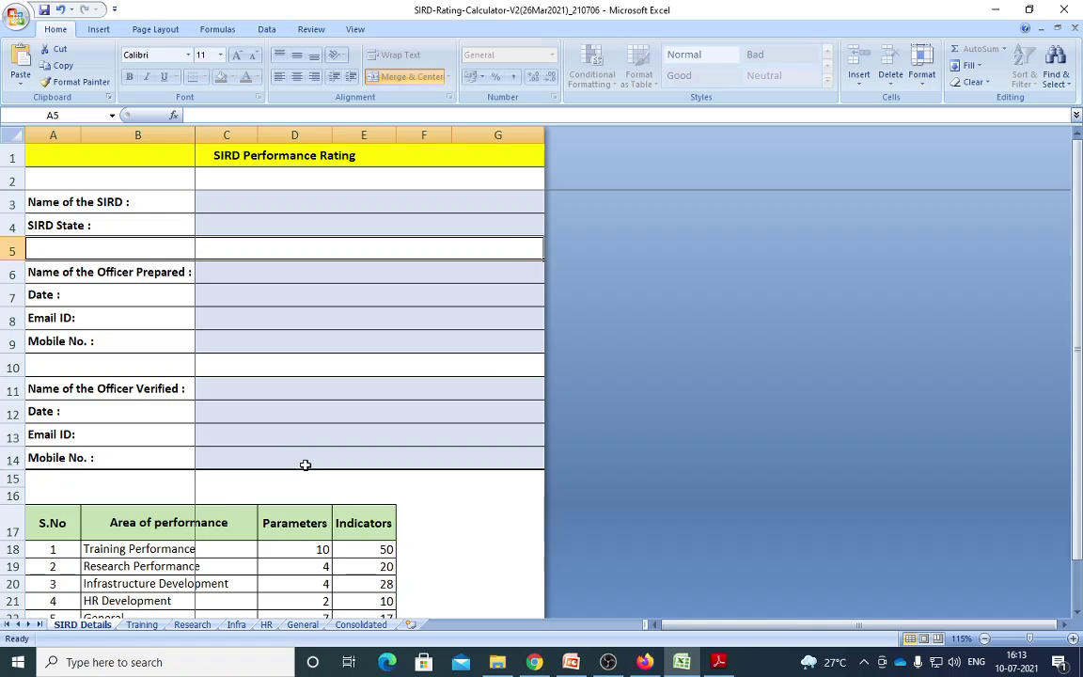
Look through the workbook's sheets from SIRD Details to Consolidated, with a brief look at the grading report in Adobe Reader
{"action": "scroll", "coordinate": [306, 460], "scroll_direction": "down", "scroll_amount": 1}
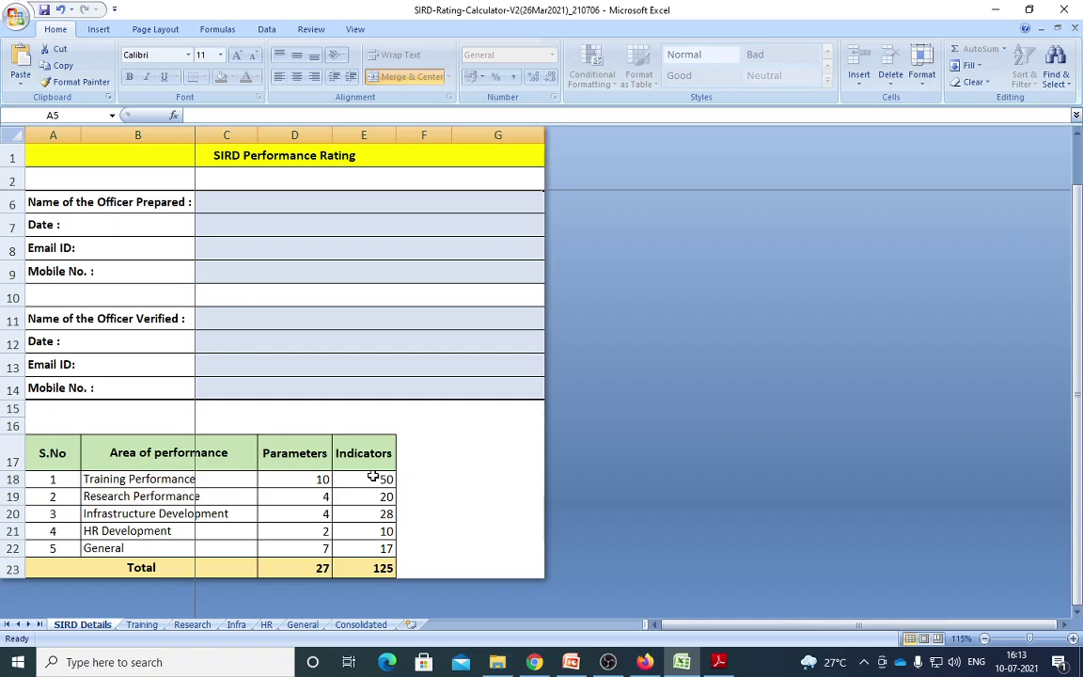
{"action": "left_click", "coordinate": [720, 660]}
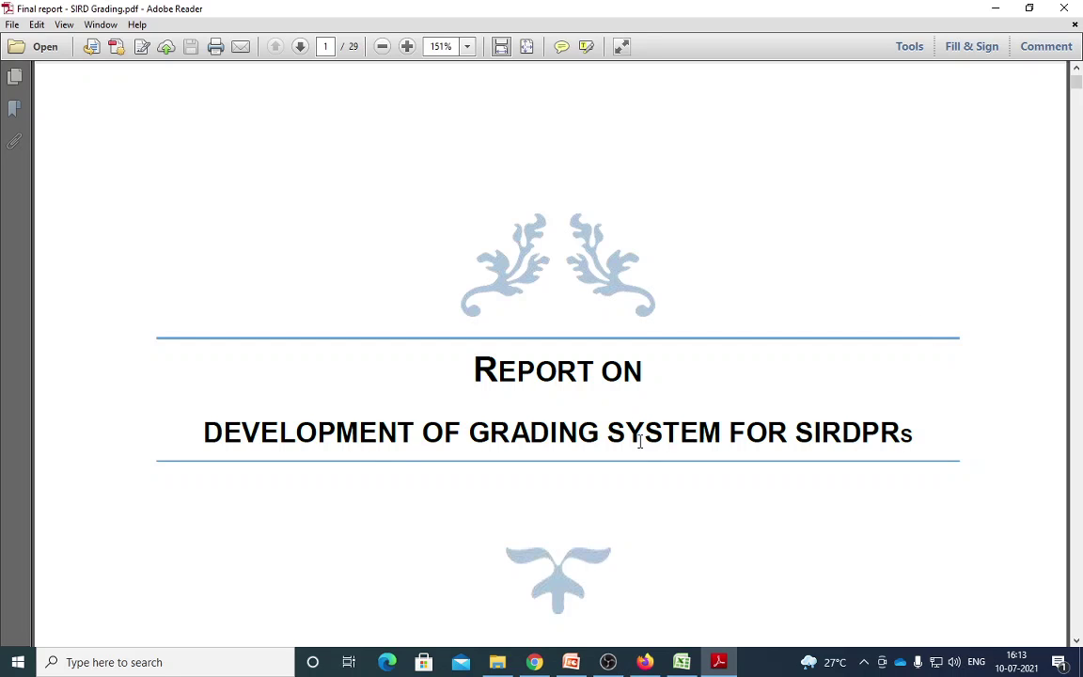
{"action": "left_click", "coordinate": [672, 662]}
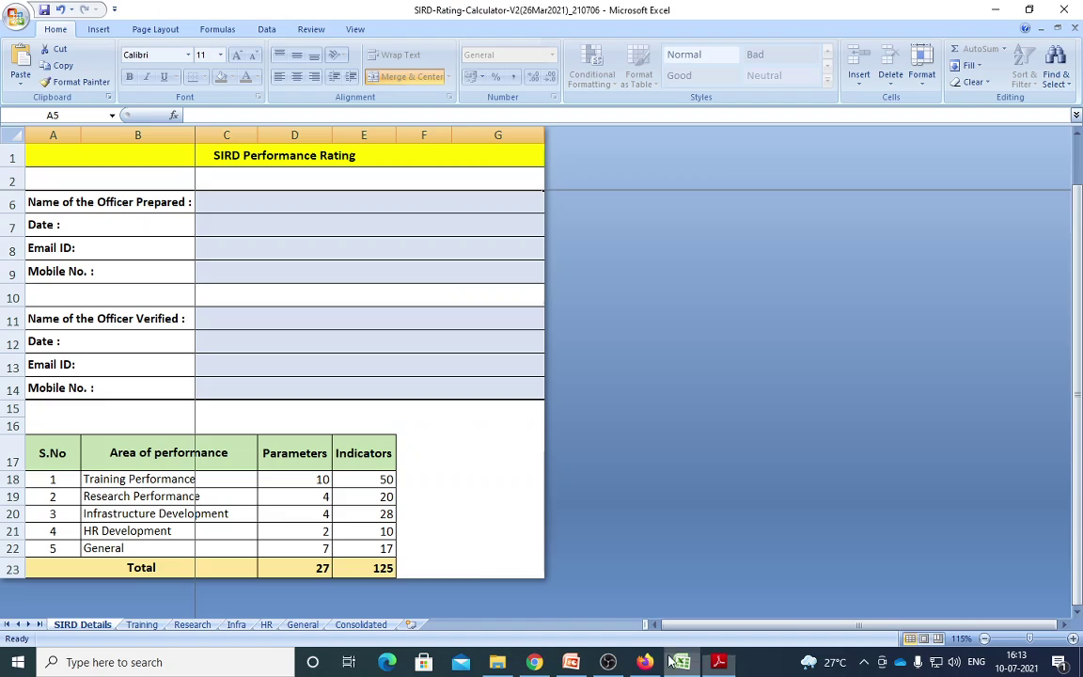
{"action": "left_click", "coordinate": [142, 625]}
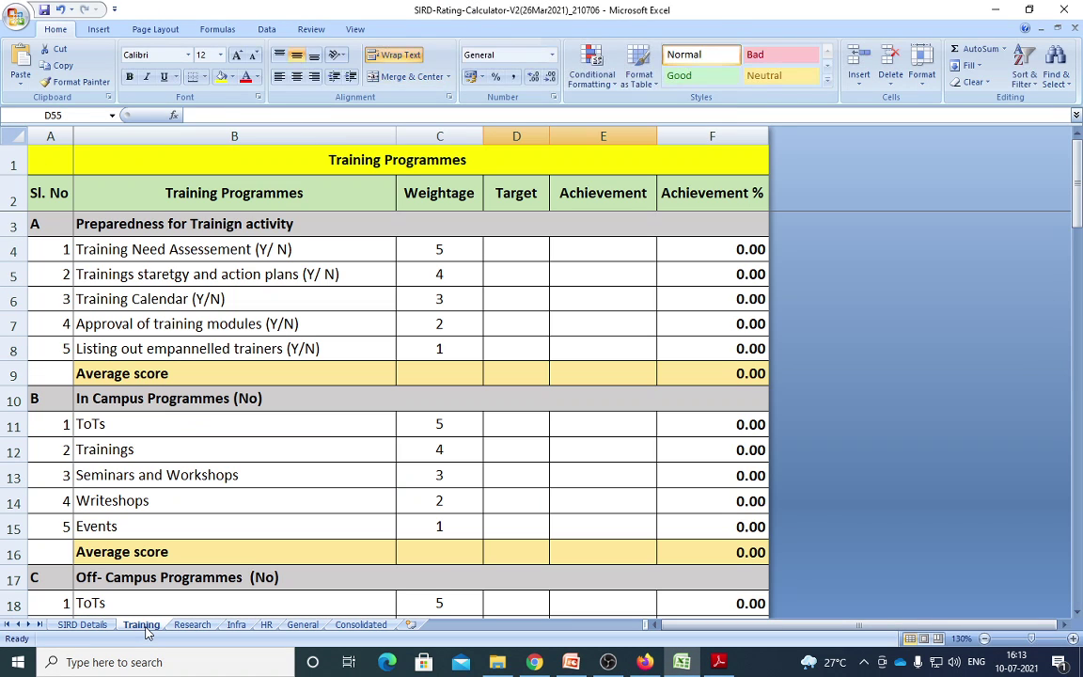
{"action": "left_click", "coordinate": [193, 626]}
{"action": "left_click", "coordinate": [236, 625]}
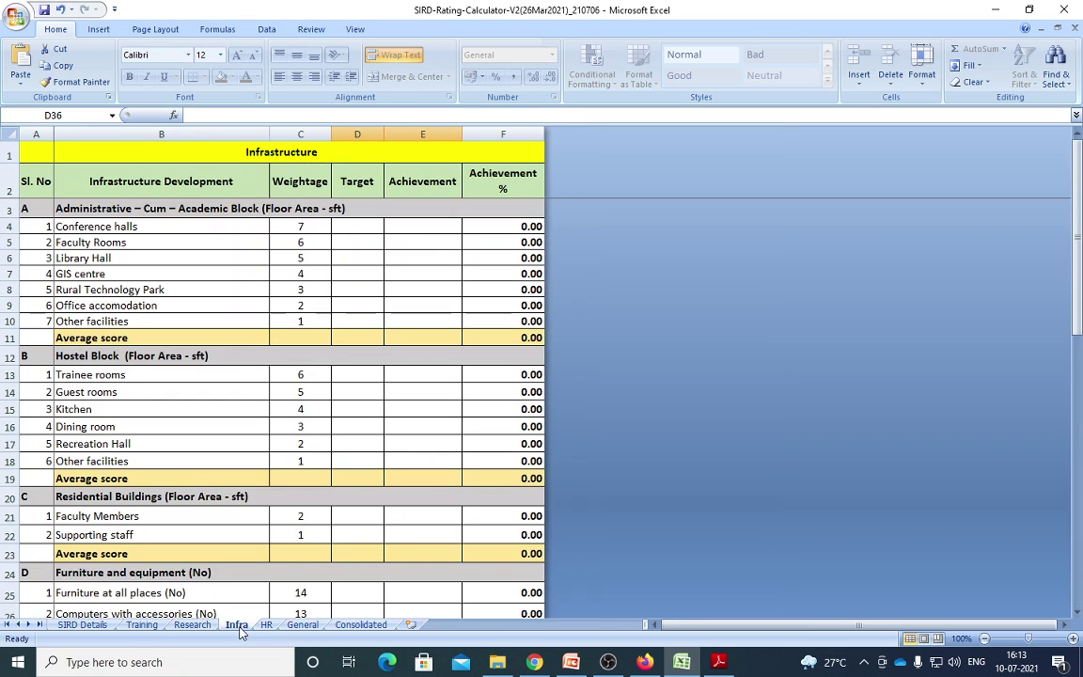
{"action": "left_click", "coordinate": [268, 627]}
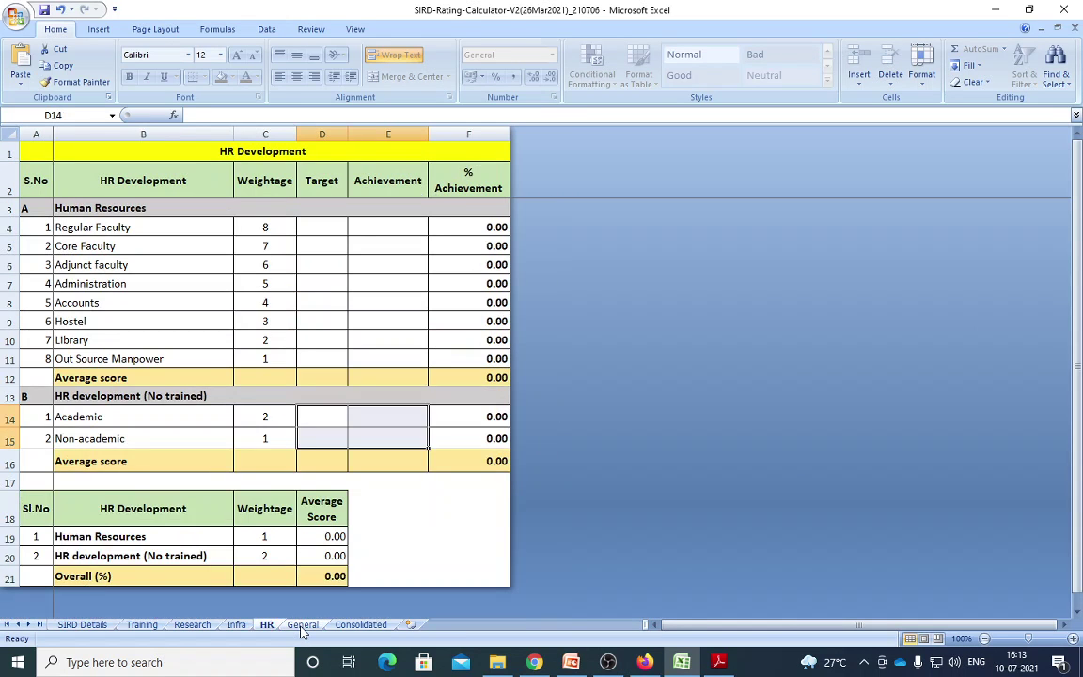
{"action": "left_click", "coordinate": [301, 626]}
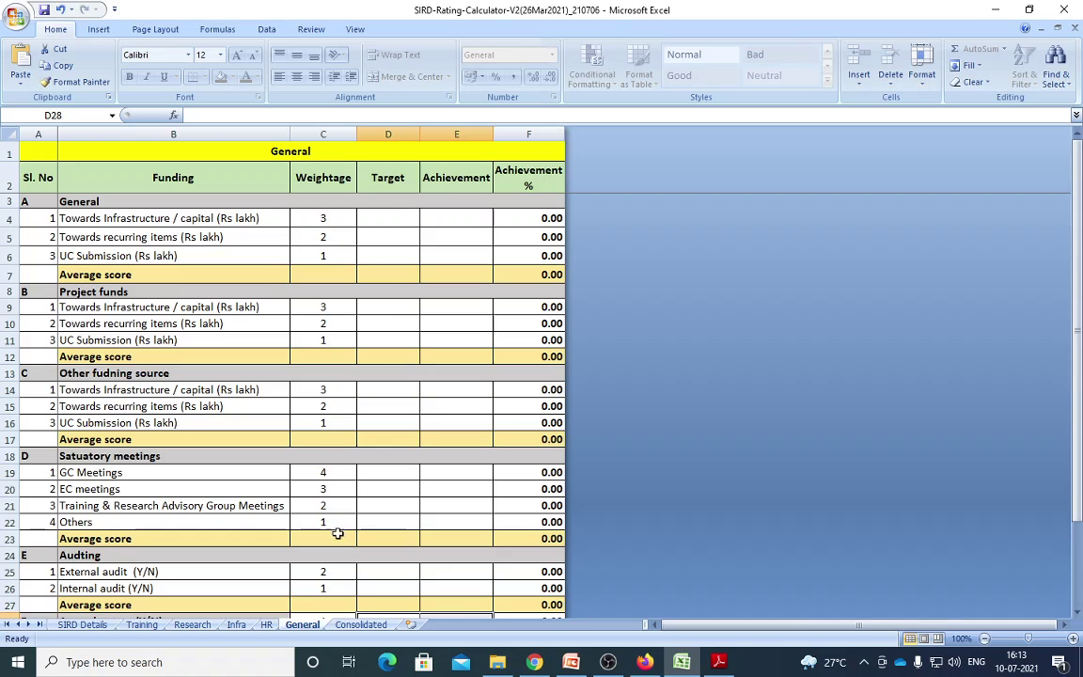
{"action": "left_click", "coordinate": [361, 626]}
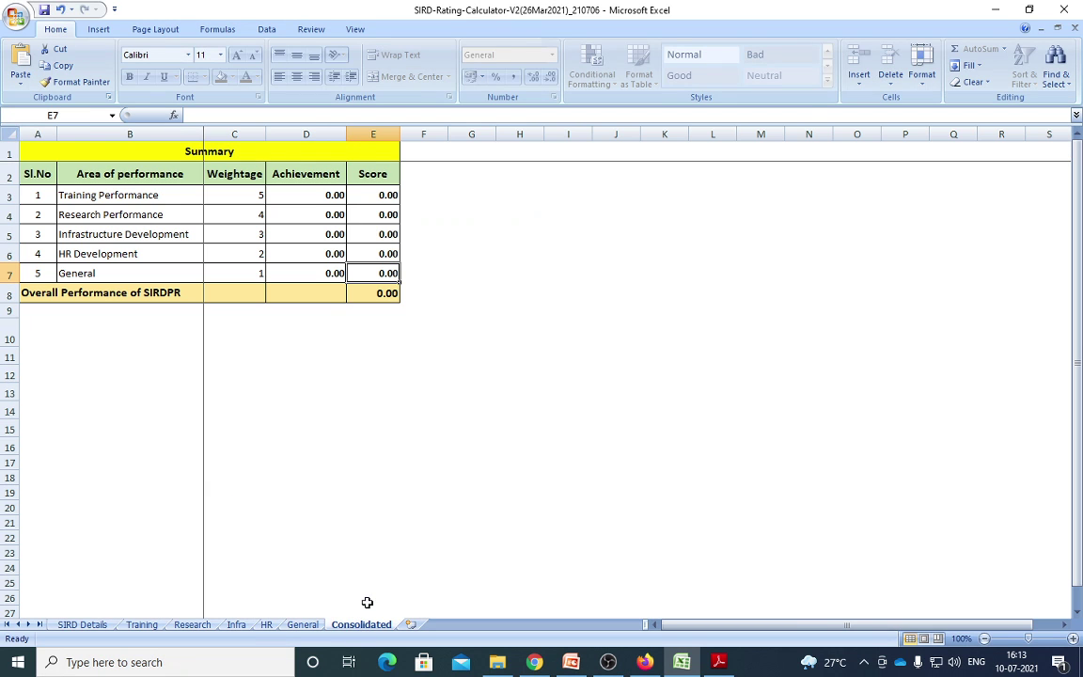
Examine the Target and Achievement cells of the training preparedness section on the Training sheet
{"action": "left_click", "coordinate": [142, 626]}
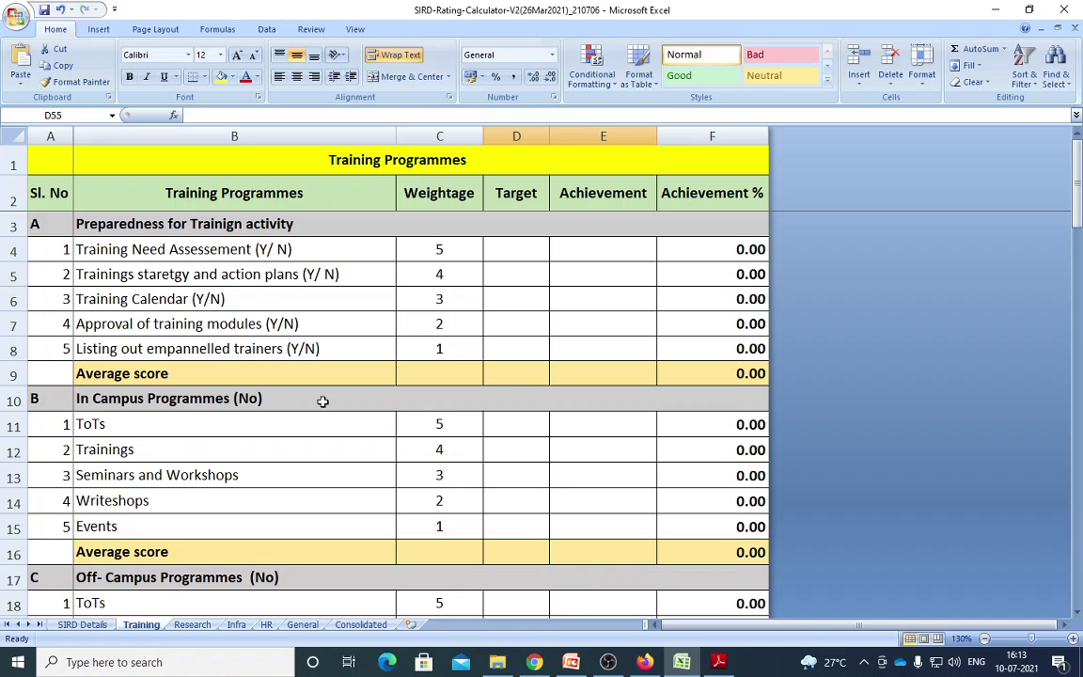
{"action": "left_click_drag", "start_coordinate": [528, 247], "coordinate": [589, 348]}
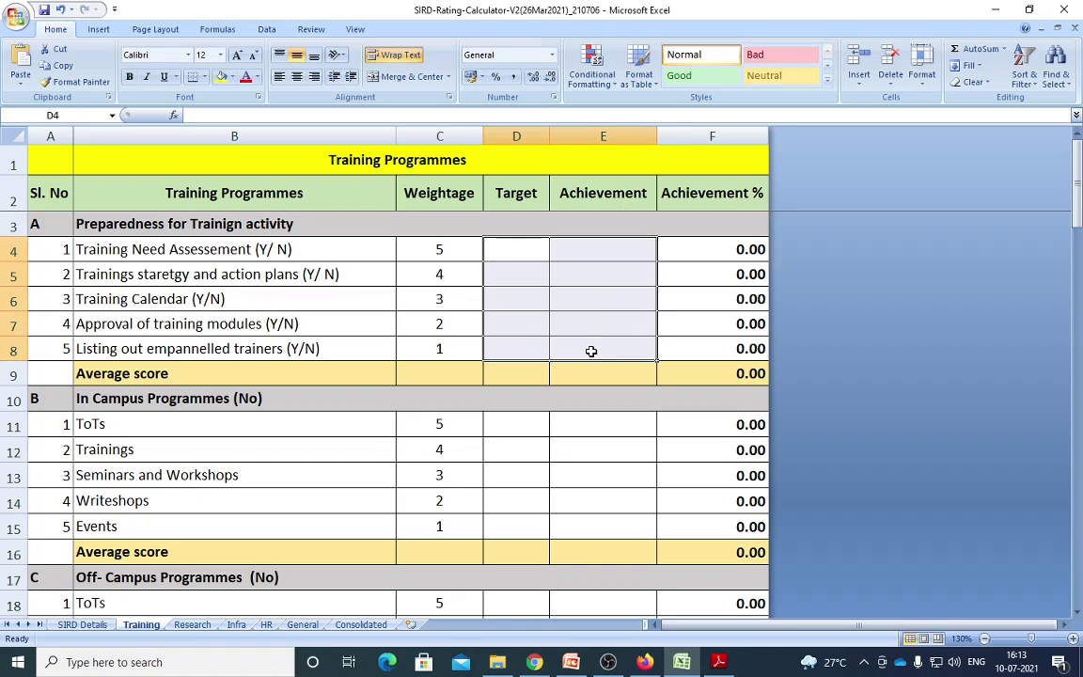
{"action": "left_click", "coordinate": [567, 344]}
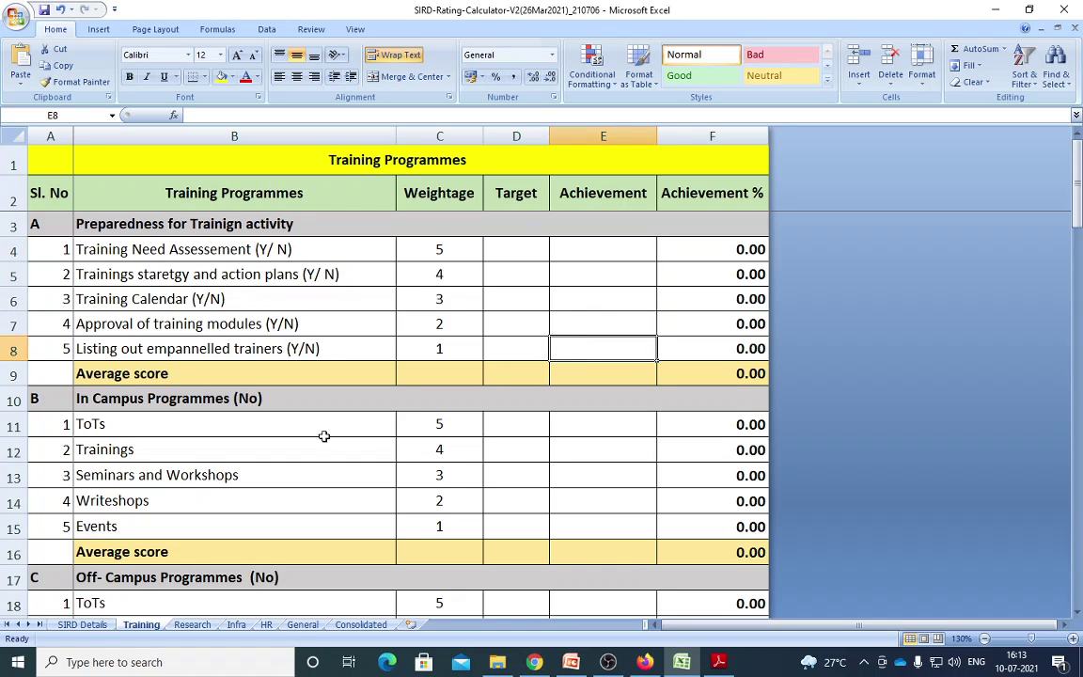
Switch to the grading report in Adobe Reader and examine the Training Performance indicator list in Appendix-II
{"action": "key", "text": "alt+Tab"}
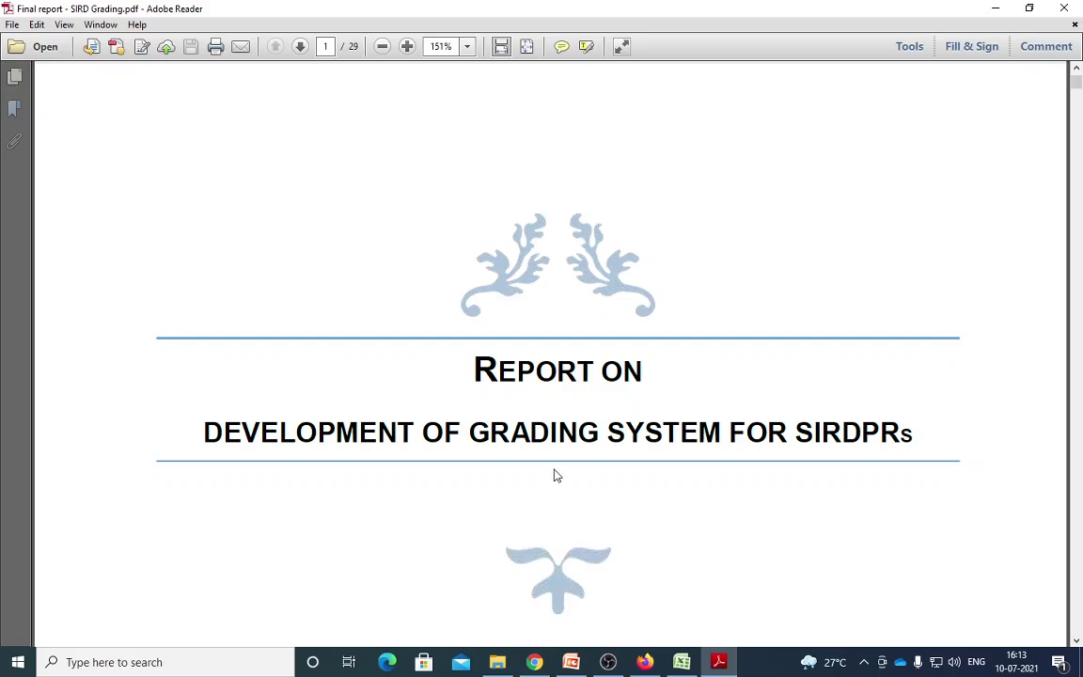
{"action": "scroll", "coordinate": [949, 534], "scroll_direction": "down", "scroll_amount": 5}
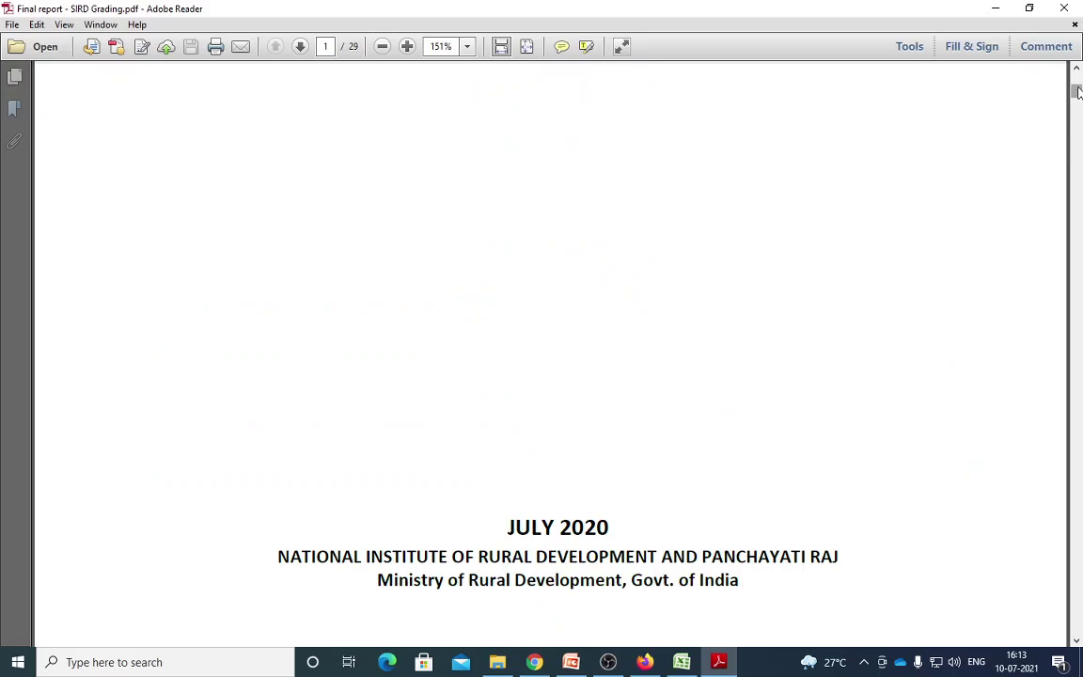
{"action": "left_click_drag", "start_coordinate": [1076, 91], "coordinate": [1077, 292]}
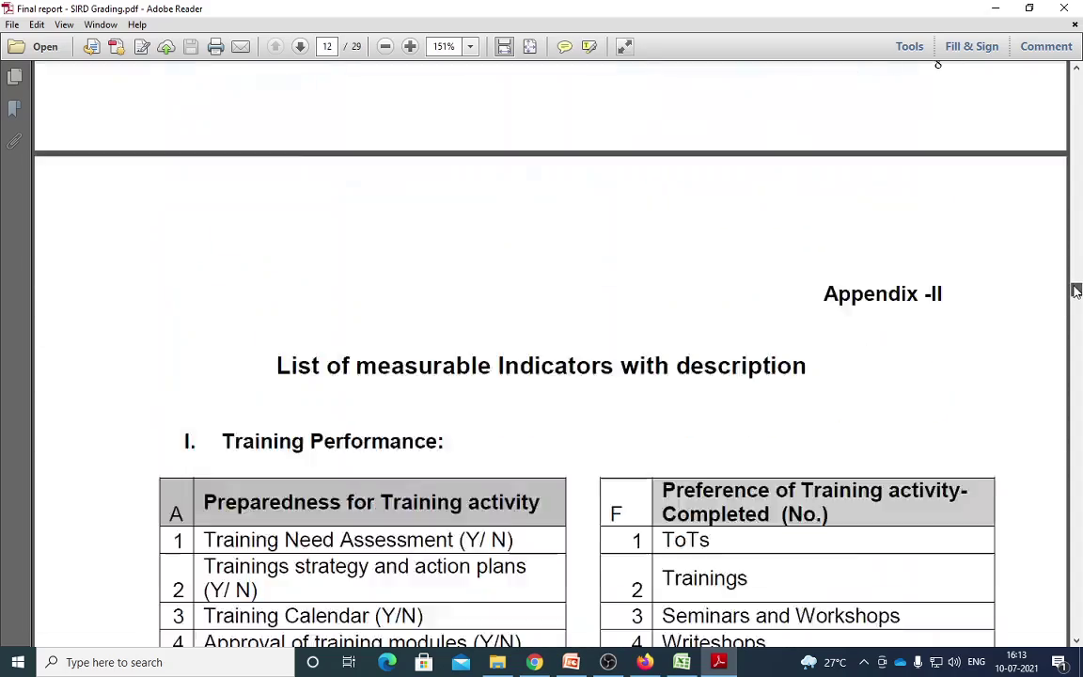
{"action": "scroll", "coordinate": [554, 271], "scroll_direction": "down", "scroll_amount": 4}
{"action": "scroll", "coordinate": [554, 270], "scroll_direction": "up", "scroll_amount": 3}
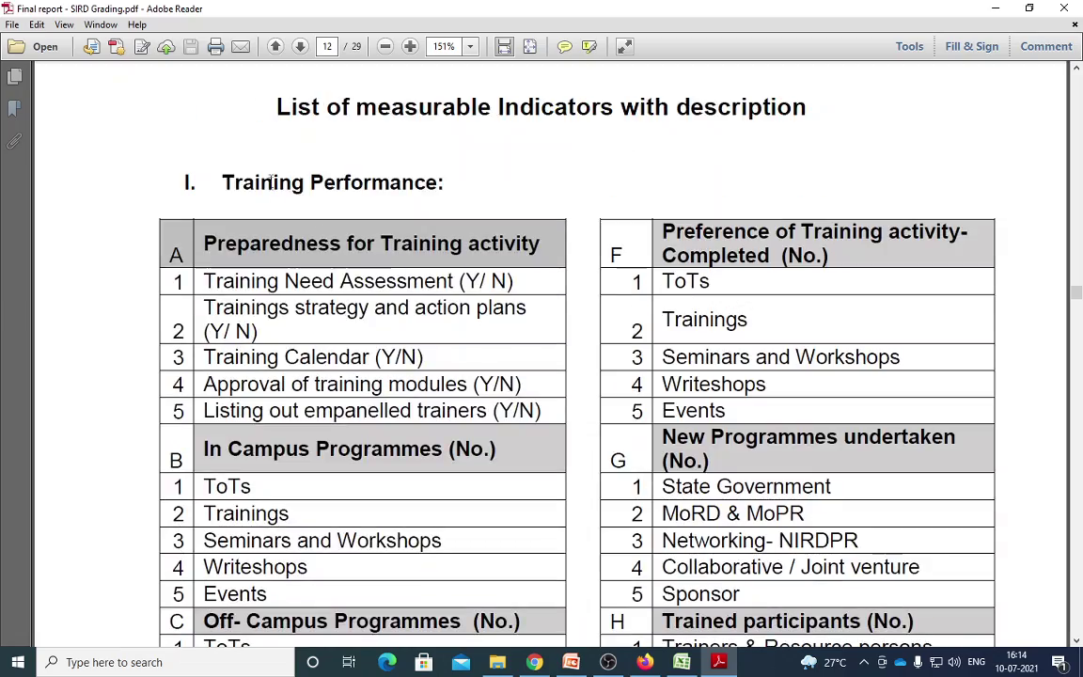
{"action": "left_click_drag", "start_coordinate": [223, 183], "coordinate": [438, 183]}
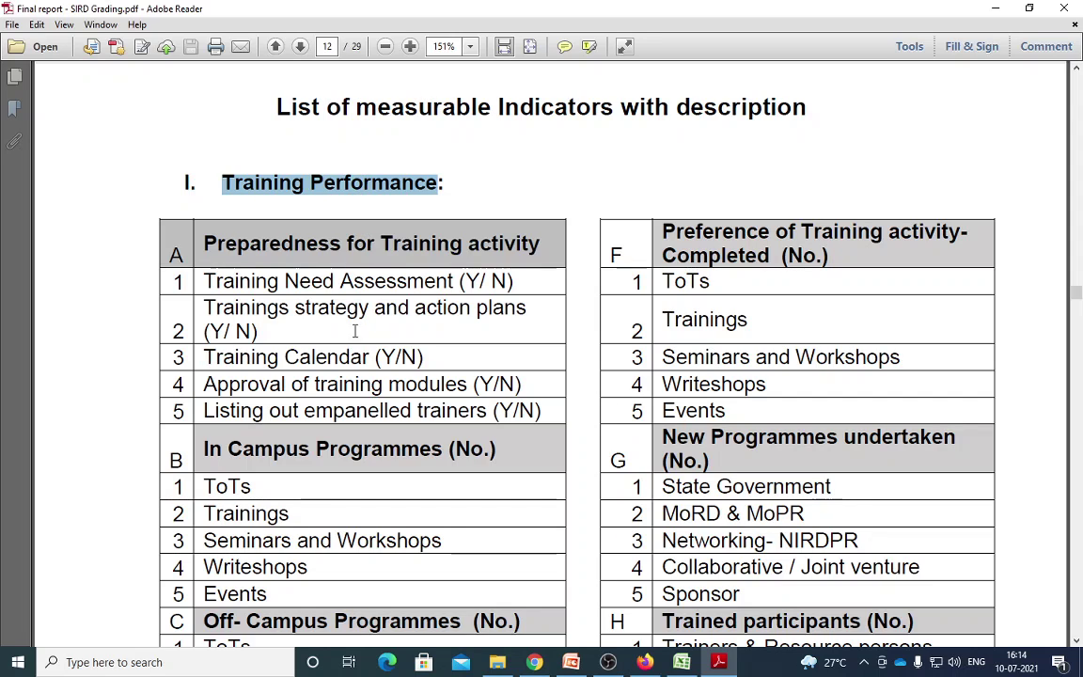
{"action": "left_click", "coordinate": [205, 247]}
{"action": "left_click_drag", "start_coordinate": [205, 248], "coordinate": [387, 249]}
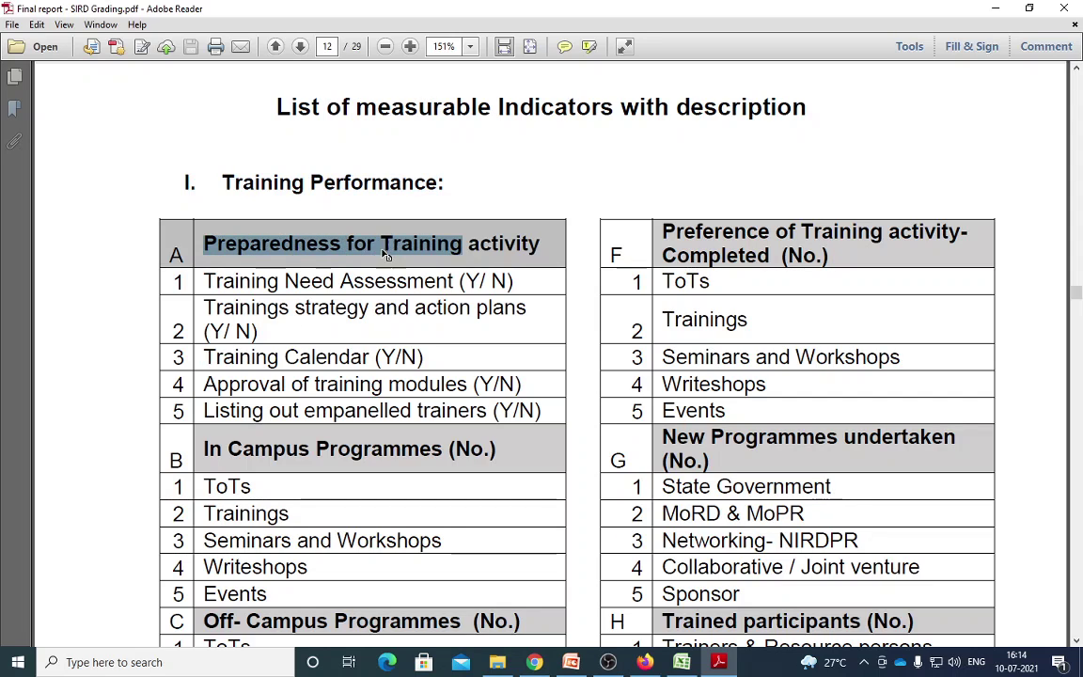
Return to the Training sheet in Excel and examine the Target cells of the first two preparedness indicators
{"action": "left_click", "coordinate": [681, 662]}
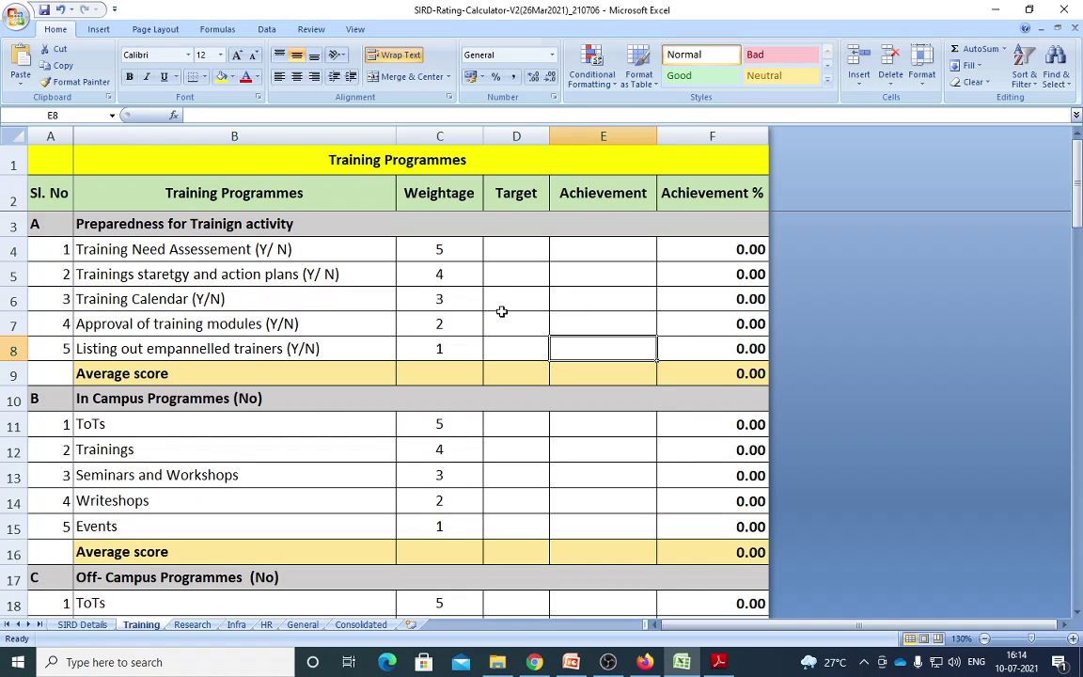
{"action": "left_click", "coordinate": [516, 255]}
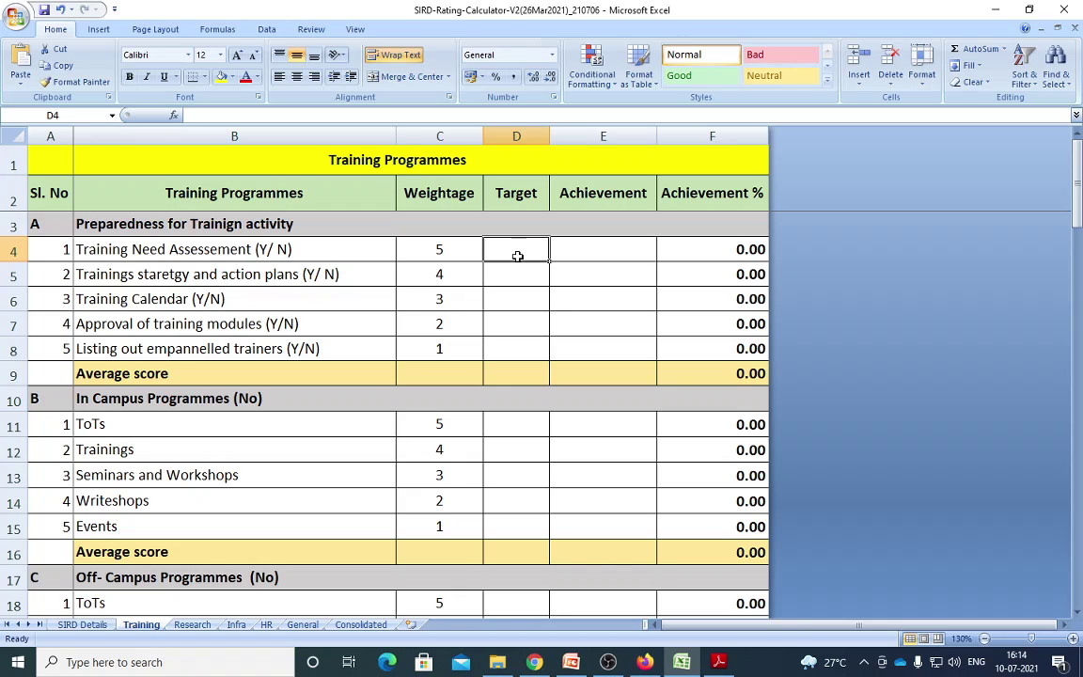
{"action": "left_click", "coordinate": [536, 271]}
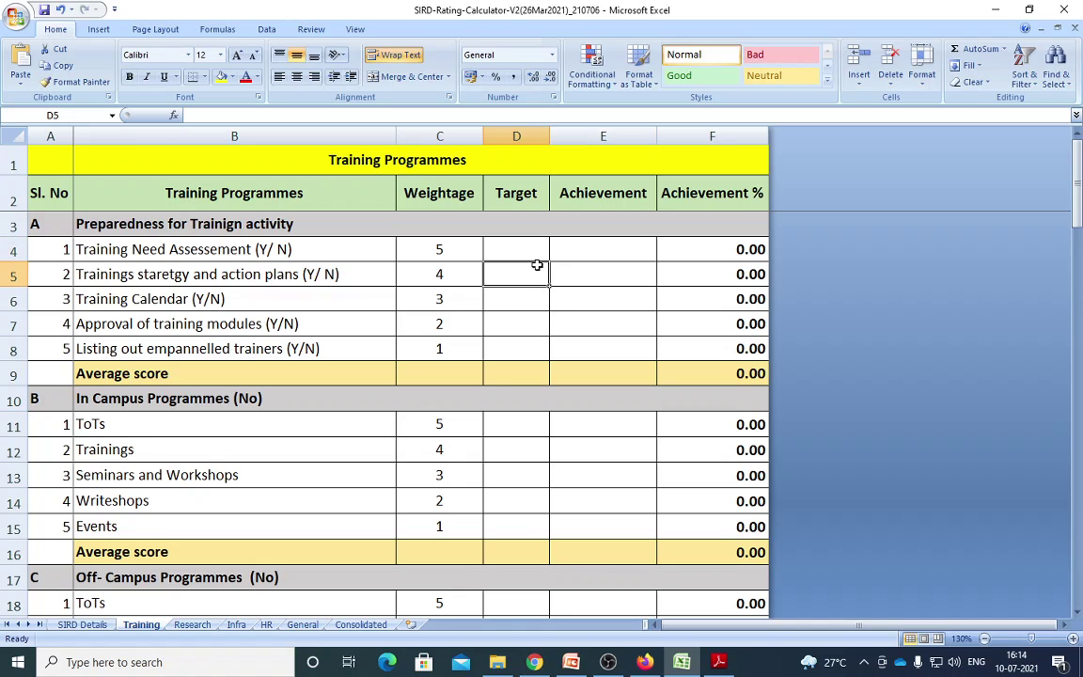
{"action": "left_click", "coordinate": [535, 251]}
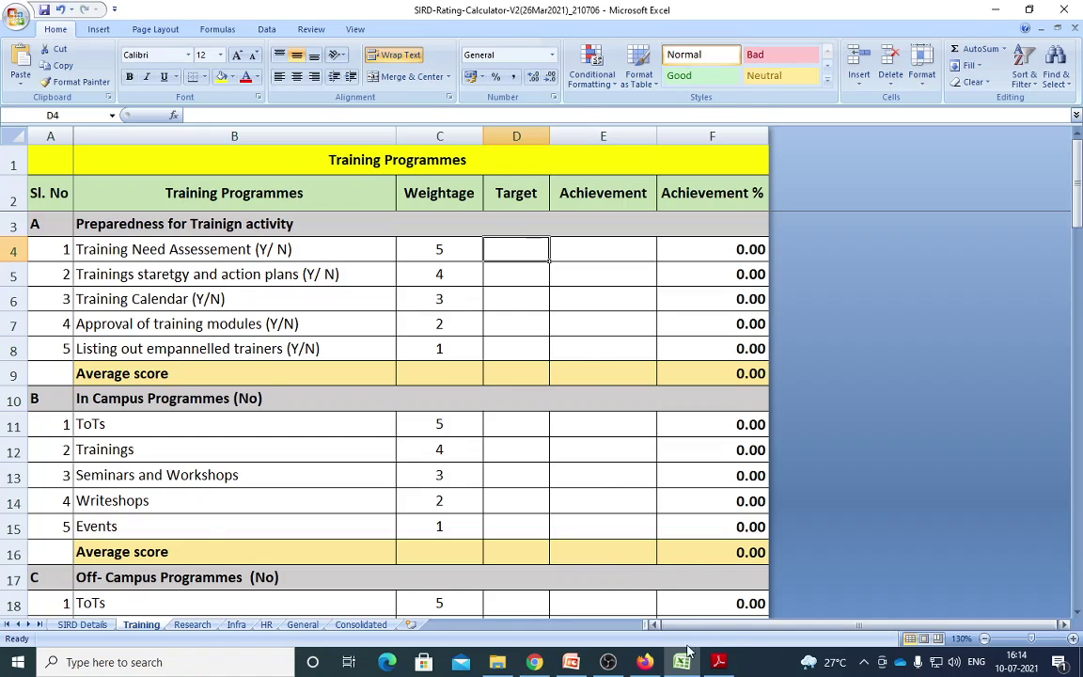
Switch to the report in Adobe Reader and read the Training Need Assessment, Training Strategy Plan and Training Calendar descriptions
{"action": "key", "text": "alt+Tab"}
{"action": "scroll", "coordinate": [568, 488], "scroll_direction": "down", "scroll_amount": 15}
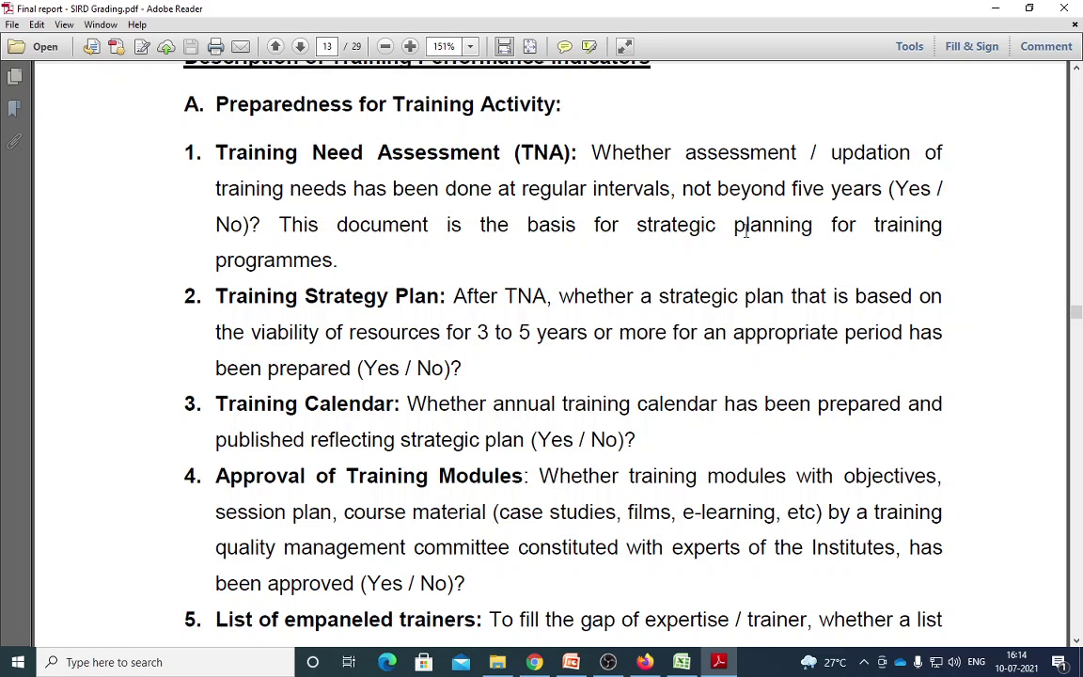
{"action": "left_click_drag", "start_coordinate": [715, 167], "coordinate": [766, 199]}
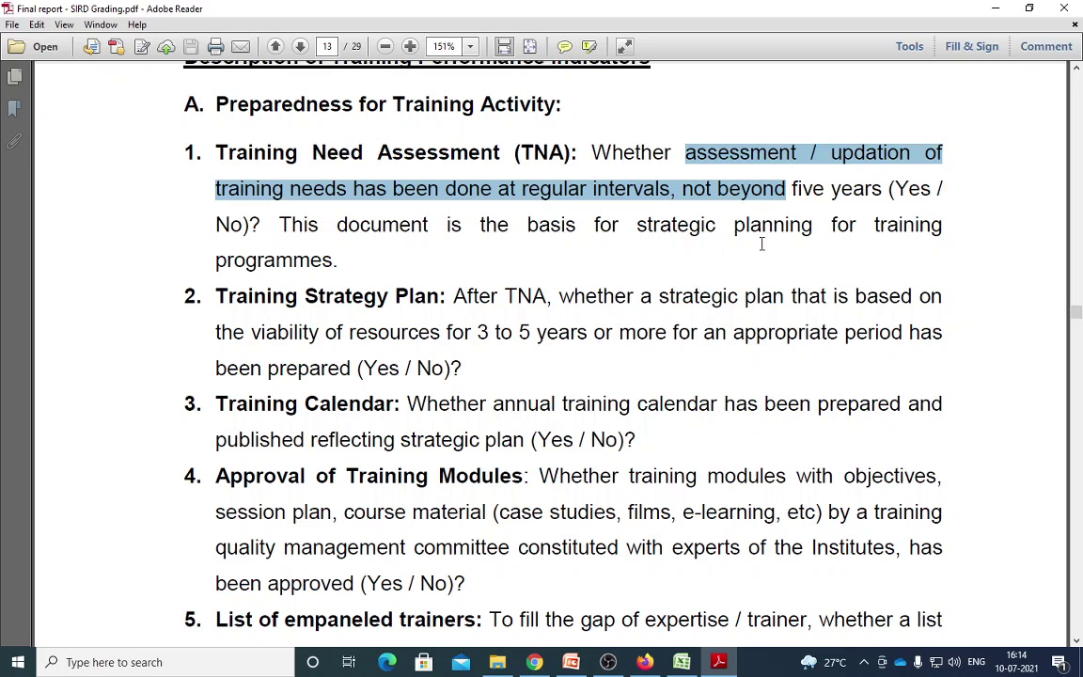
{"action": "left_click", "coordinate": [752, 223]}
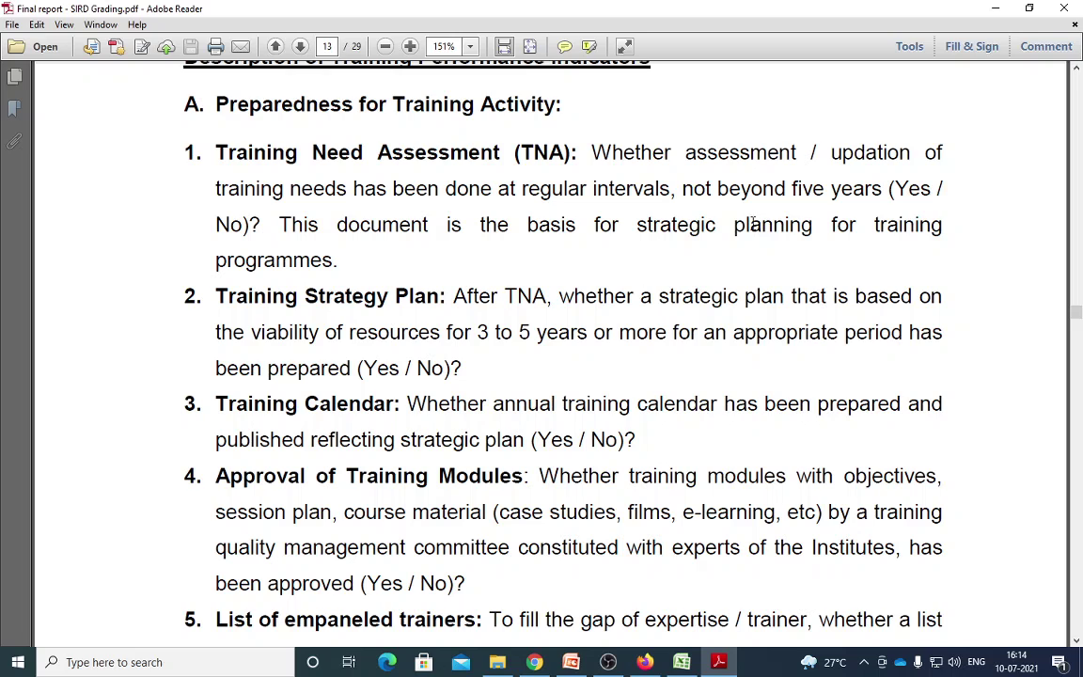
{"action": "left_click_drag", "start_coordinate": [602, 305], "coordinate": [618, 340]}
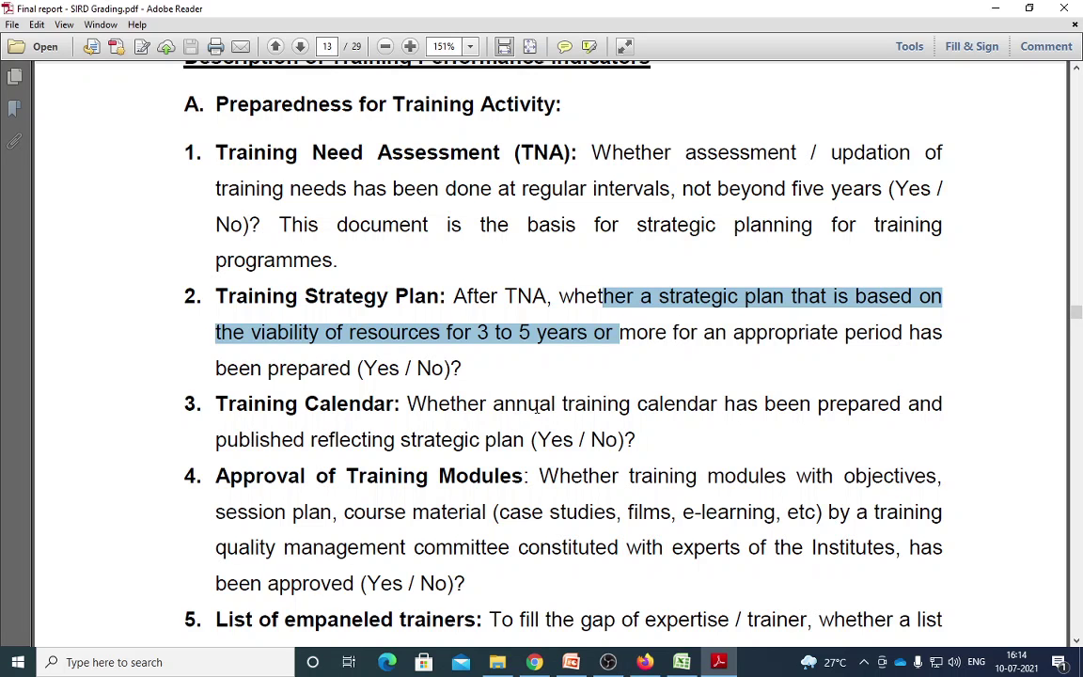
{"action": "left_click_drag", "start_coordinate": [494, 404], "coordinate": [602, 407]}
Read the report's descriptions of Approval of Training Modules and List of empaneled trainers
{"action": "scroll", "coordinate": [652, 440], "scroll_direction": "down", "scroll_amount": 3}
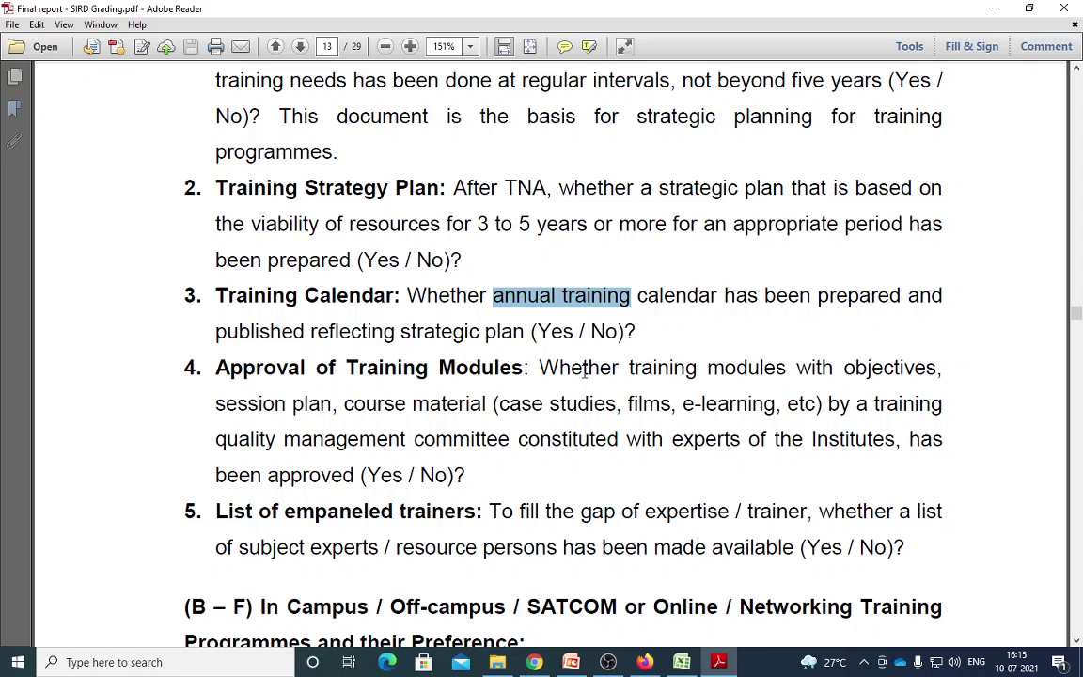
{"action": "left_click_drag", "start_coordinate": [584, 372], "coordinate": [689, 380]}
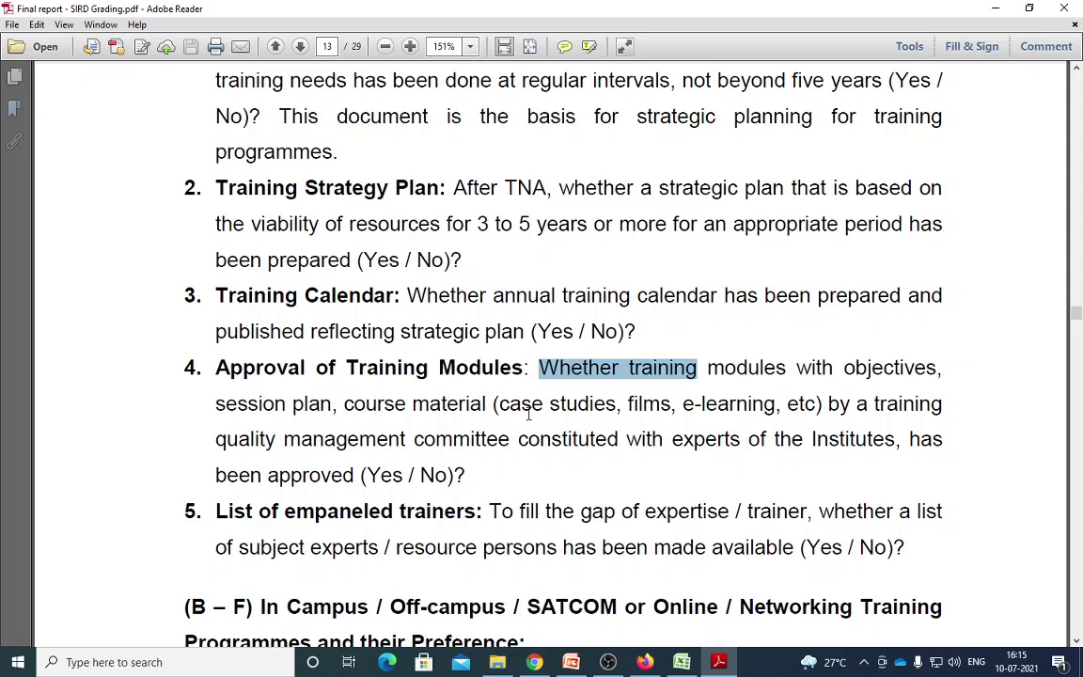
{"action": "left_click_drag", "start_coordinate": [499, 411], "coordinate": [616, 411]}
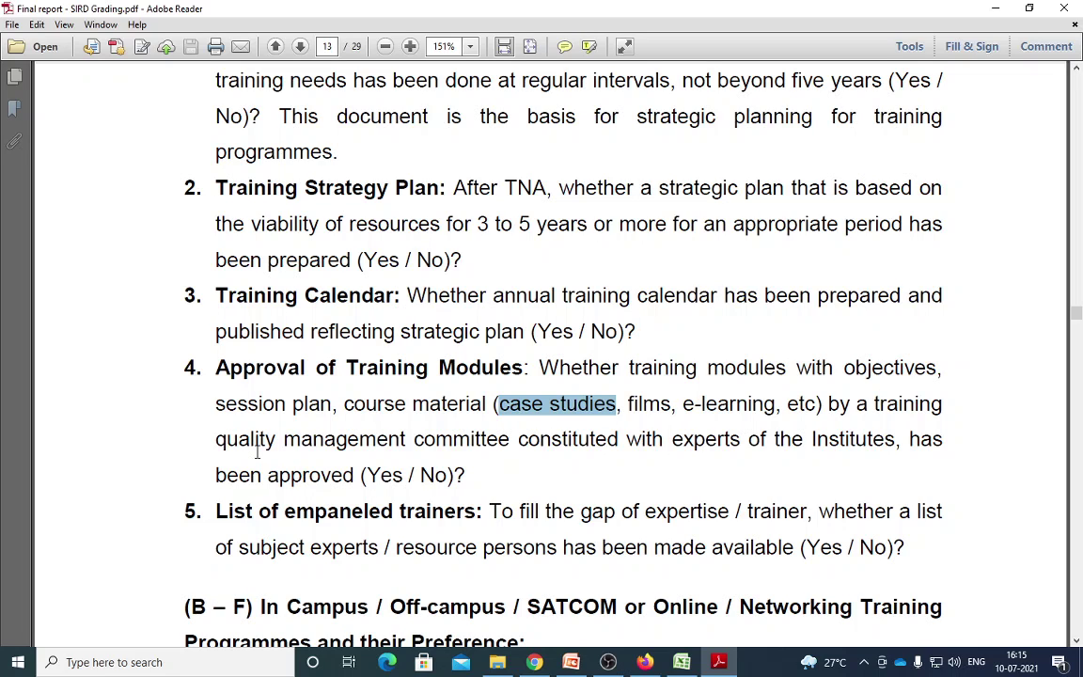
{"action": "left_click_drag", "start_coordinate": [216, 442], "coordinate": [766, 452]}
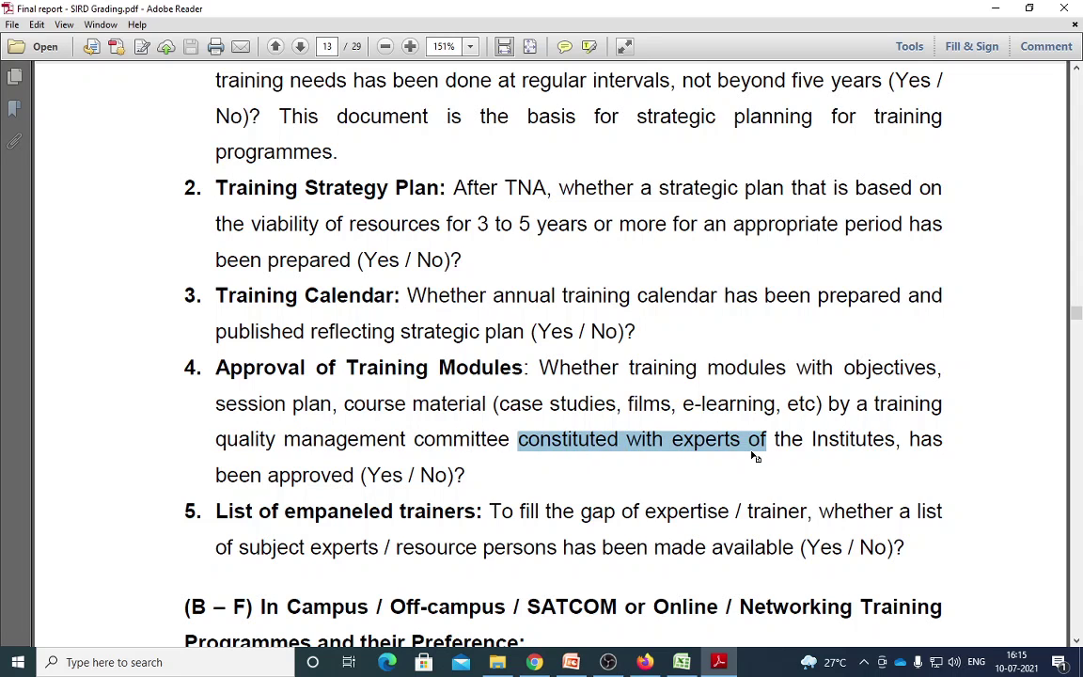
{"action": "scroll", "coordinate": [752, 458], "scroll_direction": "down", "scroll_amount": 1}
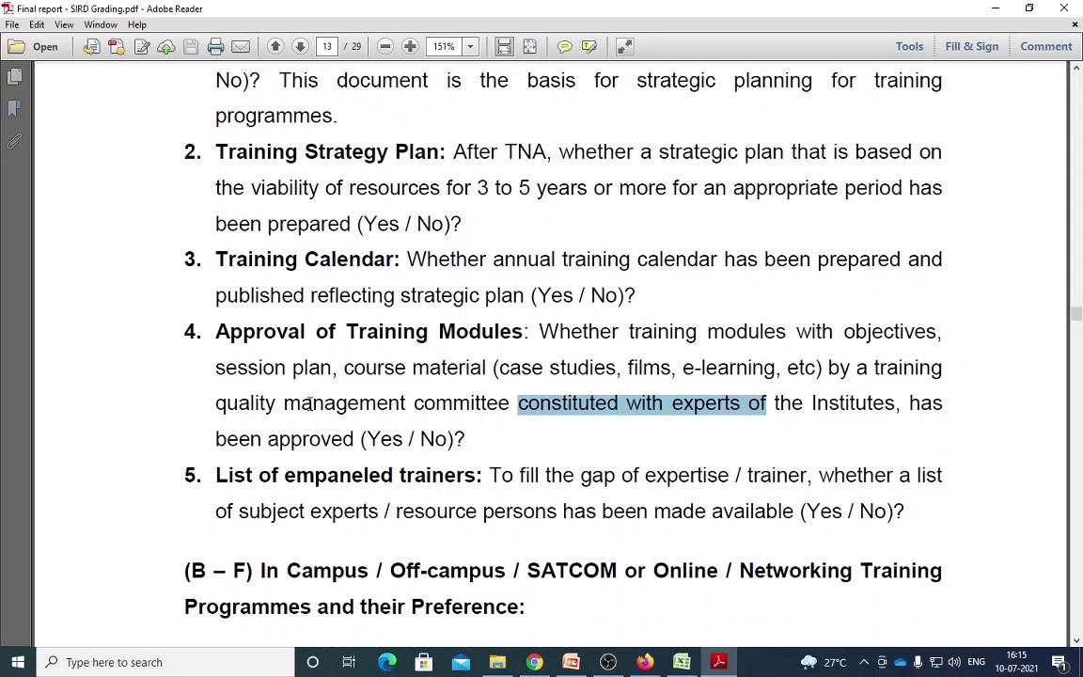
{"action": "left_click_drag", "start_coordinate": [348, 331], "coordinate": [438, 390]}
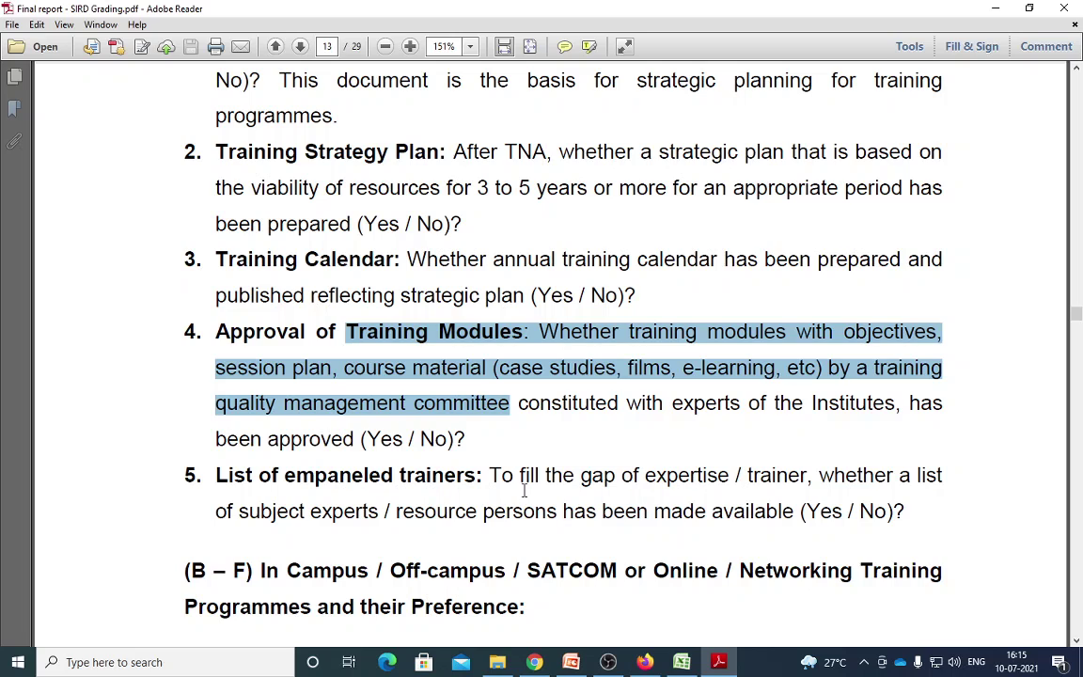
{"action": "left_click", "coordinate": [495, 473]}
{"action": "left_click_drag", "start_coordinate": [495, 471], "coordinate": [621, 486]}
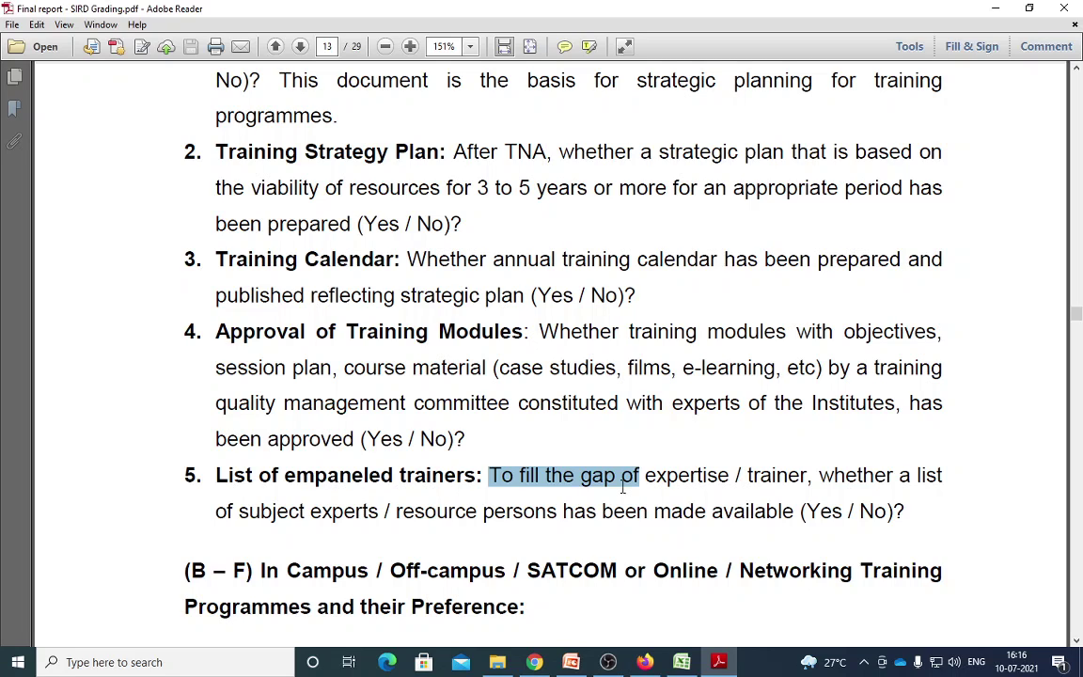
Switch to Excel and enter a target of 1 and an achievement of 0 for Training Need Assessment
{"action": "left_click", "coordinate": [682, 662]}
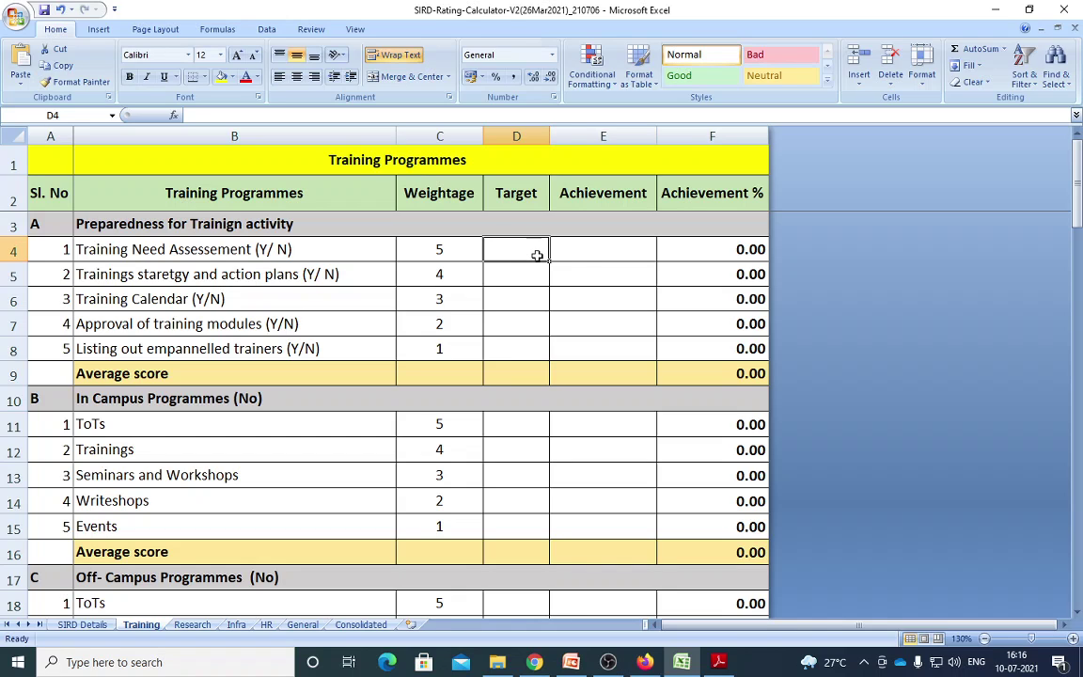
{"action": "type", "text": "1"}
{"action": "left_click", "coordinate": [587, 254]}
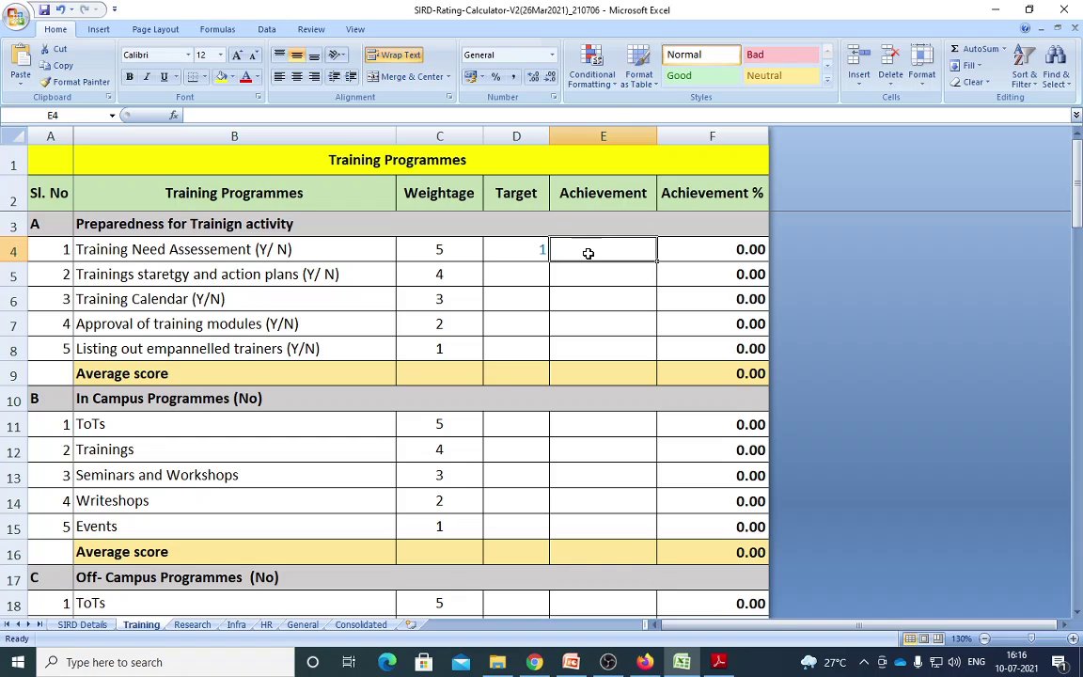
{"action": "type", "text": "0"}
{"action": "key", "text": "Return"}
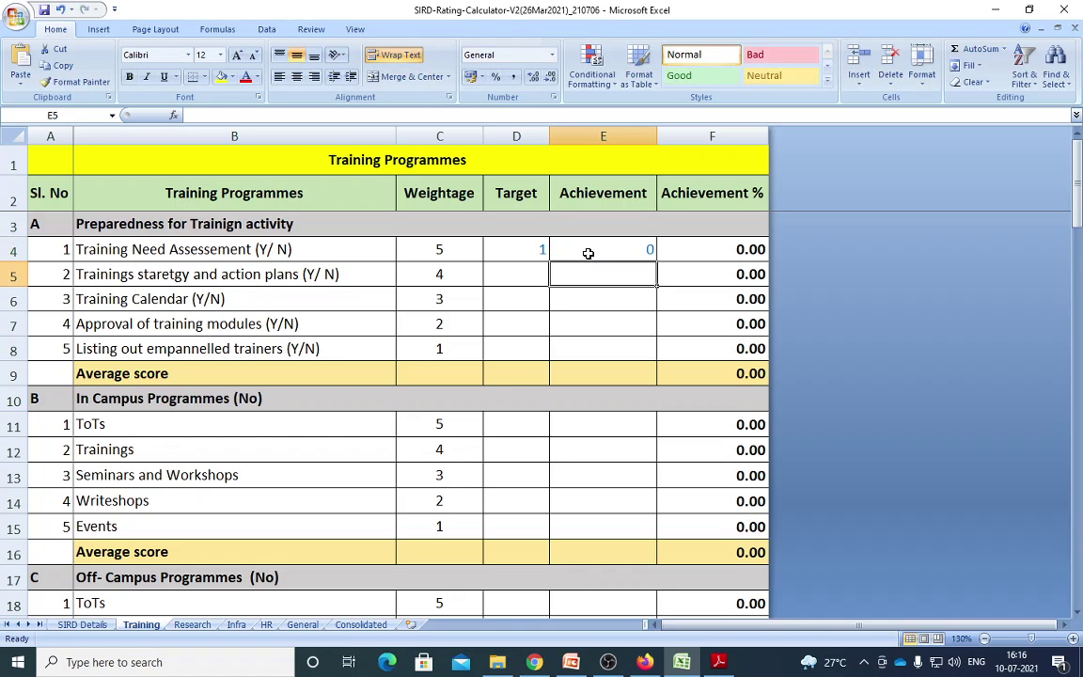
Change the achievement for Training Need Assessment to 1
{"action": "left_click", "coordinate": [589, 254]}
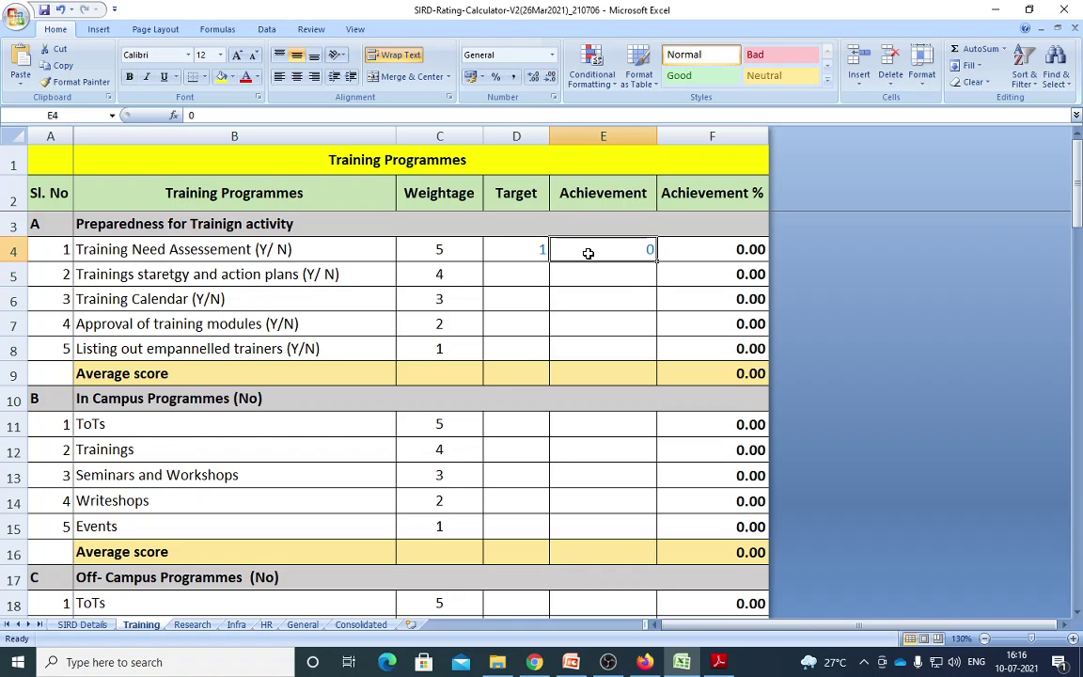
{"action": "type", "text": "1"}
{"action": "key", "text": "Left"}
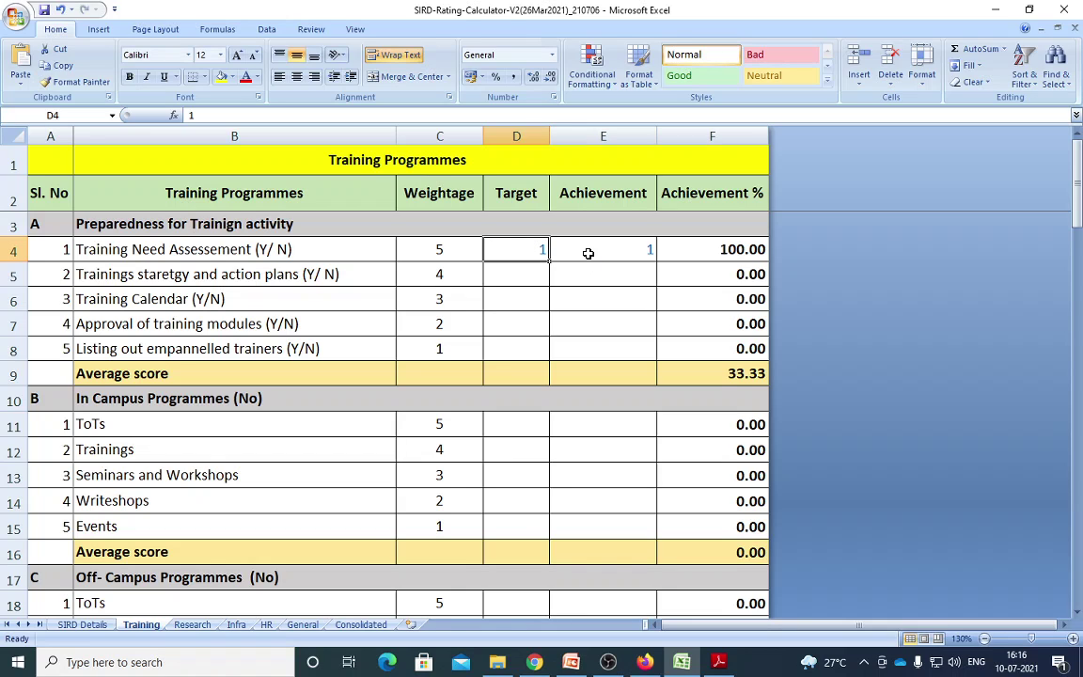
Enter a target of 1 and an achievement of 1 for the training strategy and action plans indicator
{"action": "key", "text": "Down"}
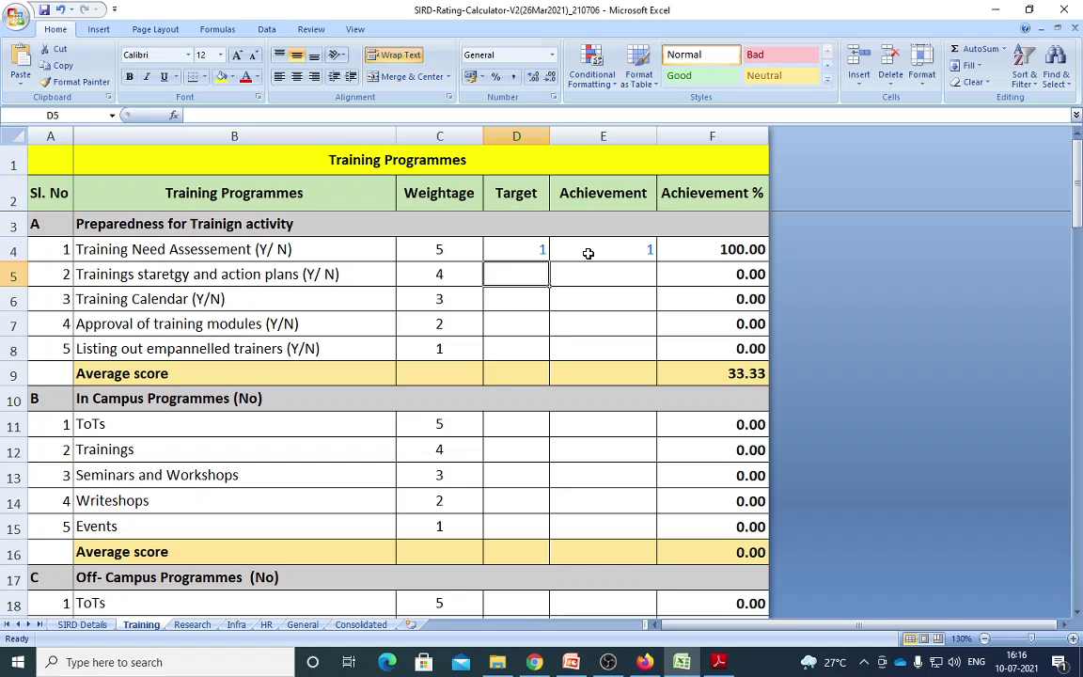
{"action": "type", "text": "1"}
{"action": "key", "text": "Right"}
{"action": "type", "text": "1"}
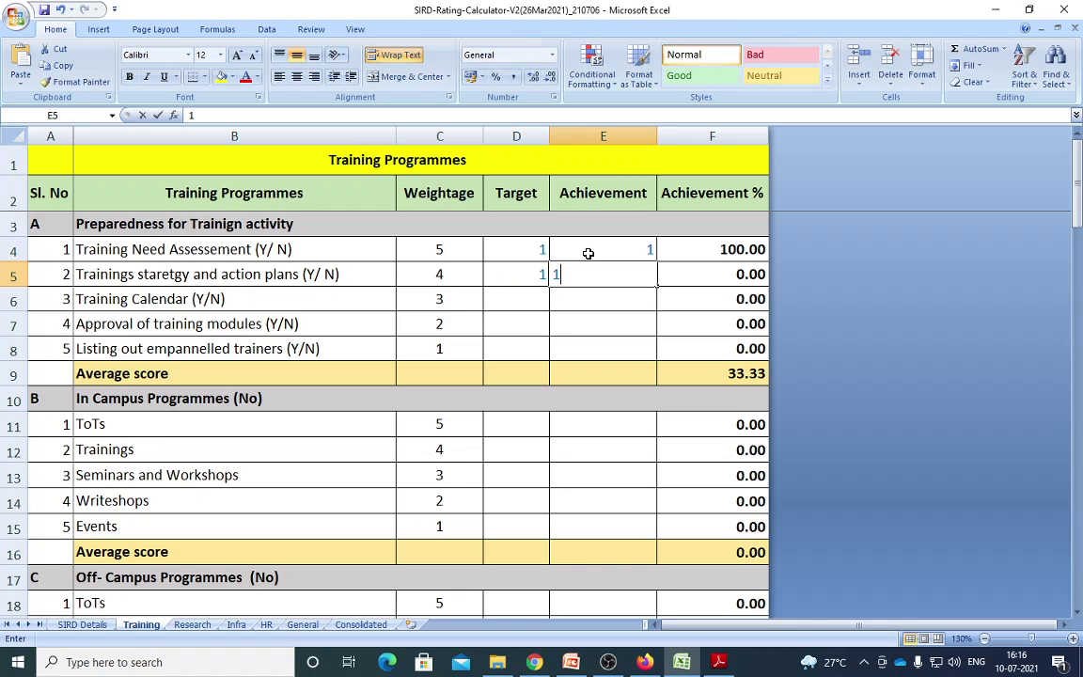
{"action": "key", "text": "Return"}
Enter a target of 1 and an achievement of 1 for Training Calendar
{"action": "key", "text": "Left"}
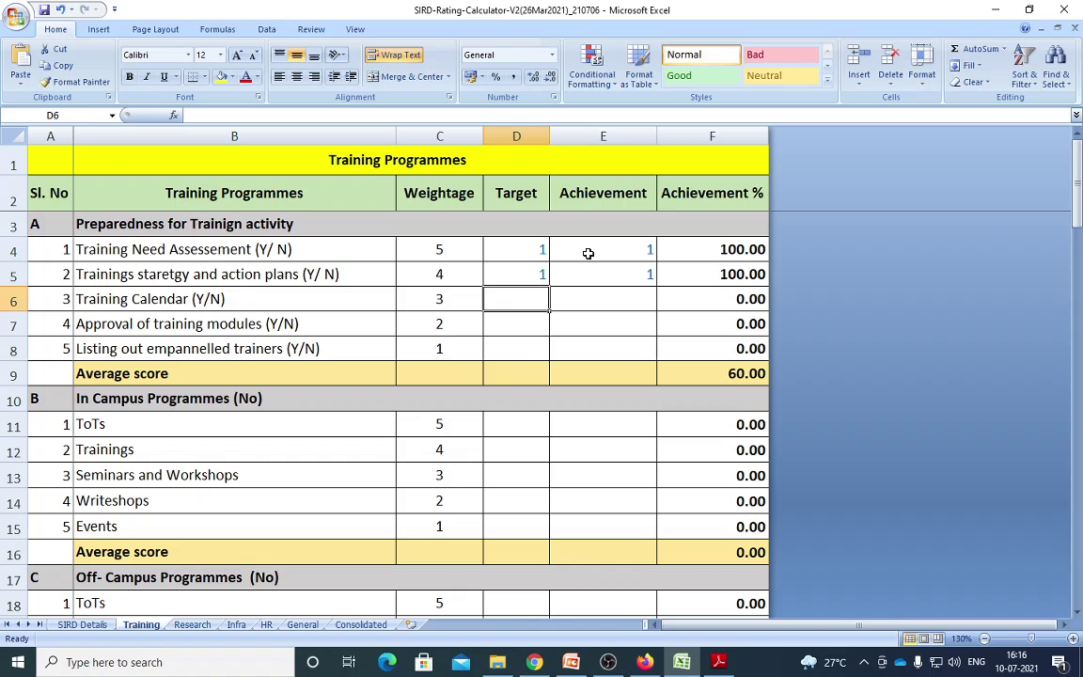
{"action": "type", "text": "1"}
{"action": "key", "text": "Tab"}
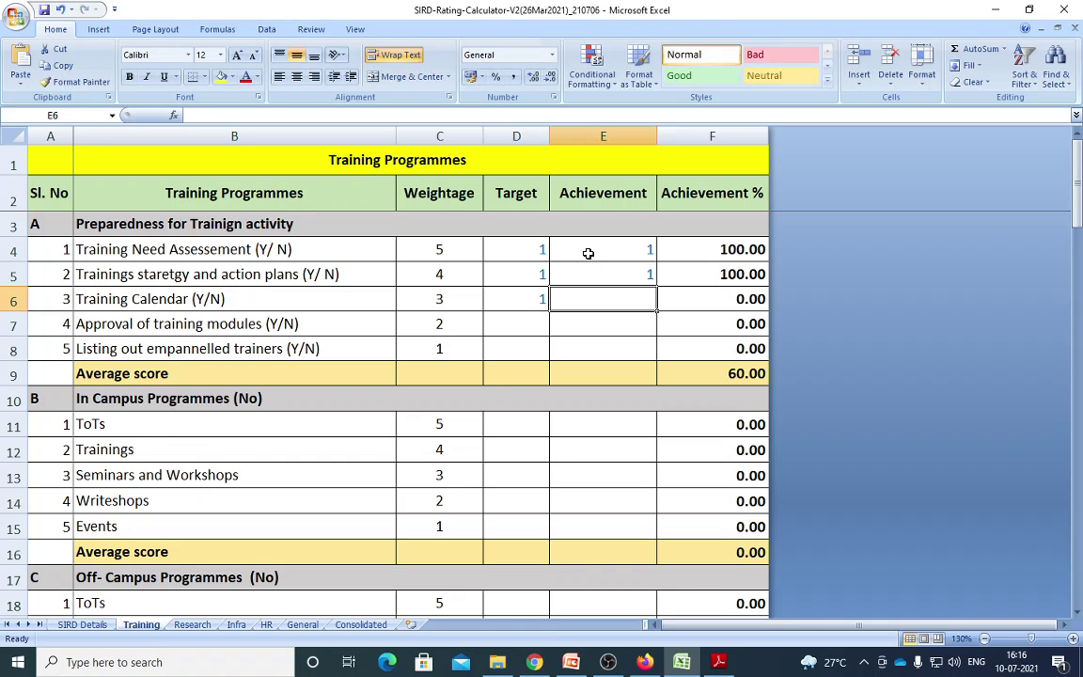
{"action": "type", "text": "1"}
{"action": "key", "text": "Down"}
Enter a target of 1 and an achievement of 1 for the approval of training modules
{"action": "key", "text": "Left"}
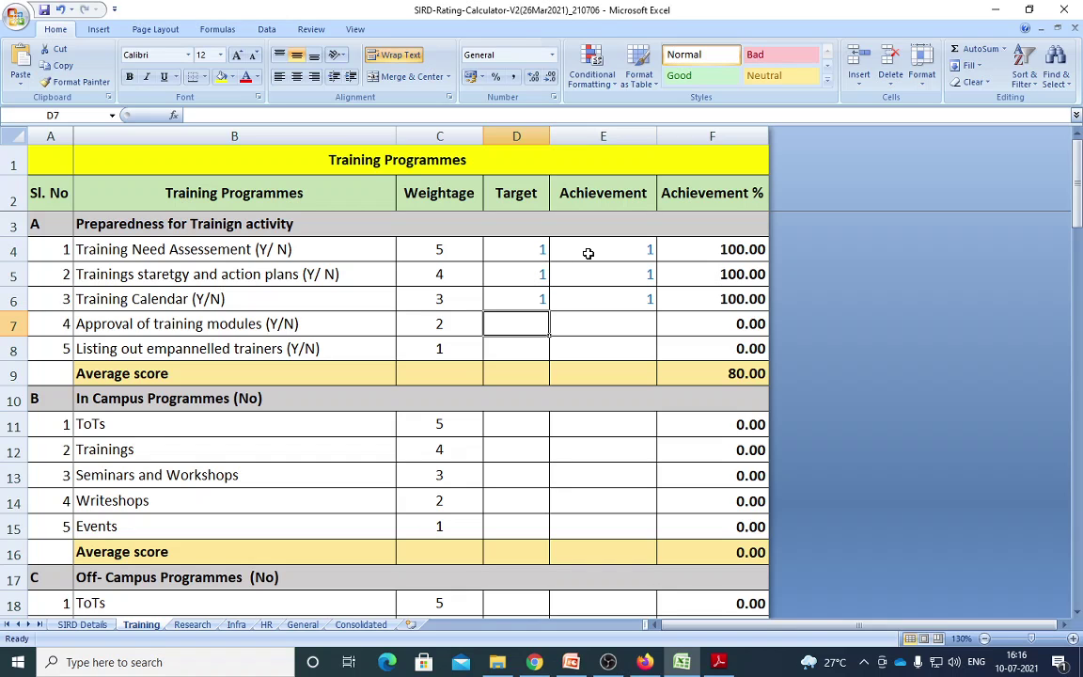
{"action": "type", "text": "1"}
{"action": "key", "text": "Tab"}
{"action": "type", "text": "1"}
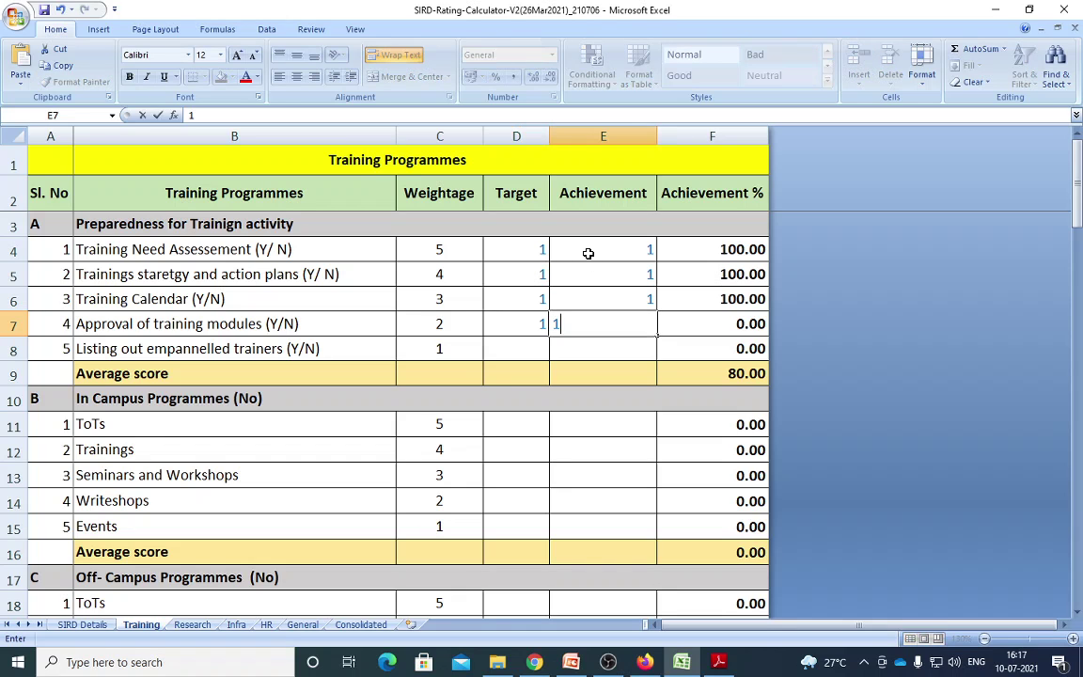
{"action": "key", "text": "Down"}
Enter a target of 1 and an achievement of 1 for the listing of empanelled trainers
{"action": "key", "text": "Left"}
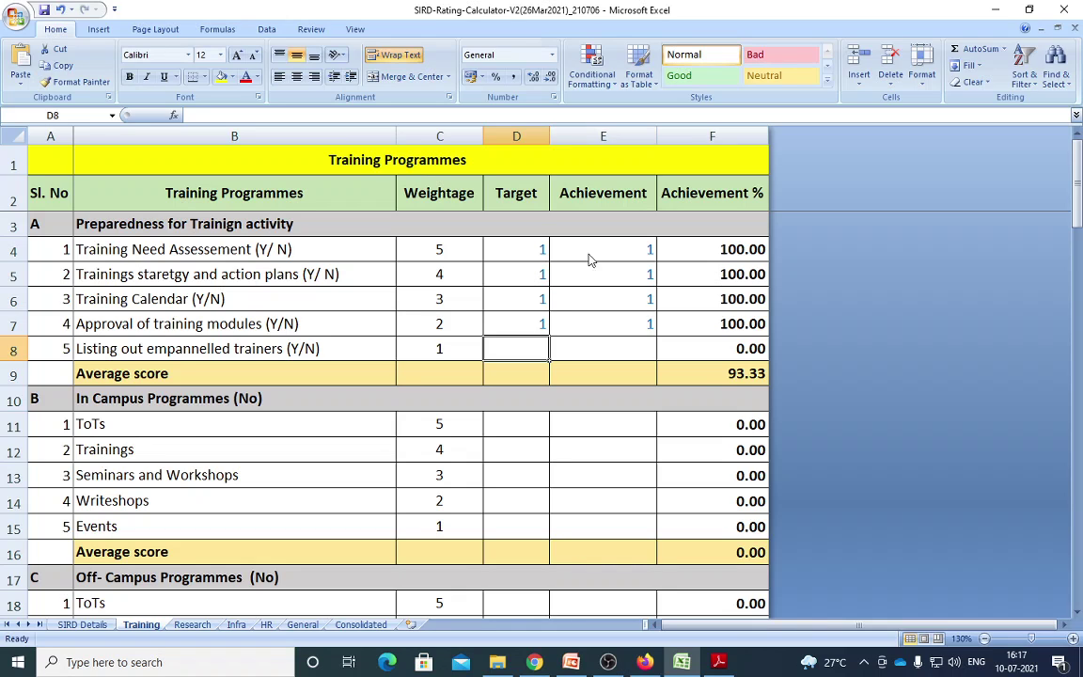
{"action": "type", "text": "1"}
{"action": "key", "text": "Tab"}
{"action": "type", "text": "1"}
{"action": "key", "text": "Down"}
{"action": "key", "text": "Down"}
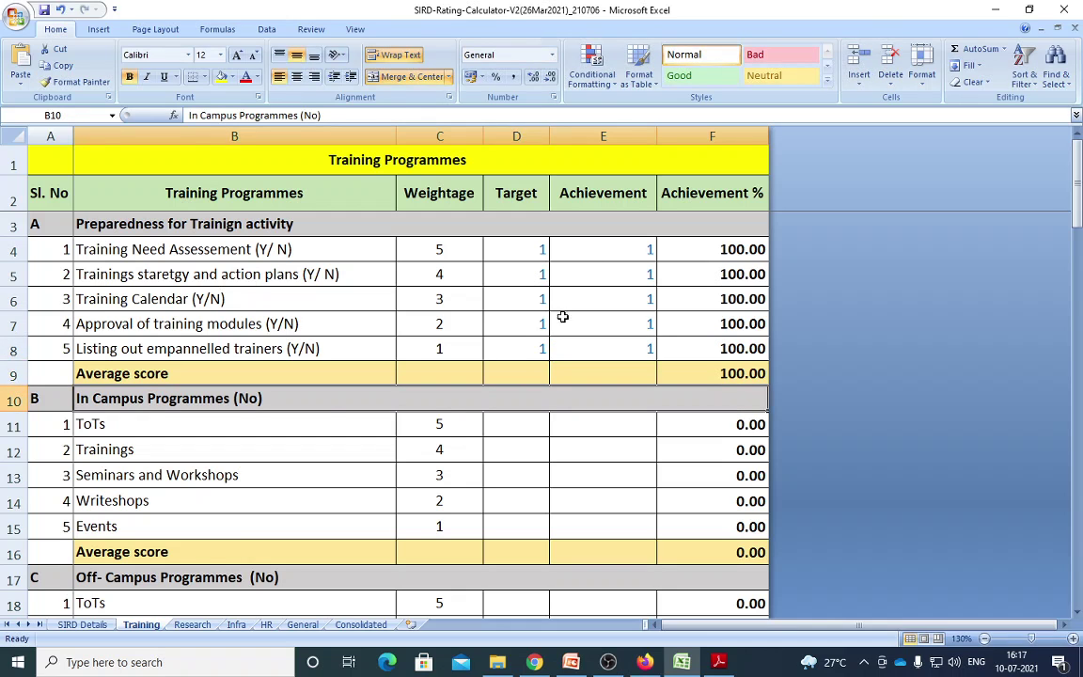
Look over the programme sections that follow preparedness on the Training sheet, then return to In Campus Programmes
{"action": "scroll", "coordinate": [255, 407], "scroll_direction": "down", "scroll_amount": 1}
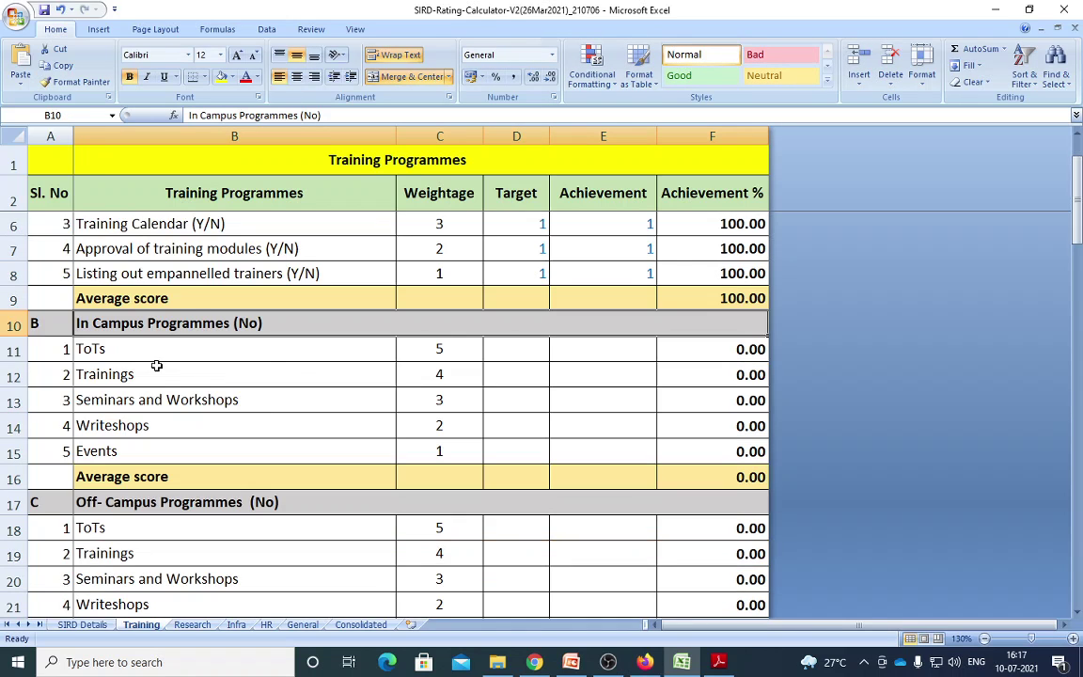
{"action": "scroll", "coordinate": [113, 380], "scroll_direction": "up", "scroll_amount": 1}
{"action": "scroll", "coordinate": [177, 486], "scroll_direction": "down", "scroll_amount": 8}
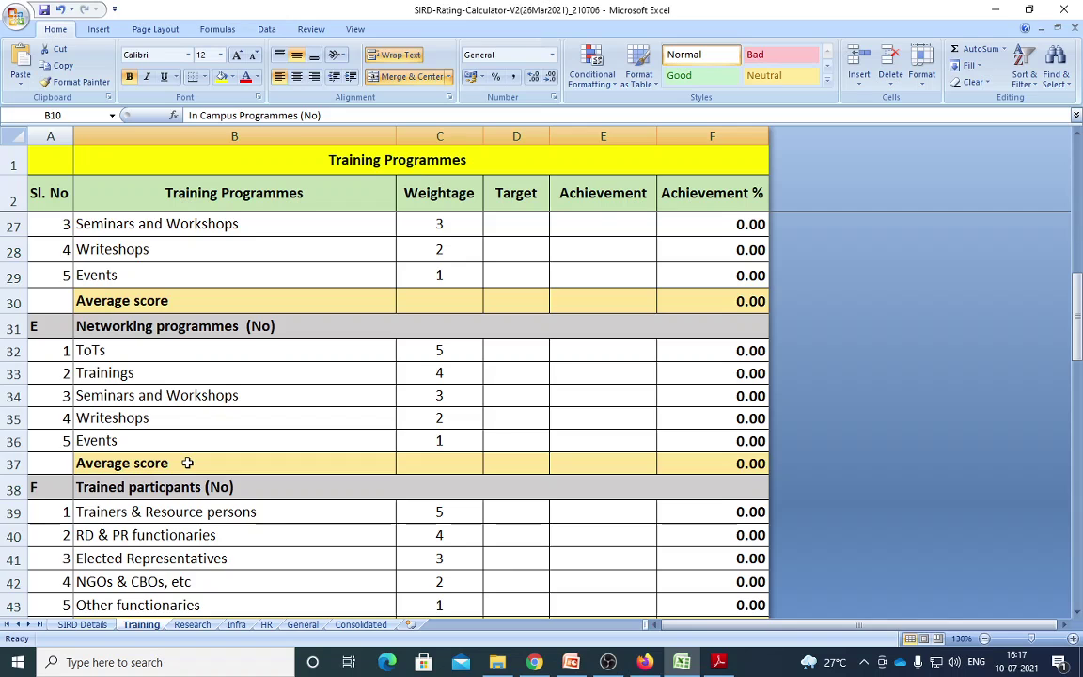
{"action": "scroll", "coordinate": [169, 461], "scroll_direction": "up", "scroll_amount": 5}
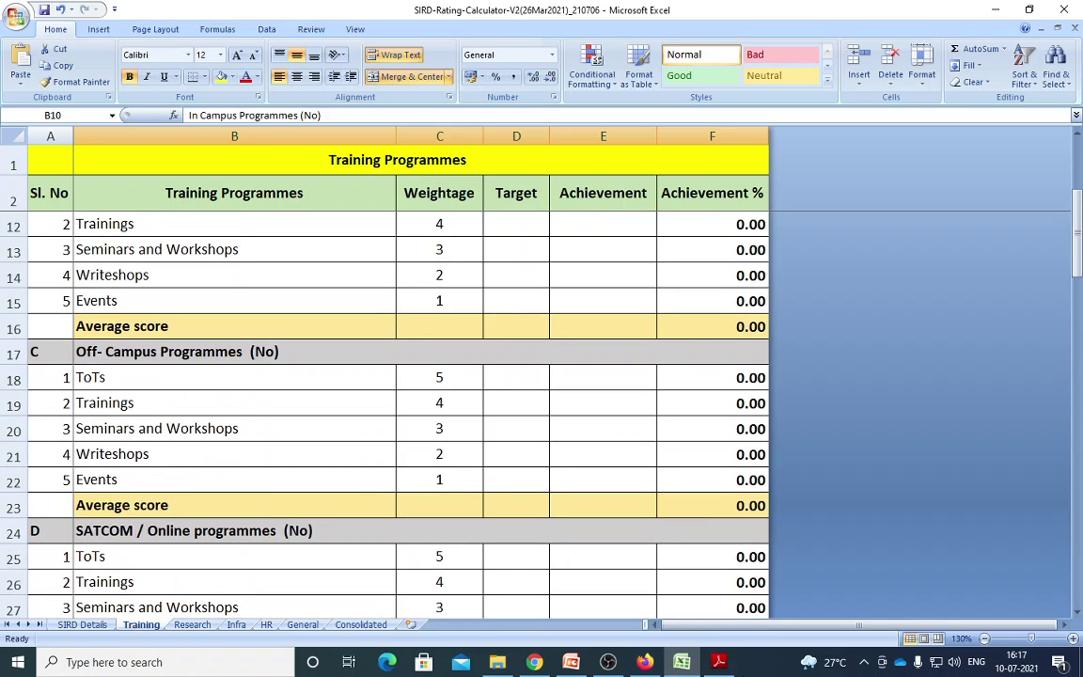
{"action": "mouse_move", "coordinate": [719, 666]}
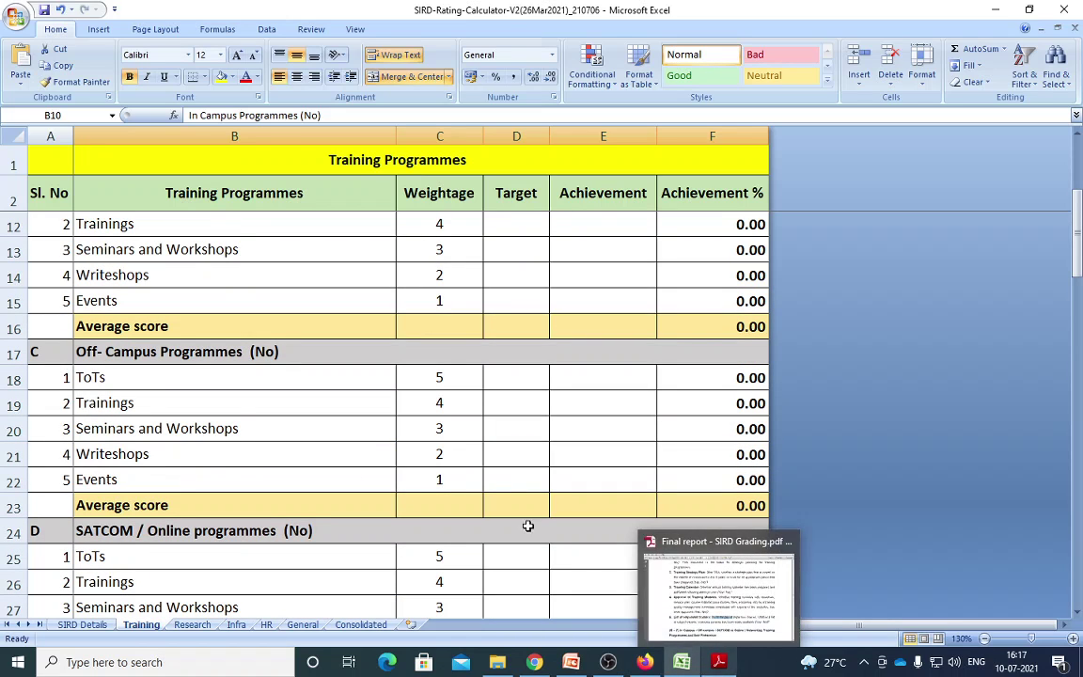
{"action": "left_click", "coordinate": [470, 436]}
{"action": "scroll", "coordinate": [467, 436], "scroll_direction": "up", "scroll_amount": 2}
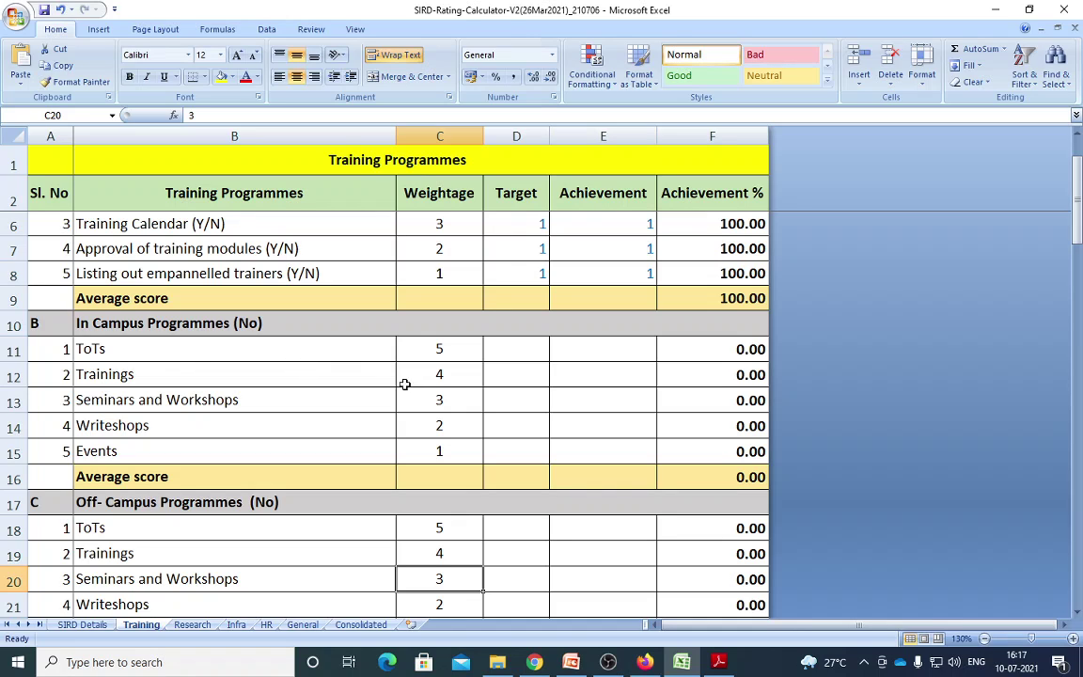
Select the in-campus ToTs target cell and review the indicators of sections B to G, from In Campus Programmes to New Programmes undertaken
{"action": "left_click", "coordinate": [521, 355]}
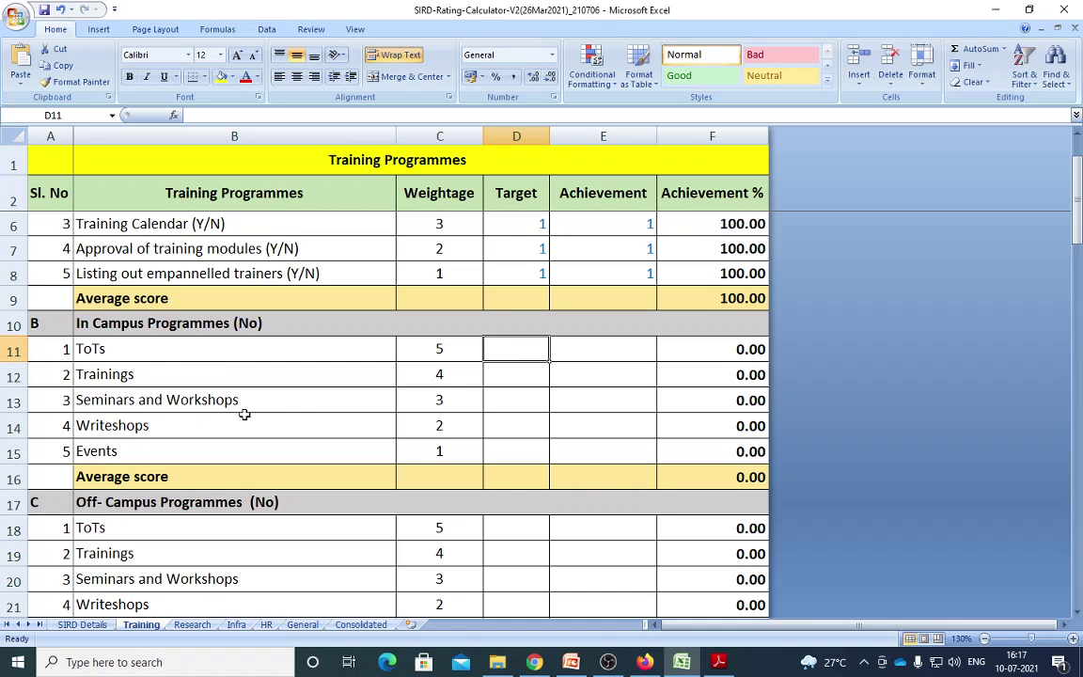
{"action": "scroll", "coordinate": [507, 487], "scroll_direction": "down", "scroll_amount": 1}
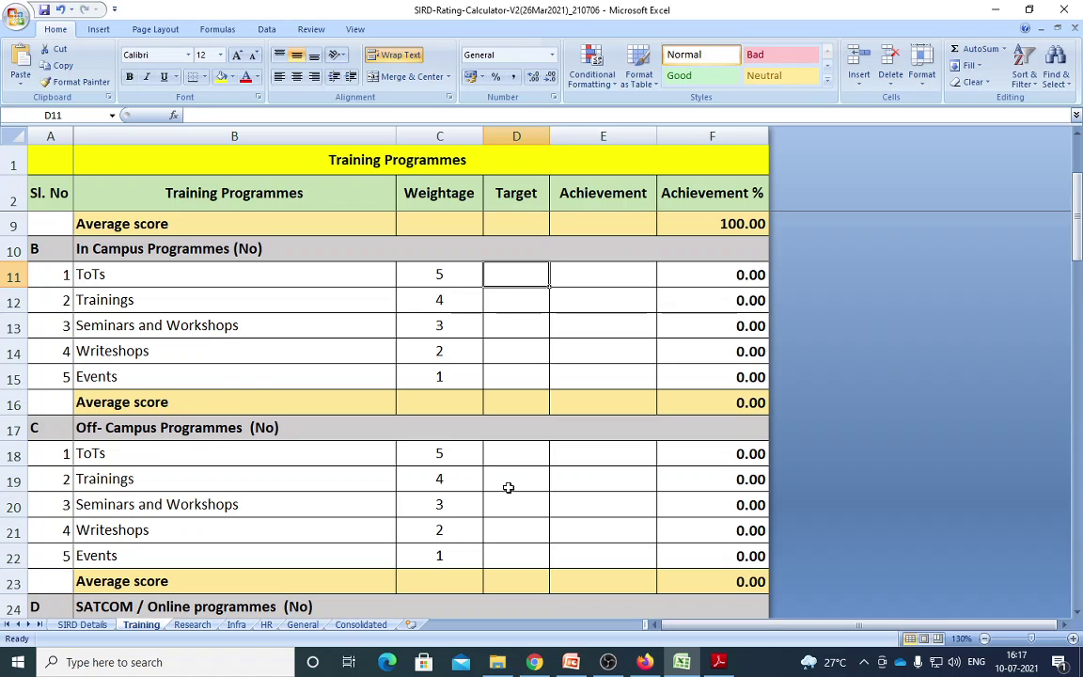
{"action": "scroll", "coordinate": [508, 487], "scroll_direction": "down", "scroll_amount": 1}
{"action": "scroll", "coordinate": [507, 487], "scroll_direction": "down", "scroll_amount": 1}
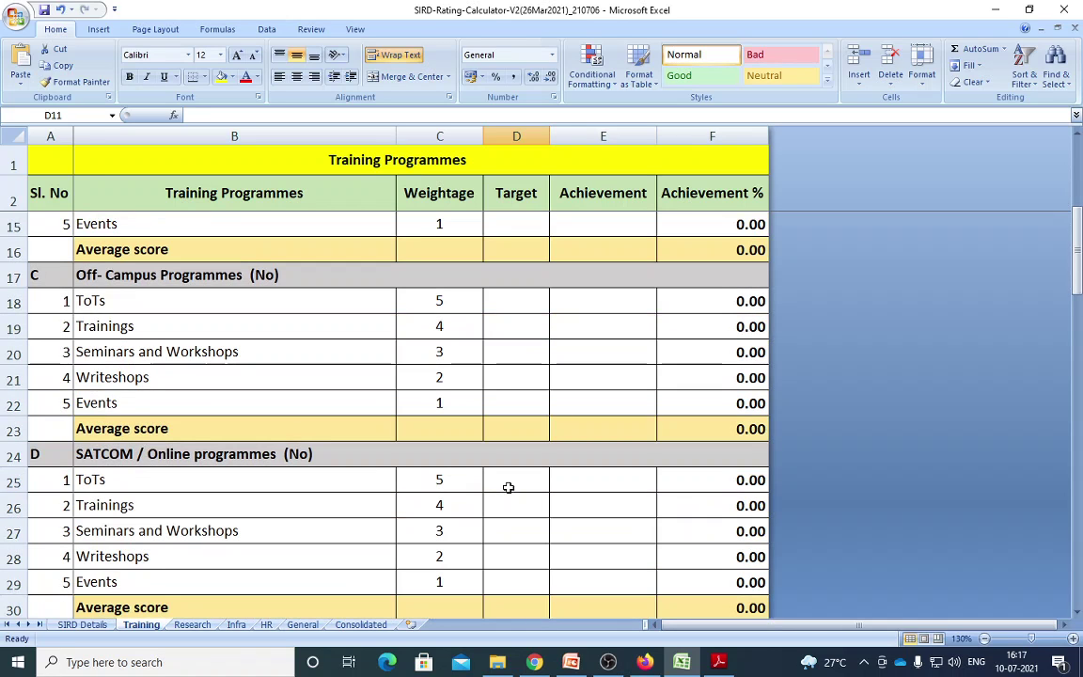
{"action": "scroll", "coordinate": [508, 487], "scroll_direction": "down", "scroll_amount": 1}
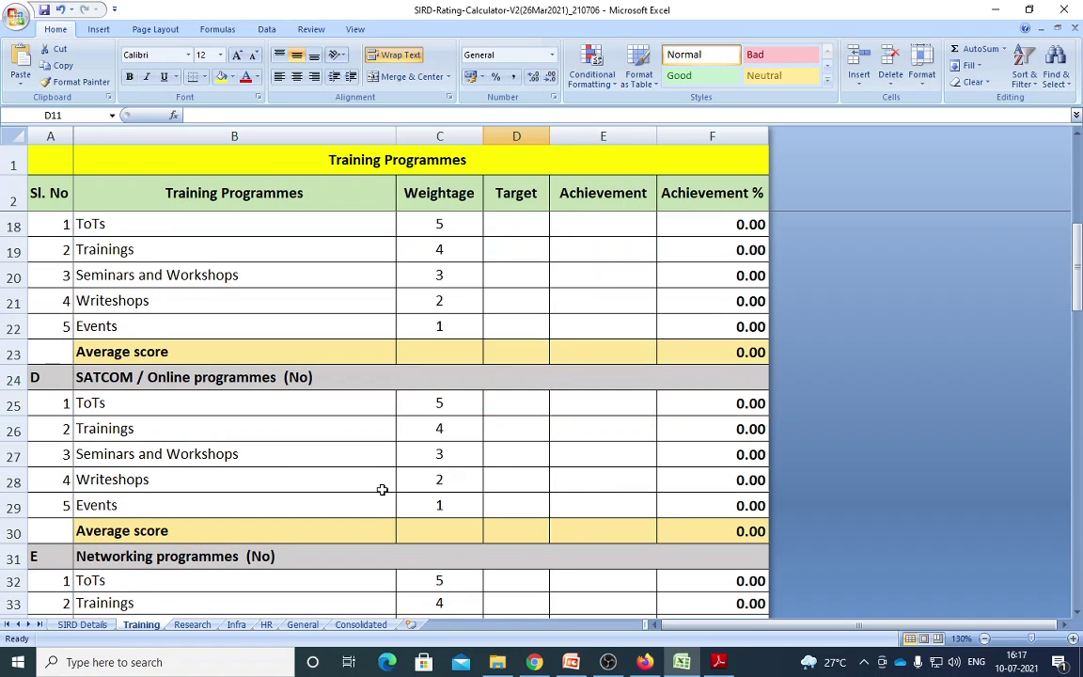
{"action": "scroll", "coordinate": [301, 451], "scroll_direction": "down", "scroll_amount": 1}
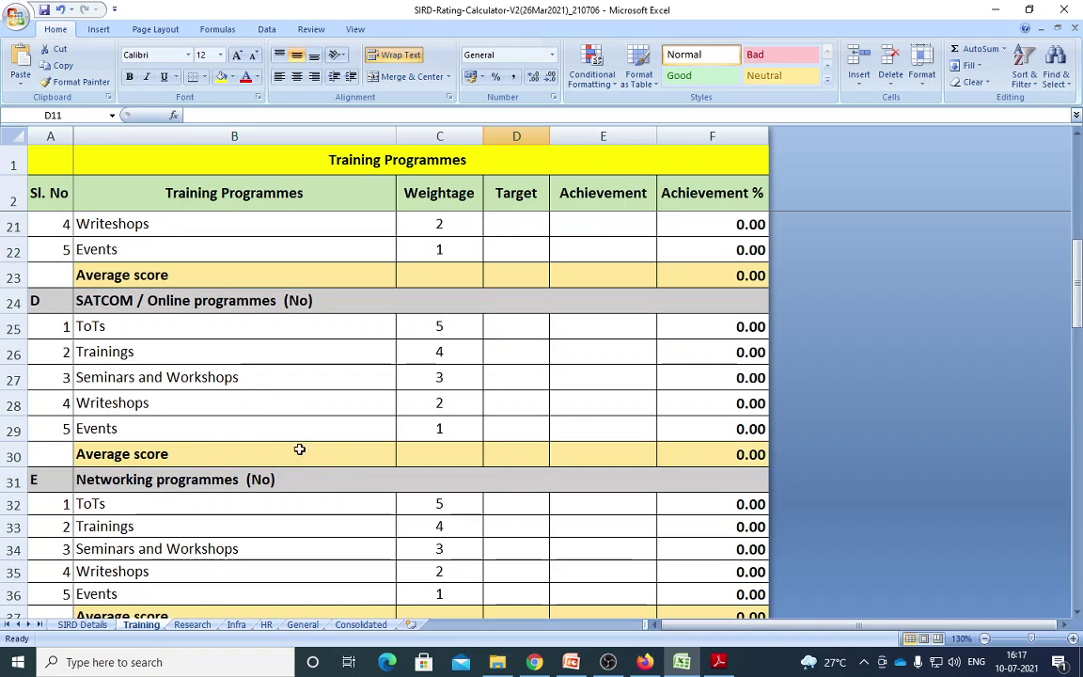
{"action": "scroll", "coordinate": [300, 451], "scroll_direction": "down", "scroll_amount": 1}
{"action": "scroll", "coordinate": [316, 467], "scroll_direction": "down", "scroll_amount": 1}
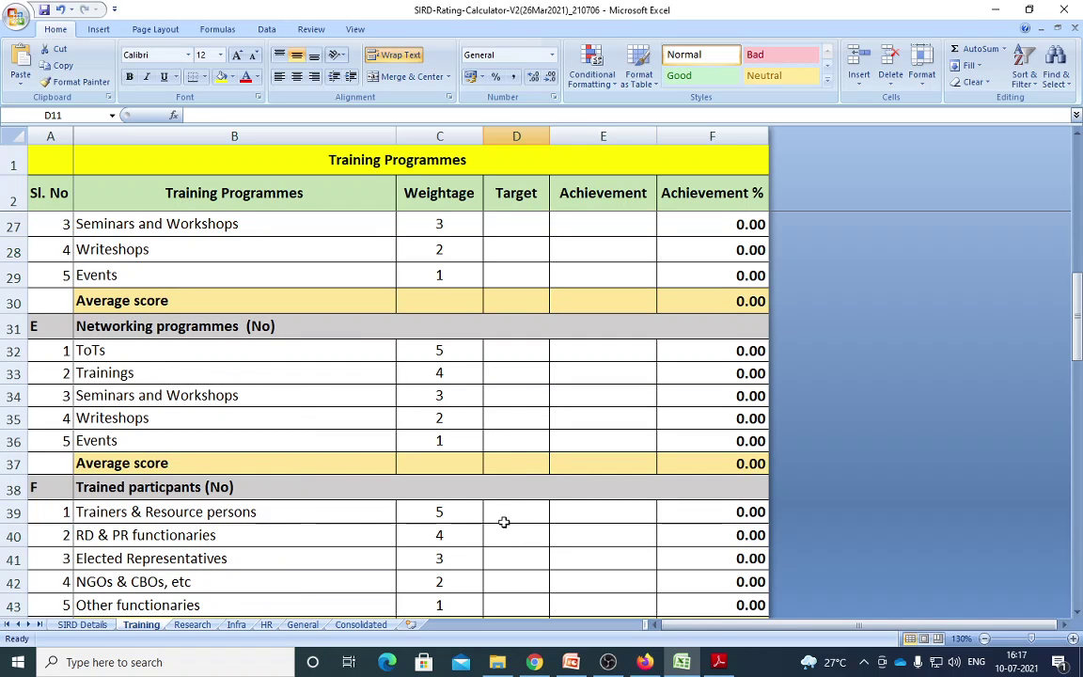
{"action": "scroll", "coordinate": [470, 520], "scroll_direction": "down", "scroll_amount": 1}
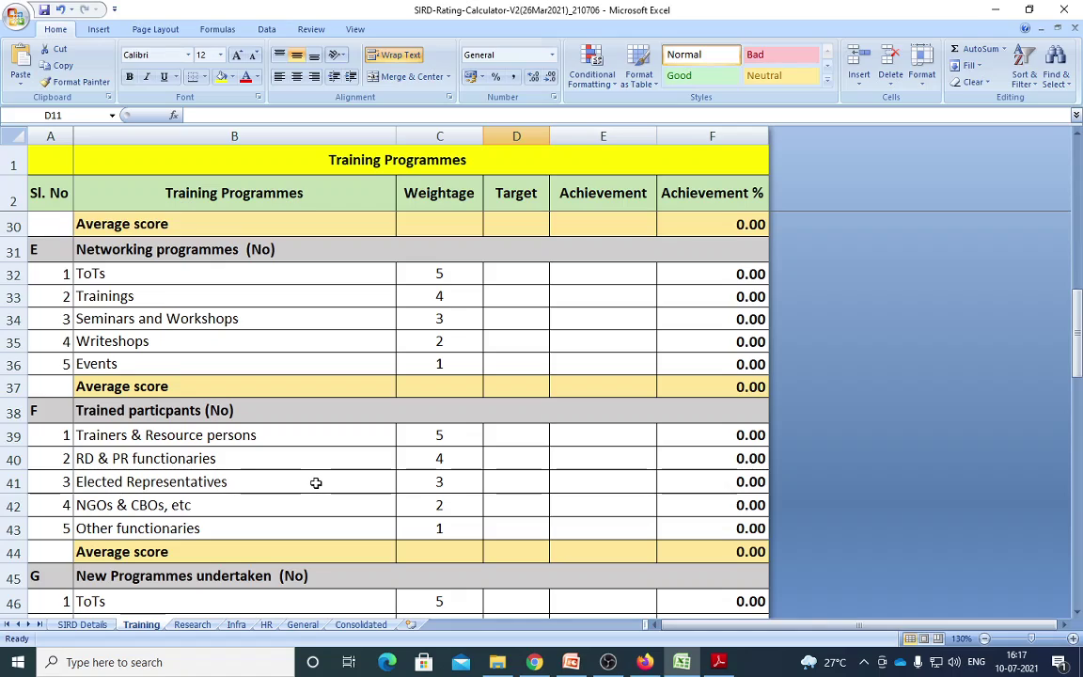
{"action": "scroll", "coordinate": [316, 479], "scroll_direction": "down", "scroll_amount": 1}
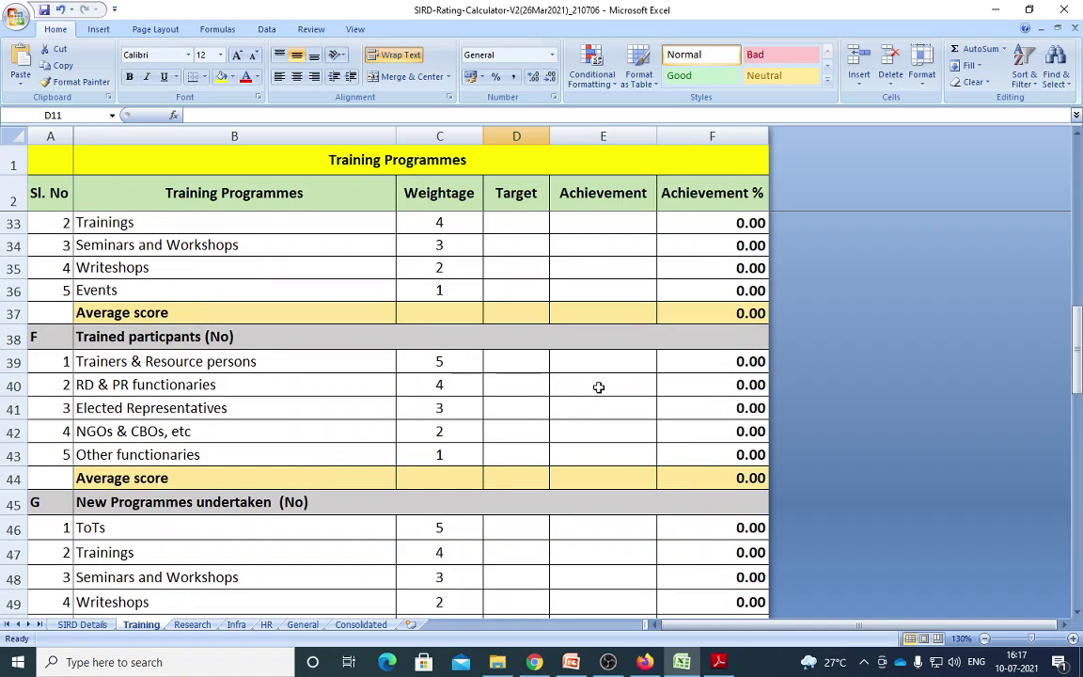
{"action": "scroll", "coordinate": [592, 381], "scroll_direction": "down", "scroll_amount": 1}
{"action": "scroll", "coordinate": [640, 491], "scroll_direction": "up", "scroll_amount": 4}
Switch to the report in Adobe Reader and find the Trainers' training item under the B – F training programmes heading
{"action": "key", "text": "alt+Tab"}
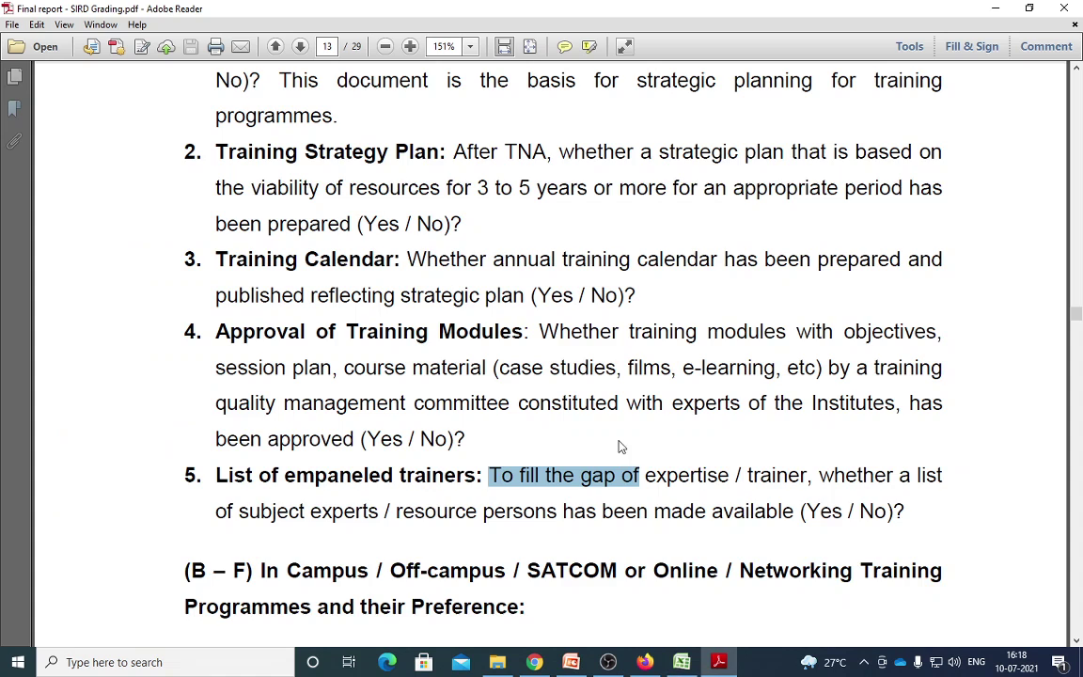
{"action": "scroll", "coordinate": [616, 442], "scroll_direction": "down", "scroll_amount": 6}
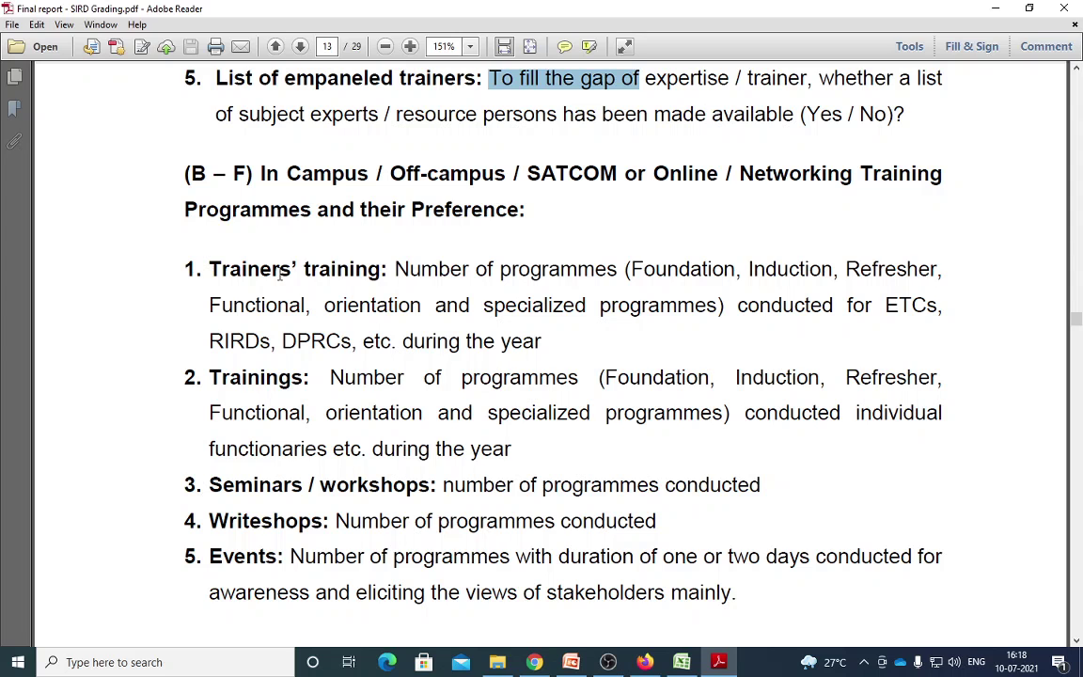
{"action": "left_click_drag", "start_coordinate": [209, 270], "coordinate": [381, 270]}
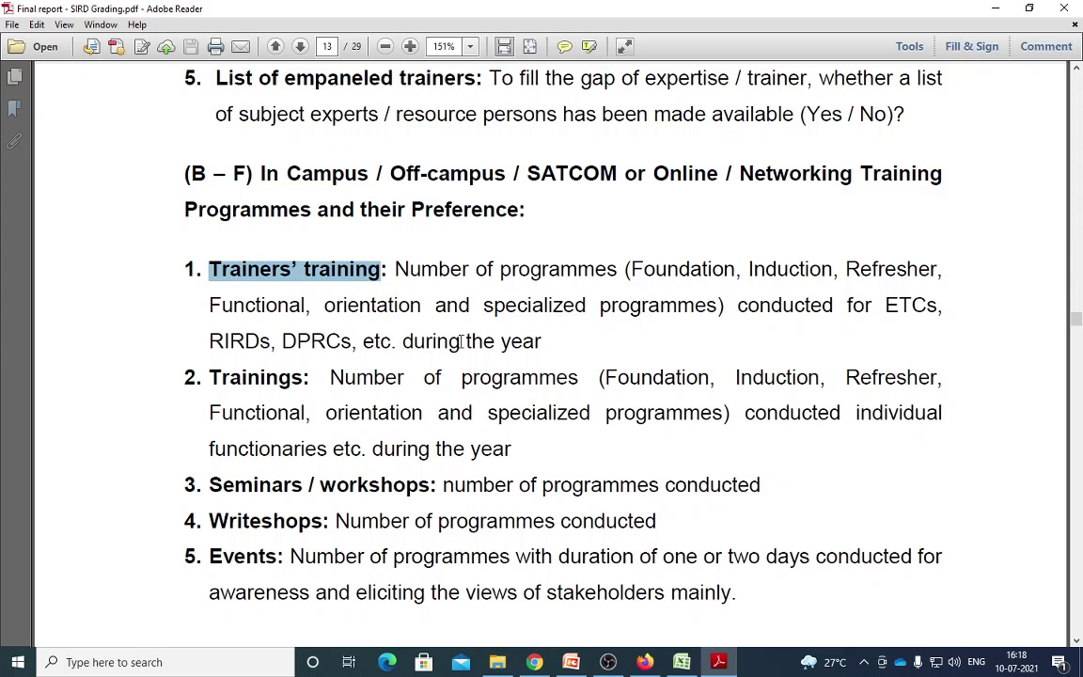
Switch back to Excel and compare the report item with the ToTs row under In Campus Programmes
{"action": "left_click", "coordinate": [714, 665]}
{"action": "scroll", "coordinate": [388, 424], "scroll_direction": "up", "scroll_amount": 5}
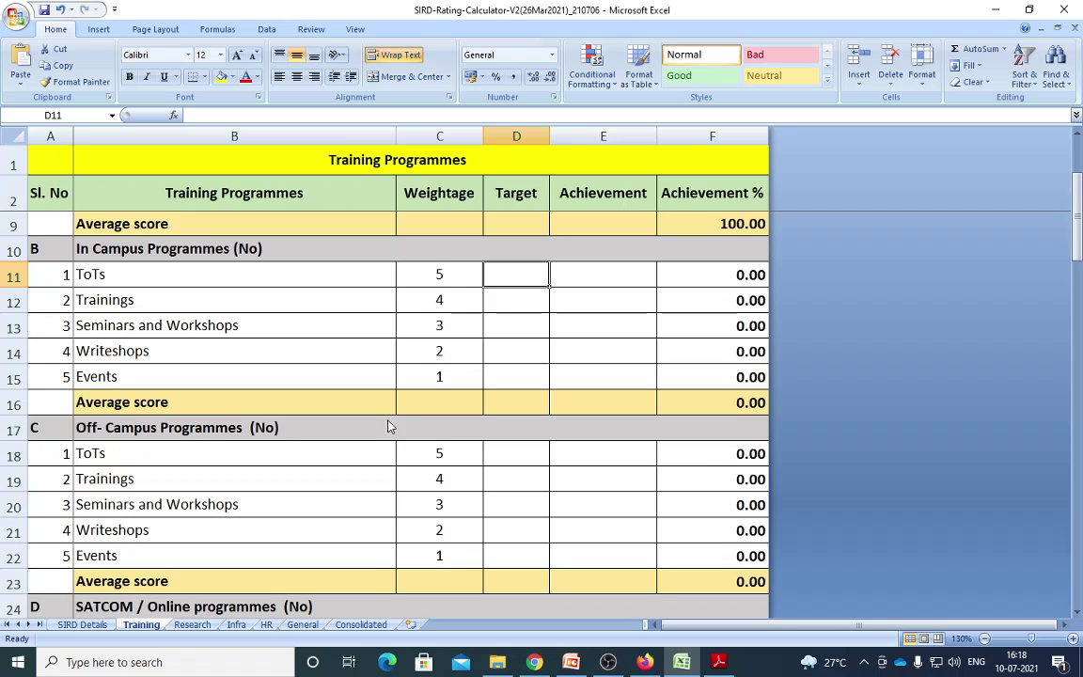
{"action": "scroll", "coordinate": [346, 373], "scroll_direction": "up", "scroll_amount": 1}
{"action": "scroll", "coordinate": [345, 374], "scroll_direction": "down", "scroll_amount": 1}
Switch to the report in Adobe Reader and read which programmes and institutions the Trainers' training description covers
{"action": "key", "text": "alt+Tab"}
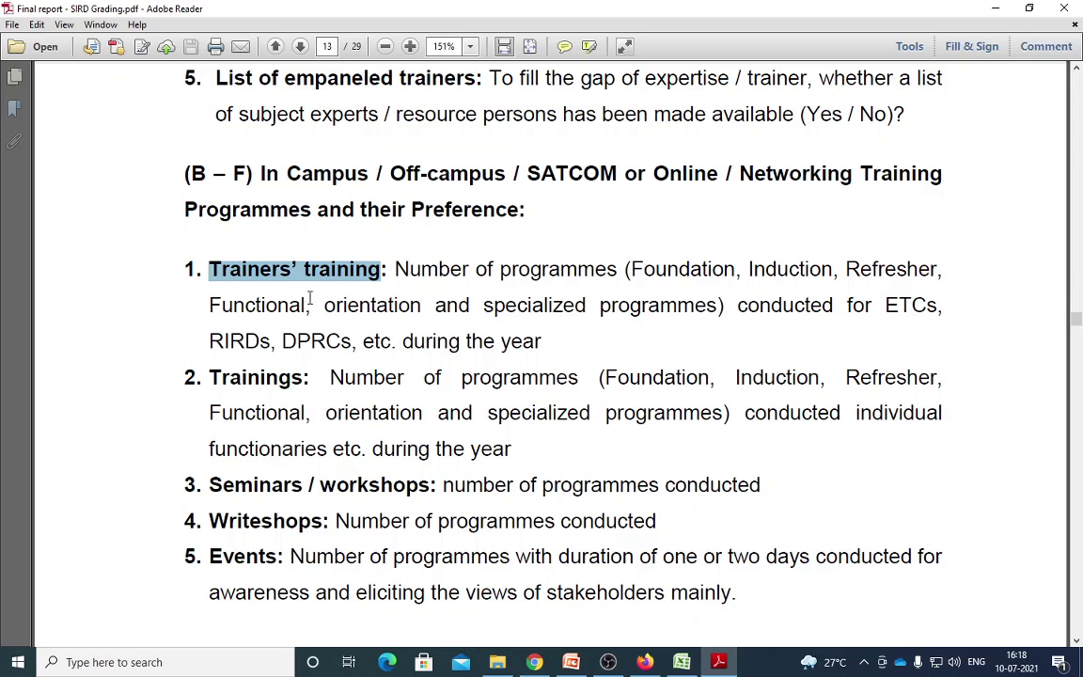
{"action": "left_click_drag", "start_coordinate": [476, 270], "coordinate": [580, 273]}
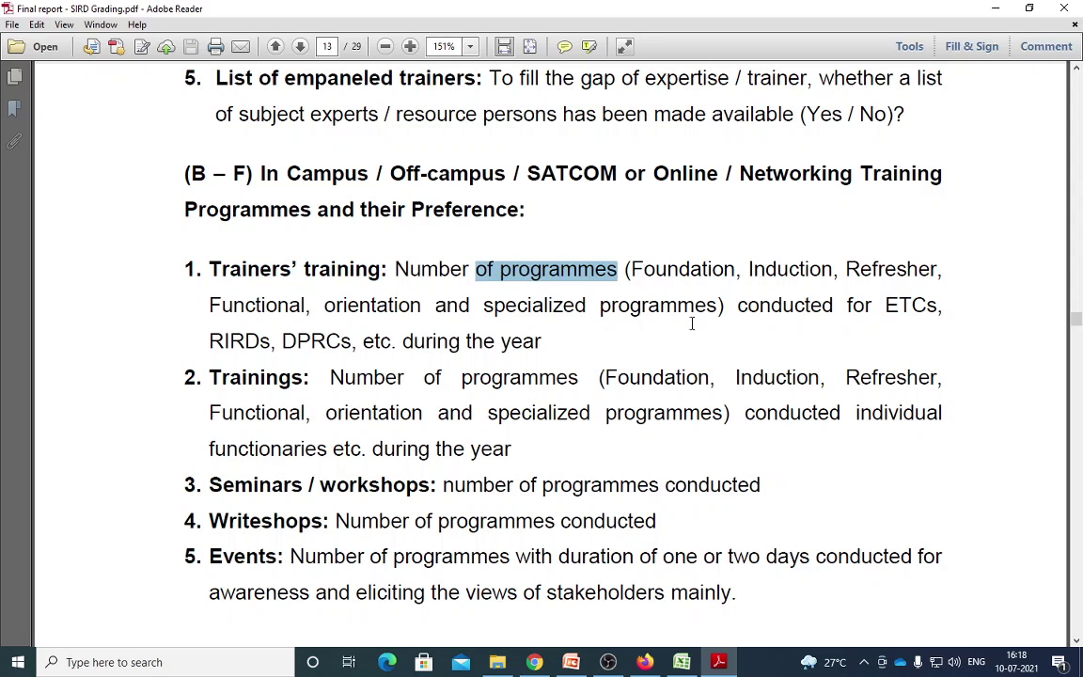
{"action": "left_click_drag", "start_coordinate": [655, 269], "coordinate": [691, 273]}
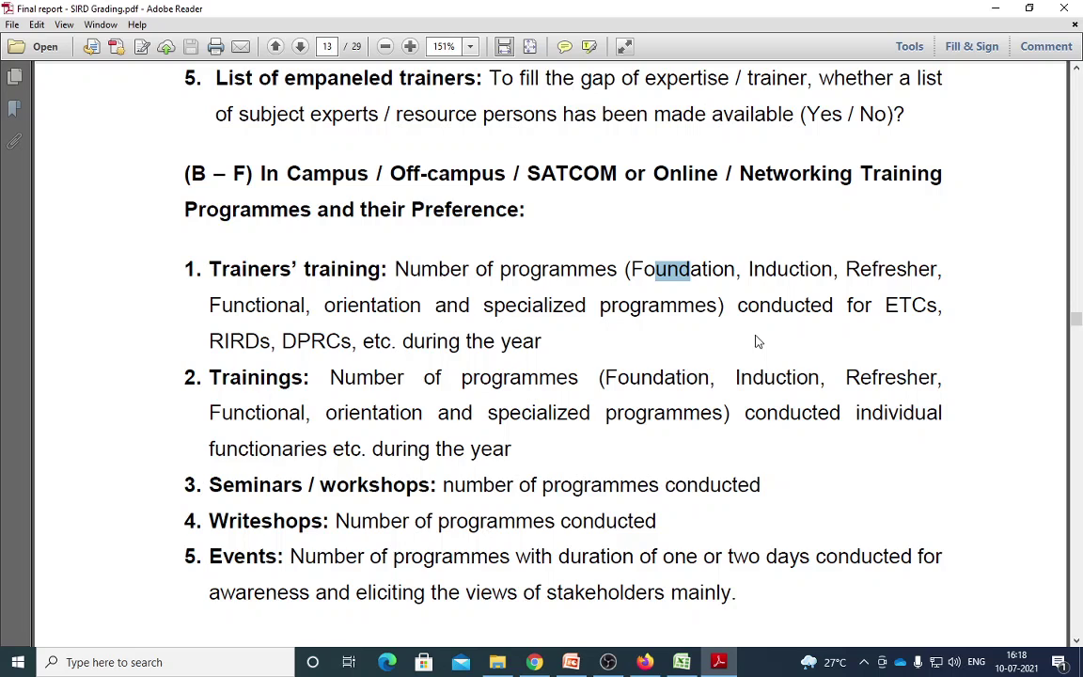
{"action": "left_click_drag", "start_coordinate": [505, 306], "coordinate": [599, 308]}
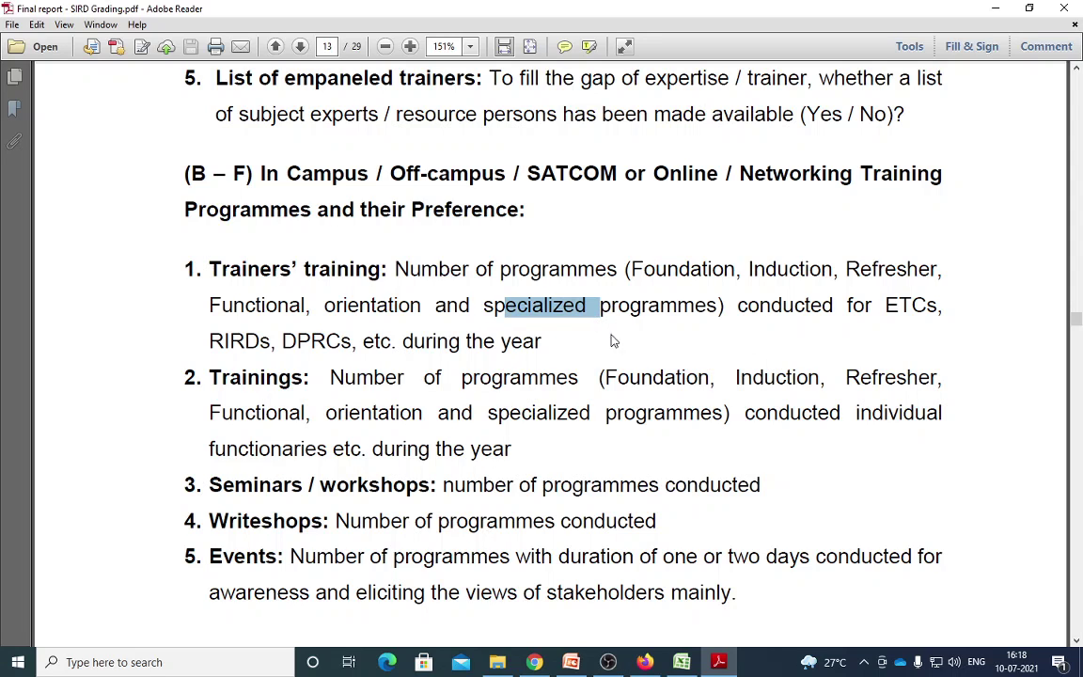
{"action": "left_click_drag", "start_coordinate": [759, 307], "coordinate": [810, 308]}
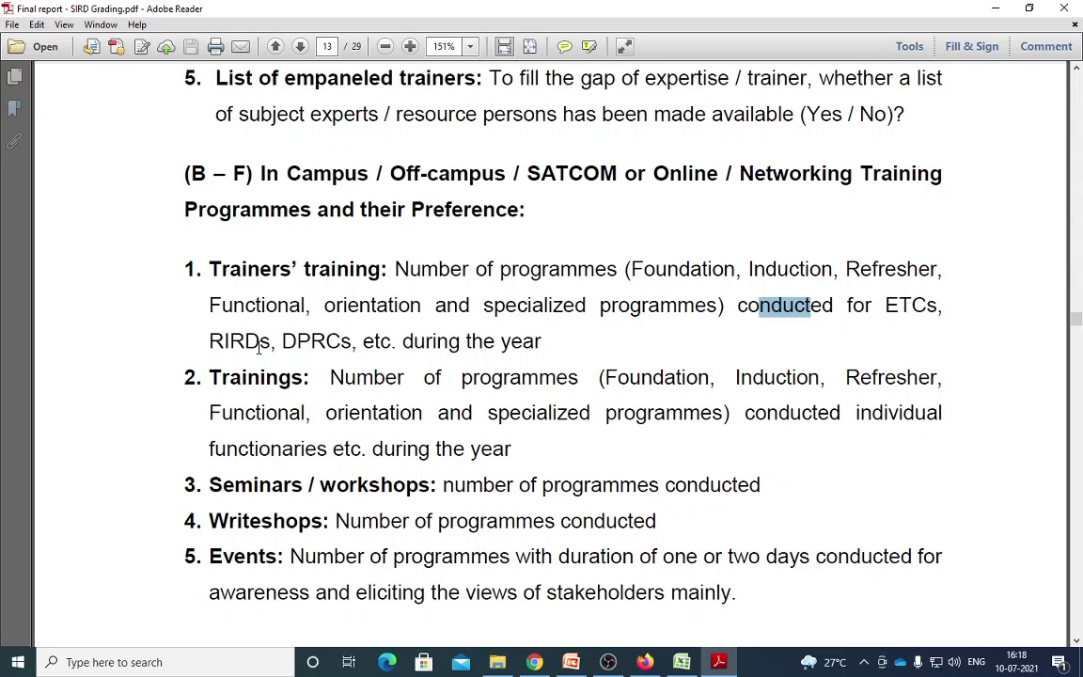
{"action": "left_click_drag", "start_coordinate": [283, 342], "coordinate": [310, 343]}
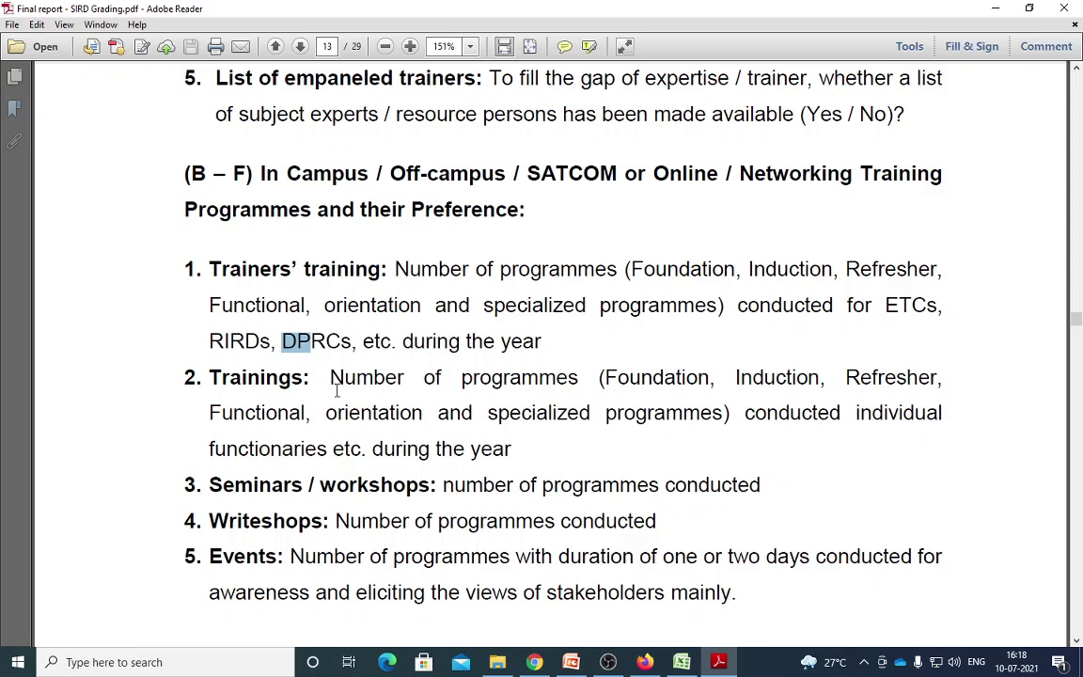
Read the report's descriptions of Trainings, Seminars / workshops and Writeshops under the B – F programmes heading
{"action": "left_click_drag", "start_coordinate": [330, 378], "coordinate": [578, 383]}
{"action": "left_click", "coordinate": [605, 413]}
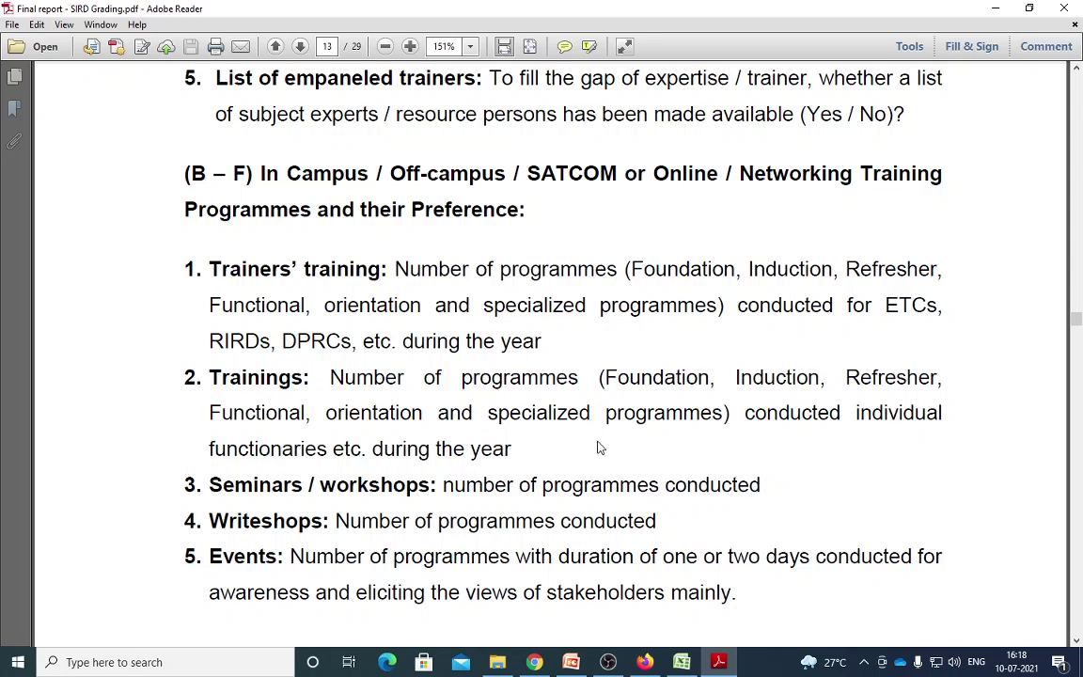
{"action": "left_click_drag", "start_coordinate": [767, 412], "coordinate": [829, 413]}
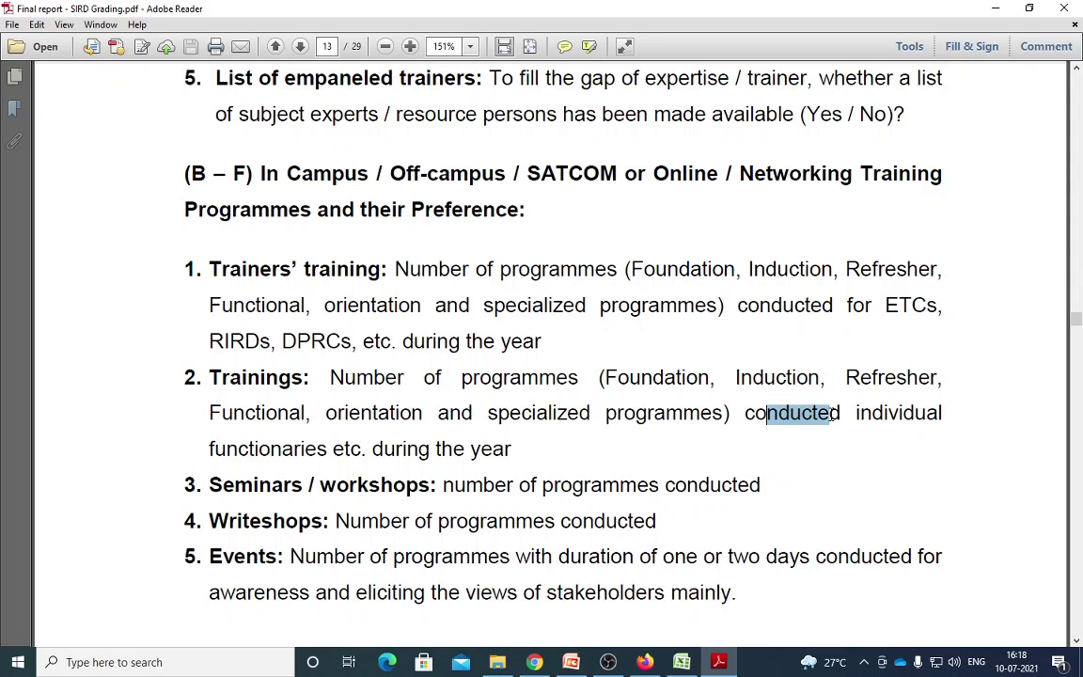
{"action": "left_click_drag", "start_coordinate": [373, 450], "coordinate": [461, 453]}
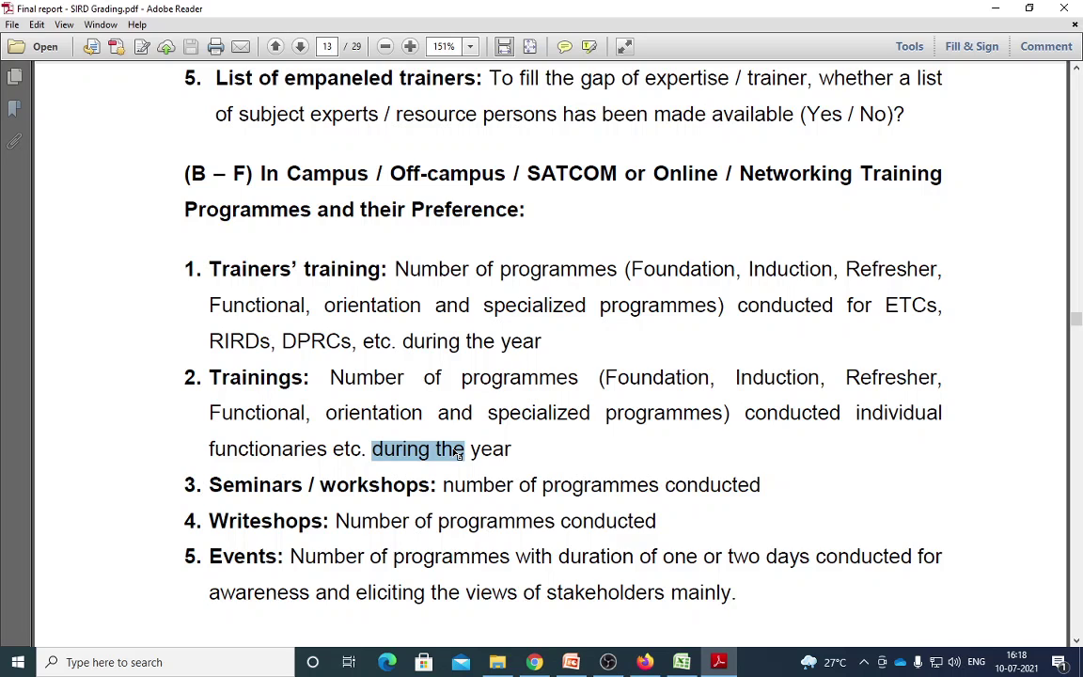
{"action": "scroll", "coordinate": [461, 453], "scroll_direction": "down", "scroll_amount": 1}
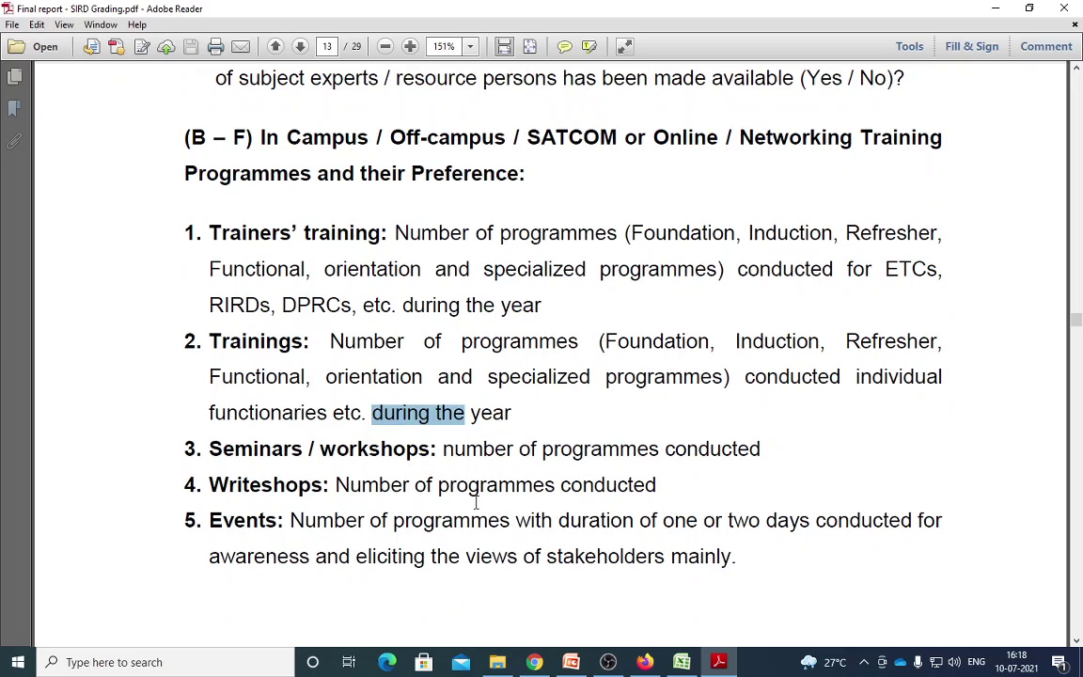
{"action": "left_click_drag", "start_coordinate": [443, 448], "coordinate": [659, 448]}
{"action": "scroll", "coordinate": [626, 508], "scroll_direction": "down", "scroll_amount": 1}
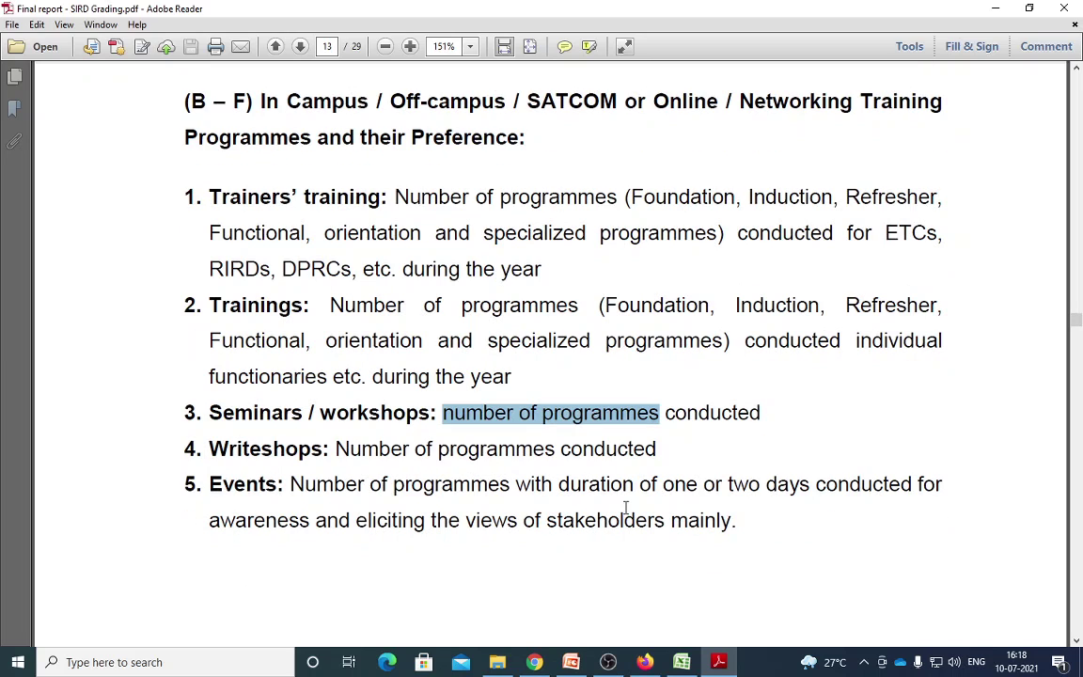
{"action": "left_click_drag", "start_coordinate": [439, 448], "coordinate": [656, 449]}
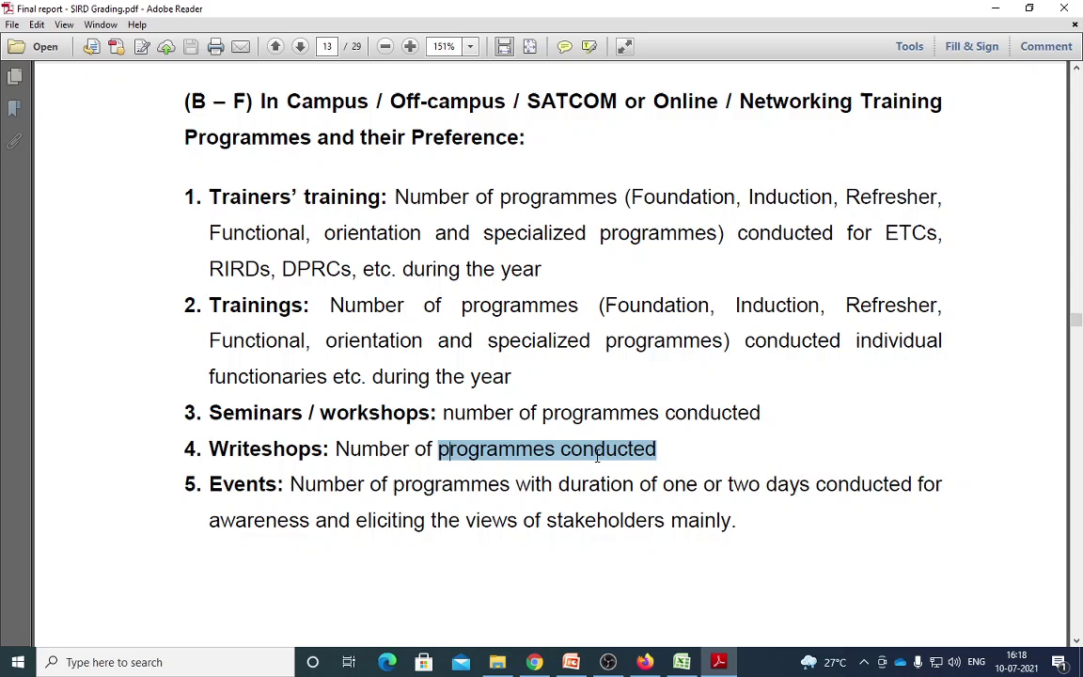
Read the report's Events description, noting the programme duration and purpose that qualify, and check where the B – F list ends
{"action": "left_click", "coordinate": [475, 520]}
{"action": "scroll", "coordinate": [380, 484], "scroll_direction": "down", "scroll_amount": 1}
{"action": "left_click_drag", "start_coordinate": [369, 449], "coordinate": [657, 448]}
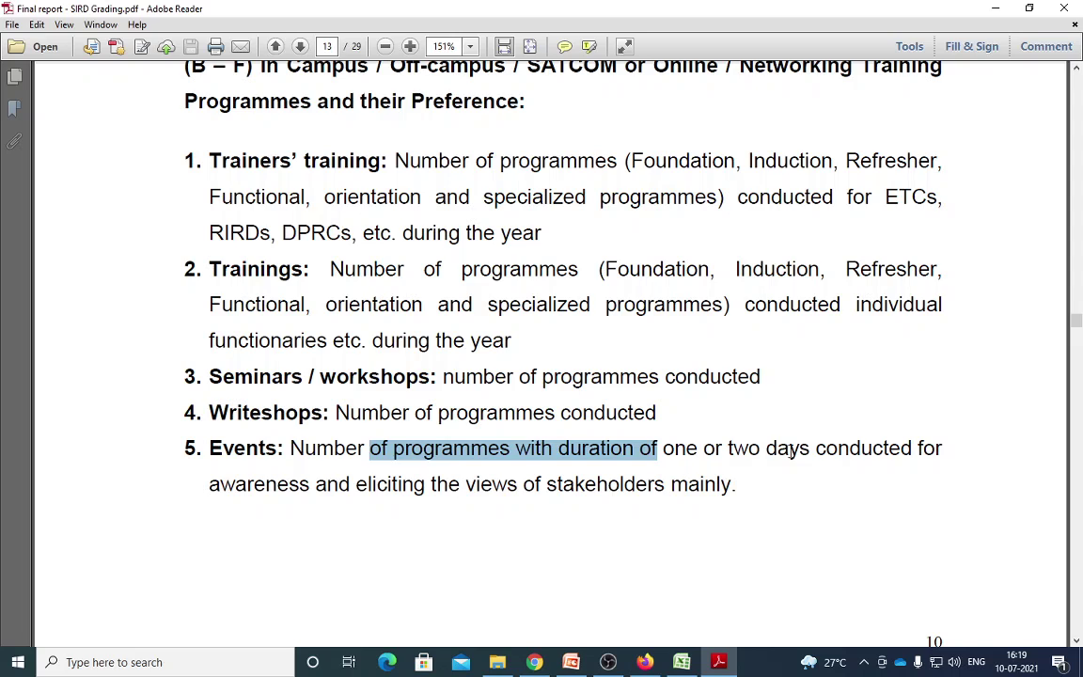
{"action": "left_click_drag", "start_coordinate": [788, 449], "coordinate": [811, 460]}
{"action": "left_click", "coordinate": [558, 484]}
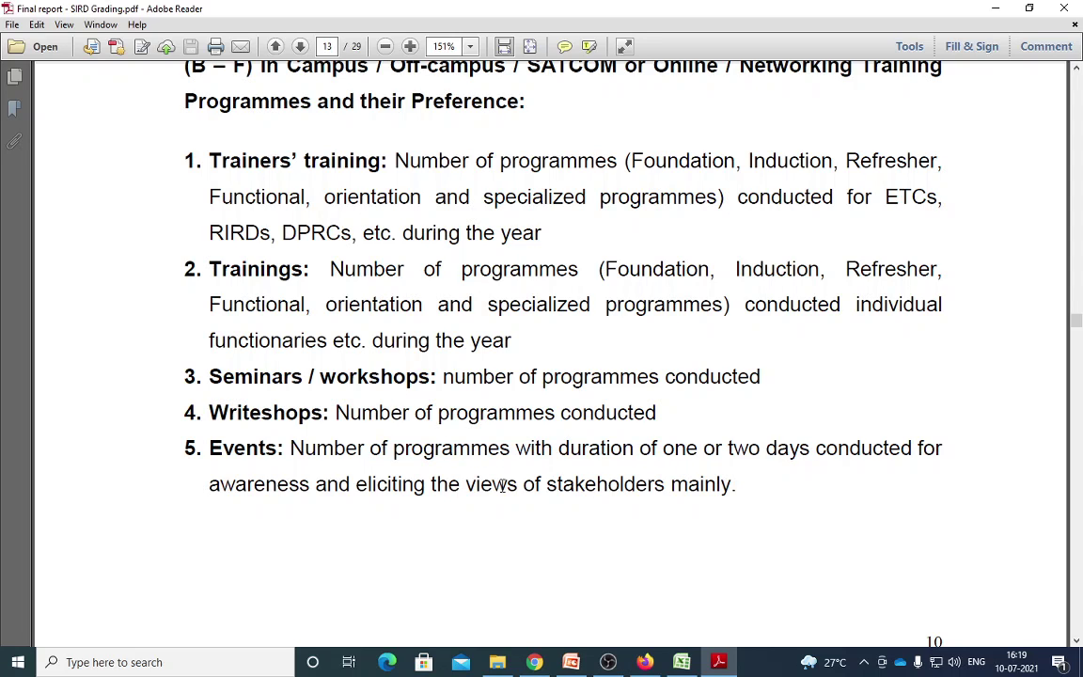
{"action": "left_click_drag", "start_coordinate": [272, 503], "coordinate": [649, 498]}
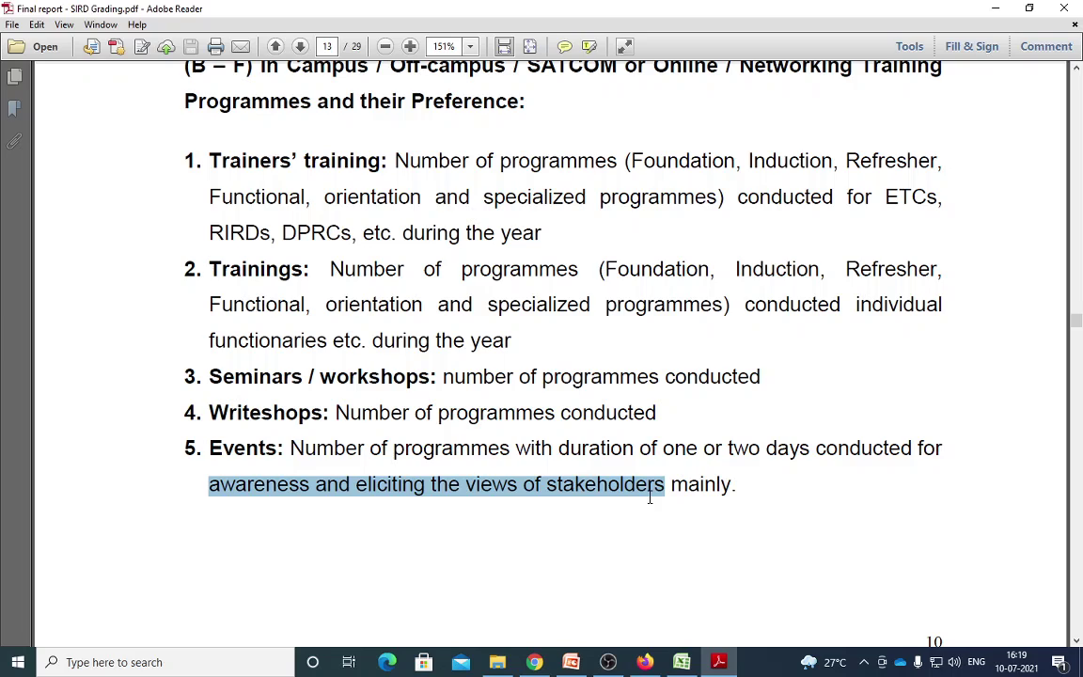
{"action": "scroll", "coordinate": [650, 501], "scroll_direction": "down", "scroll_amount": 3}
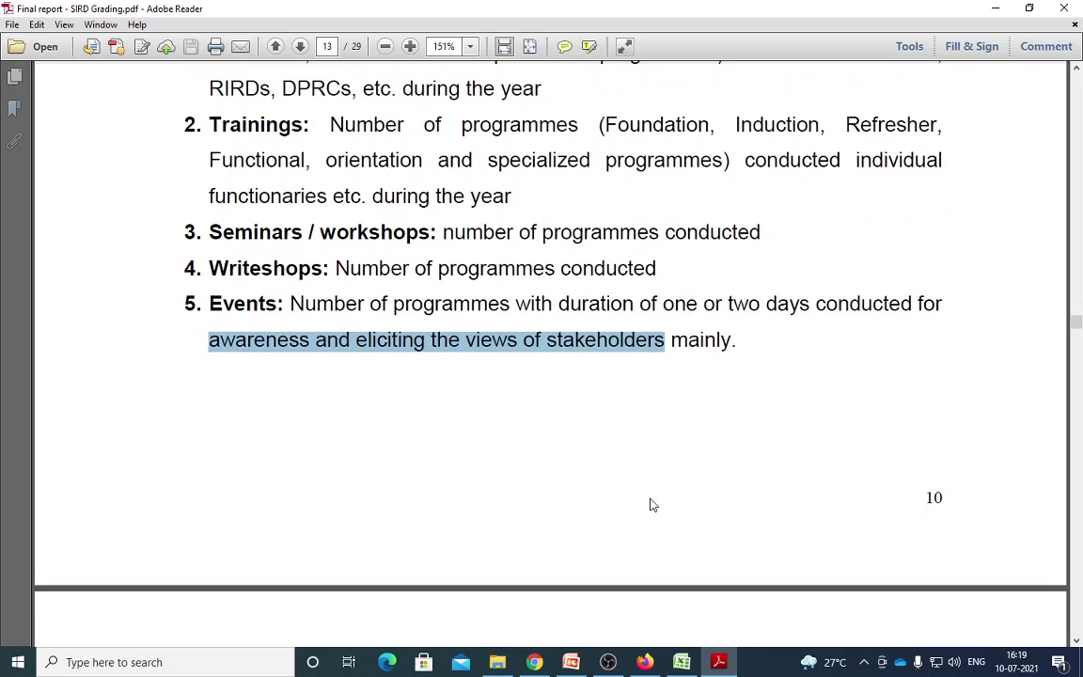
{"action": "scroll", "coordinate": [650, 503], "scroll_direction": "down", "scroll_amount": 4}
{"action": "scroll", "coordinate": [648, 498], "scroll_direction": "up", "scroll_amount": 8}
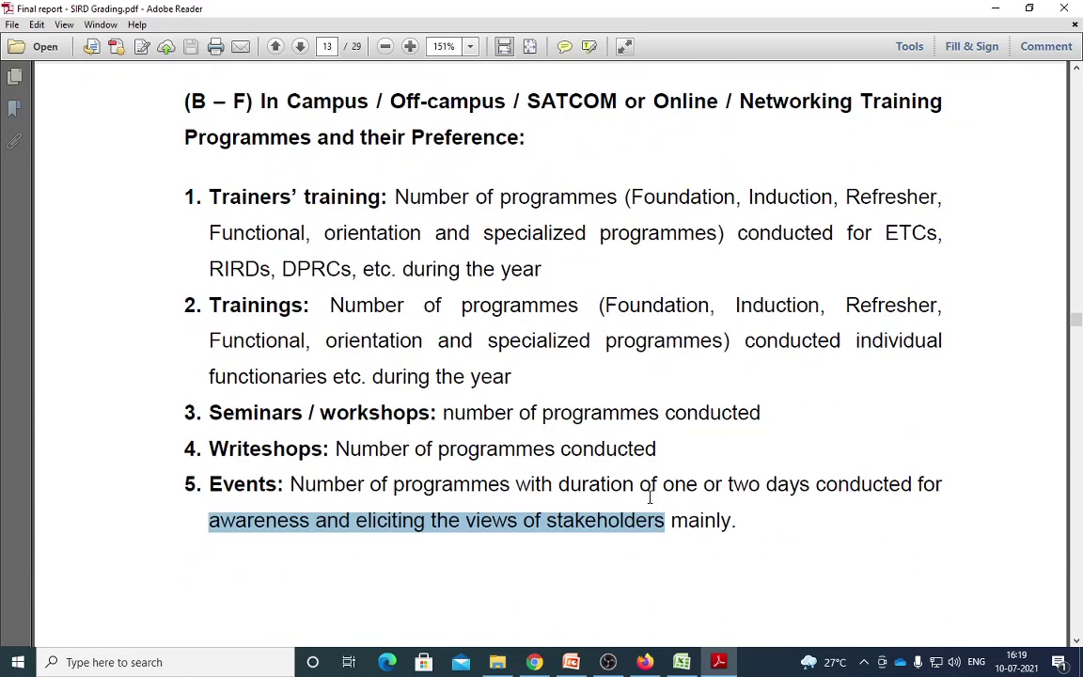
Switch back to Excel and enter a target of 2 and an achievement of 2 for in-campus ToTs
{"action": "left_click", "coordinate": [1000, 7]}
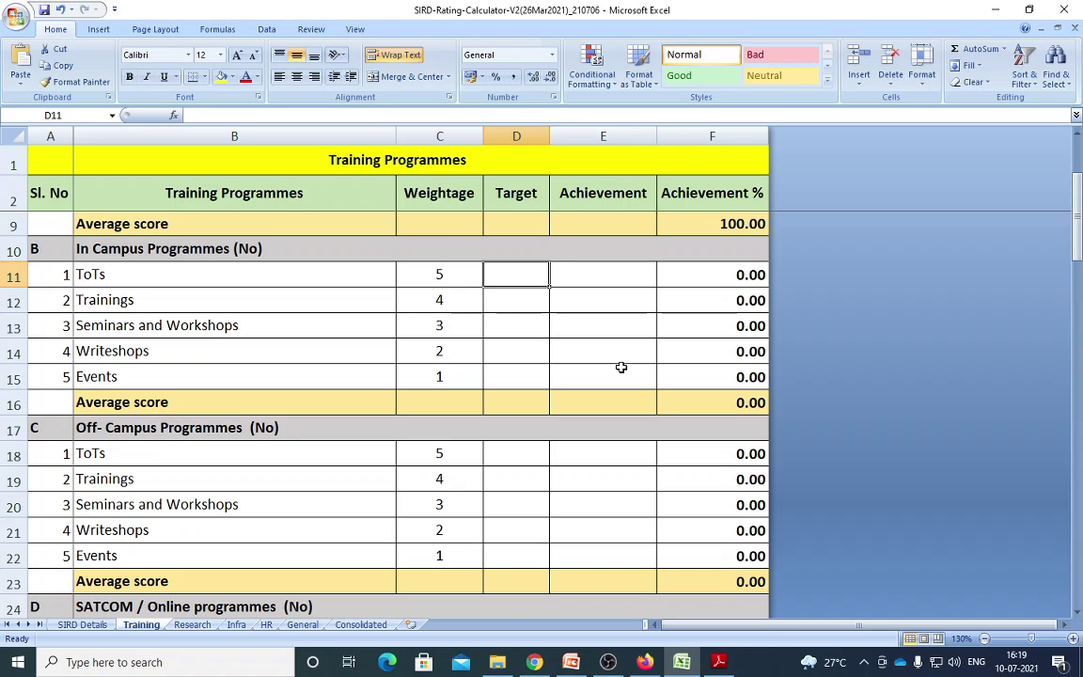
{"action": "type", "text": "2"}
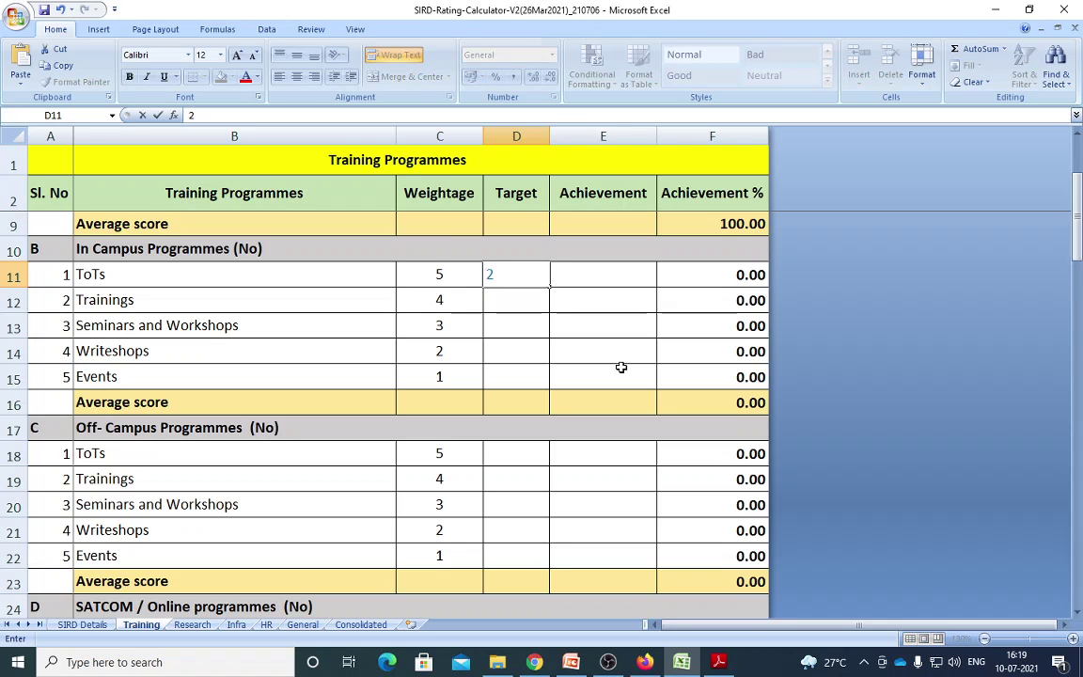
{"action": "key", "text": "Tab"}
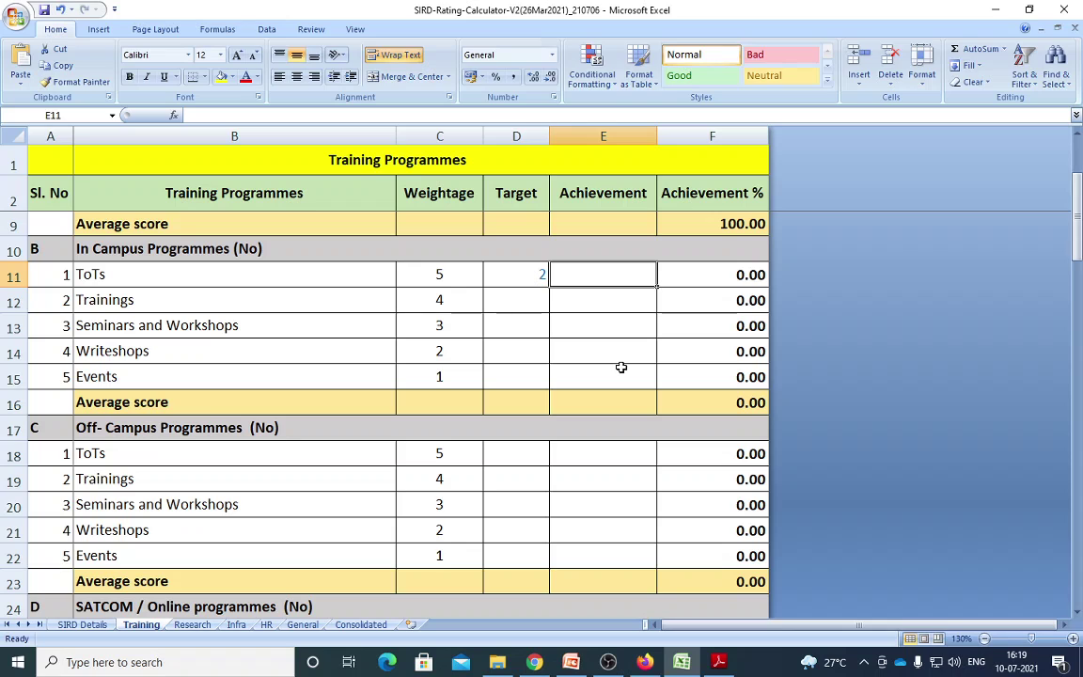
{"action": "type", "text": "2"}
{"action": "key", "text": "Return"}
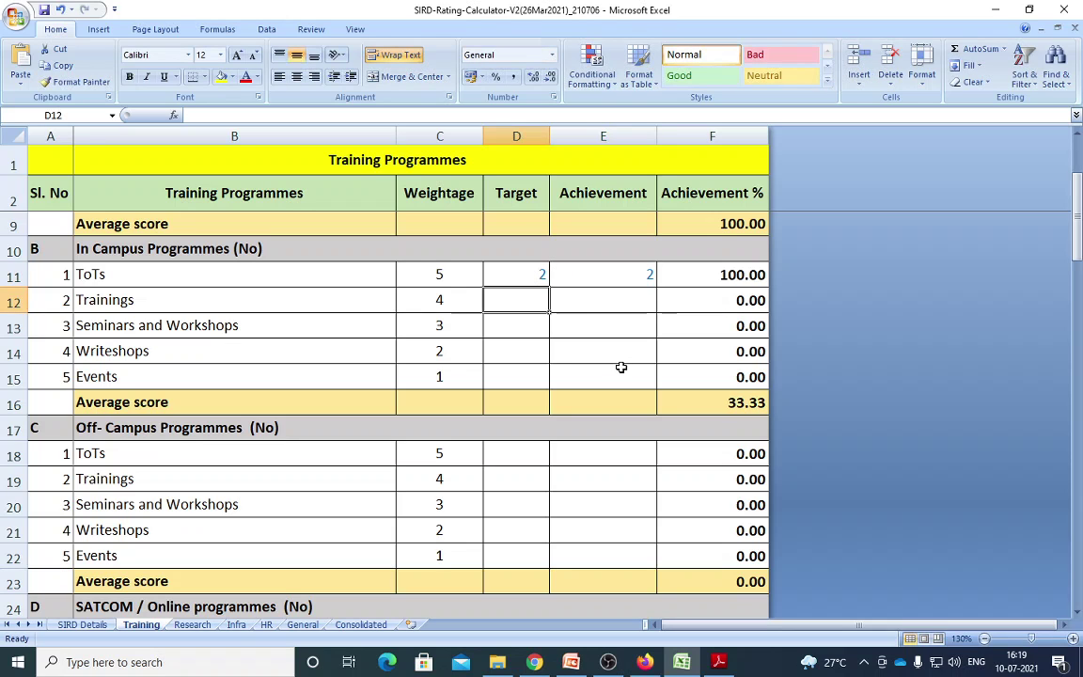
Enter a target of 10 and an achievement of 9 for Trainings under In Campus Programmes
{"action": "type", "text": "10"}
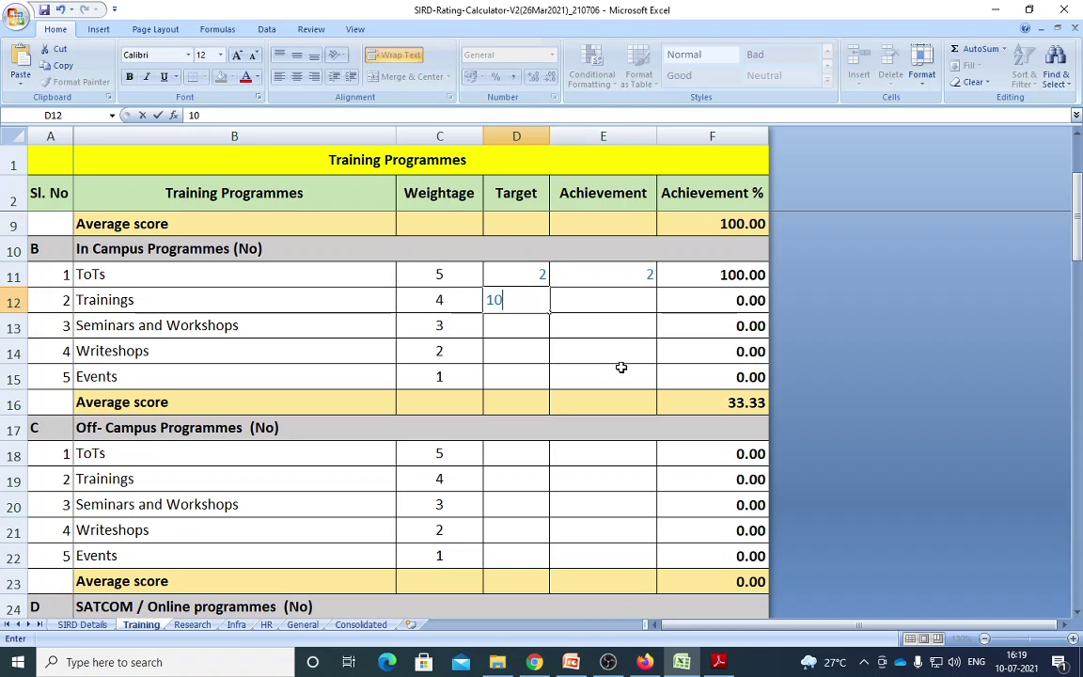
{"action": "key", "text": "Tab"}
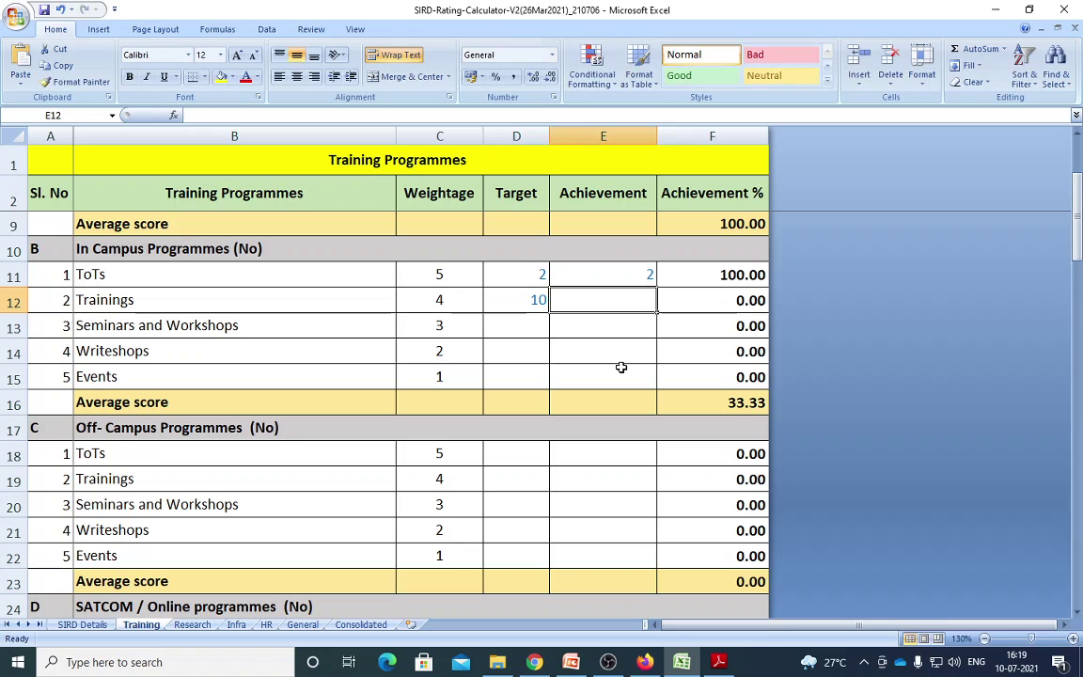
{"action": "type", "text": "9"}
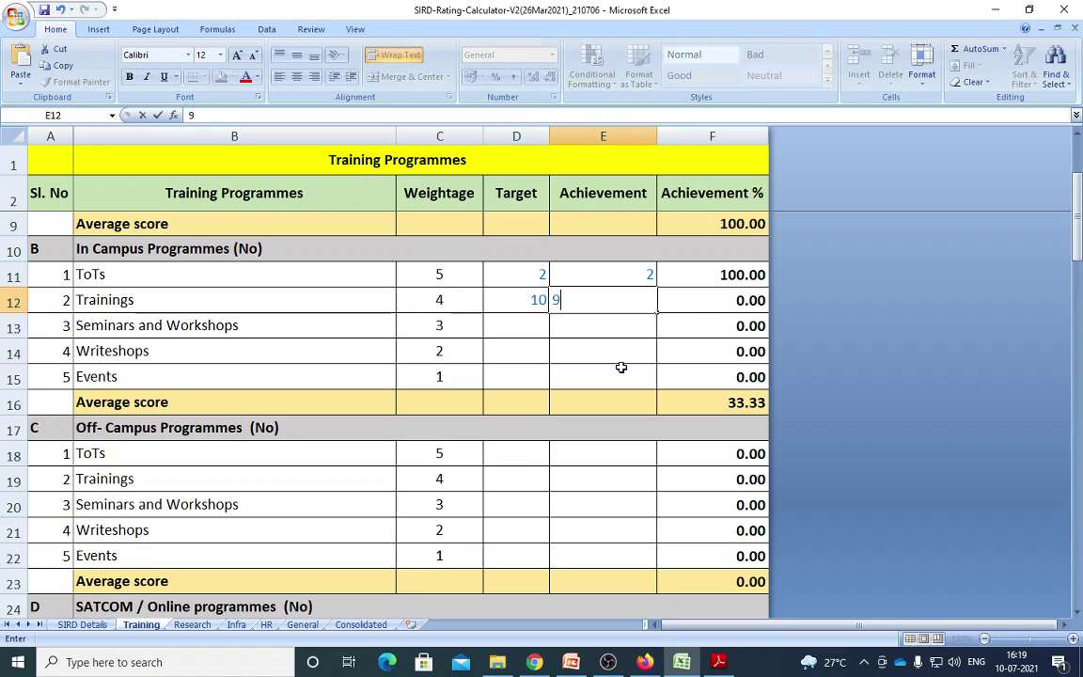
{"action": "key", "text": "Return"}
Enter a target of 1 and an achievement of 1 for in-campus Seminars and Workshops
{"action": "key", "text": "Left"}
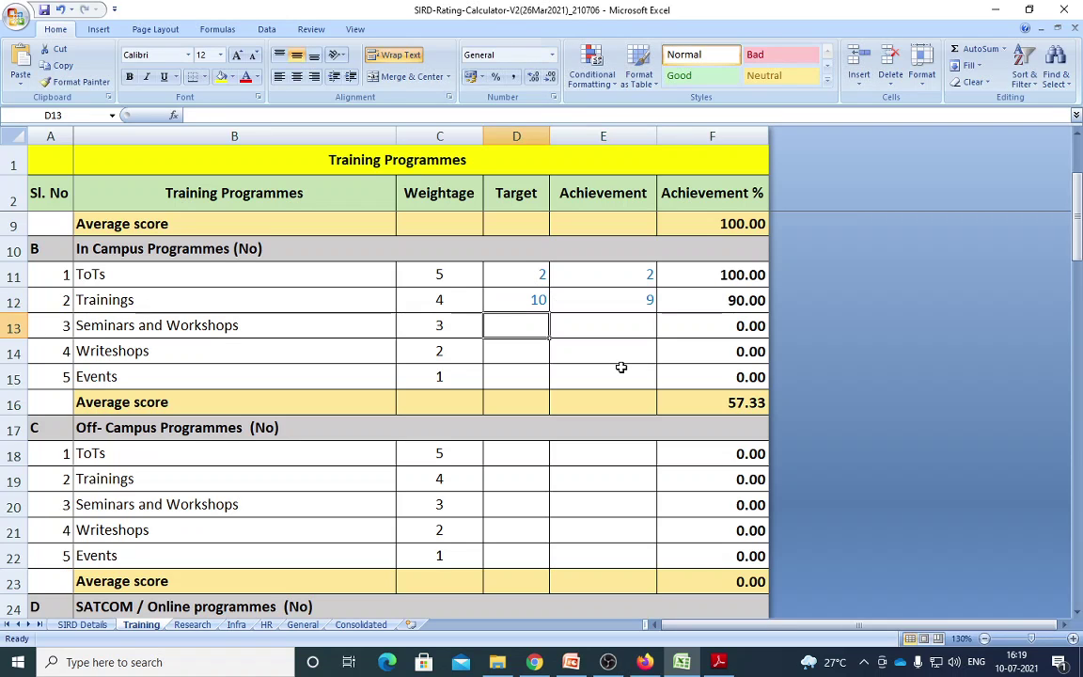
{"action": "type", "text": "1"}
{"action": "key", "text": "Tab"}
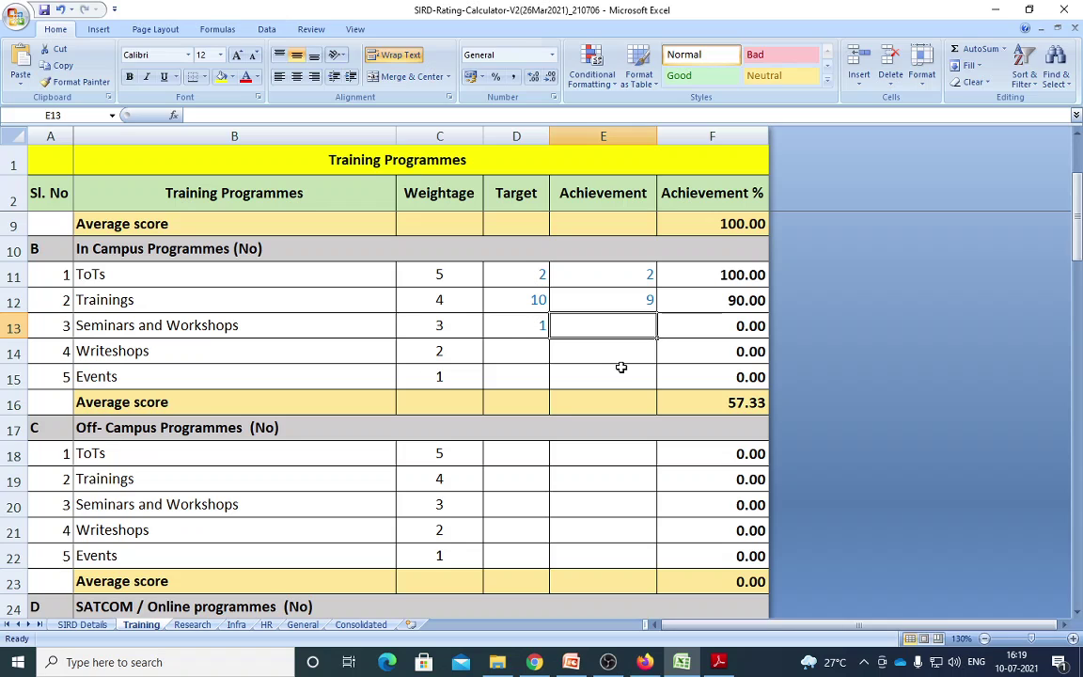
{"action": "type", "text": "1"}
{"action": "key", "text": "Tab"}
{"action": "key", "text": "Return"}
Set both target and achievement to 0 for Writeshops and Events under In Campus Programmes
{"action": "key", "text": "Left"}
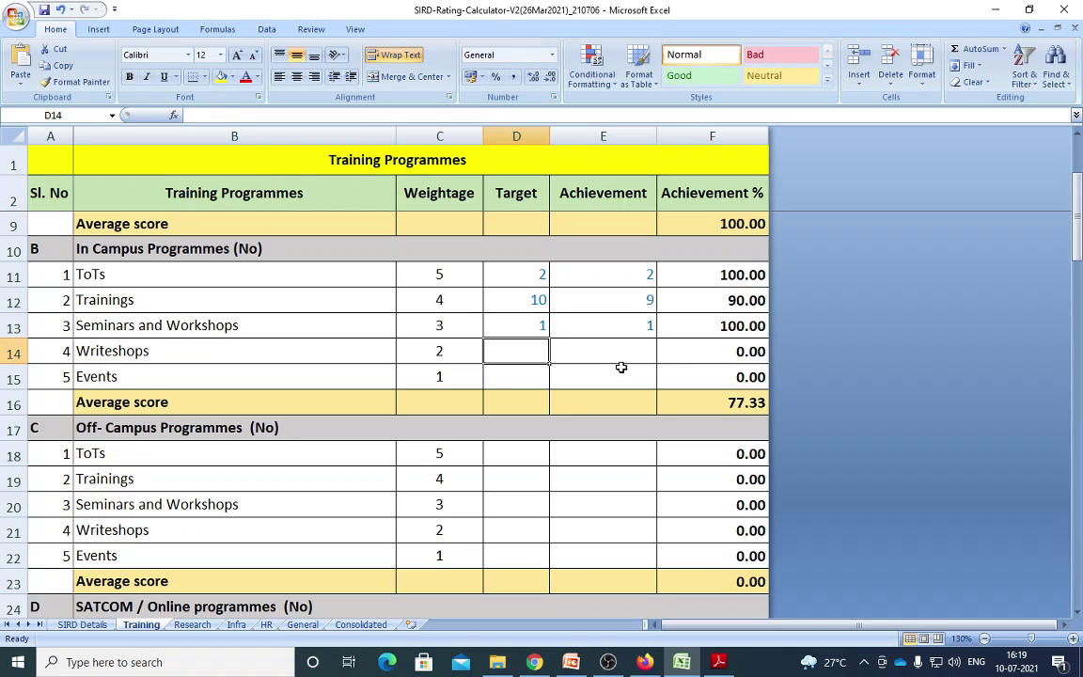
{"action": "type", "text": "0"}
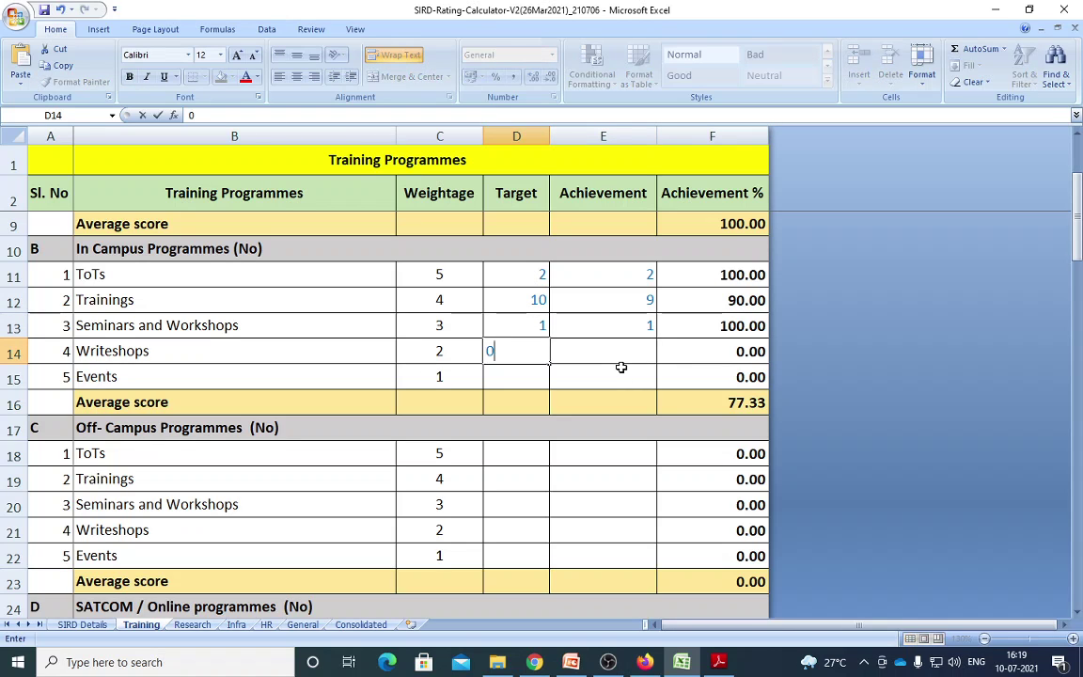
{"action": "key", "text": "Tab"}
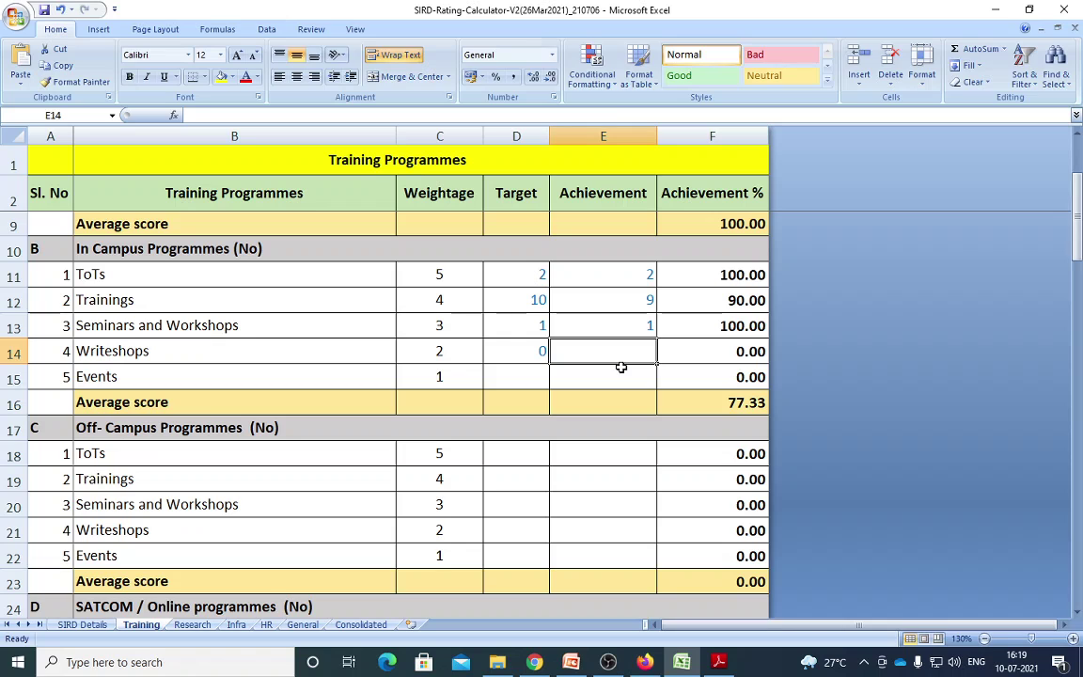
{"action": "type", "text": "0"}
{"action": "key", "text": "Return"}
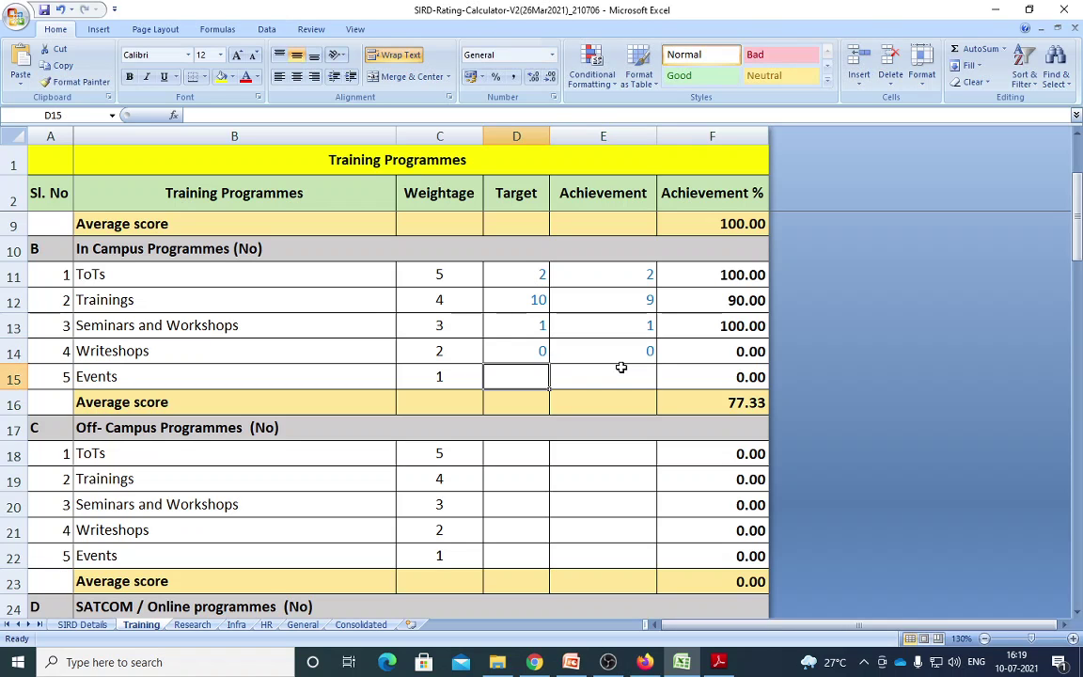
{"action": "type", "text": "0"}
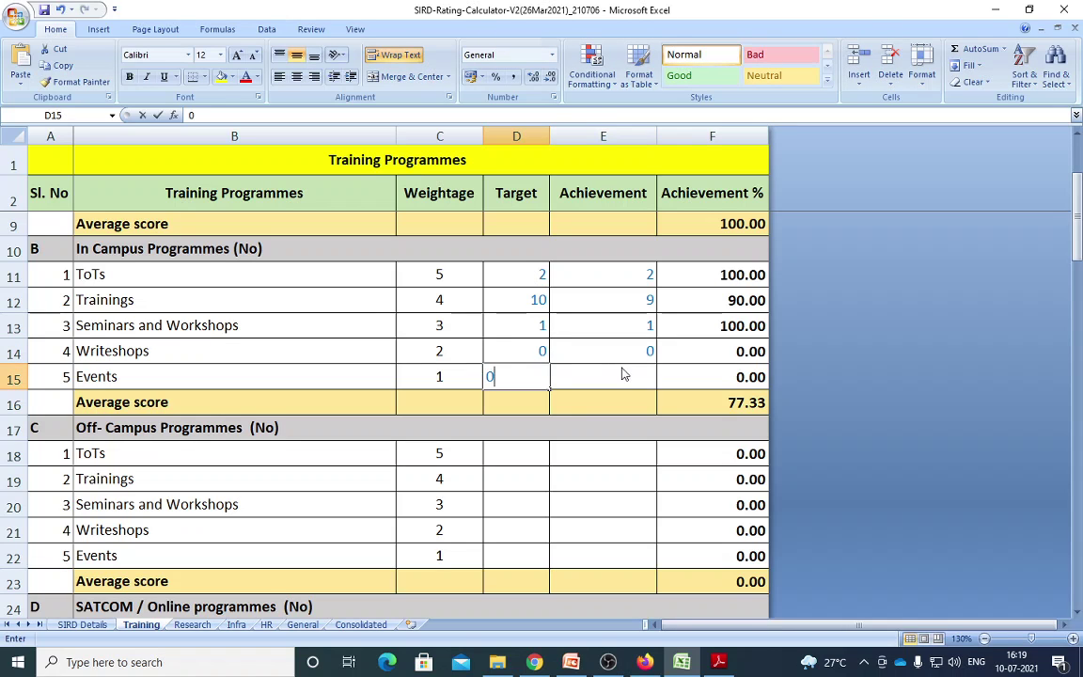
{"action": "key", "text": "Tab"}
{"action": "type", "text": "0"}
{"action": "key", "text": "Return"}
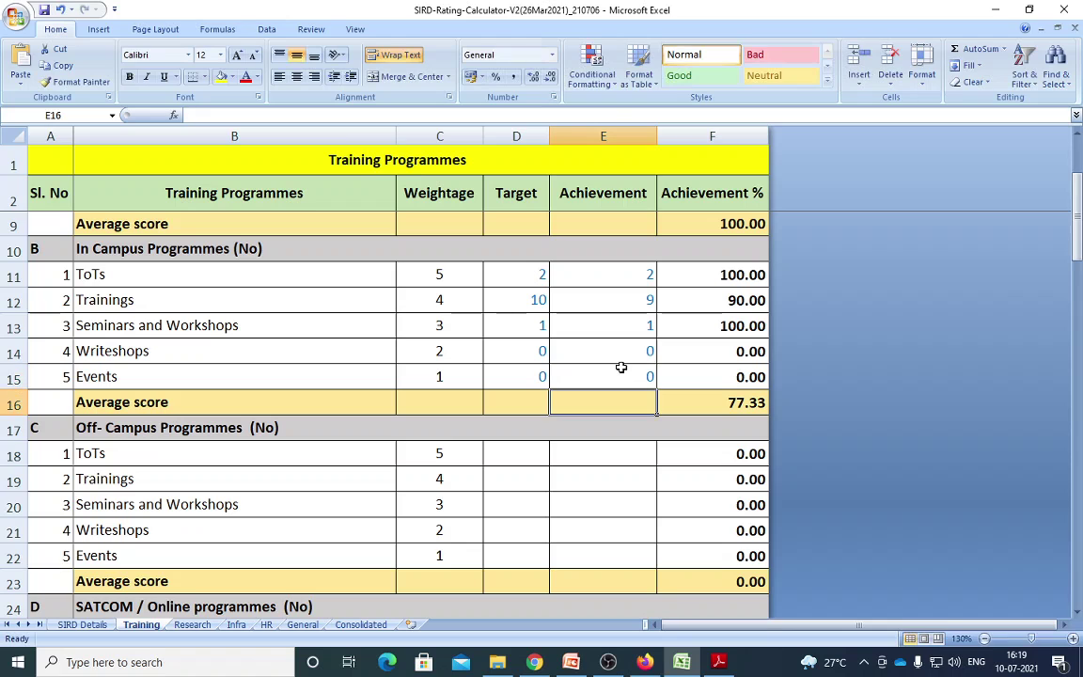
Enter a target of 1 and an achievement of 1 for ToTs under Off-Campus Programmes
{"action": "key", "text": "Down"}
{"action": "key", "text": "Down"}
{"action": "key", "text": "Left"}
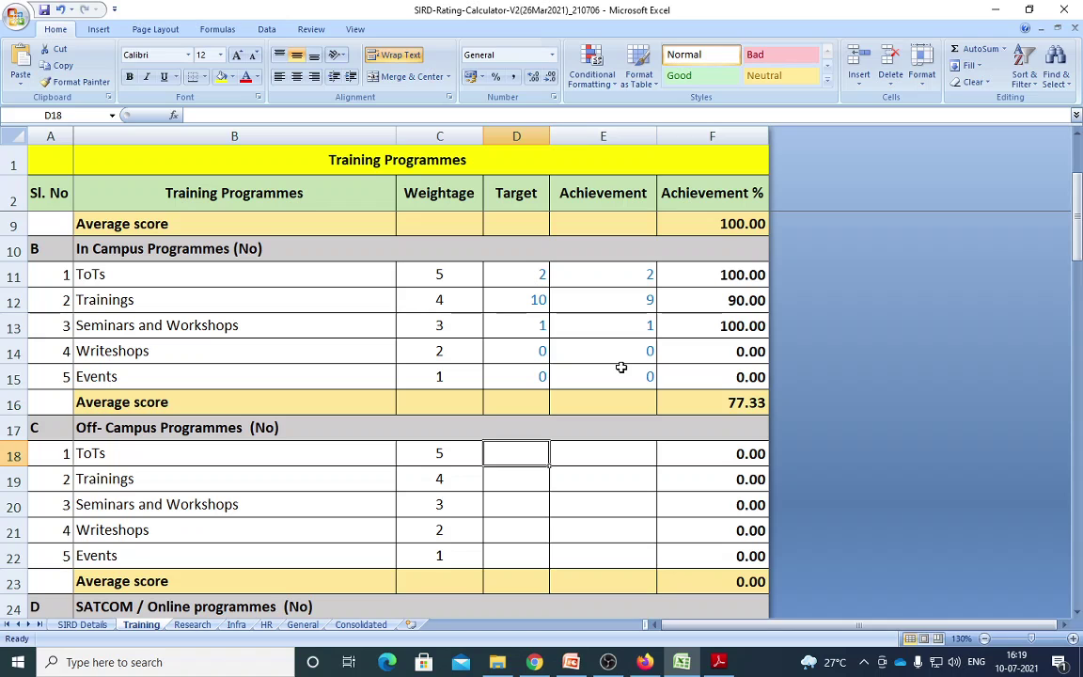
{"action": "type", "text": "1"}
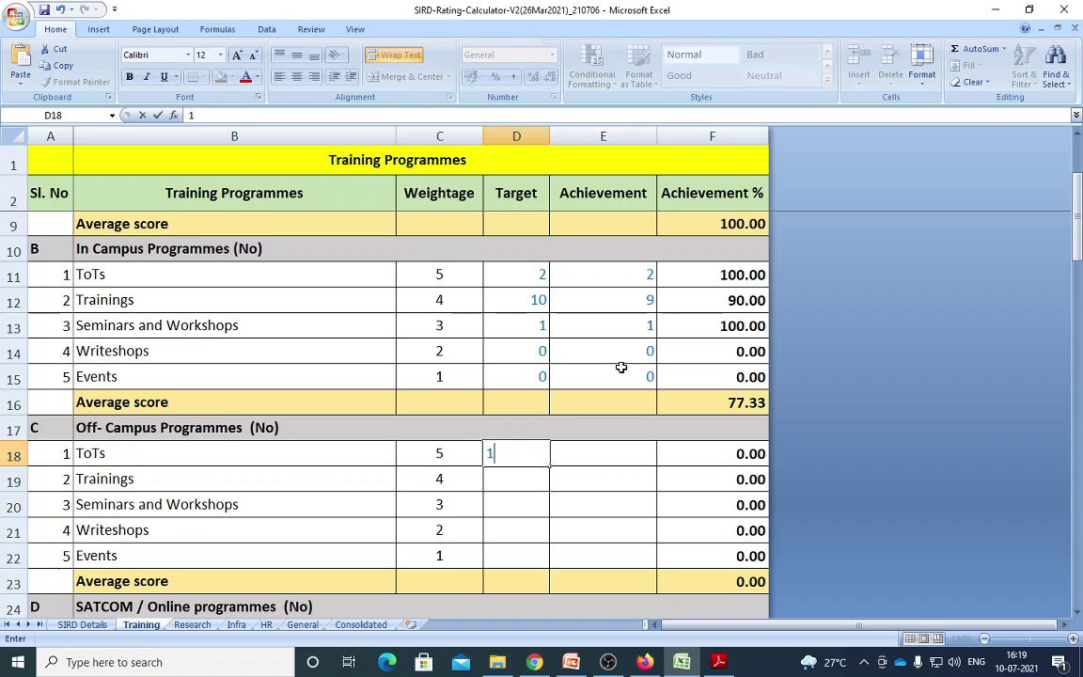
{"action": "key", "text": "Tab"}
{"action": "type", "text": "1"}
{"action": "key", "text": "Tab"}
Enter a target of 20 and an achievement of 20 for Trainings under Off-Campus Programmes
{"action": "key", "text": "Left"}
{"action": "key", "text": "Left"}
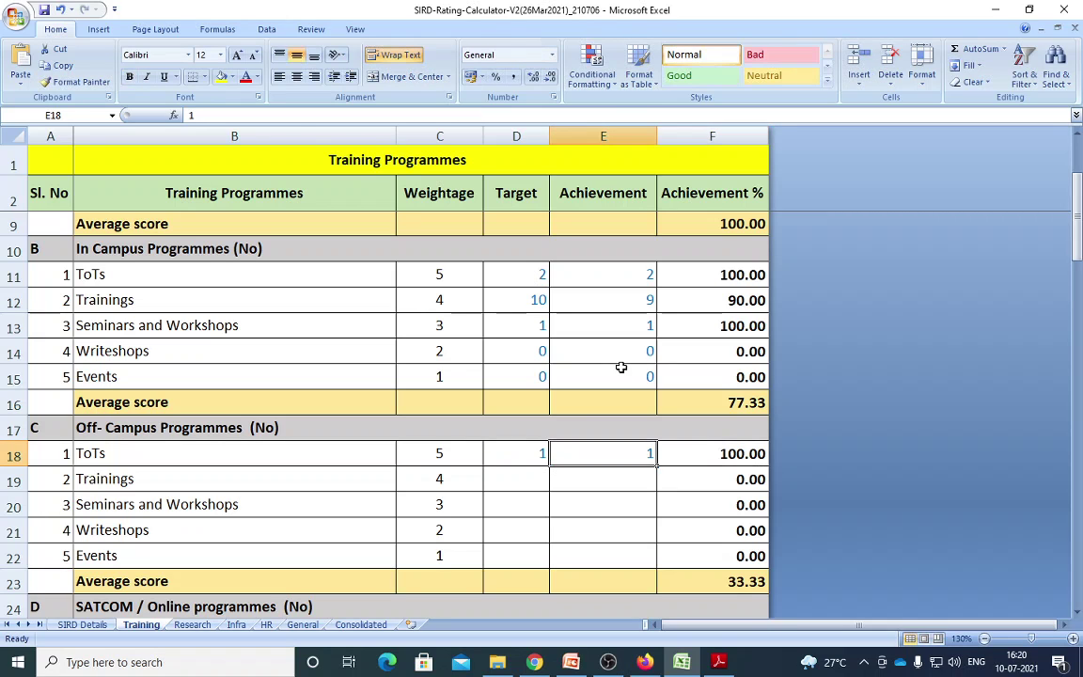
{"action": "key", "text": "Down"}
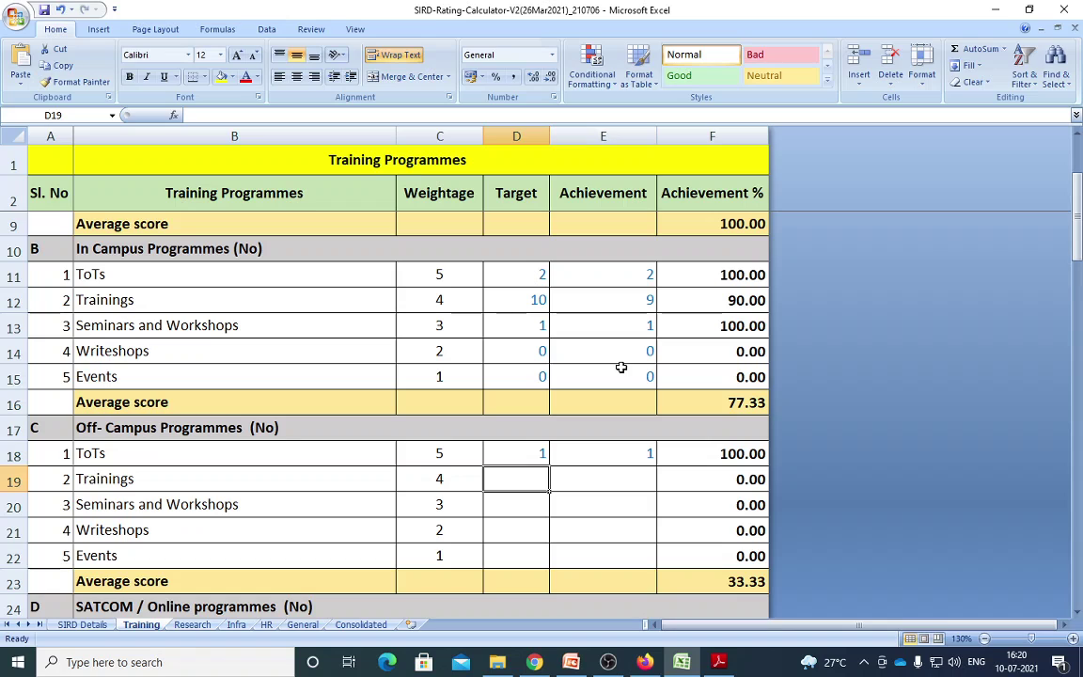
{"action": "type", "text": "10"}
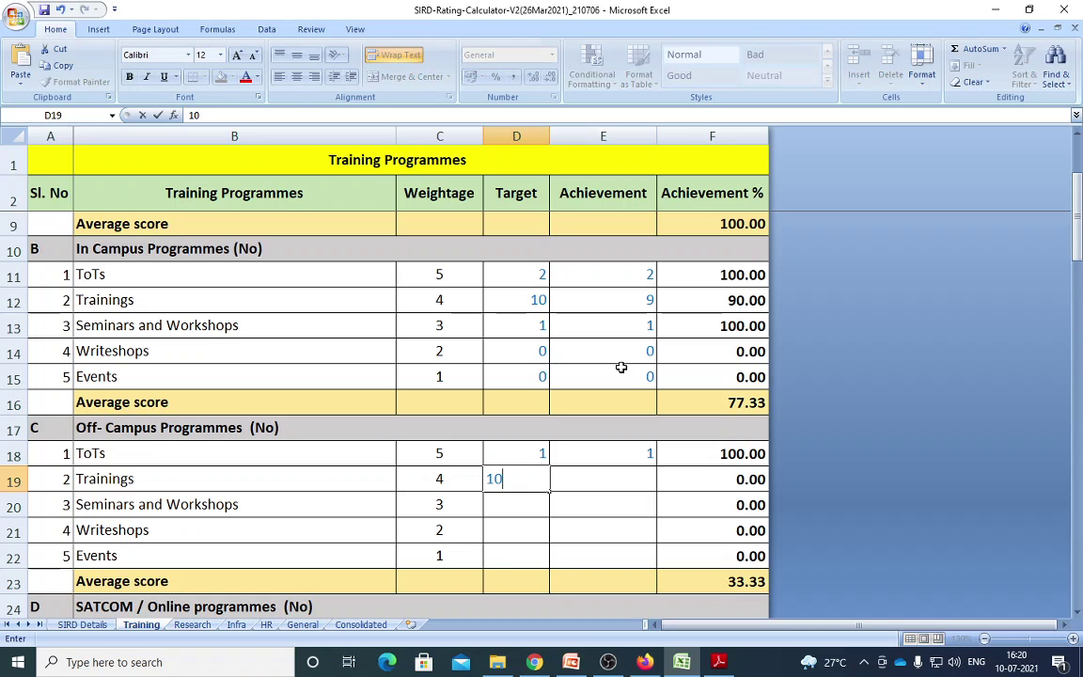
{"action": "key", "text": "BackSpace"}
{"action": "key", "text": "BackSpace"}
{"action": "type", "text": "20"}
{"action": "key", "text": "Tab"}
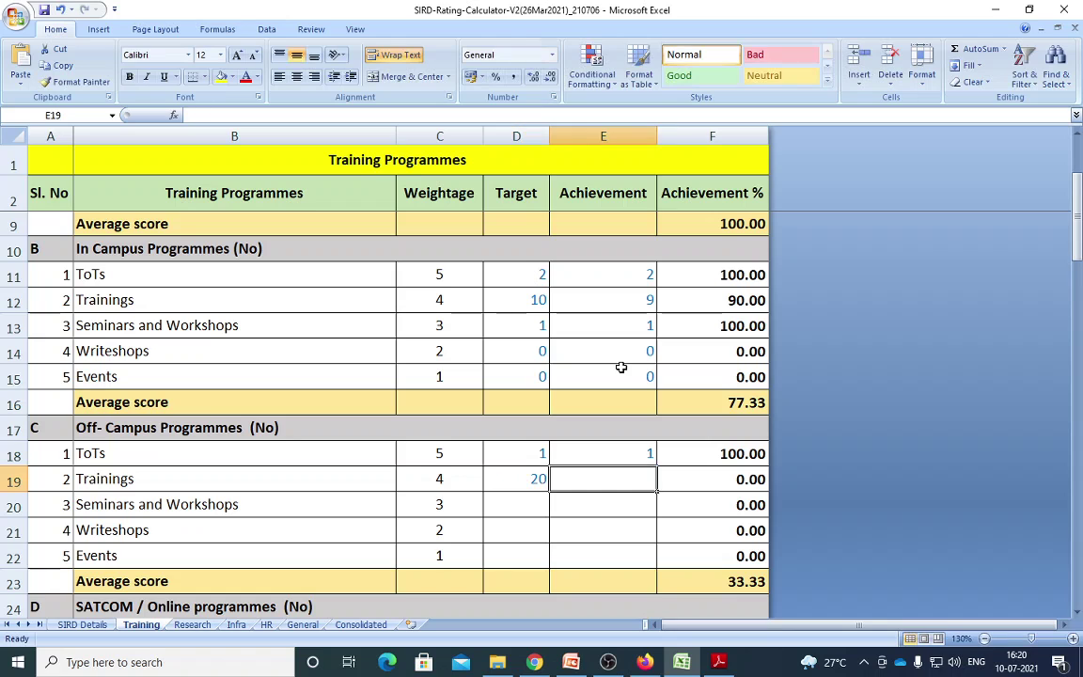
{"action": "type", "text": "20"}
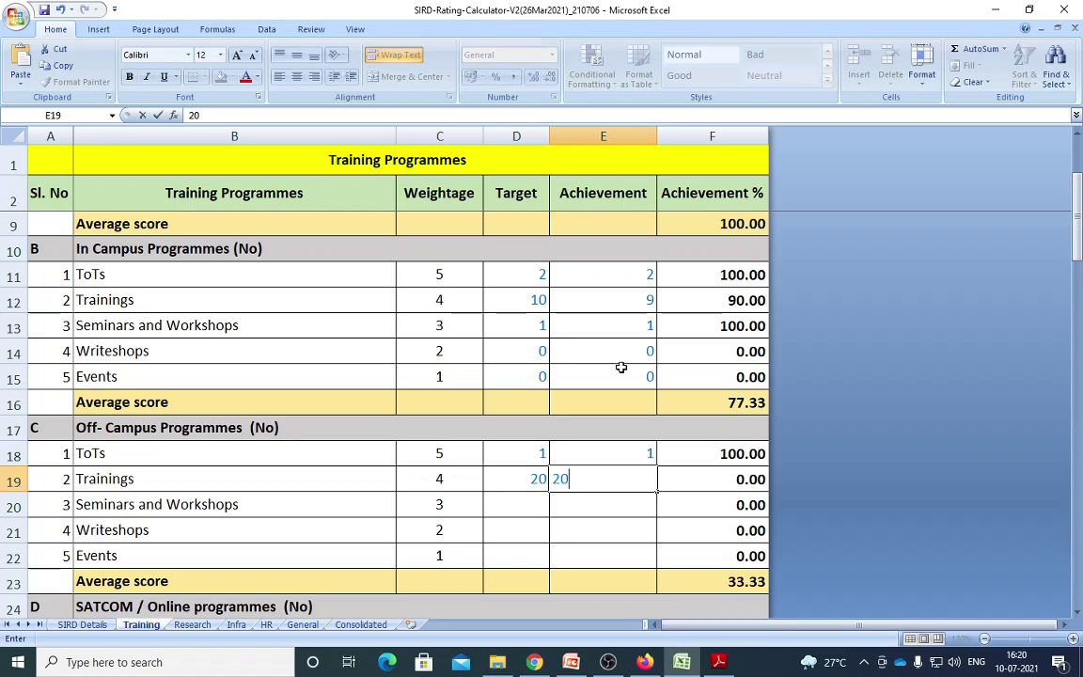
{"action": "key", "text": "Down"}
Set both target and achievement to 0 for Seminars and Workshops under Off-Campus Programmes
{"action": "key", "text": "Left"}
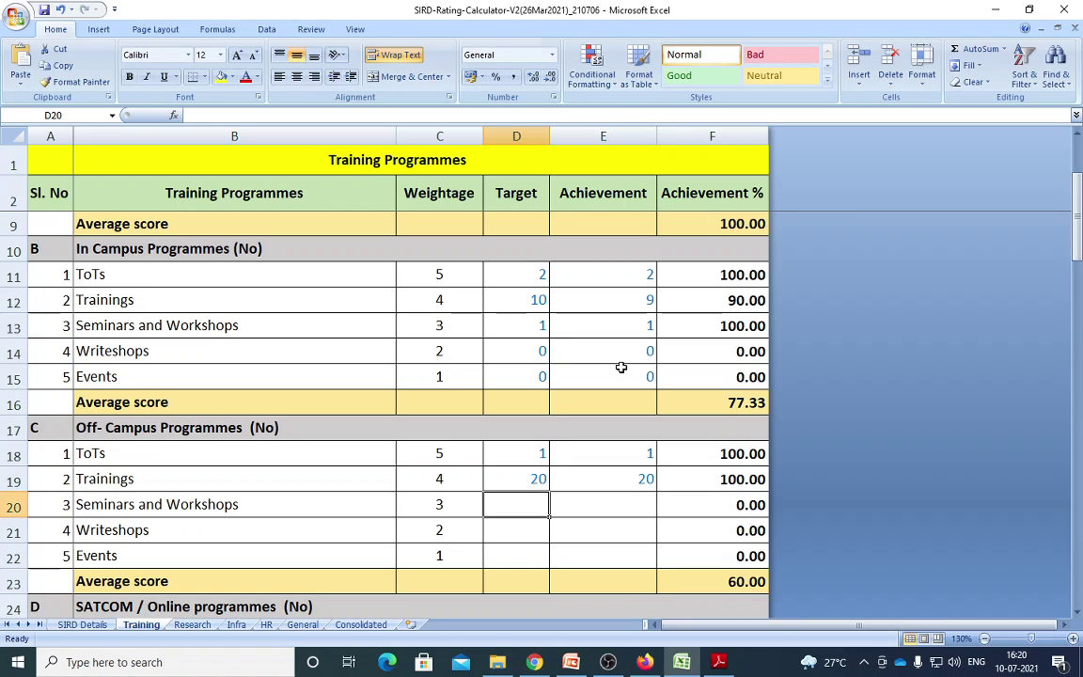
{"action": "type", "text": "0"}
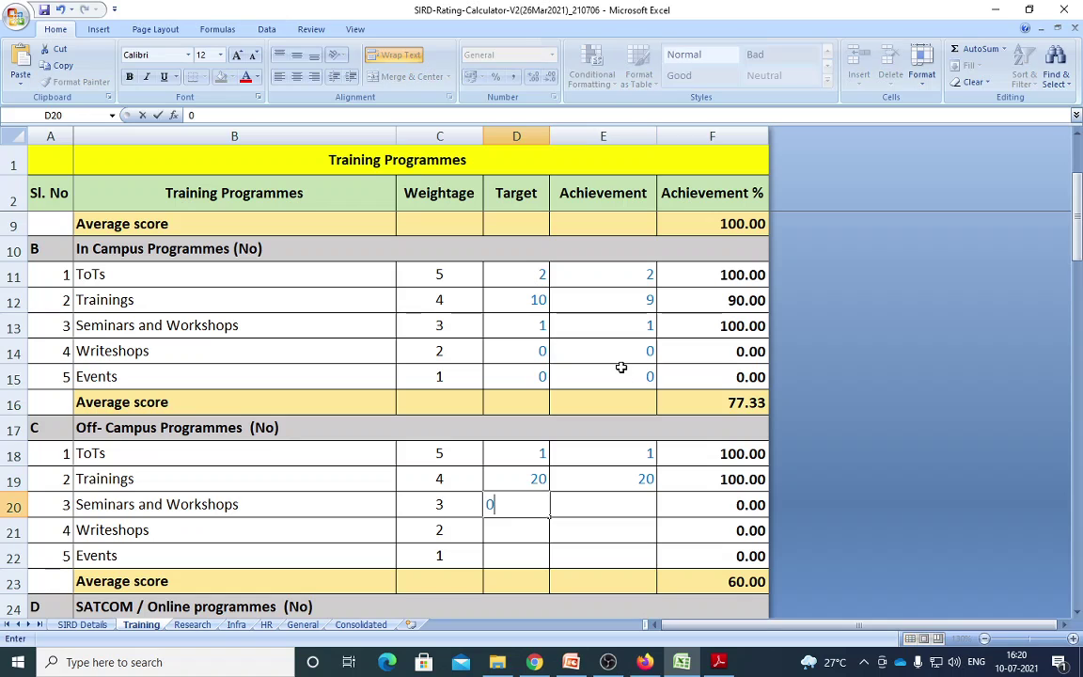
{"action": "key", "text": "Tab"}
{"action": "type", "text": "0"}
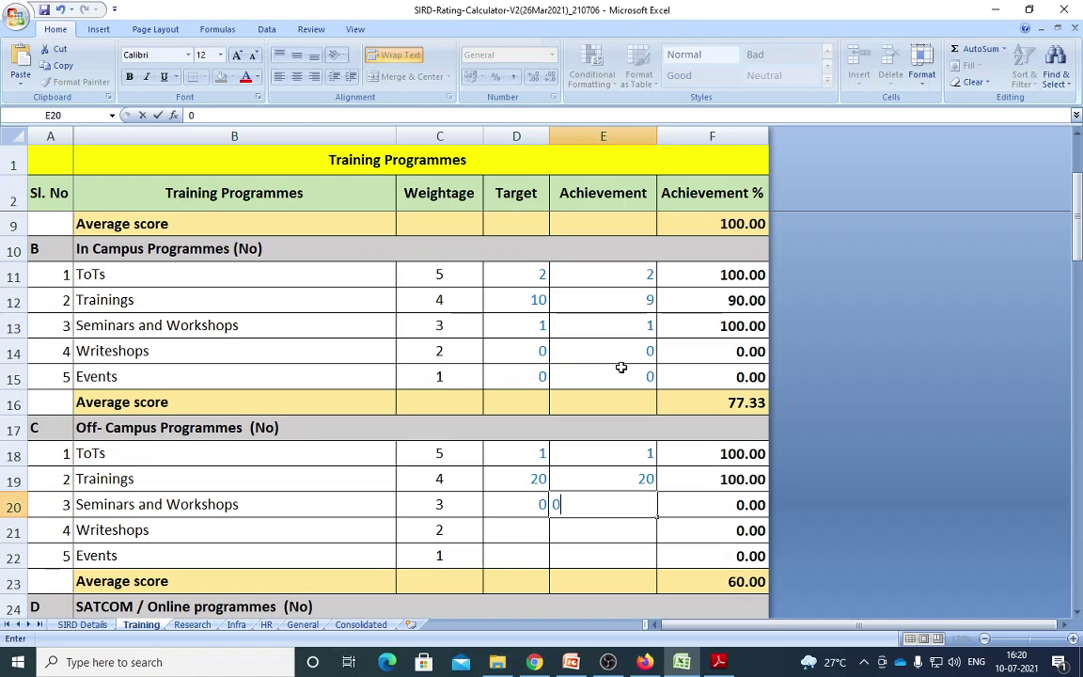
{"action": "key", "text": "Tab"}
Enter a target of 1 and an achievement of 1 for Writeshops under Off-Campus Programmes
{"action": "key", "text": "Left"}
{"action": "key", "text": "Down"}
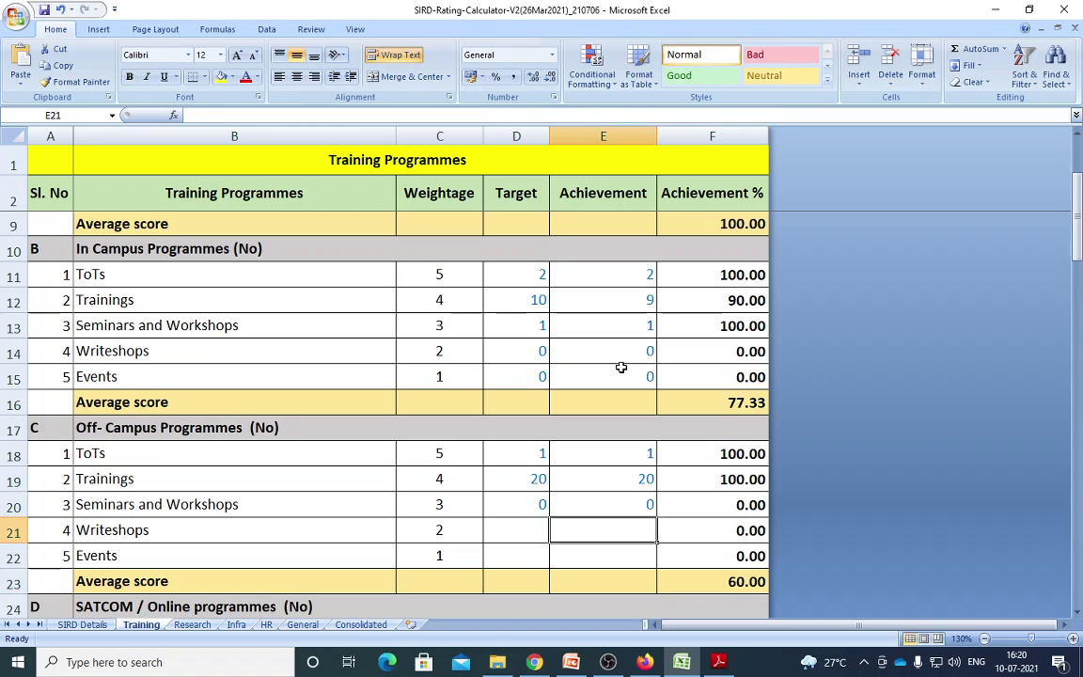
{"action": "key", "text": "Left"}
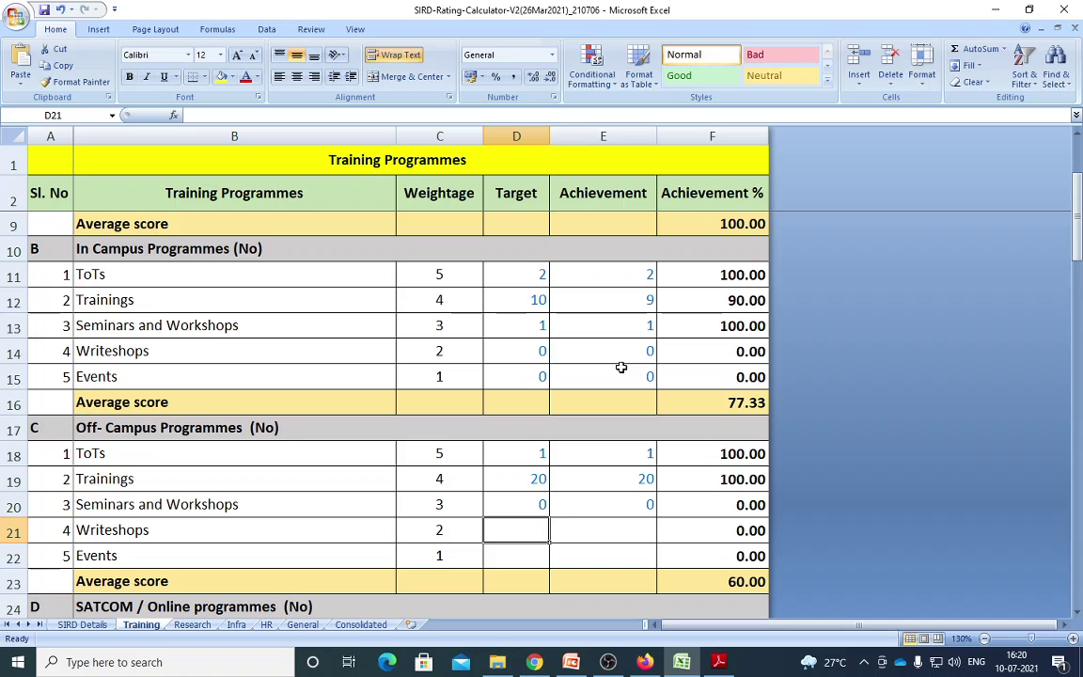
{"action": "type", "text": "1"}
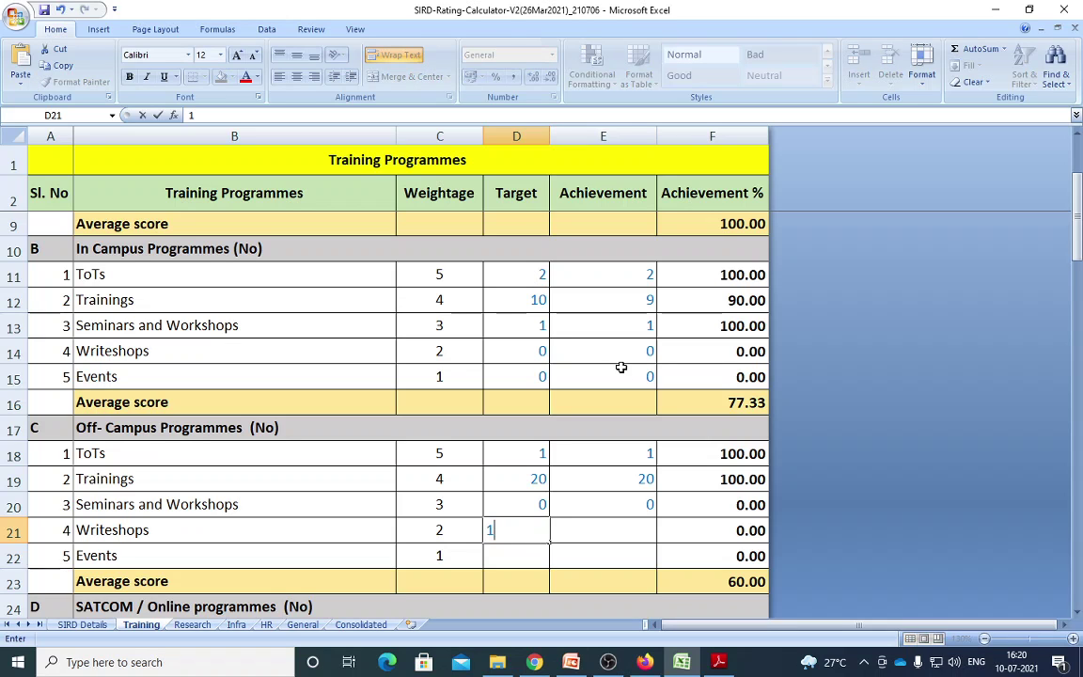
{"action": "key", "text": "Tab"}
{"action": "type", "text": "1"}
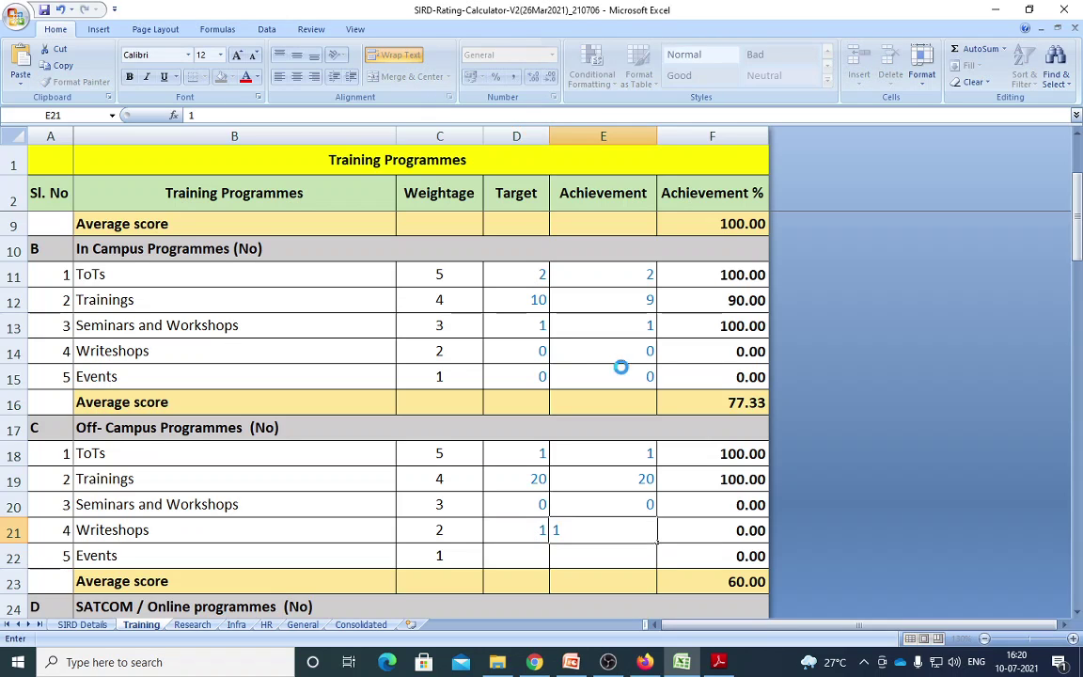
{"action": "key", "text": "Return"}
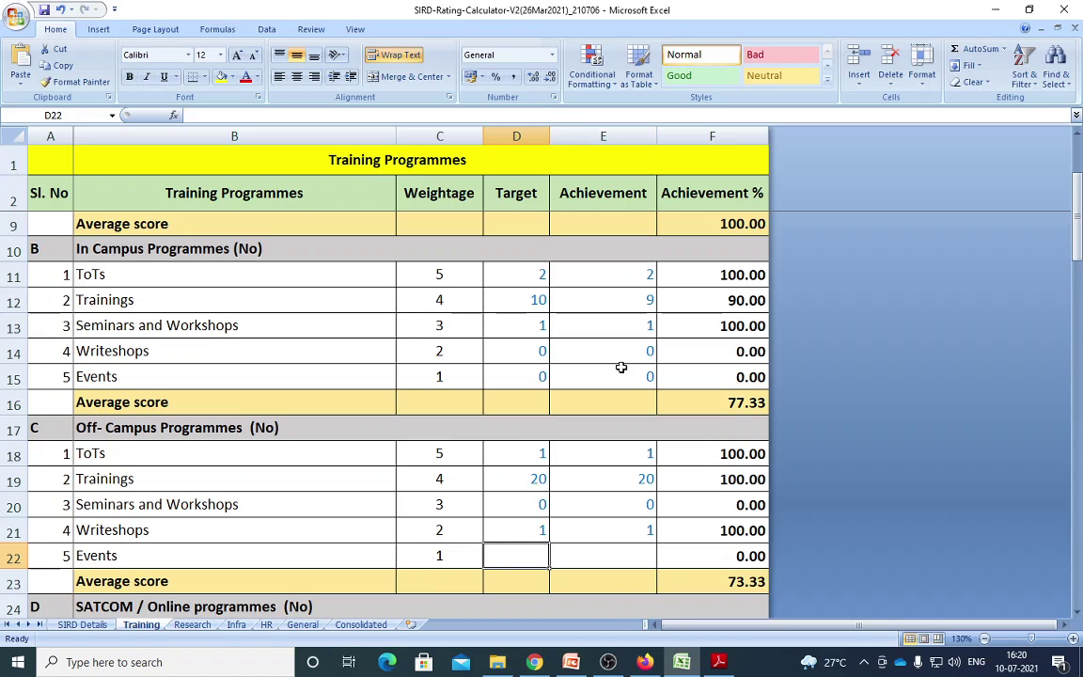
Enter a target of 1 and an achievement of 1 for Events under Off-Campus Programmes
{"action": "type", "text": "1"}
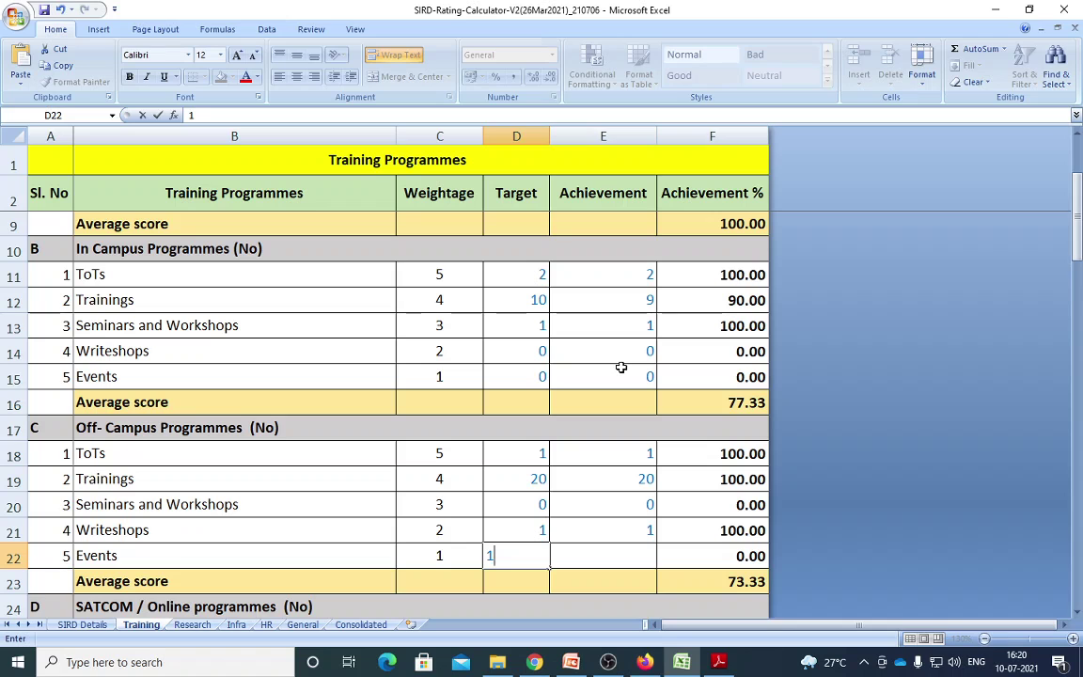
{"action": "key", "text": "Tab"}
{"action": "type", "text": "1"}
{"action": "key", "text": "Tab"}
Change the achievement for Events under Off-Campus Programmes to 0
{"action": "key", "text": "shift+Tab"}
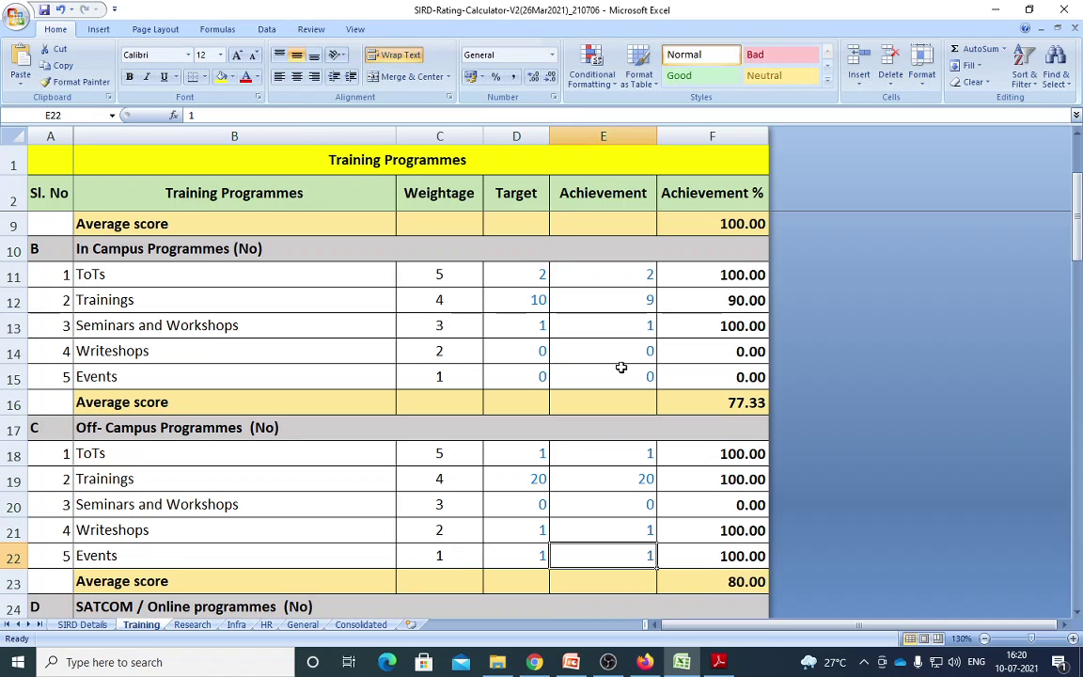
{"action": "type", "text": "0"}
{"action": "key", "text": "Return"}
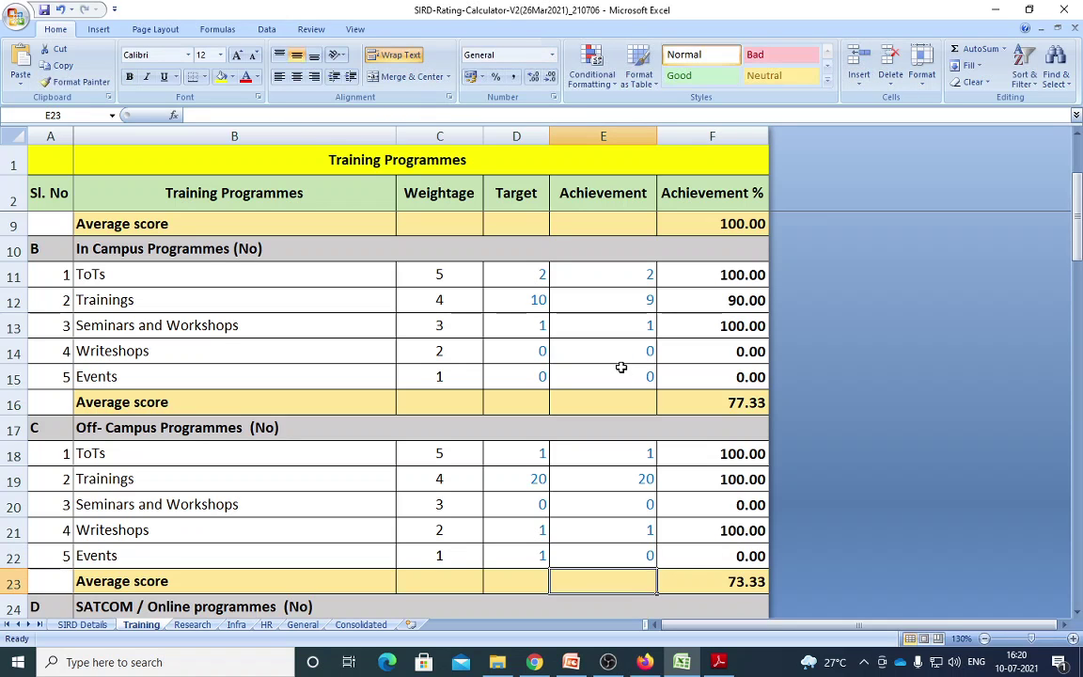
Set the achievement for Events under Off-Campus Programmes back to 1
{"action": "key", "text": "Left"}
{"action": "key", "text": "Up"}
{"action": "key", "text": "Right"}
{"action": "key", "text": "Right"}
{"action": "key", "text": "Left"}
{"action": "type", "text": "1"}
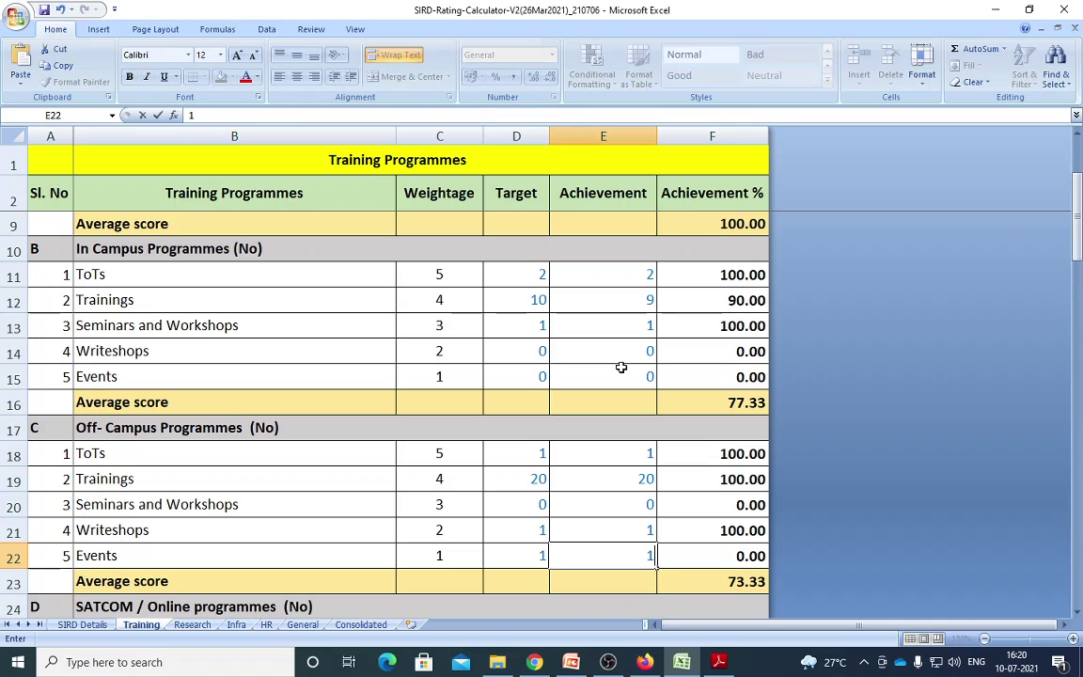
{"action": "key", "text": "Return"}
Enter a target of 2 and an achievement of 1 for ToTs under SATCOM / Online programmes
{"action": "scroll", "coordinate": [621, 367], "scroll_direction": "up", "scroll_amount": 2}
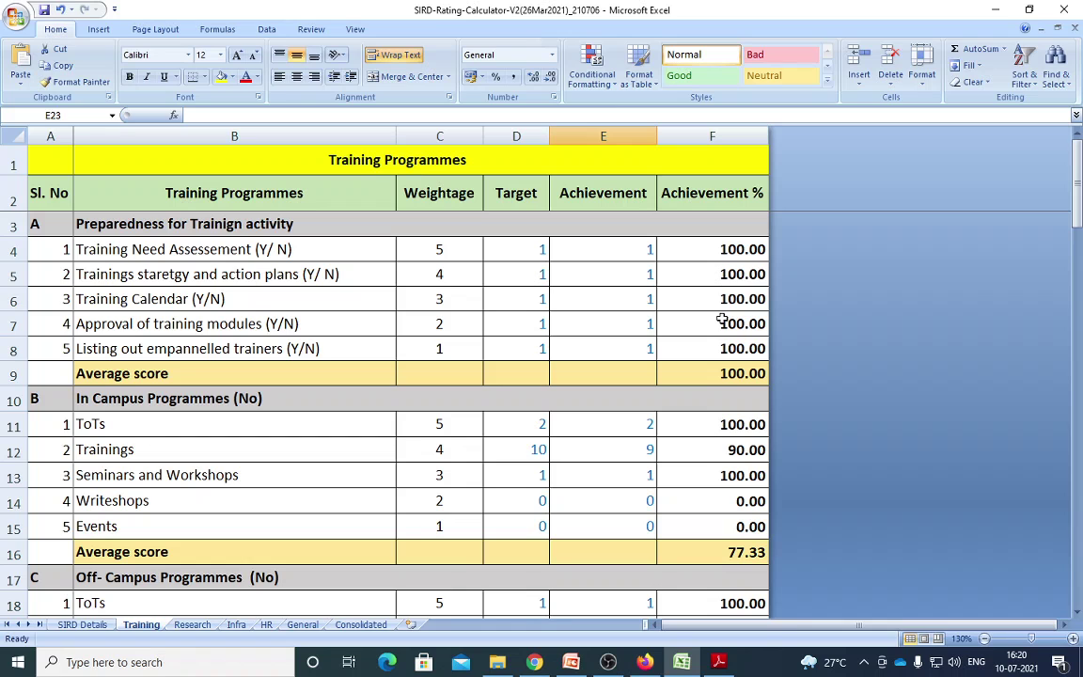
{"action": "scroll", "coordinate": [631, 420], "scroll_direction": "down", "scroll_amount": 3}
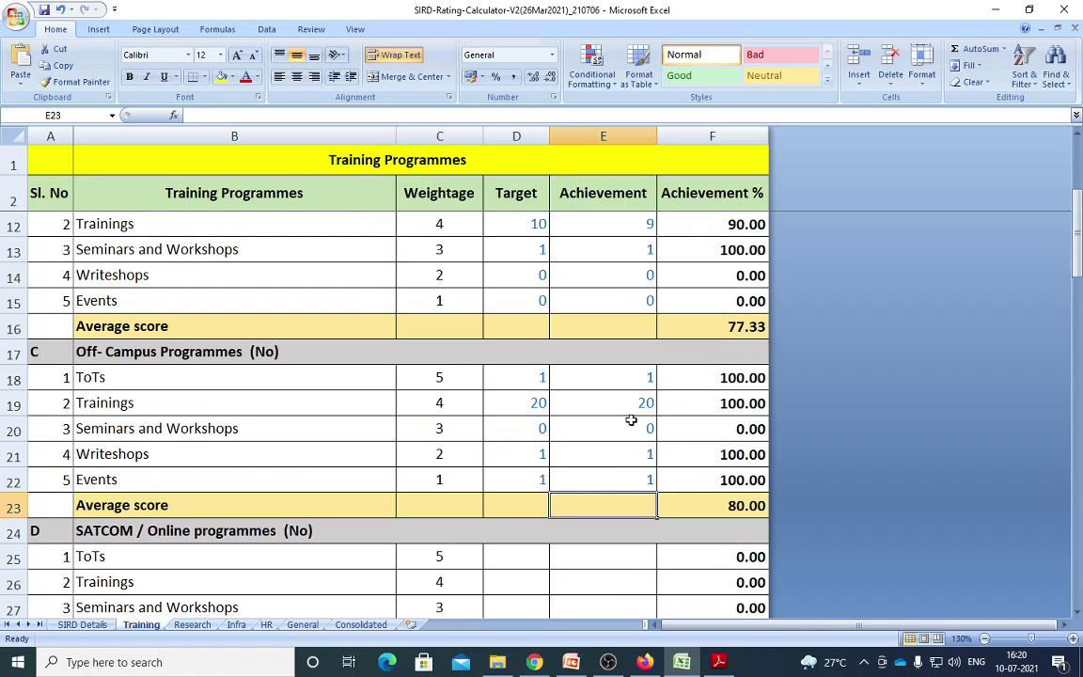
{"action": "scroll", "coordinate": [631, 421], "scroll_direction": "down", "scroll_amount": 2}
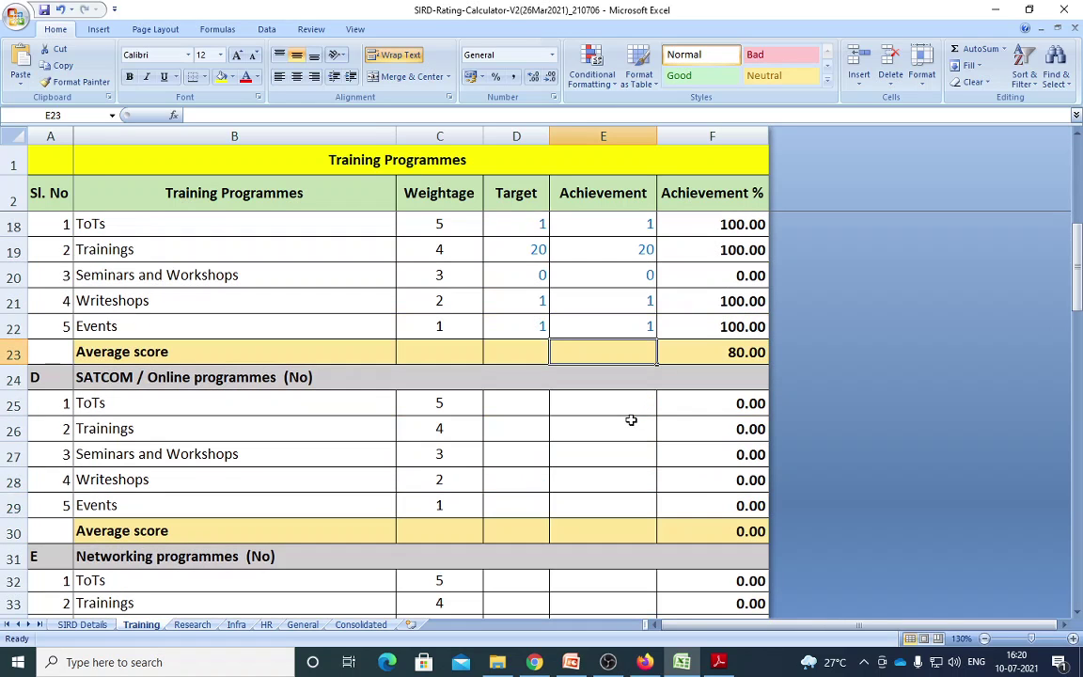
{"action": "left_click", "coordinate": [531, 404]}
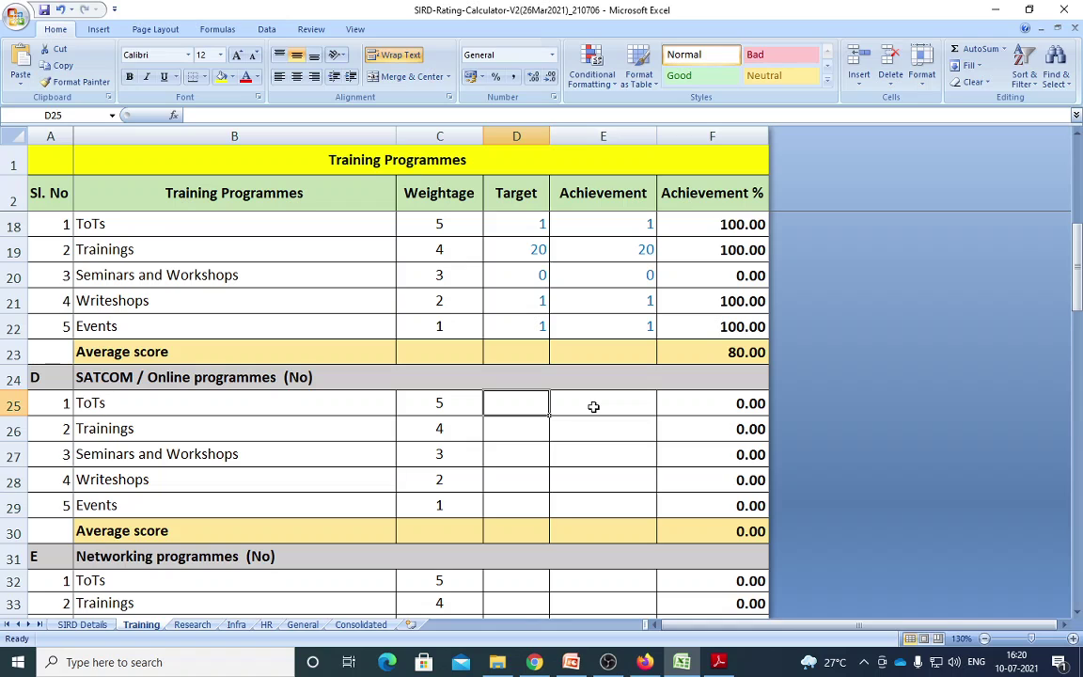
{"action": "type", "text": "2"}
{"action": "left_click", "coordinate": [594, 406]}
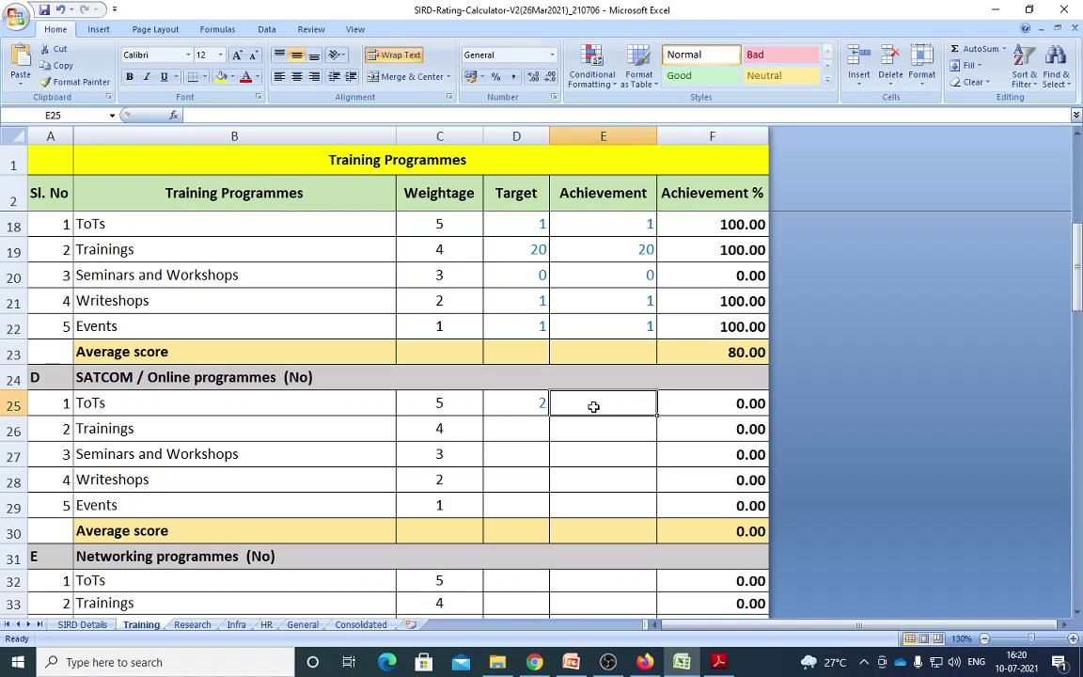
{"action": "type", "text": "1"}
{"action": "key", "text": "Return"}
Enter a target of 30 and an achievement of 25 for Trainings under SATCOM / Online programmes
{"action": "key", "text": "Left"}
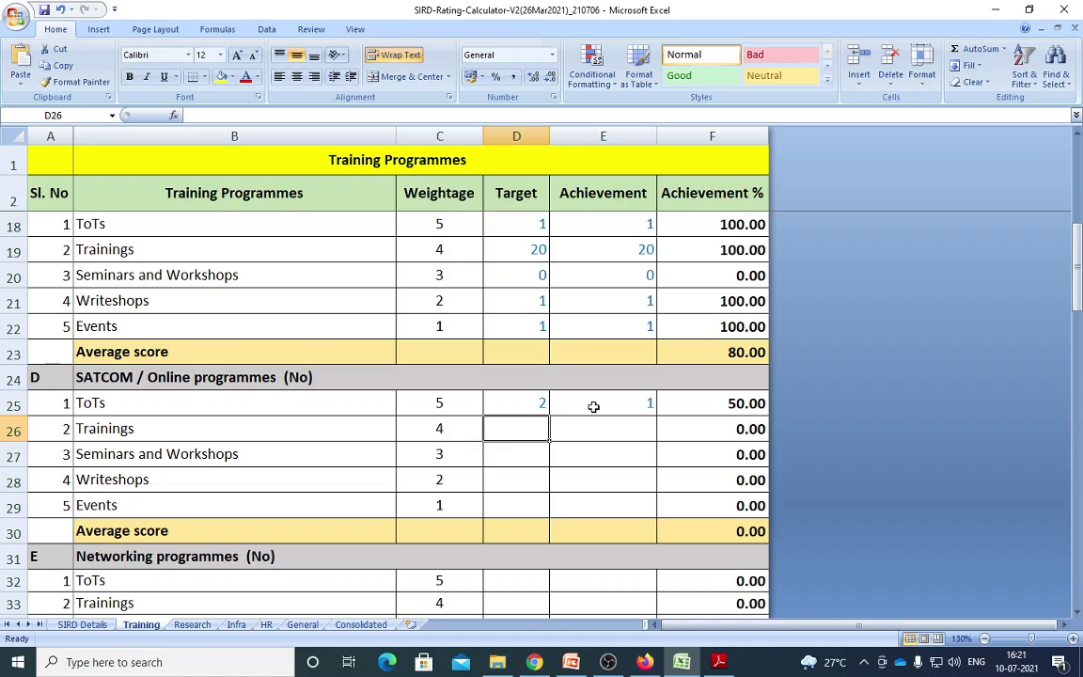
{"action": "type", "text": "30"}
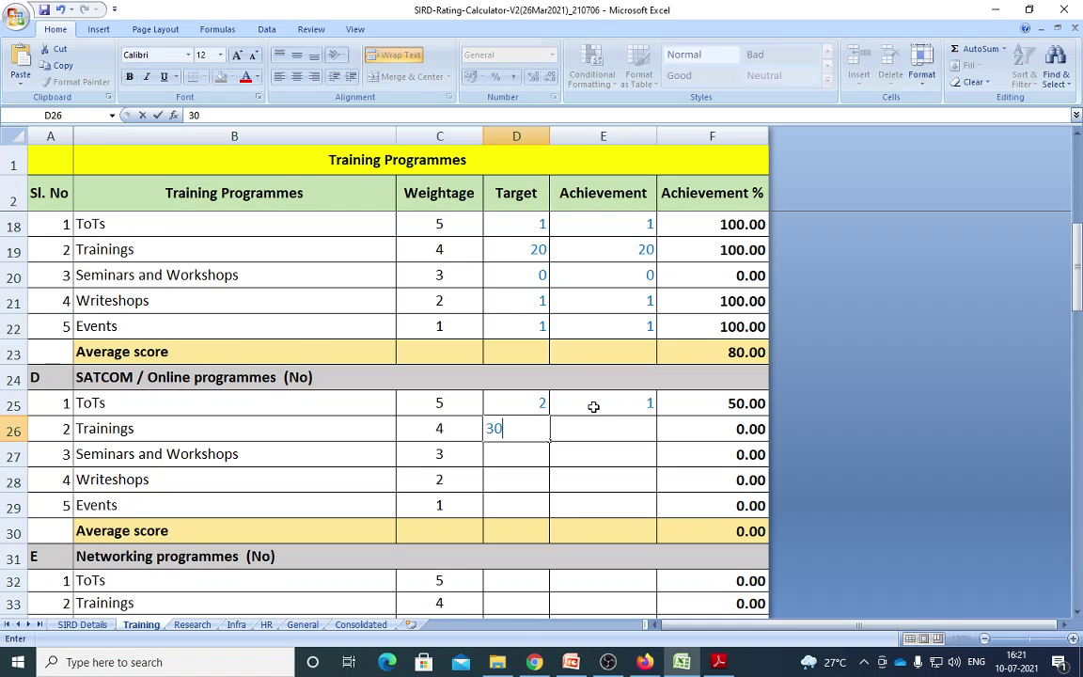
{"action": "key", "text": "Right"}
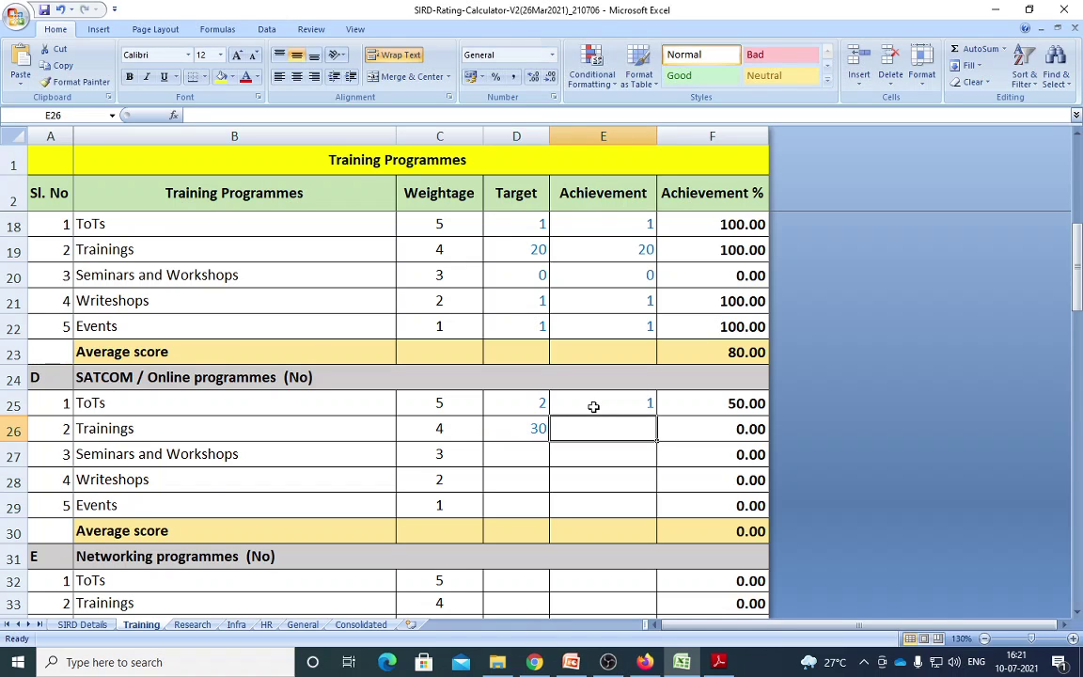
{"action": "type", "text": "25"}
{"action": "key", "text": "Return"}
{"action": "key", "text": "Left"}
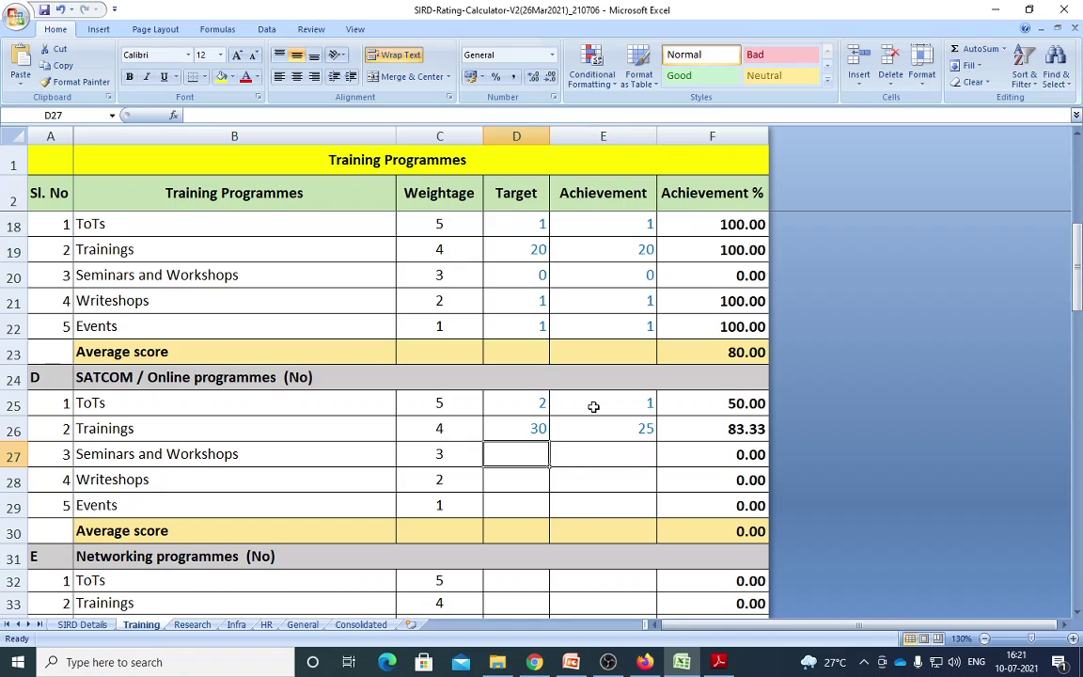
{"action": "key", "text": "Up"}
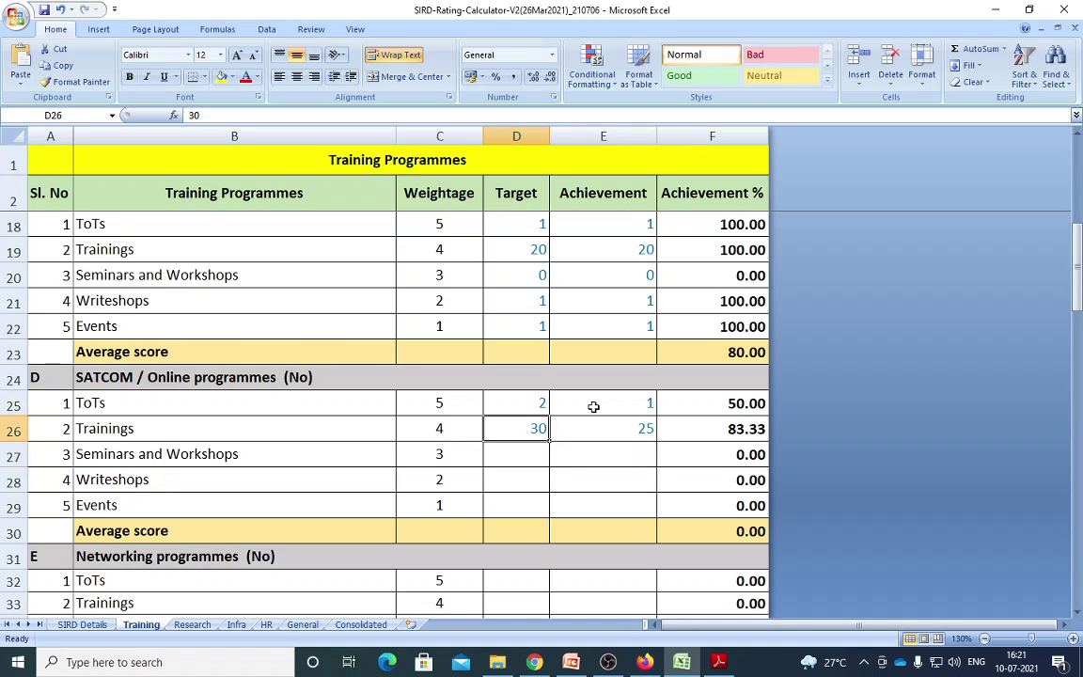
{"action": "key", "text": "Right"}
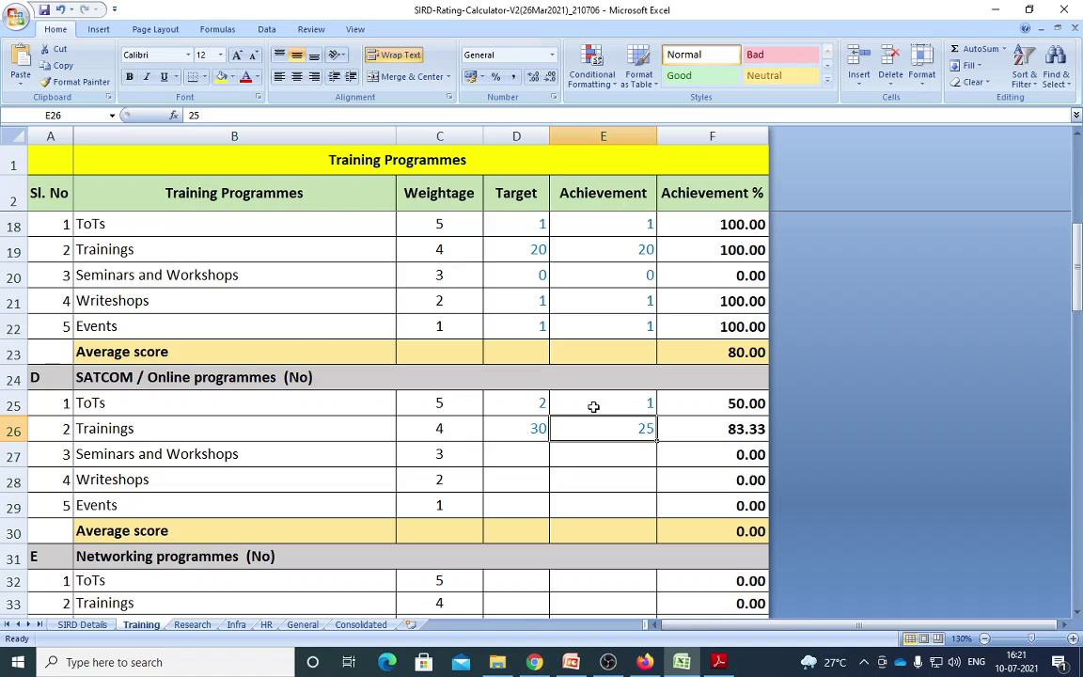
Enter a target of 1 and an achievement of 1 for Seminars and Workshops under SATCOM / Online programmes
{"action": "key", "text": "Left"}
{"action": "key", "text": "Down"}
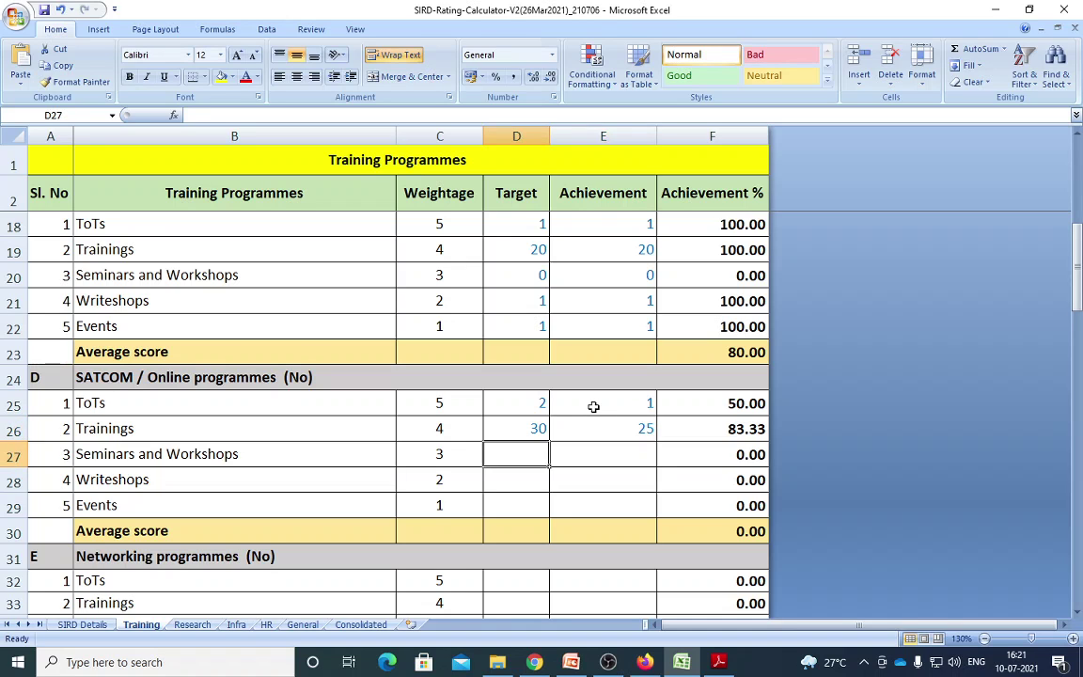
{"action": "type", "text": "1"}
{"action": "key", "text": "Right"}
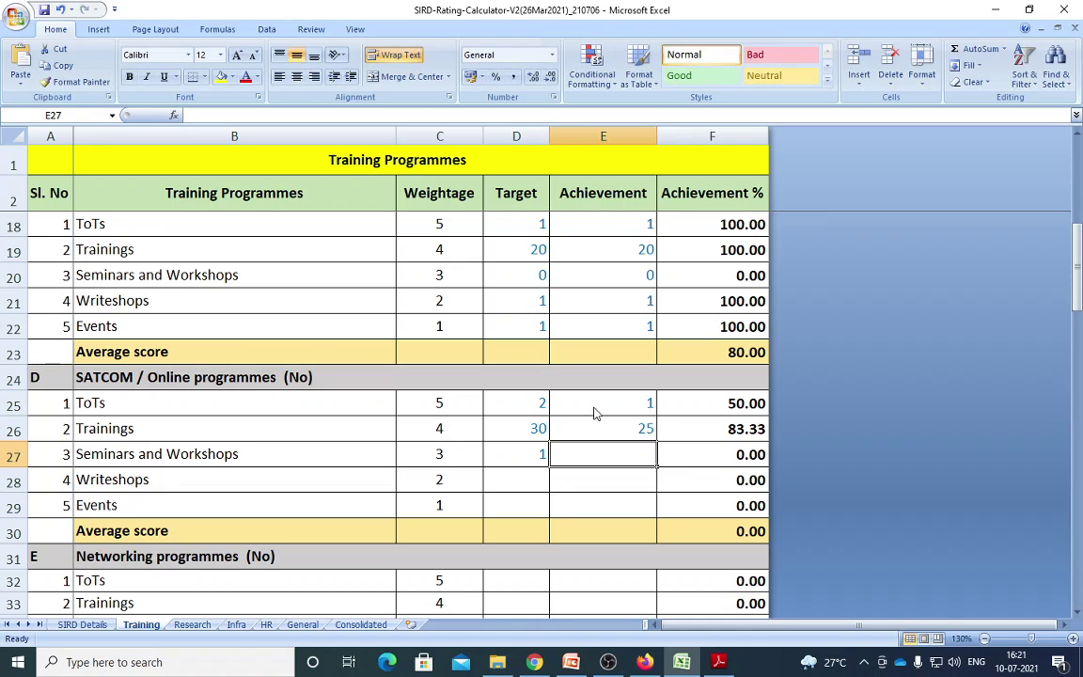
{"action": "type", "text": "1"}
{"action": "key", "text": "Down"}
Set both target and achievement to 0 for Writeshops and Events under SATCOM / Online programmes
{"action": "key", "text": "Left"}
{"action": "type", "text": "0"}
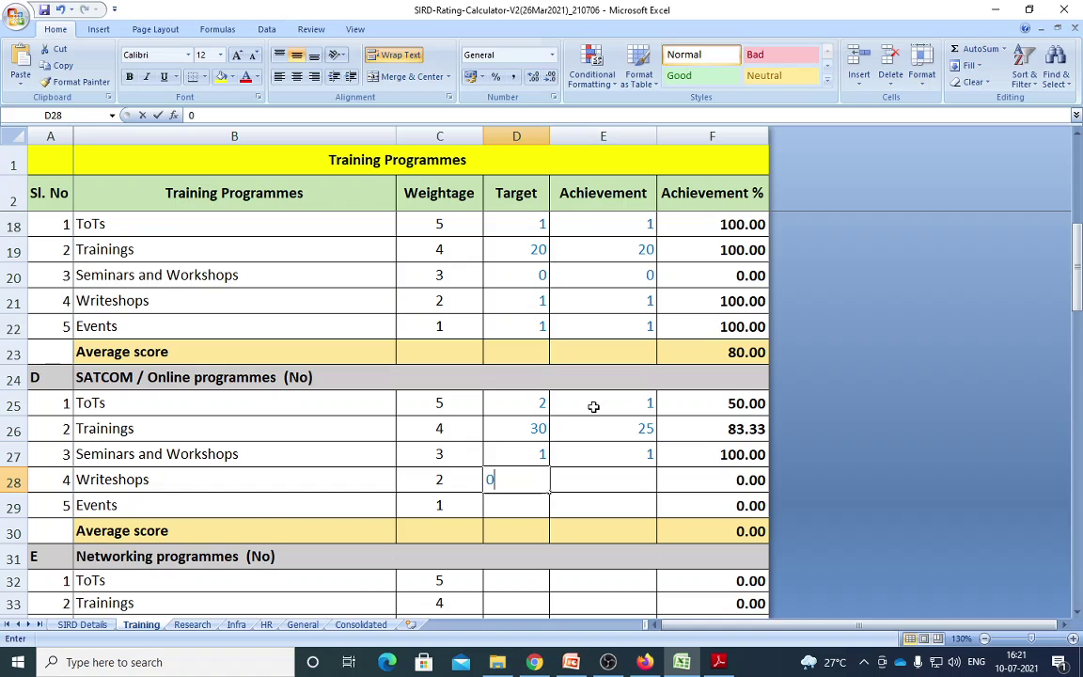
{"action": "key", "text": "Right"}
{"action": "type", "text": "0"}
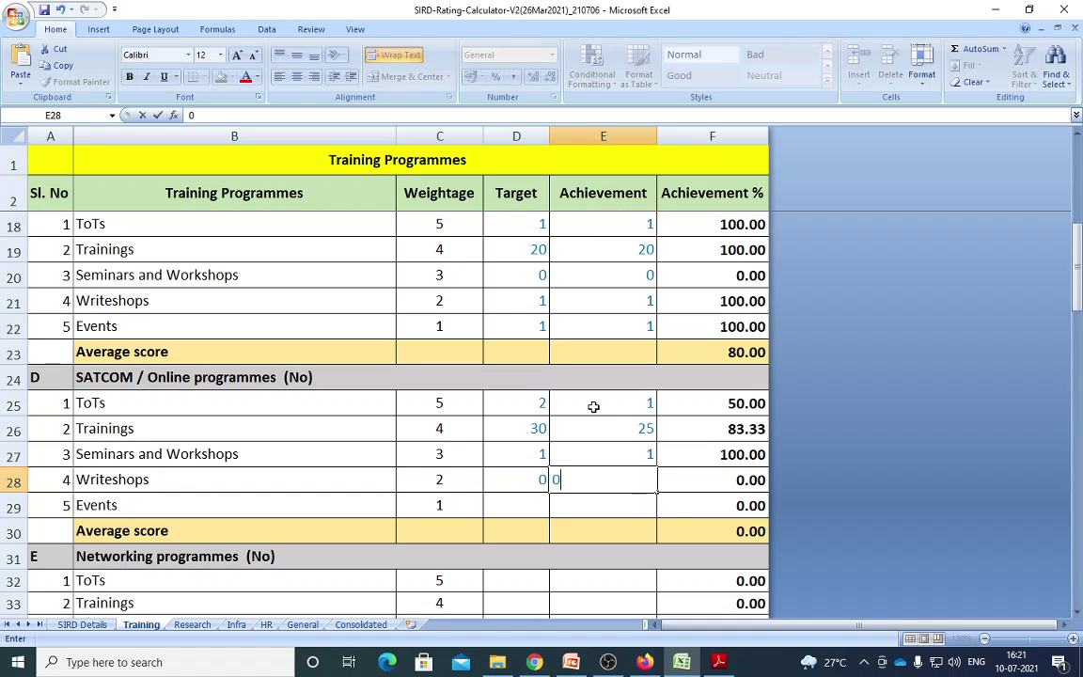
{"action": "key", "text": "Down"}
{"action": "key", "text": "Left"}
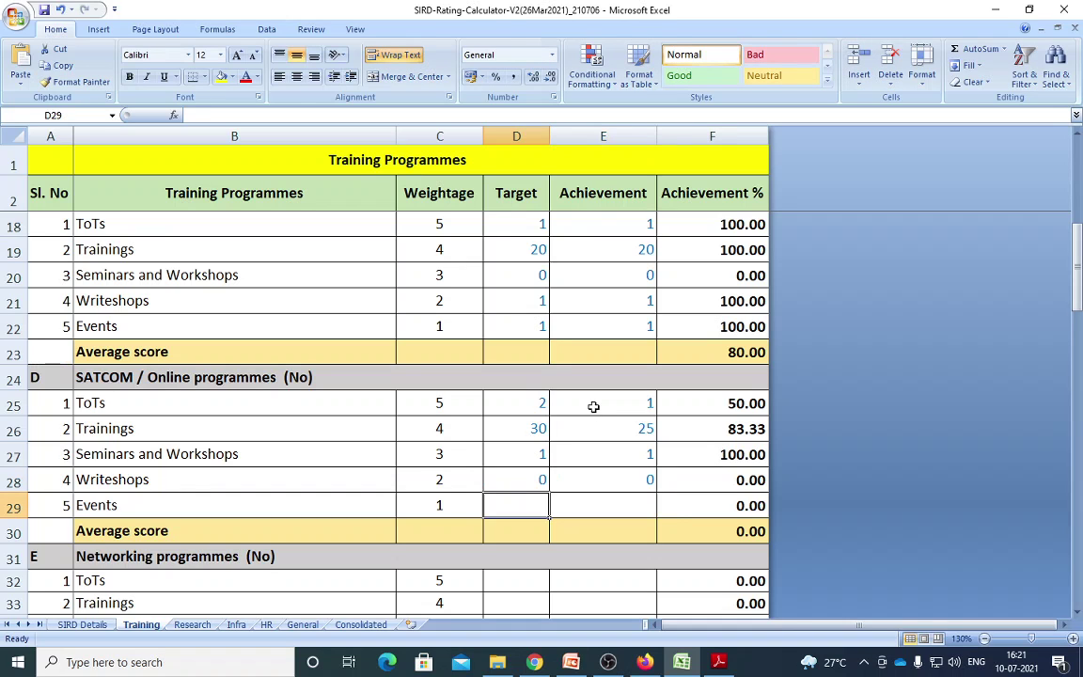
{"action": "type", "text": "0"}
{"action": "key", "text": "Right"}
{"action": "type", "text": "0"}
{"action": "key", "text": "Down"}
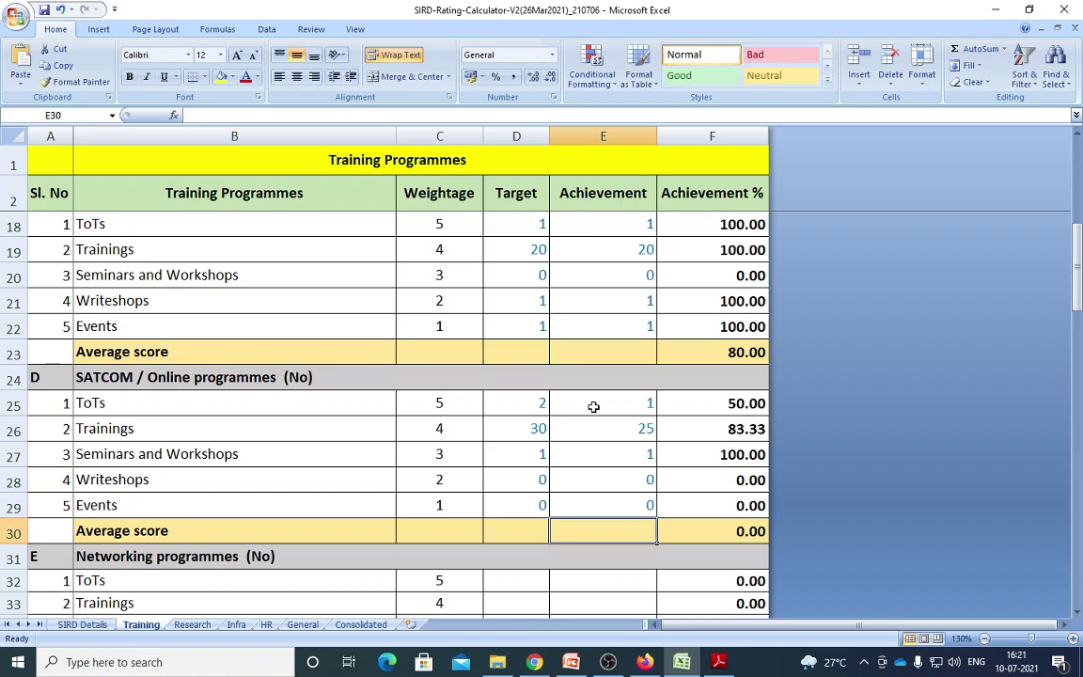
Enter a target of 1 and an achievement of 1 for ToTs under Networking programmes
{"action": "scroll", "coordinate": [593, 406], "scroll_direction": "down", "scroll_amount": 2}
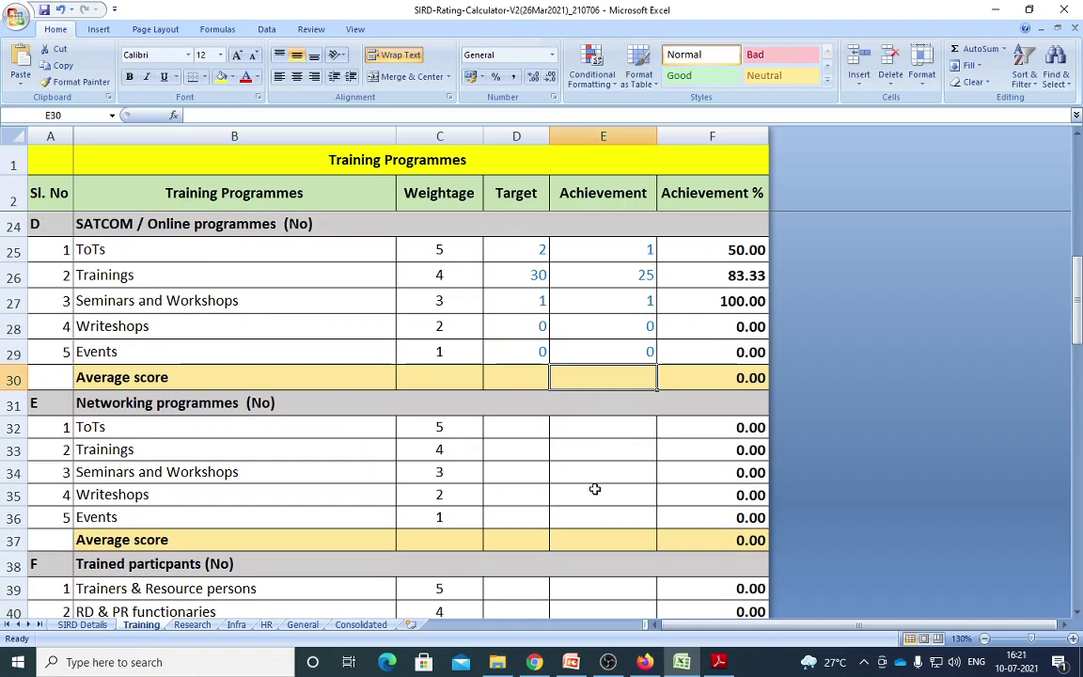
{"action": "left_click", "coordinate": [541, 430]}
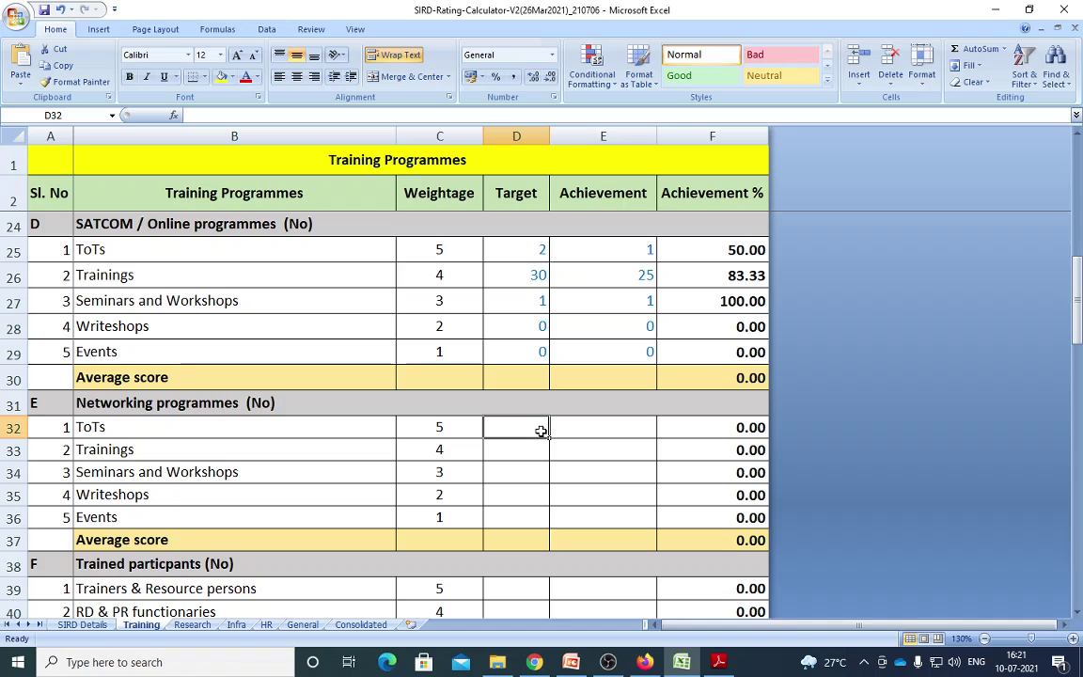
{"action": "type", "text": "1"}
{"action": "key", "text": "Tab"}
{"action": "type", "text": "1"}
{"action": "key", "text": "Return"}
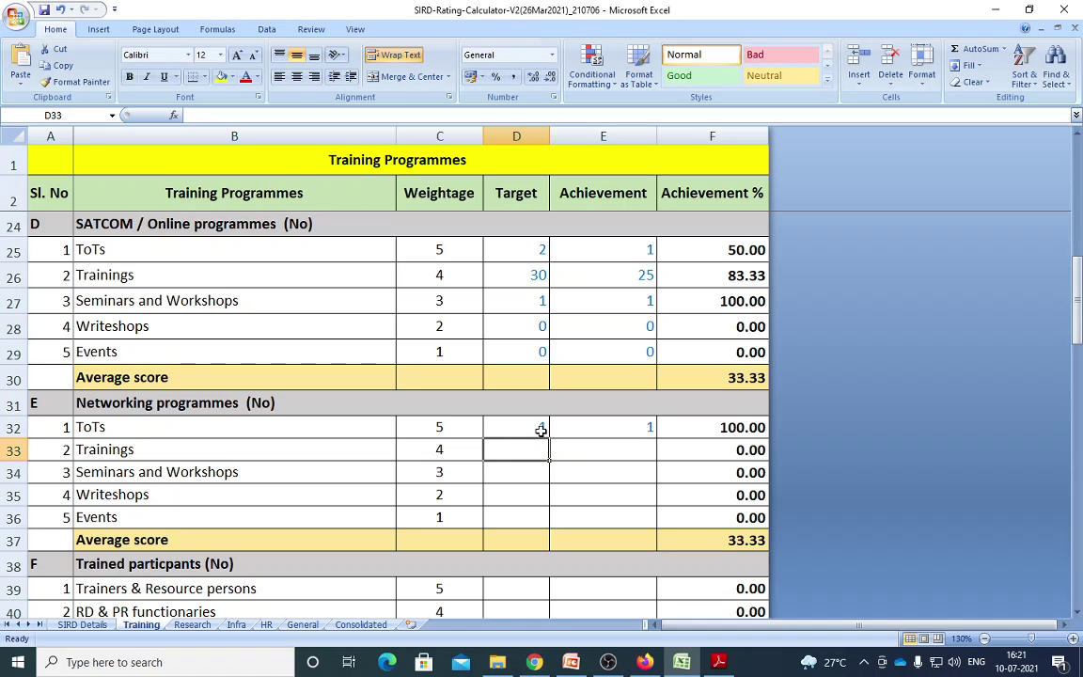
Enter a target of 15 and an achievement of 12 for Trainings under Networking programmes
{"action": "type", "text": "15"}
{"action": "key", "text": "Tab"}
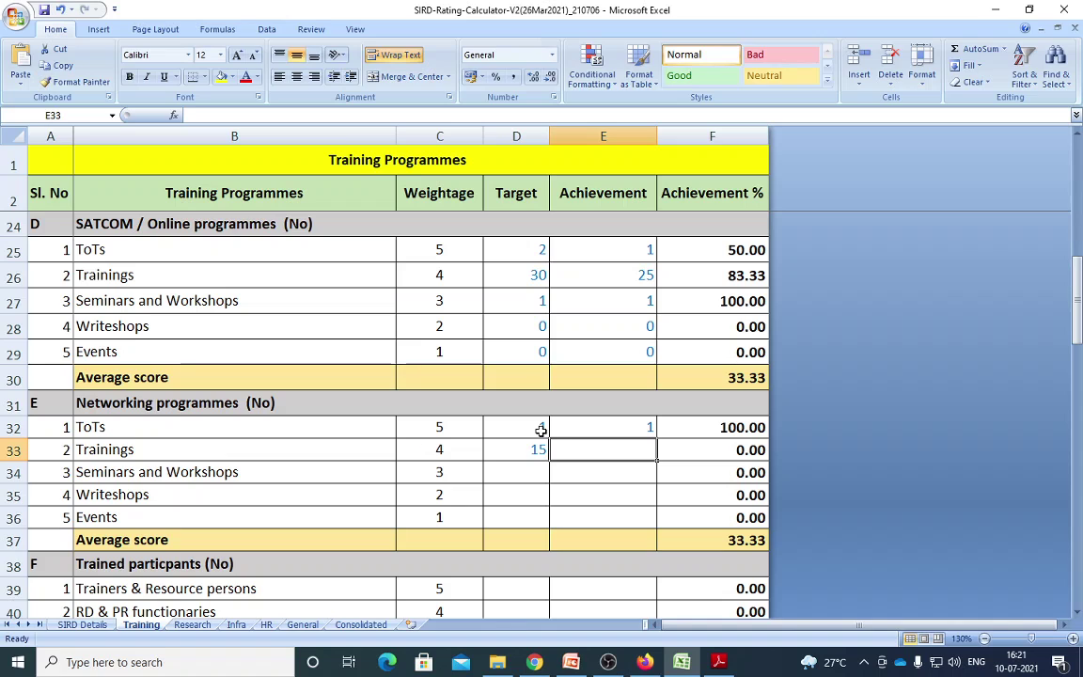
{"action": "type", "text": "12"}
{"action": "key", "text": "Return"}
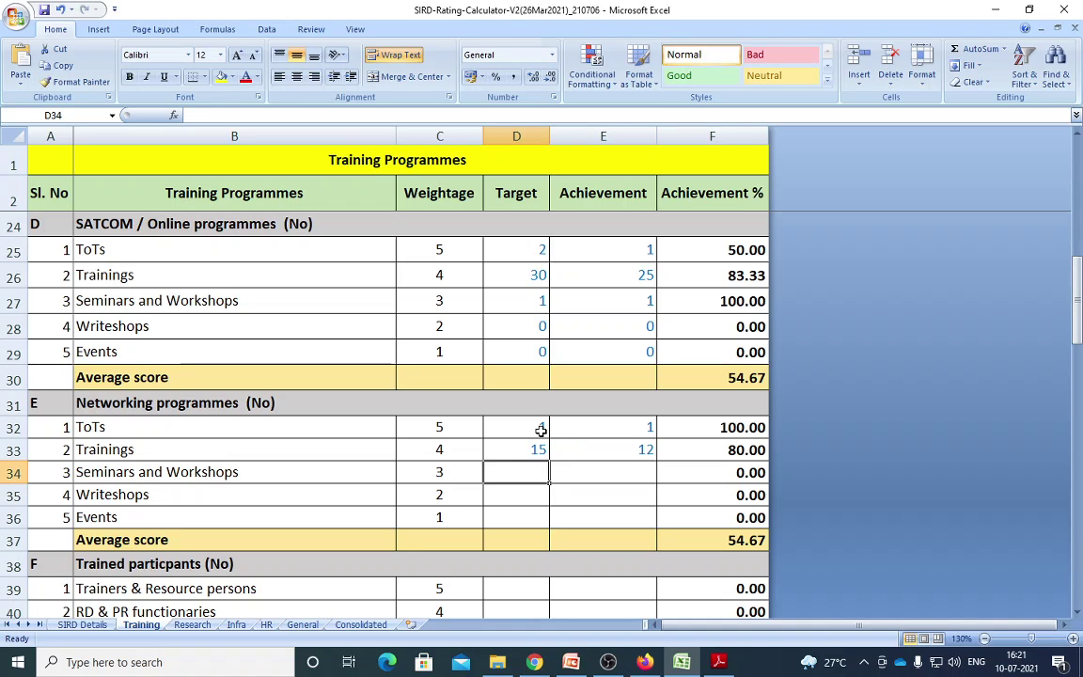
Enter a target of 1 and an achievement of 1 for Seminars and Workshops under Networking programmes
{"action": "type", "text": "1"}
{"action": "key", "text": "Tab"}
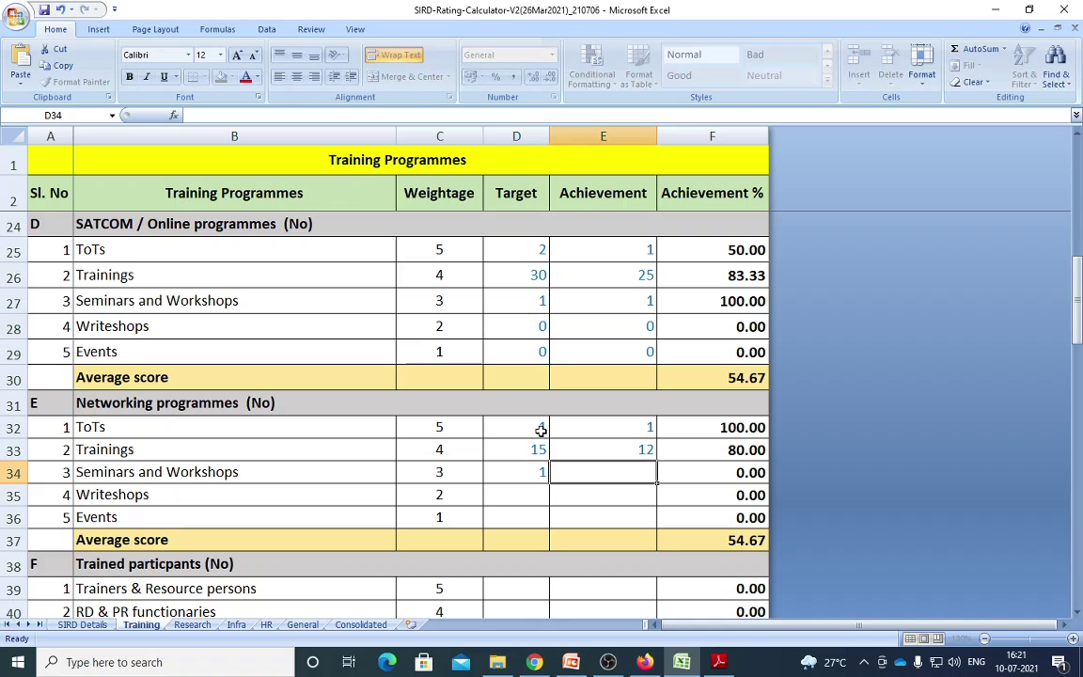
{"action": "type", "text": "1"}
{"action": "key", "text": "Return"}
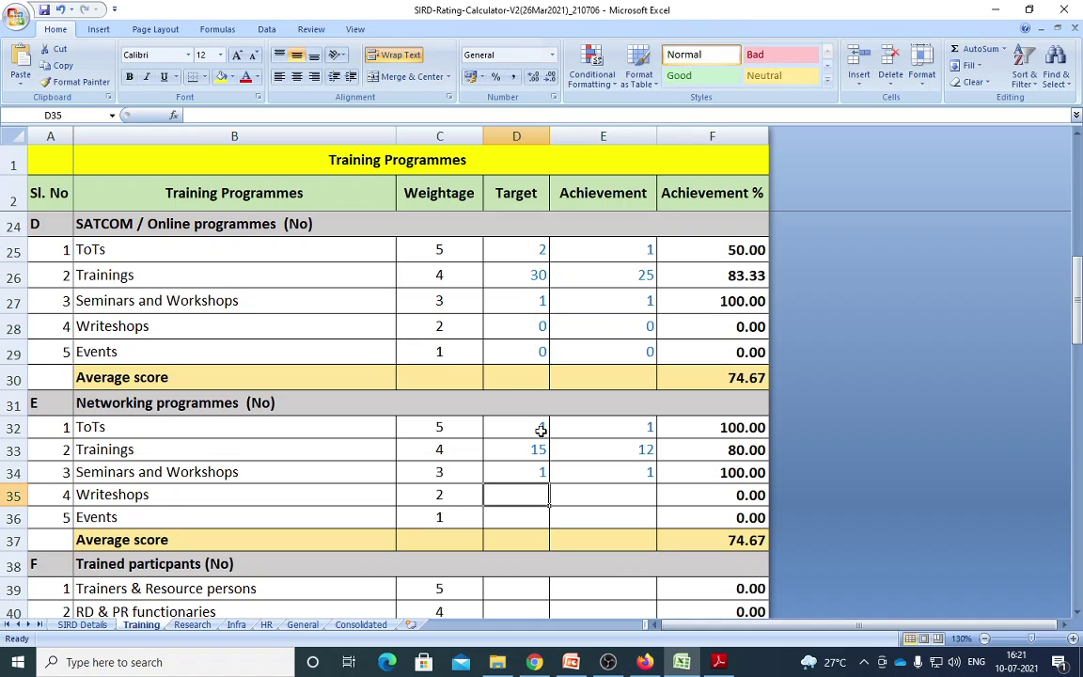
Set the target to 1 and the achievement to 0 for both Writeshops and Events under Networking programmes
{"action": "type", "text": "1"}
{"action": "key", "text": "Tab"}
{"action": "type", "text": "0"}
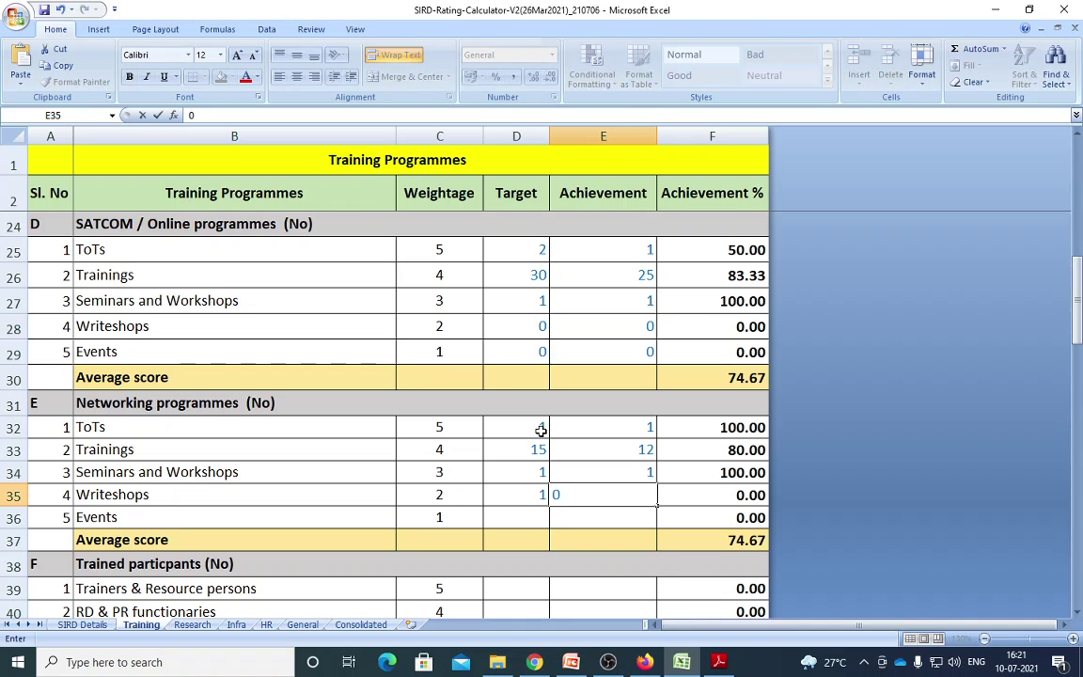
{"action": "key", "text": "Return"}
{"action": "type", "text": "1"}
{"action": "key", "text": "Tab"}
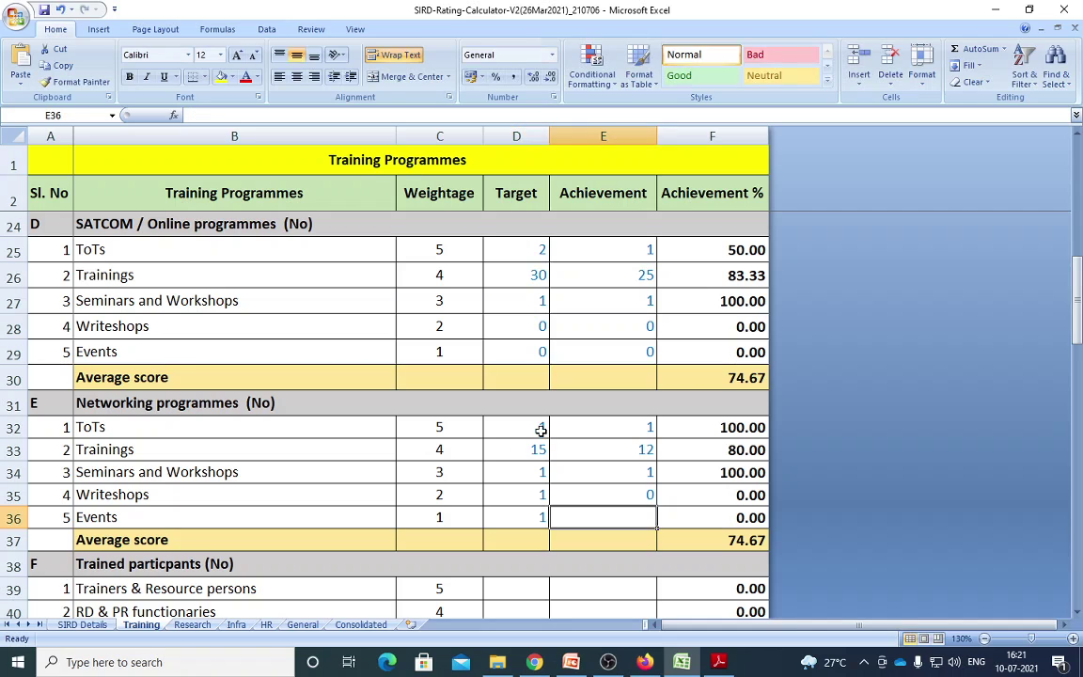
{"action": "type", "text": "0"}
{"action": "key", "text": "Down"}
{"action": "key", "text": "Left"}
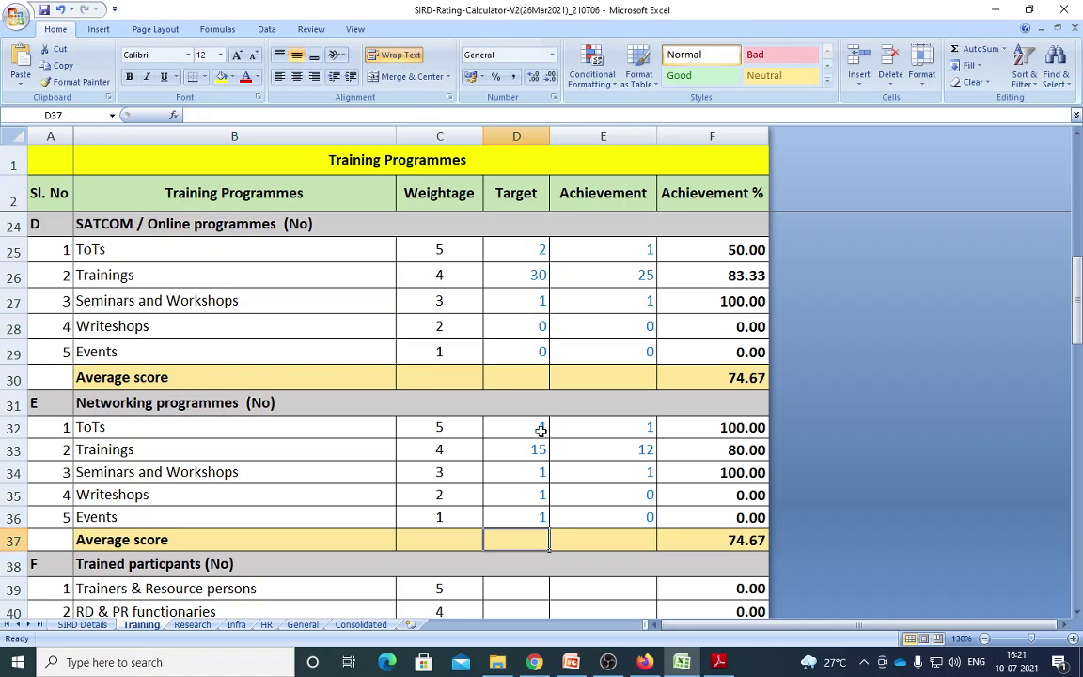
Enter a target of 30 and an achievement of 20 for Trainers & Resource persons in the trained participants section
{"action": "scroll", "coordinate": [541, 428], "scroll_direction": "down", "scroll_amount": 2}
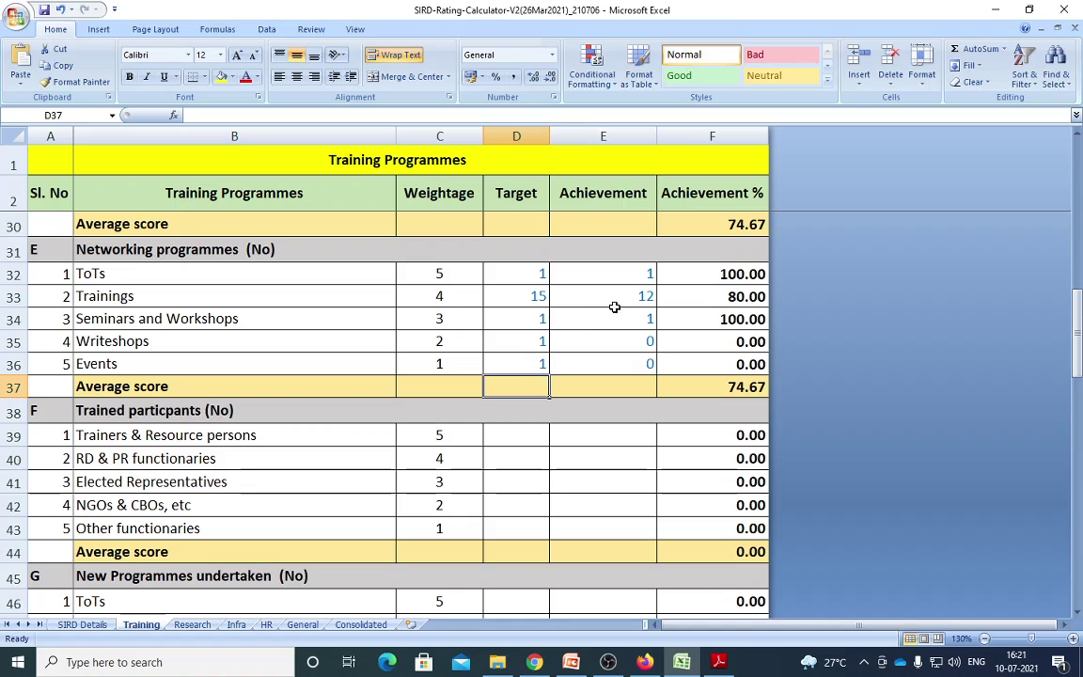
{"action": "left_click", "coordinate": [543, 439]}
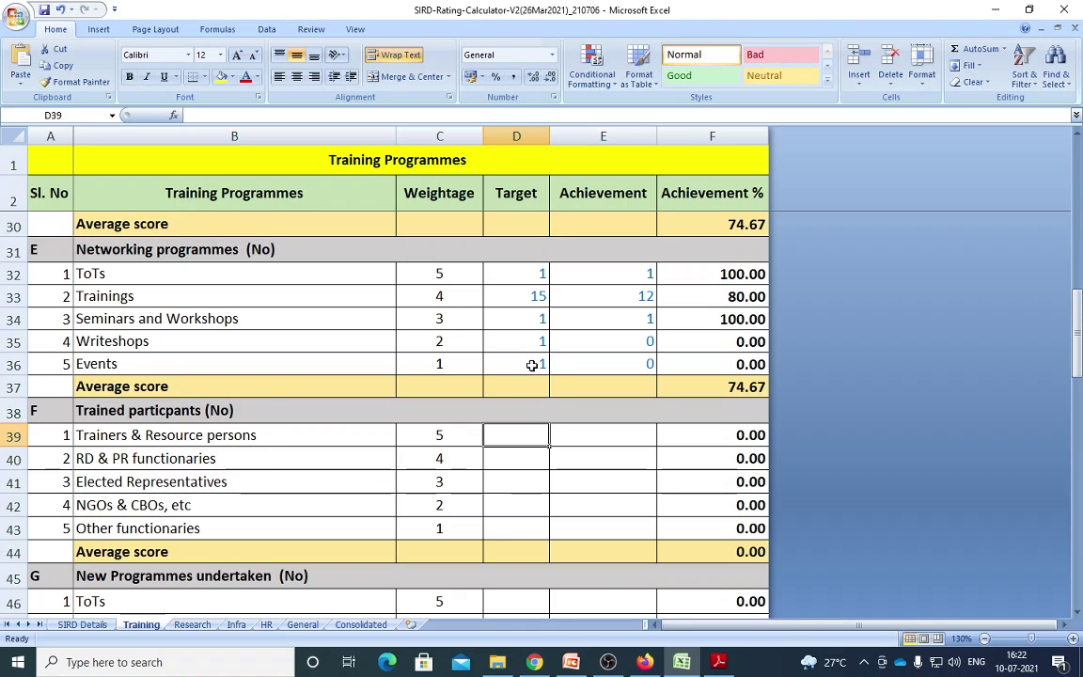
{"action": "scroll", "coordinate": [544, 282], "scroll_direction": "up", "scroll_amount": 4}
{"action": "scroll", "coordinate": [526, 393], "scroll_direction": "down", "scroll_amount": 3}
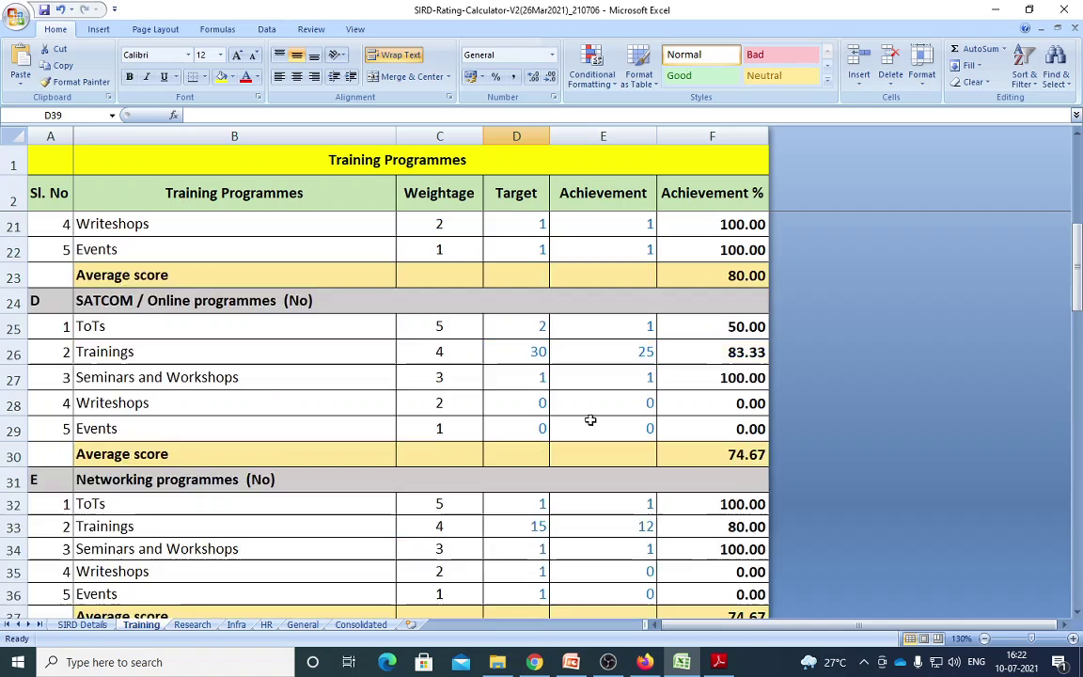
{"action": "scroll", "coordinate": [486, 544], "scroll_direction": "down", "scroll_amount": 1}
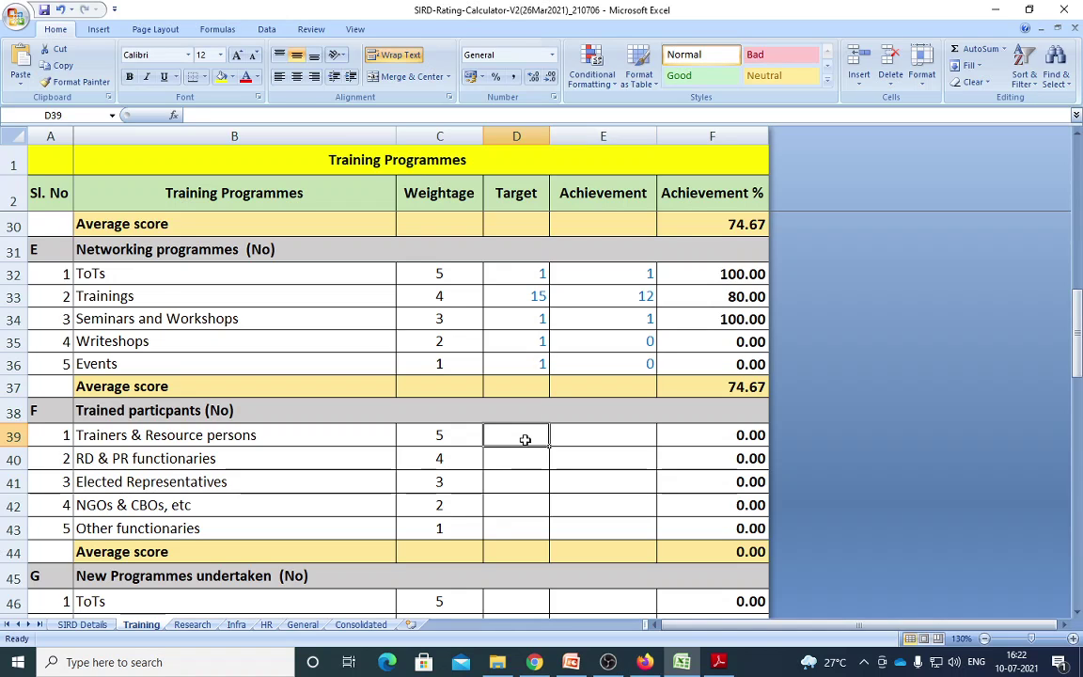
{"action": "type", "text": "30"}
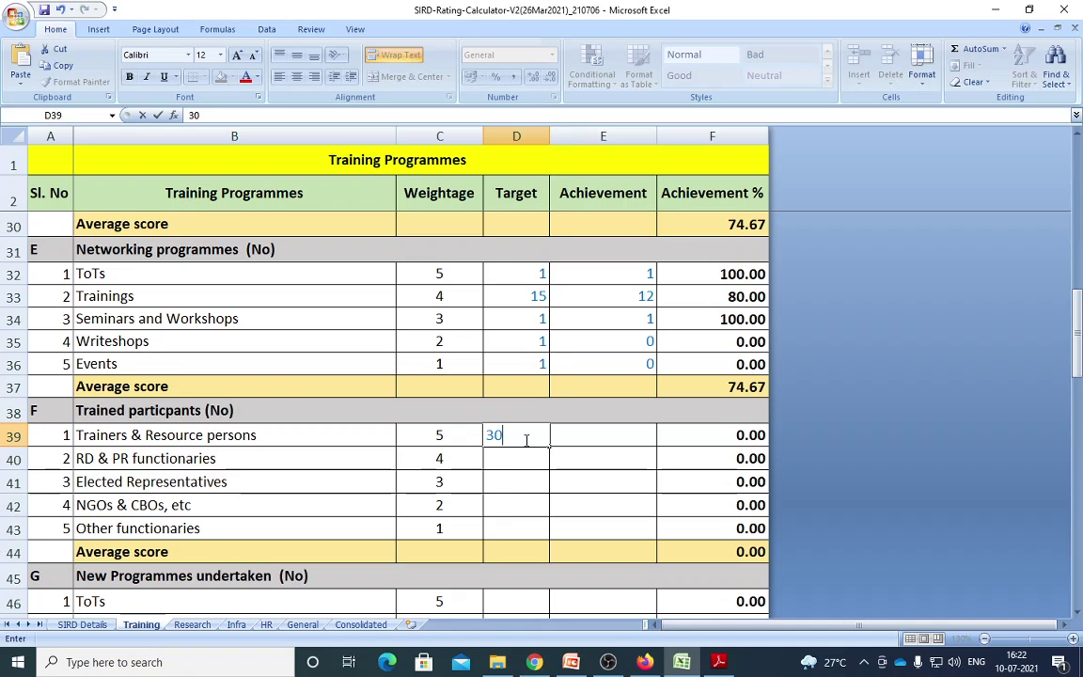
{"action": "key", "text": "Tab"}
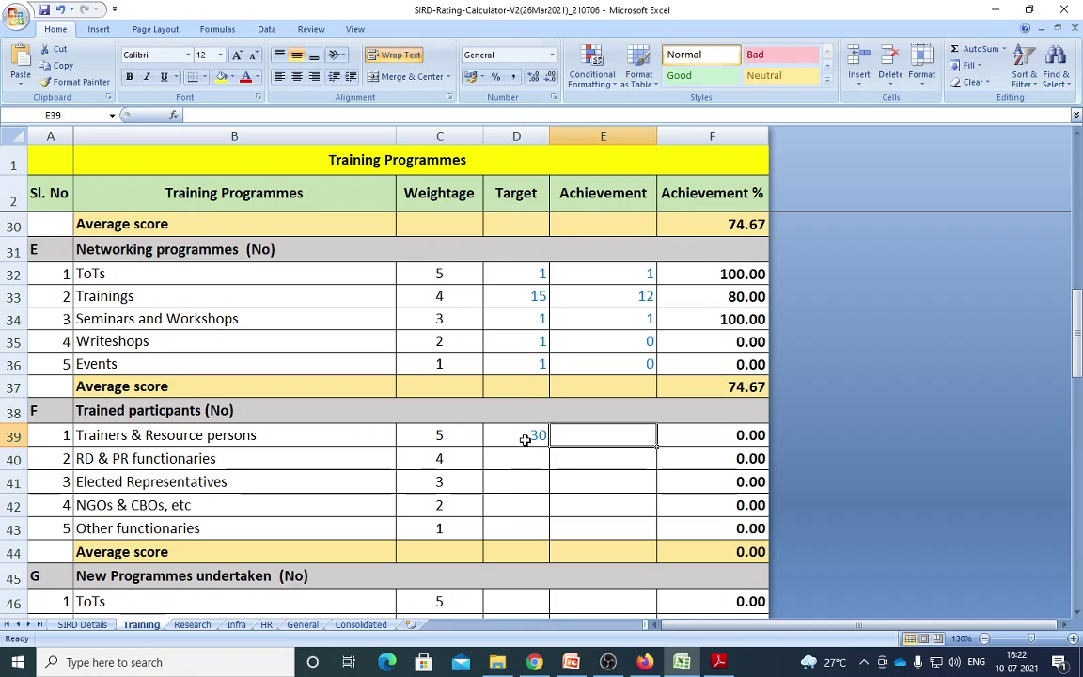
{"action": "type", "text": "20"}
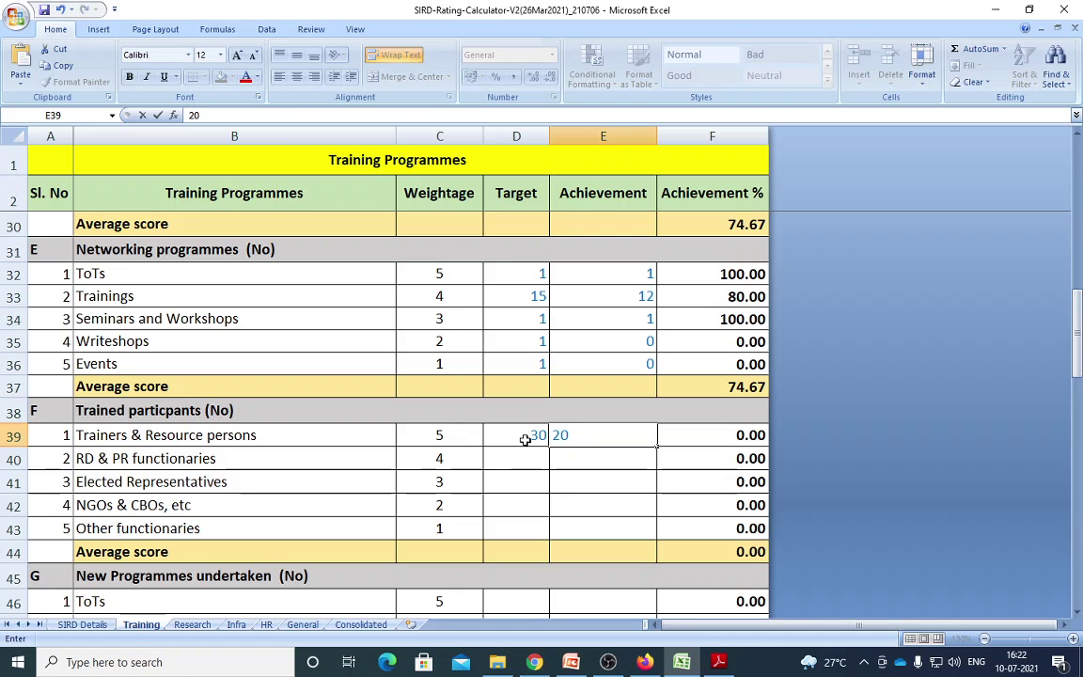
{"action": "key", "text": "Tab"}
{"action": "key", "text": "Left"}
{"action": "key", "text": "Down"}
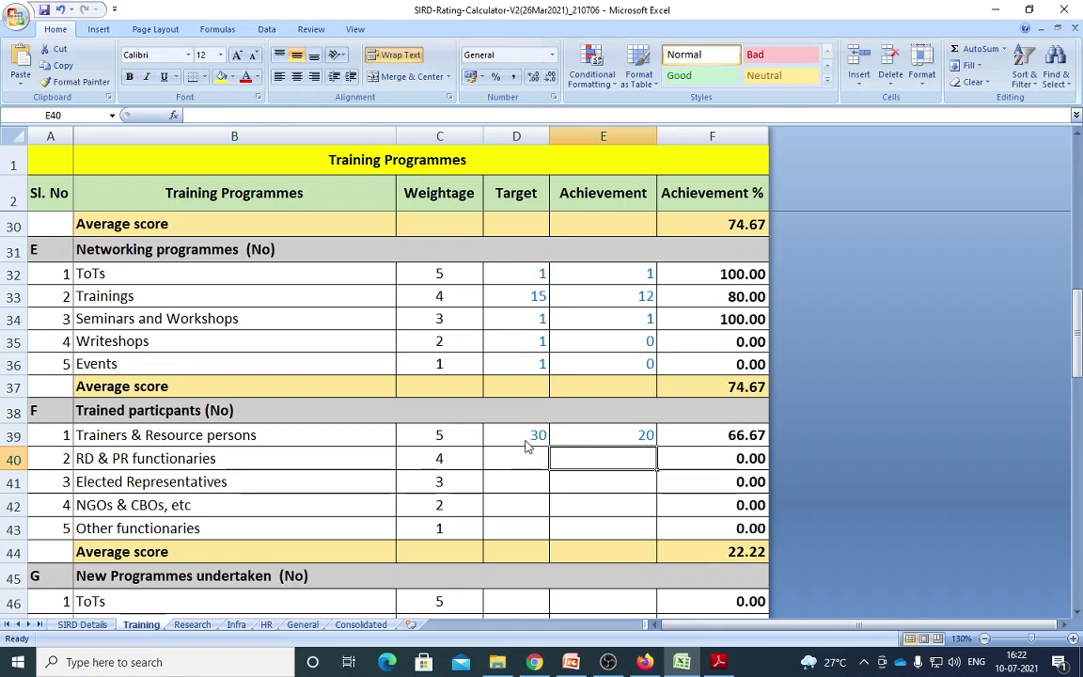
Enter a target of 2000 and an achievement of 1800 for RD & PR functionaries in the trained participants section
{"action": "key", "text": "Left"}
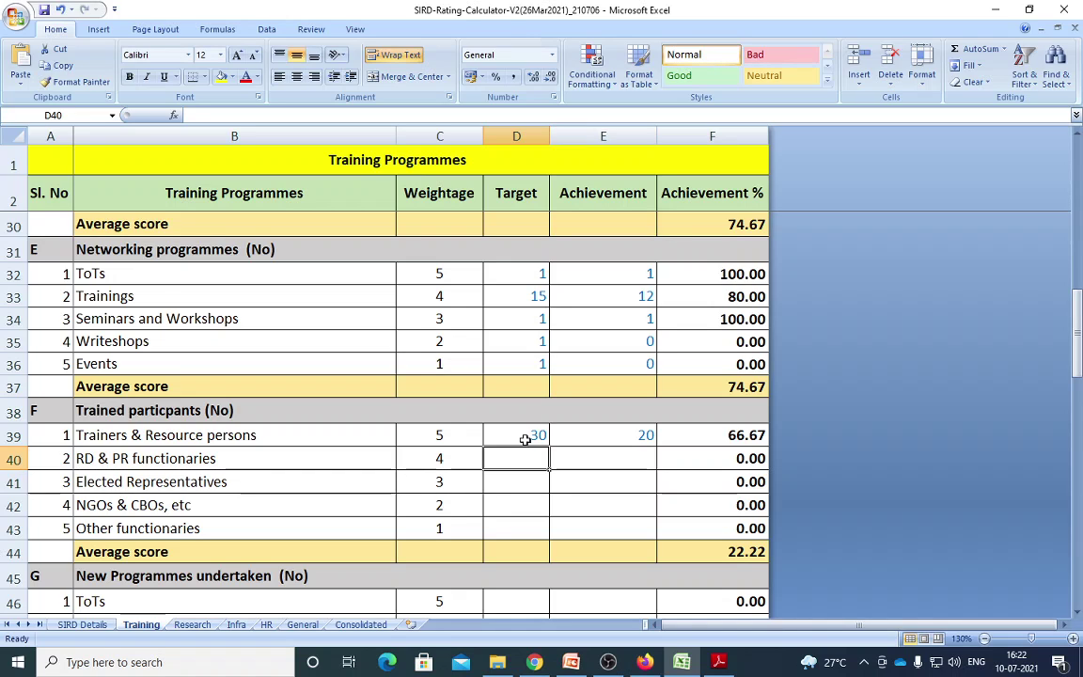
{"action": "type", "text": "2000"}
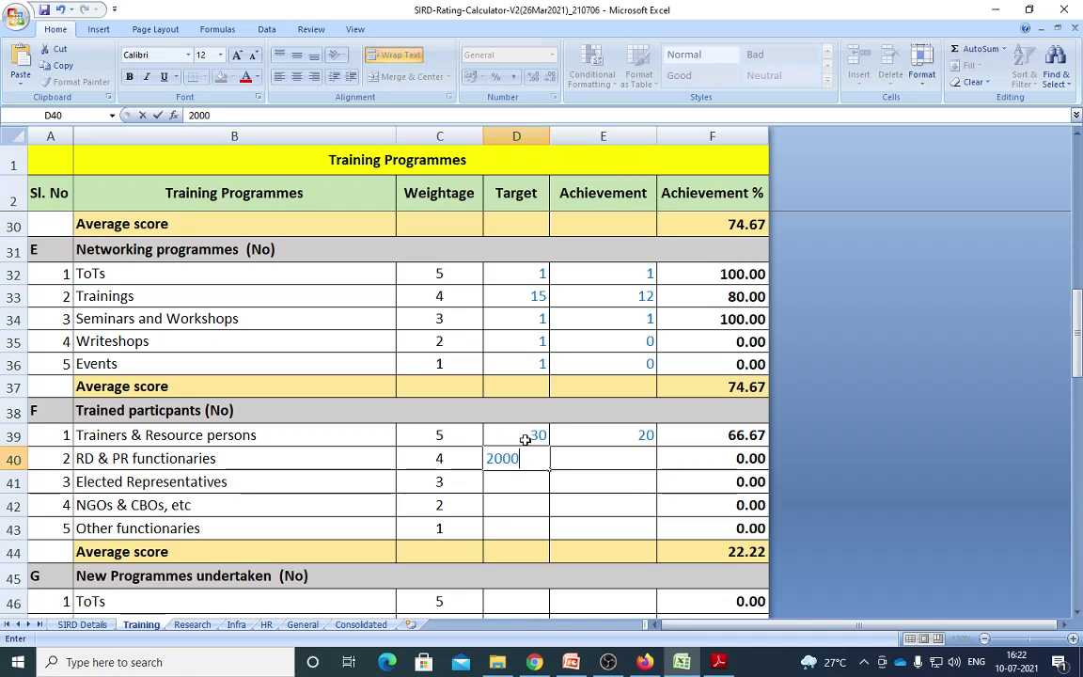
{"action": "key", "text": "Tab"}
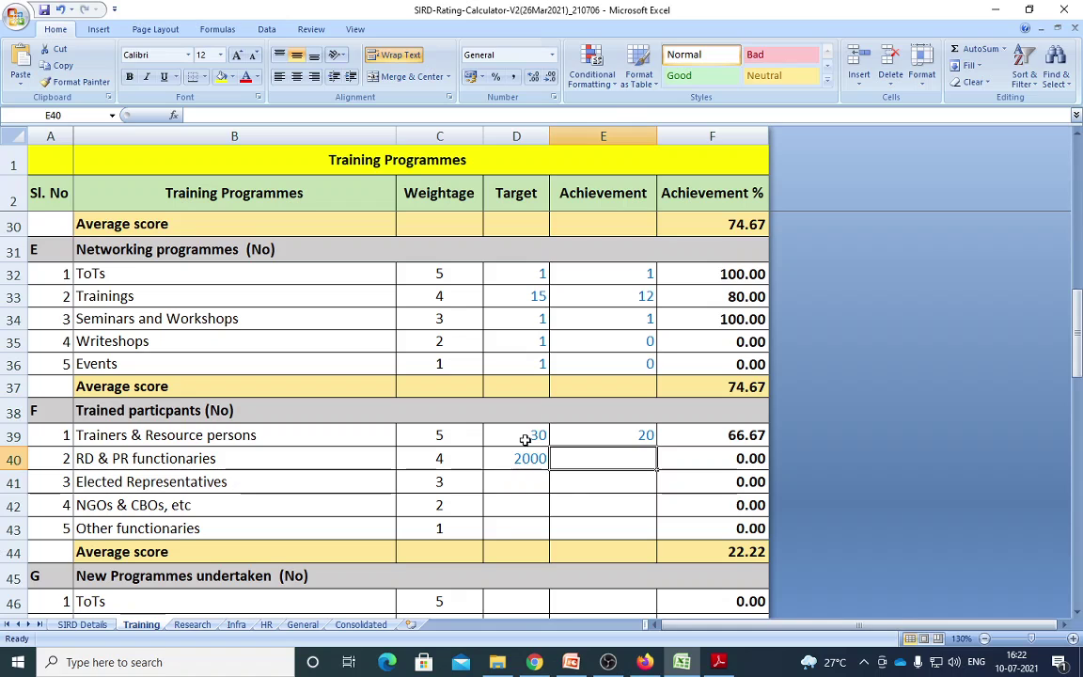
{"action": "type", "text": "1800"}
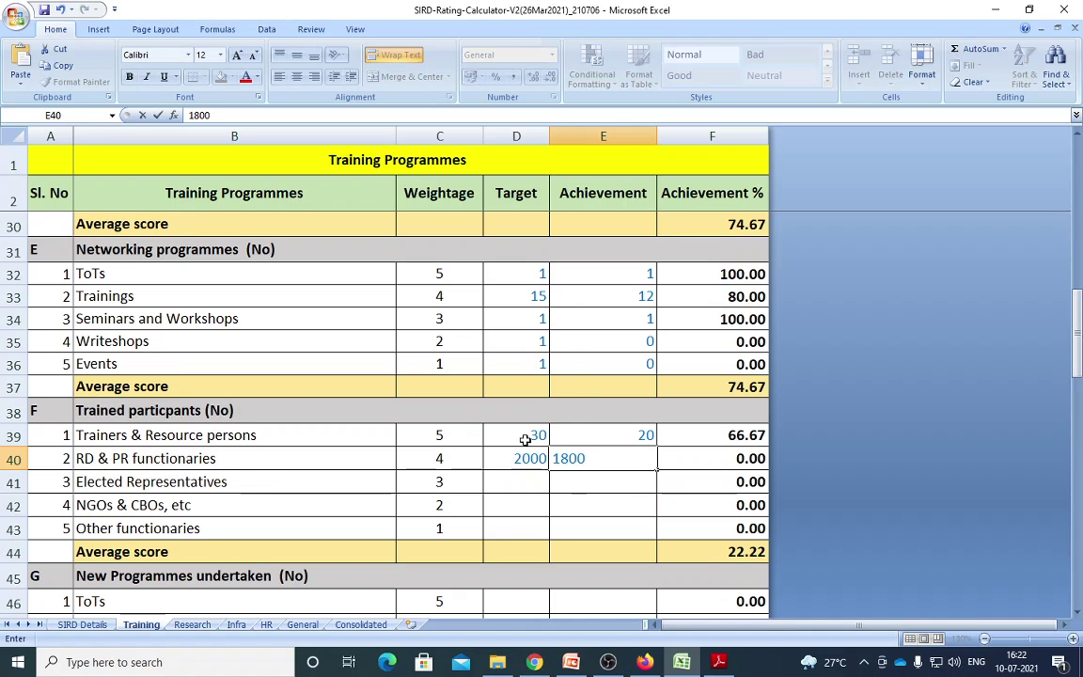
{"action": "key", "text": "Down"}
Enter a target of 1000 and an achievement of 900 for Elected Representatives in the trained participants section
{"action": "key", "text": "Left"}
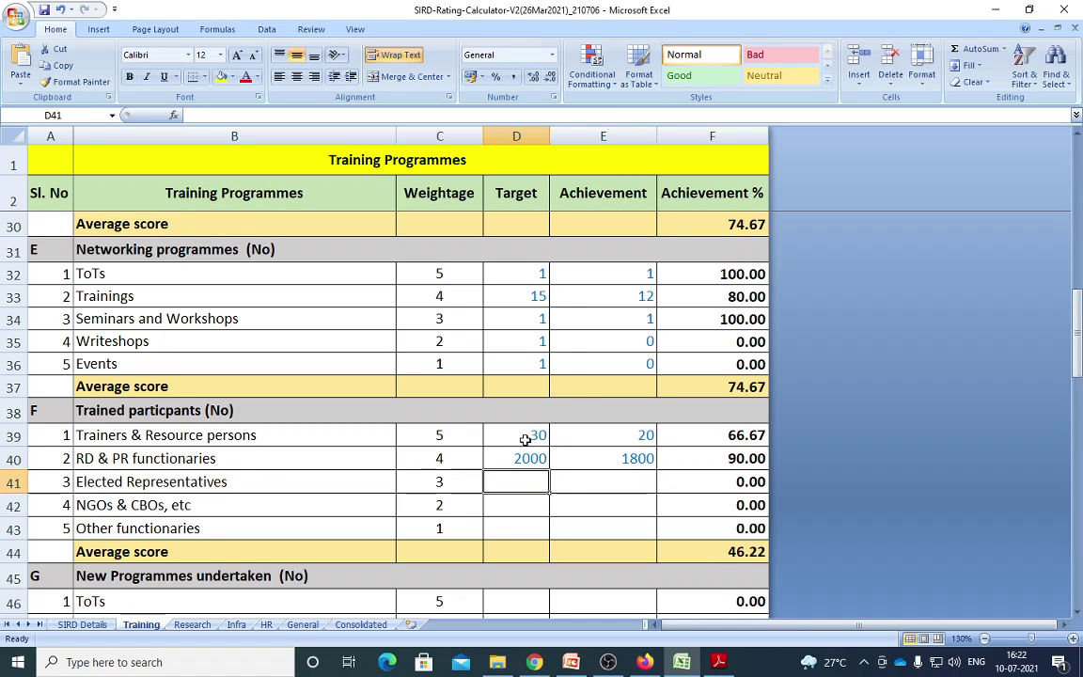
{"action": "type", "text": "1000"}
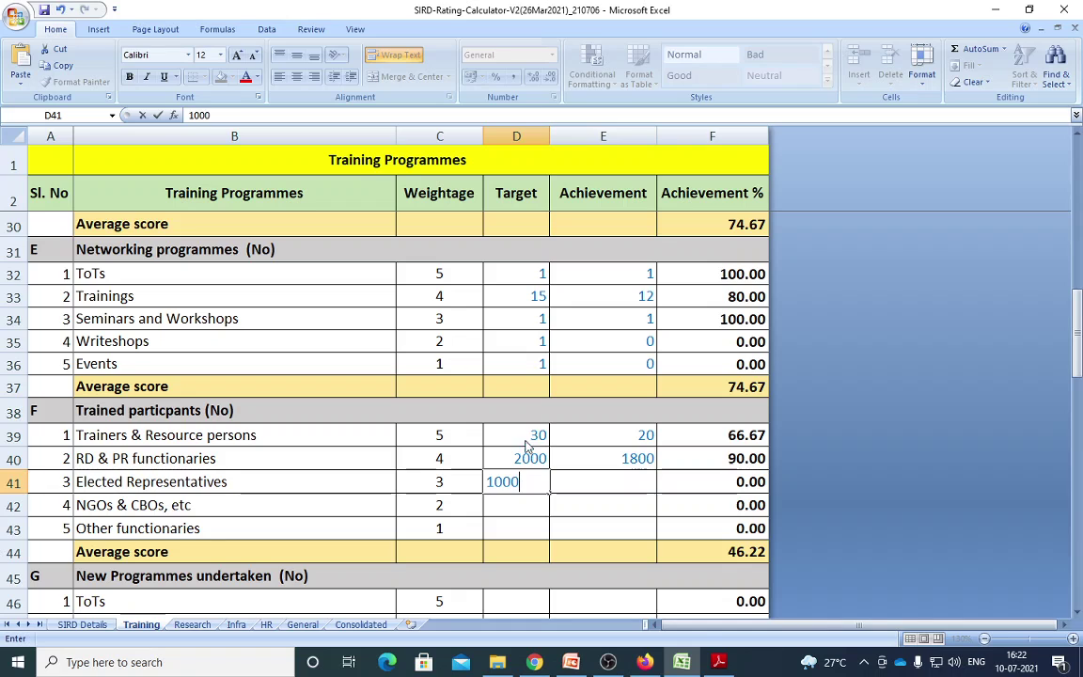
{"action": "key", "text": "Right"}
{"action": "type", "text": "900"}
{"action": "key", "text": "Down"}
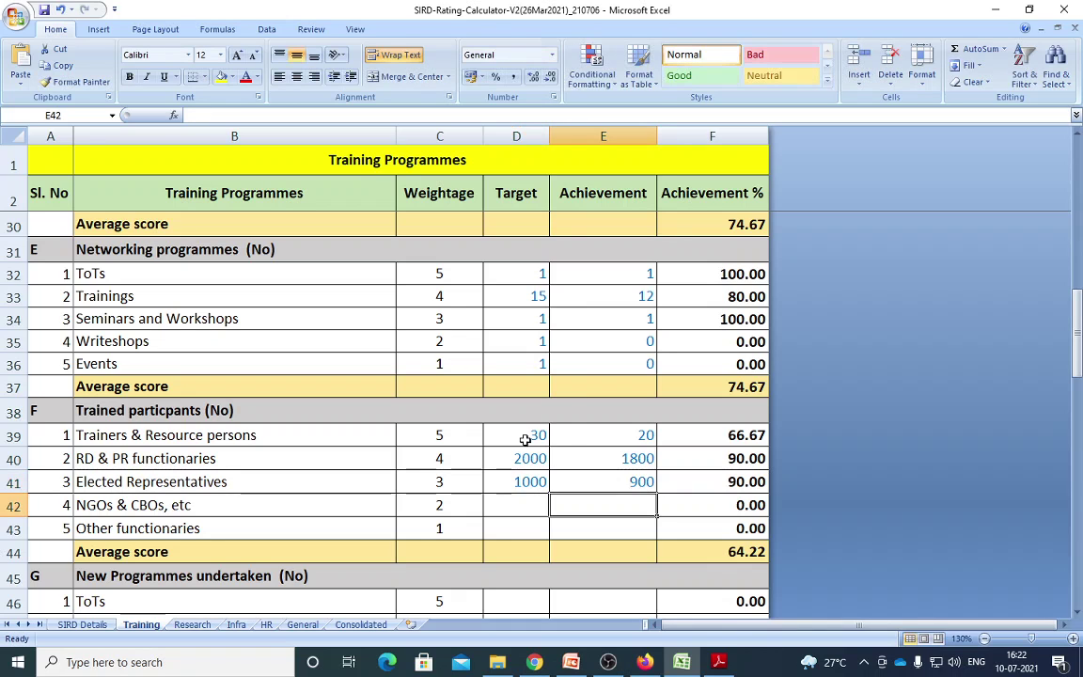
Enter a target of 20 and an achievement of 20 for NGOs & CBOs in the trained participants section
{"action": "key", "text": "Up"}
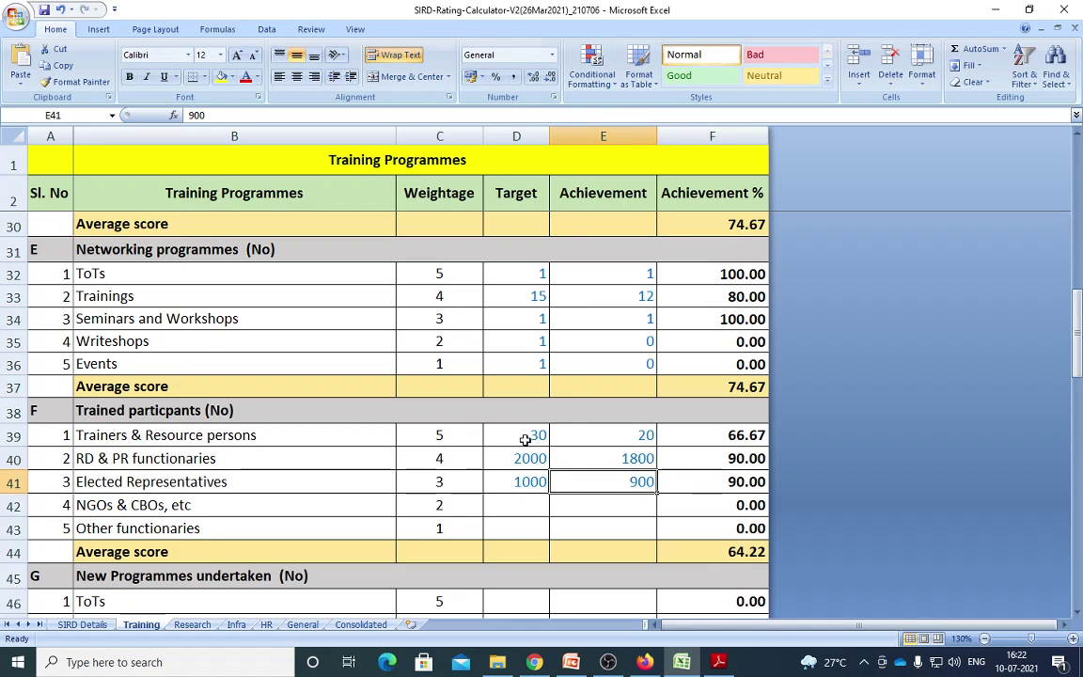
{"action": "key", "text": "Left"}
{"action": "key", "text": "Down"}
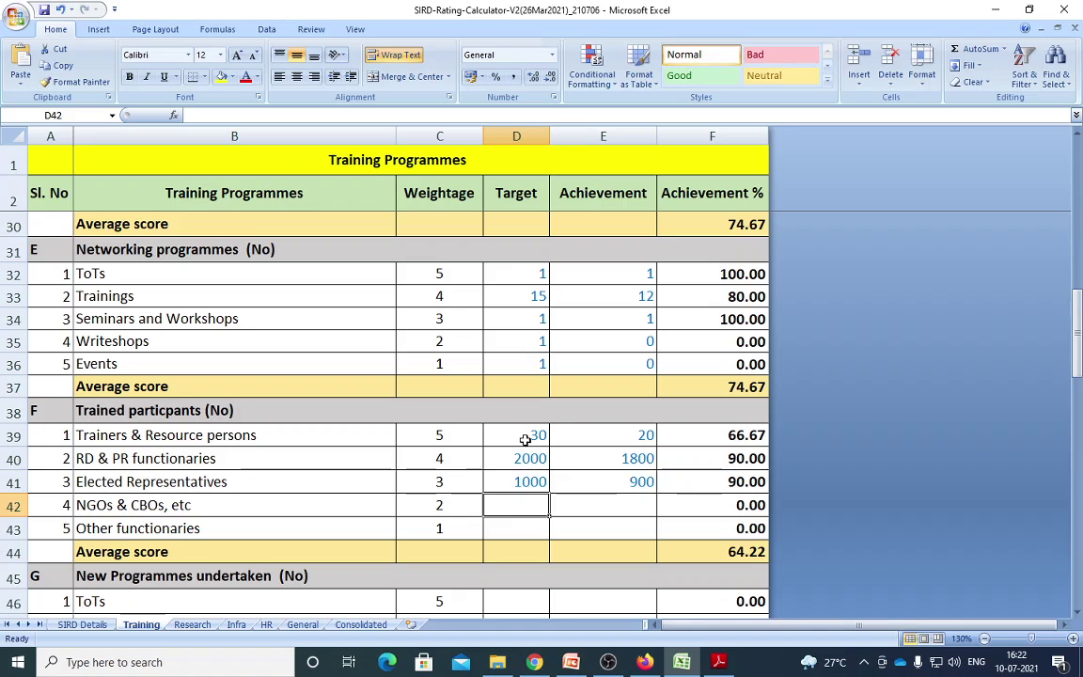
{"action": "type", "text": "20"}
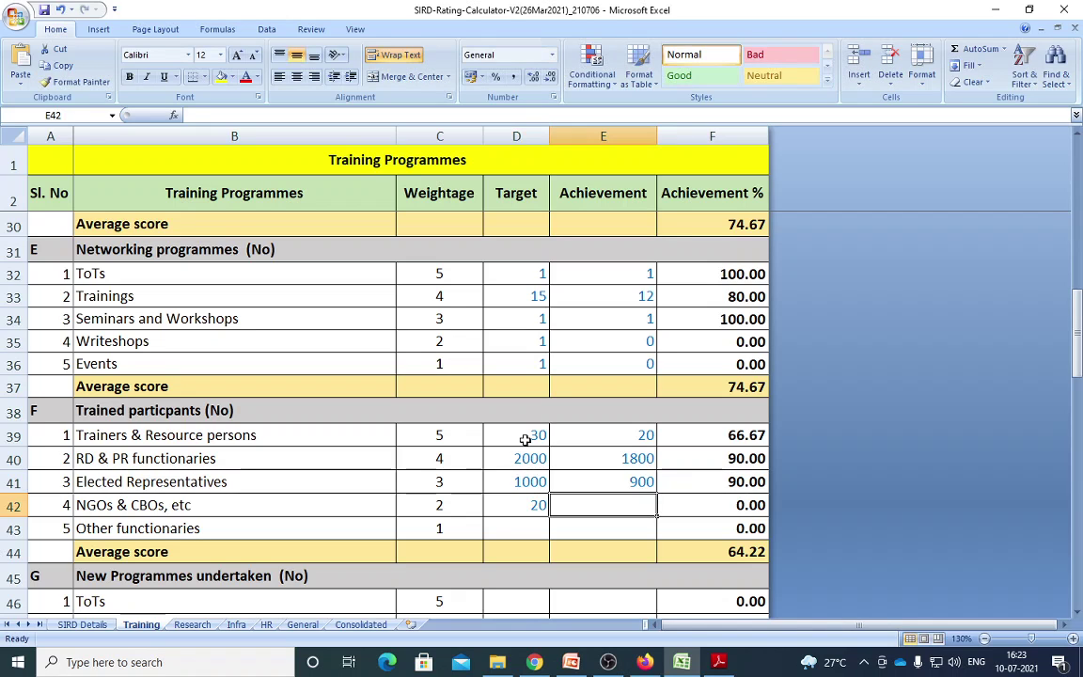
{"action": "key", "text": "Tab"}
{"action": "type", "text": "20"}
{"action": "key", "text": "Left"}
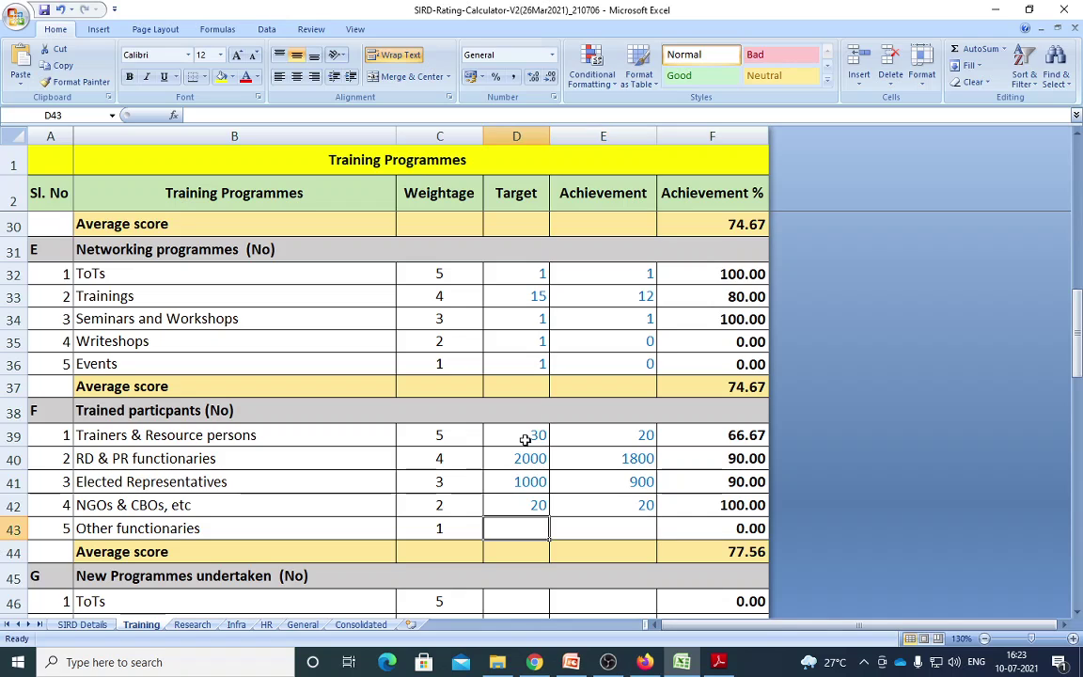
Enter a target of 100 and an achievement of 100 for Other functionaries in the trained participants section
{"action": "key", "text": "Up"}
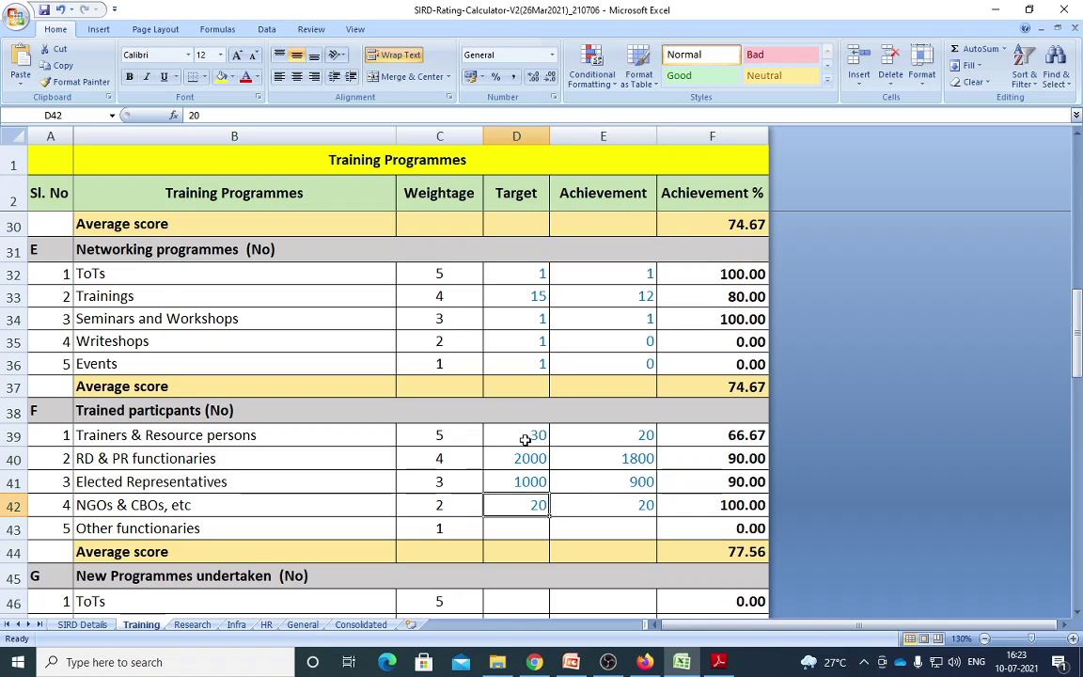
{"action": "key", "text": "Down"}
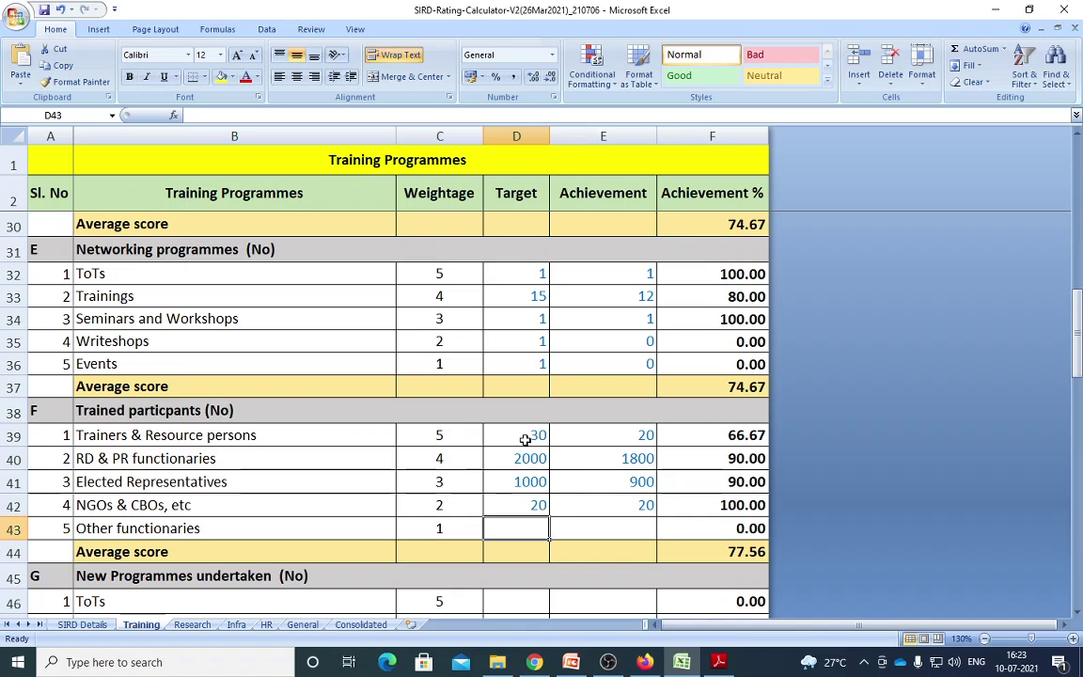
{"action": "type", "text": "100"}
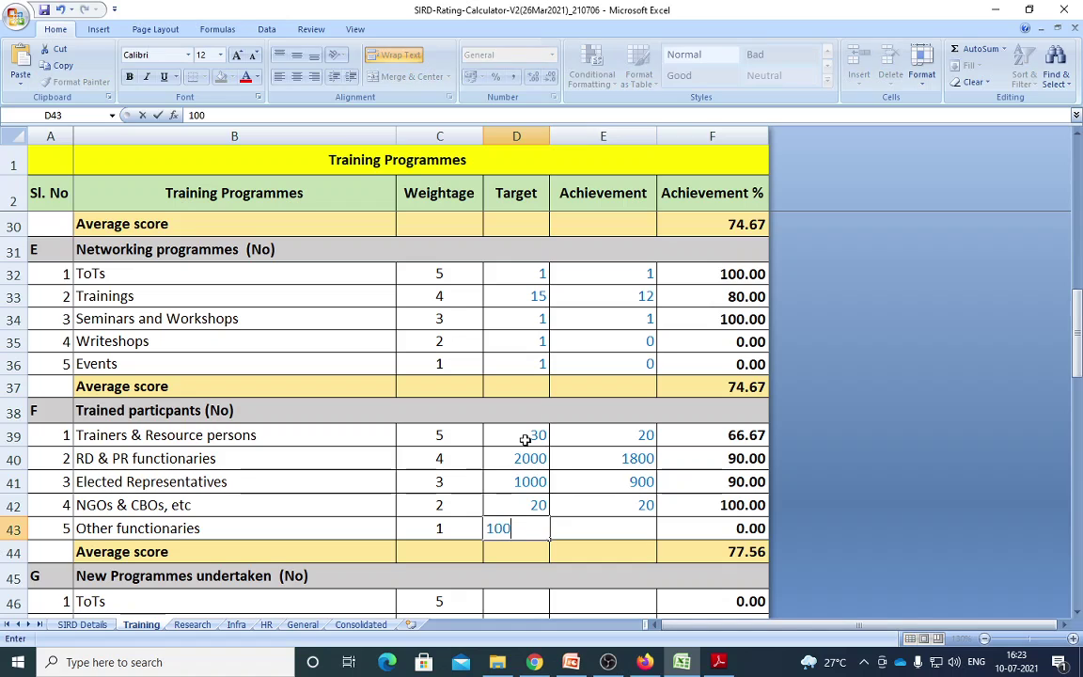
{"action": "key", "text": "Tab"}
{"action": "type", "text": "100"}
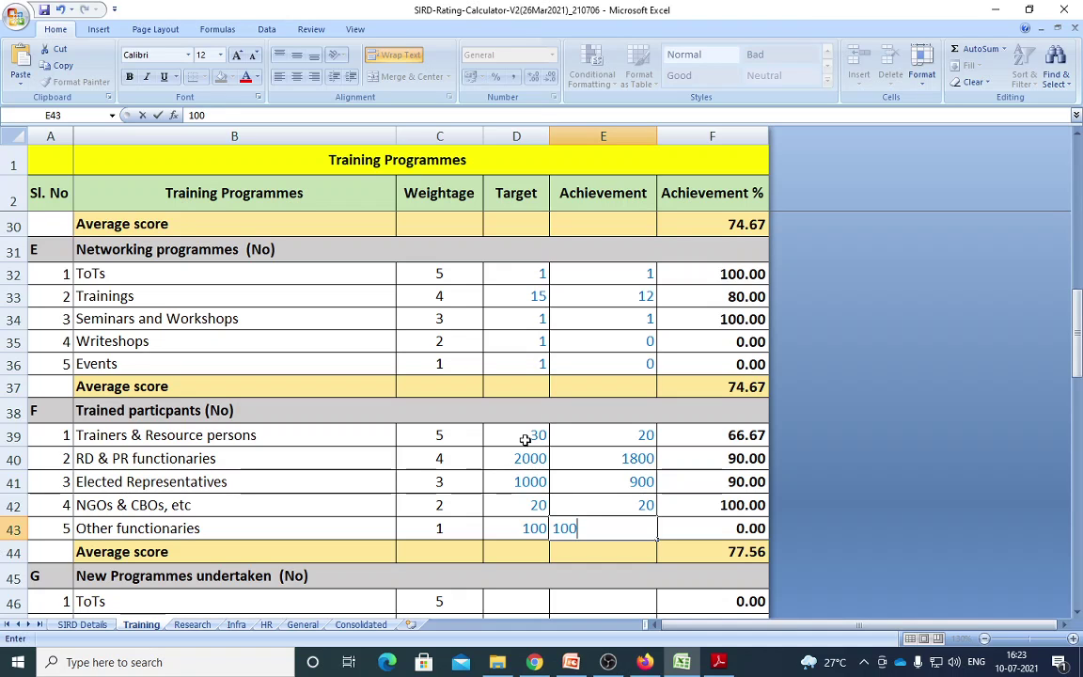
{"action": "key", "text": "Return"}
Switch to the SIRD Grading report in Adobe Reader and examine the definition of New Programmes Undertaken in section G
{"action": "scroll", "coordinate": [526, 439], "scroll_direction": "down", "scroll_amount": 2}
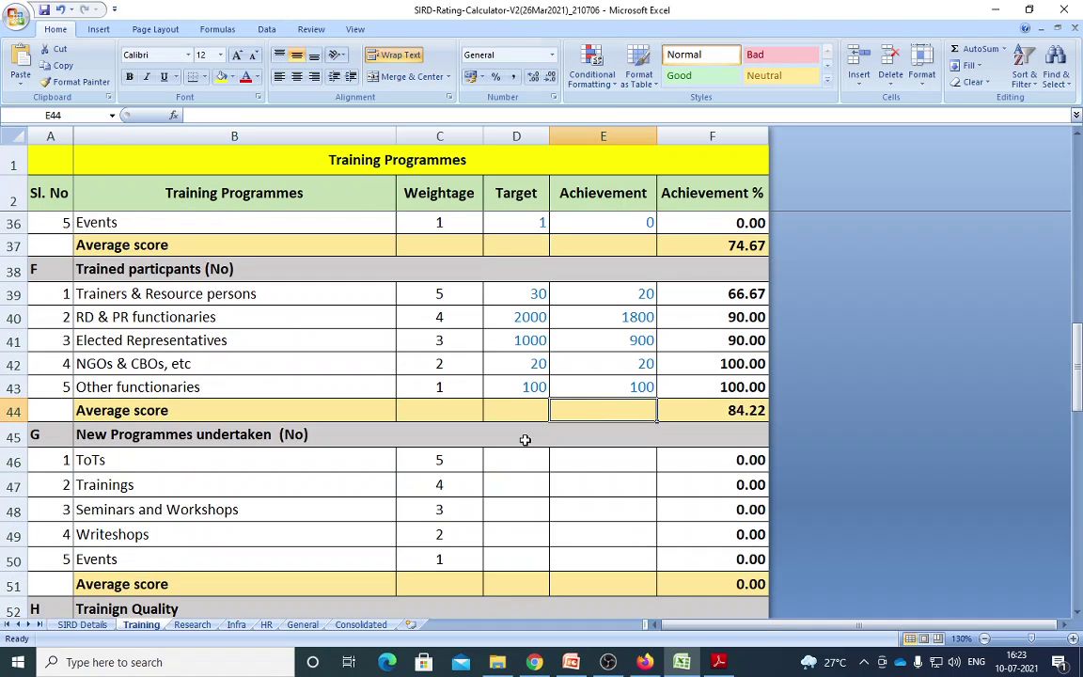
{"action": "left_click", "coordinate": [528, 465]}
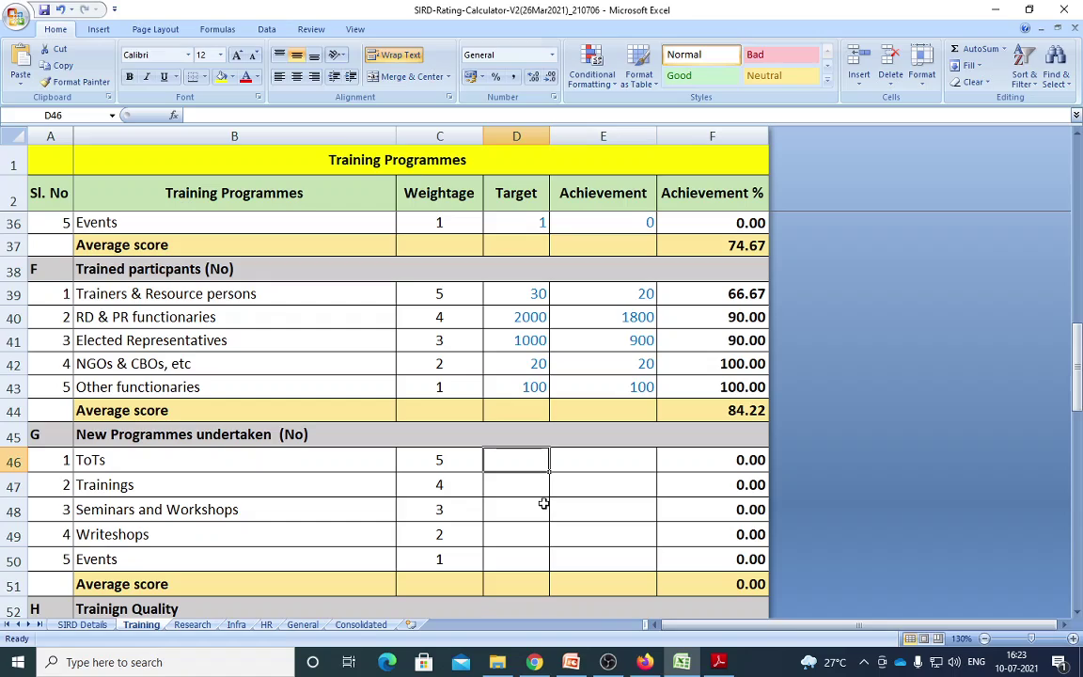
{"action": "left_click", "coordinate": [719, 662]}
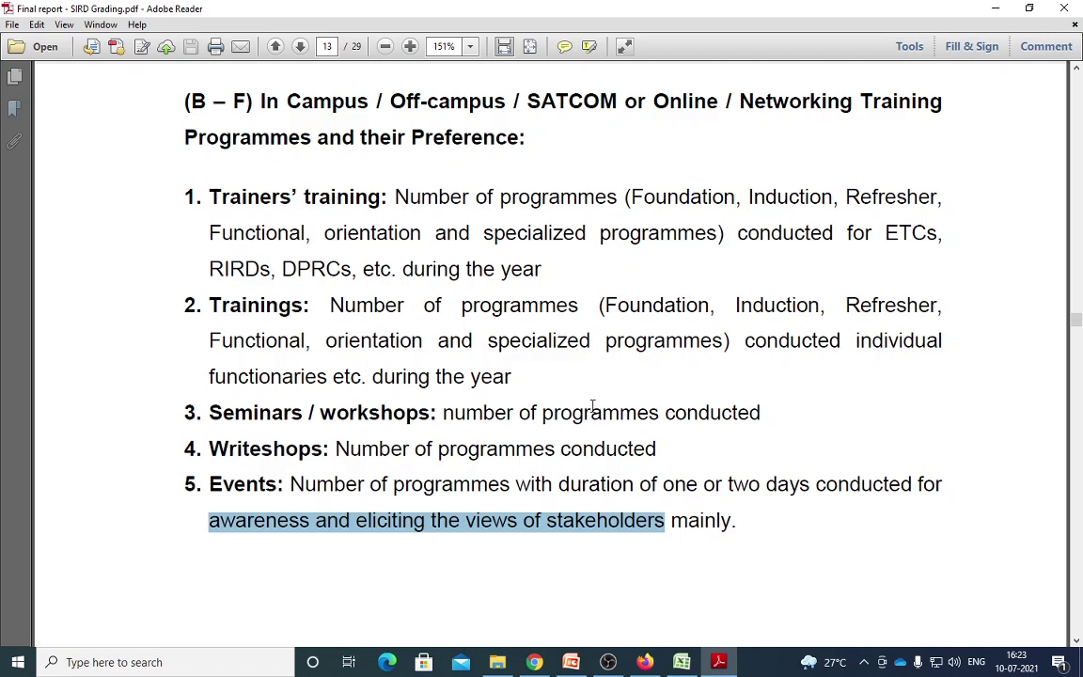
{"action": "scroll", "coordinate": [587, 423], "scroll_direction": "down", "scroll_amount": 10}
{"action": "scroll", "coordinate": [574, 427], "scroll_direction": "down", "scroll_amount": 1}
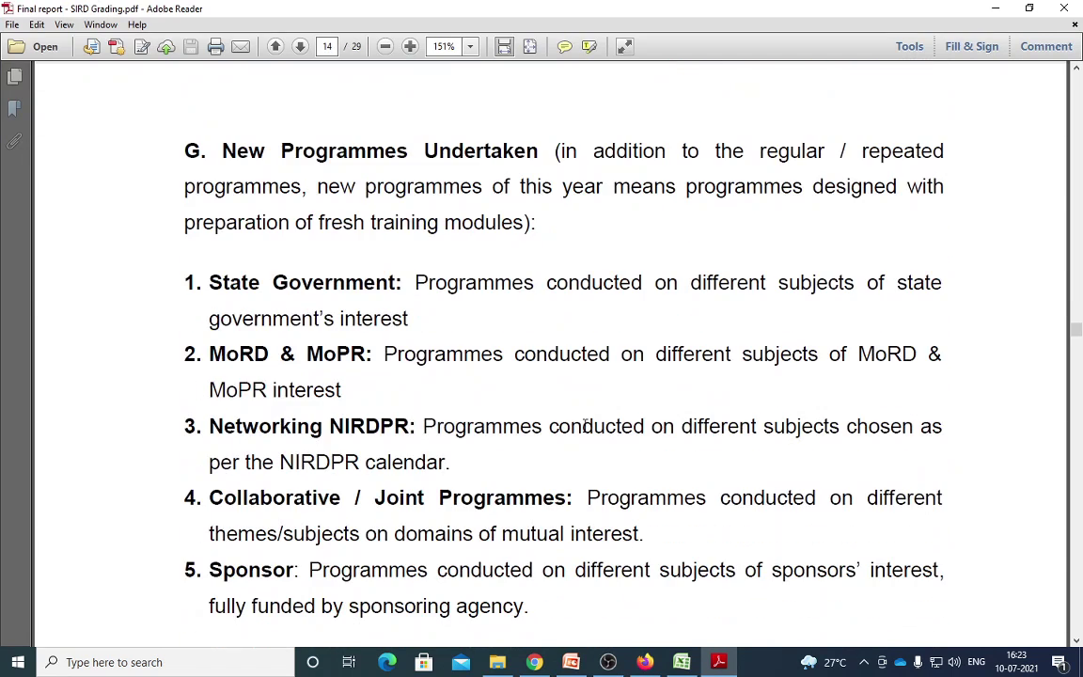
{"action": "scroll", "coordinate": [617, 248], "scroll_direction": "up", "scroll_amount": 2}
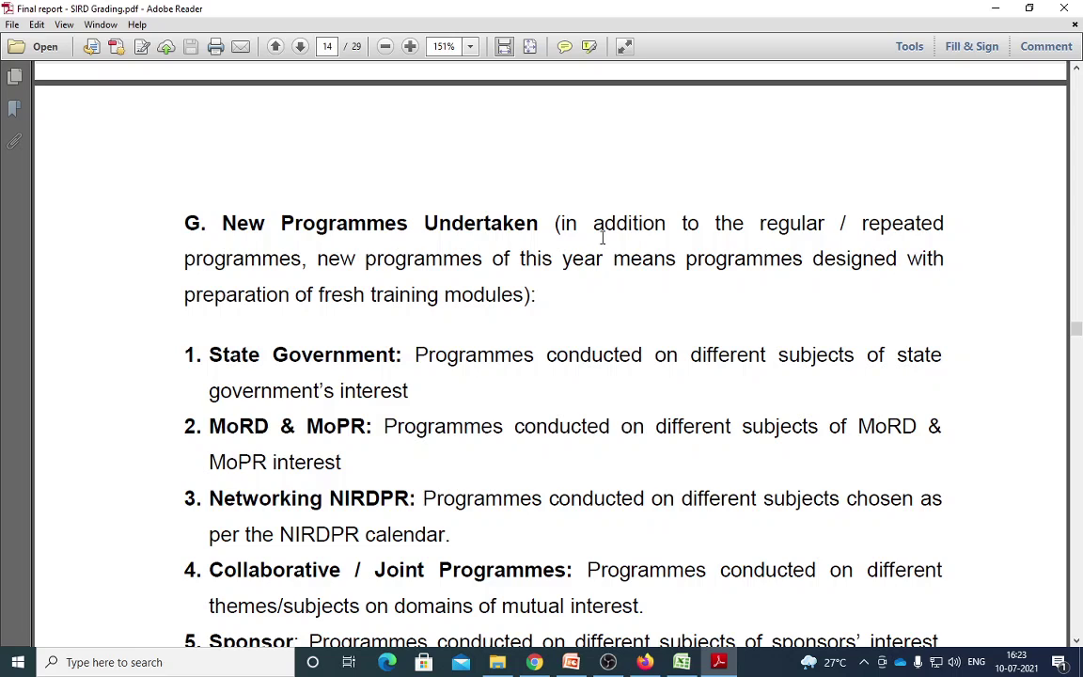
{"action": "left_click_drag", "start_coordinate": [604, 223], "coordinate": [765, 224]}
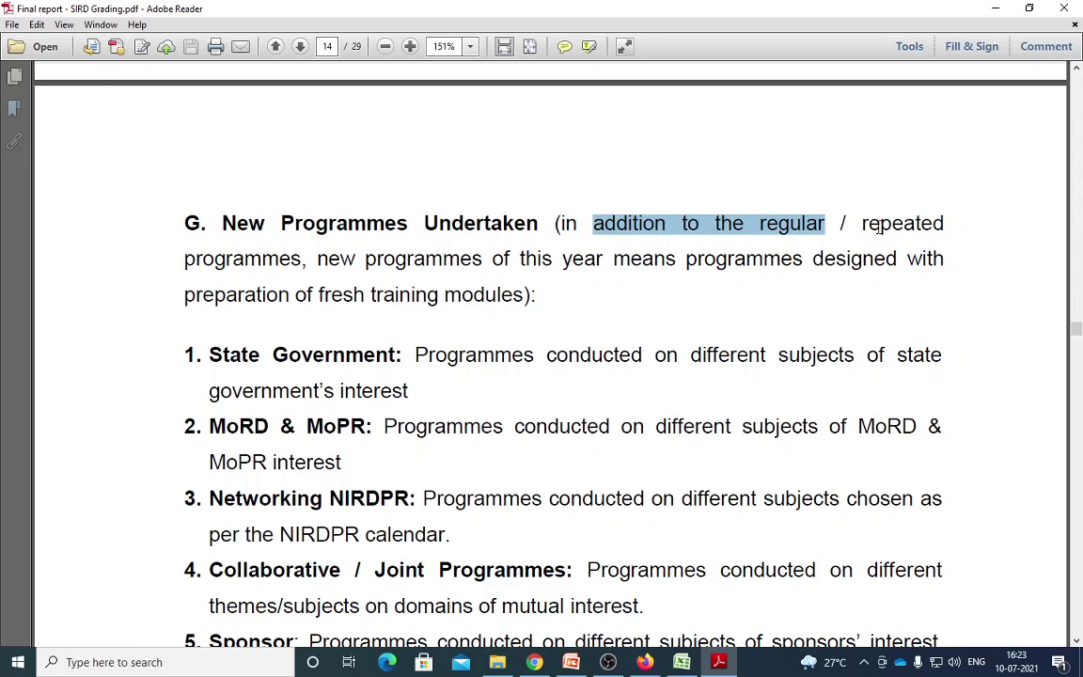
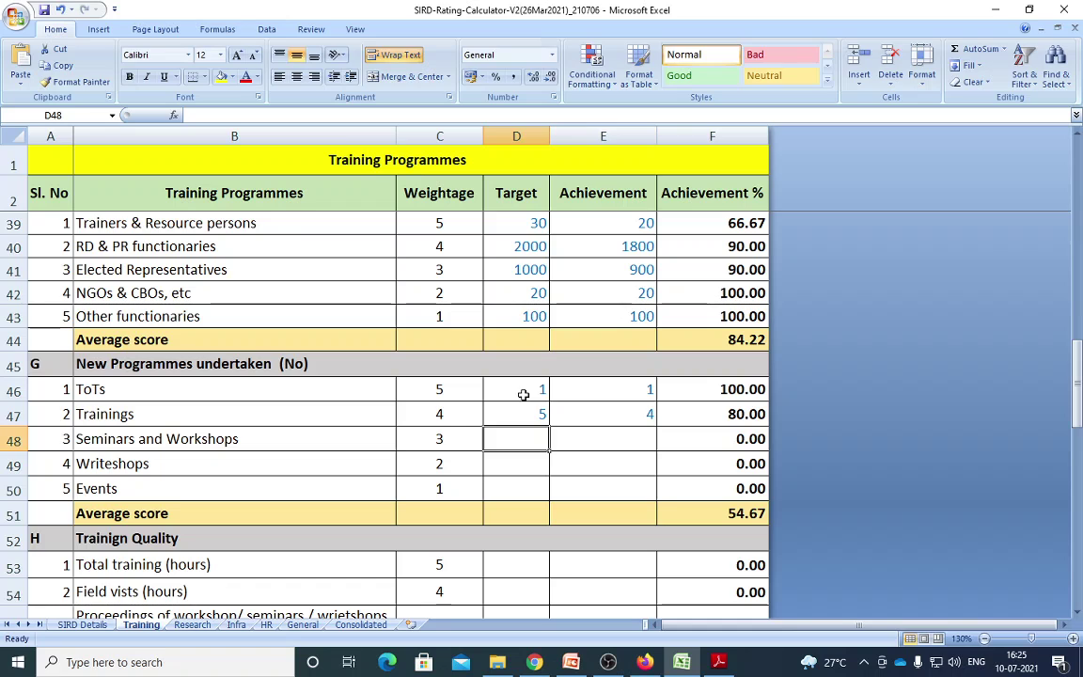
Enter a target of 1 and an achievement of 1 for Seminars and Workshops in the new programmes section
{"action": "type", "text": "1"}
{"action": "key", "text": "Tab"}
{"action": "type", "text": "1"}
{"action": "key", "text": "Return"}
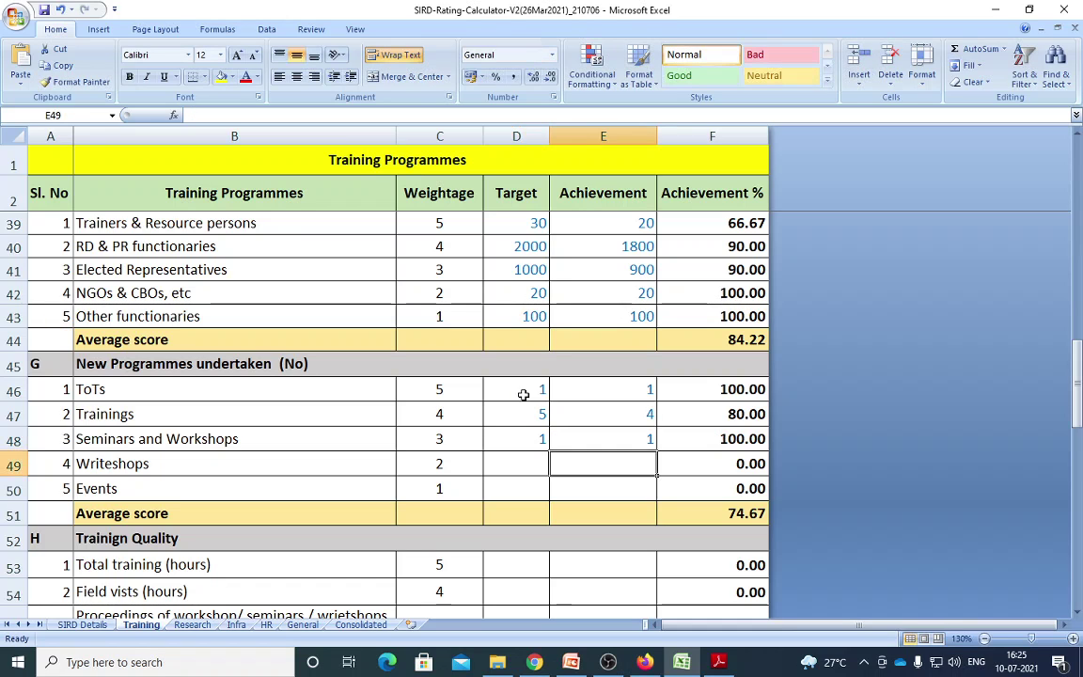
{"action": "key", "text": "Up"}
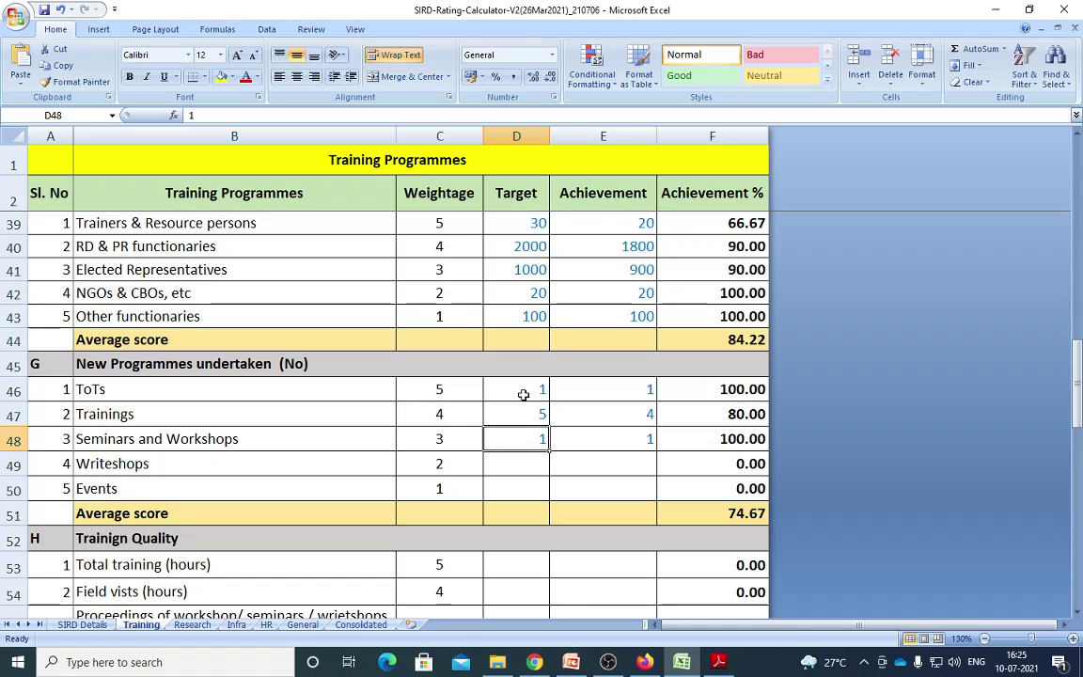
Enter a target of 1 and an achievement of 1 for Writeshops in the new programmes section
{"action": "key", "text": "Down"}
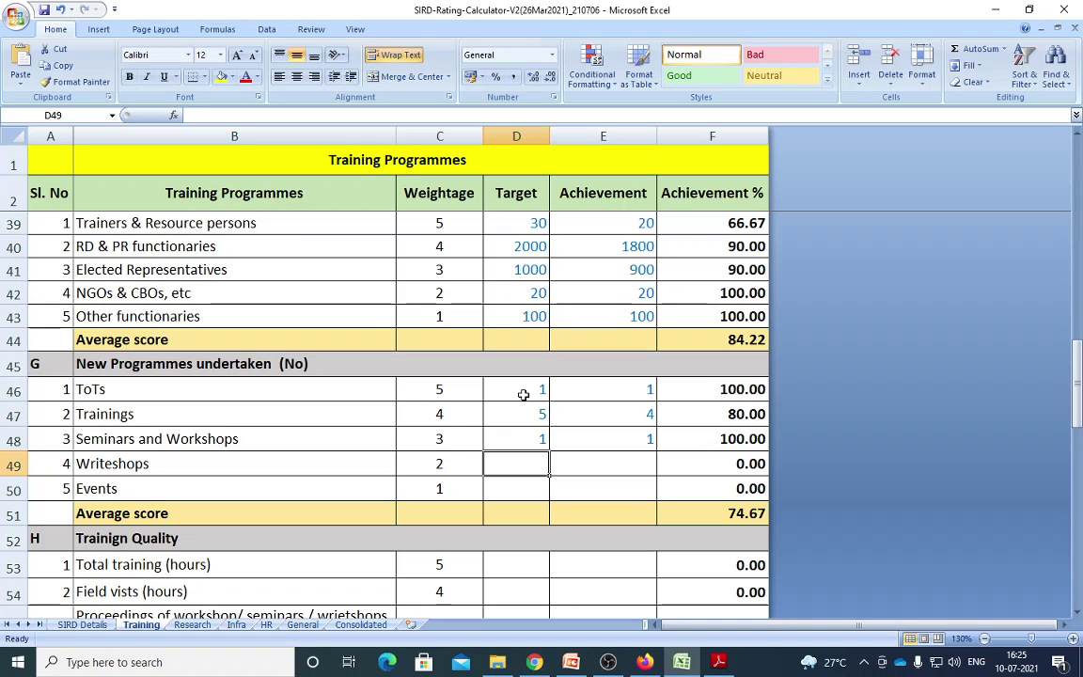
{"action": "type", "text": "1"}
{"action": "key", "text": "Tab"}
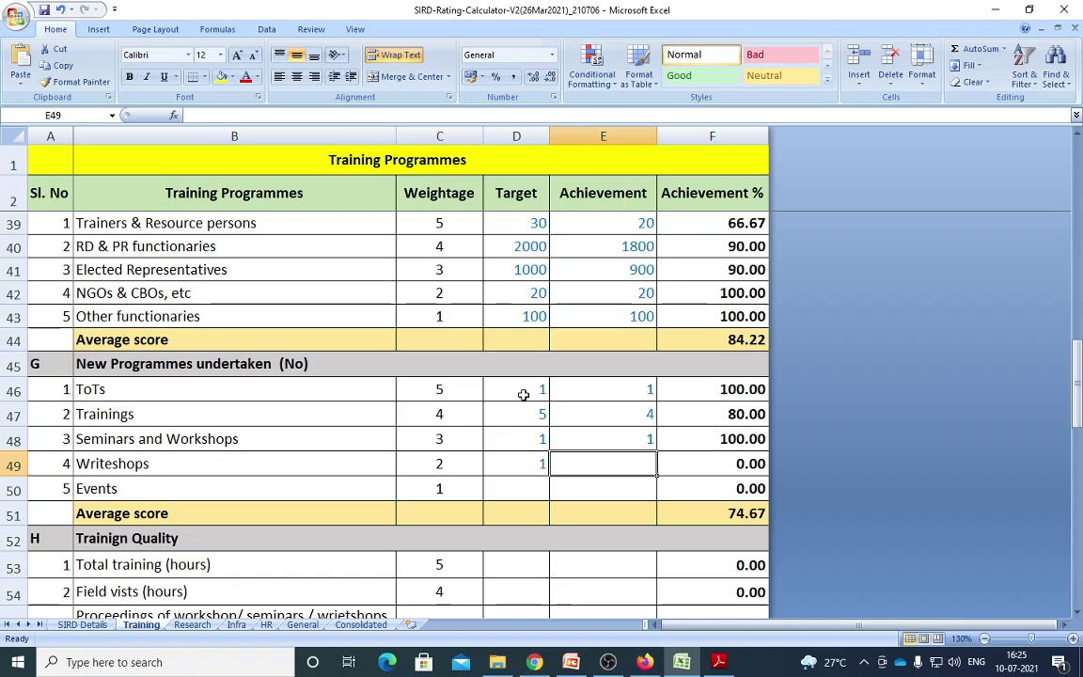
{"action": "type", "text": "1"}
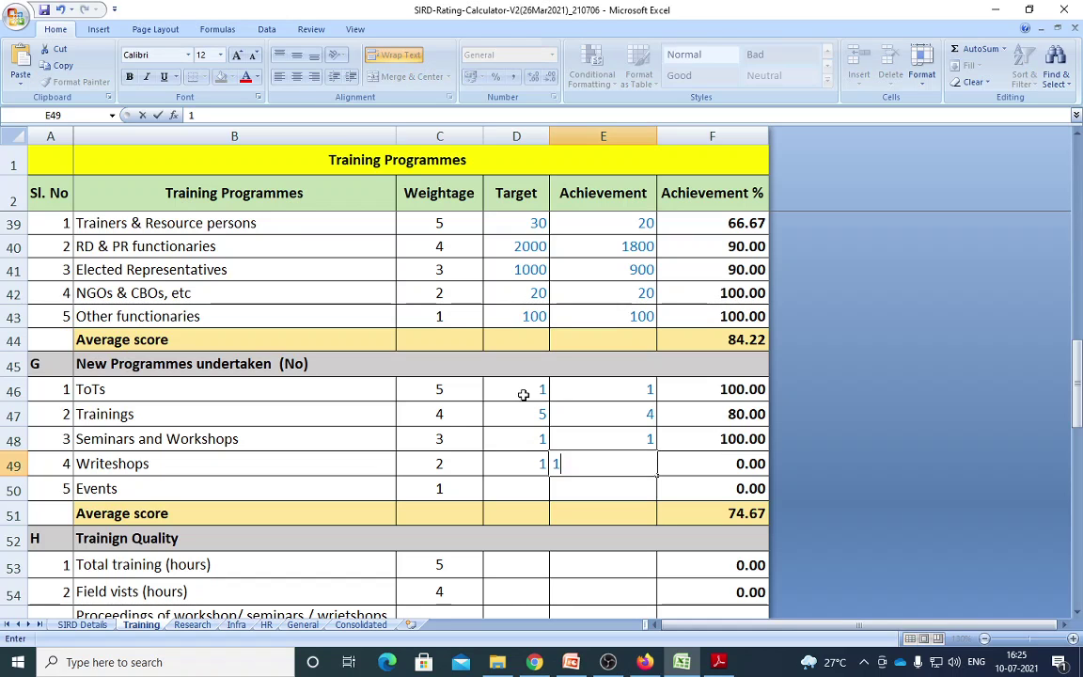
{"action": "key", "text": "Return"}
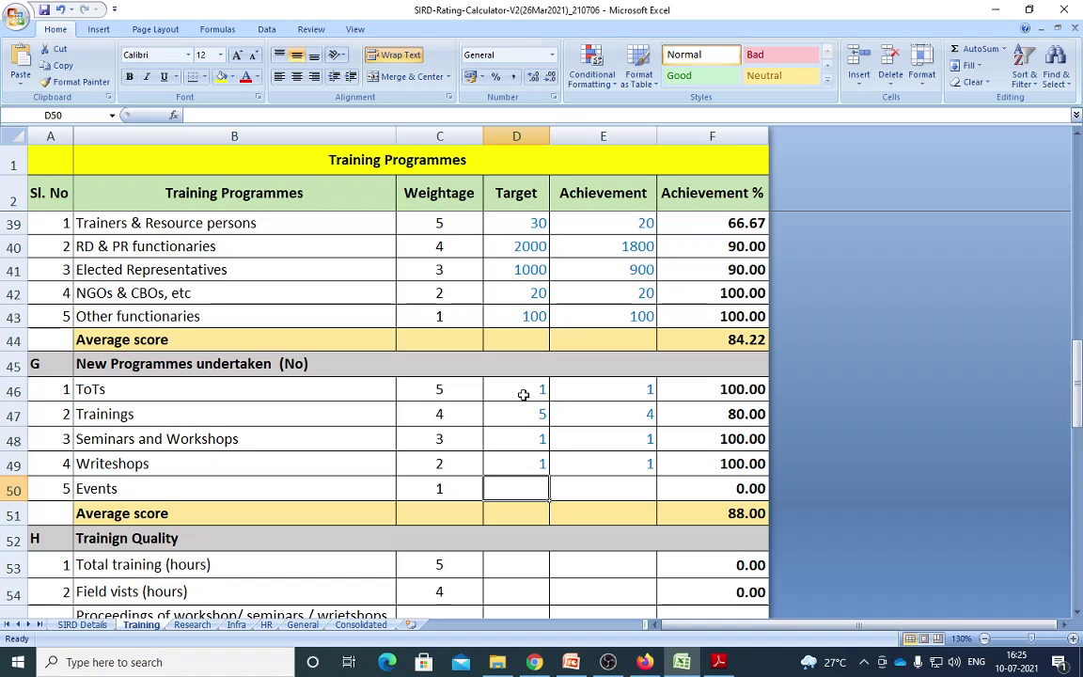
Enter a target of 1 and an achievement of 1 for Events in the new programmes section
{"action": "type", "text": "1"}
{"action": "key", "text": "Tab"}
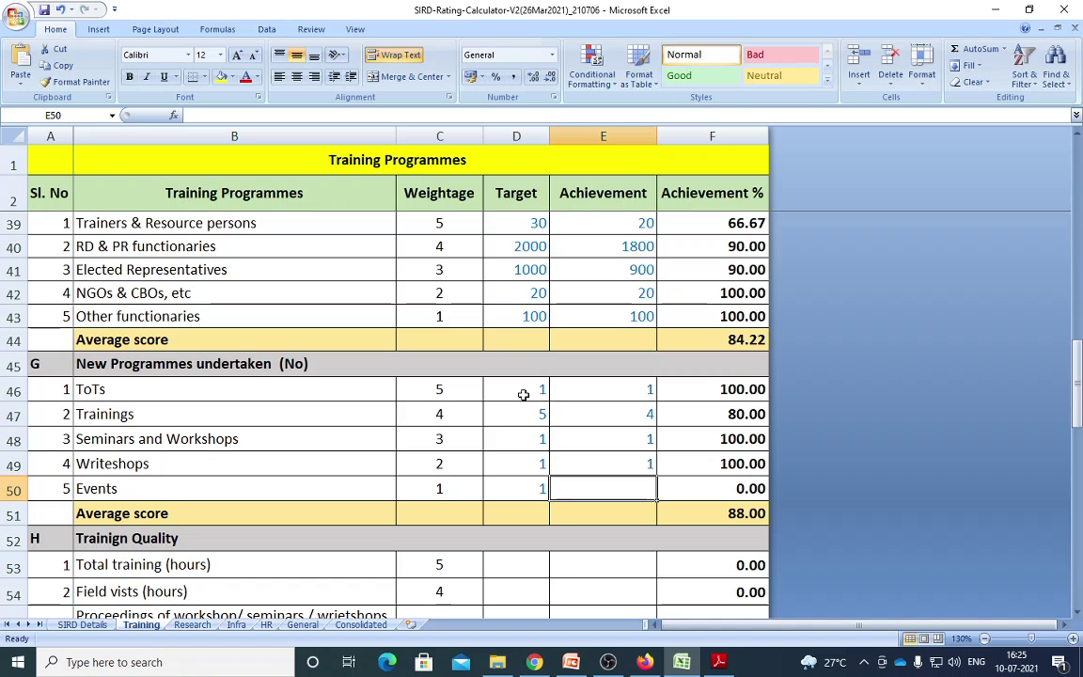
{"action": "type", "text": "1"}
{"action": "key", "text": "Tab"}
{"action": "key", "text": "Down"}
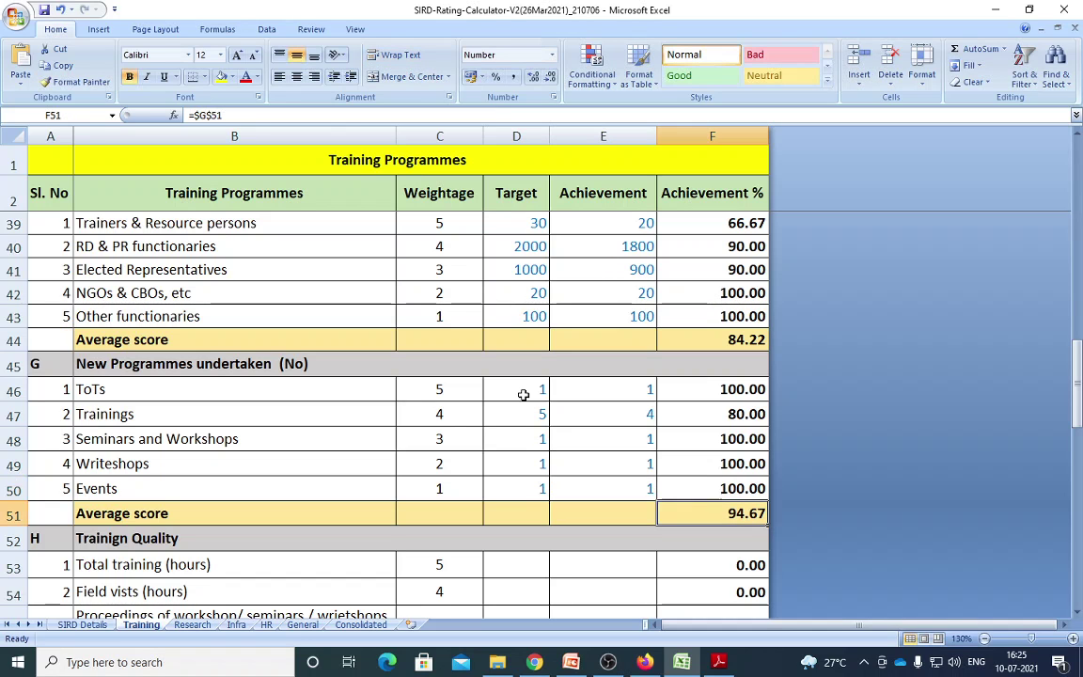
Enter a target of 600 and an achievement of 600 for Total training (hours) in the training quality section
{"action": "scroll", "coordinate": [522, 397], "scroll_direction": "down", "scroll_amount": 3}
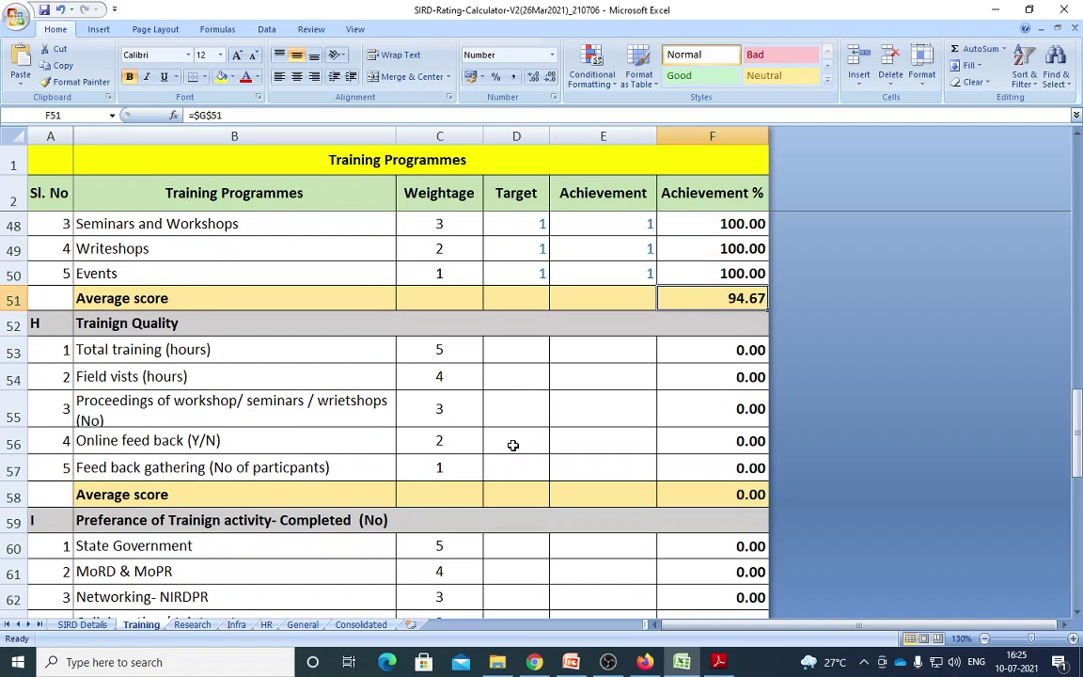
{"action": "left_click", "coordinate": [523, 358]}
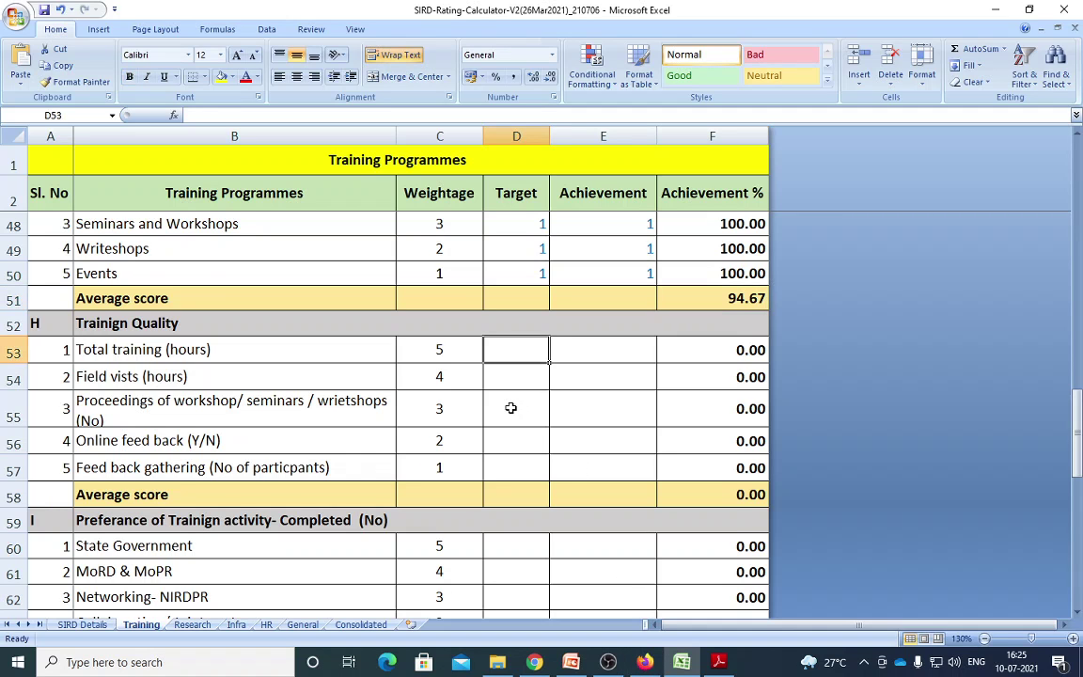
{"action": "scroll", "coordinate": [509, 406], "scroll_direction": "up", "scroll_amount": 2}
{"action": "scroll", "coordinate": [509, 408], "scroll_direction": "up", "scroll_amount": 9}
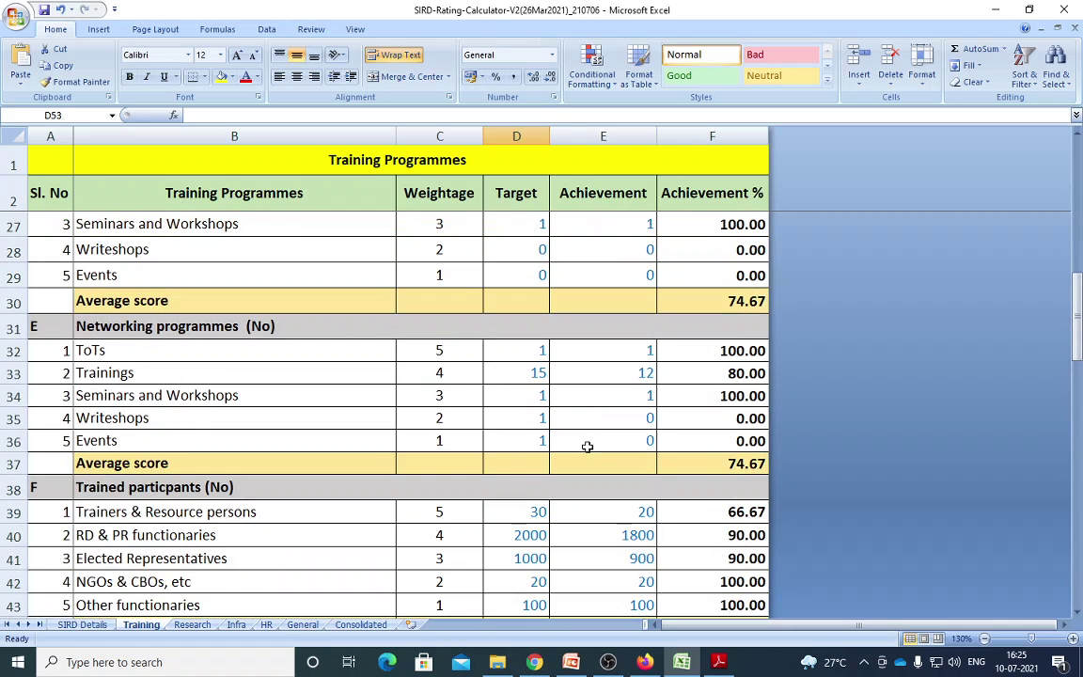
{"action": "scroll", "coordinate": [616, 508], "scroll_direction": "down", "scroll_amount": 7}
{"action": "scroll", "coordinate": [620, 478], "scroll_direction": "down", "scroll_amount": 3}
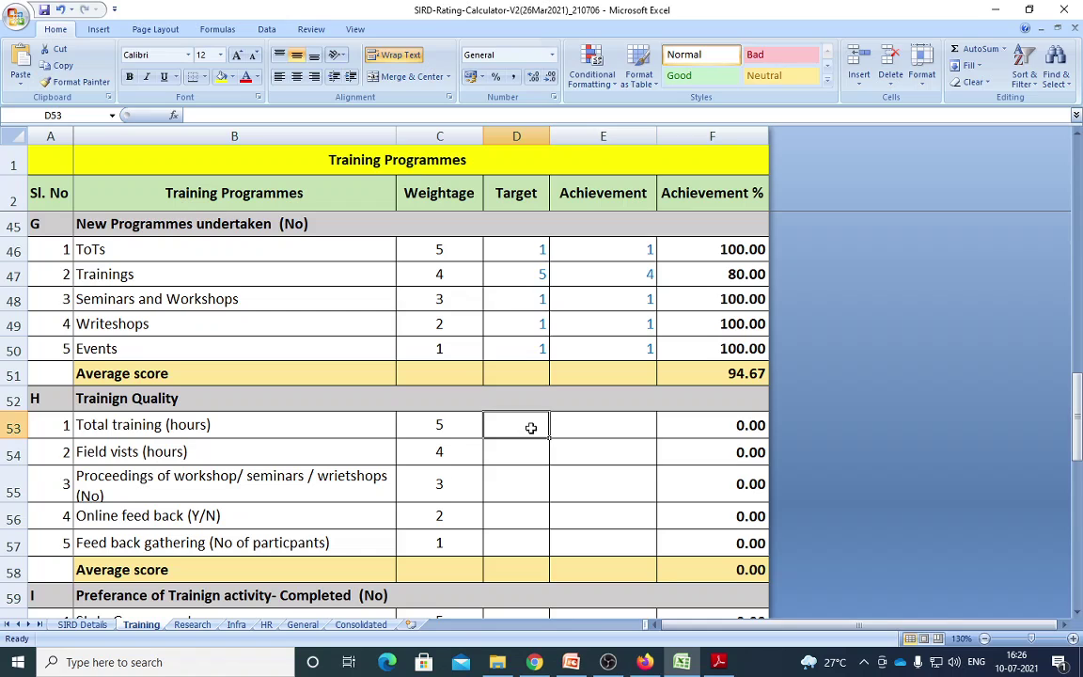
{"action": "type", "text": "600"}
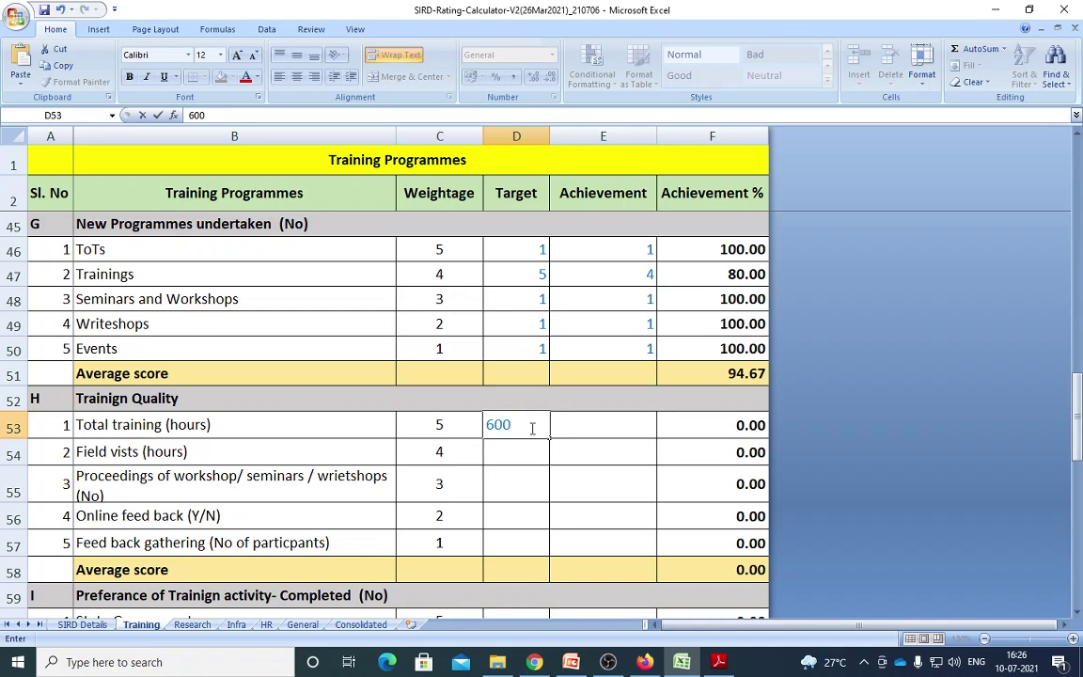
{"action": "key", "text": "Tab"}
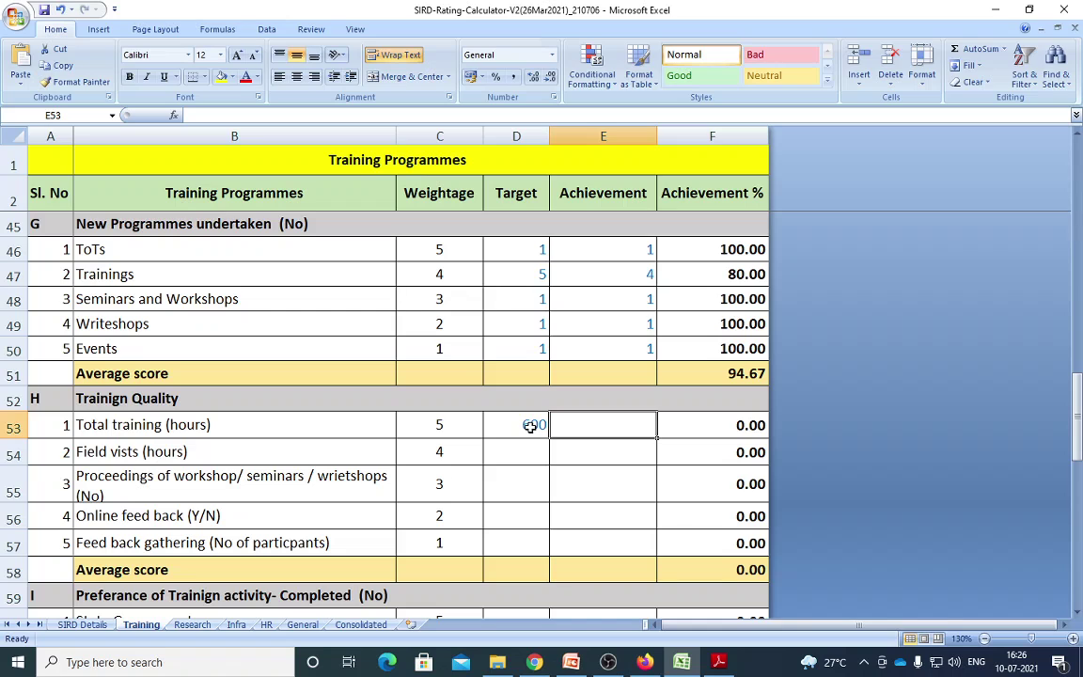
{"action": "type", "text": "600"}
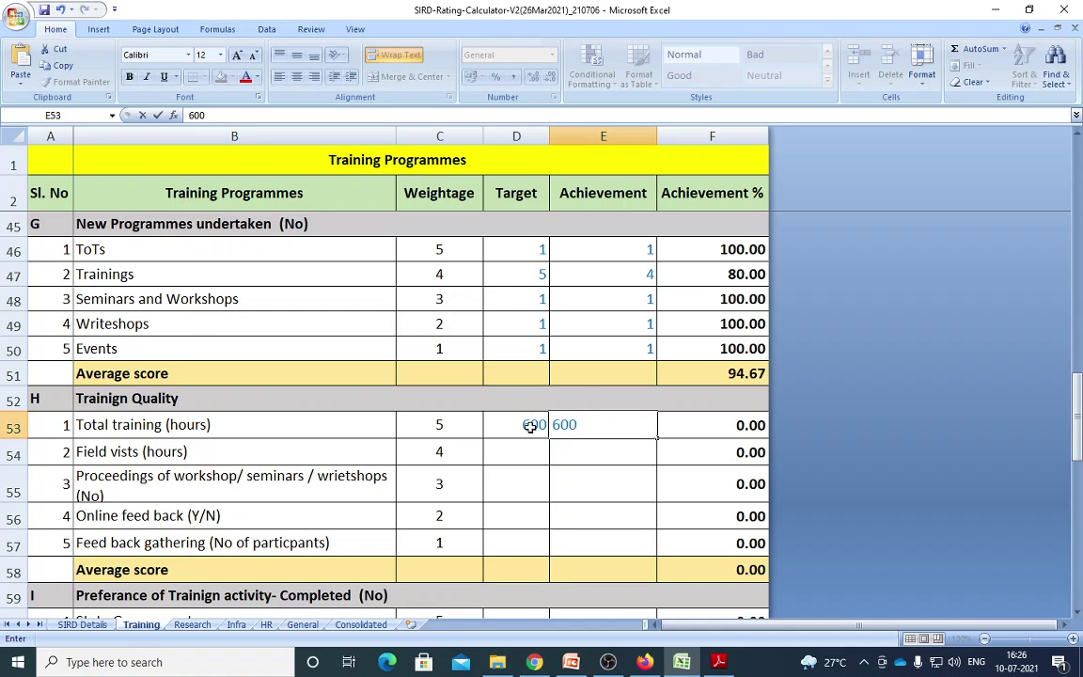
{"action": "key", "text": "Return"}
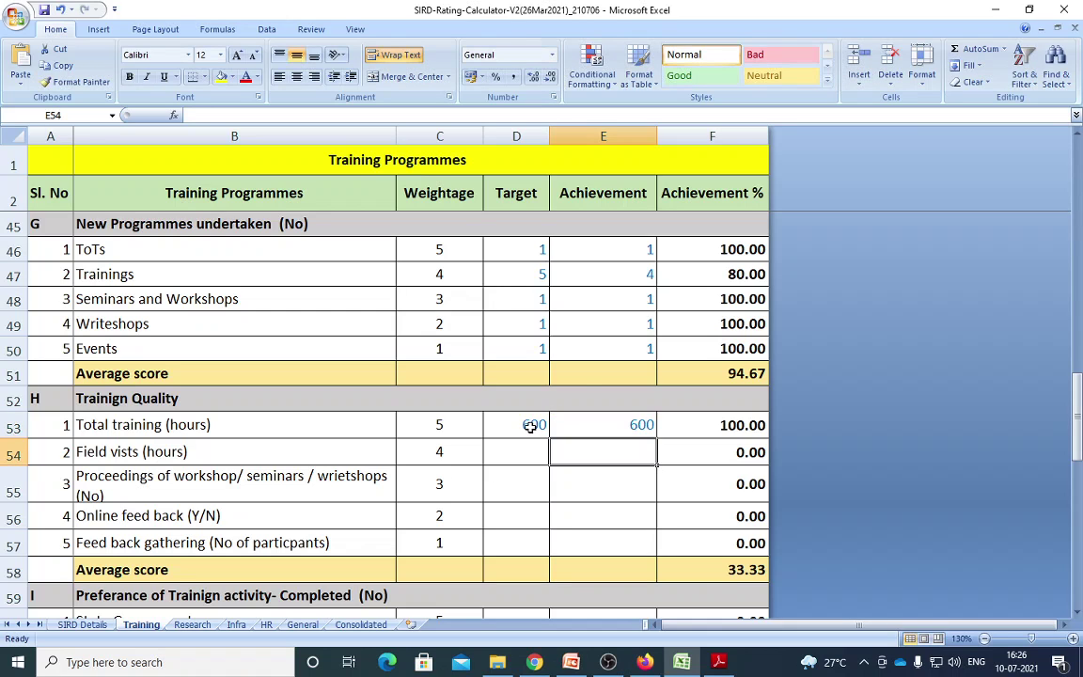
Enter a target of 50 and an achievement of 50 for field visits (hours) in the training quality section
{"action": "key", "text": "Left"}
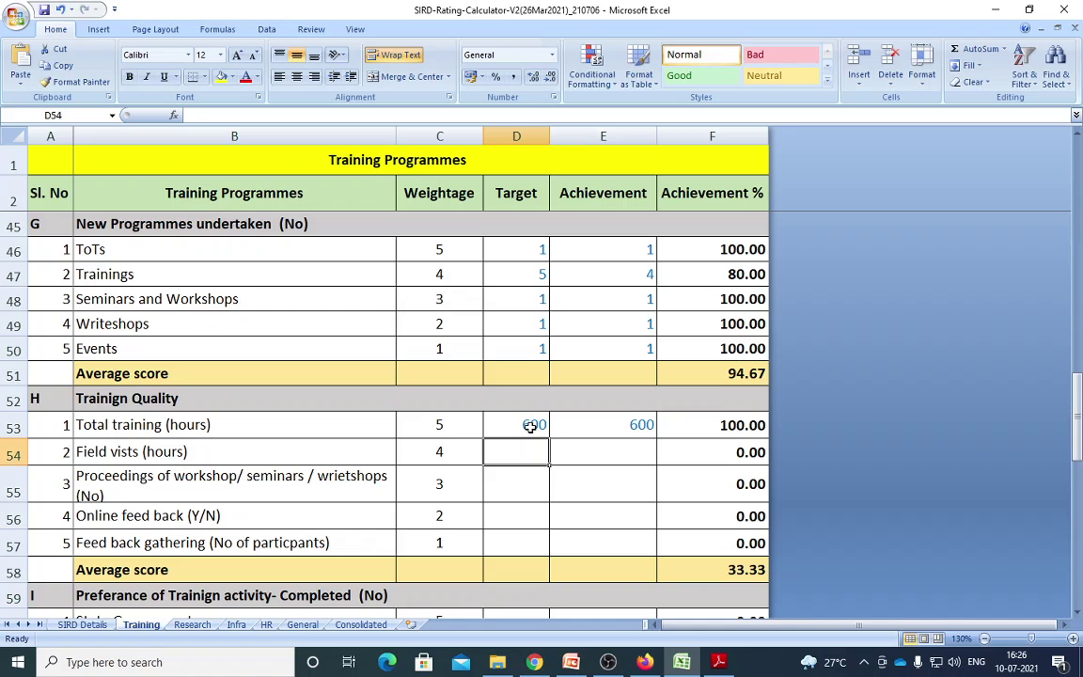
{"action": "type", "text": "50"}
{"action": "key", "text": "Right"}
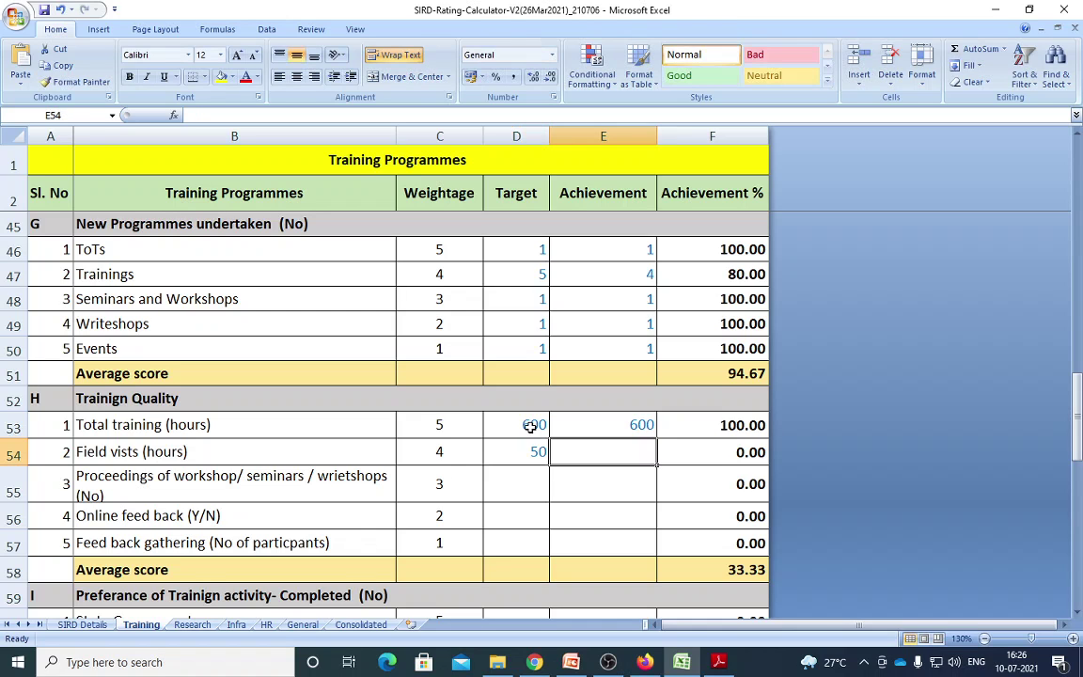
{"action": "type", "text": "50"}
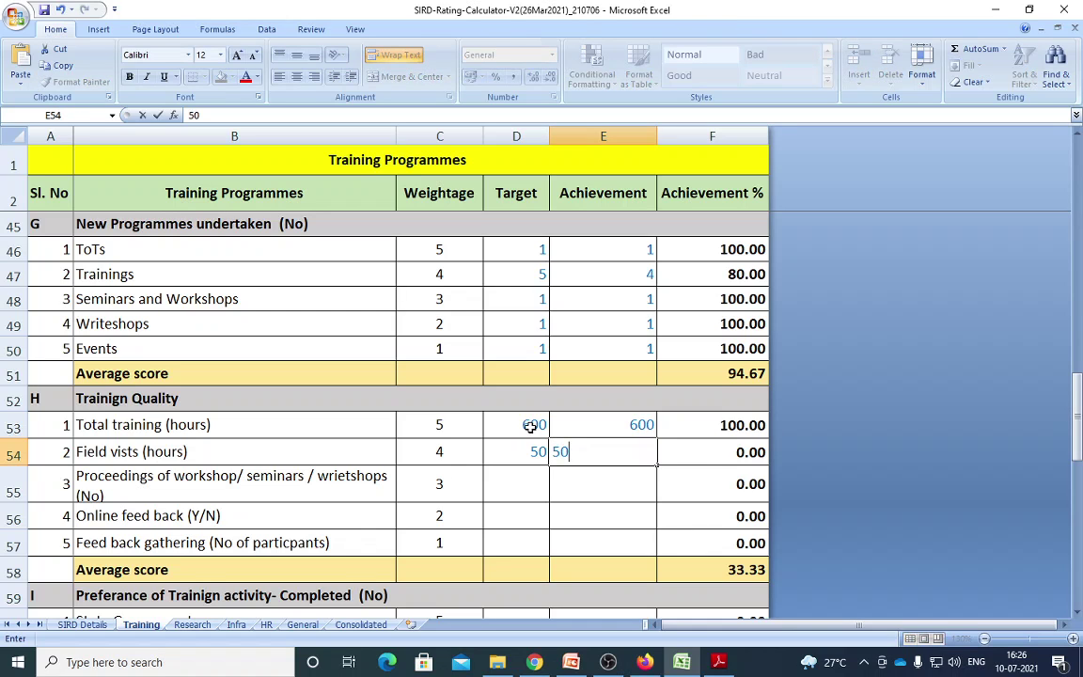
{"action": "key", "text": "Return"}
{"action": "key", "text": "Left"}
{"action": "key", "text": "Up"}
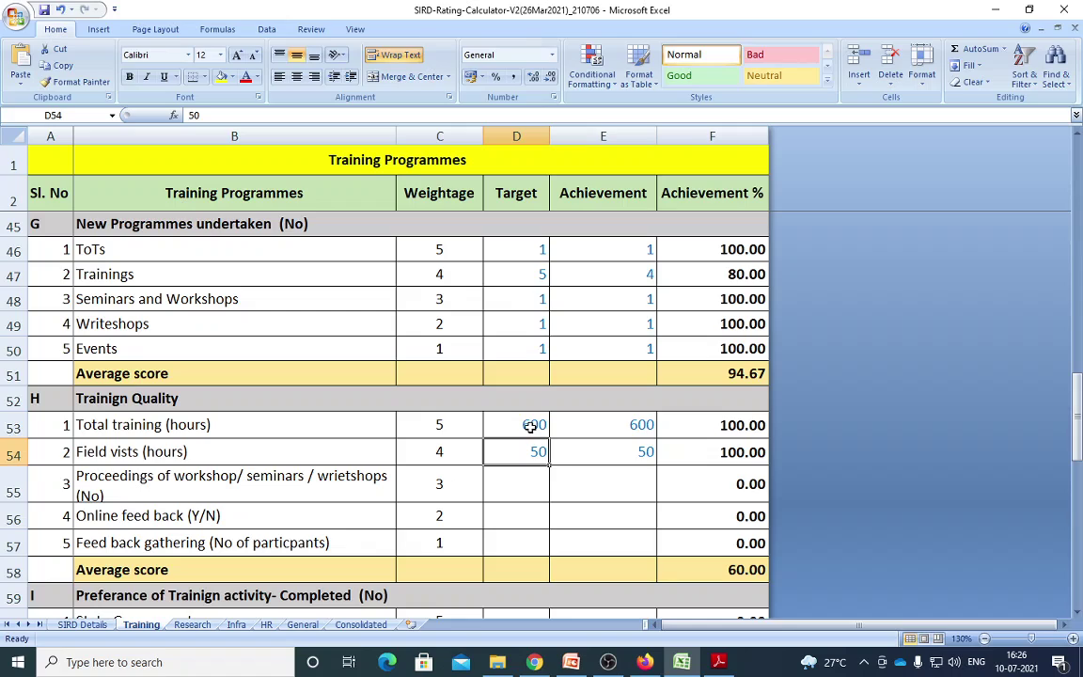
Switch to the SIRD Grading report in Adobe Reader and examine the Training Quality definition of proceedings drafted for seminars, workshops and writeshops
{"action": "key", "text": "Down"}
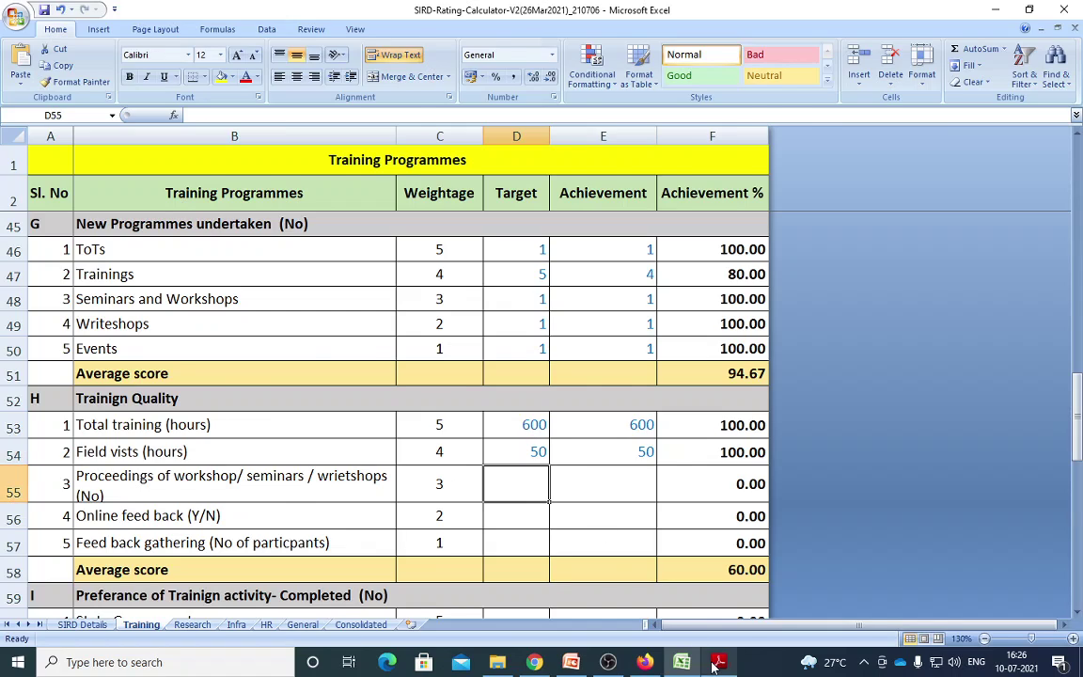
{"action": "key", "text": "alt+Tab"}
{"action": "scroll", "coordinate": [425, 452], "scroll_direction": "down", "scroll_amount": 3}
{"action": "scroll", "coordinate": [425, 452], "scroll_direction": "down", "scroll_amount": 10}
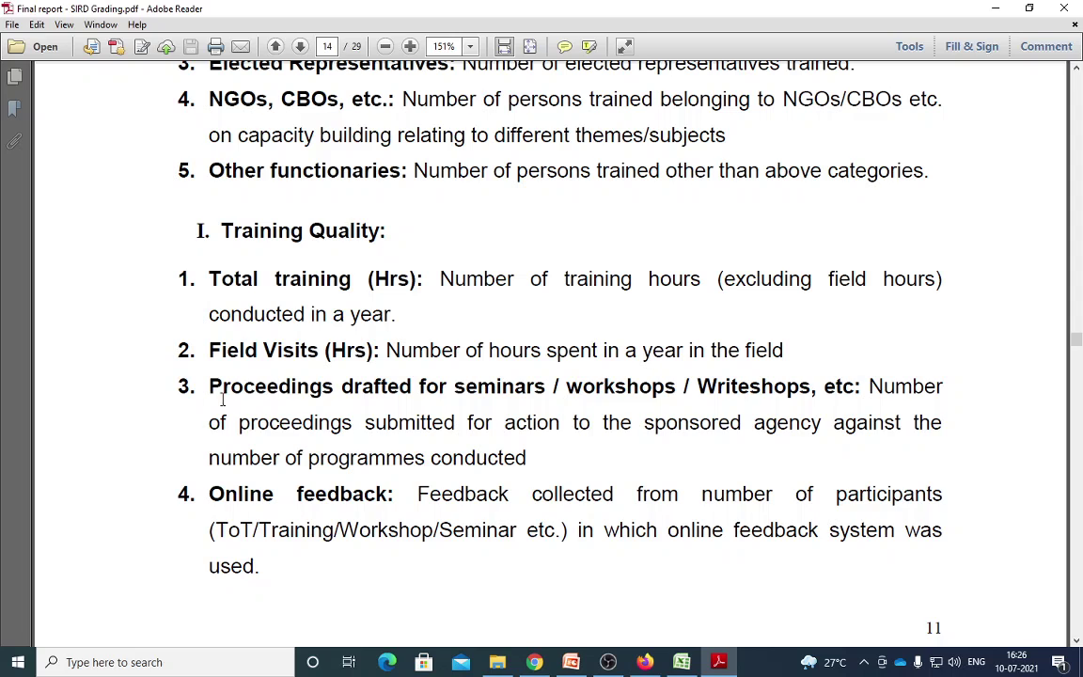
{"action": "left_click_drag", "start_coordinate": [456, 388], "coordinate": [675, 389]}
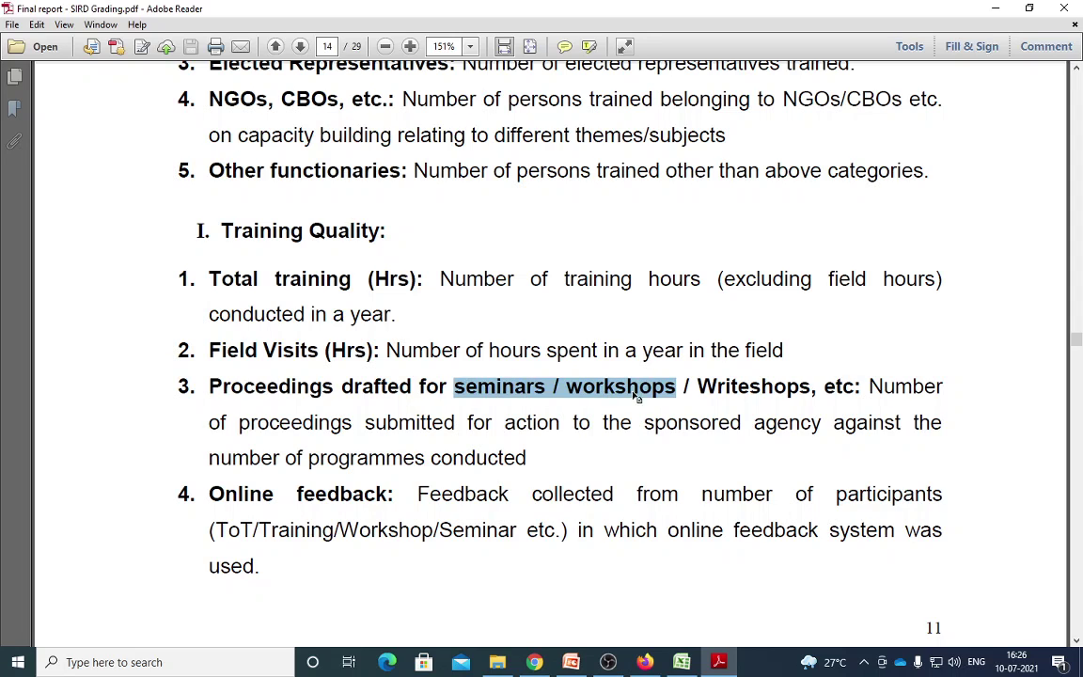
{"action": "left_click", "coordinate": [799, 399]}
{"action": "left_click_drag", "start_coordinate": [279, 423], "coordinate": [496, 431]}
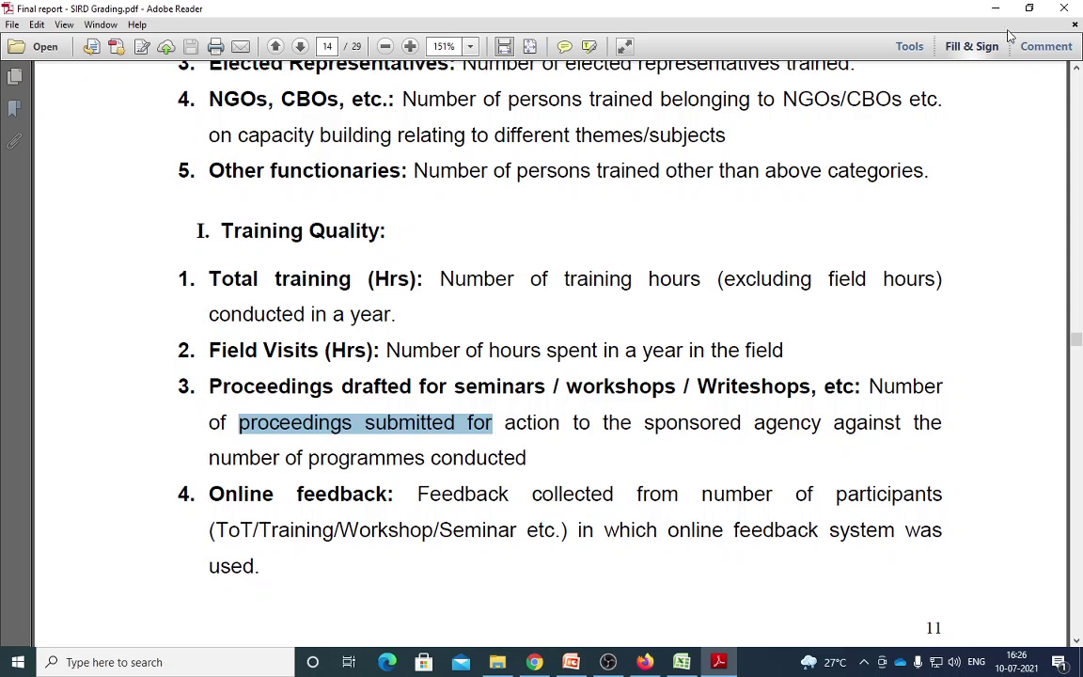
Return to the Training sheet in Excel and review the new-programme targets for Seminars and Workshops, Writeshops and Events
{"action": "key", "text": "alt+Tab"}
{"action": "scroll", "coordinate": [211, 484], "scroll_direction": "up", "scroll_amount": 1}
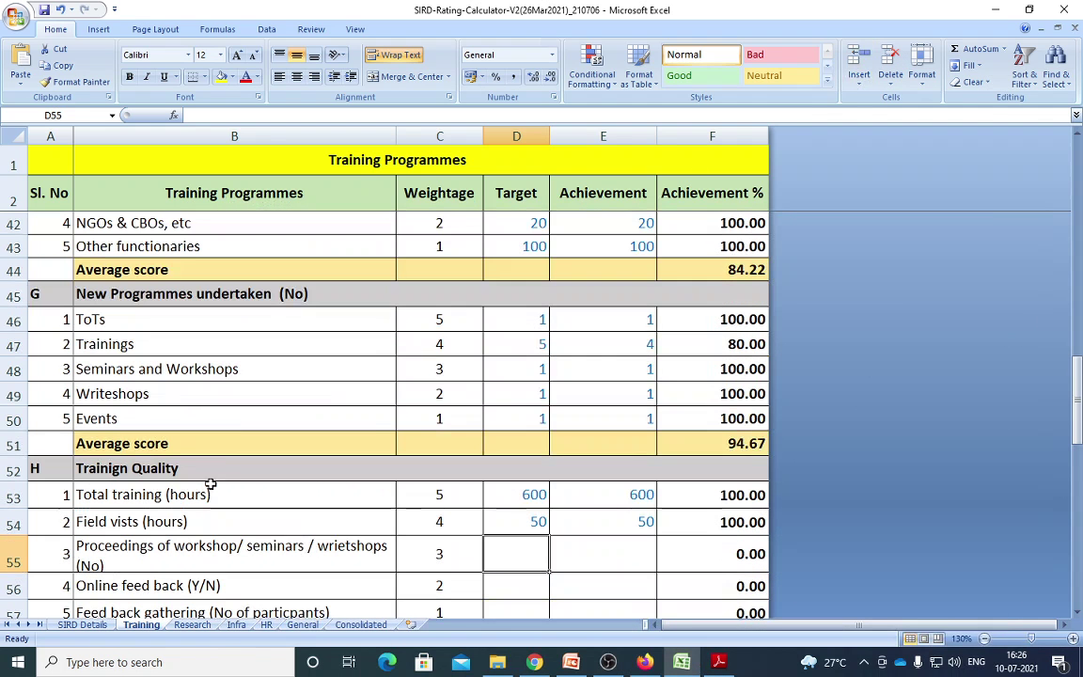
{"action": "left_click", "coordinate": [214, 397]}
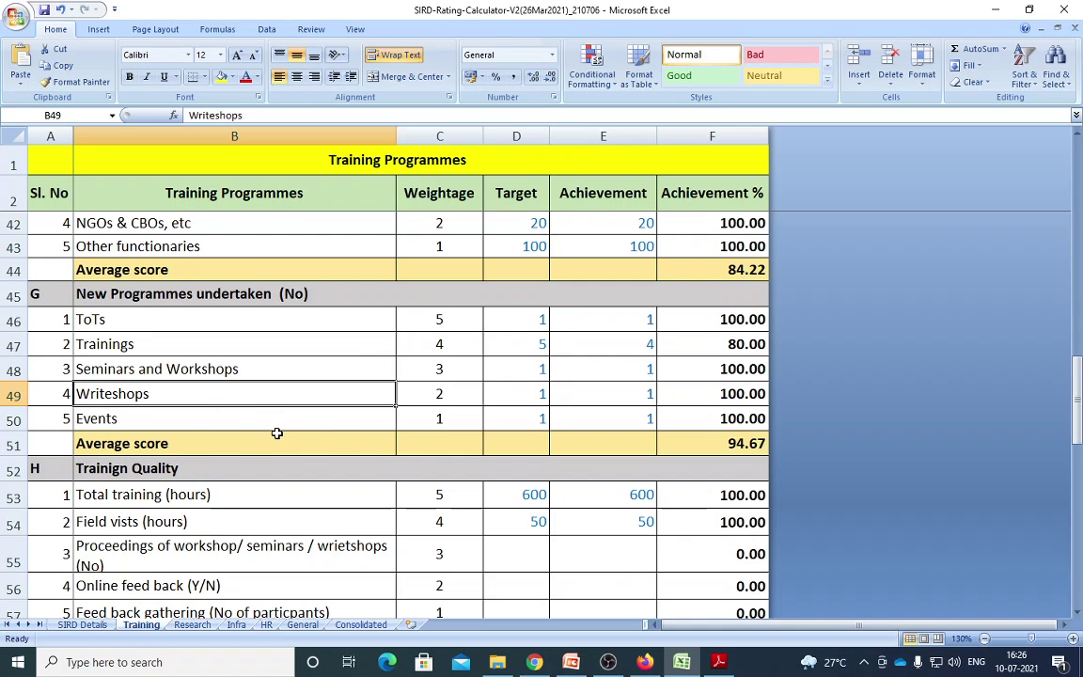
{"action": "left_click", "coordinate": [453, 369]}
{"action": "left_click", "coordinate": [514, 370]}
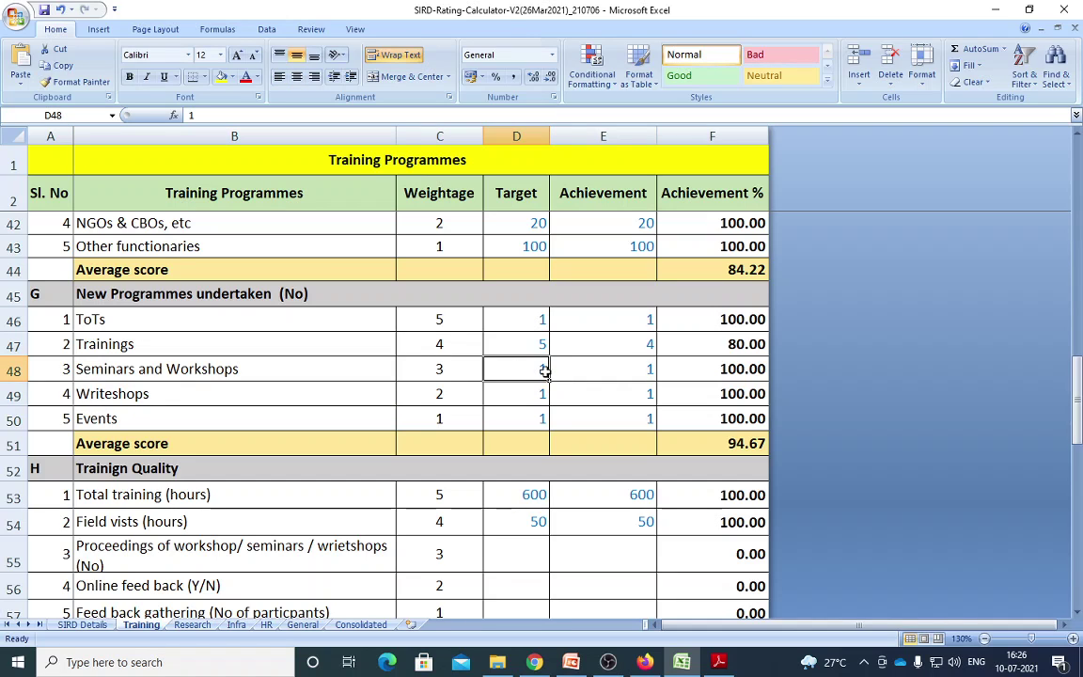
{"action": "left_click", "coordinate": [529, 394]}
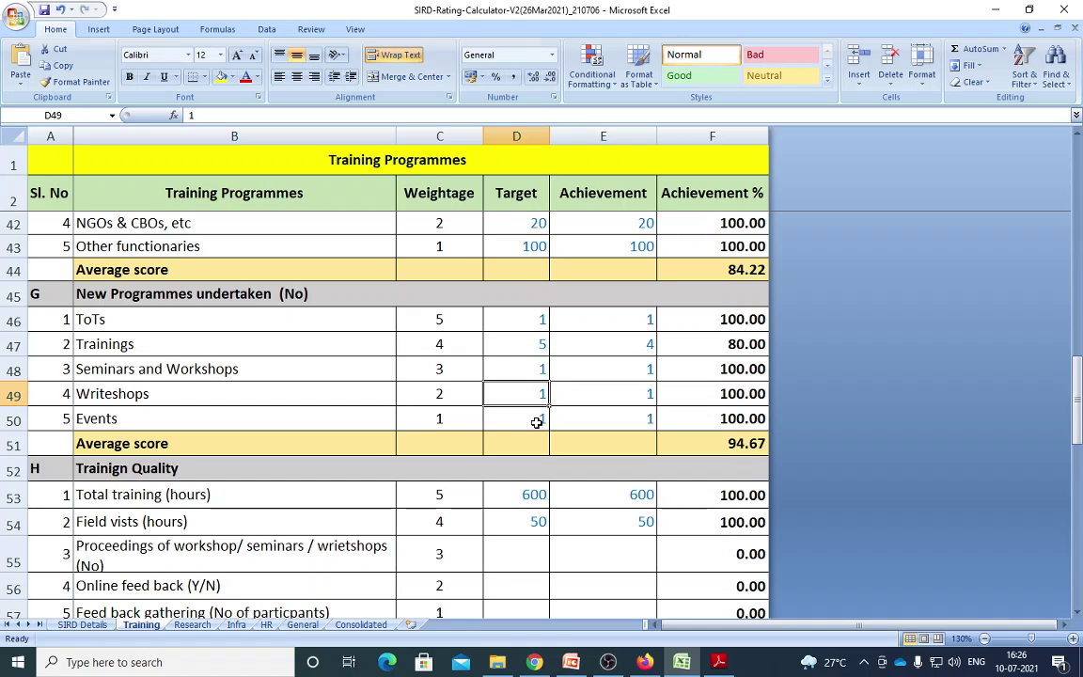
{"action": "left_click", "coordinate": [536, 420]}
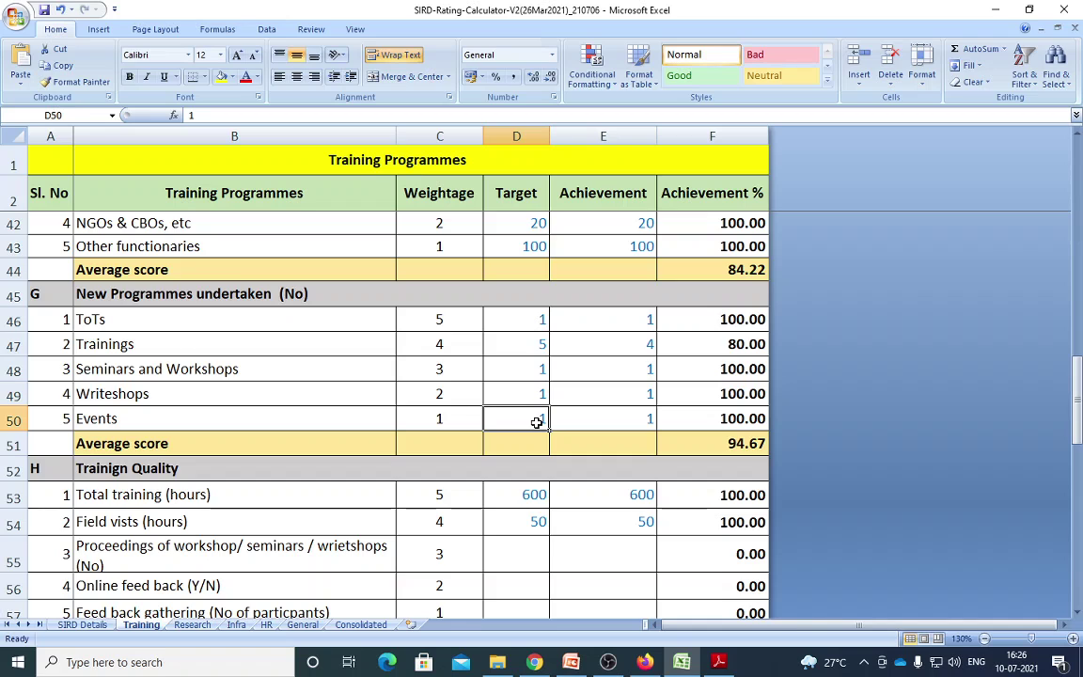
{"action": "scroll", "coordinate": [536, 422], "scroll_direction": "down", "scroll_amount": 1}
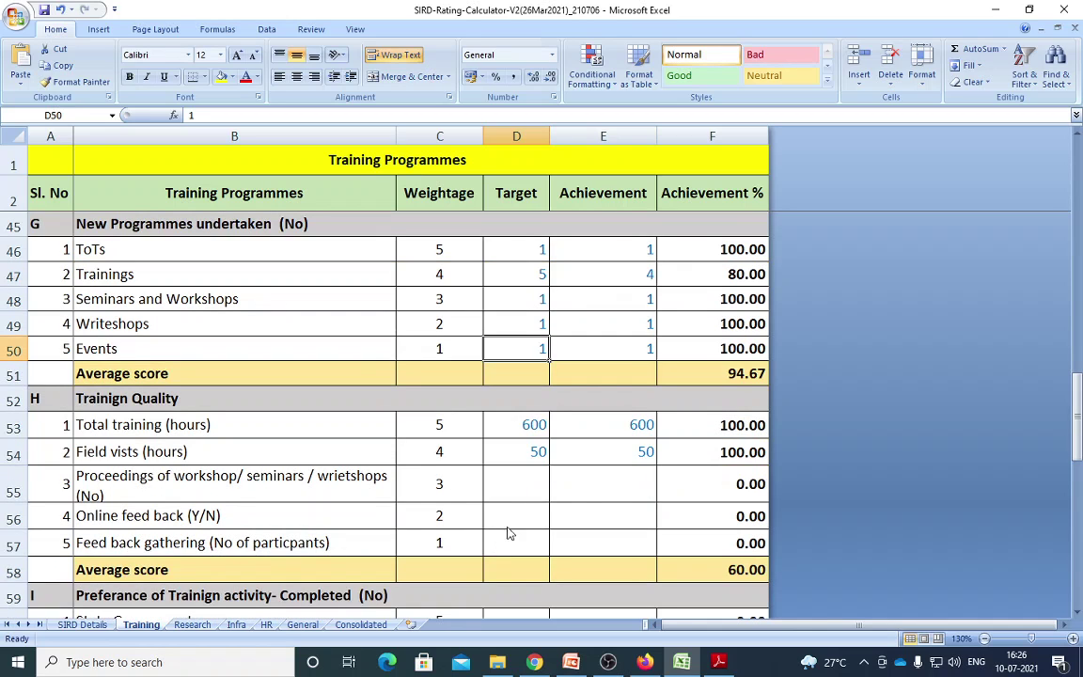
Enter a target of 3 and an achievement of 2 for workshop, seminar and writeshop proceedings in the training quality section
{"action": "left_click", "coordinate": [529, 491]}
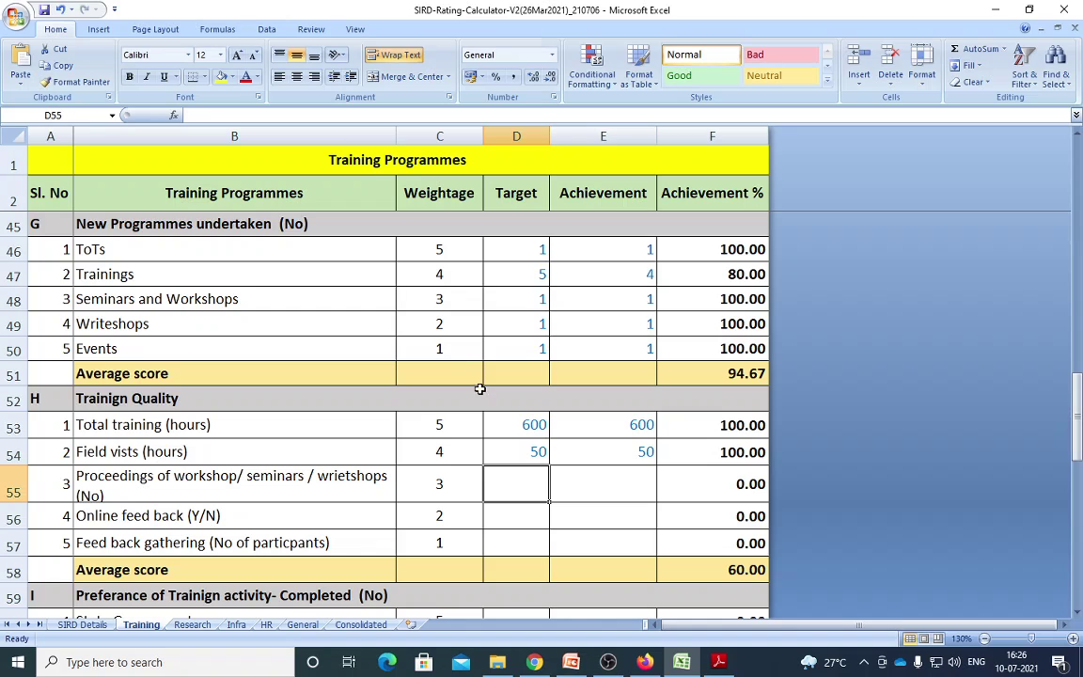
{"action": "type", "text": "3"}
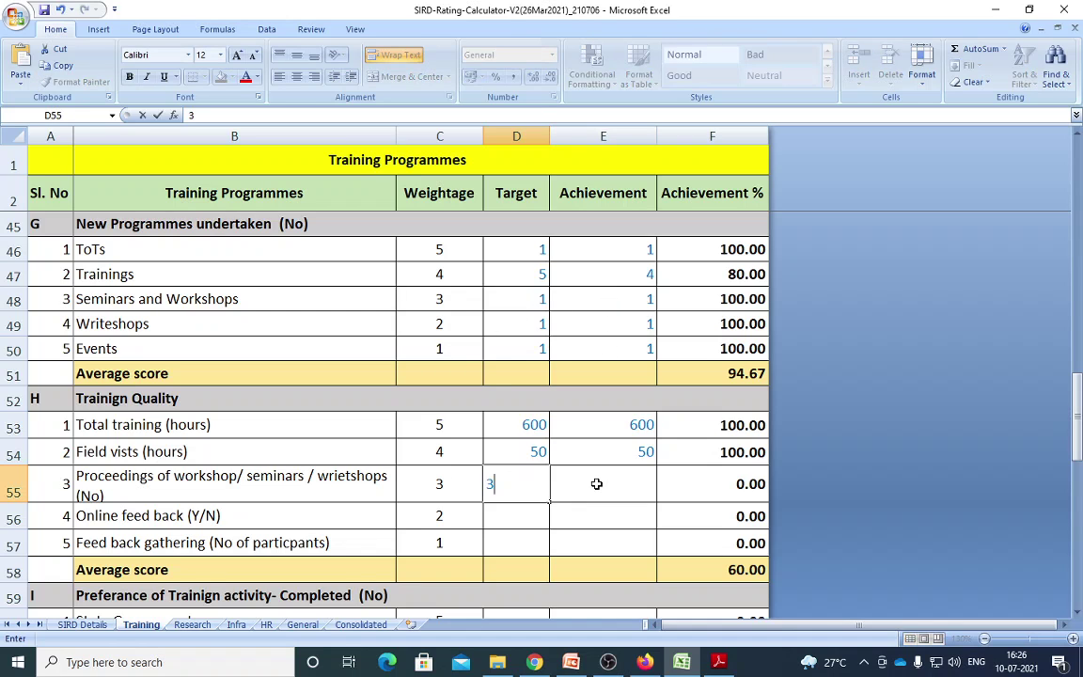
{"action": "left_click", "coordinate": [556, 483]}
{"action": "left_click", "coordinate": [540, 483]}
{"action": "left_click", "coordinate": [616, 490]}
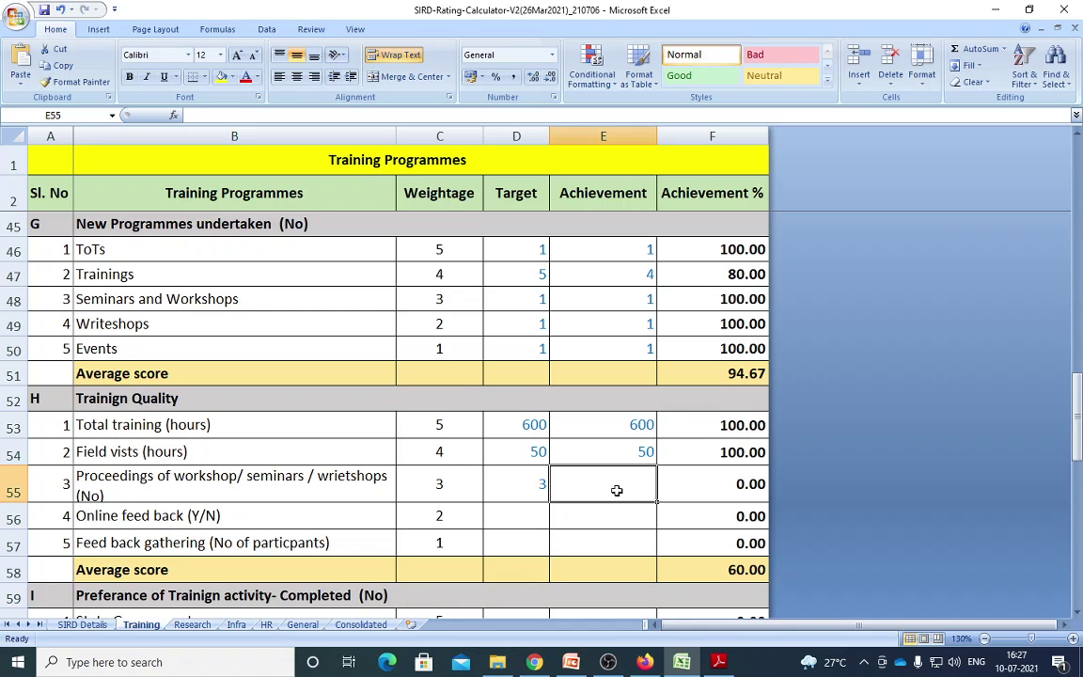
{"action": "type", "text": "3"}
{"action": "key", "text": "Return"}
{"action": "left_click", "coordinate": [615, 488]}
{"action": "type", "text": "2"}
{"action": "key", "text": "Return"}
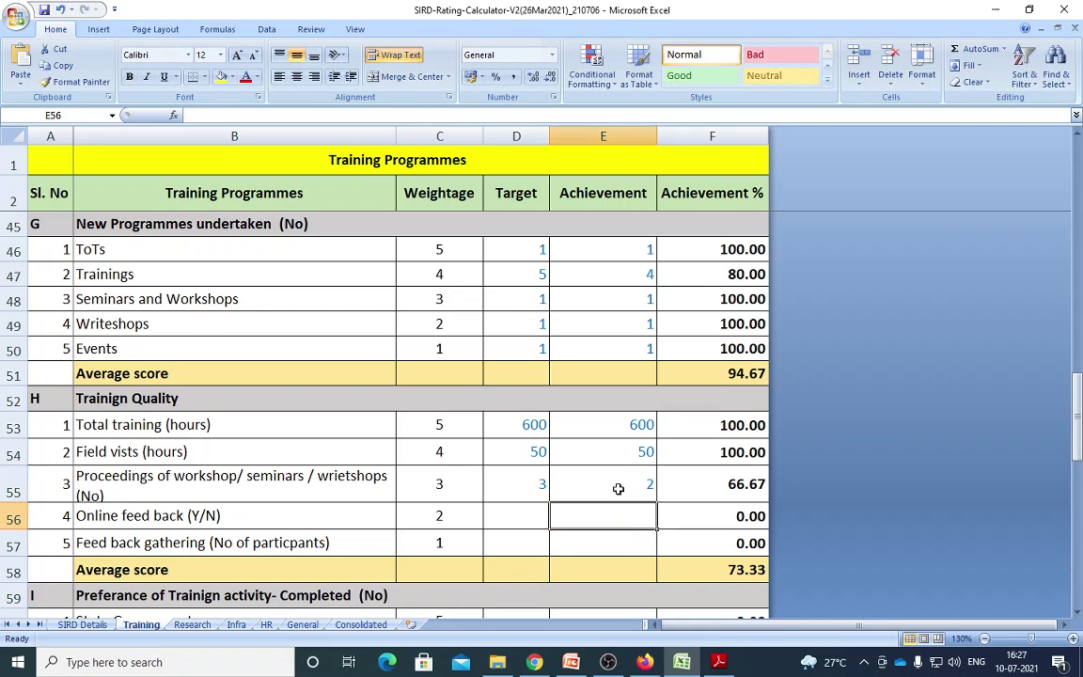
{"action": "left_click", "coordinate": [620, 479]}
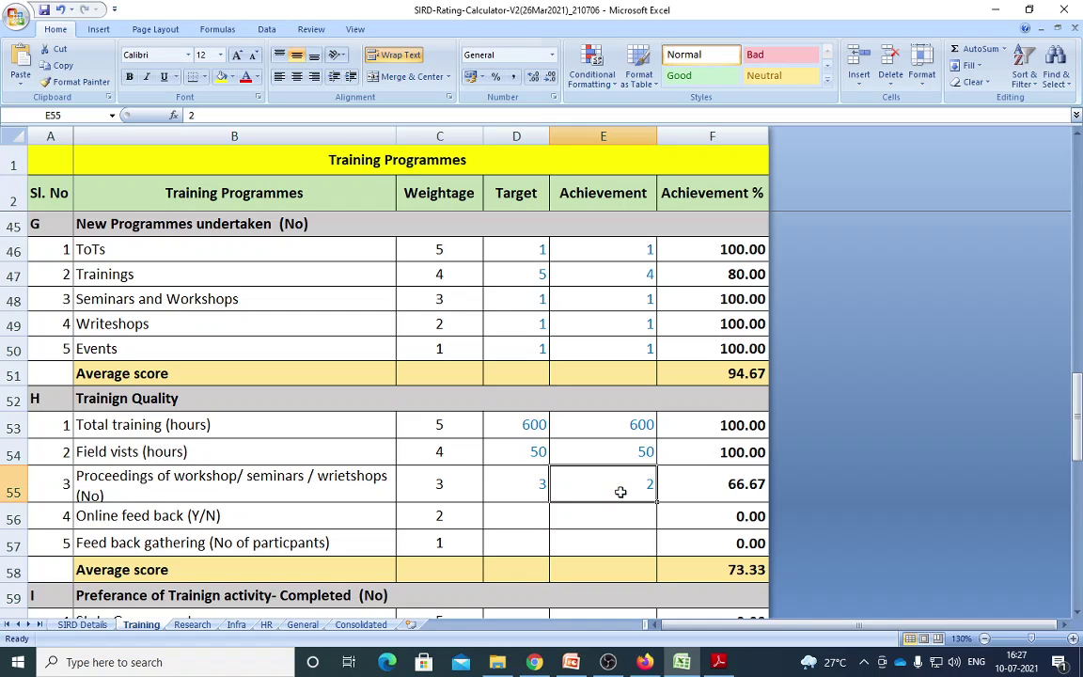
Sum the achievement figures of the five trained-participant categories to work out the online feedback target
{"action": "left_click", "coordinate": [530, 517]}
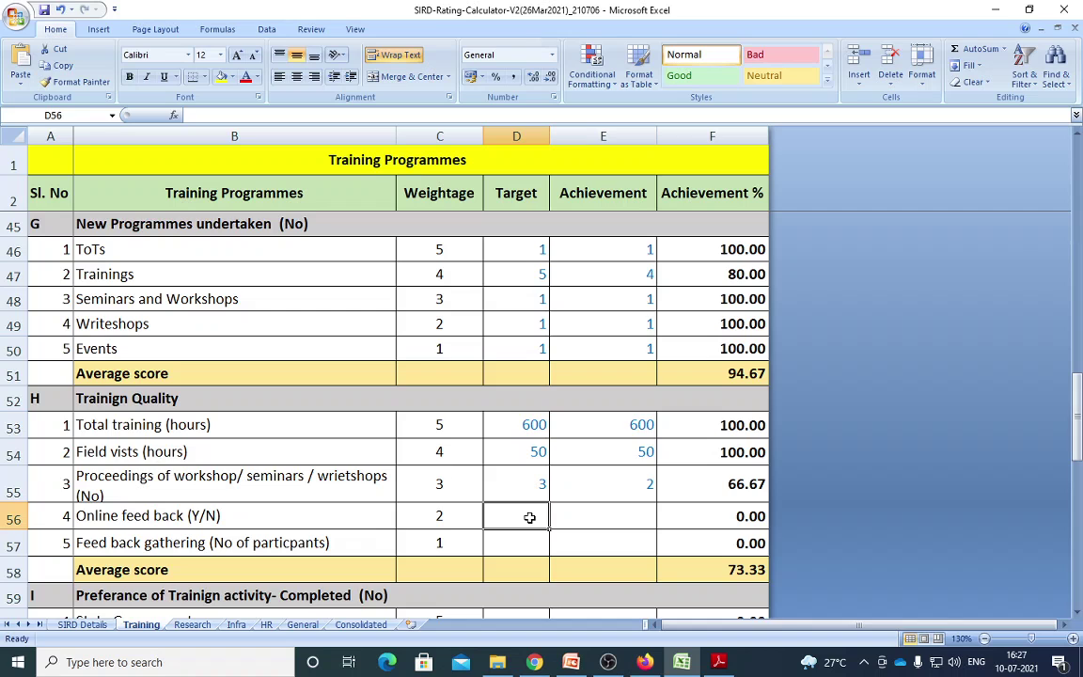
{"action": "scroll", "coordinate": [529, 517], "scroll_direction": "up", "scroll_amount": 5}
{"action": "scroll", "coordinate": [532, 510], "scroll_direction": "down", "scroll_amount": 1}
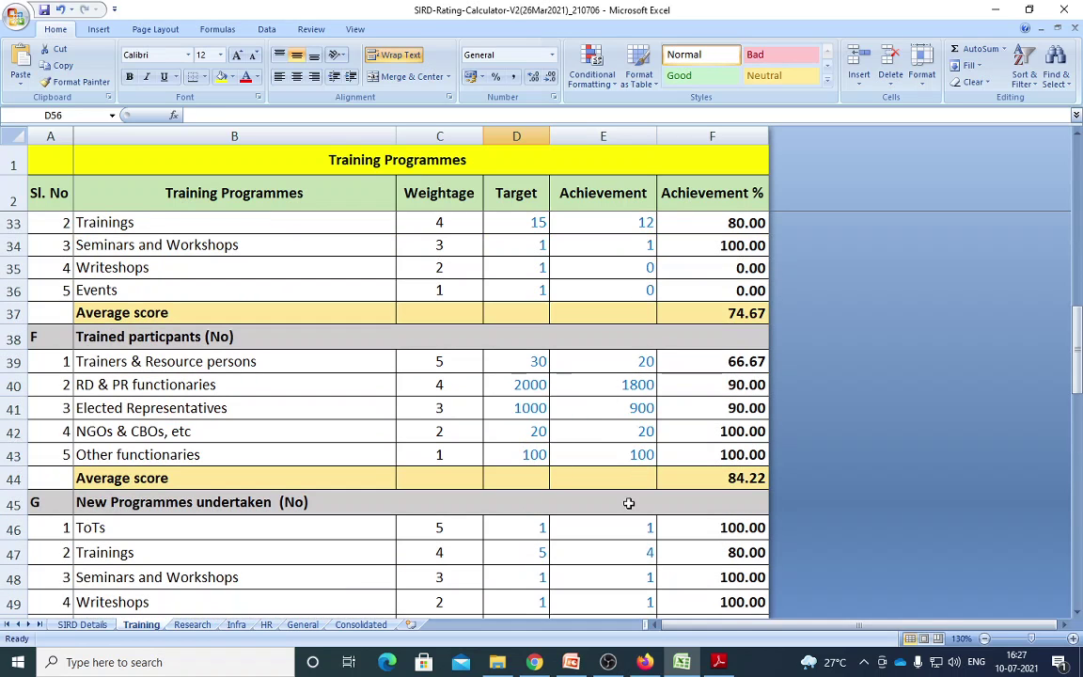
{"action": "left_click", "coordinate": [632, 385]}
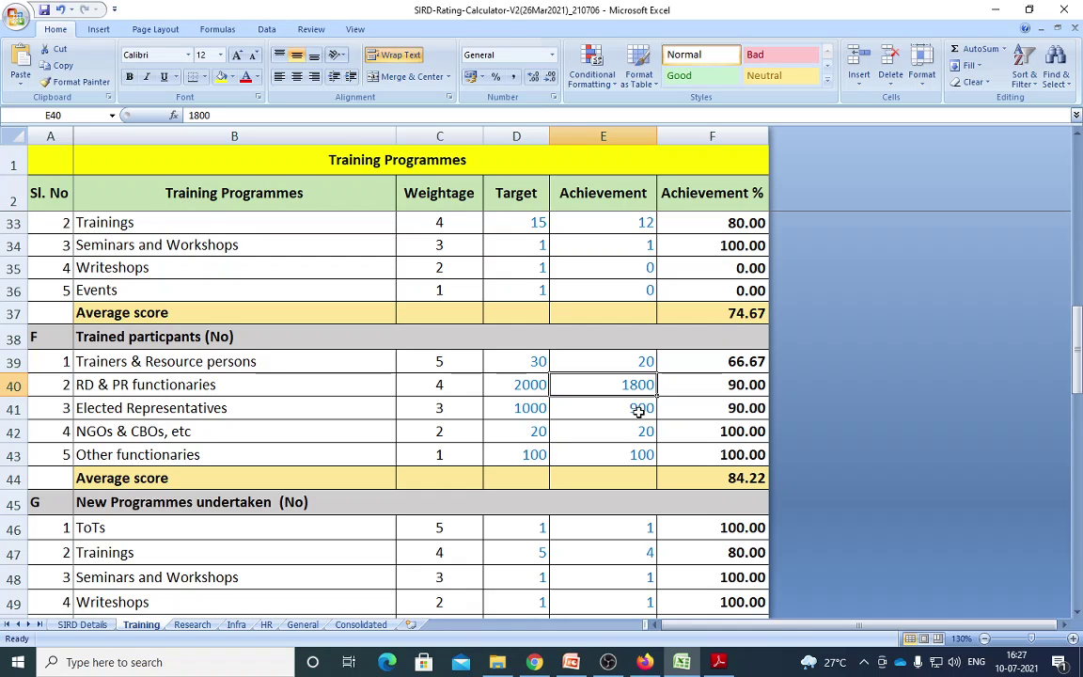
{"action": "left_click", "coordinate": [638, 410]}
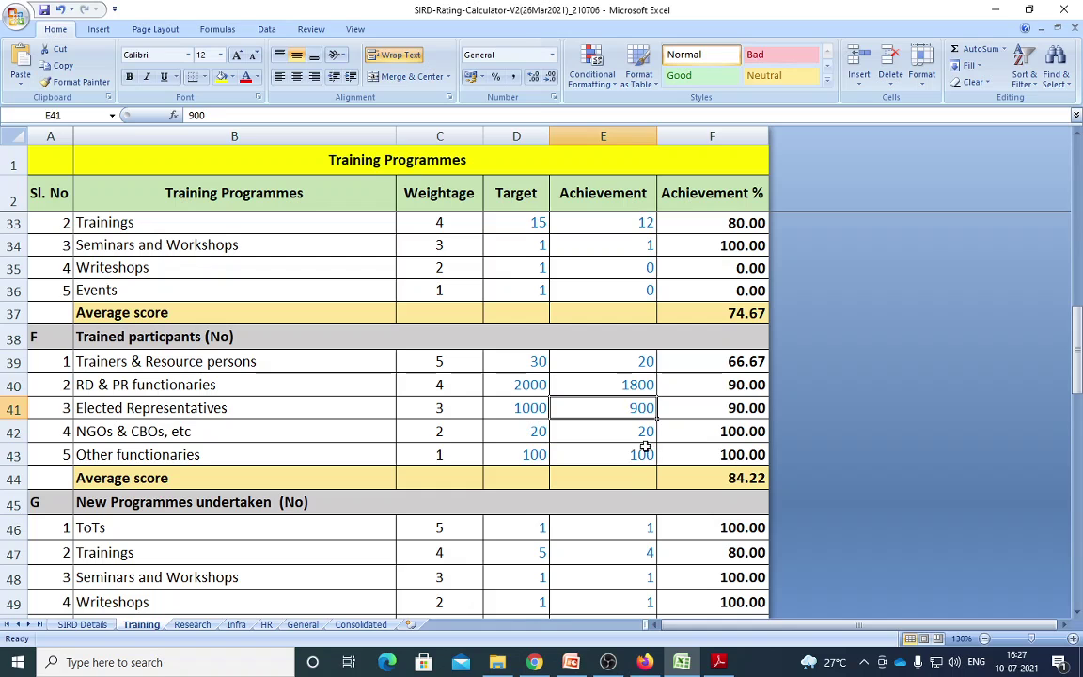
{"action": "left_click_drag", "start_coordinate": [636, 361], "coordinate": [638, 453]}
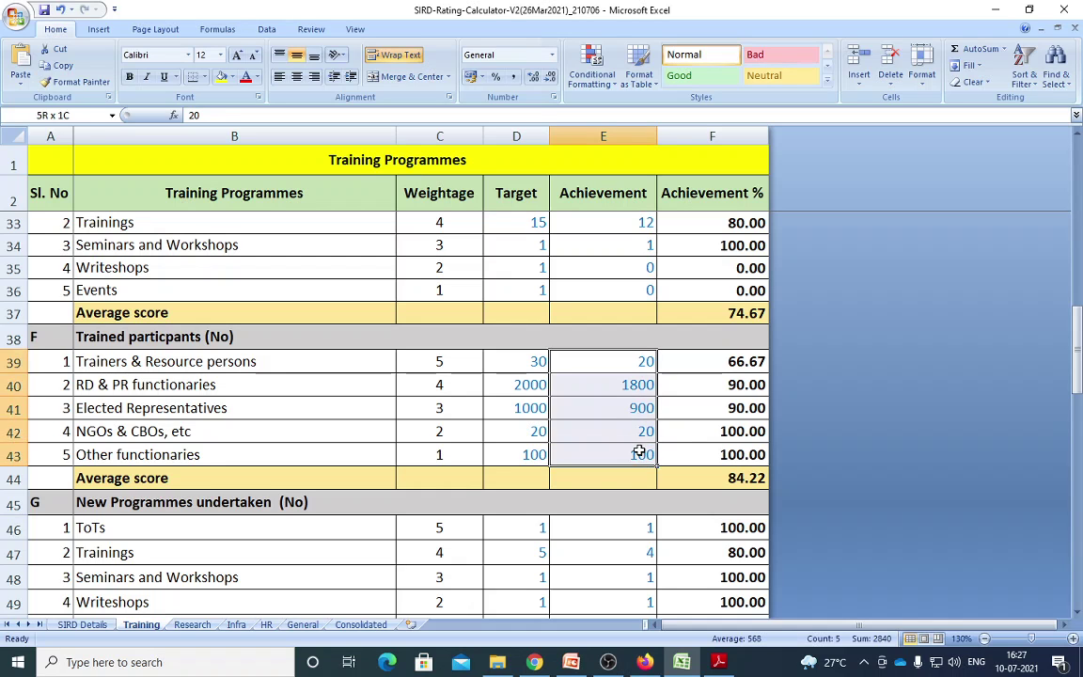
{"action": "scroll", "coordinate": [619, 513], "scroll_direction": "down", "scroll_amount": 4}
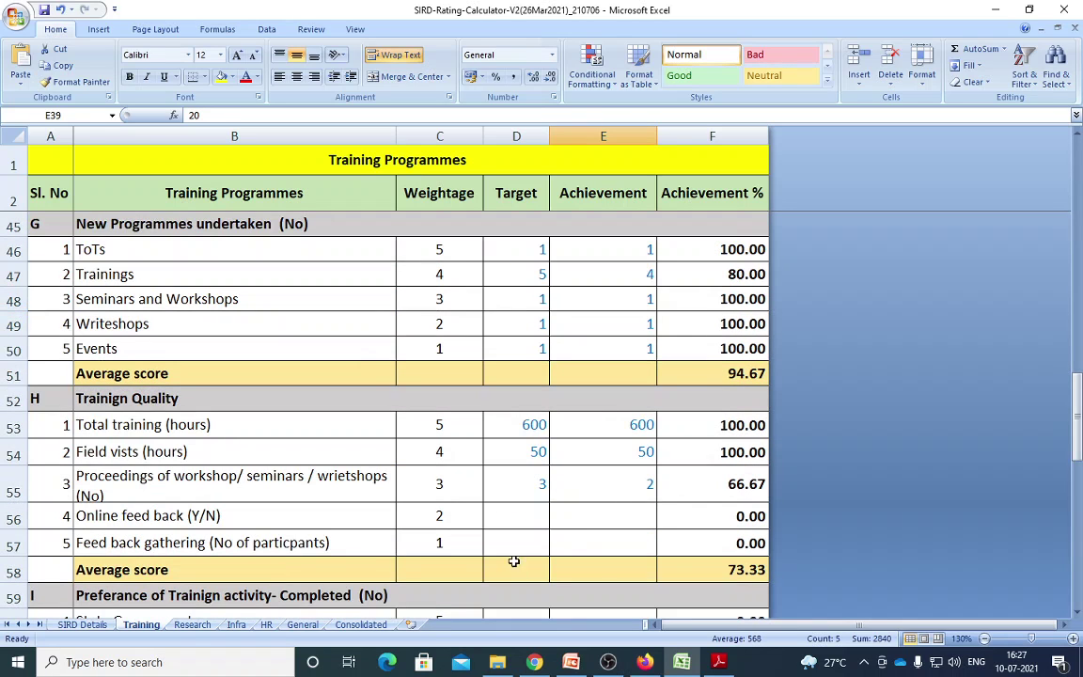
Enter a target of 2840 for online feedback in the training quality section and recheck the other functionaries' achievement
{"action": "left_click", "coordinate": [501, 514]}
{"action": "type", "text": "28"}
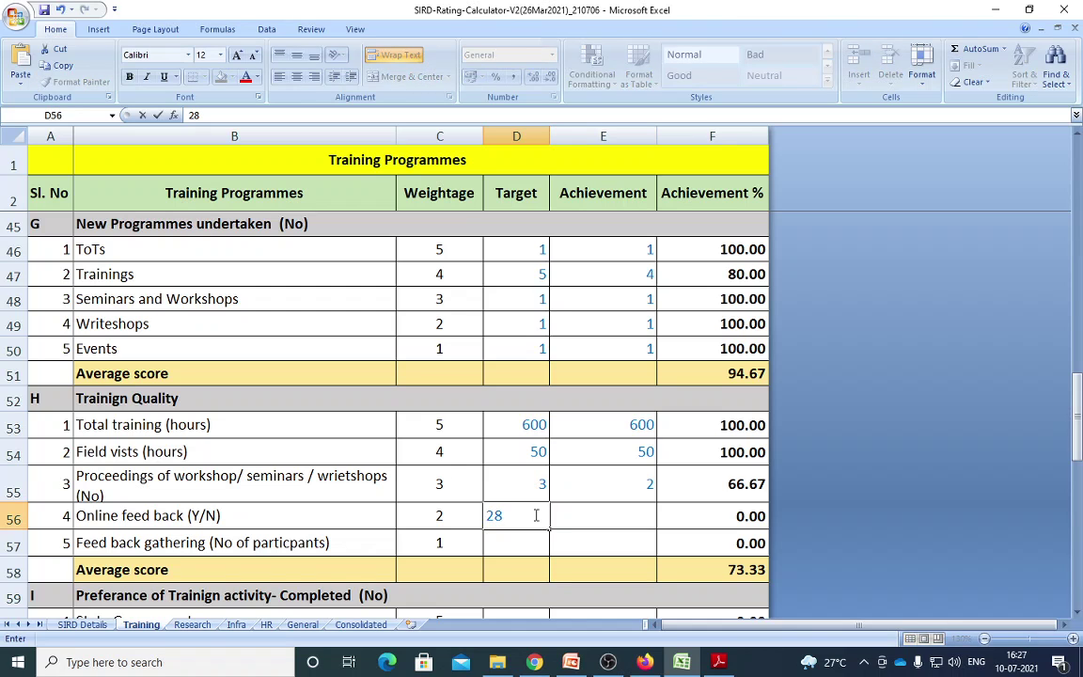
{"action": "type", "text": "40"}
{"action": "scroll", "coordinate": [535, 515], "scroll_direction": "up", "scroll_amount": 2}
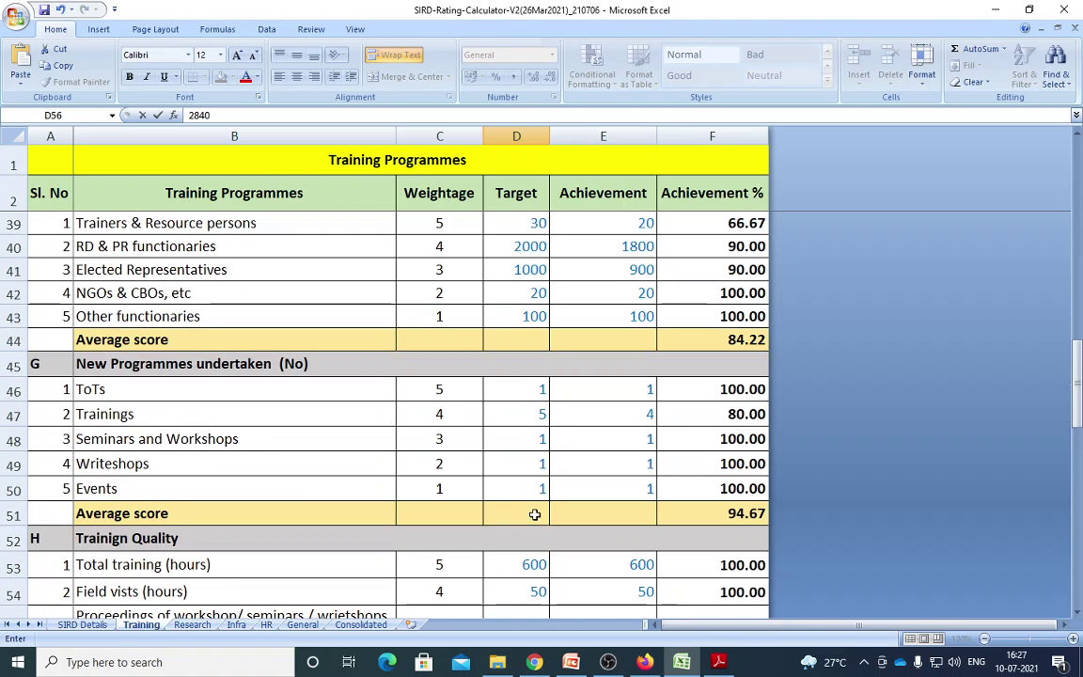
{"action": "left_click", "coordinate": [645, 318]}
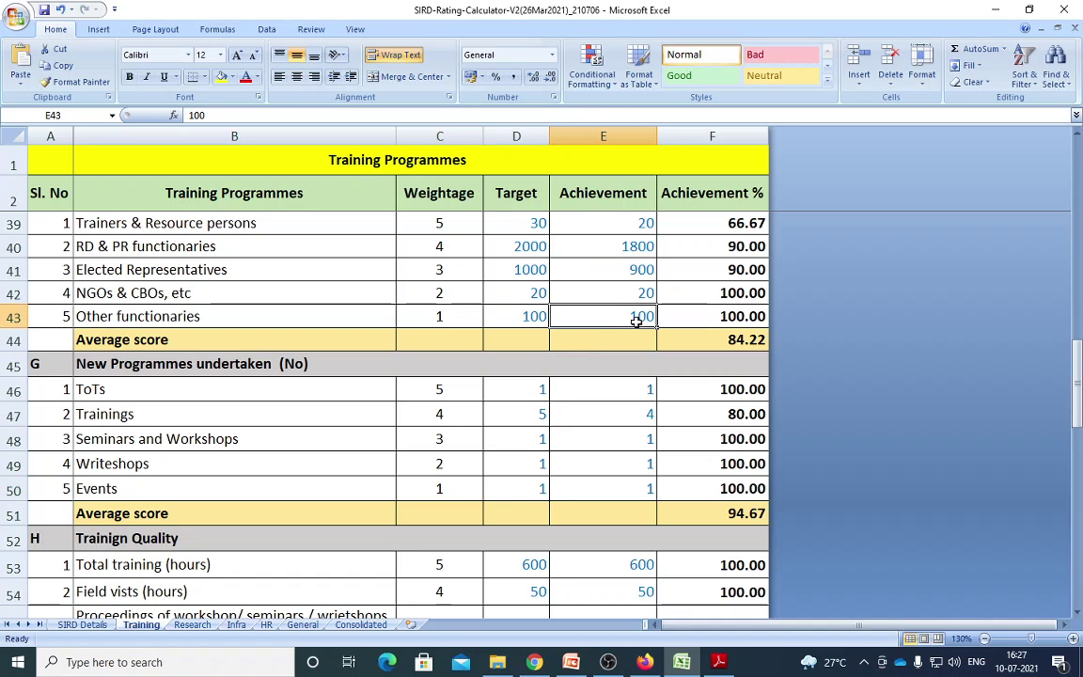
Set the online feedback target in the training quality section to 2740
{"action": "scroll", "coordinate": [637, 322], "scroll_direction": "down", "scroll_amount": 2}
{"action": "scroll", "coordinate": [626, 337], "scroll_direction": "up", "scroll_amount": 2}
{"action": "scroll", "coordinate": [602, 535], "scroll_direction": "down", "scroll_amount": 2}
{"action": "left_click", "coordinate": [528, 520]}
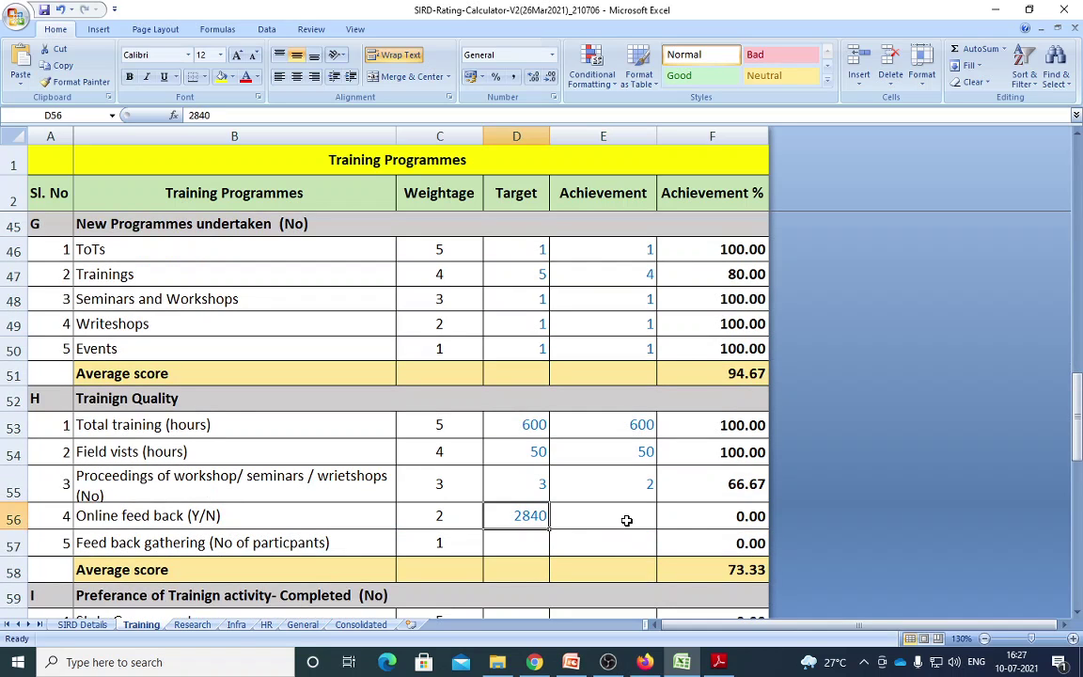
{"action": "type", "text": "2780"}
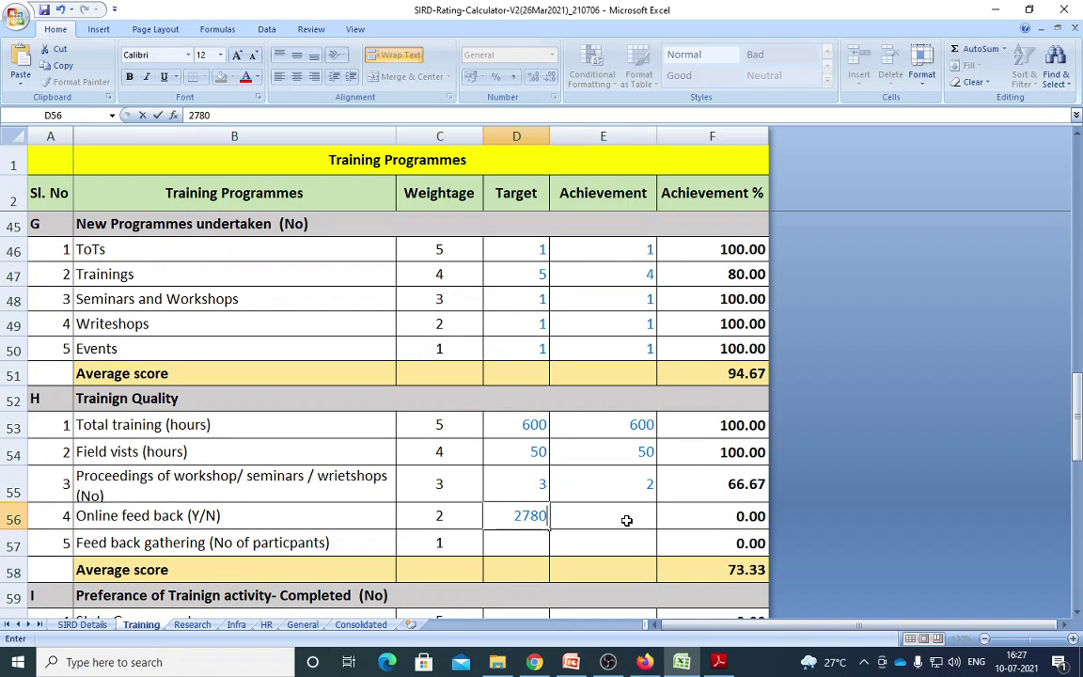
{"action": "key", "text": "BackSpace"}
{"action": "key", "text": "BackSpace"}
{"action": "type", "text": "80"}
{"action": "key", "text": "BackSpace"}
{"action": "key", "text": "BackSpace"}
{"action": "type", "text": "40"}
{"action": "scroll", "coordinate": [626, 520], "scroll_direction": "up", "scroll_amount": 3}
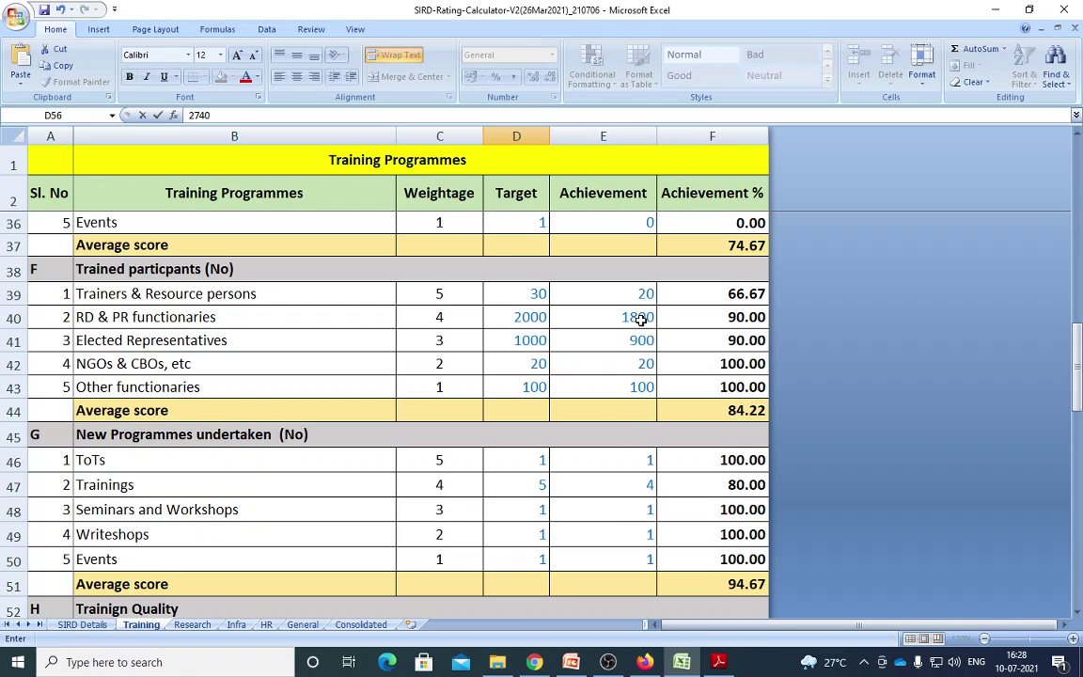
{"action": "scroll", "coordinate": [574, 377], "scroll_direction": "down", "scroll_amount": 3}
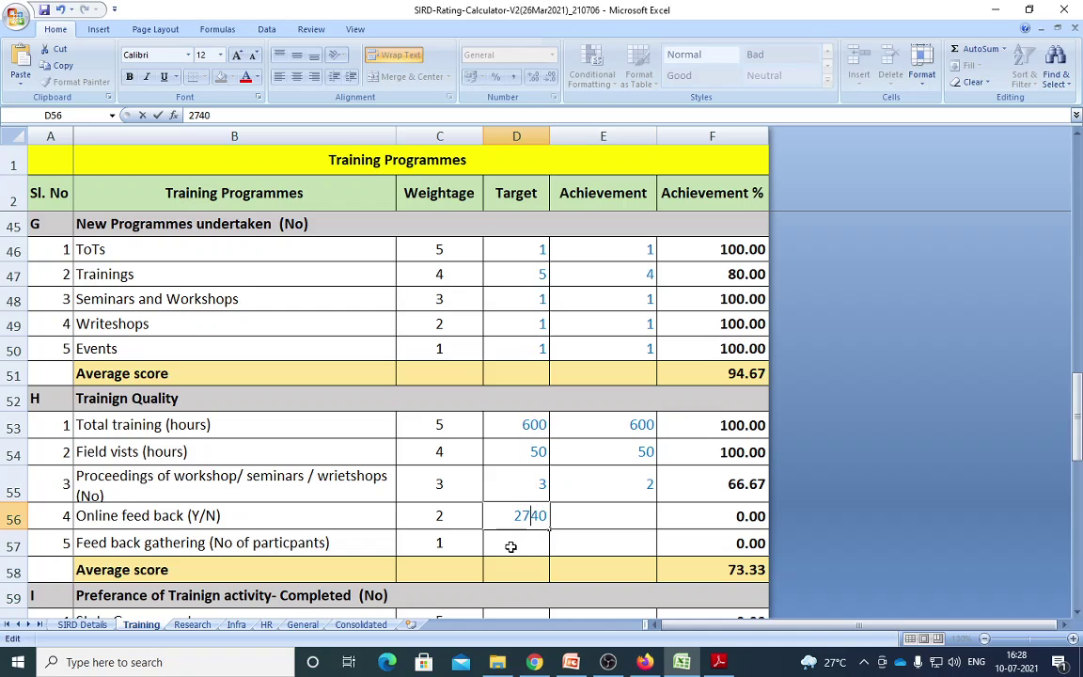
{"action": "left_click", "coordinate": [509, 543]}
{"action": "left_click", "coordinate": [517, 520]}
Enter an achievement of 2730 for online feedback in the training quality section
{"action": "left_click", "coordinate": [609, 520]}
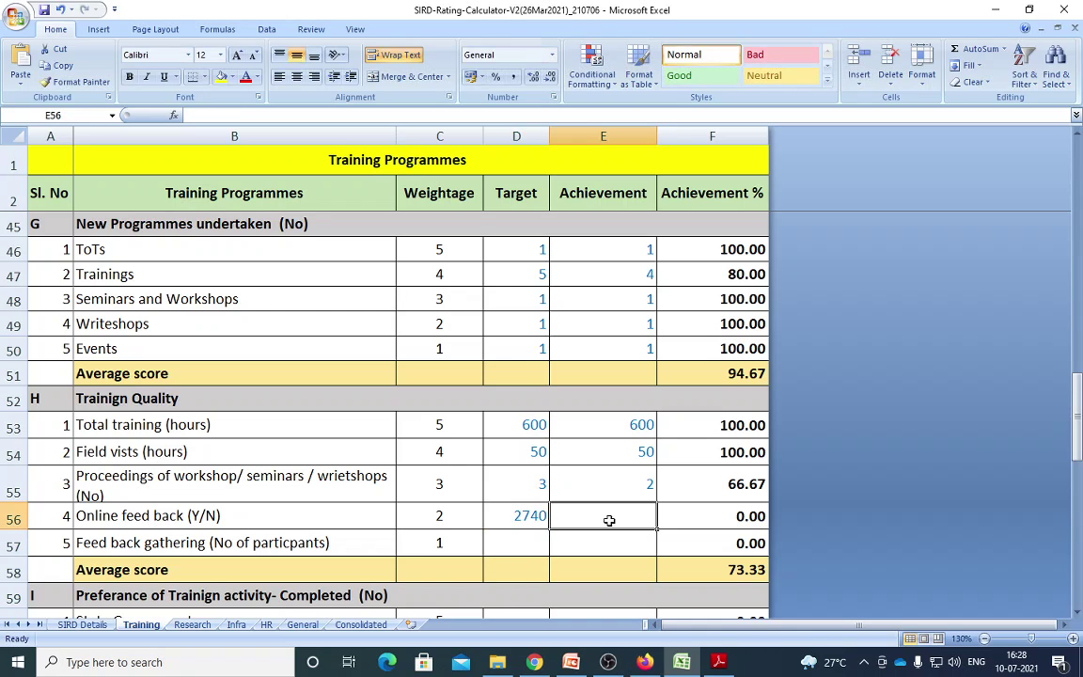
{"action": "type", "text": "2"}
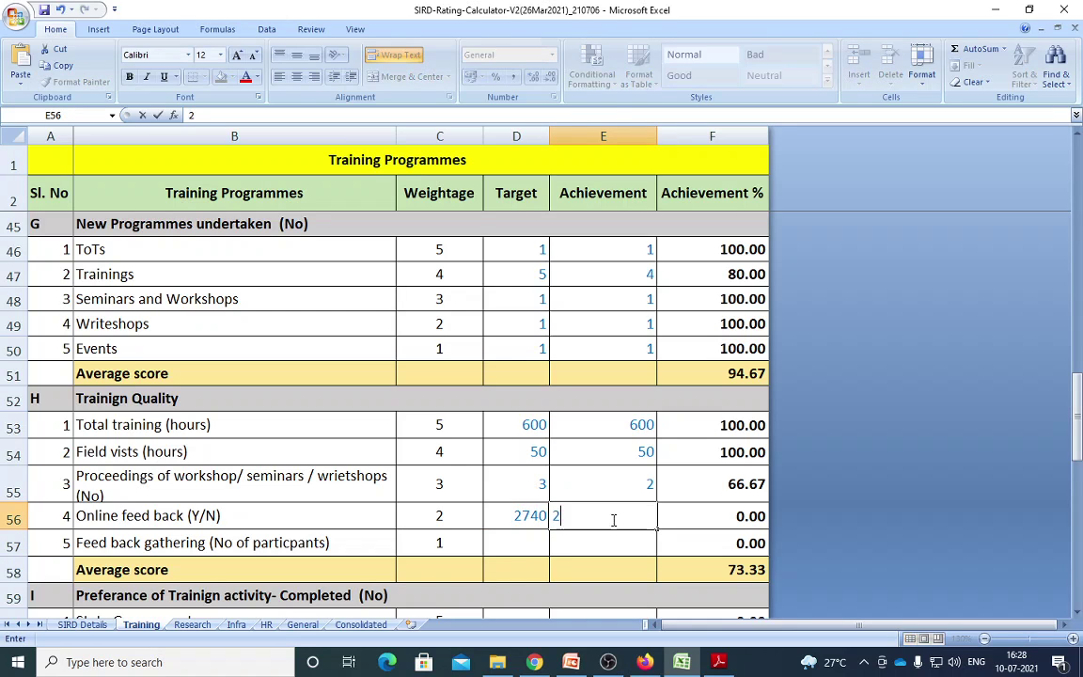
{"action": "type", "text": "730"}
{"action": "key", "text": "Return"}
{"action": "left_click", "coordinate": [632, 522]}
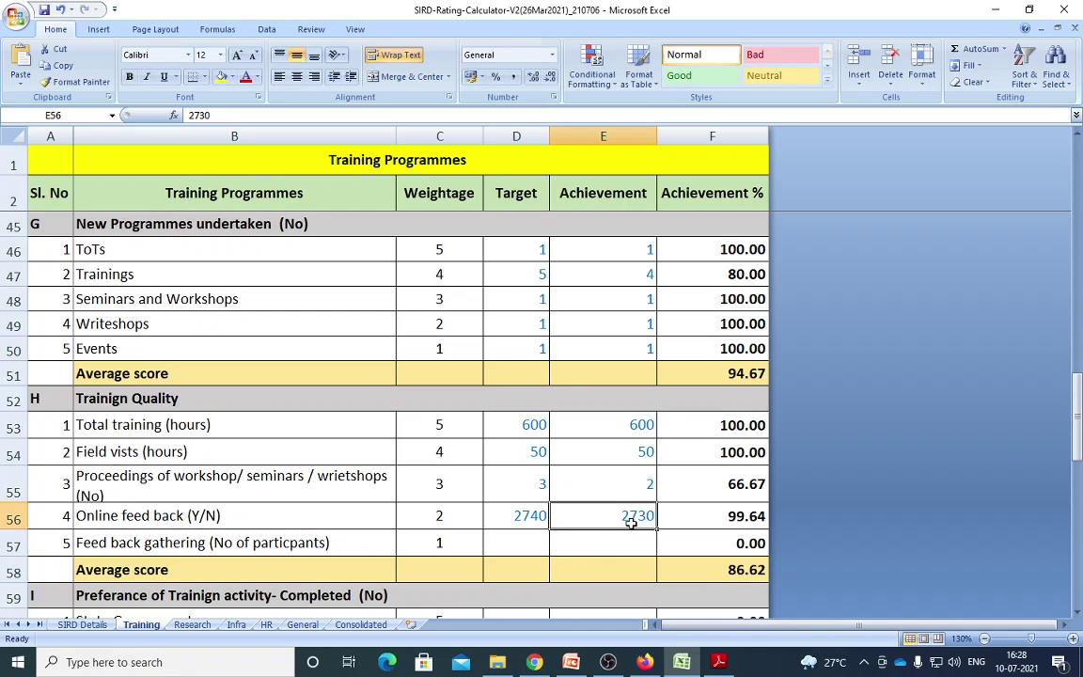
Enter a target of 100 and an achievement of 100 for feedback gathering in the training quality section
{"action": "left_click", "coordinate": [514, 534]}
{"action": "scroll", "coordinate": [474, 418], "scroll_direction": "up", "scroll_amount": 2}
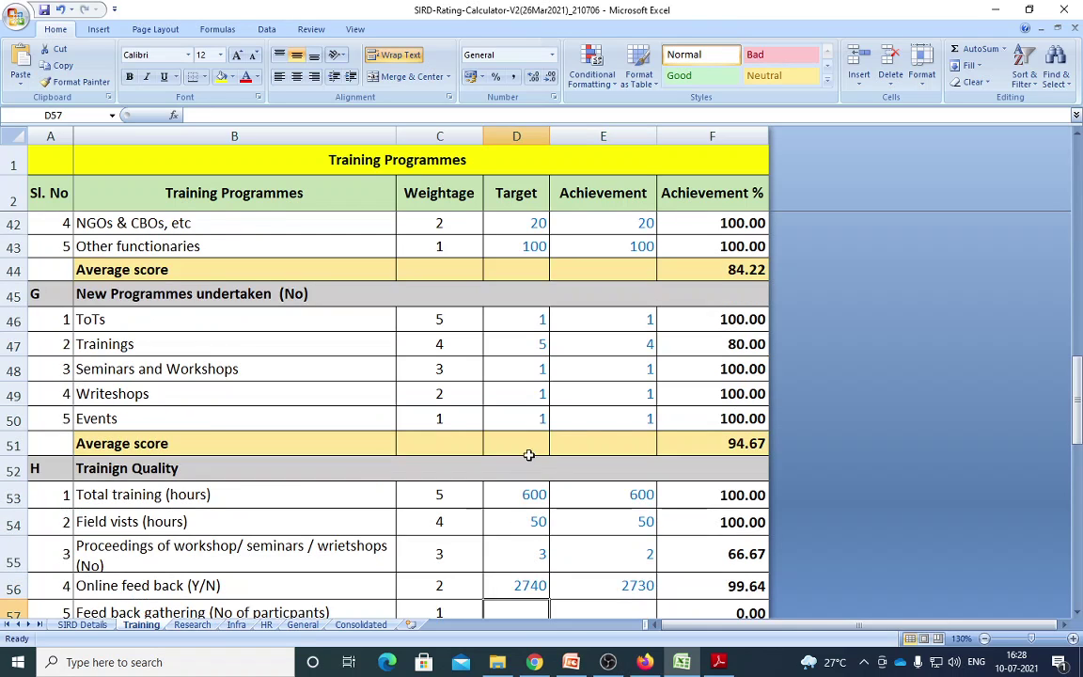
{"action": "left_click", "coordinate": [627, 315]}
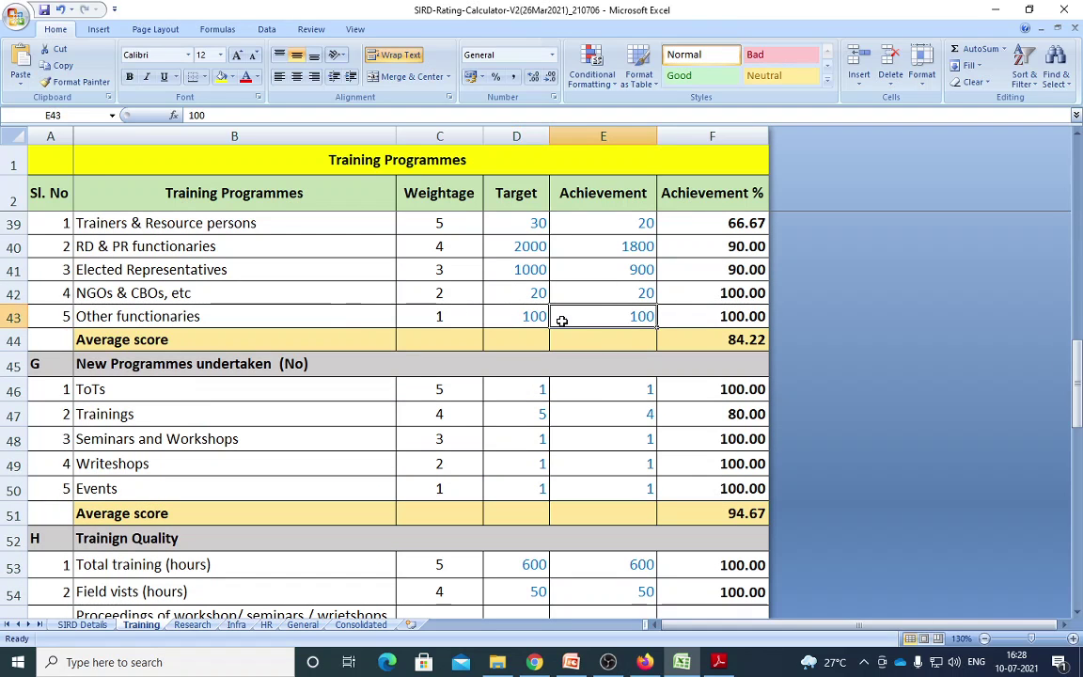
{"action": "left_click", "coordinate": [526, 487]}
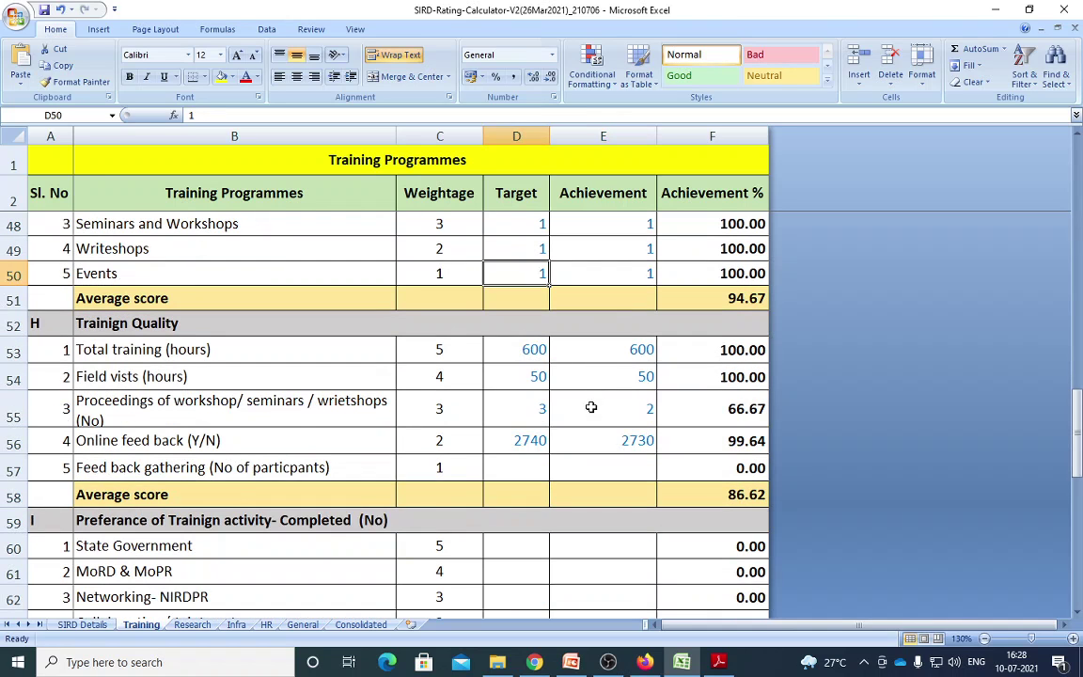
{"action": "left_click", "coordinate": [530, 467]}
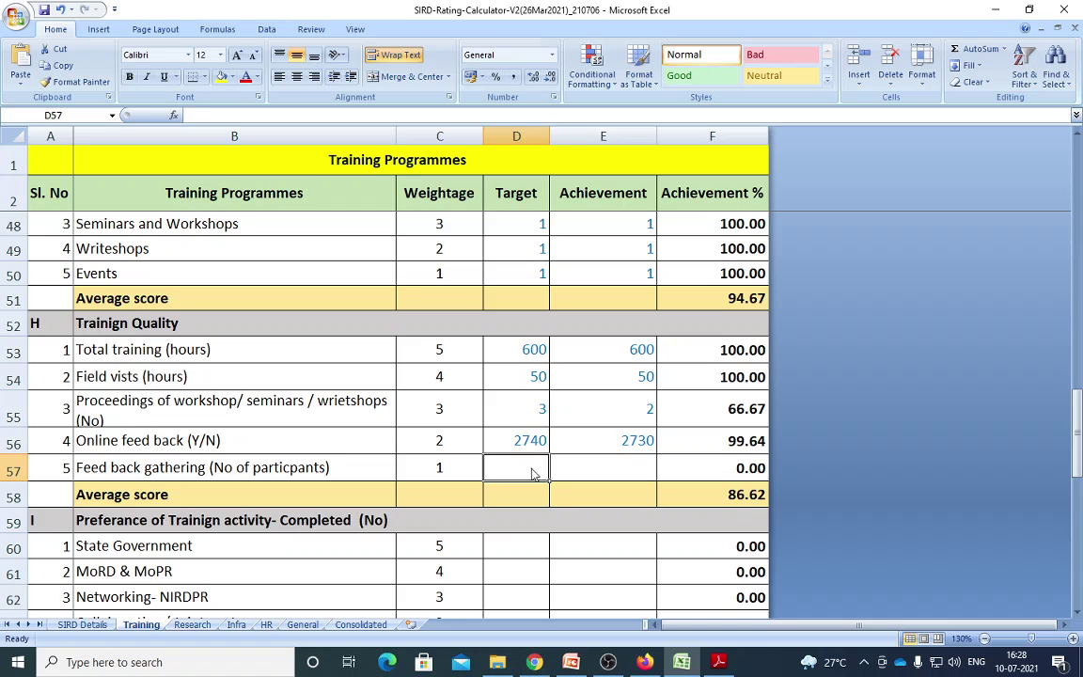
{"action": "type", "text": "100"}
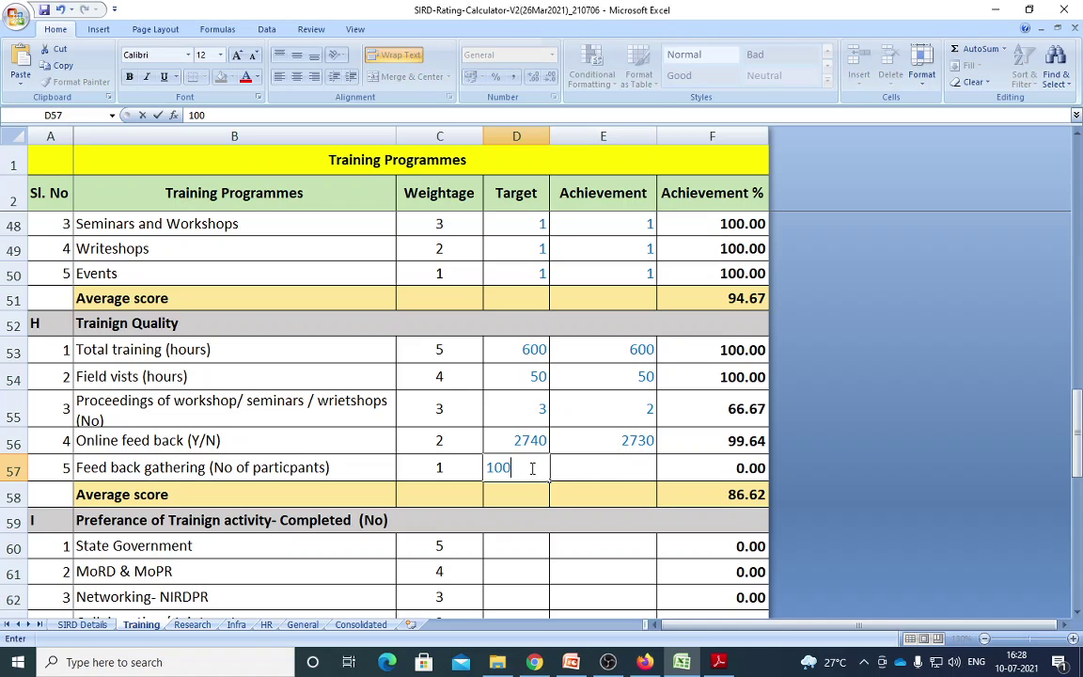
{"action": "left_click", "coordinate": [596, 467]}
{"action": "type", "text": "100"}
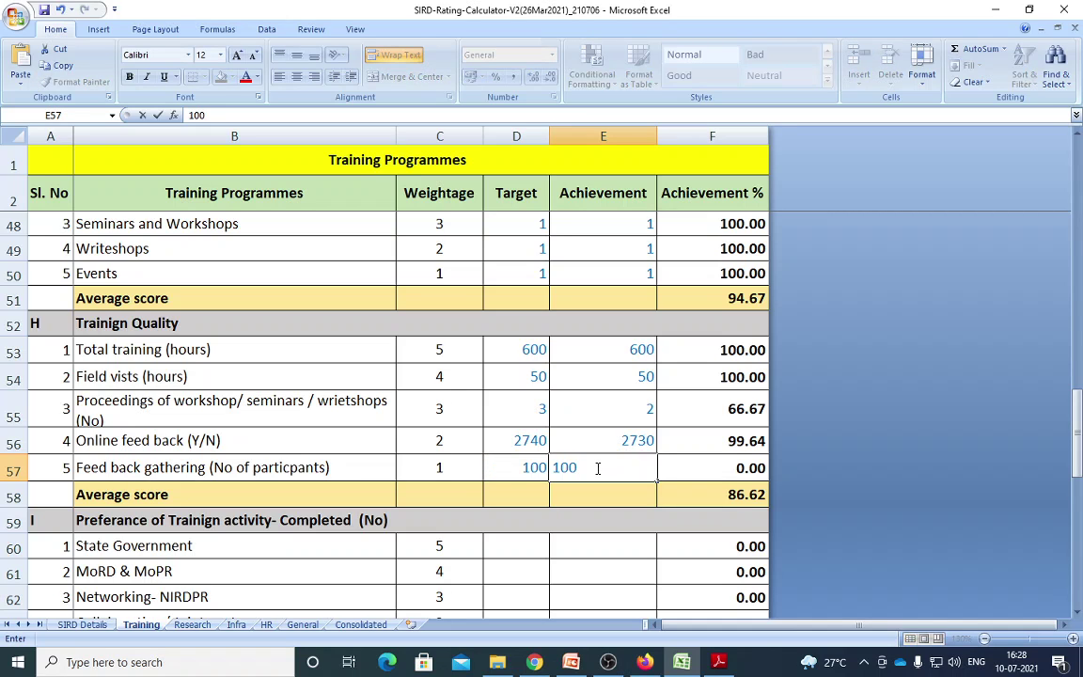
{"action": "left_click", "coordinate": [625, 447]}
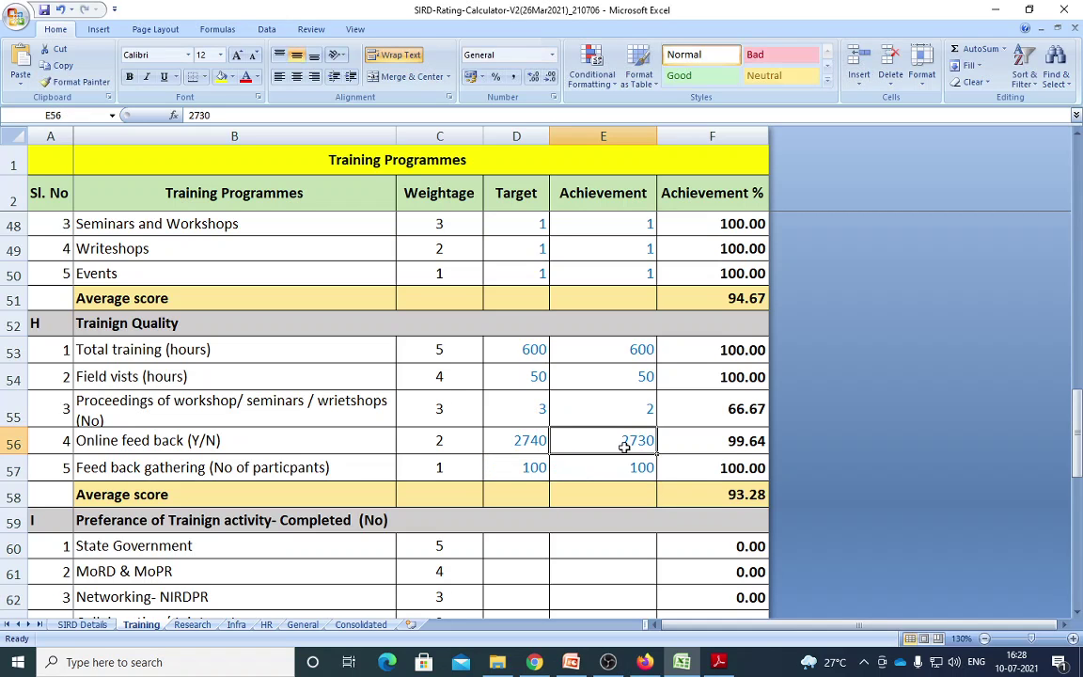
Switch to the SIRD Grading report in Adobe Reader and examine the definitions of online feedback and feedback gathering
{"action": "left_click", "coordinate": [523, 443]}
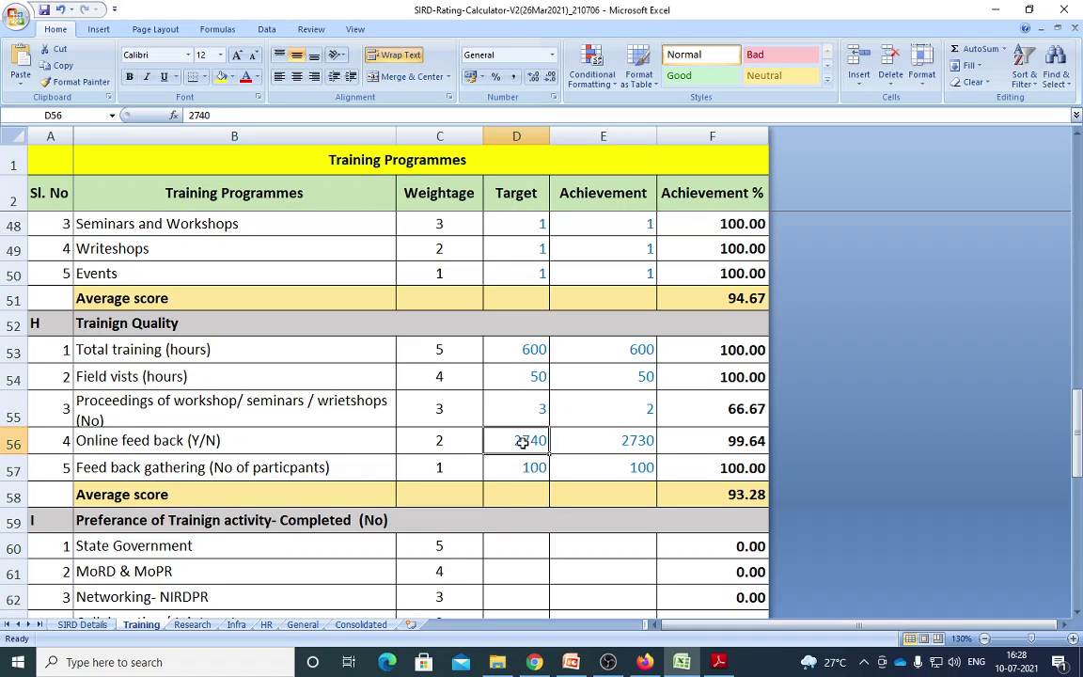
{"action": "key", "text": "alt+Tab"}
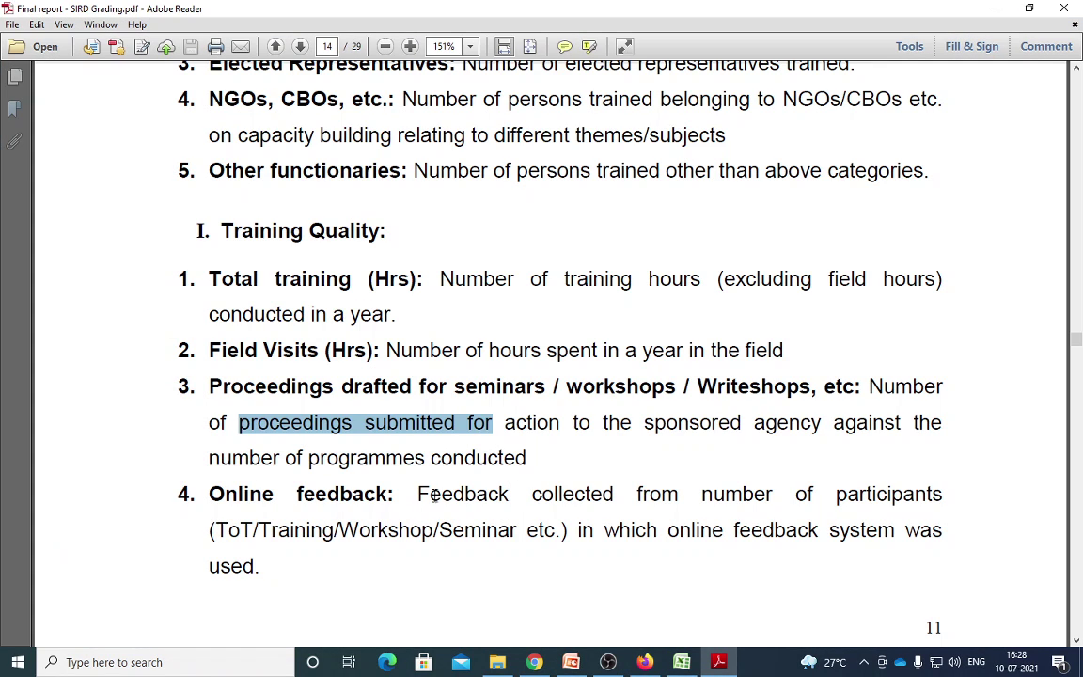
{"action": "left_click_drag", "start_coordinate": [416, 496], "coordinate": [616, 495]}
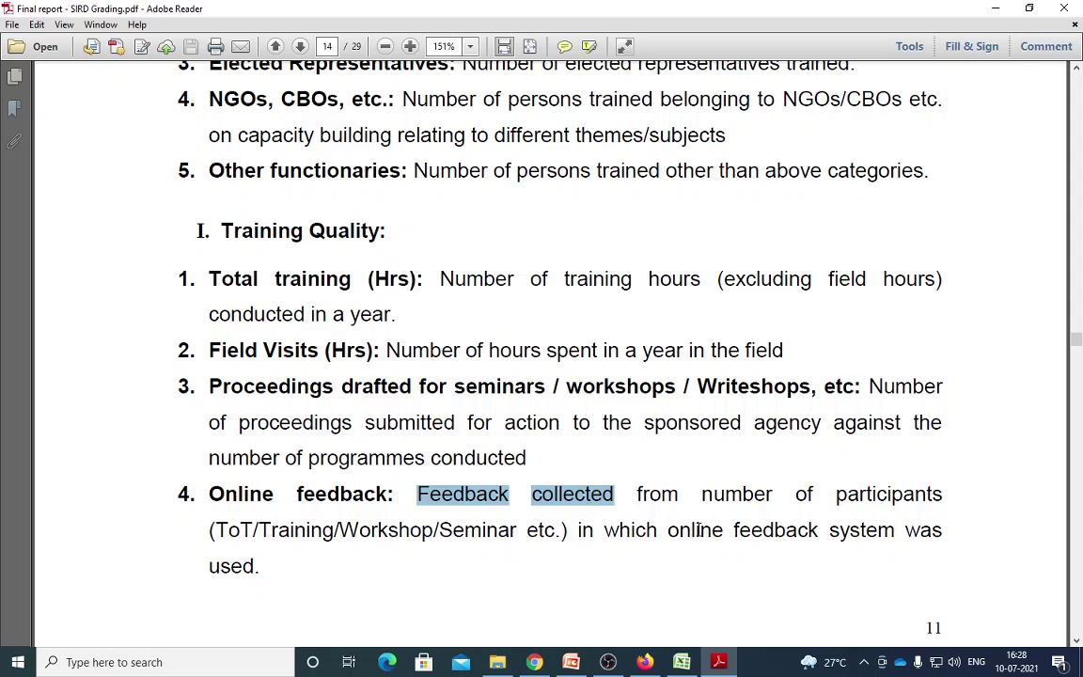
{"action": "left_click_drag", "start_coordinate": [734, 531], "coordinate": [895, 531]}
{"action": "scroll", "coordinate": [878, 538], "scroll_direction": "down", "scroll_amount": 3}
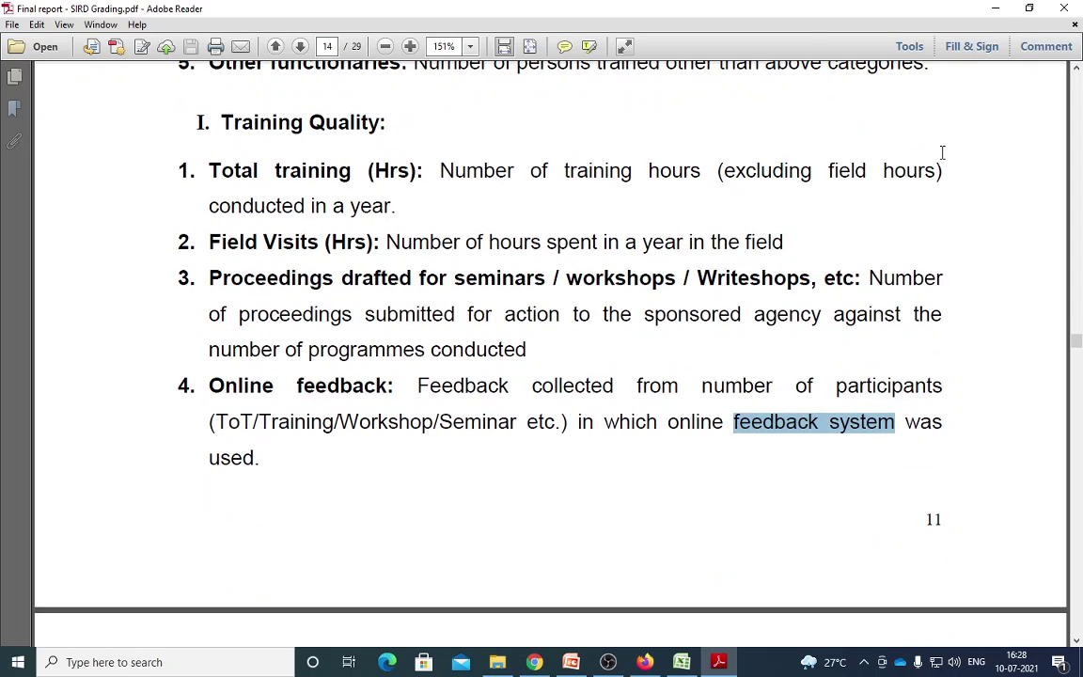
{"action": "scroll", "coordinate": [992, 155], "scroll_direction": "down", "scroll_amount": 6}
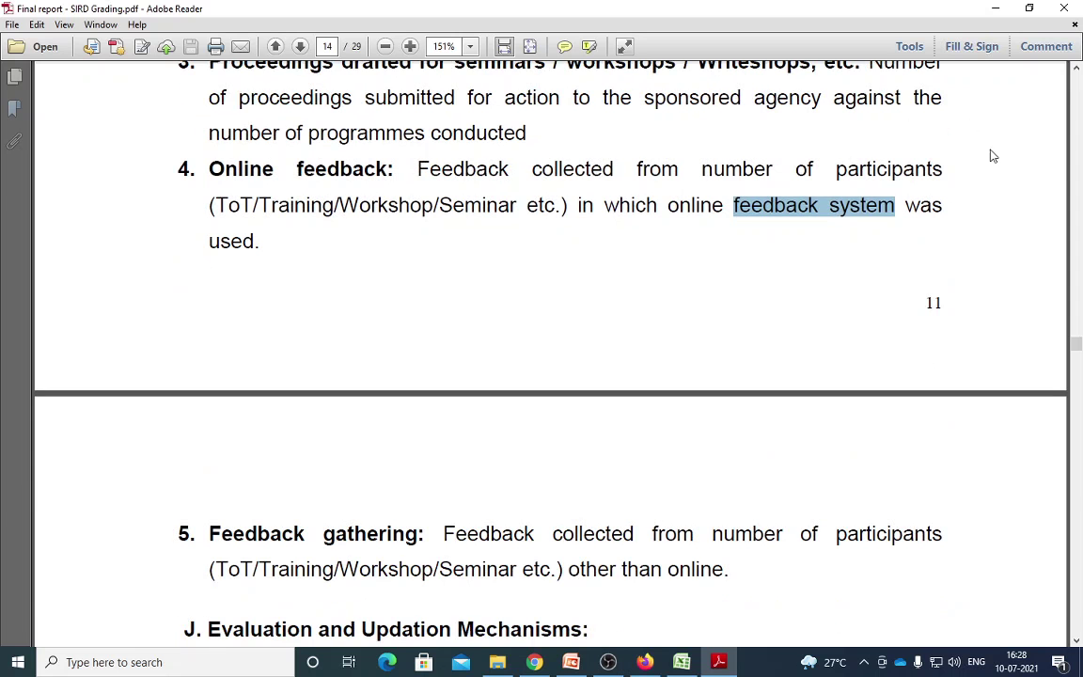
Return to the Training sheet in Excel and review the feedback gathering target and achievement
{"action": "key", "text": "alt+Tab"}
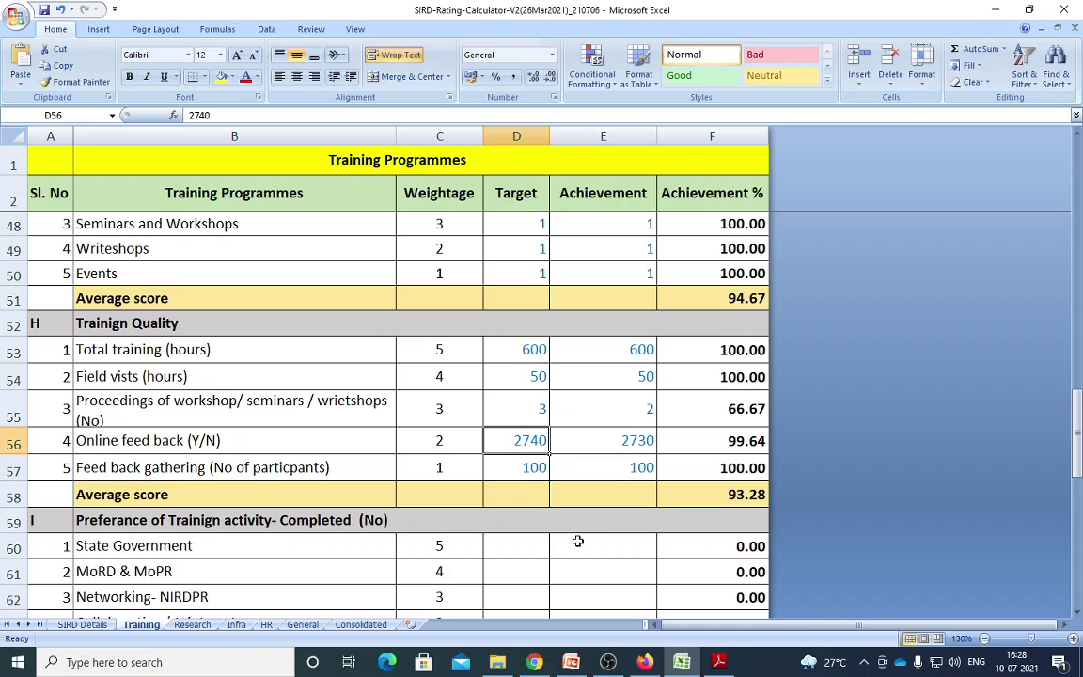
{"action": "left_click", "coordinate": [528, 469]}
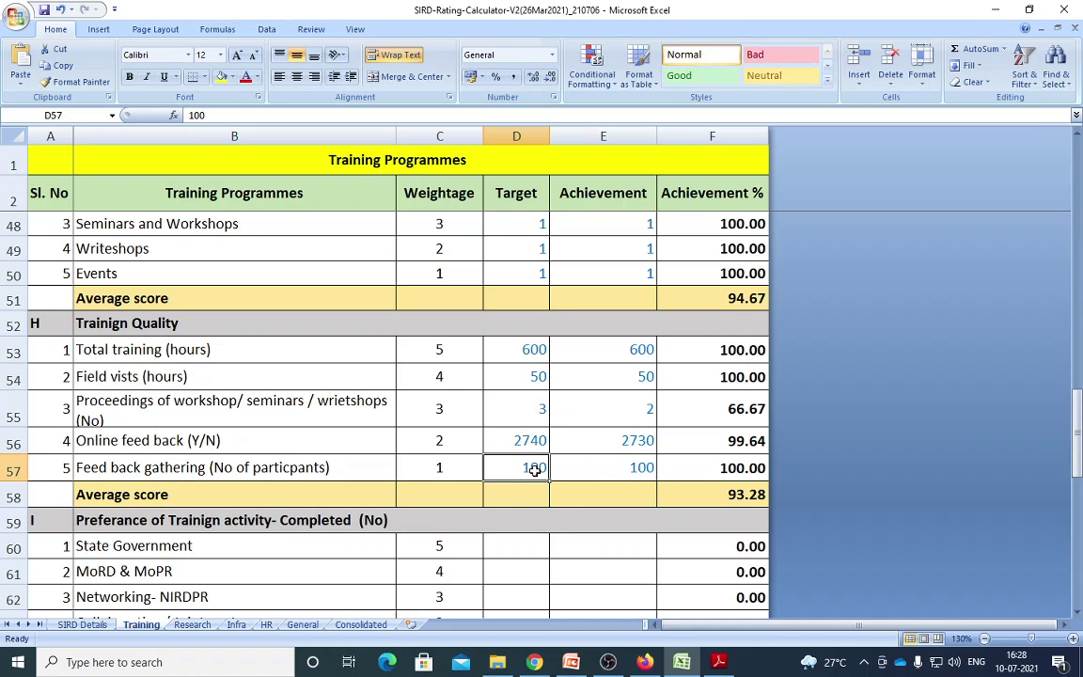
{"action": "left_click", "coordinate": [620, 467]}
{"action": "scroll", "coordinate": [617, 467], "scroll_direction": "down", "scroll_amount": 3}
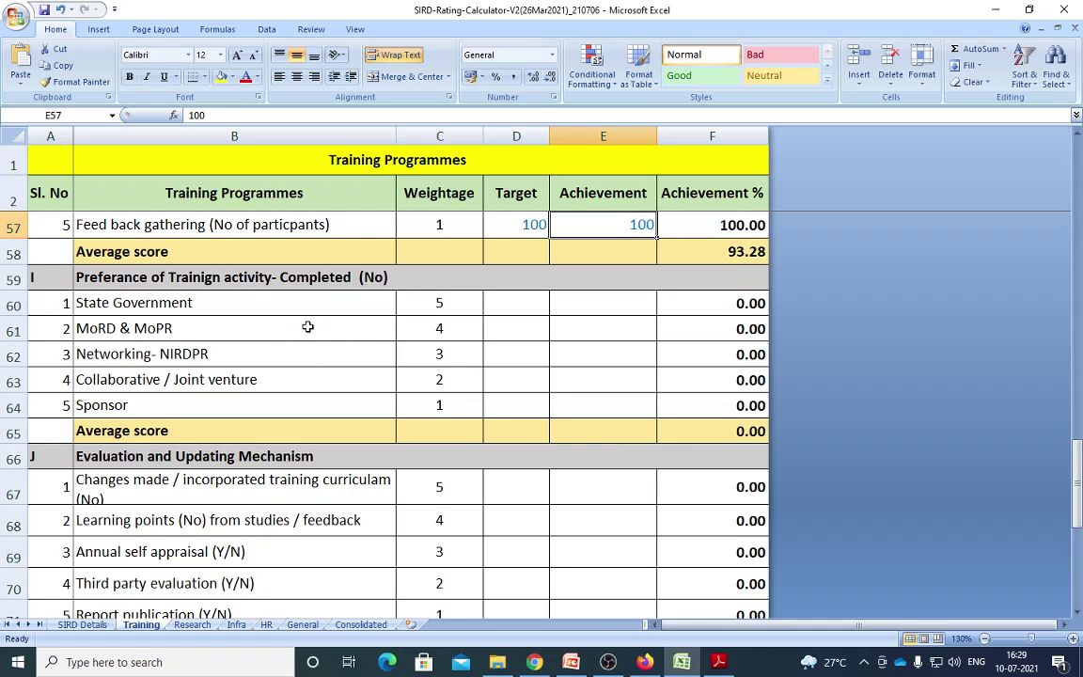
Enter a target of 2 and an achievement of 2 for State Government in the preference of training activity section
{"action": "left_click", "coordinate": [527, 301]}
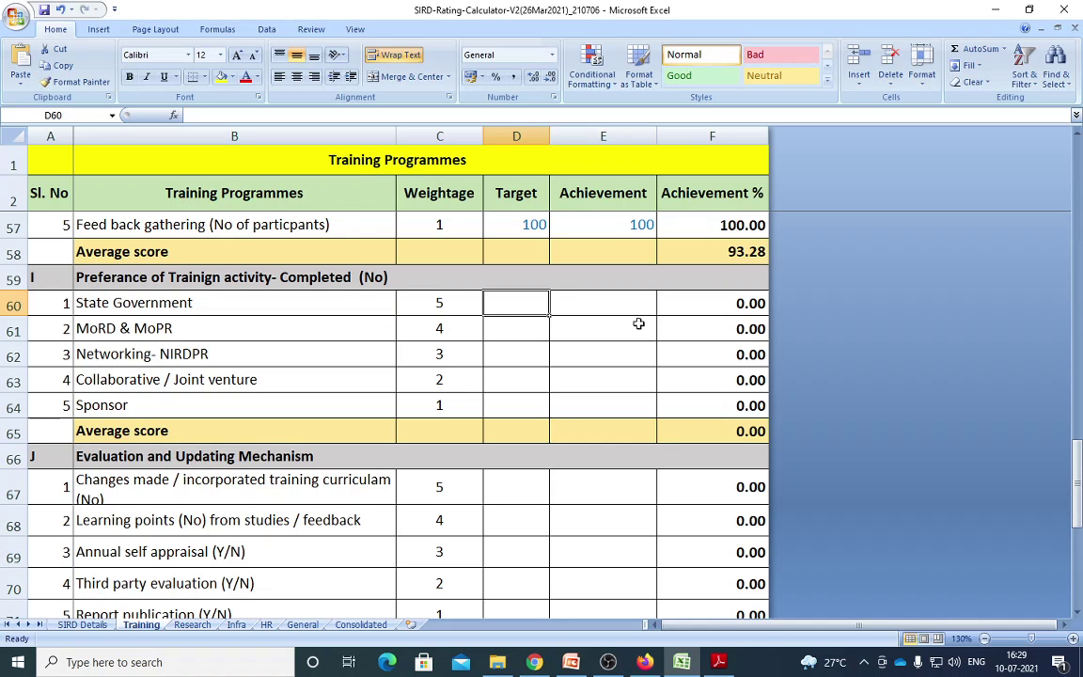
{"action": "scroll", "coordinate": [602, 301], "scroll_direction": "up", "scroll_amount": 4}
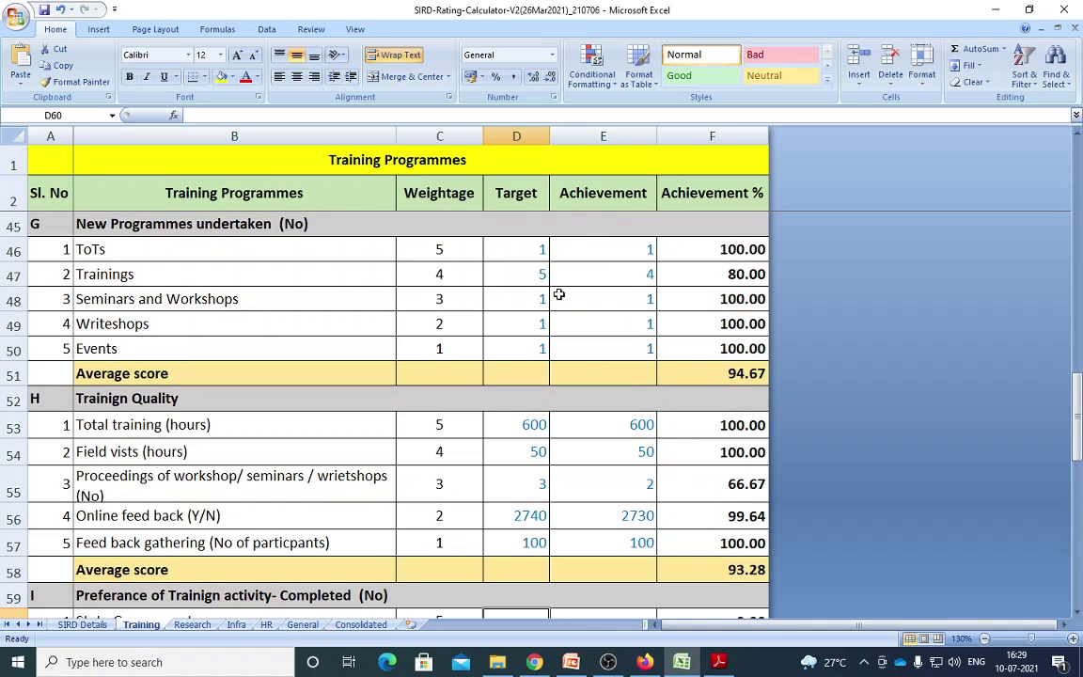
{"action": "scroll", "coordinate": [611, 437], "scroll_direction": "down", "scroll_amount": 3}
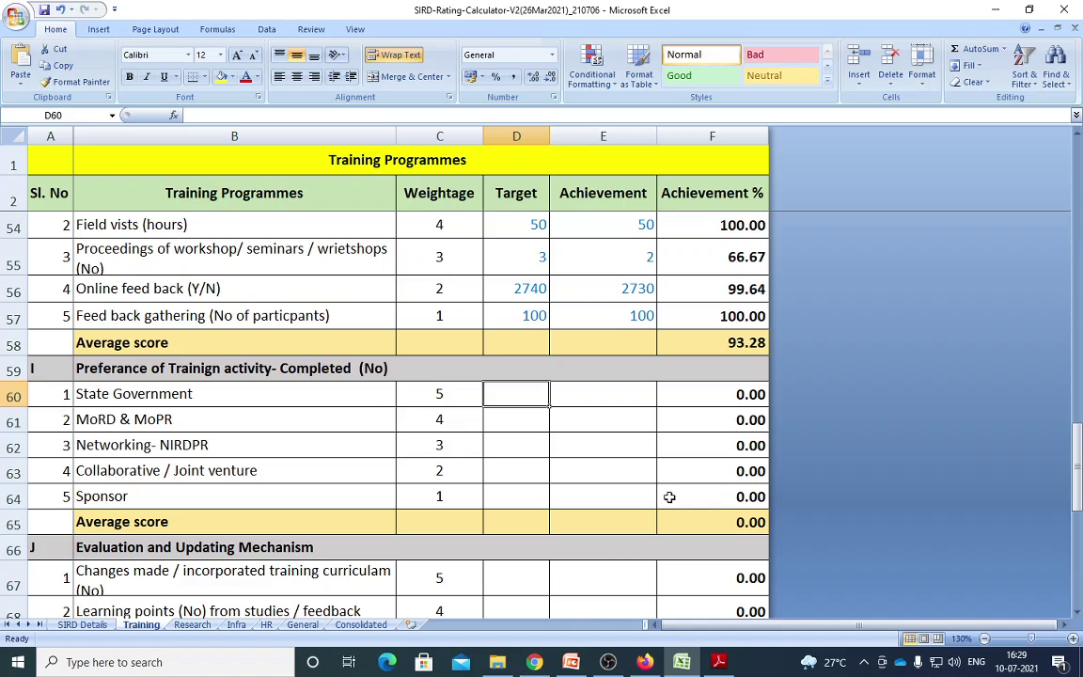
{"action": "type", "text": "2"}
{"action": "key", "text": "Tab"}
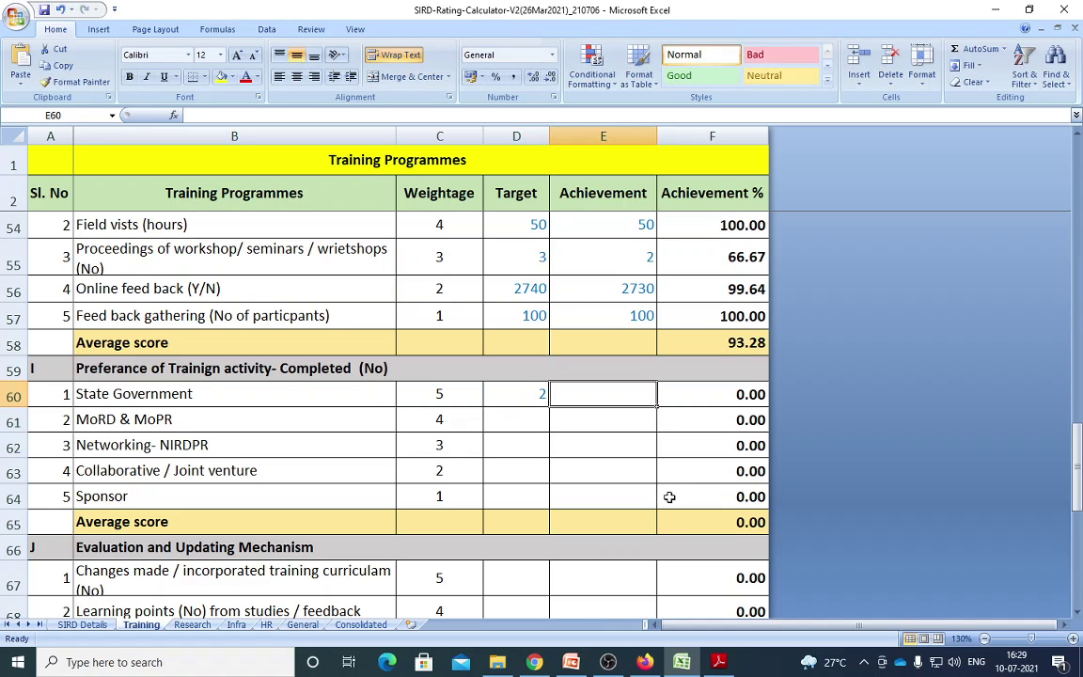
{"action": "type", "text": "2"}
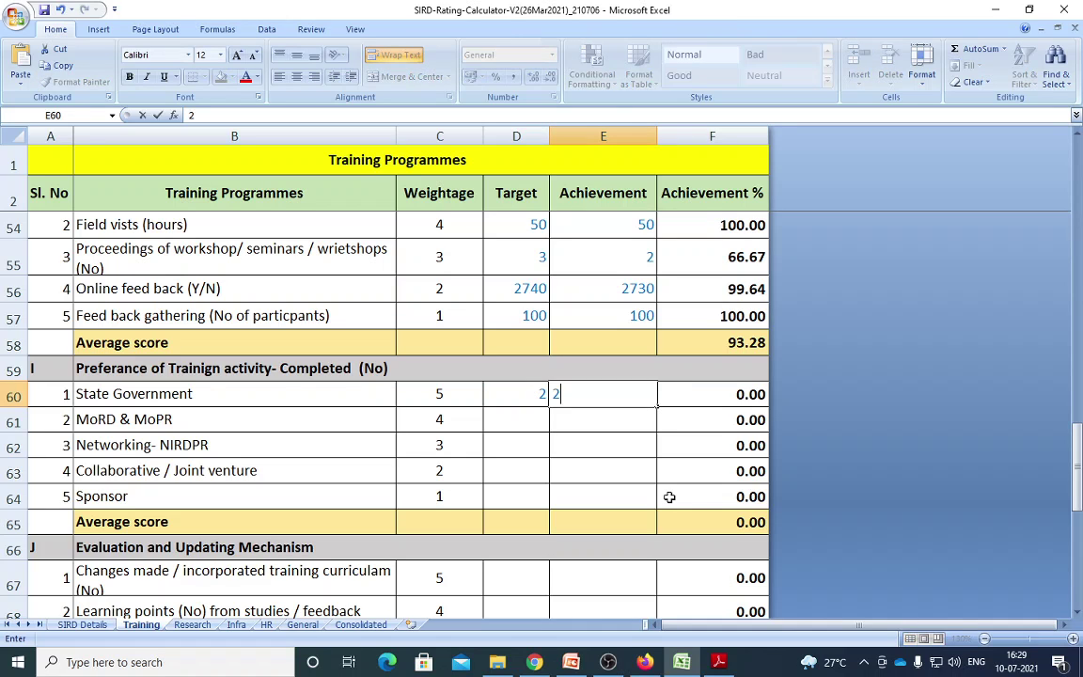
{"action": "key", "text": "Return"}
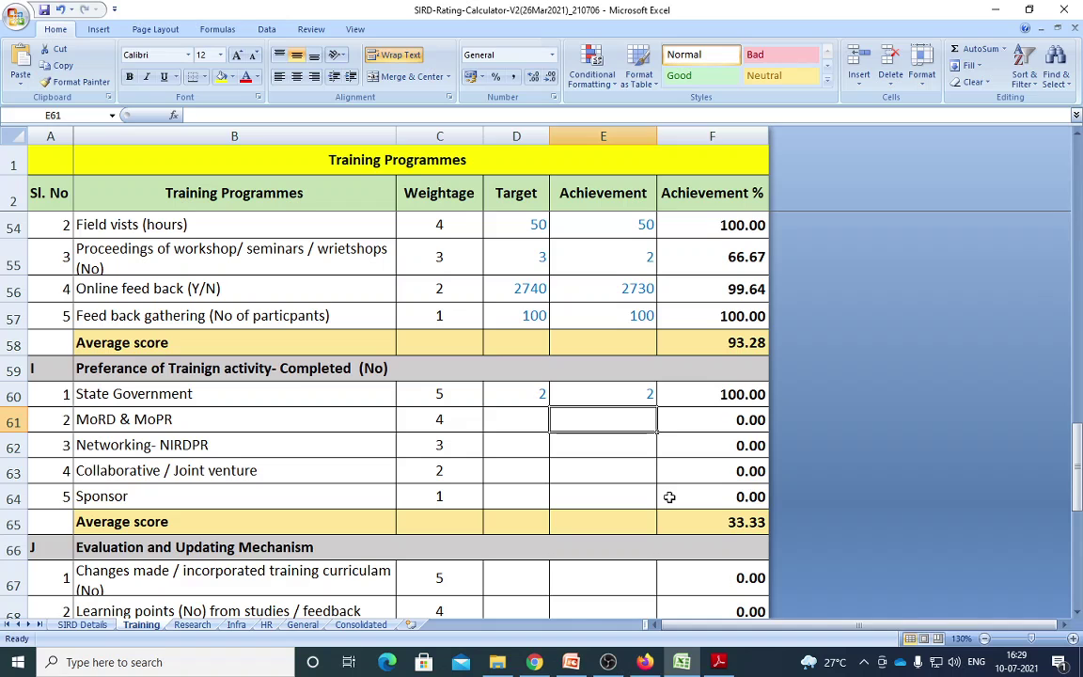
Enter a target of 3 and an achievement of 2 for MoRD & MoPR in the training activity preference section
{"action": "key", "text": "Left"}
{"action": "type", "text": "3"}
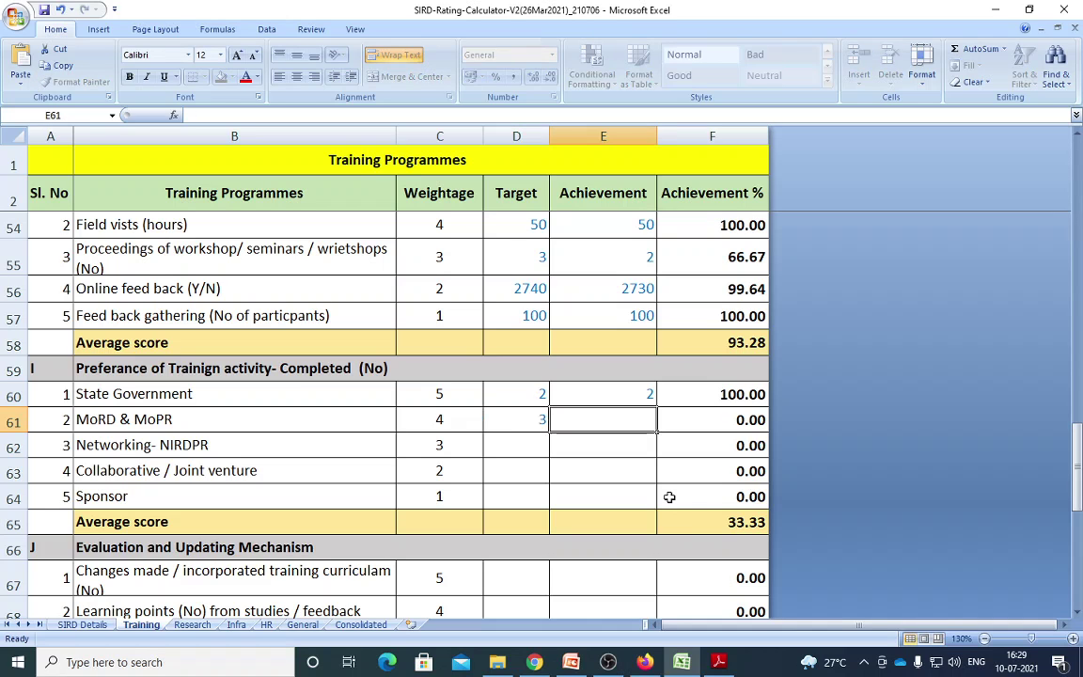
{"action": "type", "text": "2"}
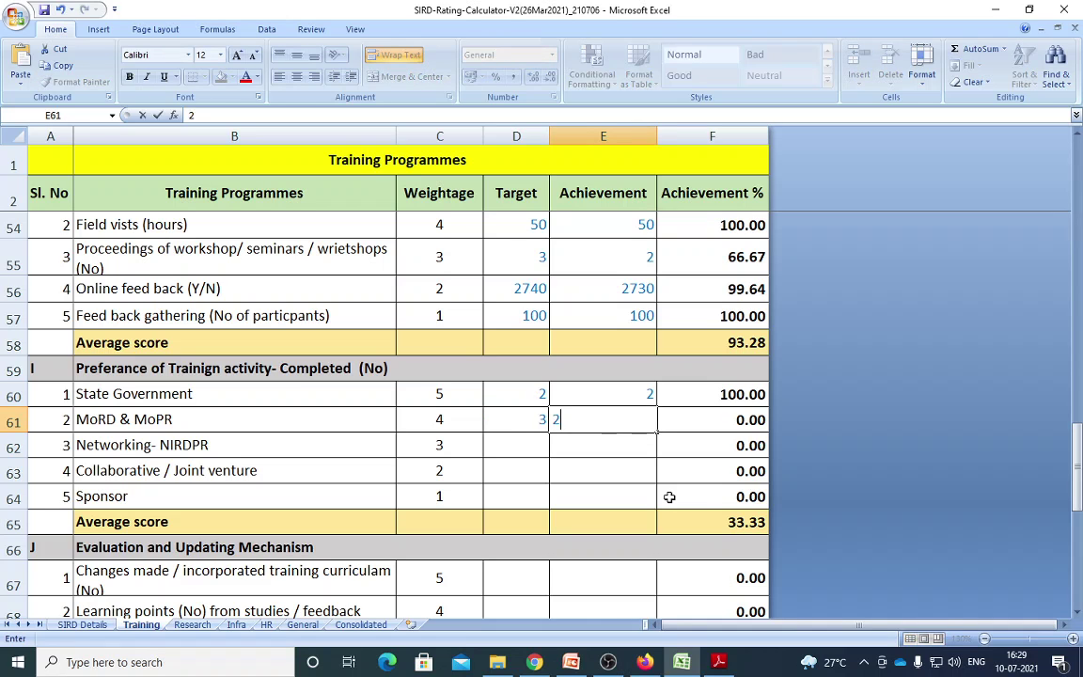
{"action": "key", "text": "Return"}
Enter a target of 20 and an achievement of 19 for Networking- NIRDPR in the training activity preference section
{"action": "key", "text": "Left"}
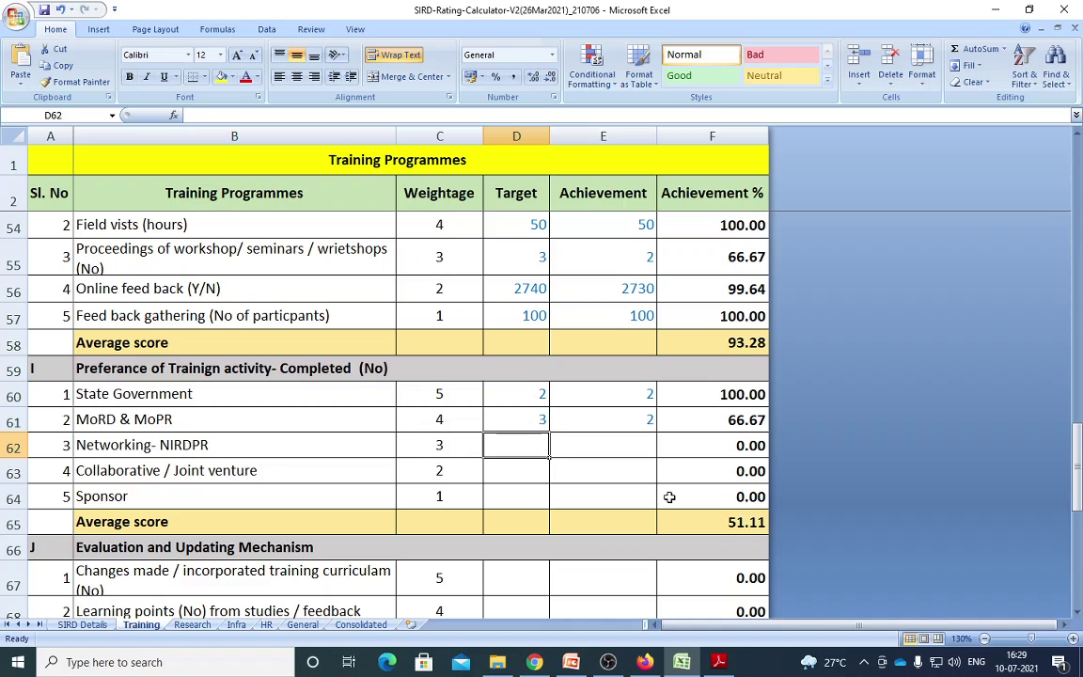
{"action": "type", "text": "20"}
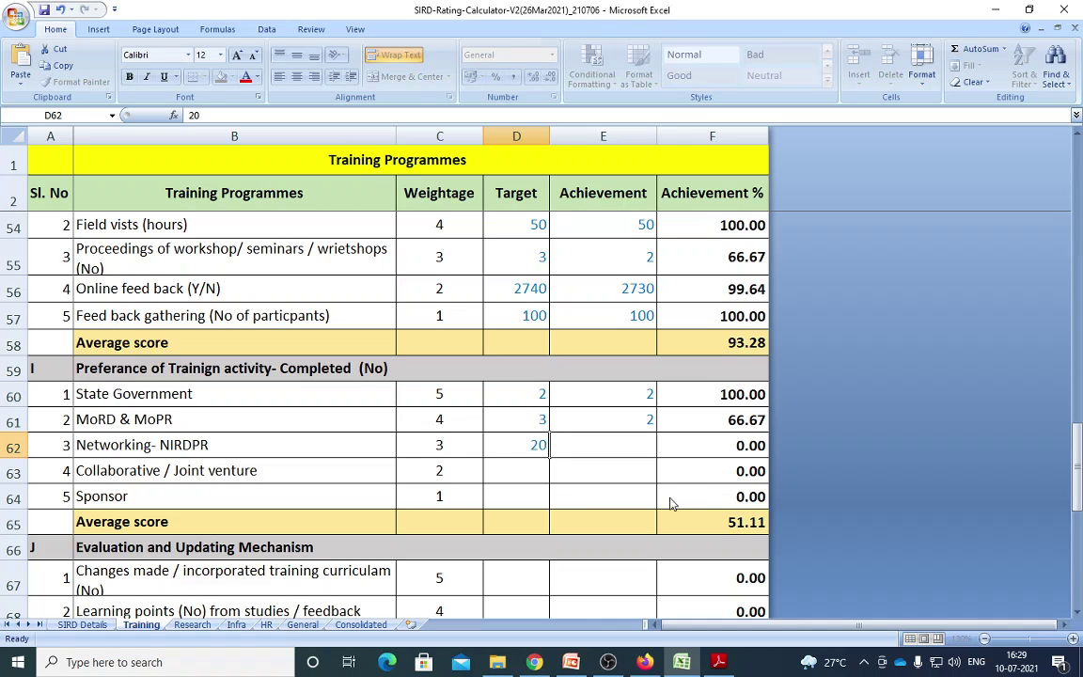
{"action": "key", "text": "Tab"}
{"action": "type", "text": "19"}
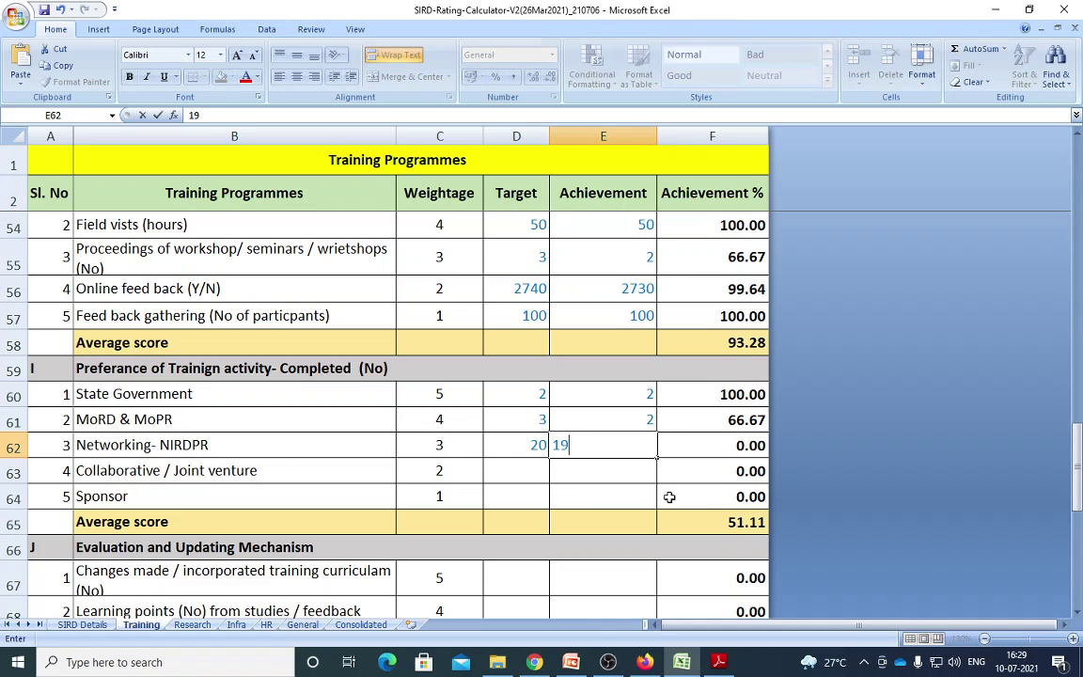
{"action": "key", "text": "Return"}
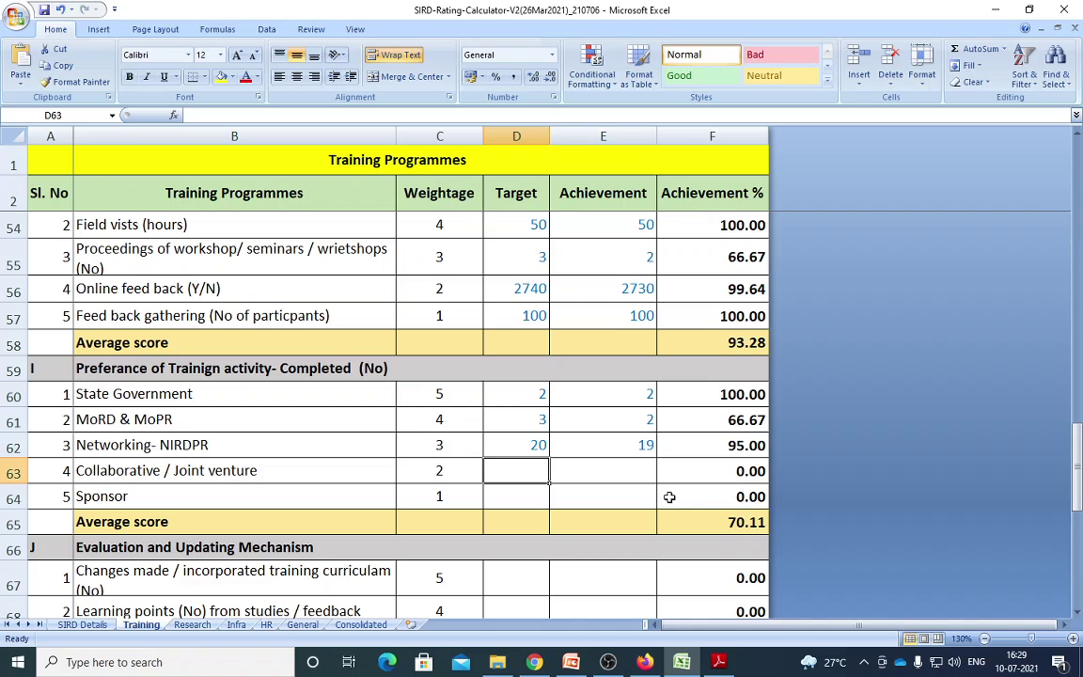
Enter a target of 1 and an achievement of 1 for Collaborative / Joint venture in the training activity preference section
{"action": "scroll", "coordinate": [669, 496], "scroll_direction": "up", "scroll_amount": 3}
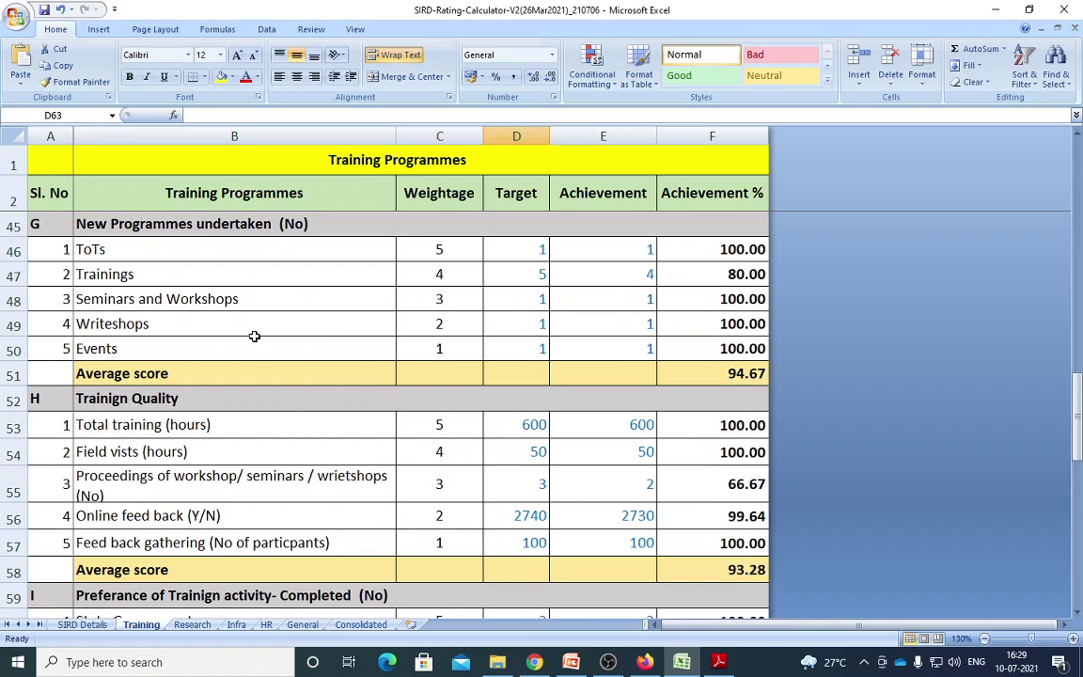
{"action": "left_click", "coordinate": [544, 355]}
{"action": "scroll", "coordinate": [564, 424], "scroll_direction": "down", "scroll_amount": 3}
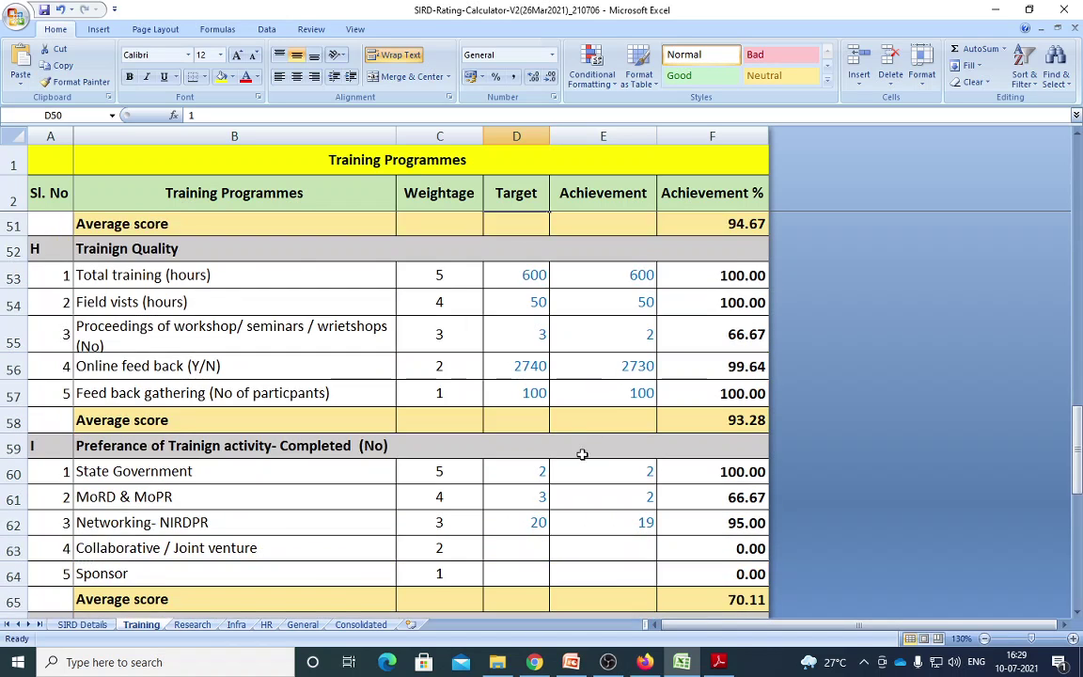
{"action": "left_click", "coordinate": [545, 472]}
{"action": "type", "text": "1"}
{"action": "left_click", "coordinate": [617, 473]}
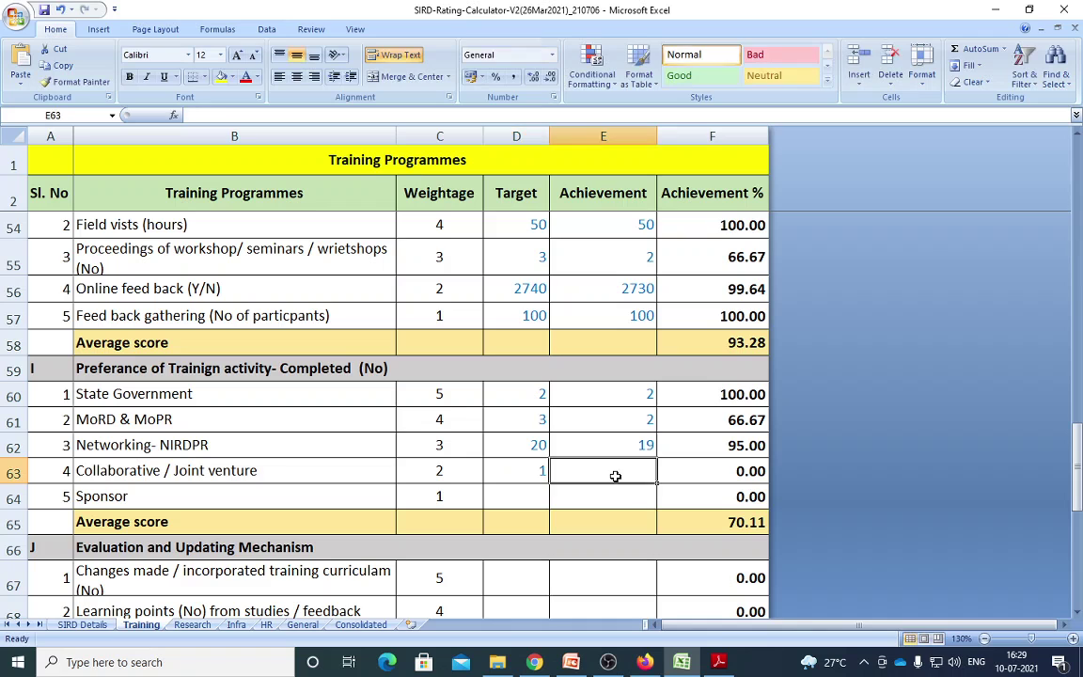
{"action": "type", "text": "1"}
{"action": "key", "text": "Return"}
Enter a target of 1 and an achievement of 1 for Sponsor in the training activity preference section
{"action": "left_click", "coordinate": [530, 493]}
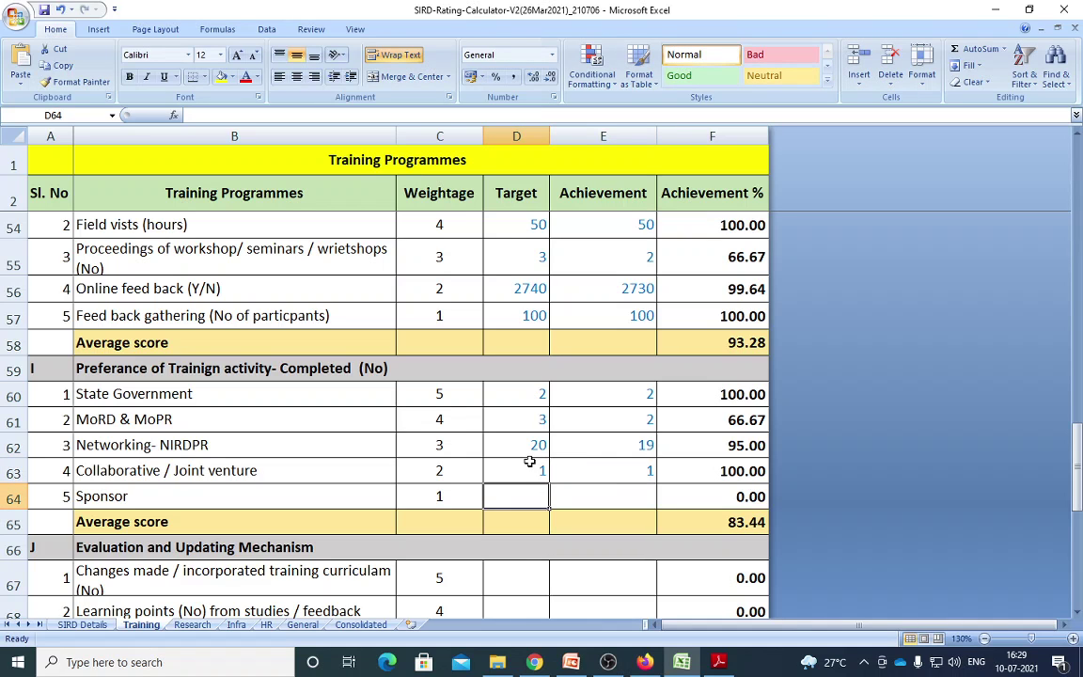
{"action": "type", "text": "1"}
{"action": "left_click", "coordinate": [595, 497]}
{"action": "type", "text": "1"}
{"action": "scroll", "coordinate": [595, 496], "scroll_direction": "down", "scroll_amount": 2}
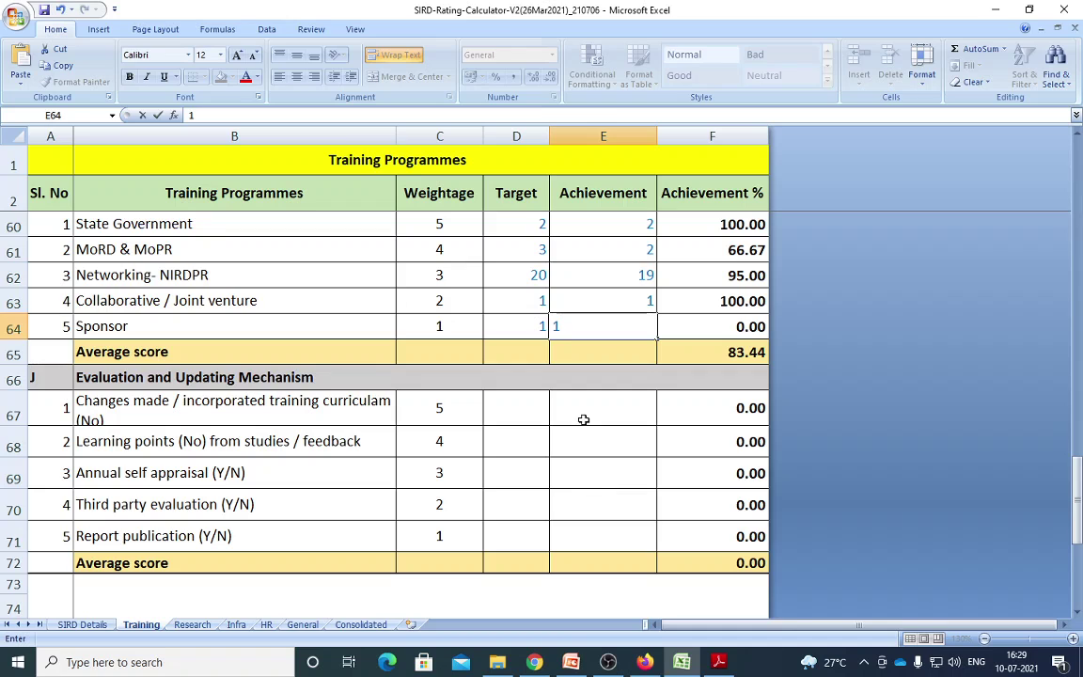
{"action": "key", "text": "Return"}
{"action": "left_click", "coordinate": [523, 323]}
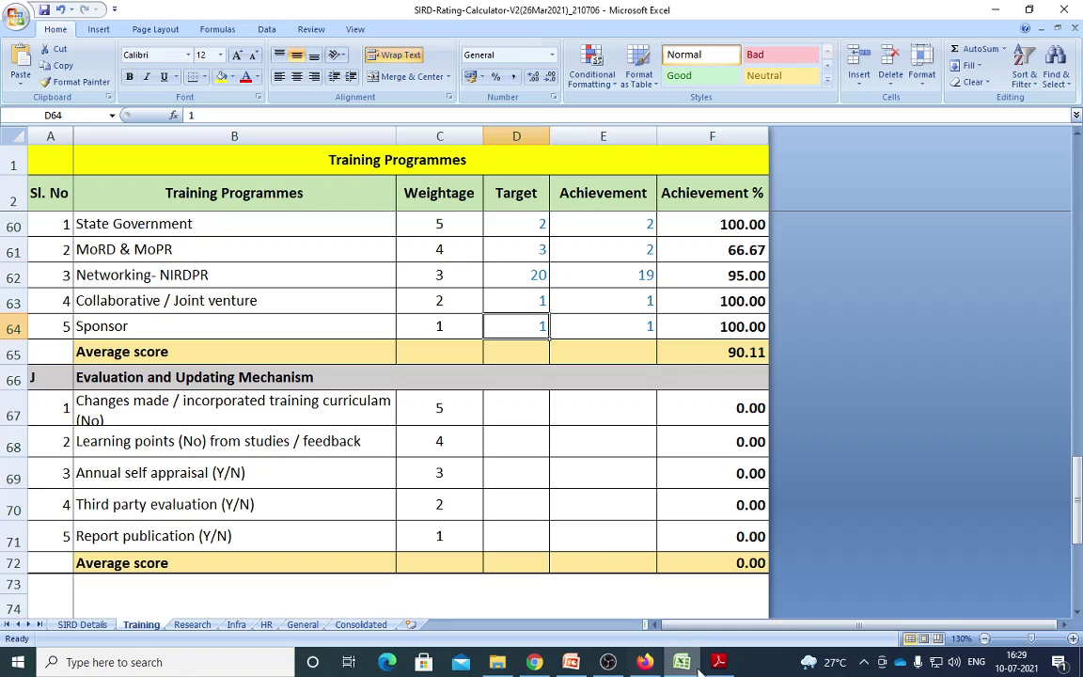
Switch to the SIRD Grading report in Adobe Reader and examine the definitions of training curriculum changes and learning points from studies or feedback
{"action": "key", "text": "alt+Tab"}
{"action": "scroll", "coordinate": [672, 561], "scroll_direction": "down", "scroll_amount": 3}
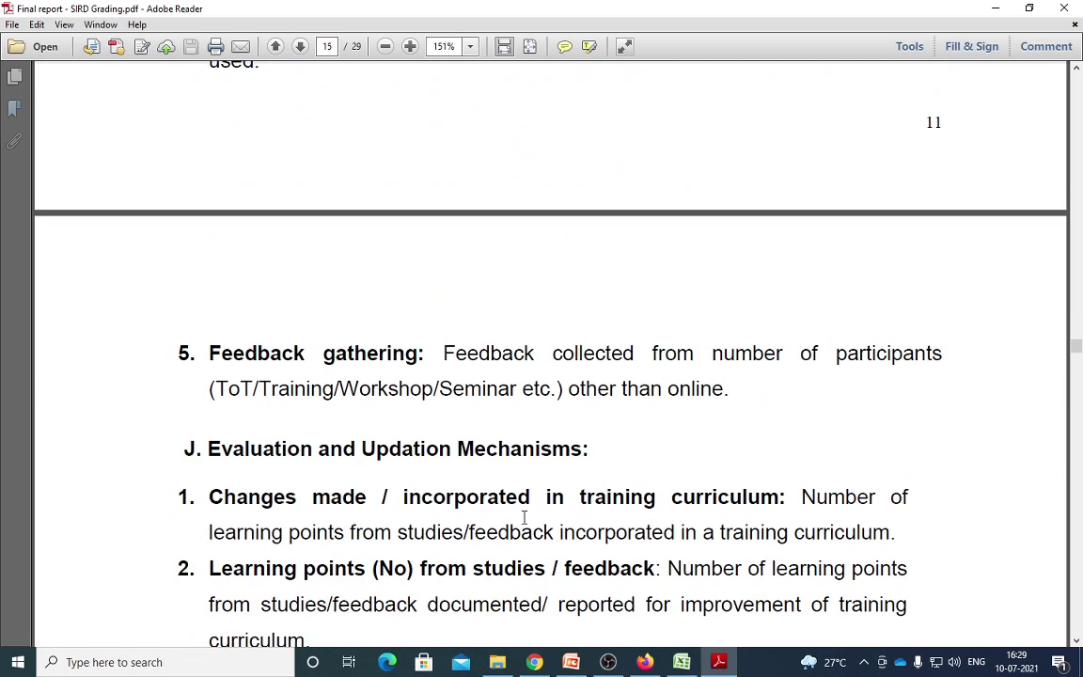
{"action": "scroll", "coordinate": [498, 499], "scroll_direction": "down", "scroll_amount": 3}
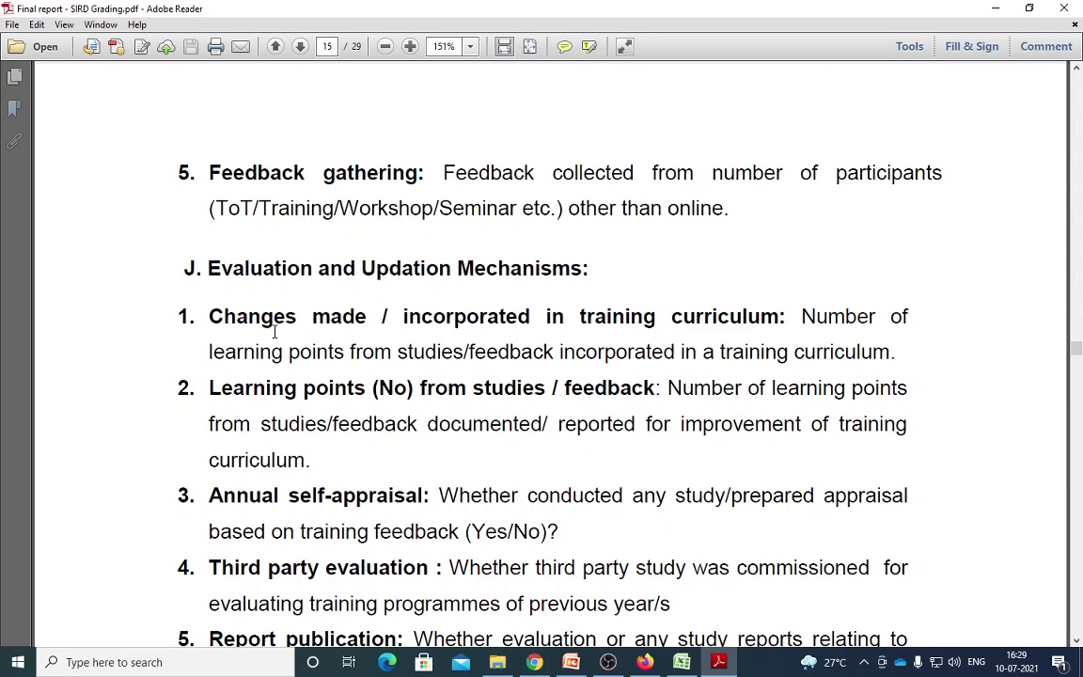
{"action": "left_click_drag", "start_coordinate": [245, 316], "coordinate": [781, 316]}
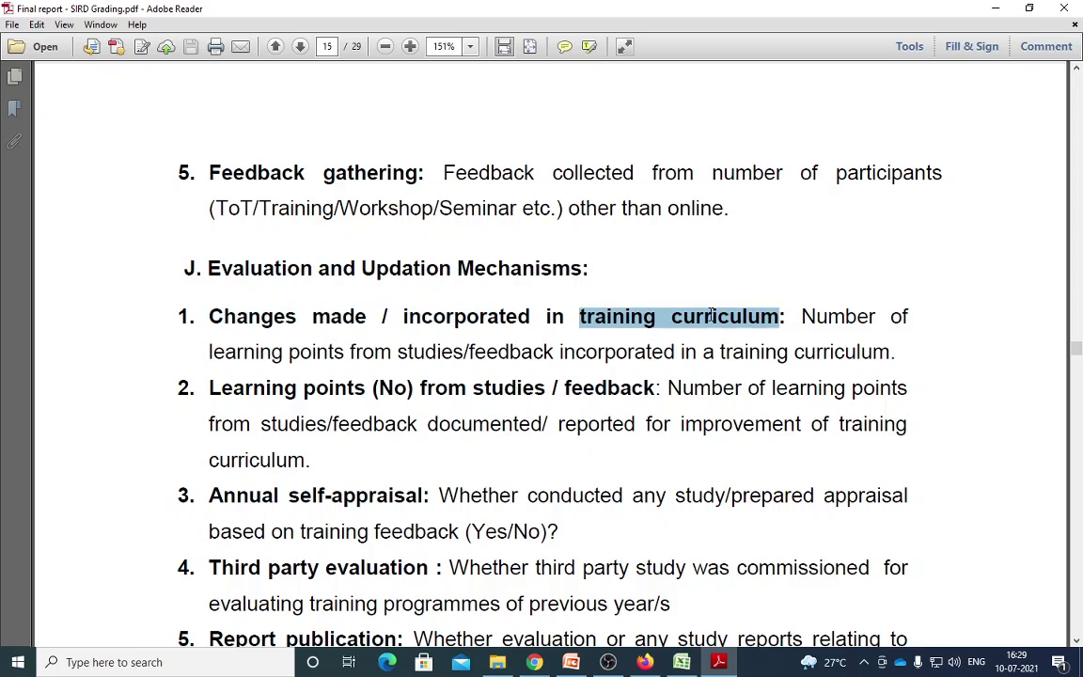
{"action": "left_click_drag", "start_coordinate": [210, 353], "coordinate": [697, 354]}
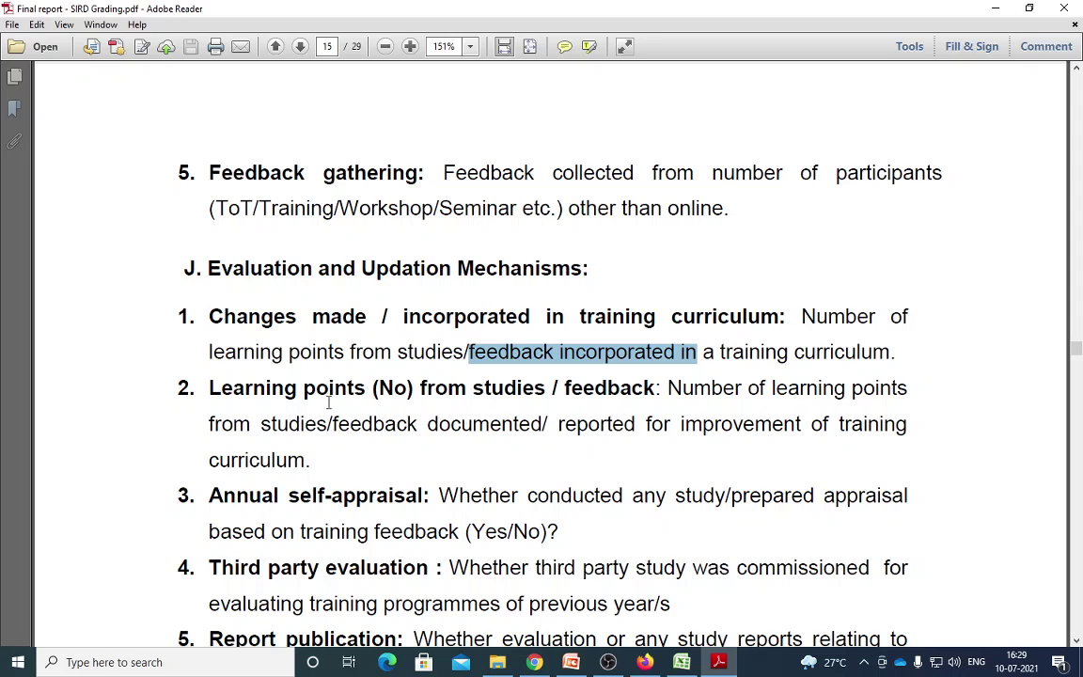
{"action": "left_click_drag", "start_coordinate": [268, 399], "coordinate": [437, 406]}
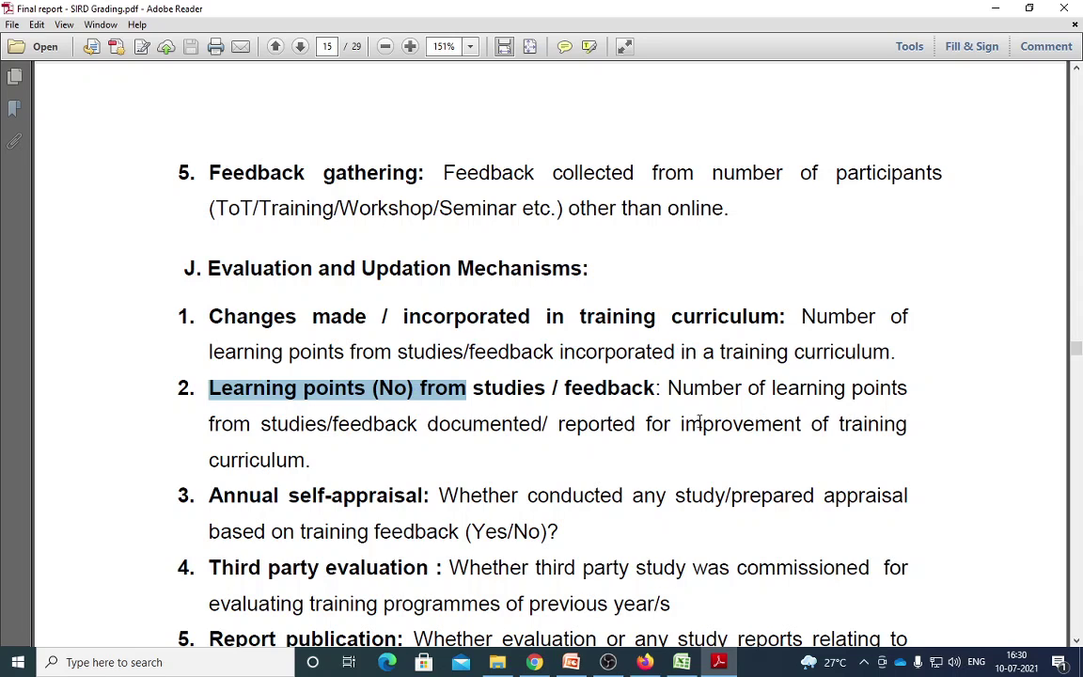
{"action": "left_click_drag", "start_coordinate": [261, 425], "coordinate": [780, 434]}
{"action": "left_click_drag", "start_coordinate": [237, 459], "coordinate": [454, 476]}
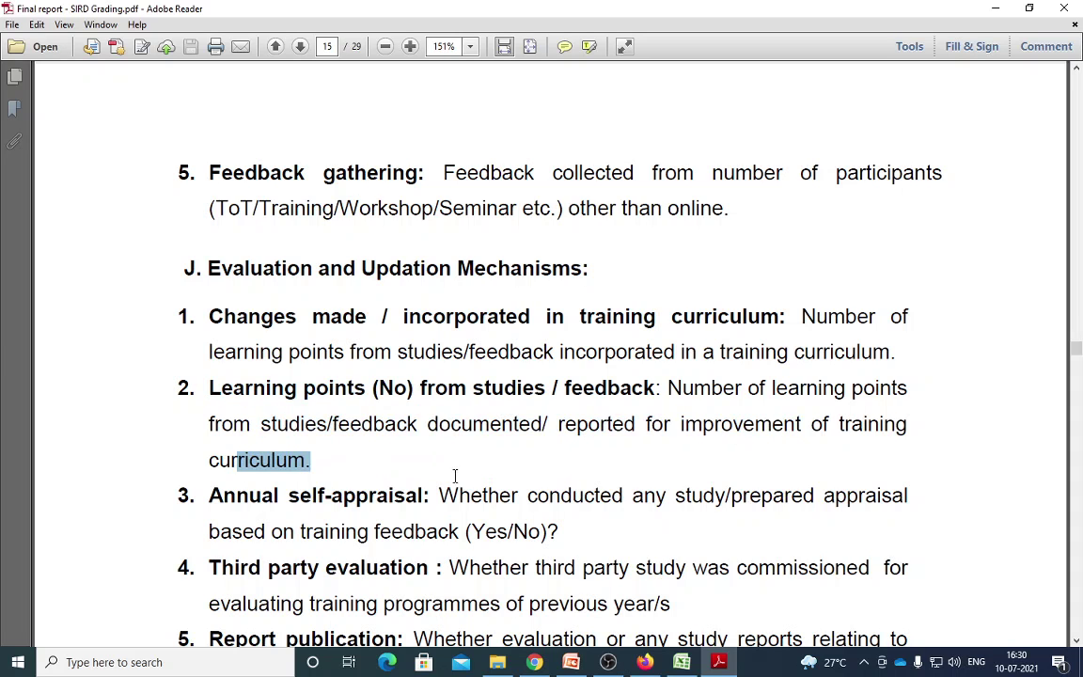
Examine the report's definition of annual self-appraisal under Evaluation and Updation Mechanisms
{"action": "scroll", "coordinate": [453, 479], "scroll_direction": "down", "scroll_amount": 2}
{"action": "left_click_drag", "start_coordinate": [331, 429], "coordinate": [664, 429]}
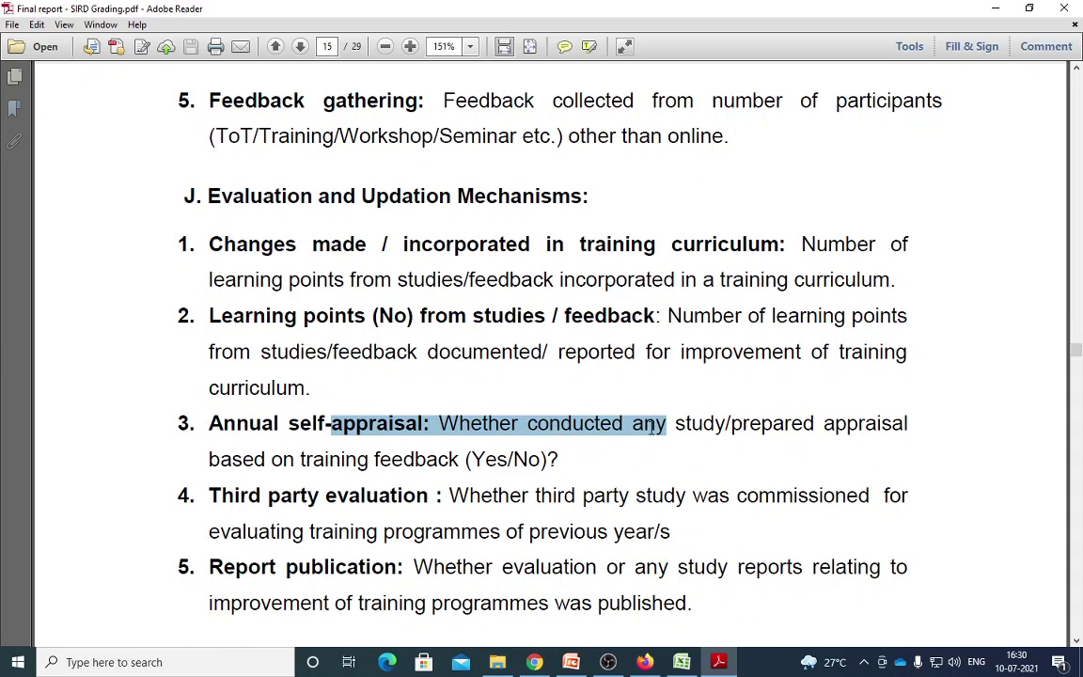
{"action": "left_click", "coordinate": [583, 427]}
{"action": "left_click_drag", "start_coordinate": [527, 428], "coordinate": [908, 428]}
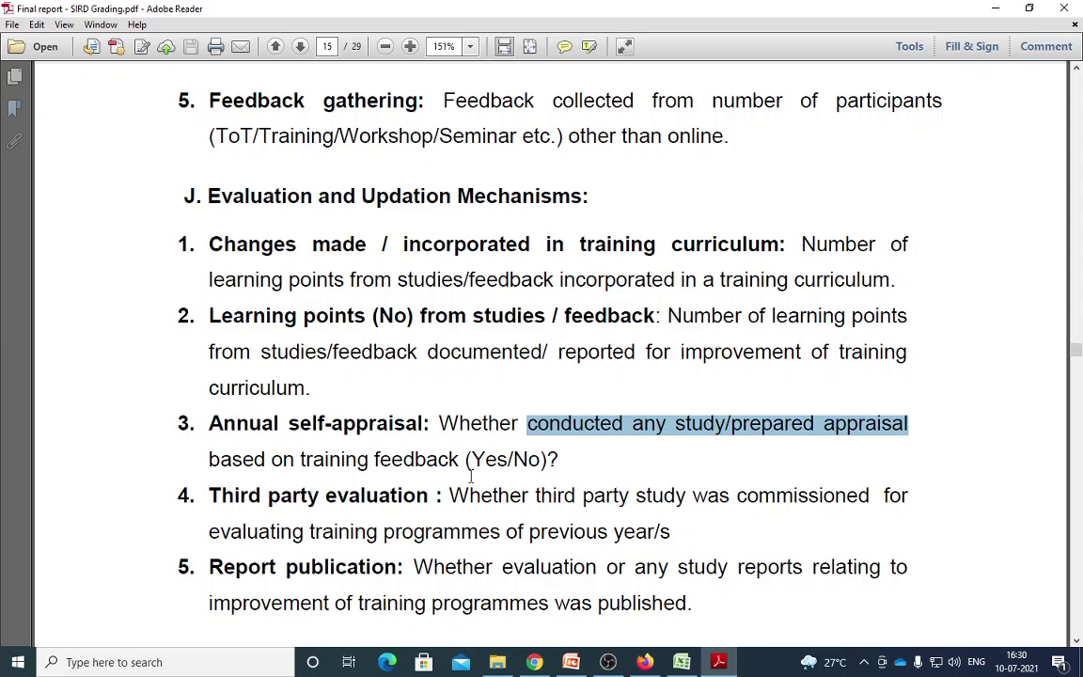
{"action": "left_click_drag", "start_coordinate": [272, 459], "coordinate": [458, 460]}
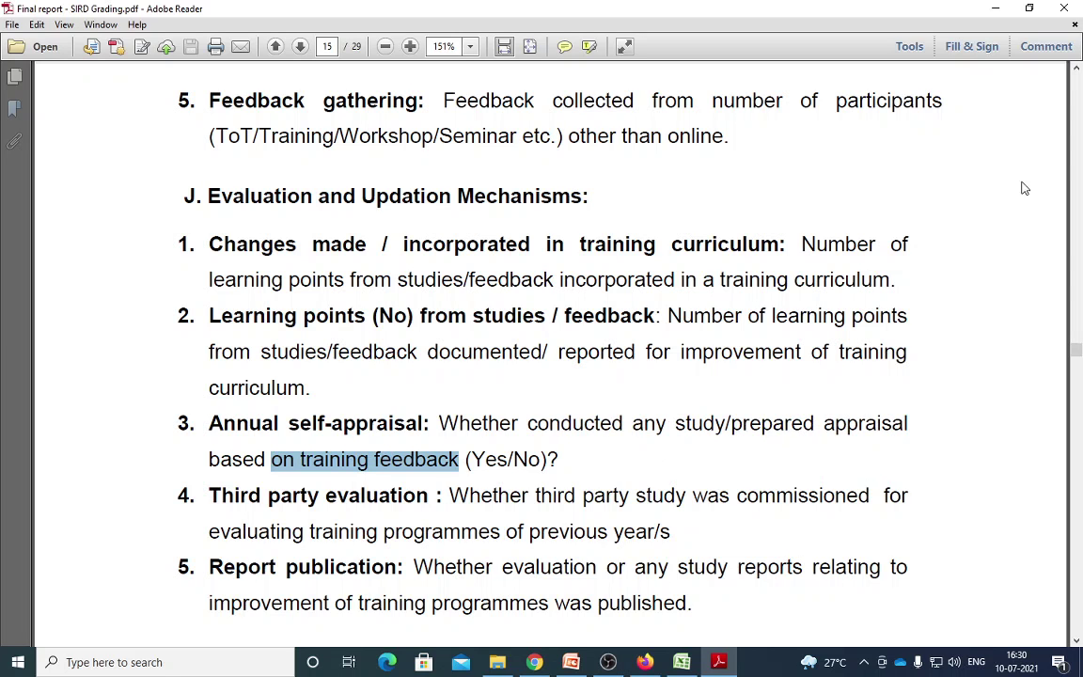
Return to the Training sheet in Excel and enter target 5 and achievement 5 for changes made or incorporated in the training curriculum
{"action": "left_click", "coordinate": [997, 9]}
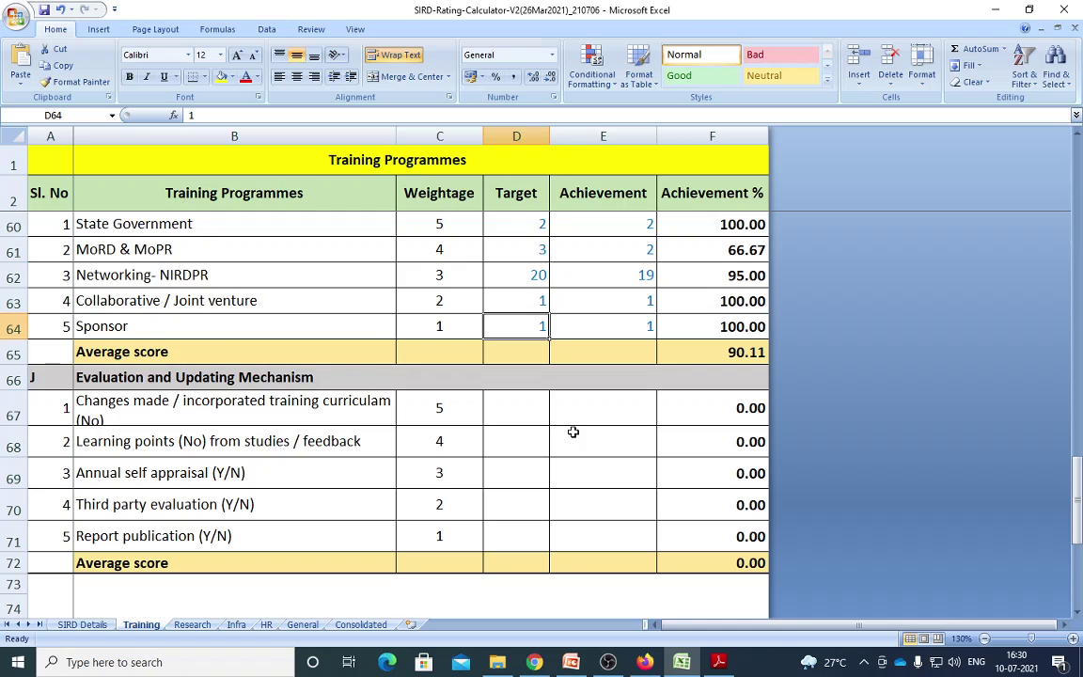
{"action": "left_click", "coordinate": [564, 416]}
{"action": "left_click", "coordinate": [528, 417]}
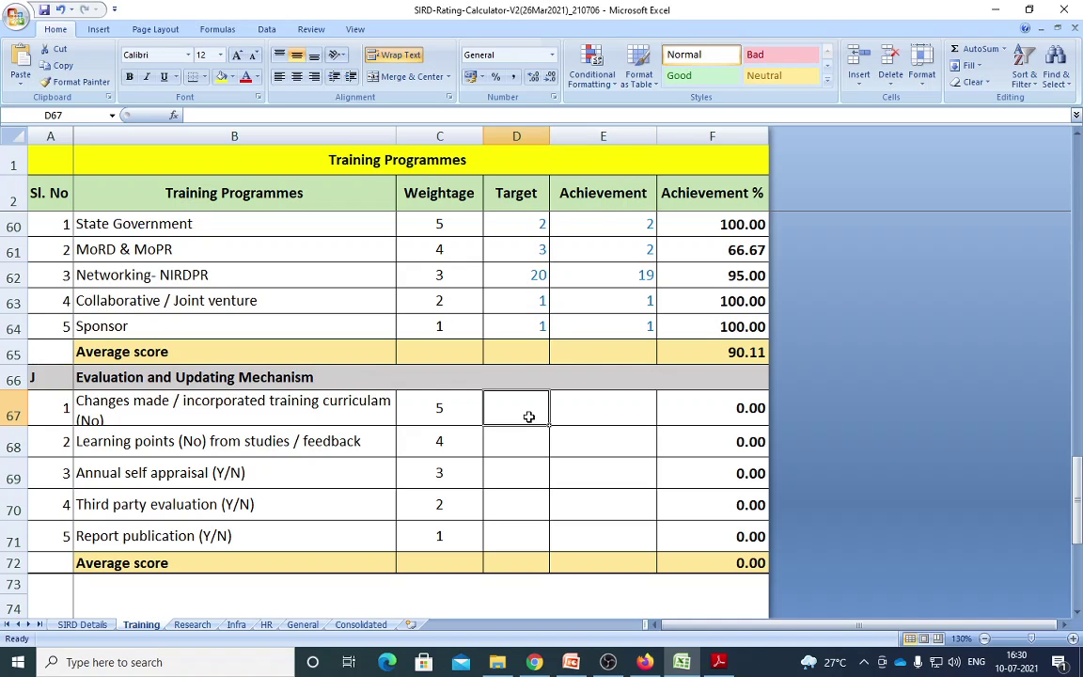
{"action": "type", "text": "5"}
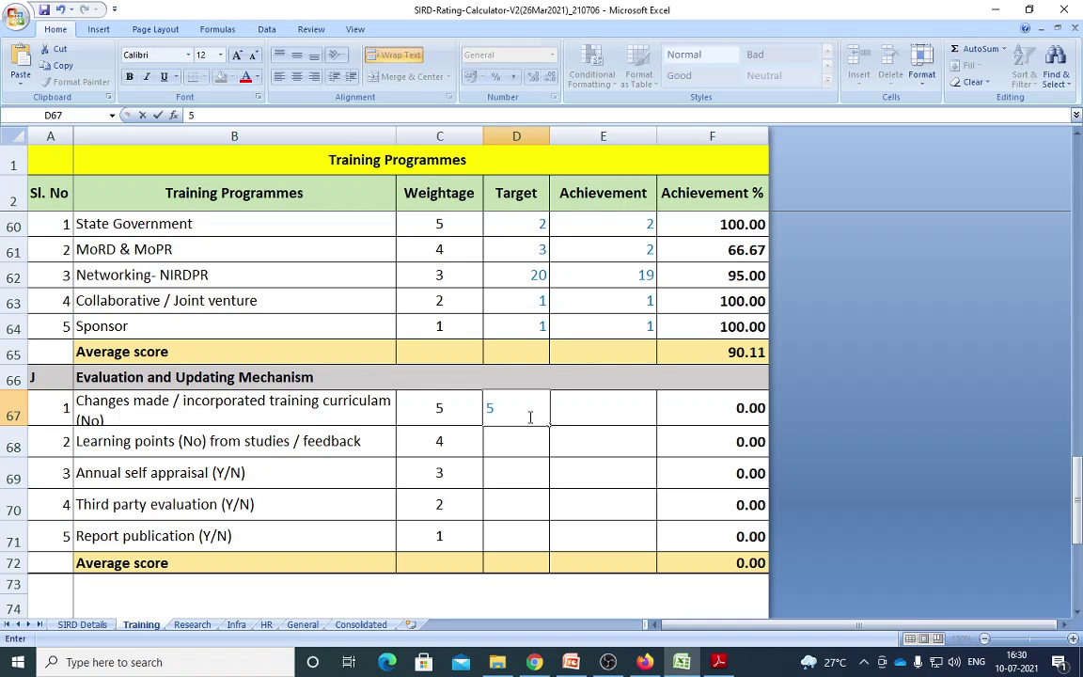
{"action": "key", "text": "Tab"}
{"action": "type", "text": "5"}
{"action": "key", "text": "Return"}
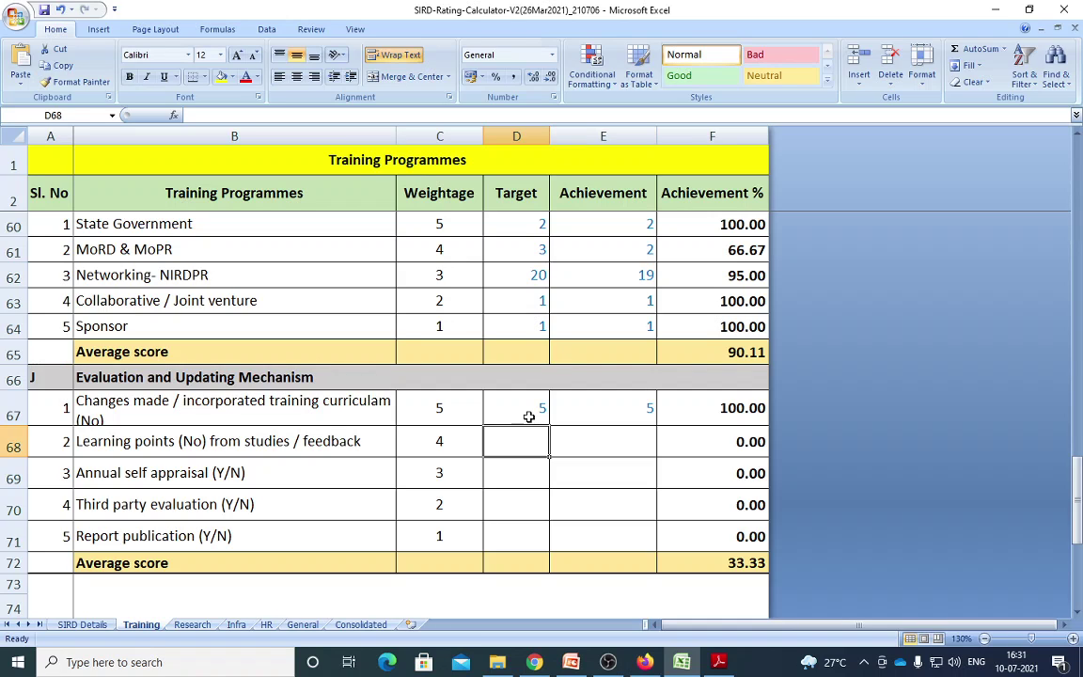
Enter a target of 3 and an achievement of 3 for learning points from studies / feedback
{"action": "type", "text": "3"}
{"action": "key", "text": "Tab"}
{"action": "type", "text": "3"}
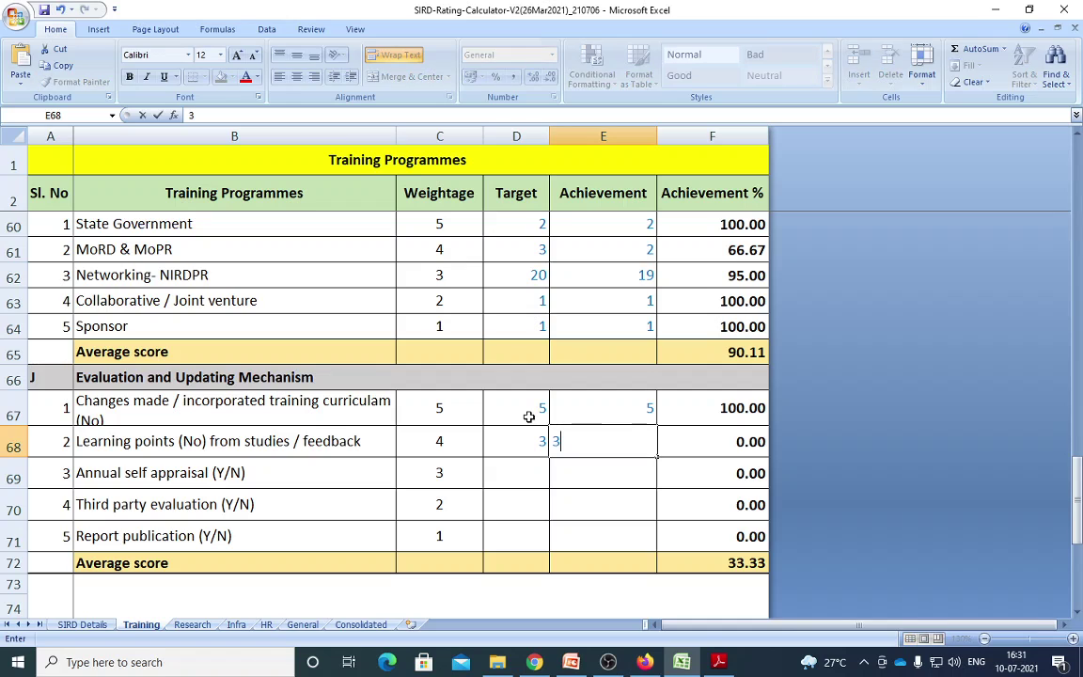
{"action": "key", "text": "Return"}
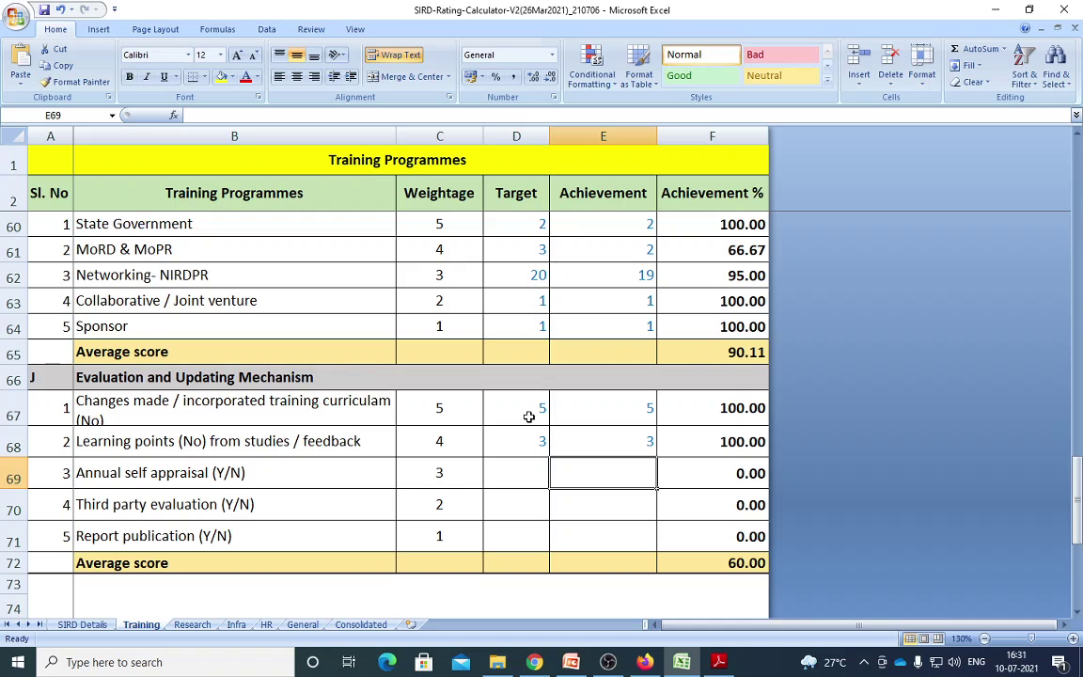
Switch to the SIRD Grading report in Adobe Reader and reread the definition of annual self-appraisal based on training feedback
{"action": "key", "text": "Left"}
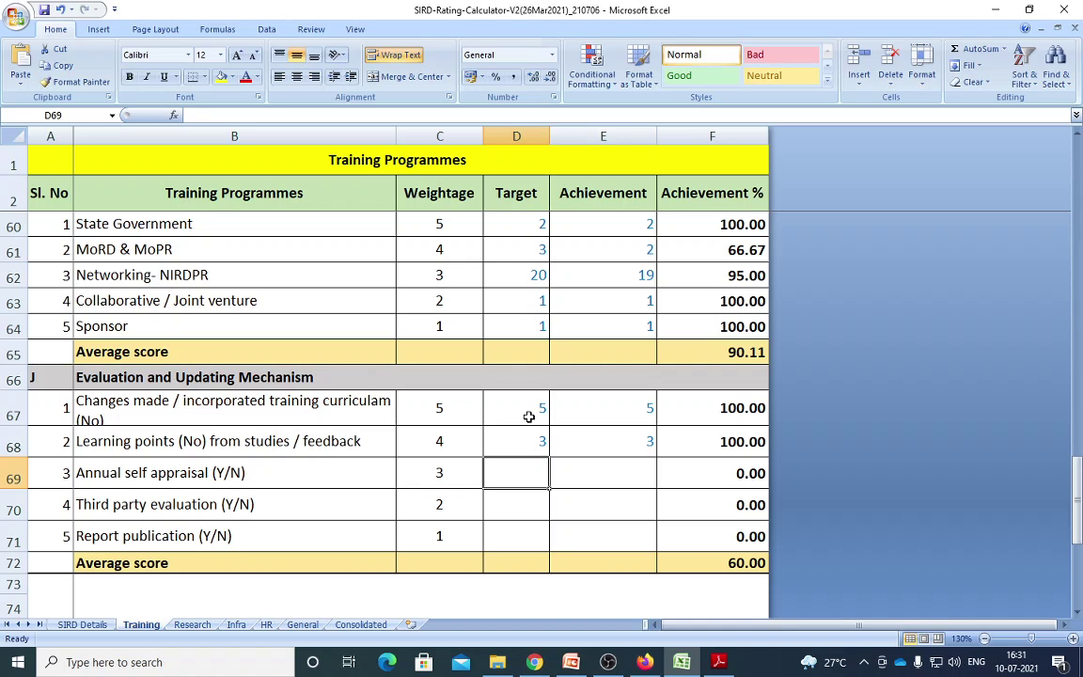
{"action": "key", "text": "alt+Tab"}
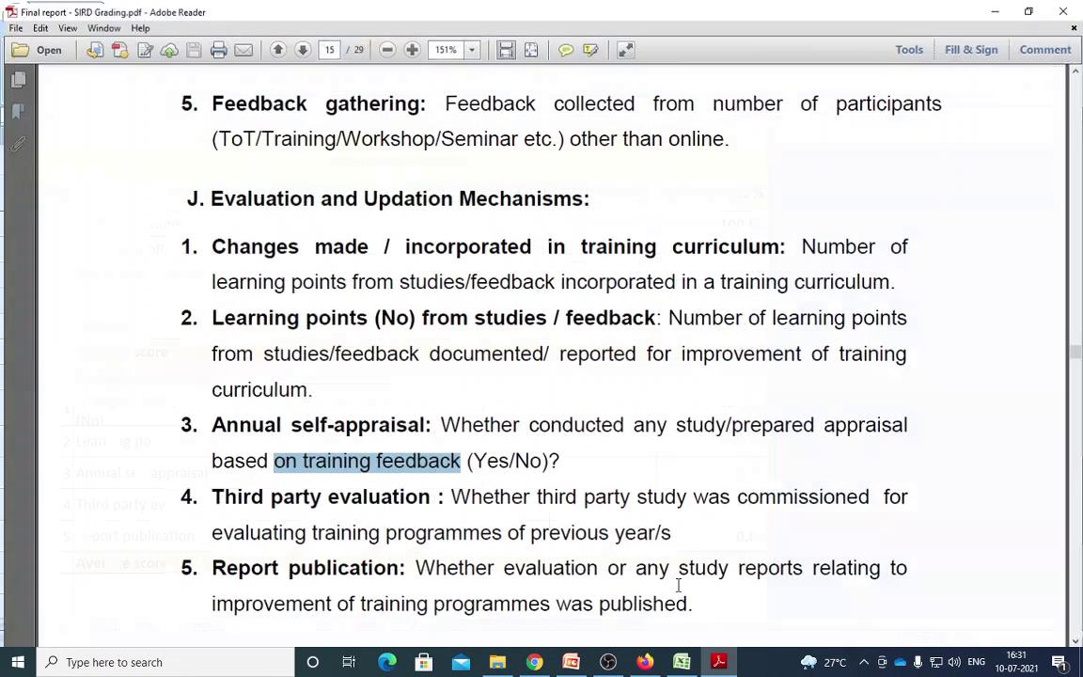
{"action": "left_click_drag", "start_coordinate": [440, 423], "coordinate": [814, 424]}
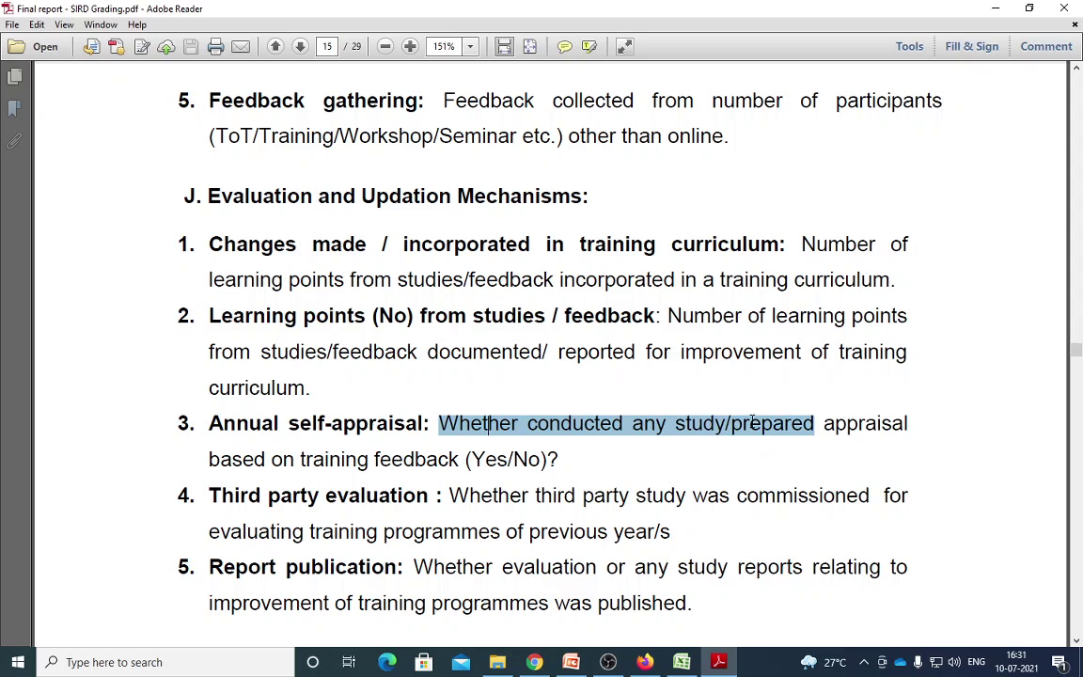
{"action": "double_click", "coordinate": [333, 458]}
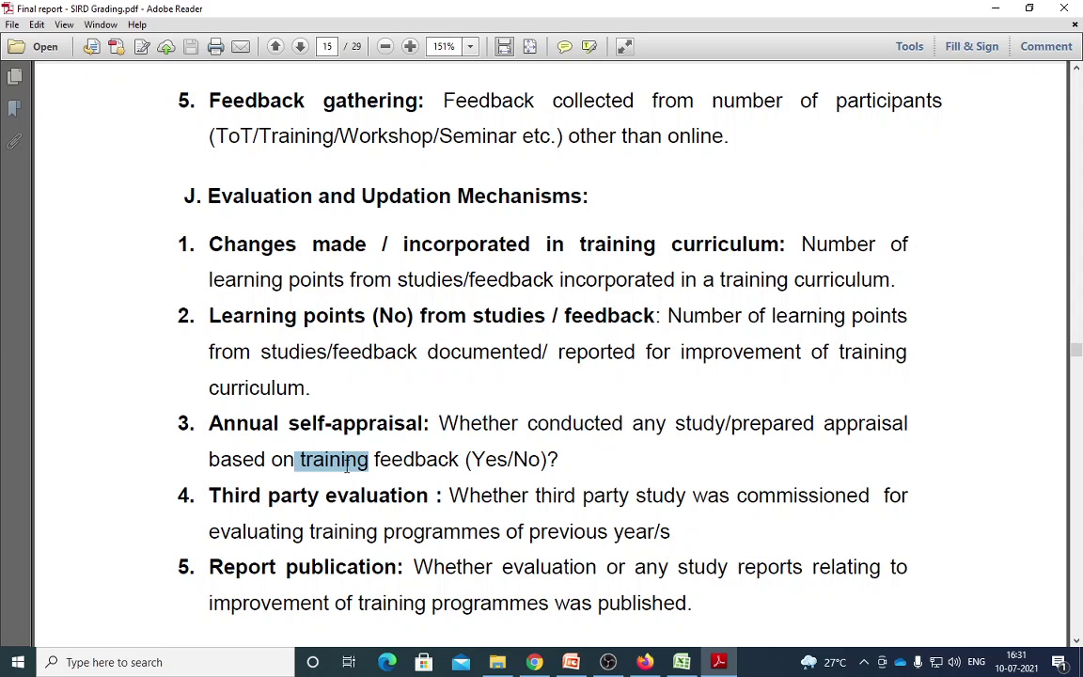
Return to the Training sheet in Excel and enter target 1 and achievement 1 for annual self appraisal
{"action": "key", "text": "alt+Tab"}
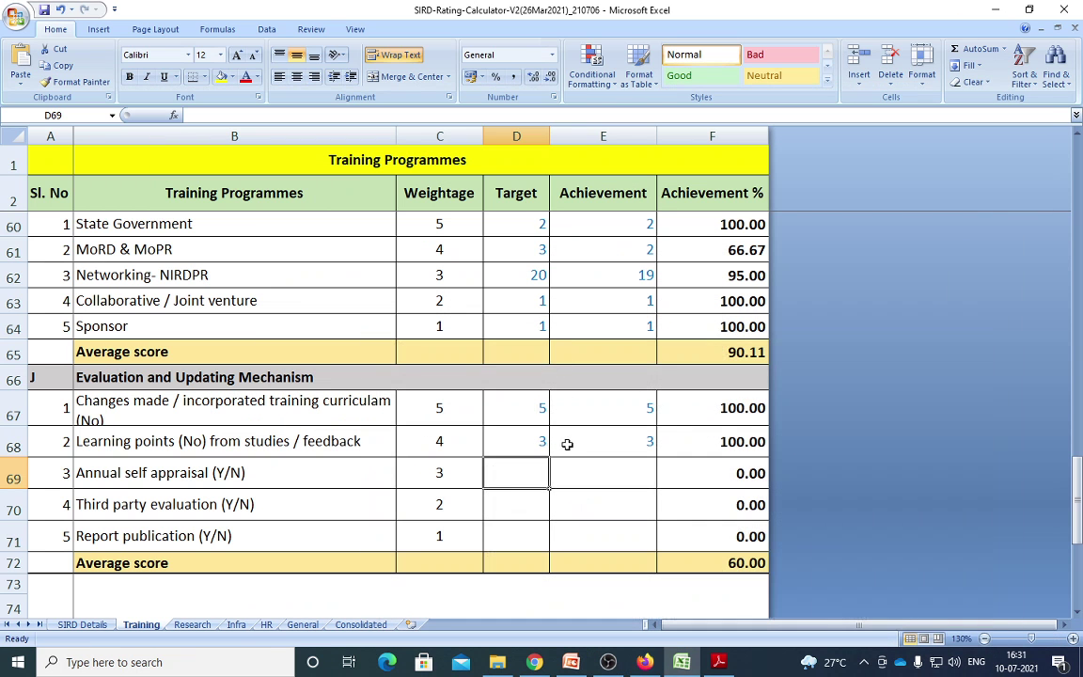
{"action": "left_click", "coordinate": [543, 465]}
{"action": "type", "text": "1"}
{"action": "key", "text": "Right"}
{"action": "type", "text": "1"}
{"action": "key", "text": "Return"}
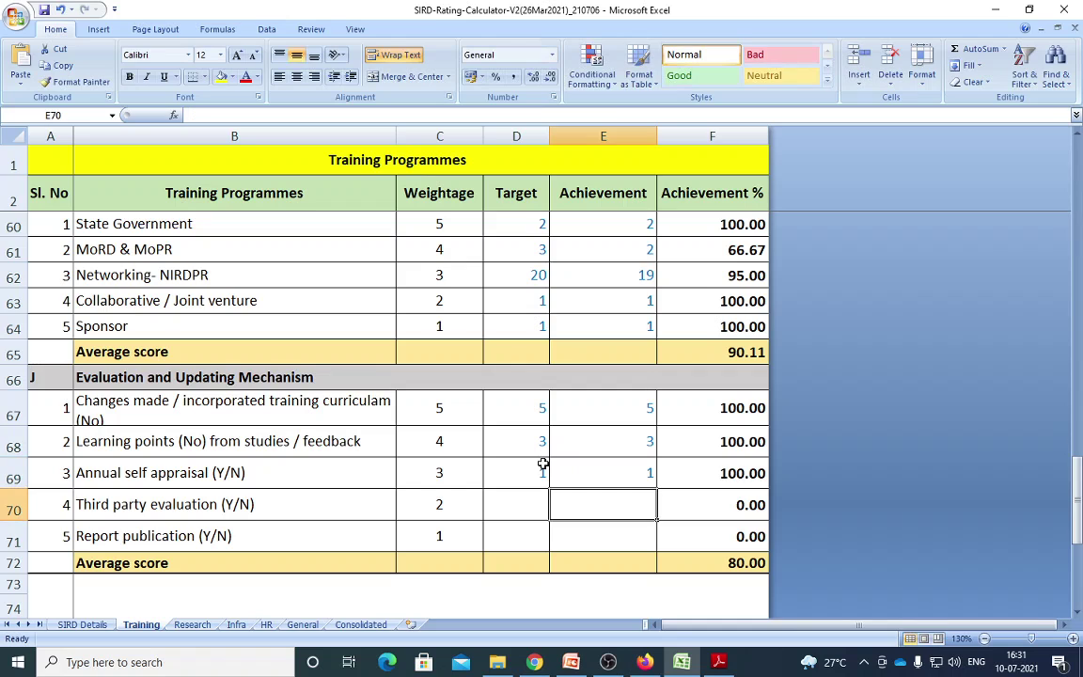
Enter a target of 0 and an achievement of 0 for third party evaluation
{"action": "key", "text": "Left"}
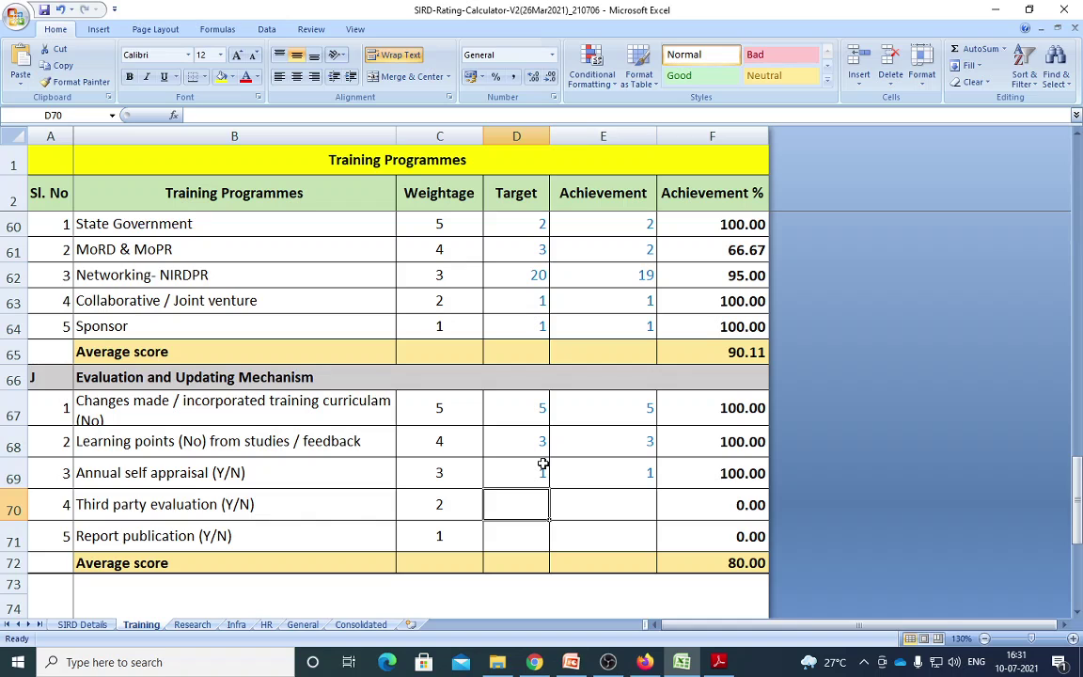
{"action": "type", "text": "0"}
{"action": "key", "text": "Right"}
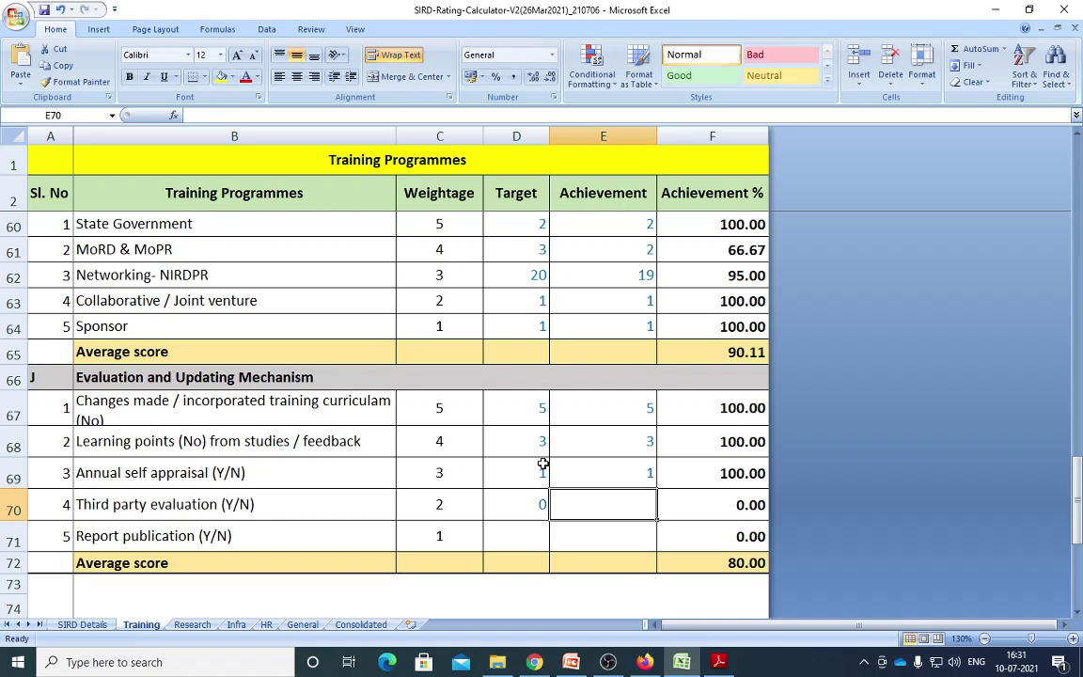
{"action": "type", "text": "0"}
Set both the target and the achievement for third party evaluation to 1
{"action": "key", "text": "Left"}
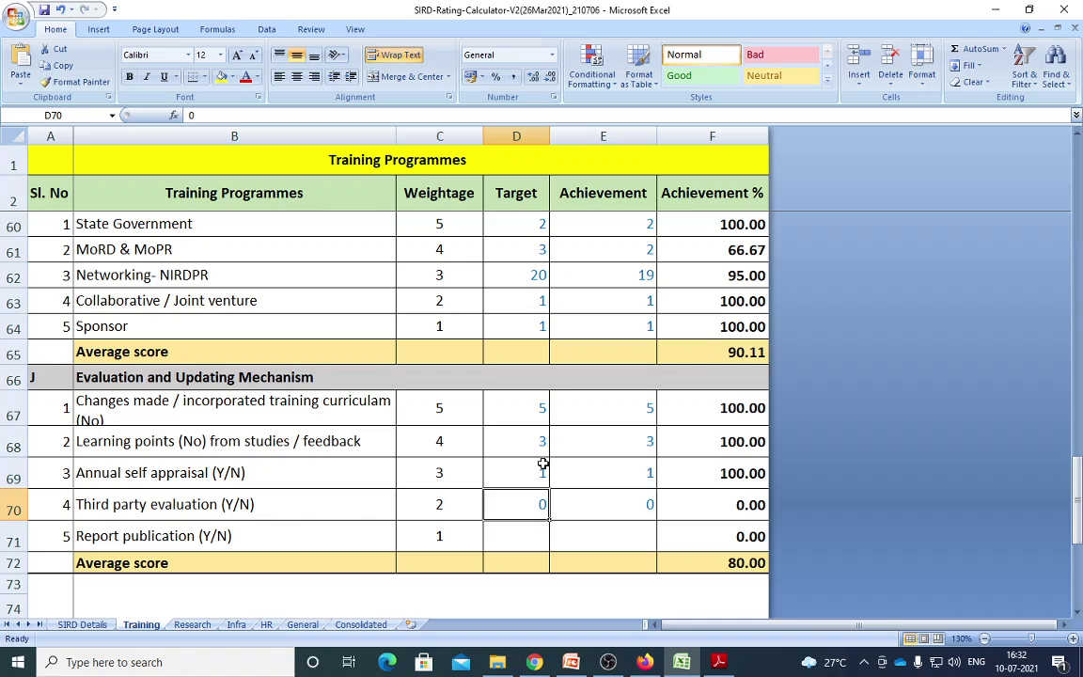
{"action": "type", "text": "1"}
{"action": "key", "text": "Tab"}
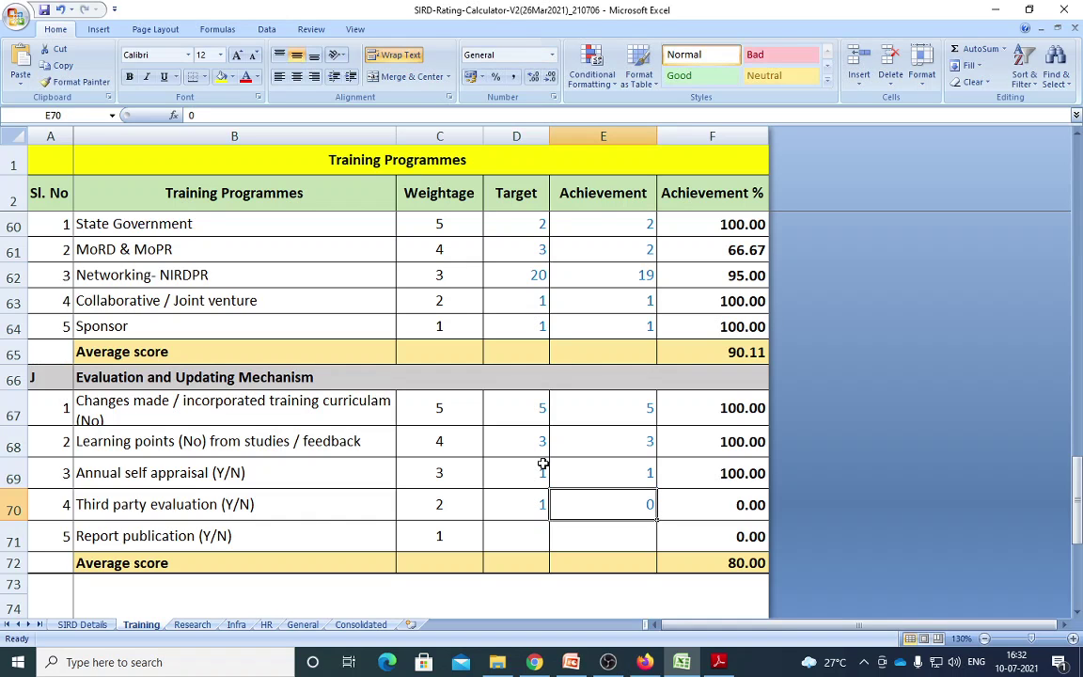
{"action": "type", "text": "1"}
{"action": "key", "text": "Return"}
{"action": "left_click", "coordinate": [542, 508]}
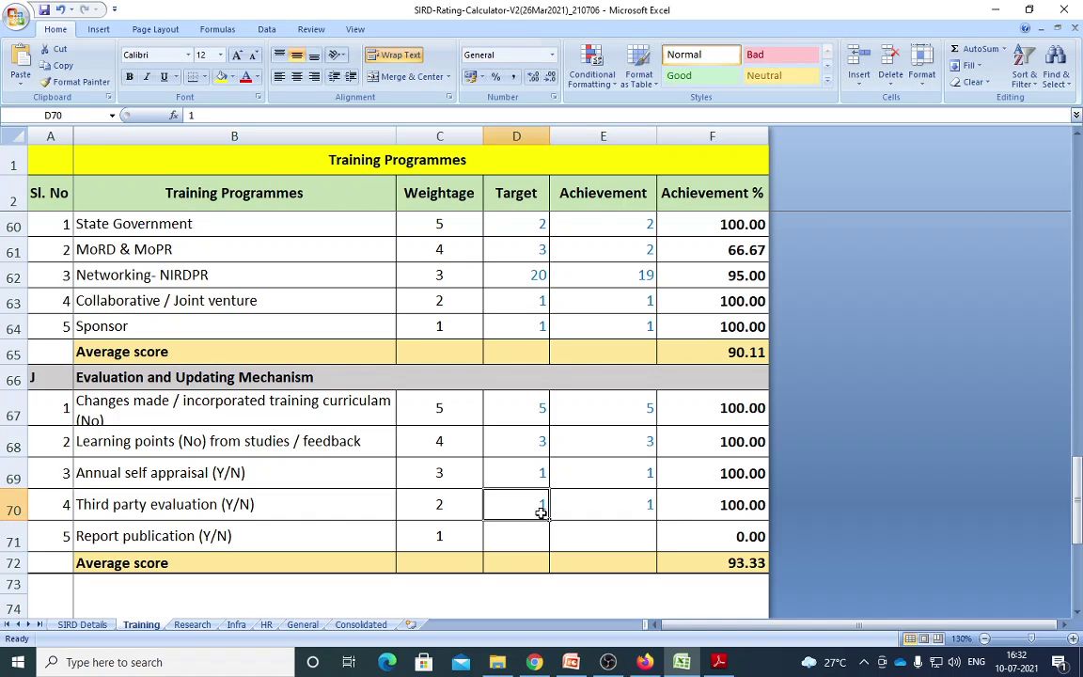
Enter a target of 1 and an achievement of 1 for report publication
{"action": "left_click", "coordinate": [545, 537]}
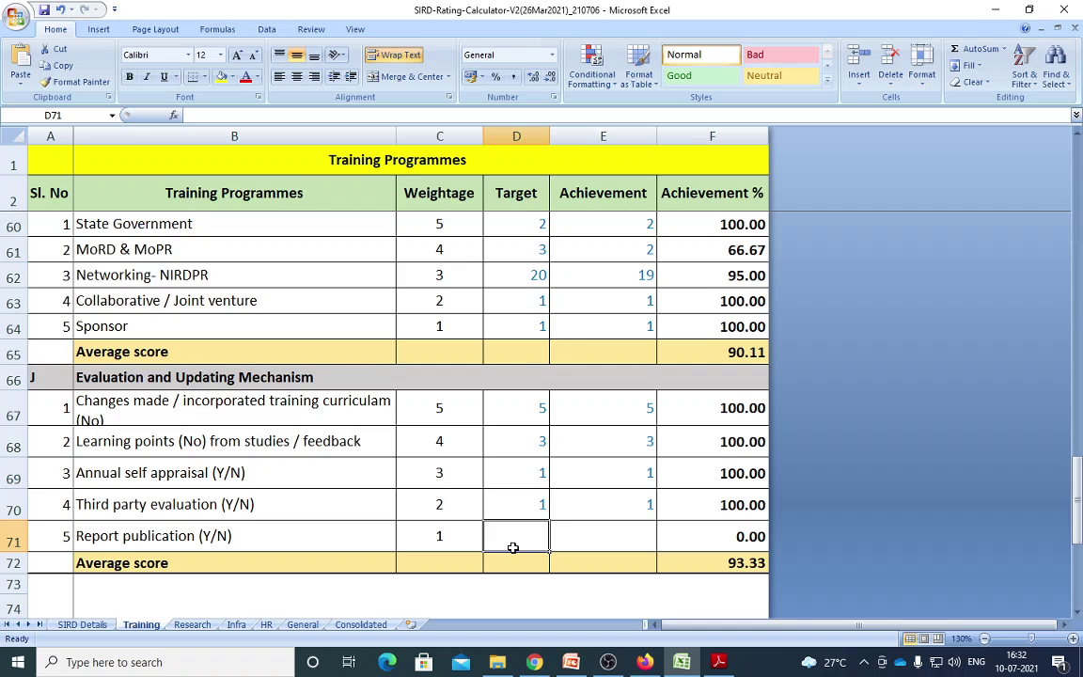
{"action": "type", "text": "1"}
{"action": "left_click", "coordinate": [592, 532]}
{"action": "type", "text": "1"}
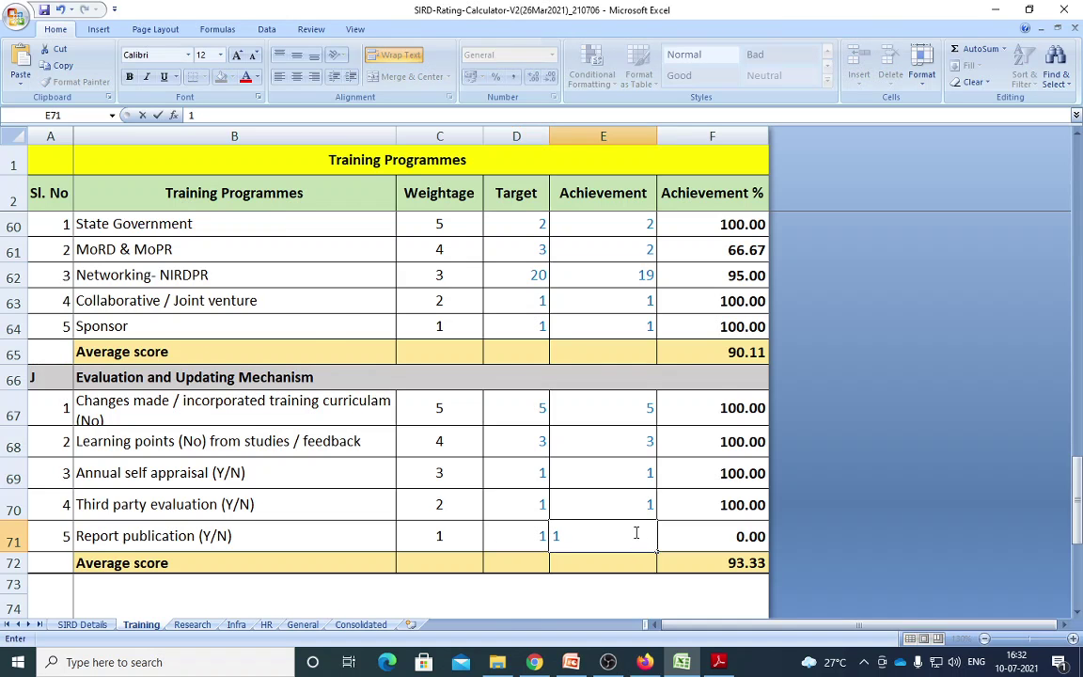
{"action": "scroll", "coordinate": [635, 533], "scroll_direction": "down", "scroll_amount": 1}
{"action": "left_click", "coordinate": [623, 431]}
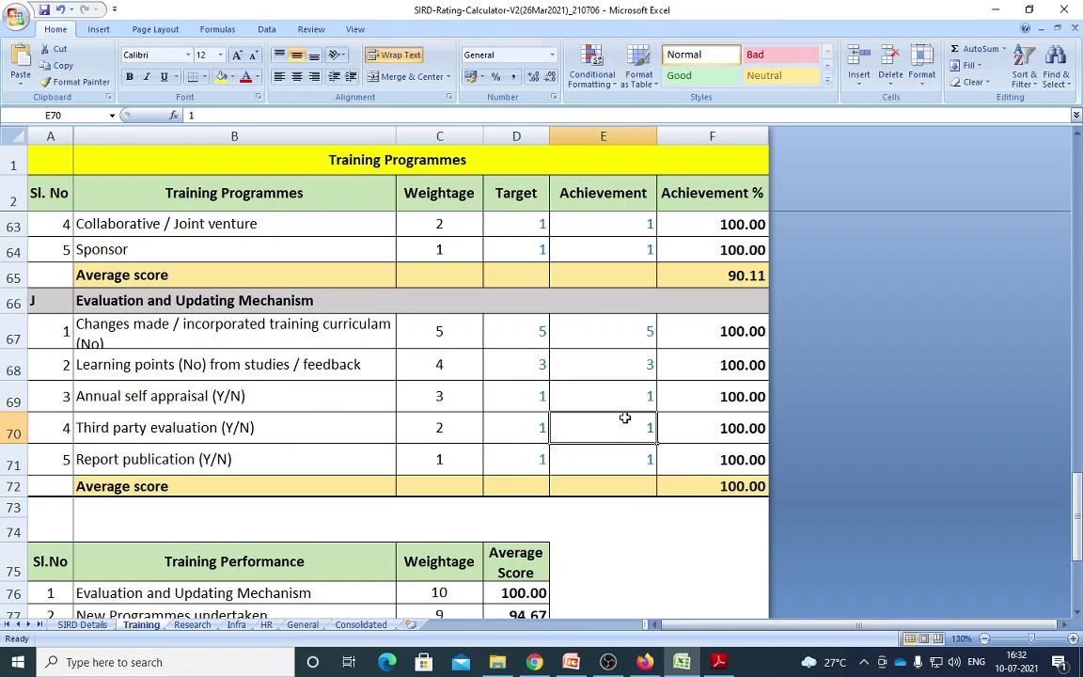
{"action": "scroll", "coordinate": [624, 417], "scroll_direction": "up", "scroll_amount": 9}
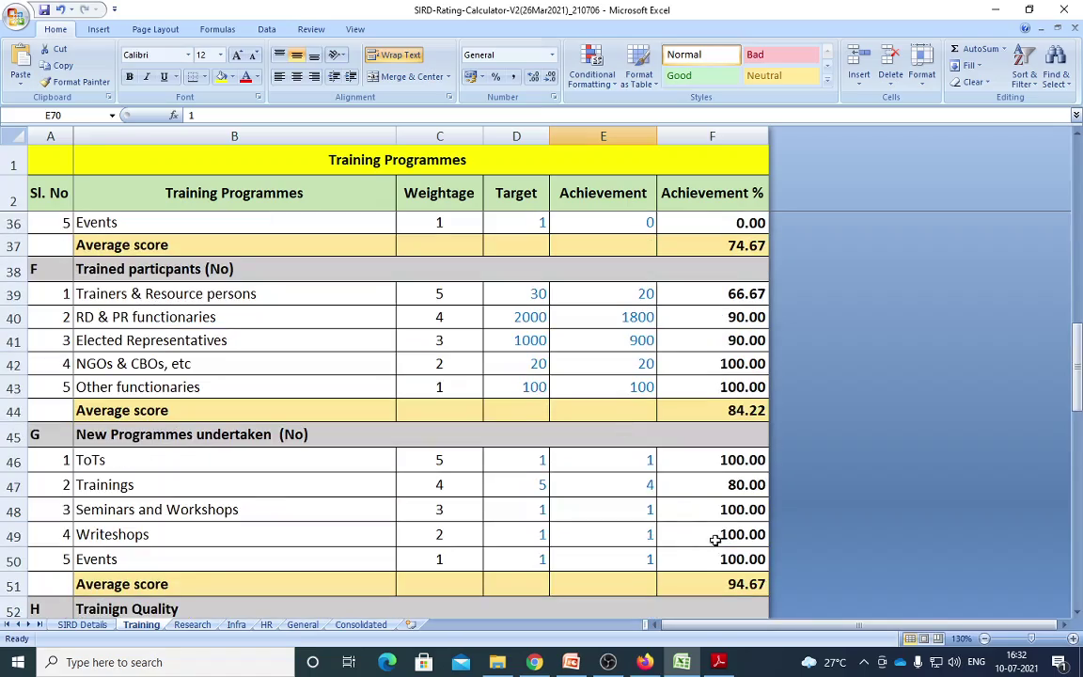
{"action": "left_click", "coordinate": [719, 662]}
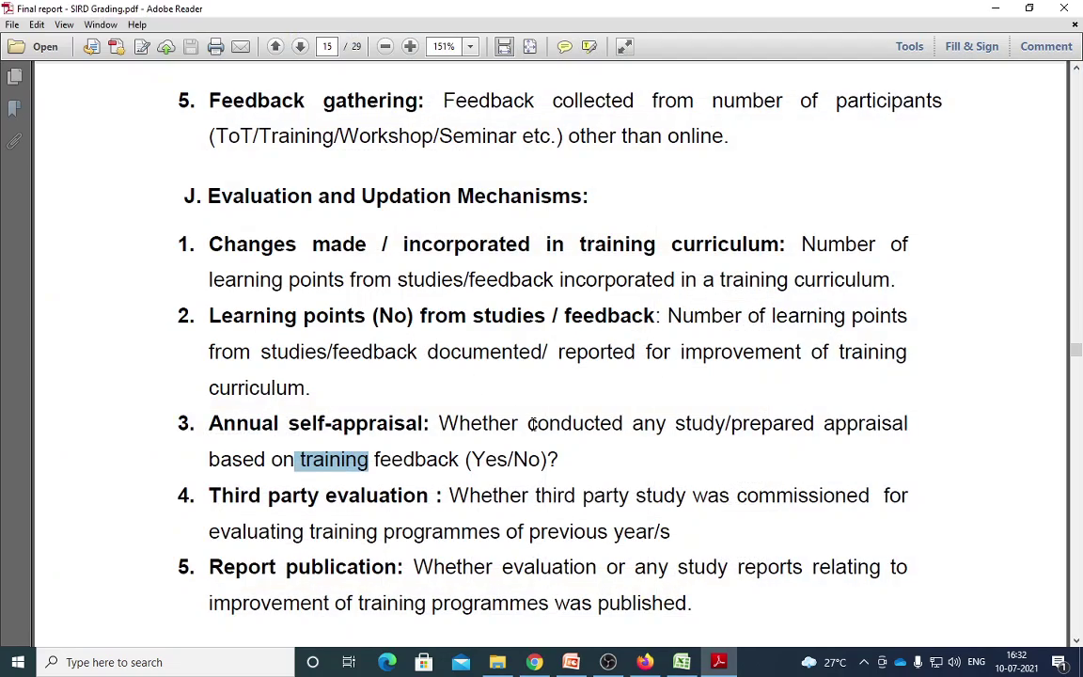
{"action": "scroll", "coordinate": [532, 425], "scroll_direction": "down", "scroll_amount": 2}
{"action": "scroll", "coordinate": [532, 425], "scroll_direction": "down", "scroll_amount": 2}
{"action": "scroll", "coordinate": [534, 431], "scroll_direction": "up", "scroll_amount": 12}
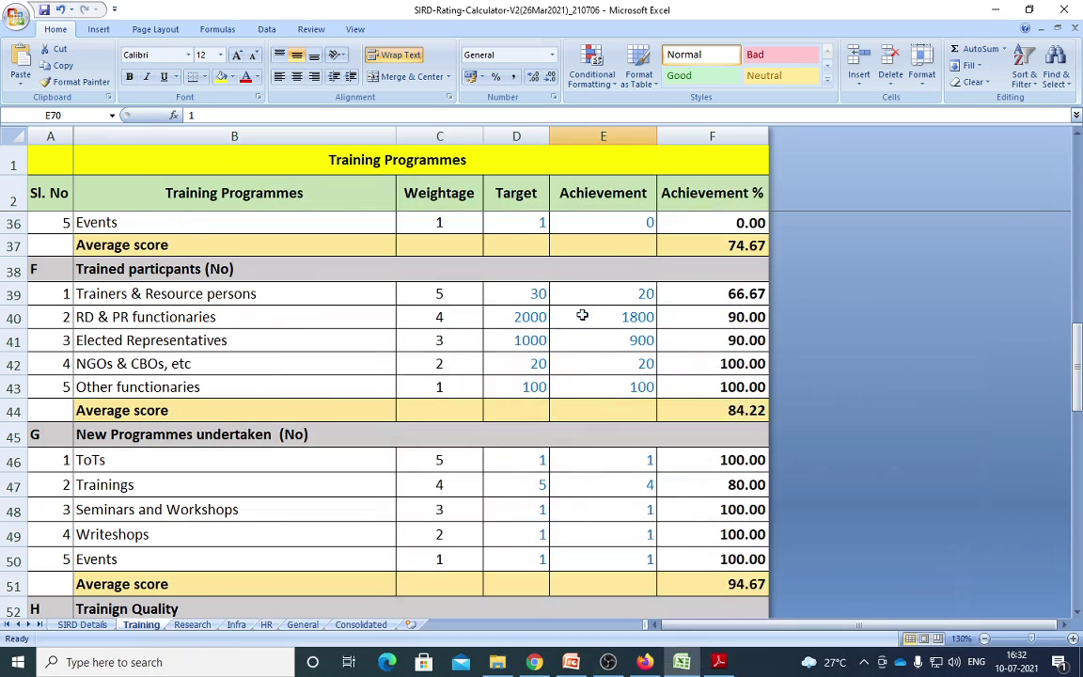
{"action": "key", "text": "alt+Tab"}
{"action": "scroll", "coordinate": [501, 360], "scroll_direction": "up", "scroll_amount": 6}
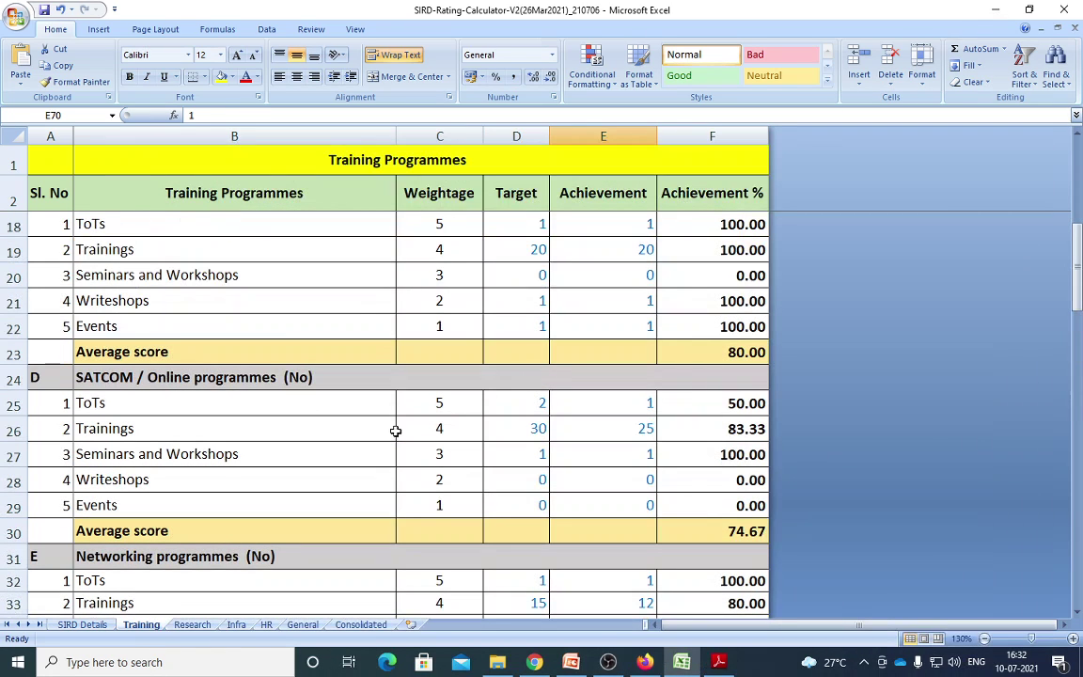
Show the Research Performance slide in PowerPoint and open the Research sheet of the rating calculator in Excel
{"action": "key", "text": "alt+Tab"}
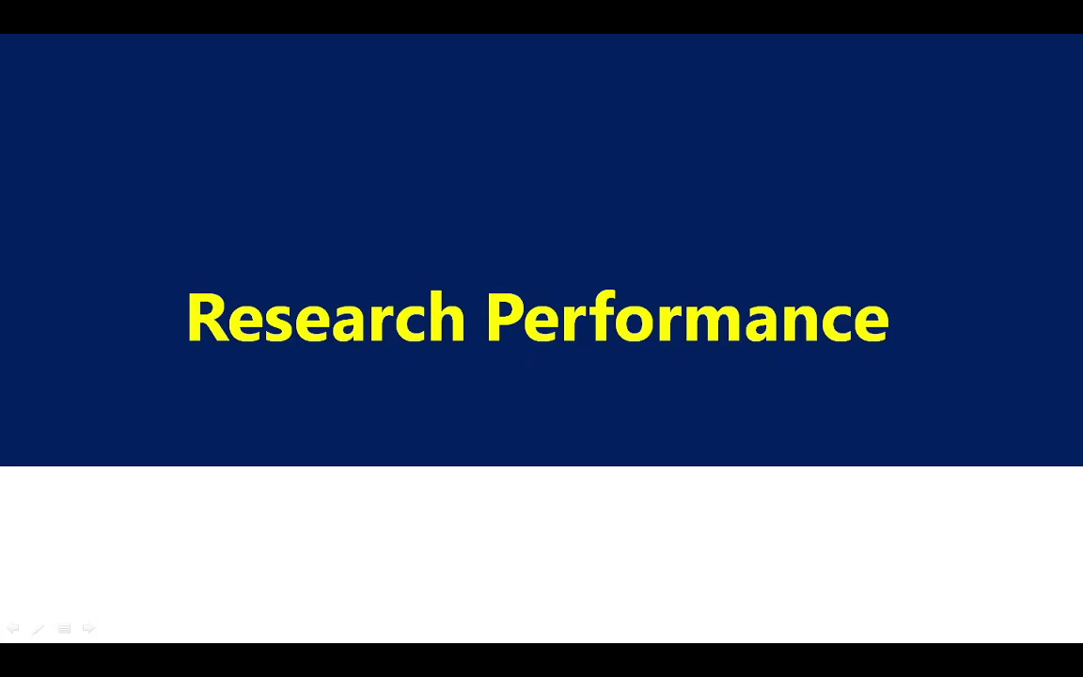
{"action": "key", "text": "alt+Tab"}
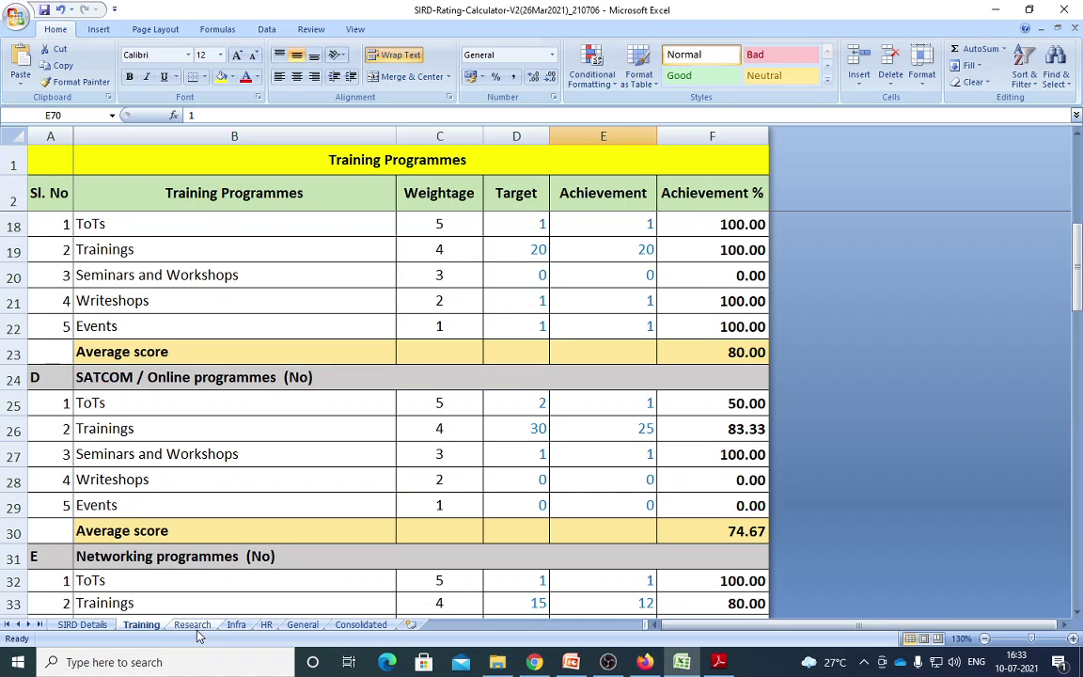
{"action": "left_click", "coordinate": [193, 625]}
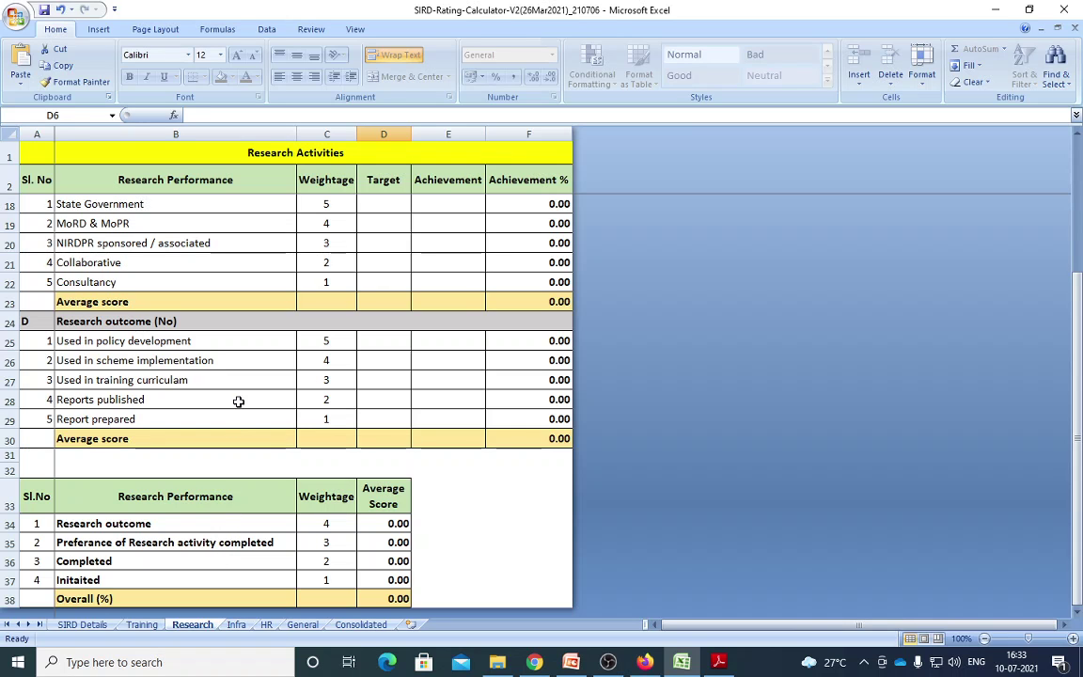
{"action": "scroll", "coordinate": [271, 357], "scroll_direction": "up", "scroll_amount": 5}
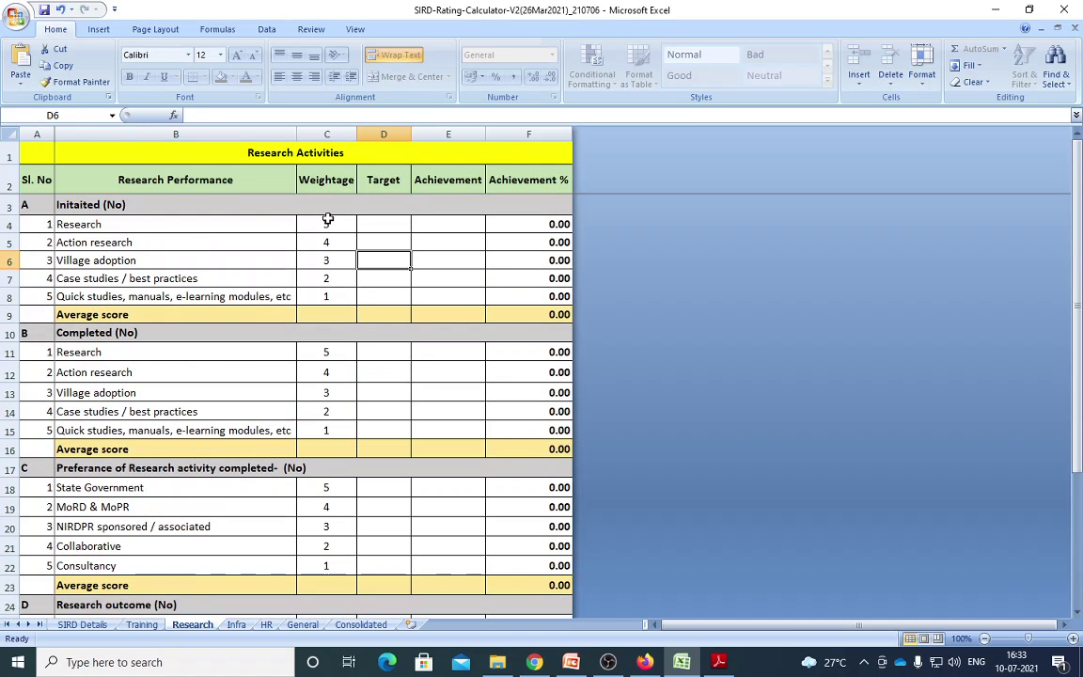
Switch to the grading report in Adobe Reader and examine the Research Performance tables for initiated, completed, preference and outcome parameters
{"action": "key", "text": "alt+Tab"}
{"action": "scroll", "coordinate": [514, 467], "scroll_direction": "down", "scroll_amount": 15}
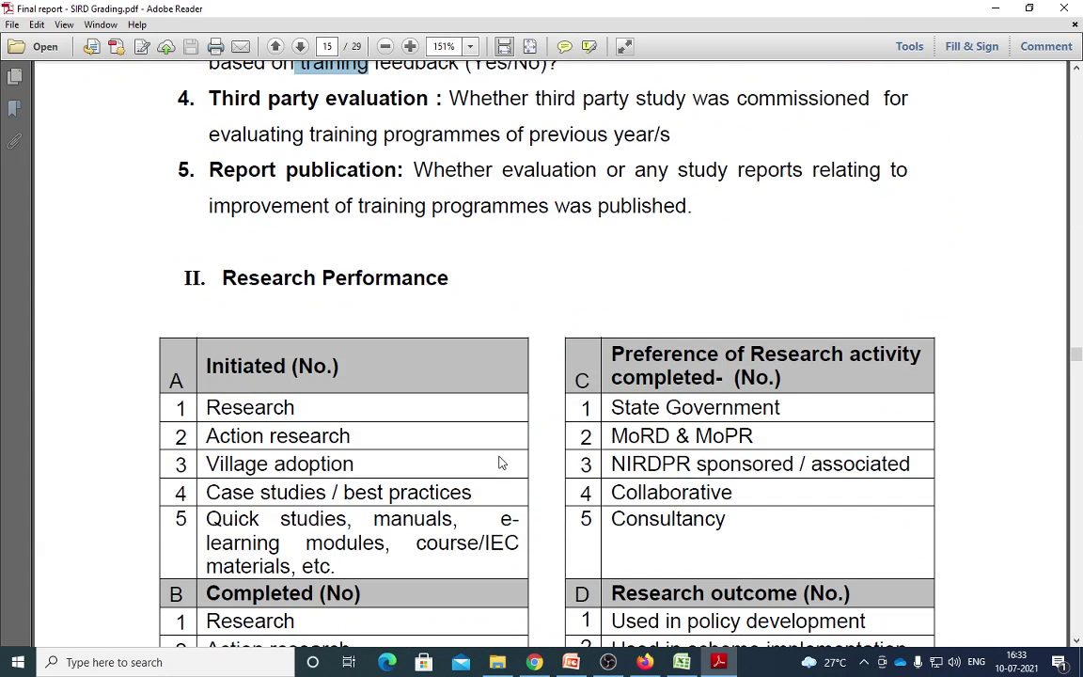
{"action": "scroll", "coordinate": [500, 461], "scroll_direction": "down", "scroll_amount": 2}
{"action": "triple_click", "coordinate": [253, 207]}
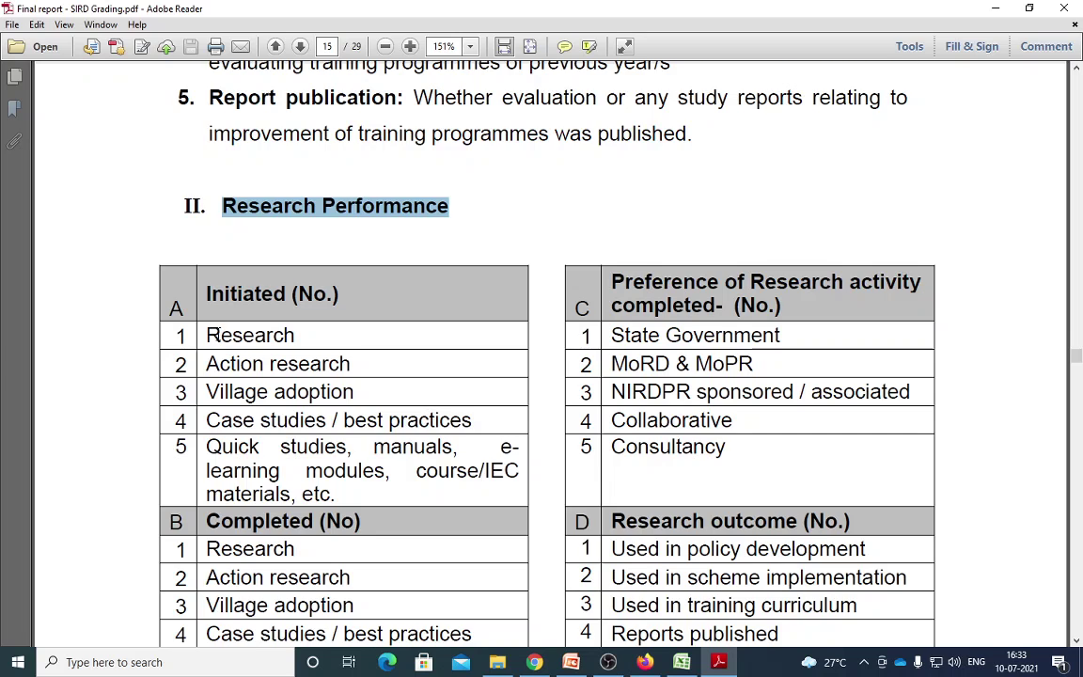
{"action": "scroll", "coordinate": [235, 246], "scroll_direction": "down", "scroll_amount": 2}
{"action": "left_click_drag", "start_coordinate": [222, 222], "coordinate": [261, 224]}
{"action": "left_click_drag", "start_coordinate": [228, 442], "coordinate": [291, 448]}
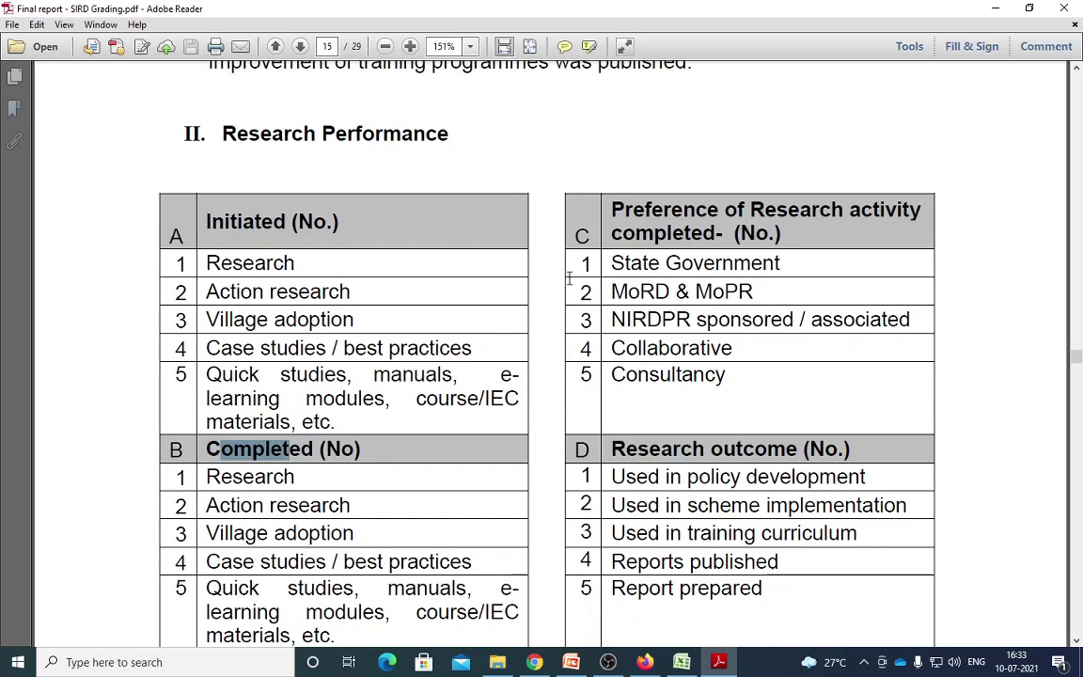
{"action": "left_click_drag", "start_coordinate": [696, 210], "coordinate": [922, 211]}
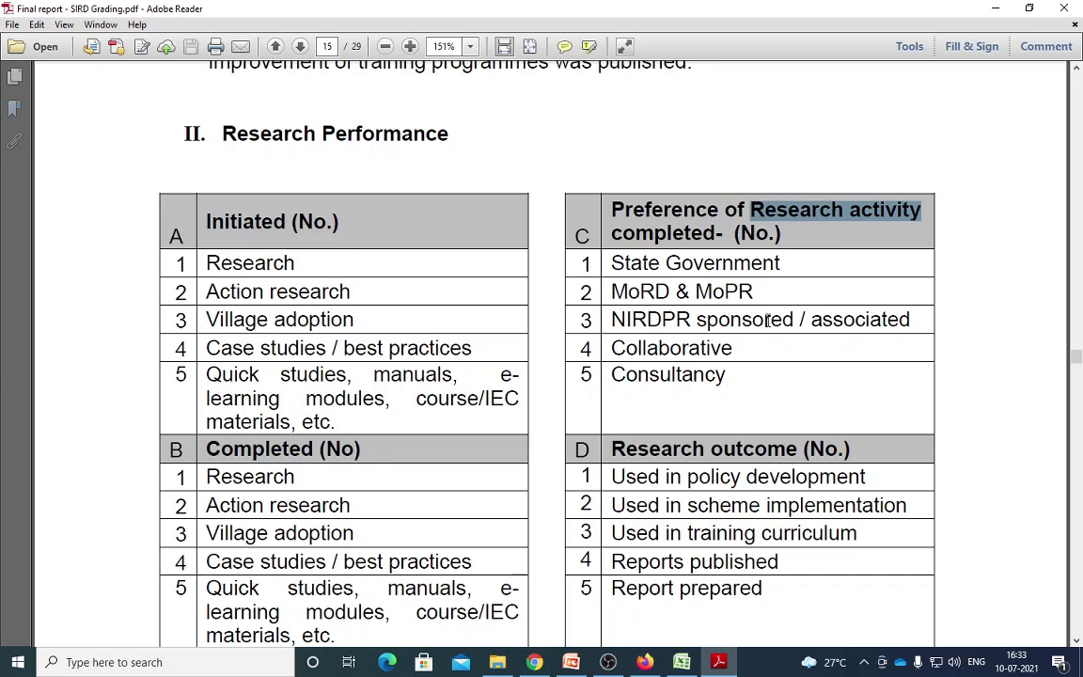
{"action": "scroll", "coordinate": [775, 398], "scroll_direction": "down", "scroll_amount": 1}
{"action": "left_click_drag", "start_coordinate": [791, 412], "coordinate": [458, 444]}
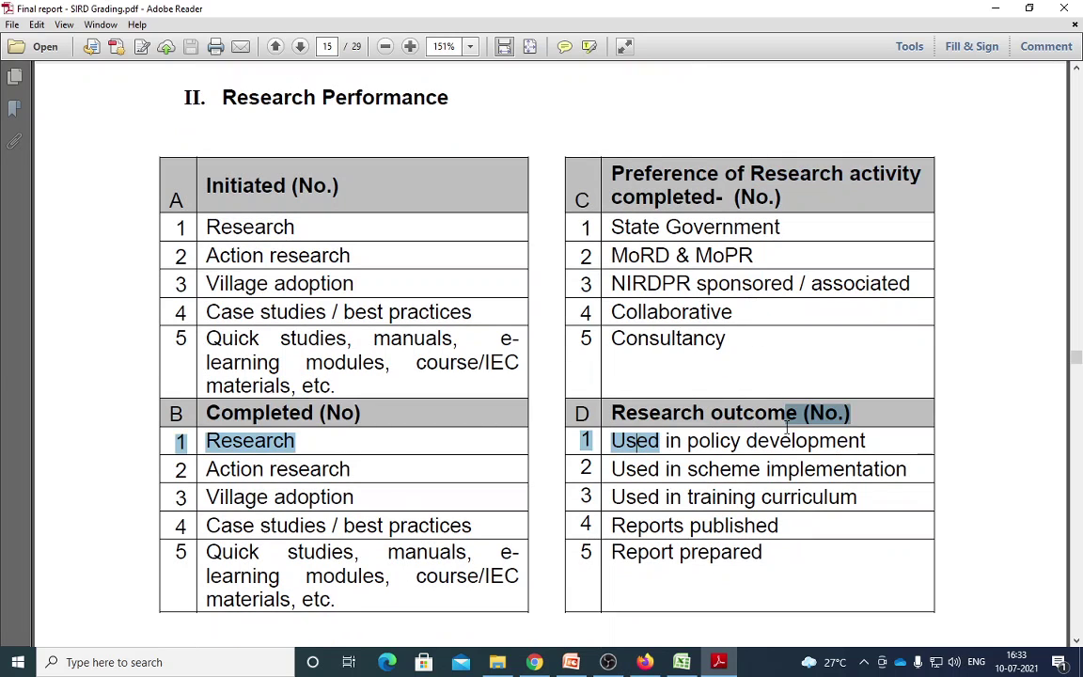
Examine the individual research items in the report's Initiated table, from research to quick studies, manuals and e-learning modules
{"action": "left_click", "coordinate": [241, 227]}
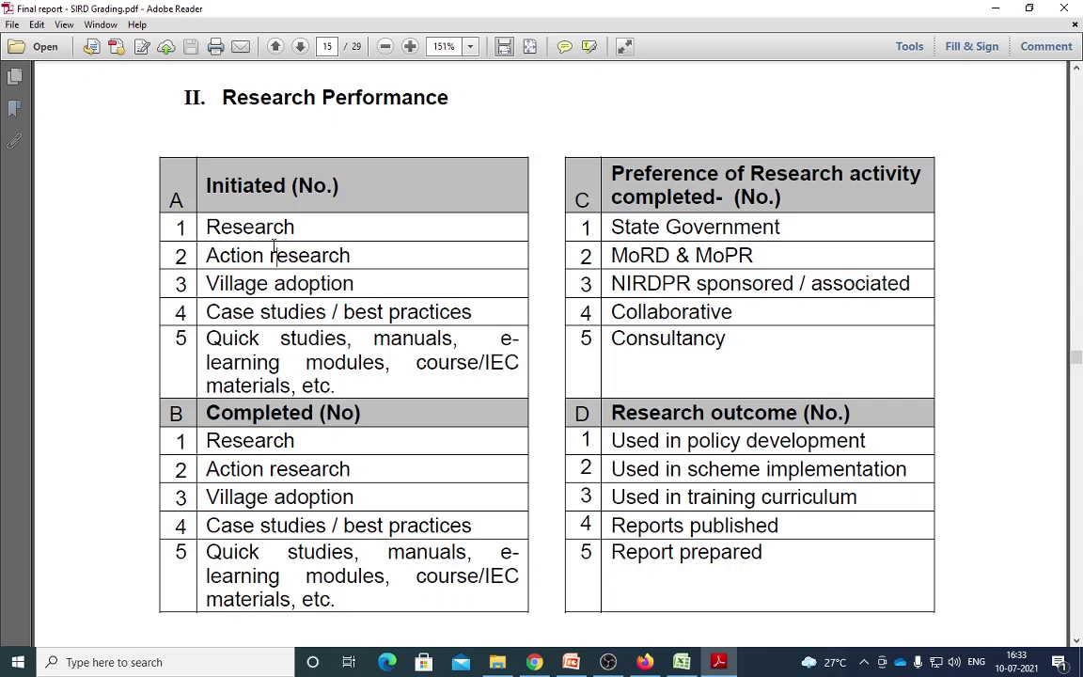
{"action": "left_click_drag", "start_coordinate": [260, 311], "coordinate": [352, 341]}
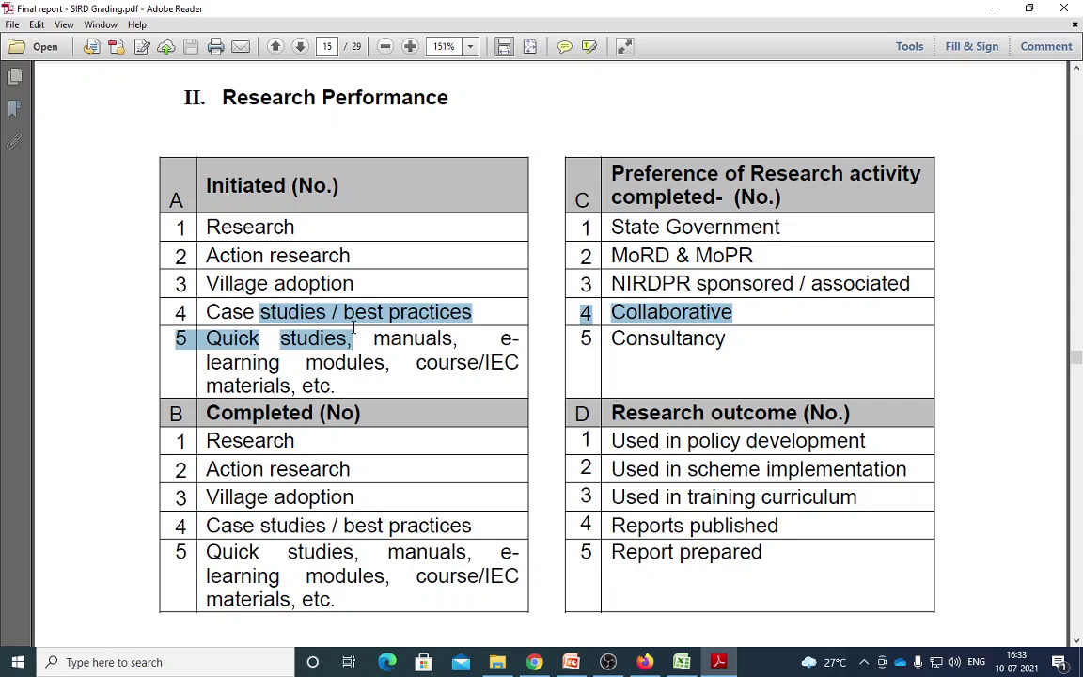
{"action": "left_click", "coordinate": [273, 365]}
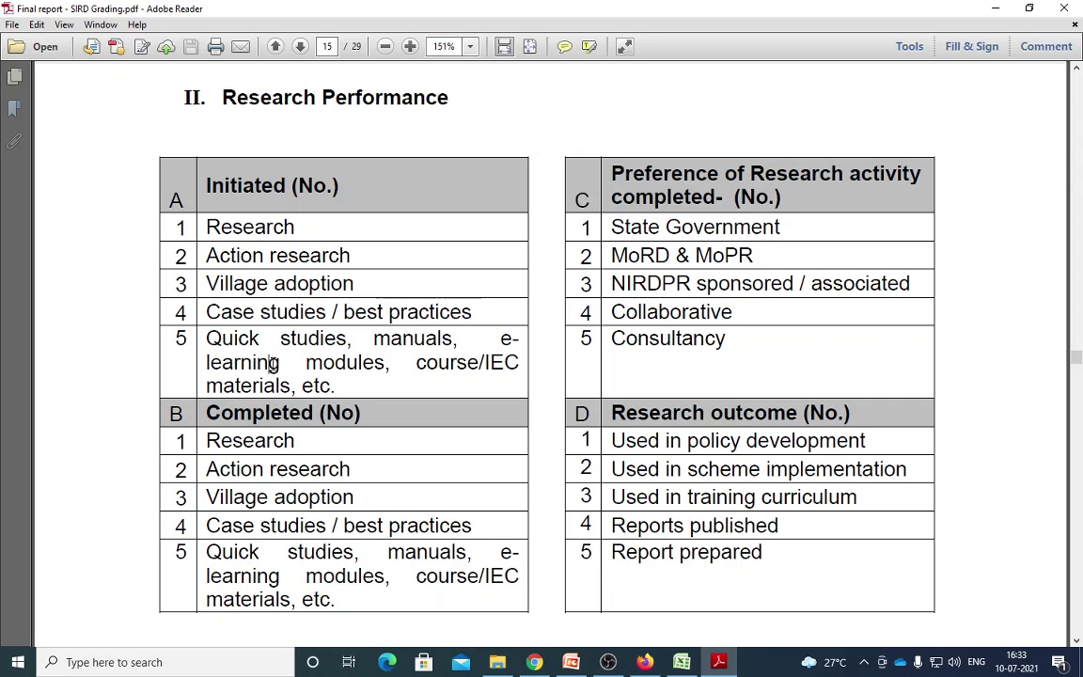
Switch to the rating calculator in Excel and enter a target of 5 and an achievement of 2 for initiated Research
{"action": "key", "text": "alt+Tab"}
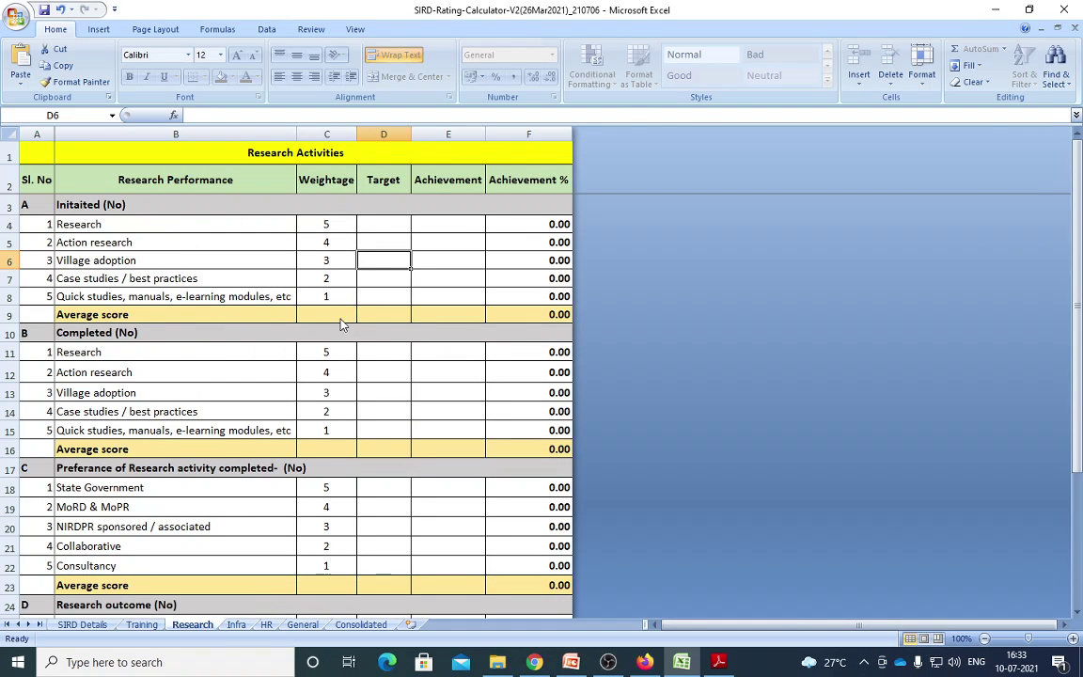
{"action": "left_click", "coordinate": [385, 228]}
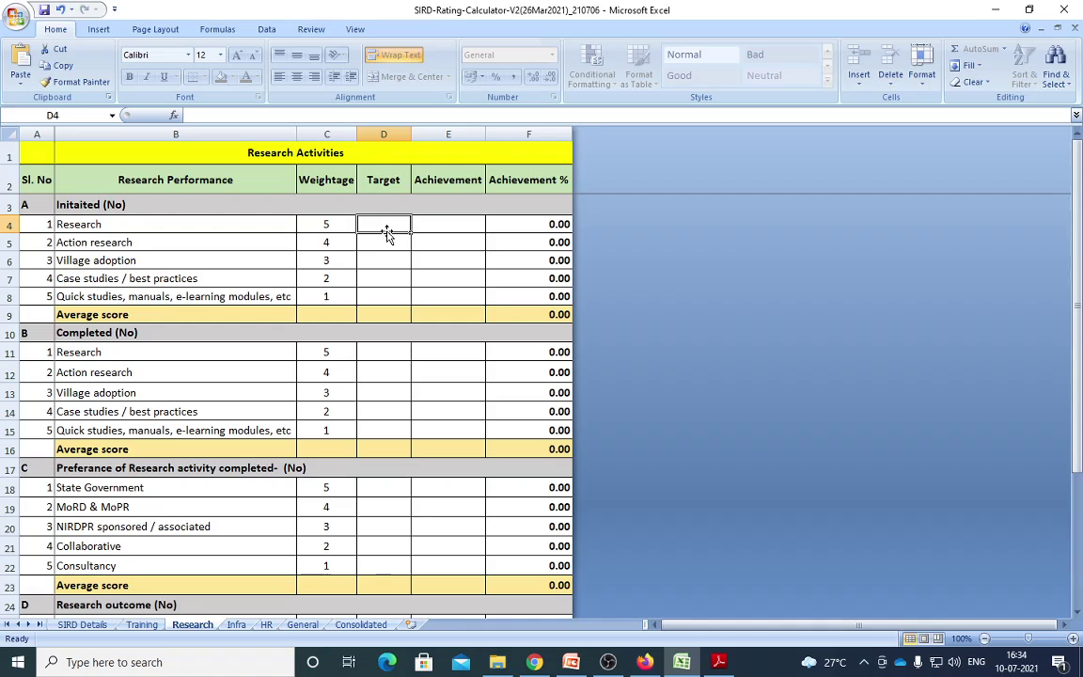
{"action": "type", "text": "5"}
{"action": "left_click", "coordinate": [443, 224]}
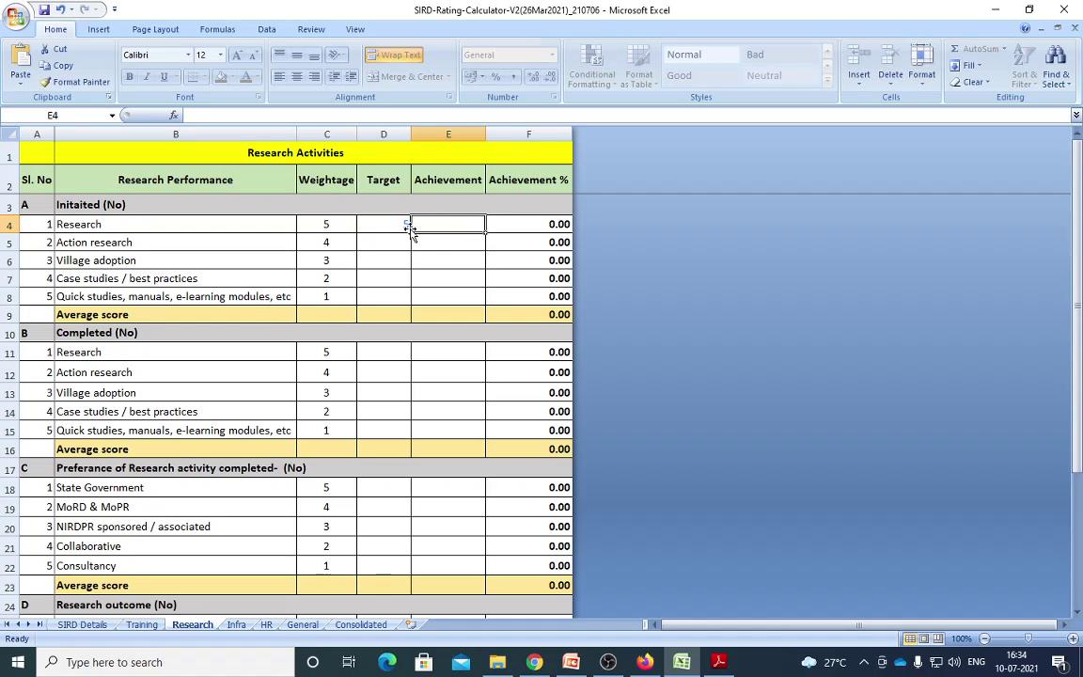
{"action": "left_click", "coordinate": [399, 225]}
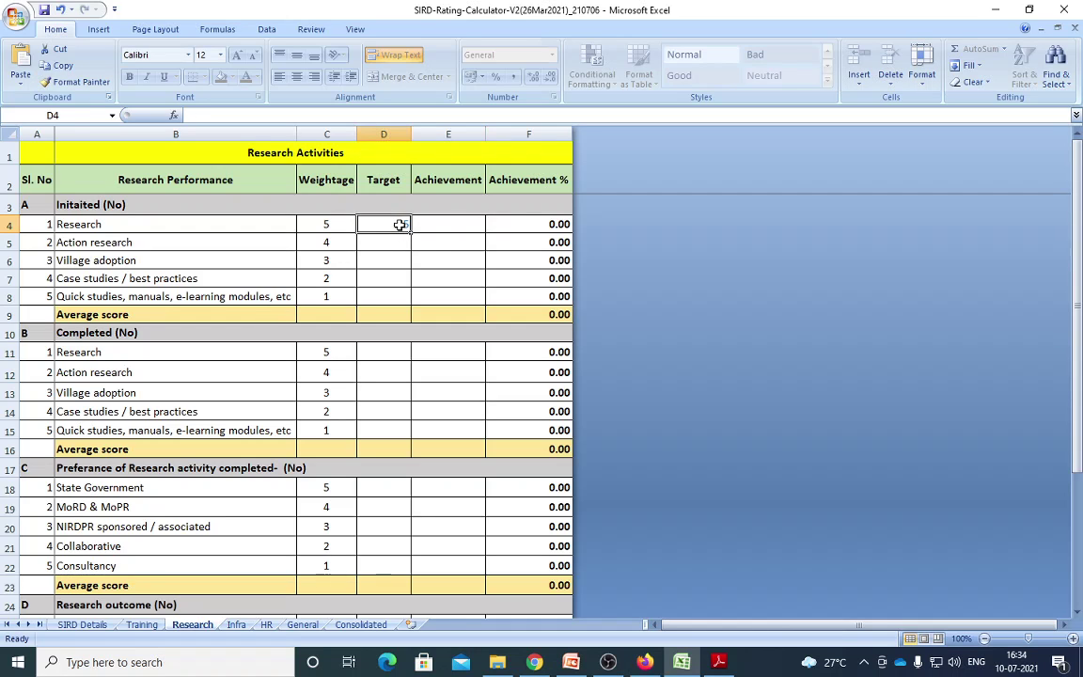
{"action": "left_click", "coordinate": [462, 227]}
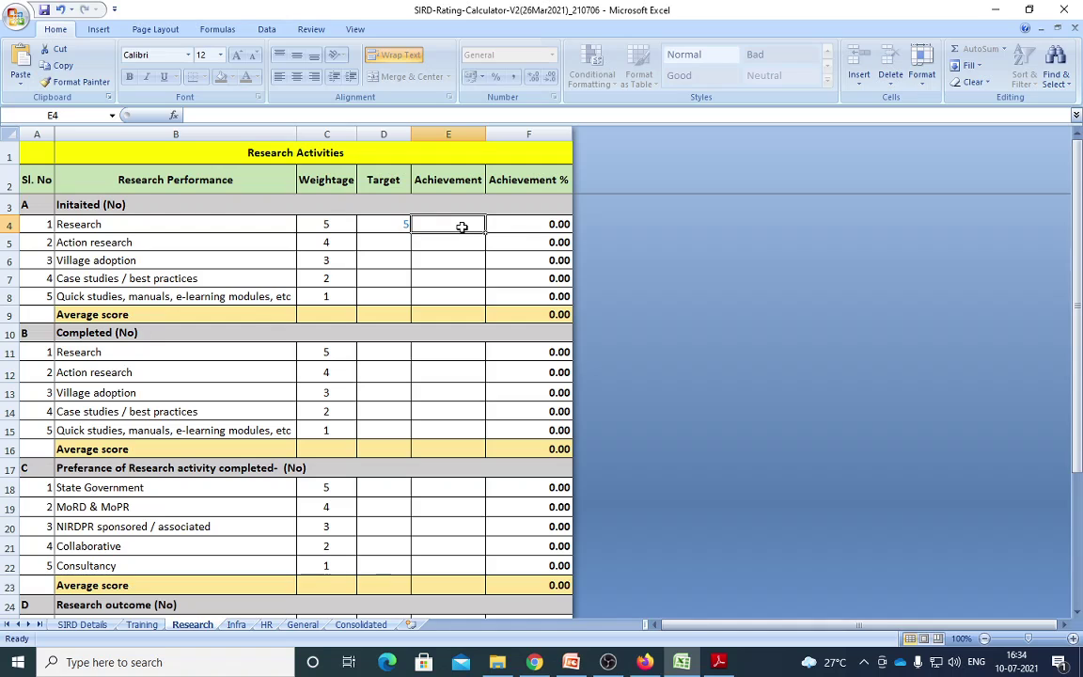
{"action": "type", "text": "2"}
{"action": "left_click", "coordinate": [442, 242]}
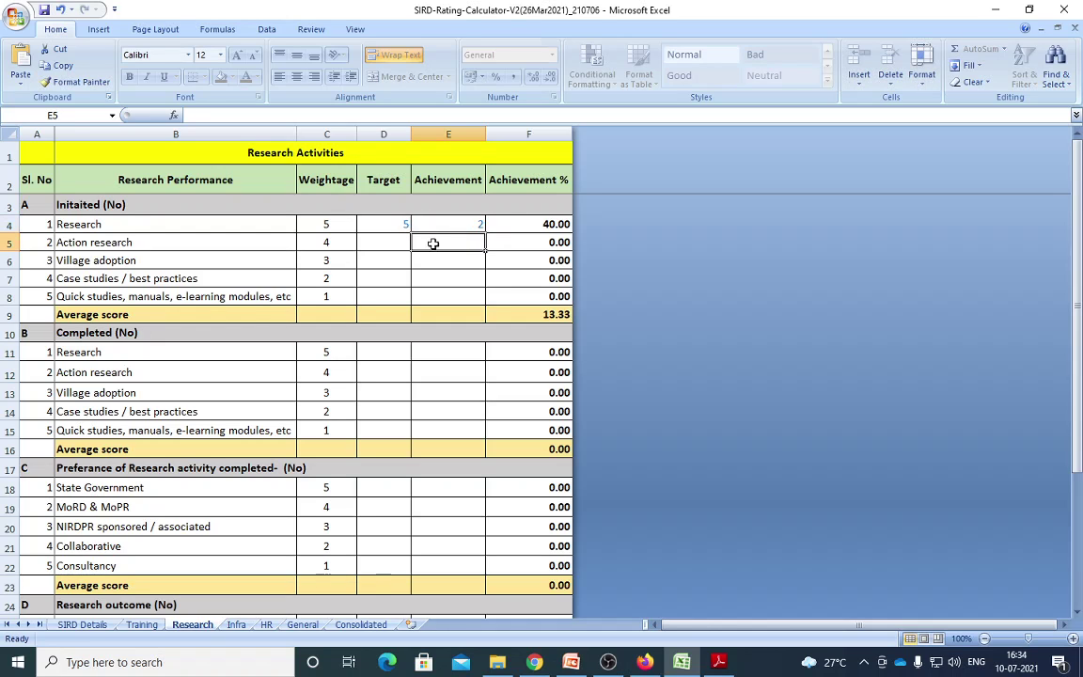
{"action": "left_click", "coordinate": [394, 226]}
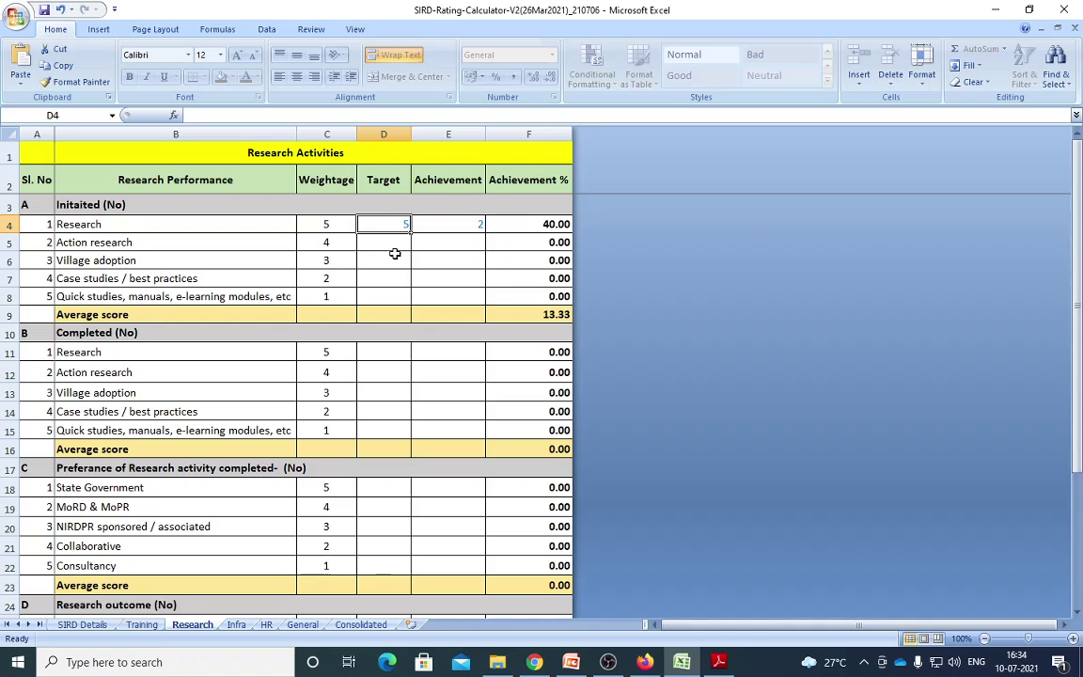
{"action": "left_click", "coordinate": [461, 225]}
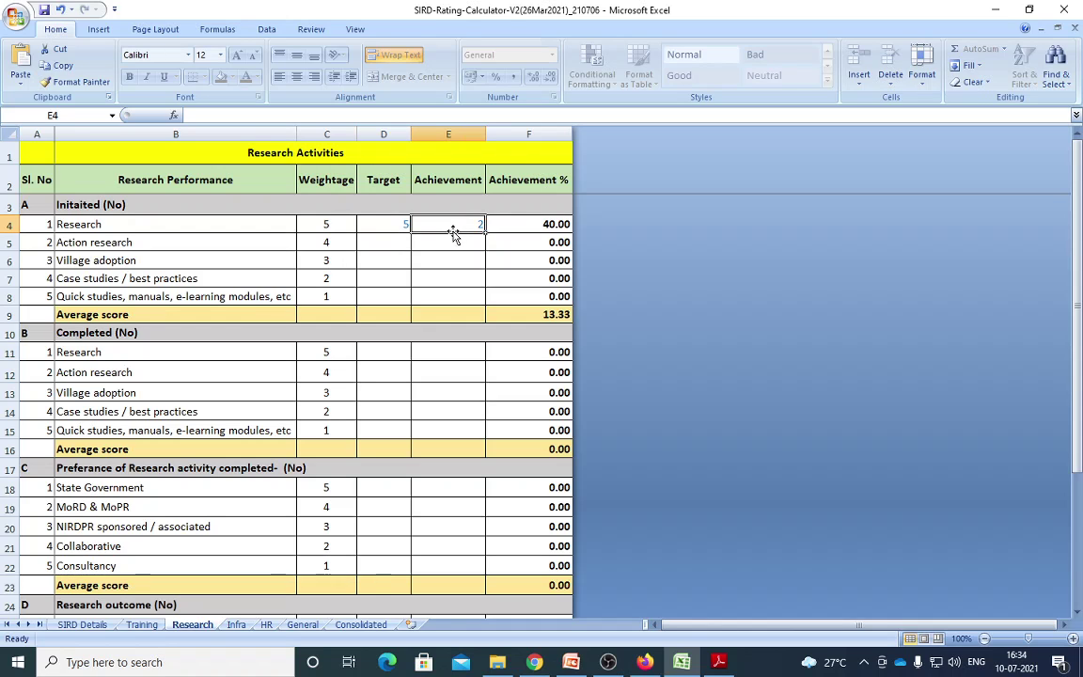
Enter a target of 2 and an achievement of 1 for initiated Action research
{"action": "left_click", "coordinate": [382, 242]}
{"action": "type", "text": "2"}
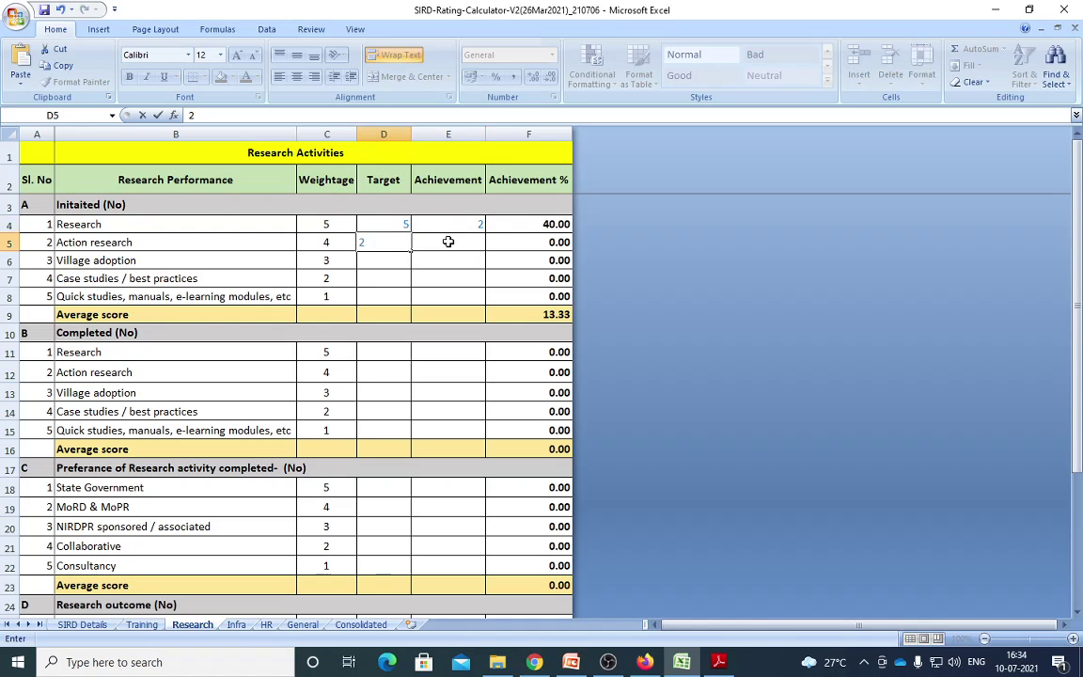
{"action": "left_click", "coordinate": [446, 242]}
{"action": "type", "text": "1"}
{"action": "left_click", "coordinate": [450, 270]}
Enter a target of 1 and an achievement of 1 for initiated Village adoption
{"action": "left_click", "coordinate": [395, 256]}
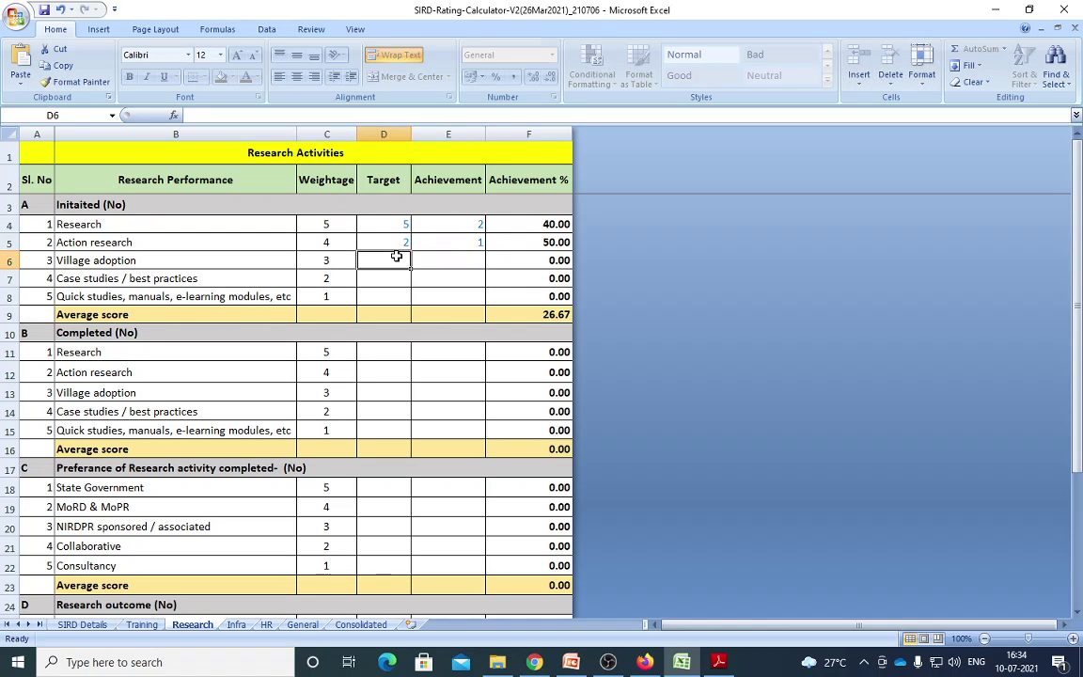
{"action": "type", "text": "1"}
{"action": "left_click", "coordinate": [446, 260]}
{"action": "type", "text": "1"}
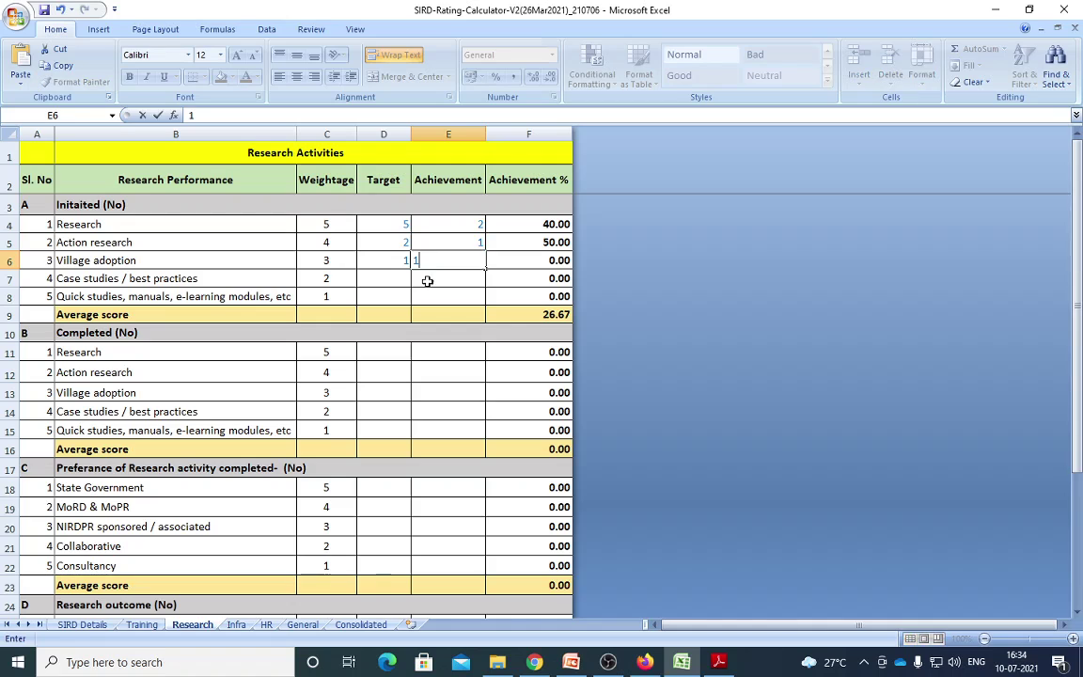
Enter a target of 3 and an achievement of 1 for initiated Case studies / best practices
{"action": "left_click", "coordinate": [390, 274]}
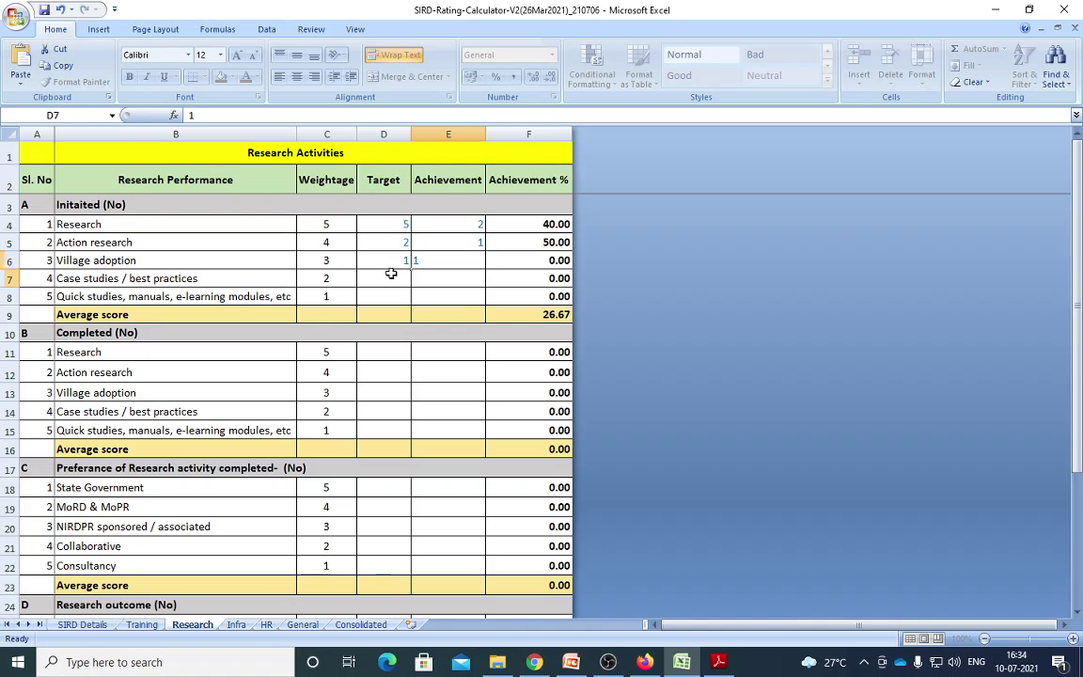
{"action": "type", "text": "3"}
{"action": "left_click", "coordinate": [454, 277]}
{"action": "type", "text": "1"}
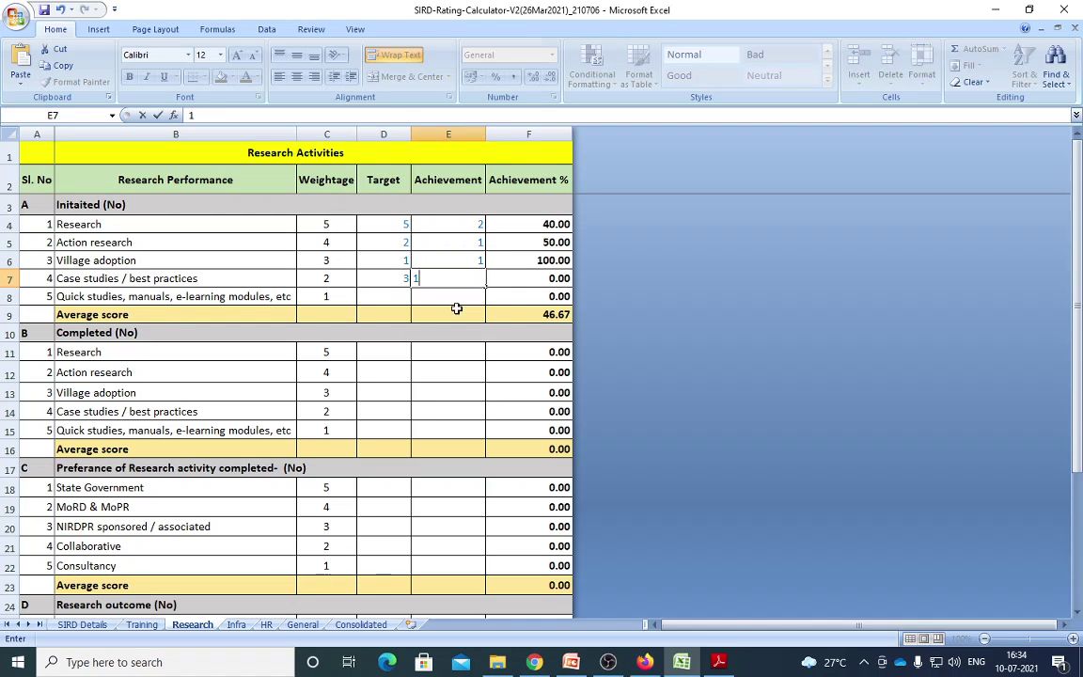
{"action": "left_click", "coordinate": [457, 299]}
Enter a target of 5 and an achievement of 2 for initiated Quick studies, manuals and e-learning modules
{"action": "left_click", "coordinate": [408, 298]}
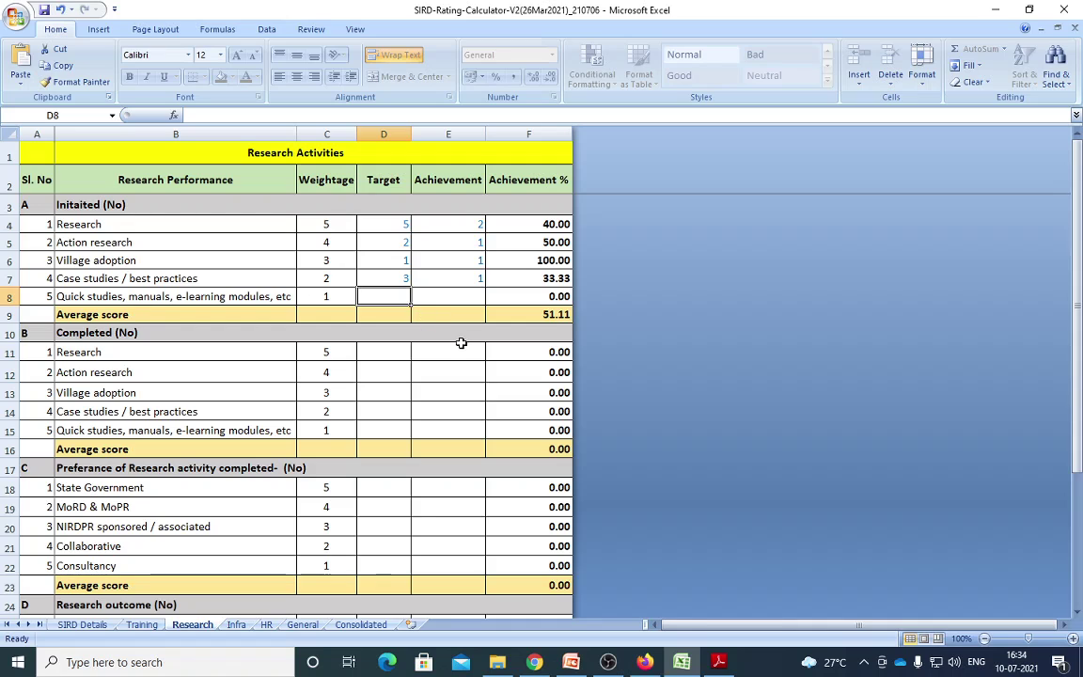
{"action": "type", "text": "5"}
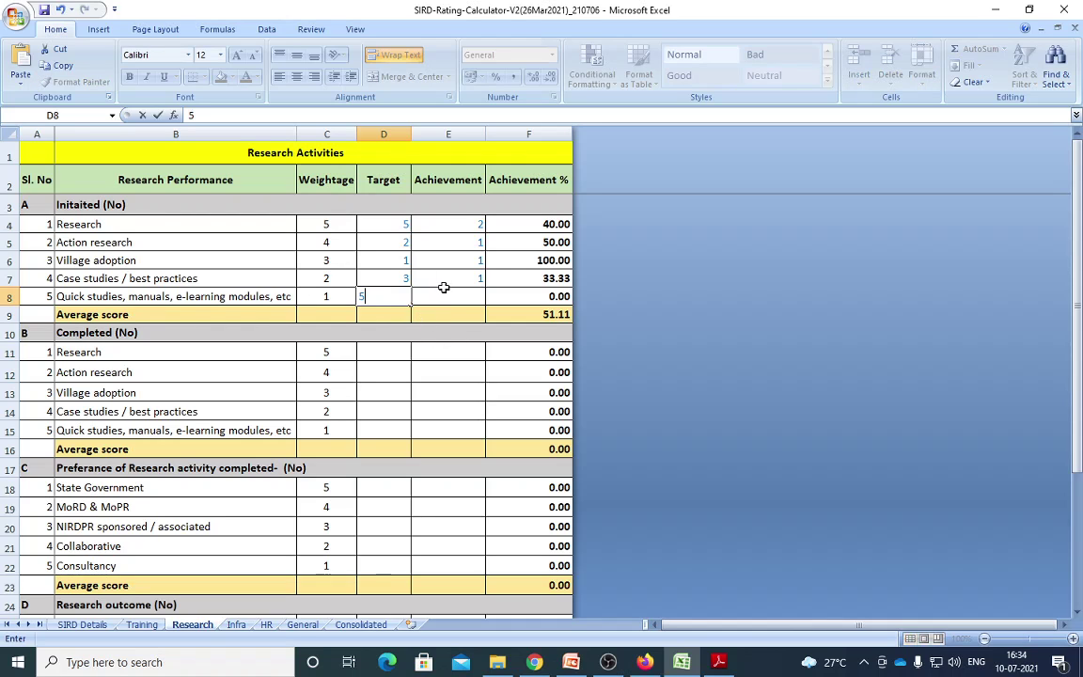
{"action": "left_click", "coordinate": [455, 296]}
{"action": "type", "text": "2"}
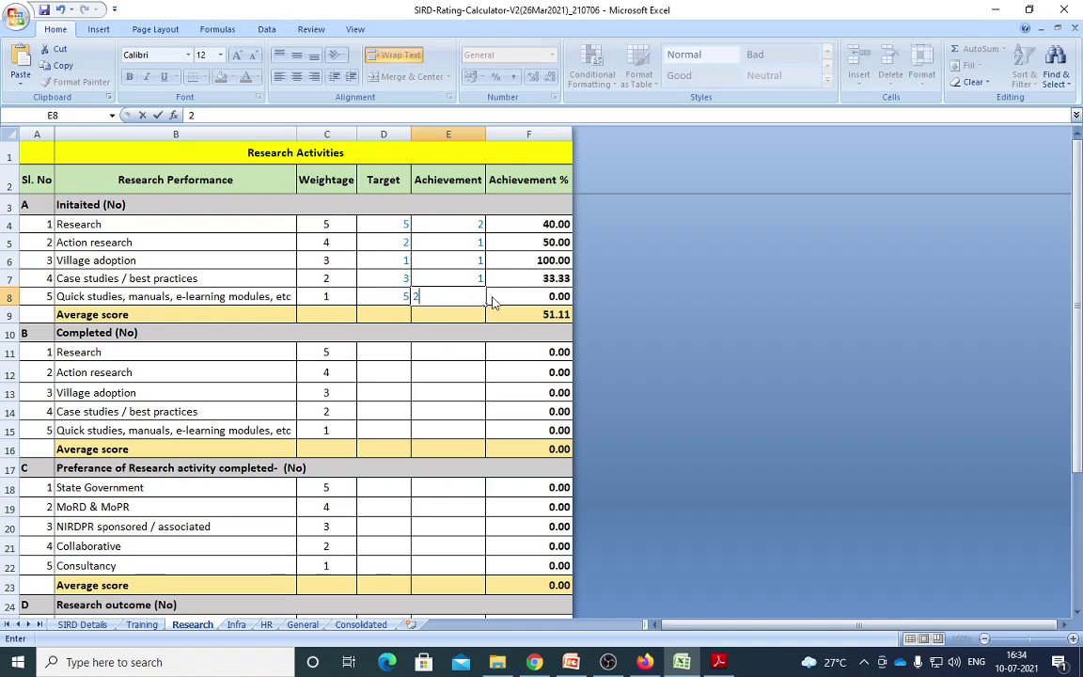
{"action": "left_click", "coordinate": [459, 286]}
{"action": "left_click", "coordinate": [458, 296]}
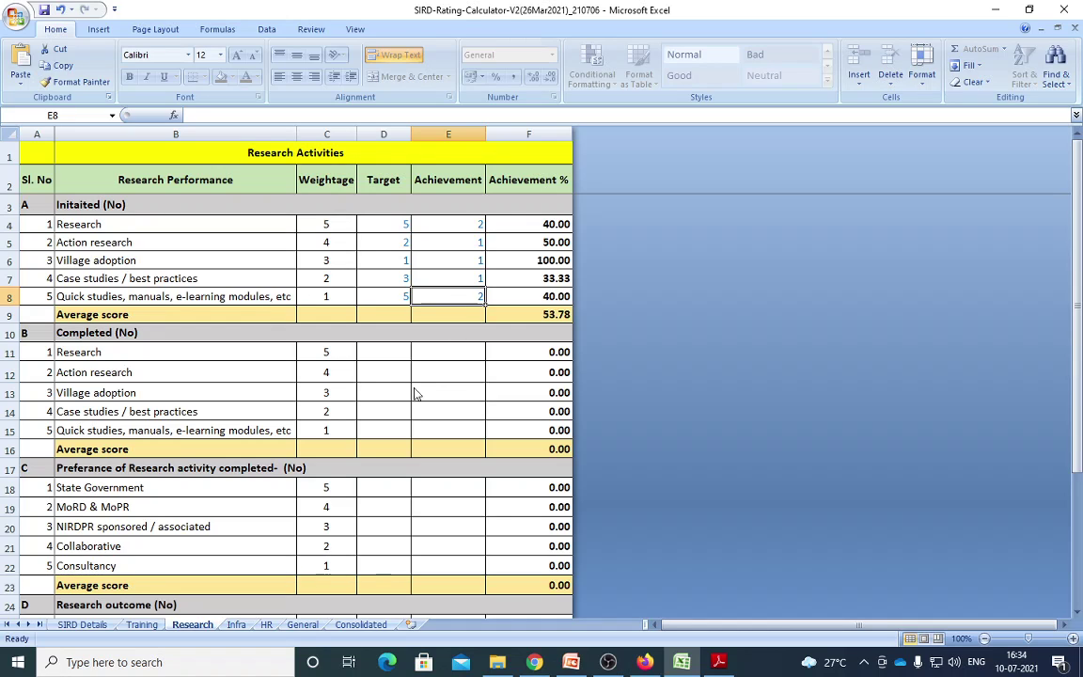
Enter a target of 4 and an achievement of 2 for Research in the Completed section
{"action": "left_click", "coordinate": [387, 350]}
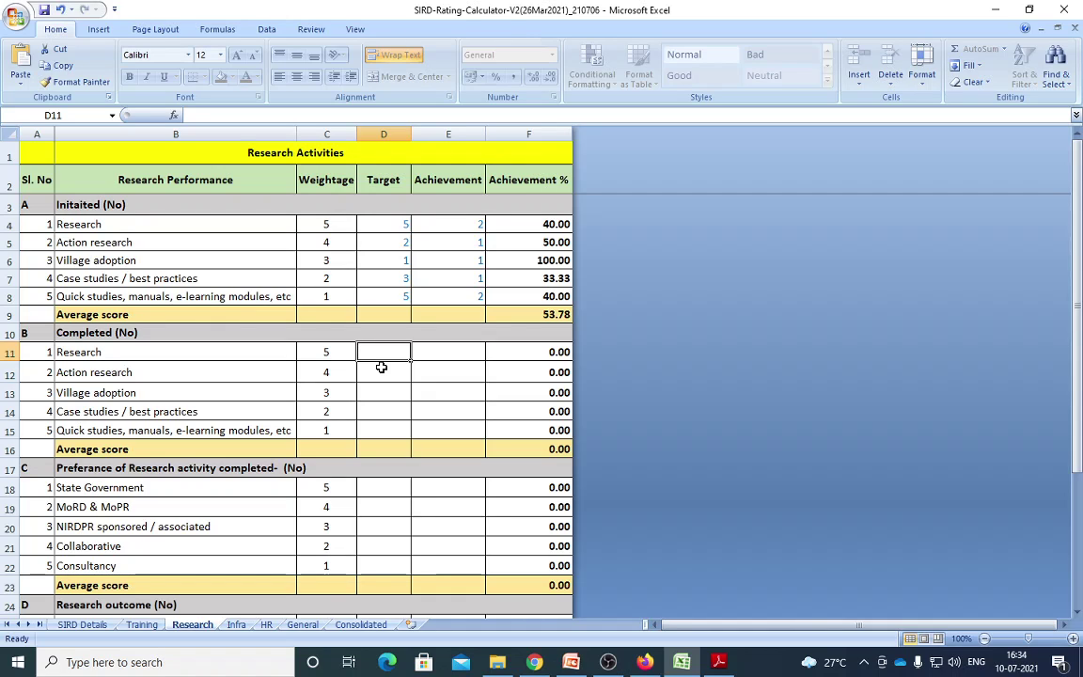
{"action": "type", "text": "2"}
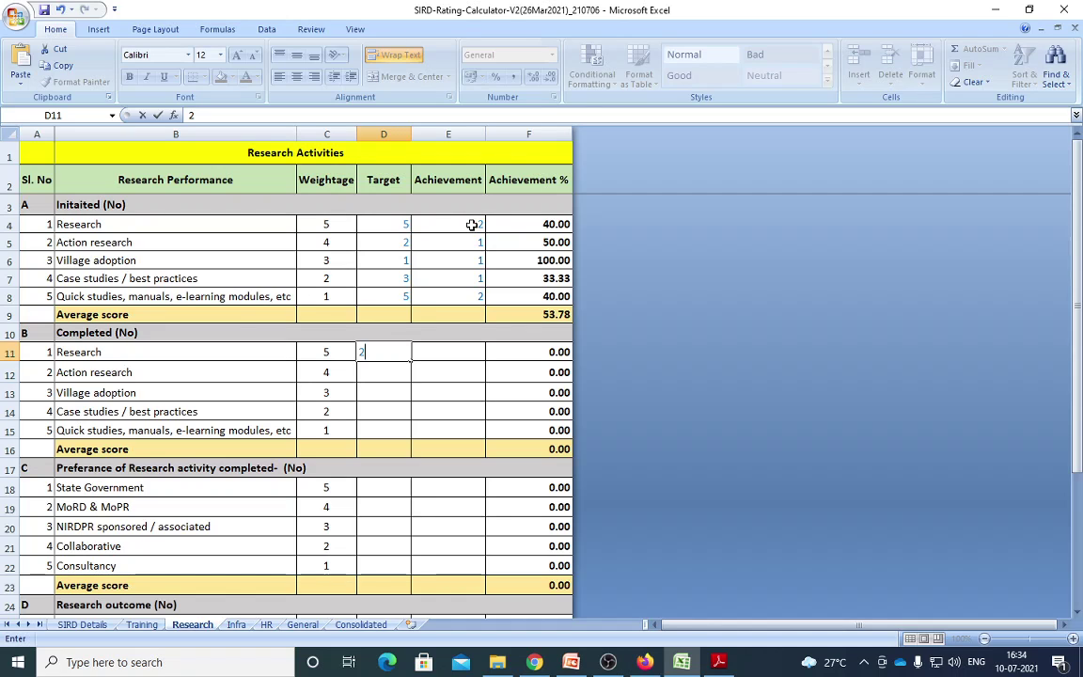
{"action": "key", "text": "BackSpace"}
{"action": "type", "text": "4"}
{"action": "key", "text": "Return"}
{"action": "left_click", "coordinate": [386, 353]}
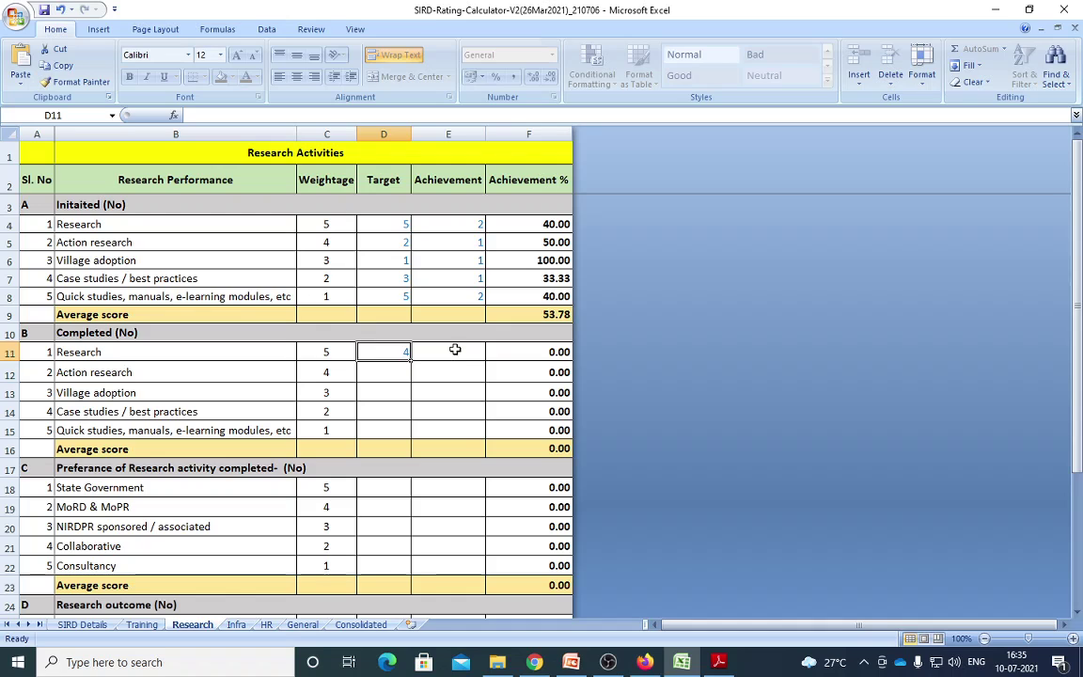
{"action": "left_click", "coordinate": [455, 350]}
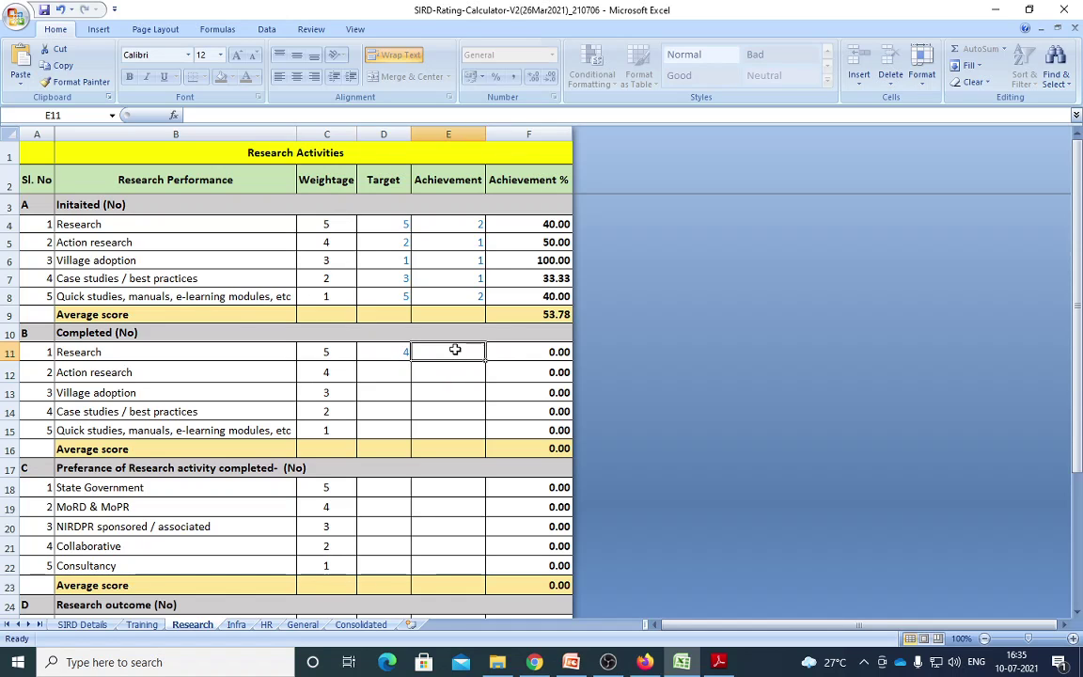
{"action": "type", "text": "2"}
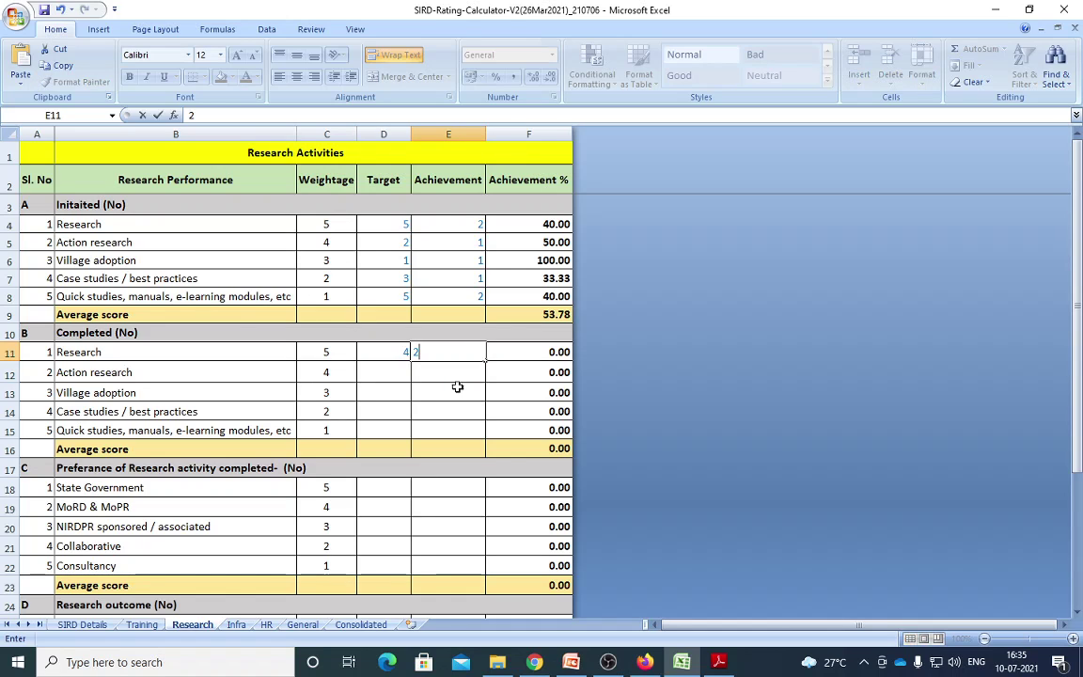
{"action": "key", "text": "Return"}
Change the achievement for completed Research to 3
{"action": "left_click", "coordinate": [399, 350]}
{"action": "left_click", "coordinate": [462, 351]}
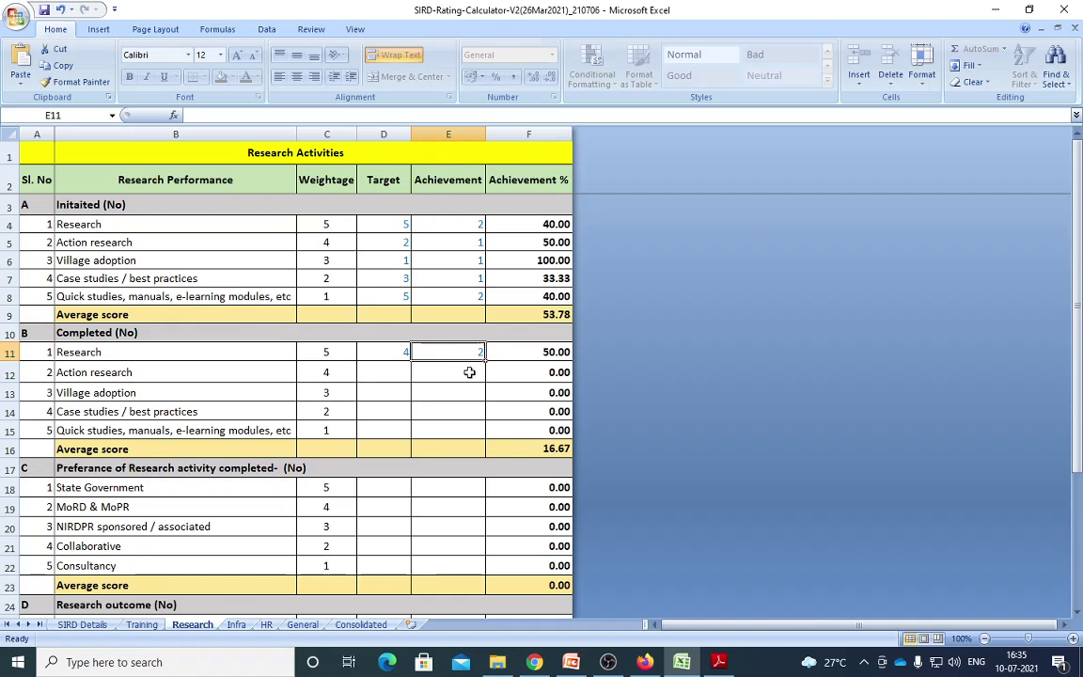
{"action": "type", "text": "3"}
{"action": "key", "text": "Return"}
Compare the initiated Research achievement with the target and achievement of completed Research
{"action": "left_click", "coordinate": [462, 353]}
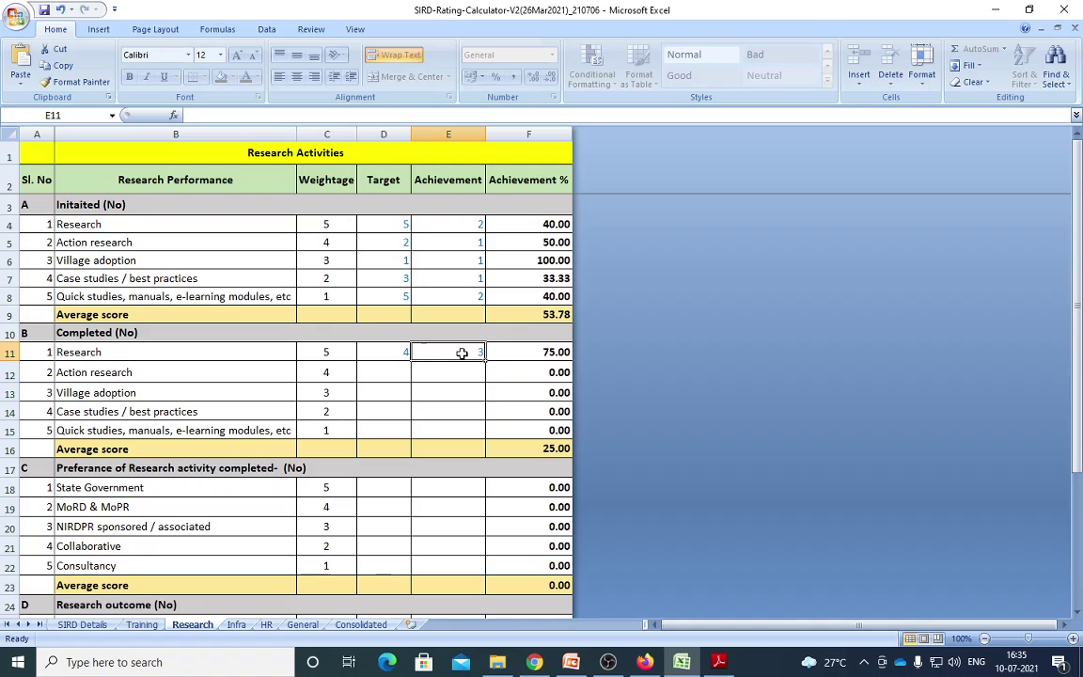
{"action": "left_click", "coordinate": [393, 353]}
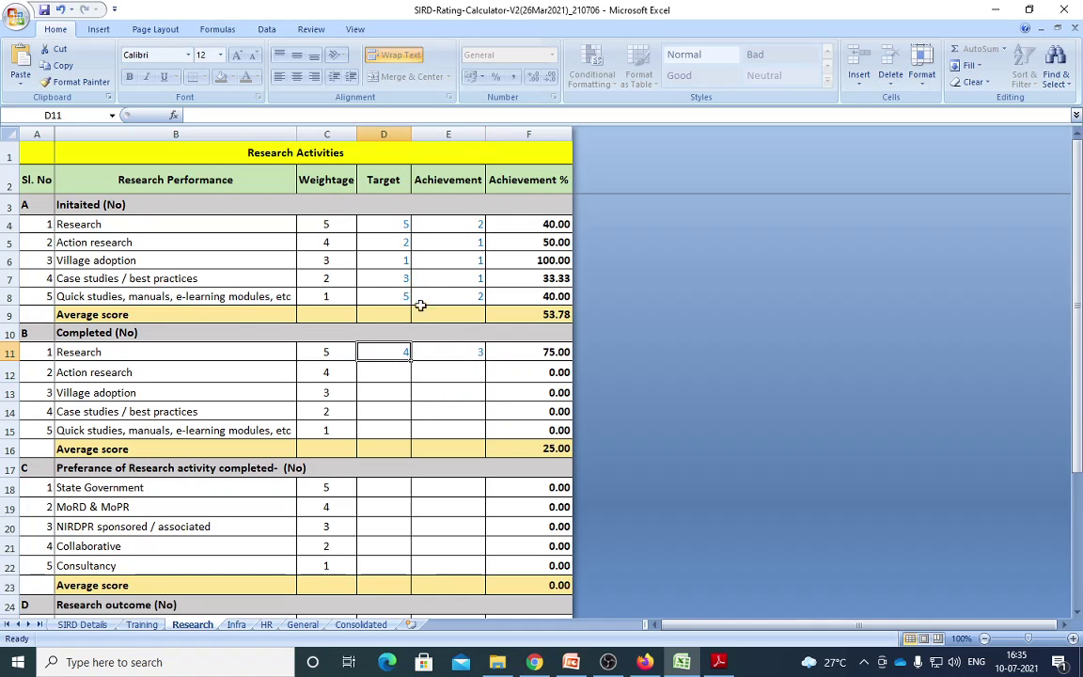
{"action": "left_click", "coordinate": [470, 223]}
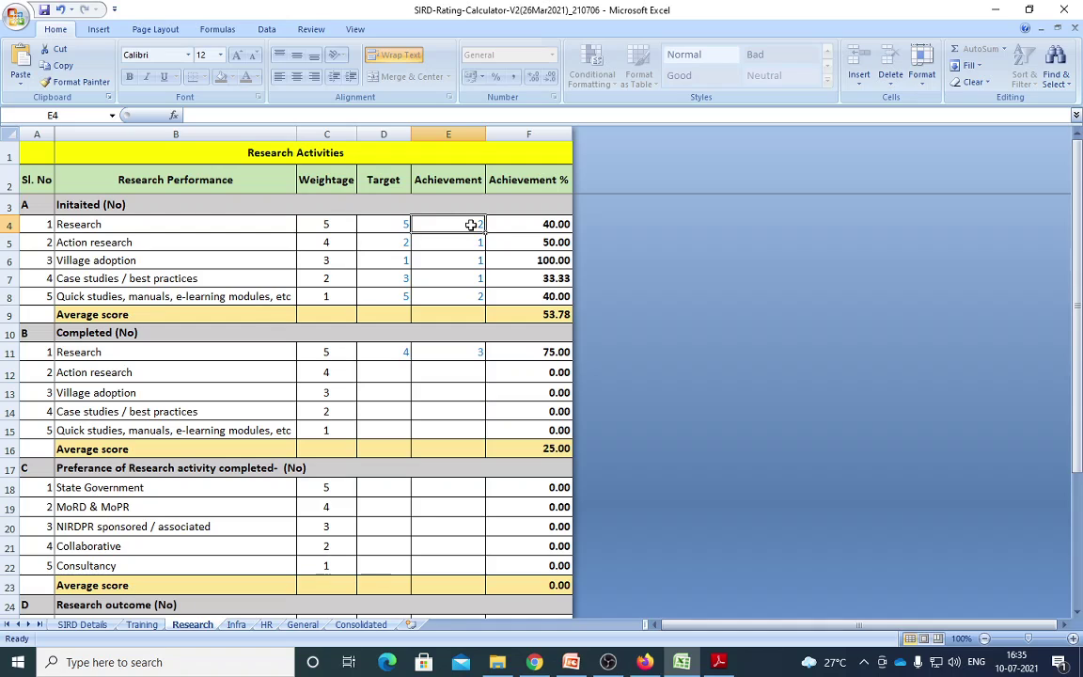
{"action": "left_click", "coordinate": [403, 353]}
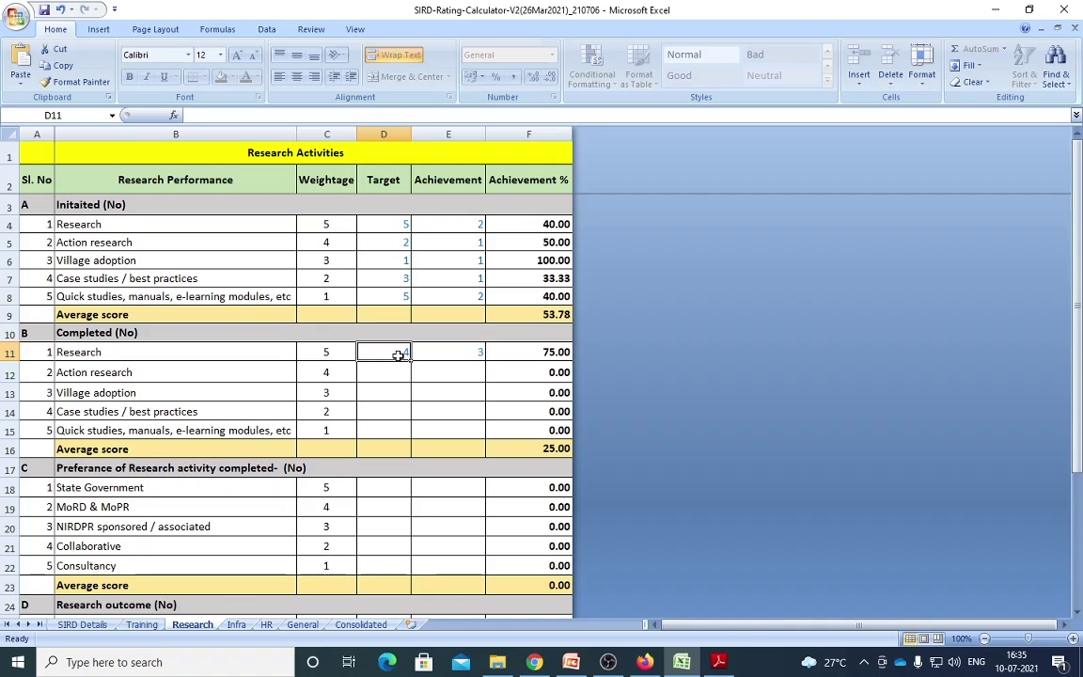
{"action": "left_click", "coordinate": [477, 225]}
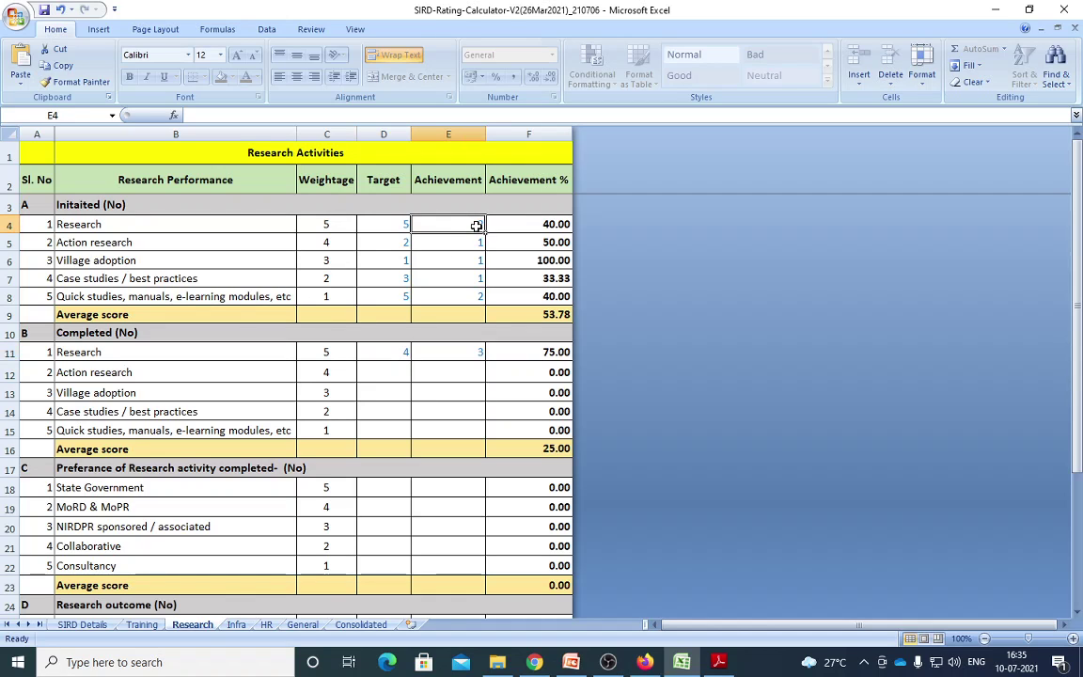
{"action": "left_click", "coordinate": [394, 353]}
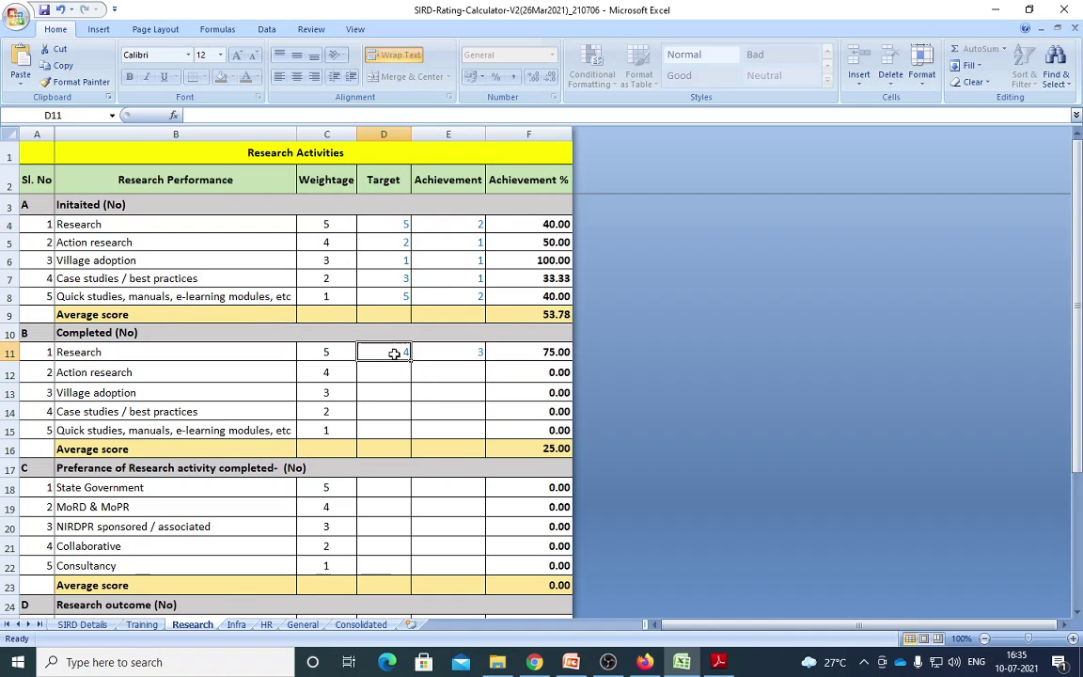
{"action": "left_click", "coordinate": [466, 354]}
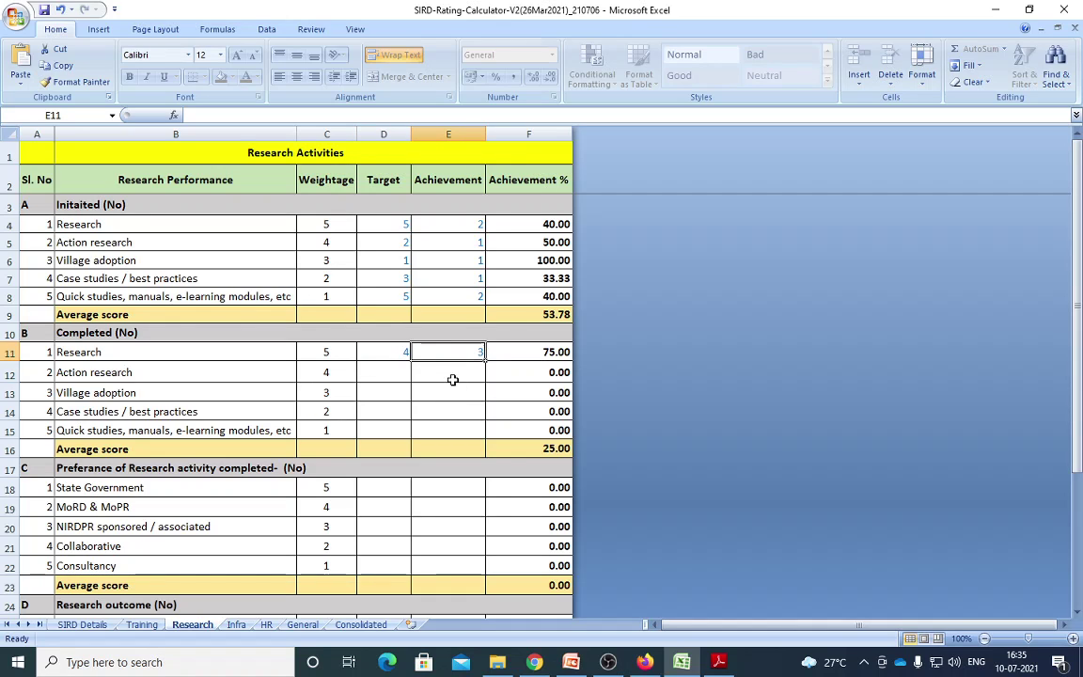
Enter a target of 2 and an achievement of 1 for completed Action research
{"action": "left_click", "coordinate": [390, 373]}
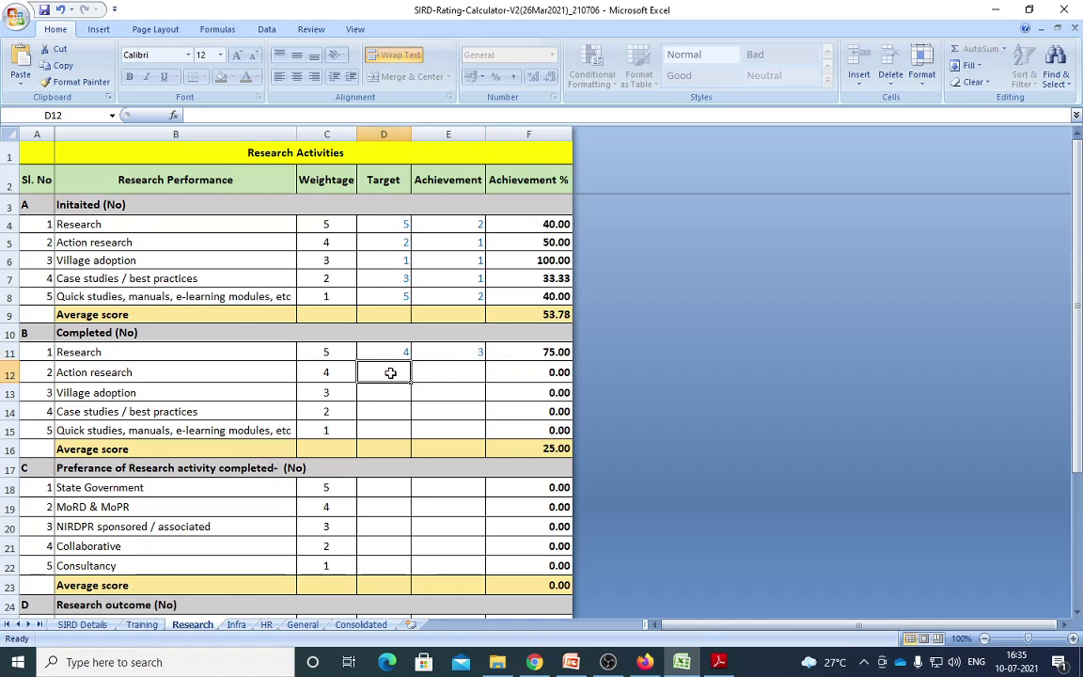
{"action": "type", "text": "2"}
{"action": "left_click", "coordinate": [454, 375]}
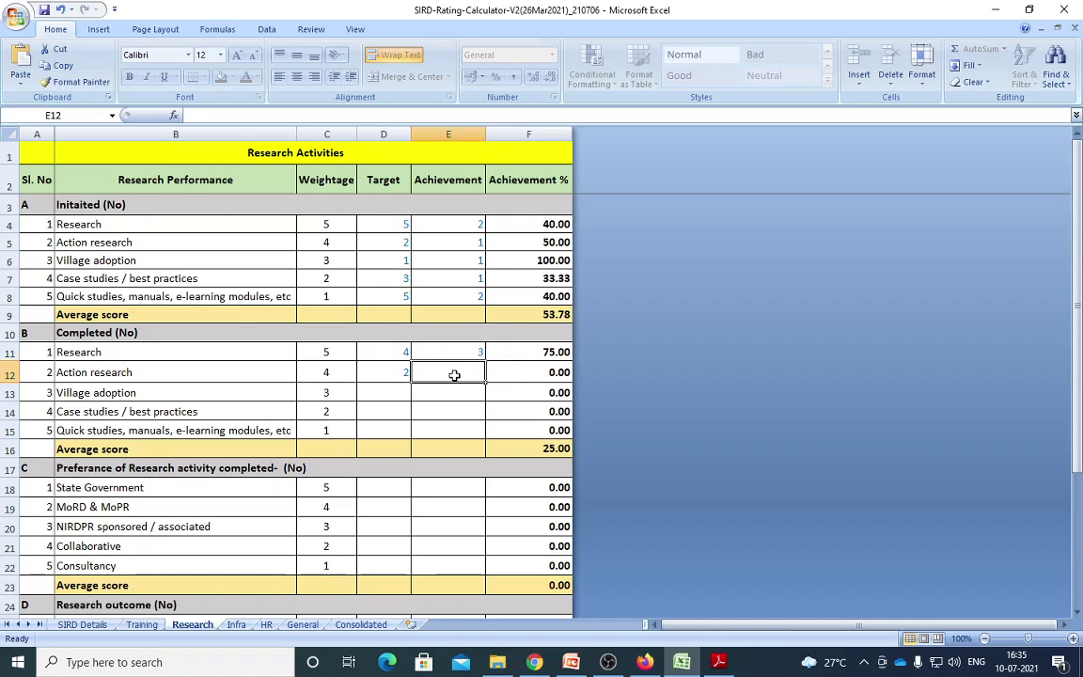
{"action": "type", "text": "1"}
{"action": "left_click", "coordinate": [453, 394]}
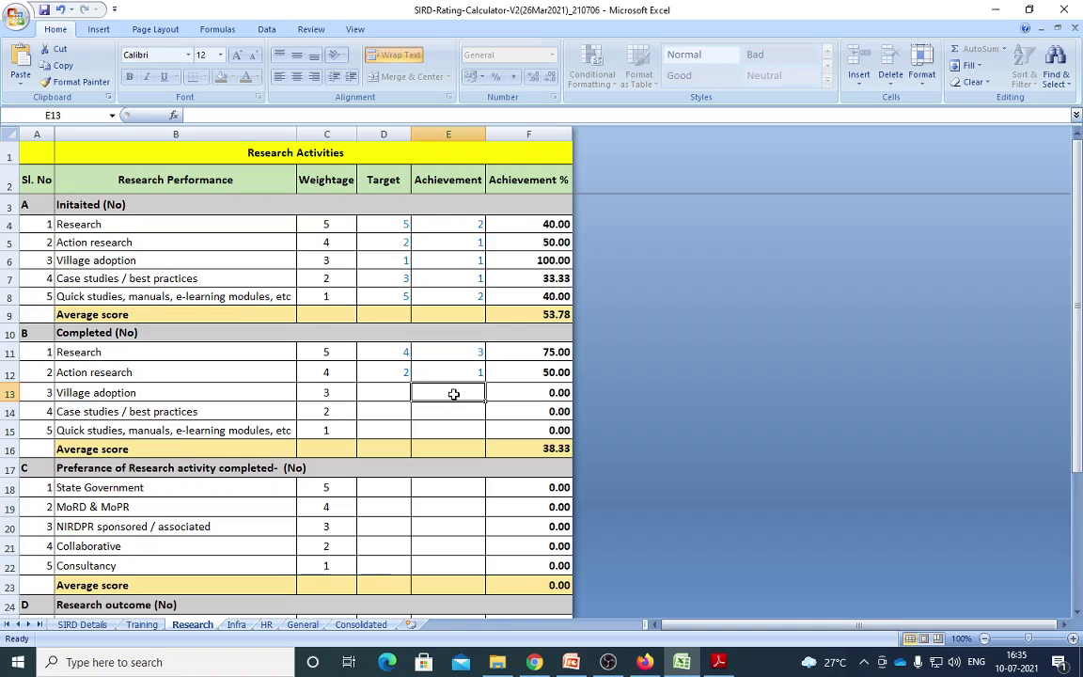
Enter a target of 1 and an achievement of 0 for completed Village adoption
{"action": "left_click", "coordinate": [395, 391]}
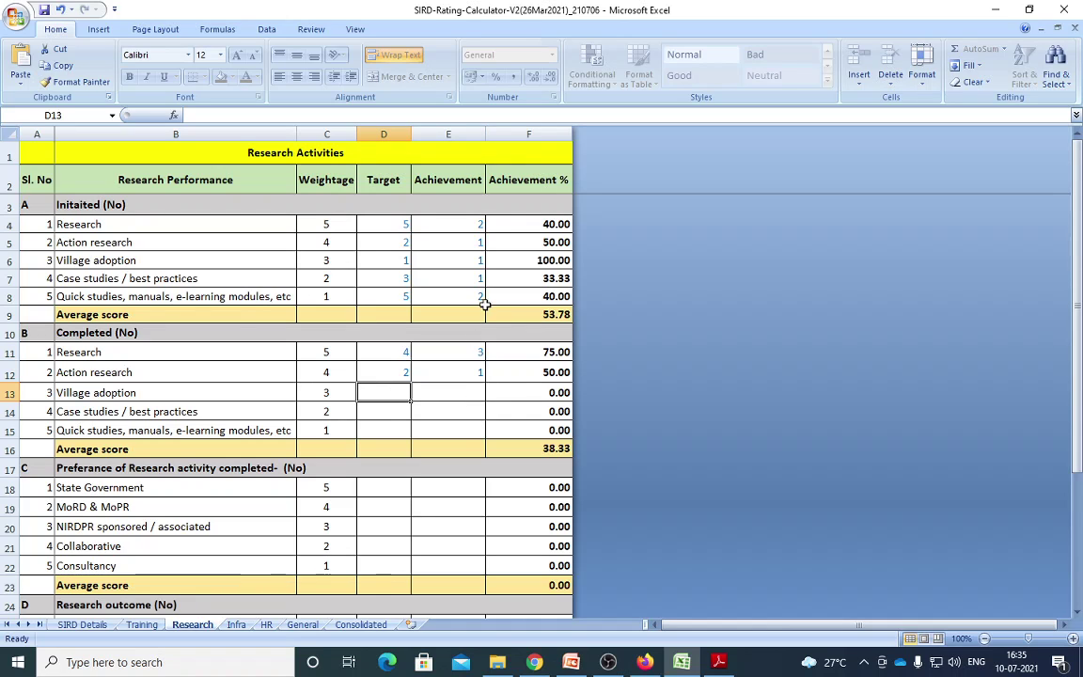
{"action": "type", "text": "1"}
{"action": "left_click", "coordinate": [462, 391]}
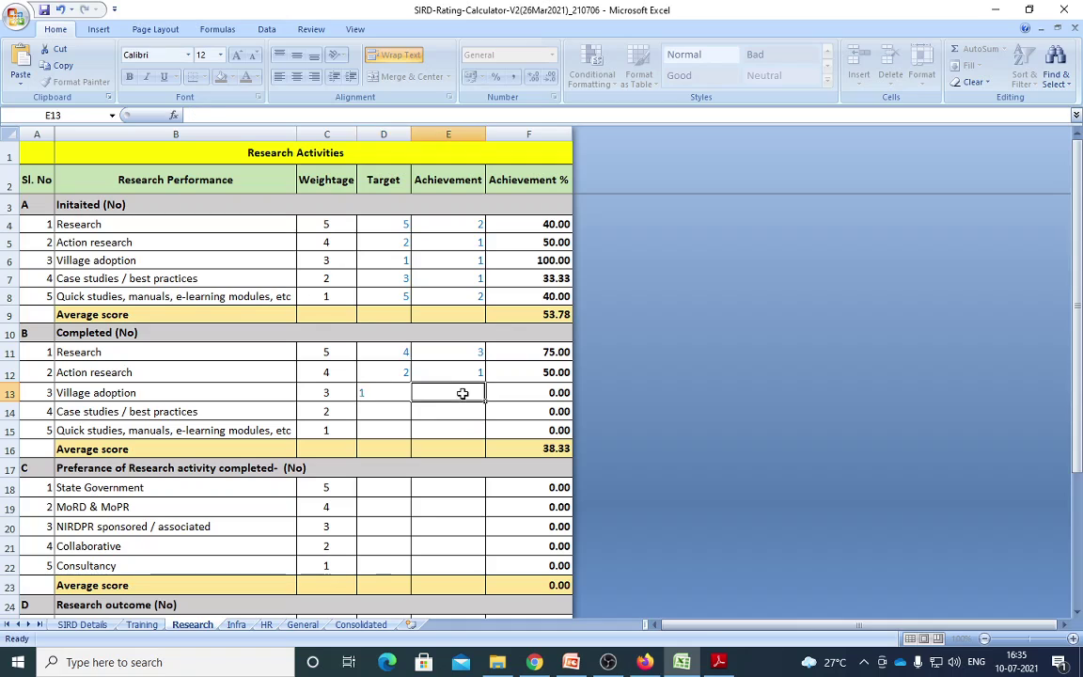
{"action": "type", "text": "0"}
{"action": "key", "text": "Return"}
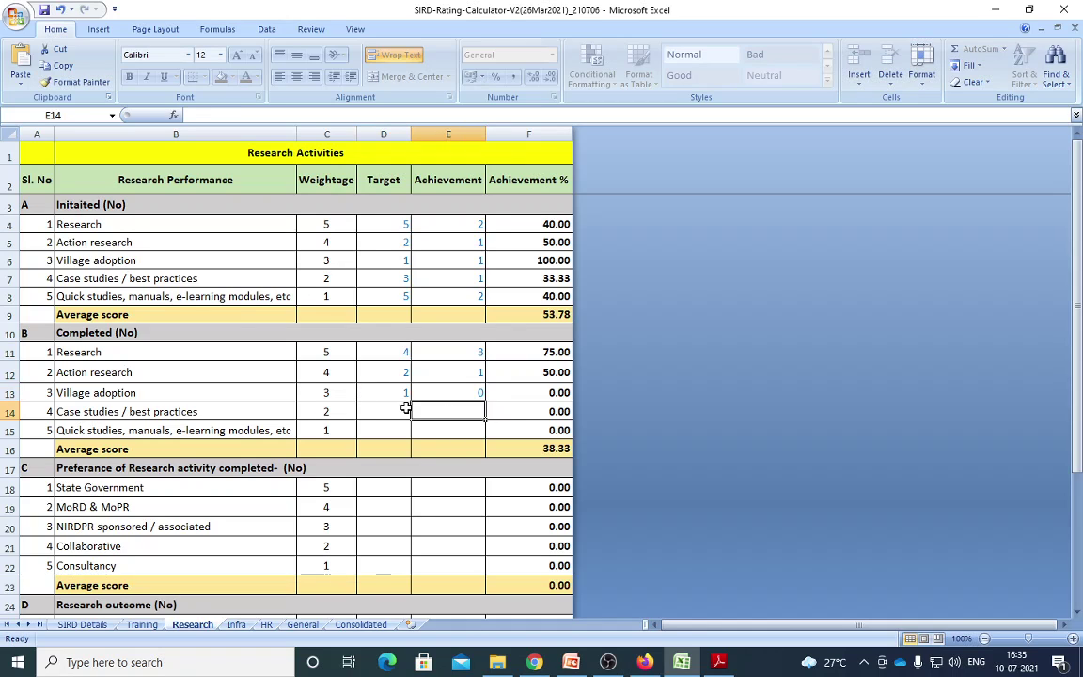
Enter a target of 4 and an achievement of 3 for completed Case studies / best practices
{"action": "left_click", "coordinate": [396, 415]}
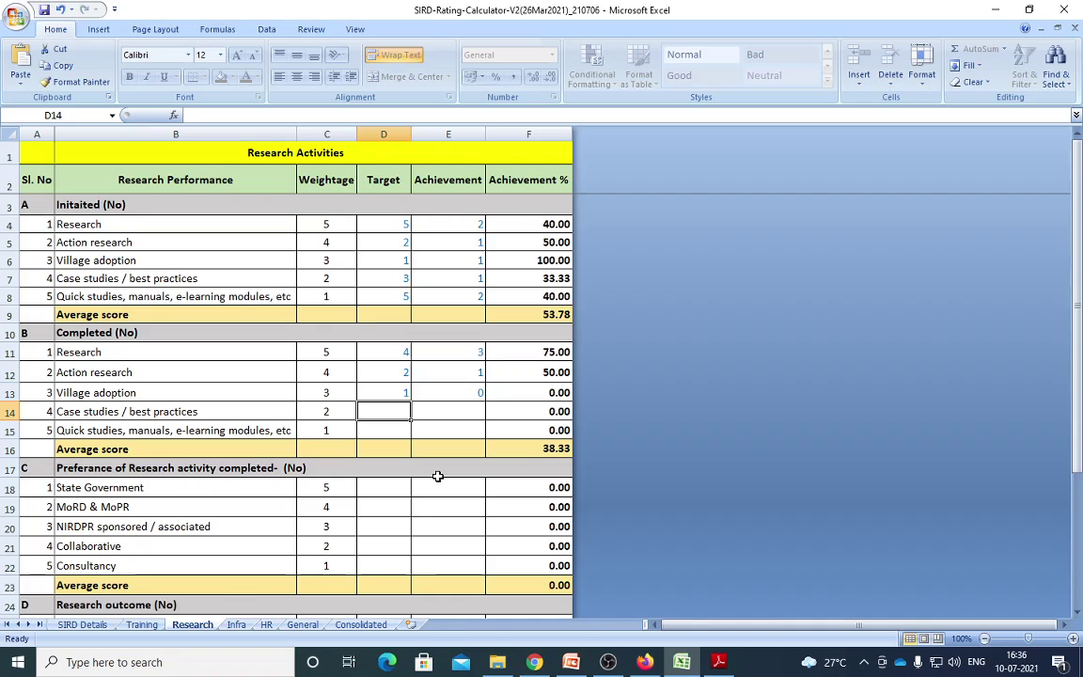
{"action": "type", "text": "3"}
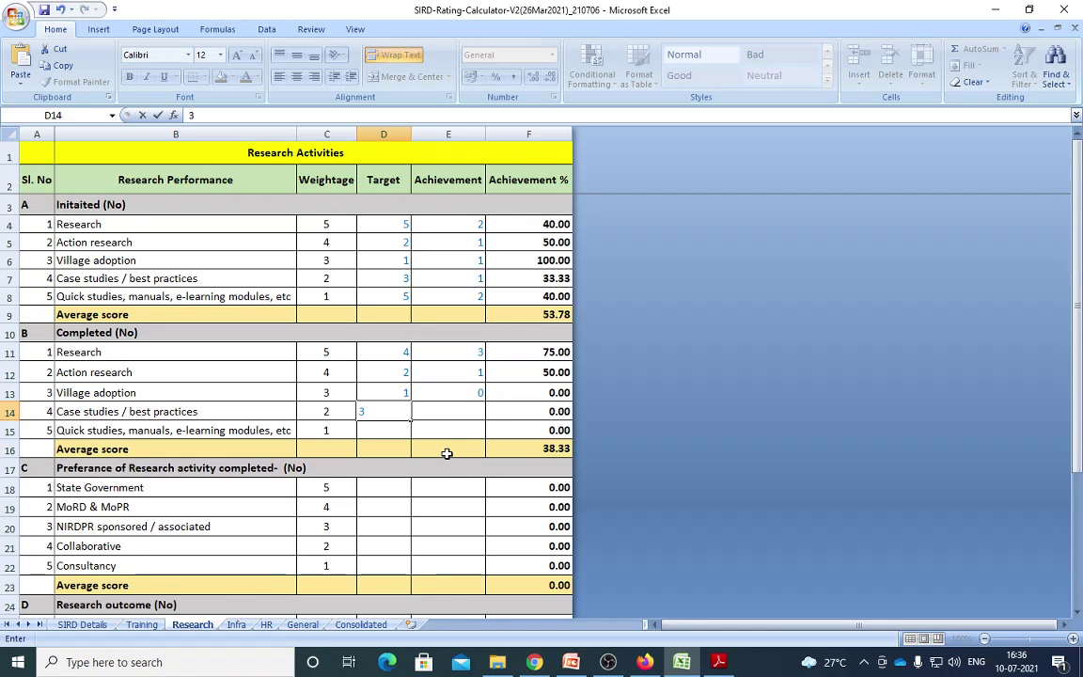
{"action": "key", "text": "BackSpace"}
{"action": "type", "text": "4"}
{"action": "left_click", "coordinate": [466, 416]}
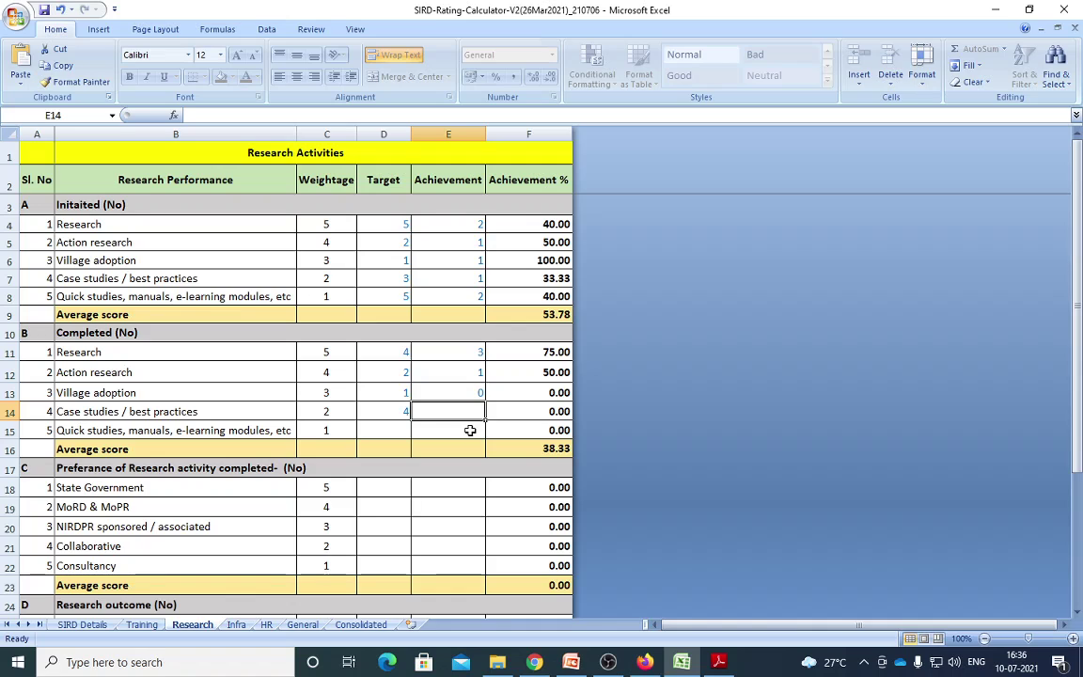
{"action": "type", "text": "3"}
{"action": "key", "text": "Return"}
Enter a target of 9 and an achievement of 3 for completed Quick studies, manuals and e-learning modules
{"action": "left_click", "coordinate": [387, 429]}
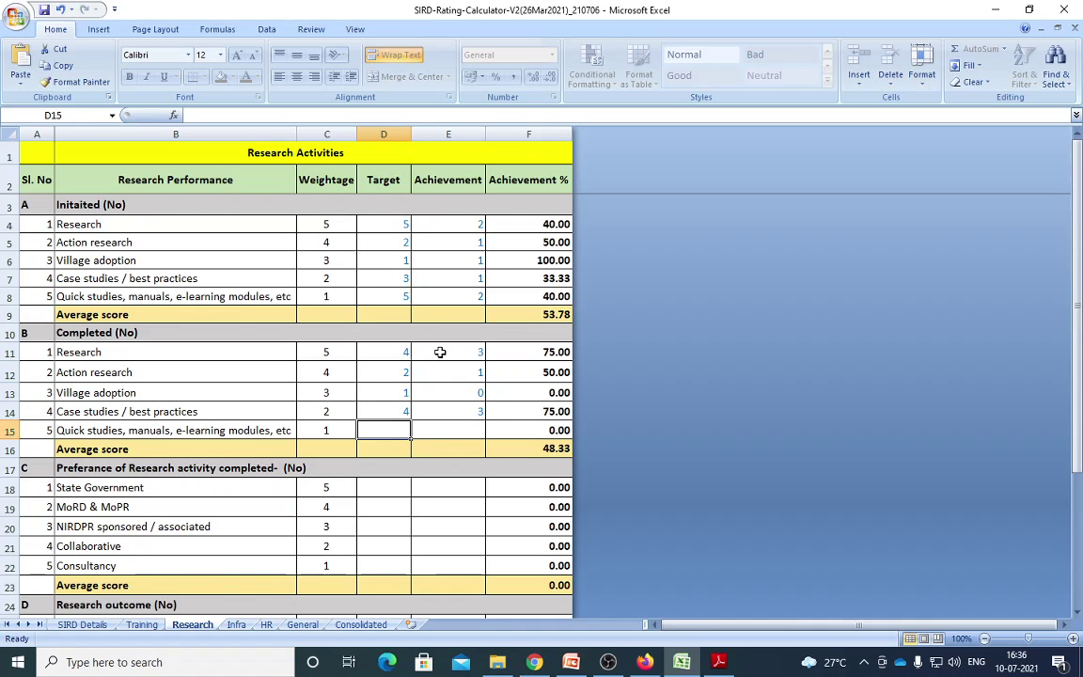
{"action": "type", "text": "7"}
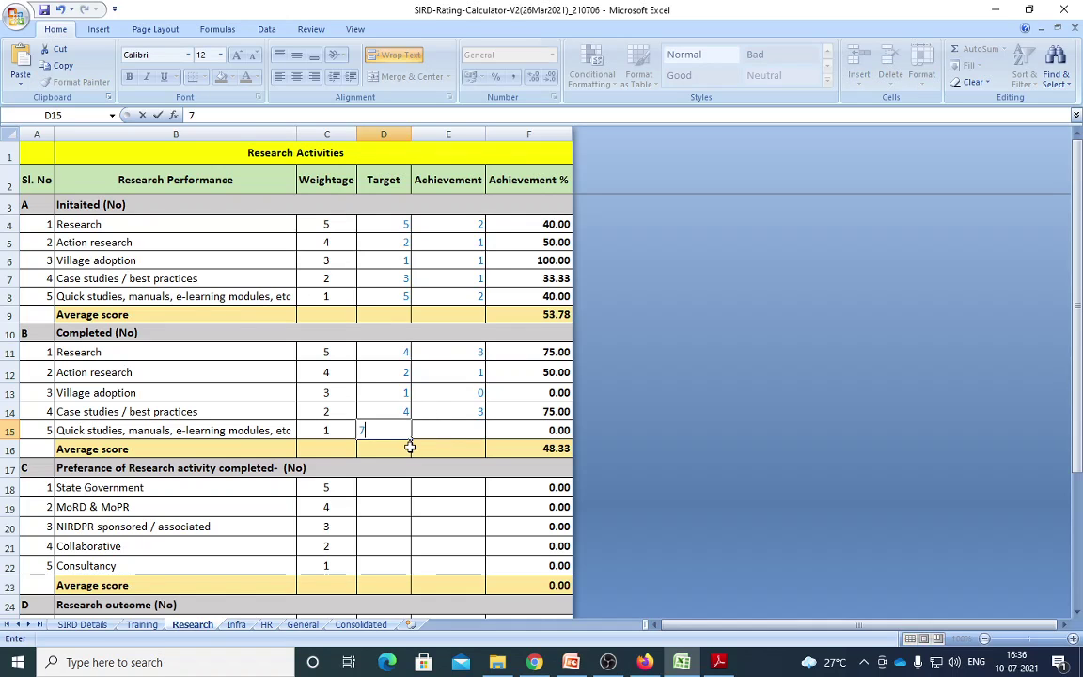
{"action": "key", "text": "BackSpace"}
{"action": "type", "text": "9"}
{"action": "left_click", "coordinate": [454, 431]}
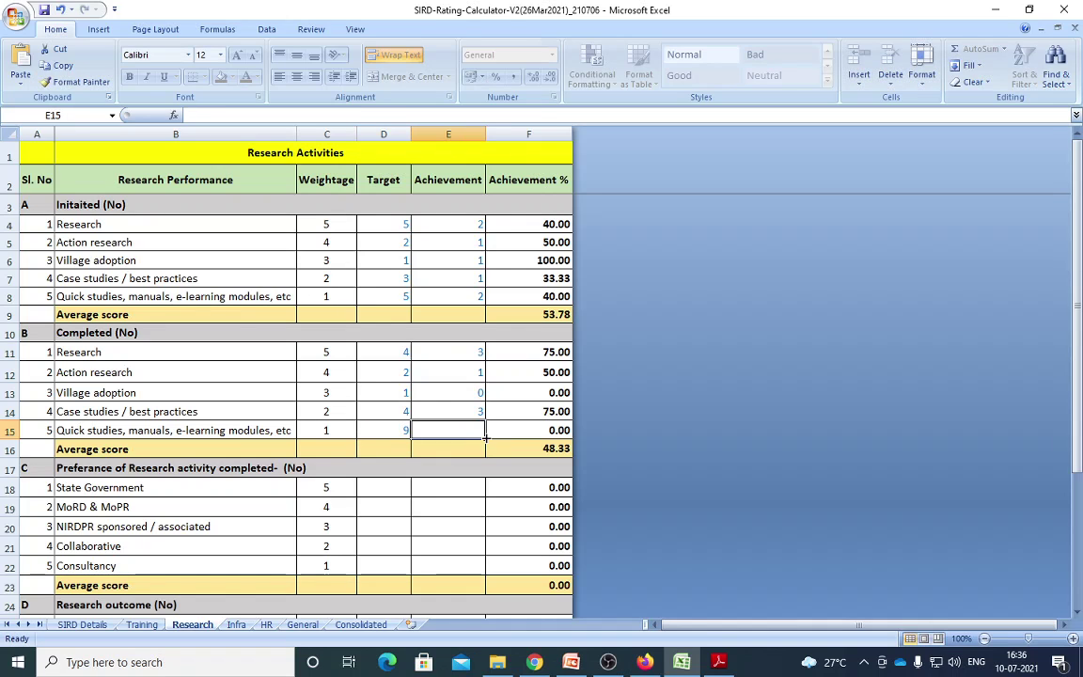
{"action": "type", "text": "3"}
{"action": "key", "text": "Return"}
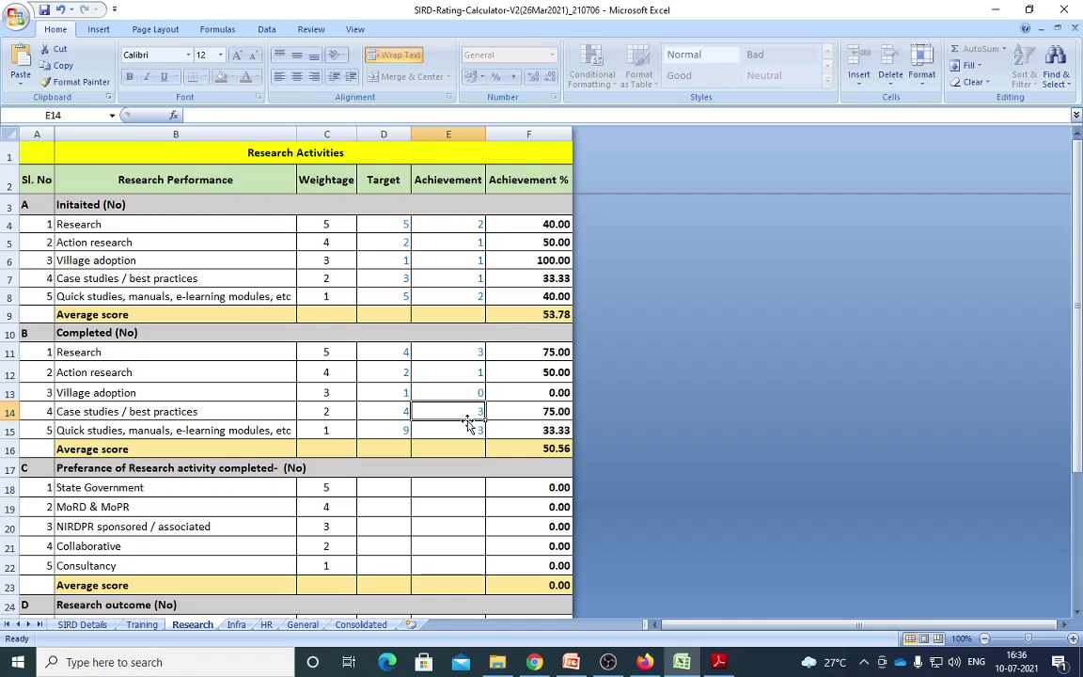
{"action": "left_click", "coordinate": [442, 431]}
Switch to the SIRD Grading report in Adobe Reader and examine the State Government definition under Preference of Research activity completed
{"action": "scroll", "coordinate": [414, 505], "scroll_direction": "down", "scroll_amount": 2}
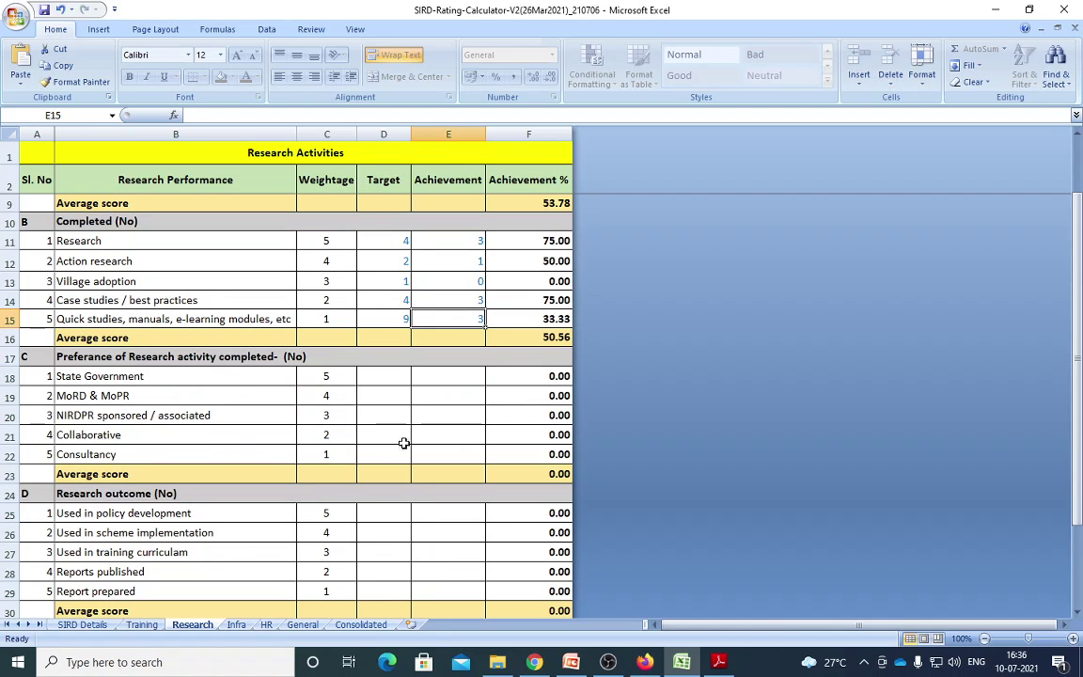
{"action": "left_click", "coordinate": [385, 376]}
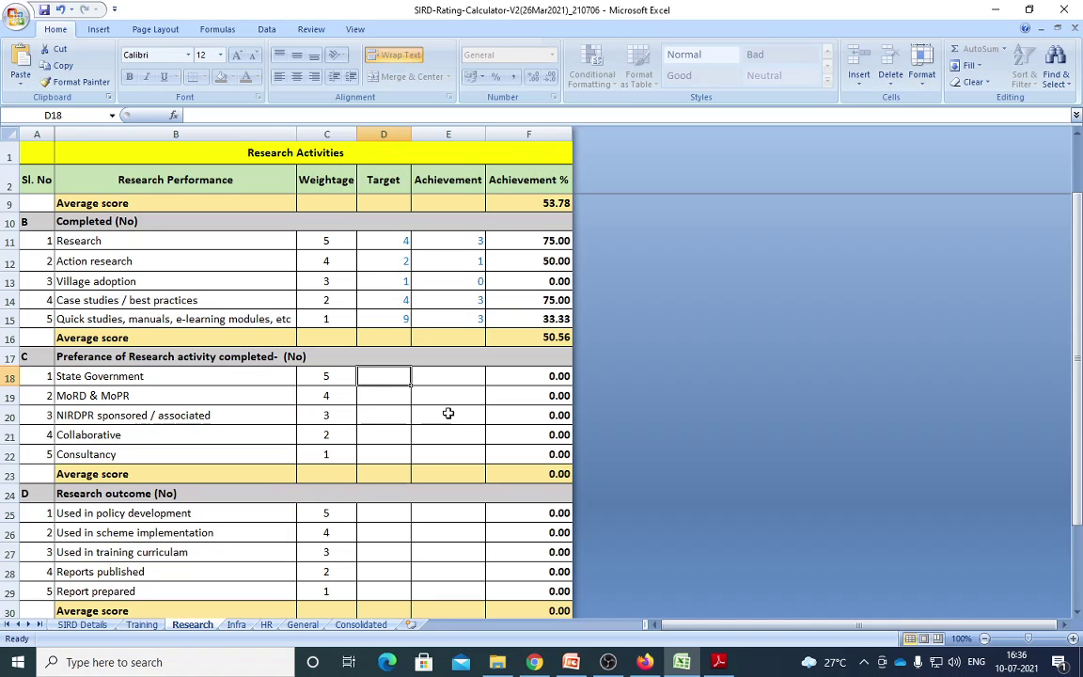
{"action": "key", "text": "alt+Tab"}
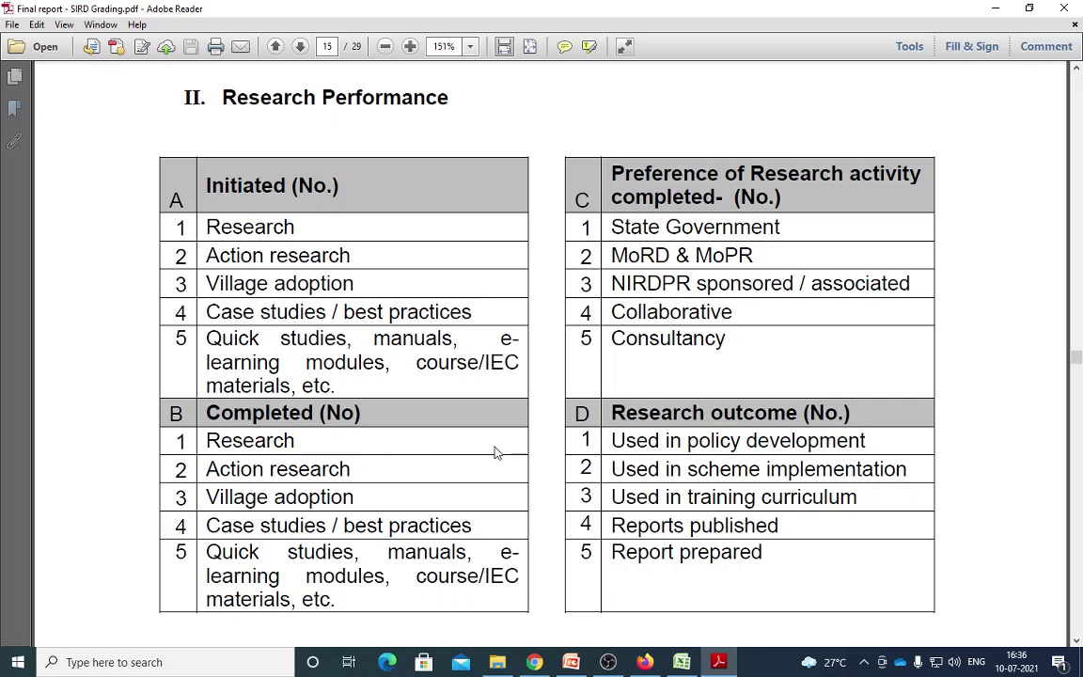
{"action": "scroll", "coordinate": [496, 452], "scroll_direction": "down", "scroll_amount": 20}
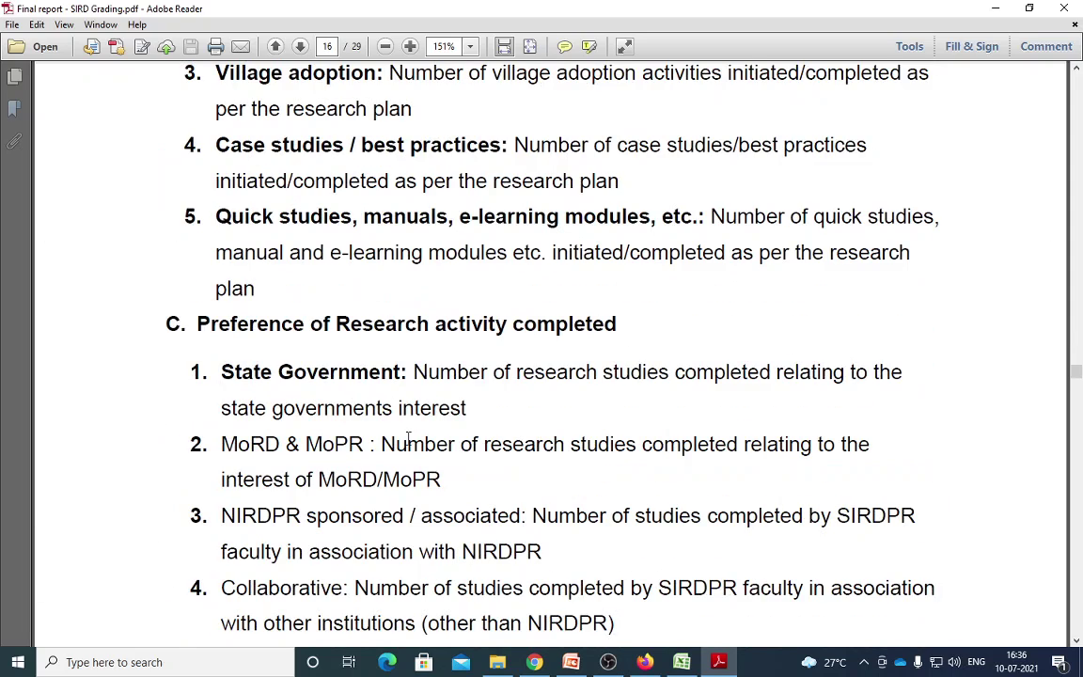
{"action": "scroll", "coordinate": [456, 460], "scroll_direction": "down", "scroll_amount": 1}
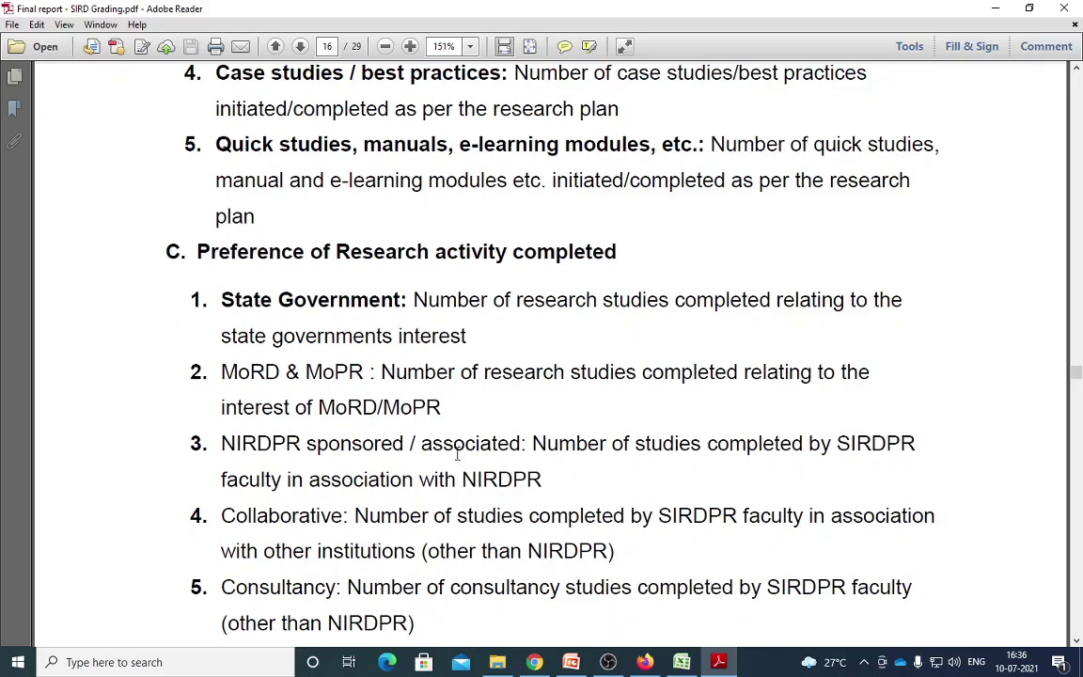
{"action": "left_click_drag", "start_coordinate": [517, 301], "coordinate": [844, 301]}
{"action": "left_click_drag", "start_coordinate": [272, 336], "coordinate": [470, 337]}
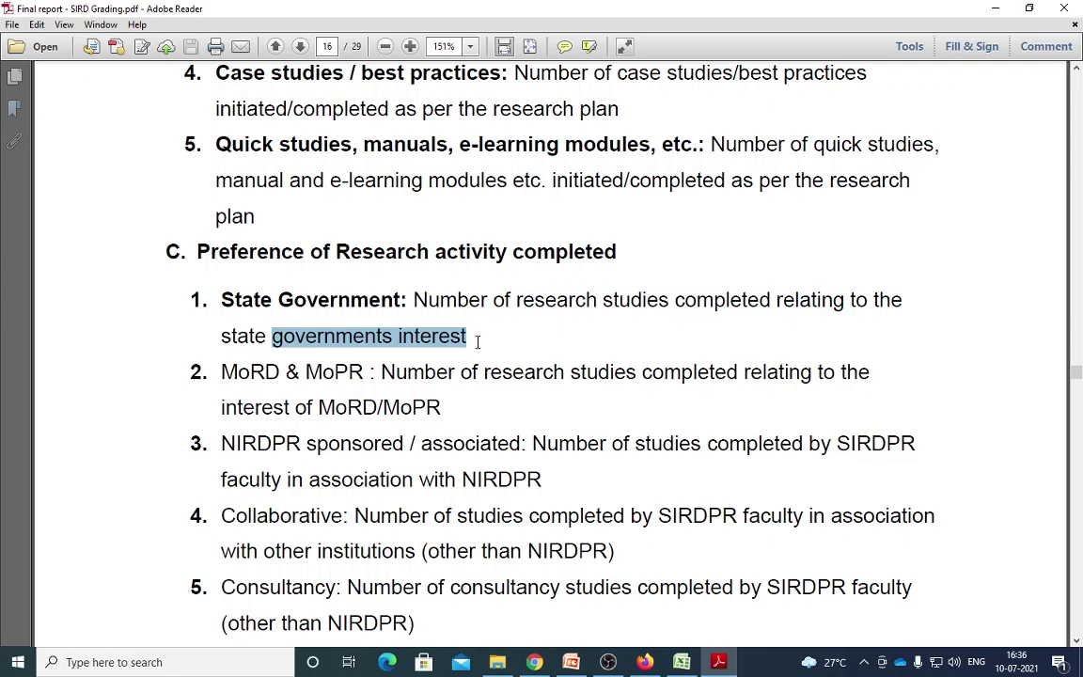
Switch to the rating calculator workbook in Excel and enter target 2 and achievement 1 for State Government in section C
{"action": "left_click", "coordinate": [995, 9]}
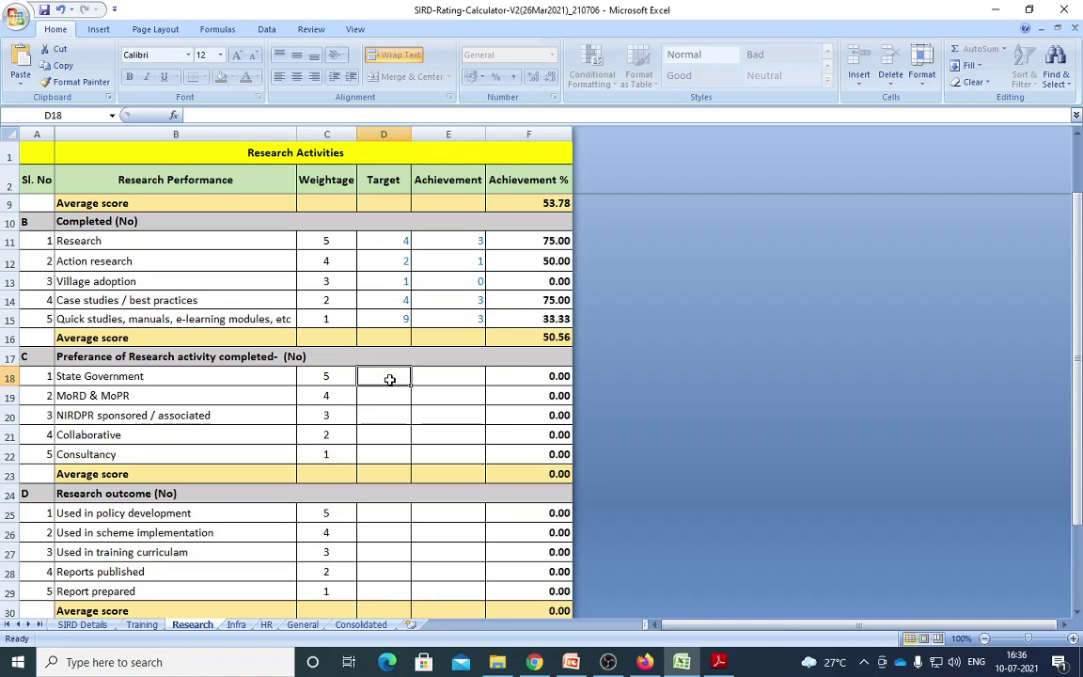
{"action": "type", "text": "2"}
{"action": "left_click", "coordinate": [450, 380]}
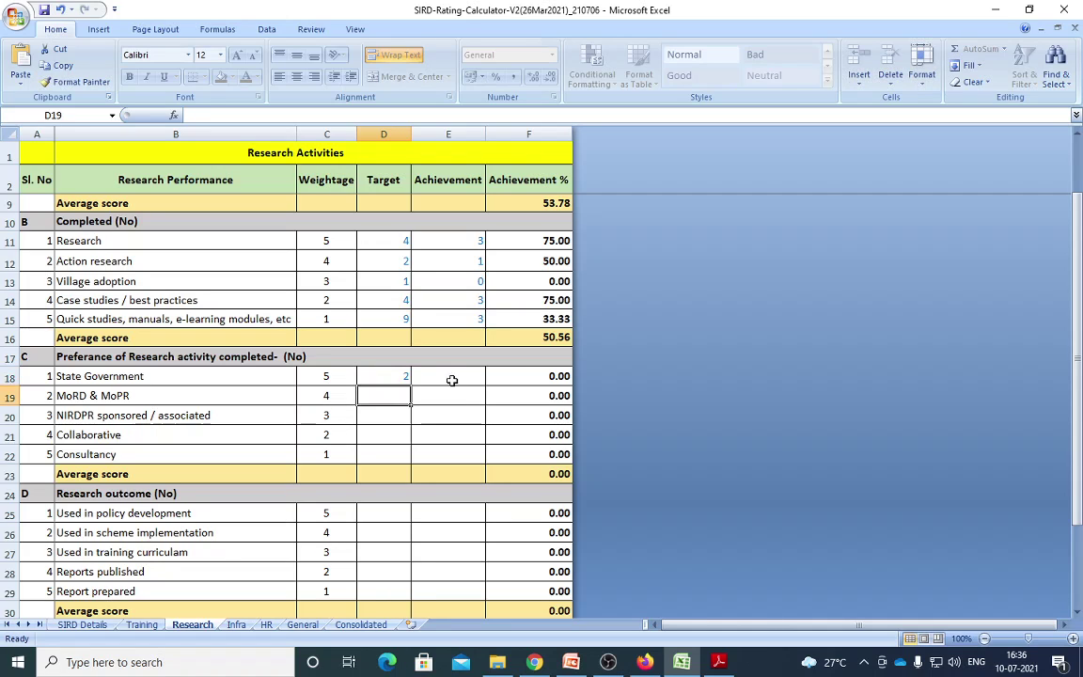
{"action": "type", "text": "1"}
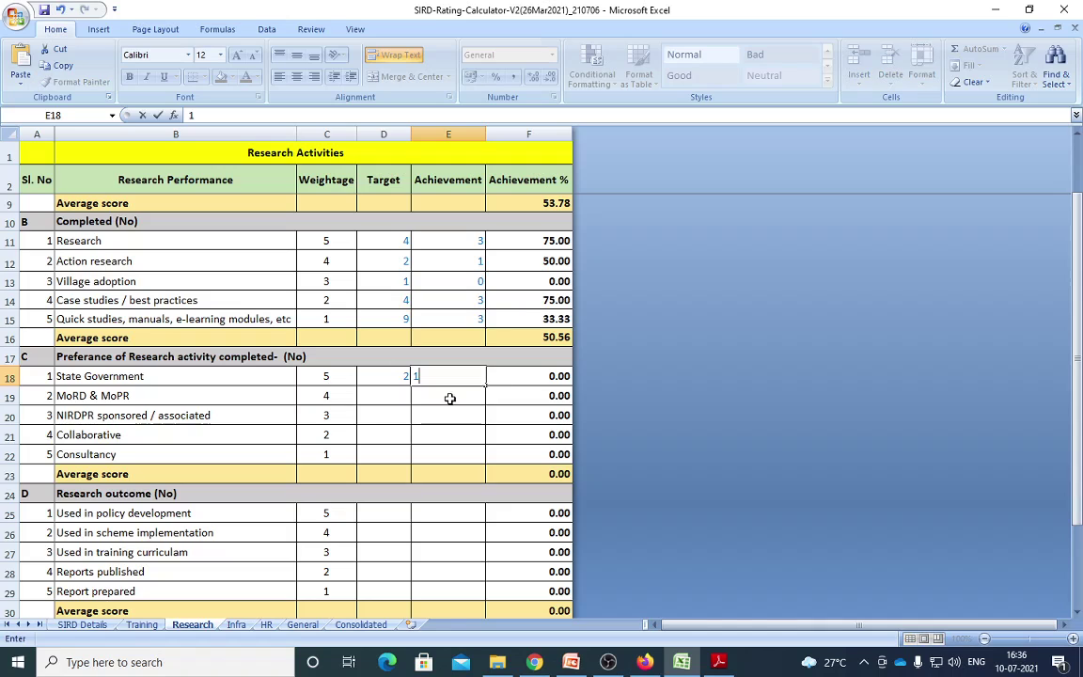
{"action": "key", "text": "Return"}
{"action": "left_click", "coordinate": [388, 378]}
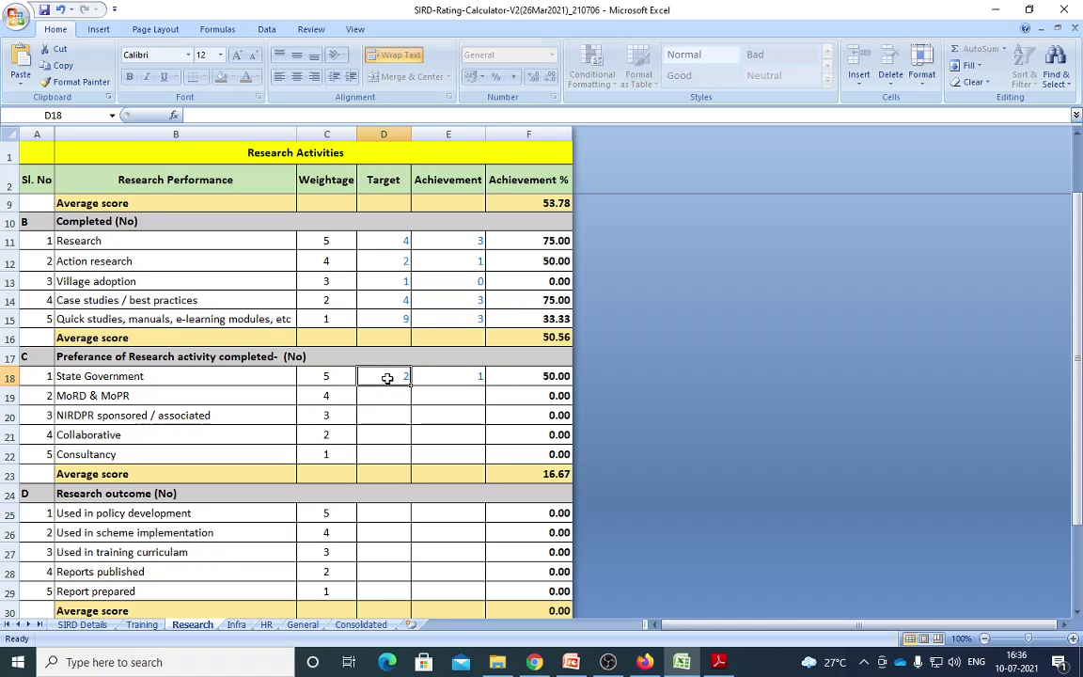
{"action": "left_click", "coordinate": [475, 376]}
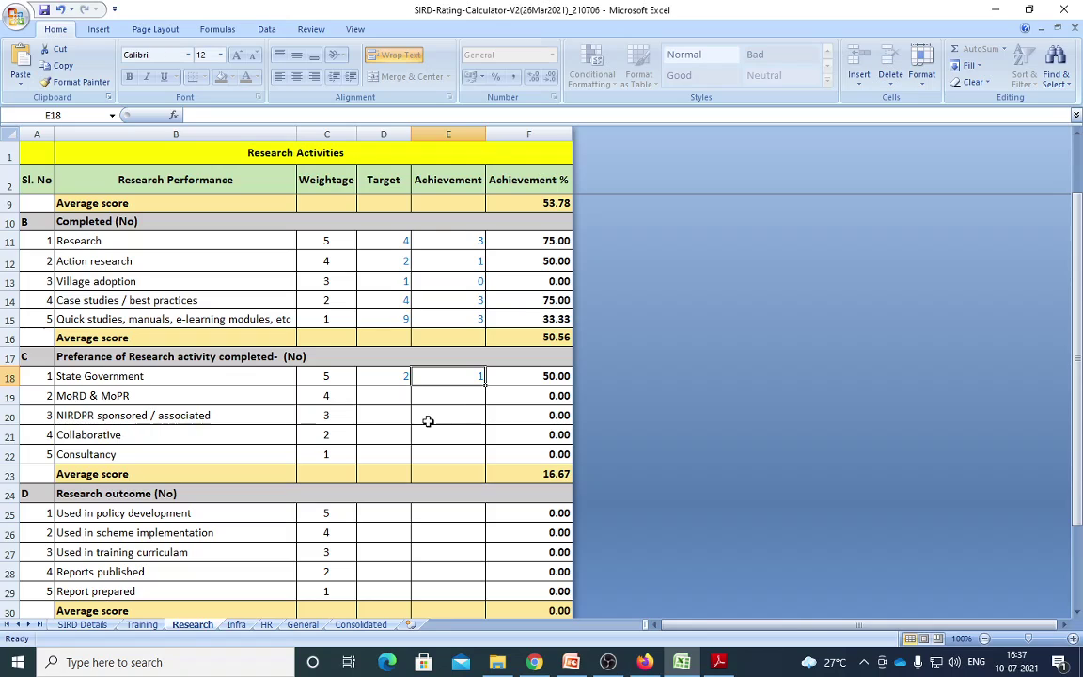
Enter target 4 and achievement 2 for MoRD & MoPR under the preference of completed research activity
{"action": "left_click", "coordinate": [392, 396]}
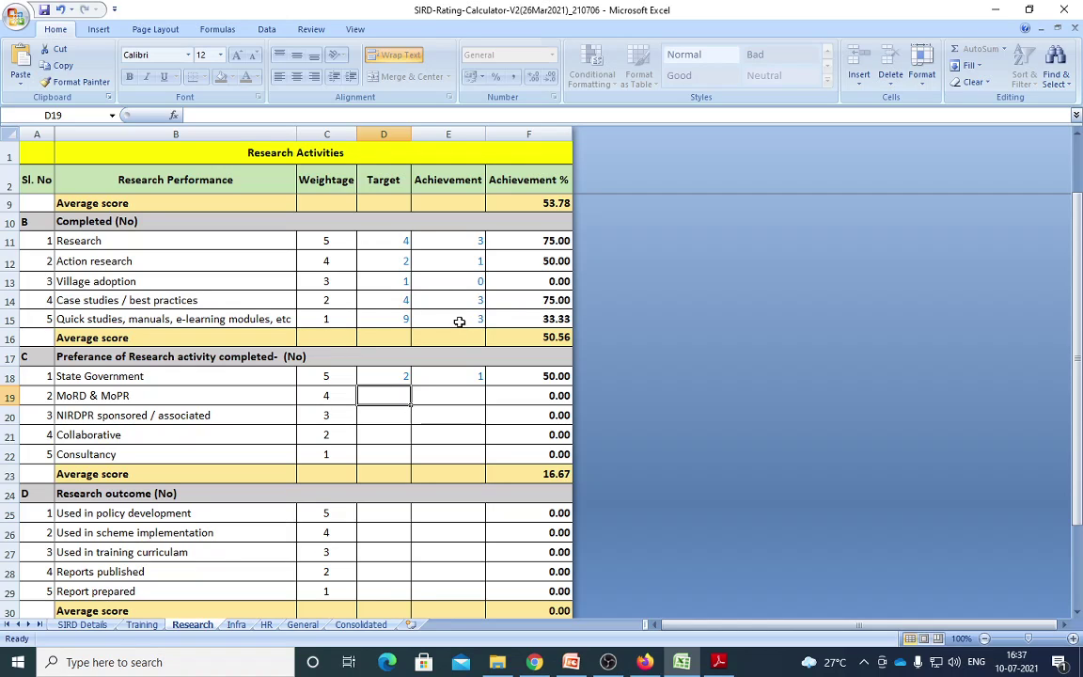
{"action": "left_click", "coordinate": [478, 241]}
{"action": "key", "text": "Delete"}
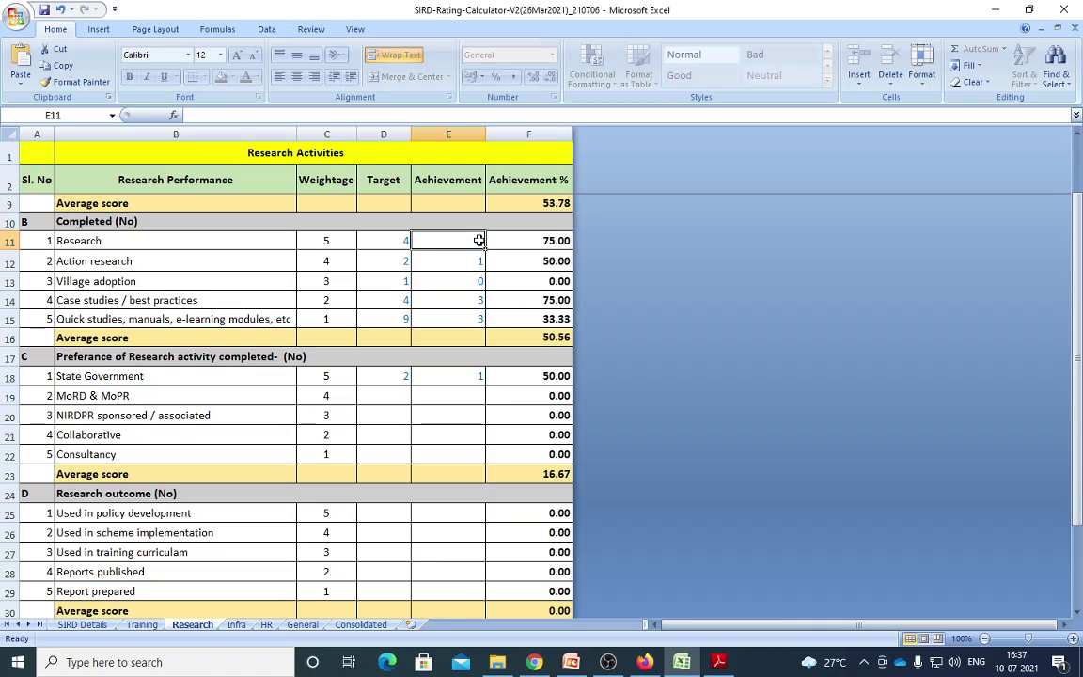
{"action": "left_click", "coordinate": [394, 397]}
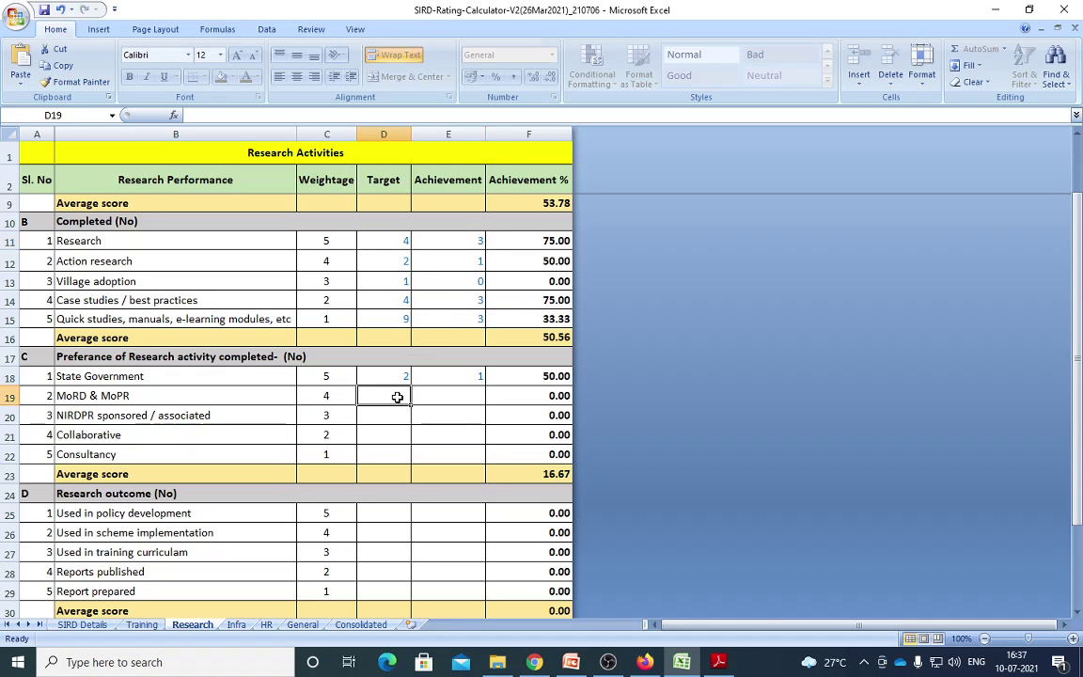
{"action": "left_click", "coordinate": [475, 241]}
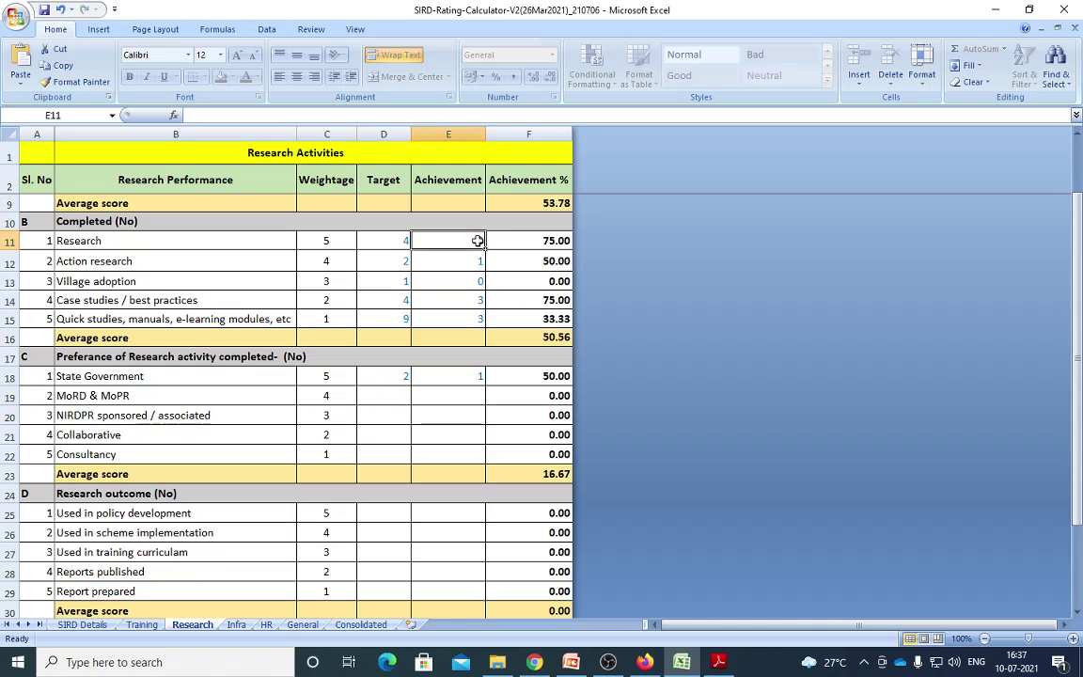
{"action": "left_click", "coordinate": [399, 395]}
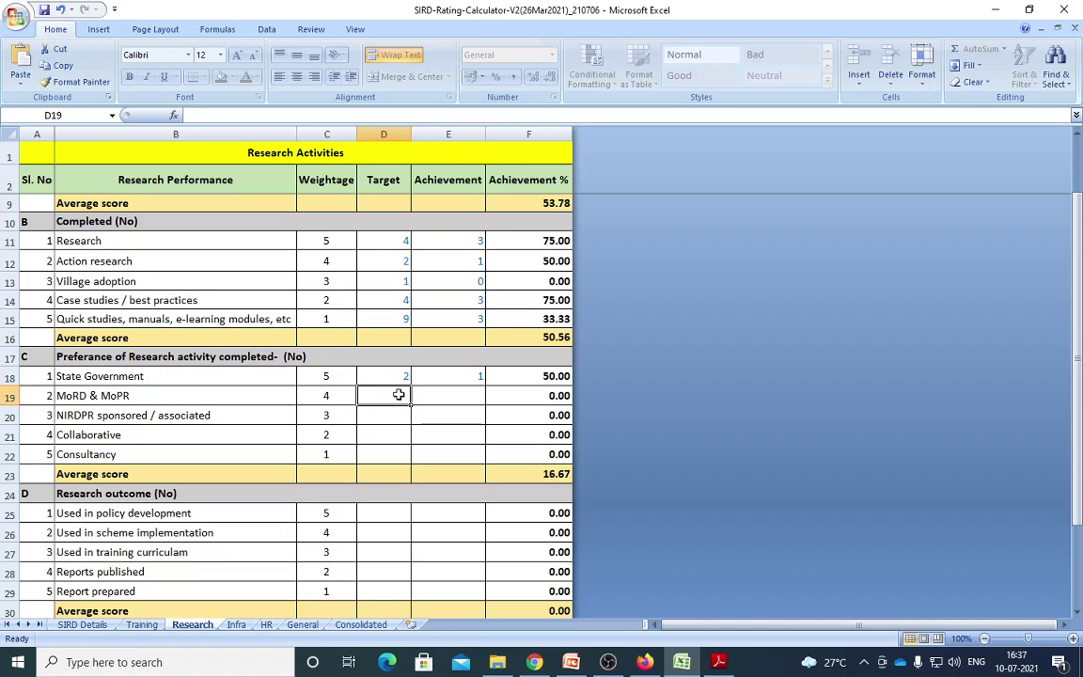
{"action": "type", "text": "4"}
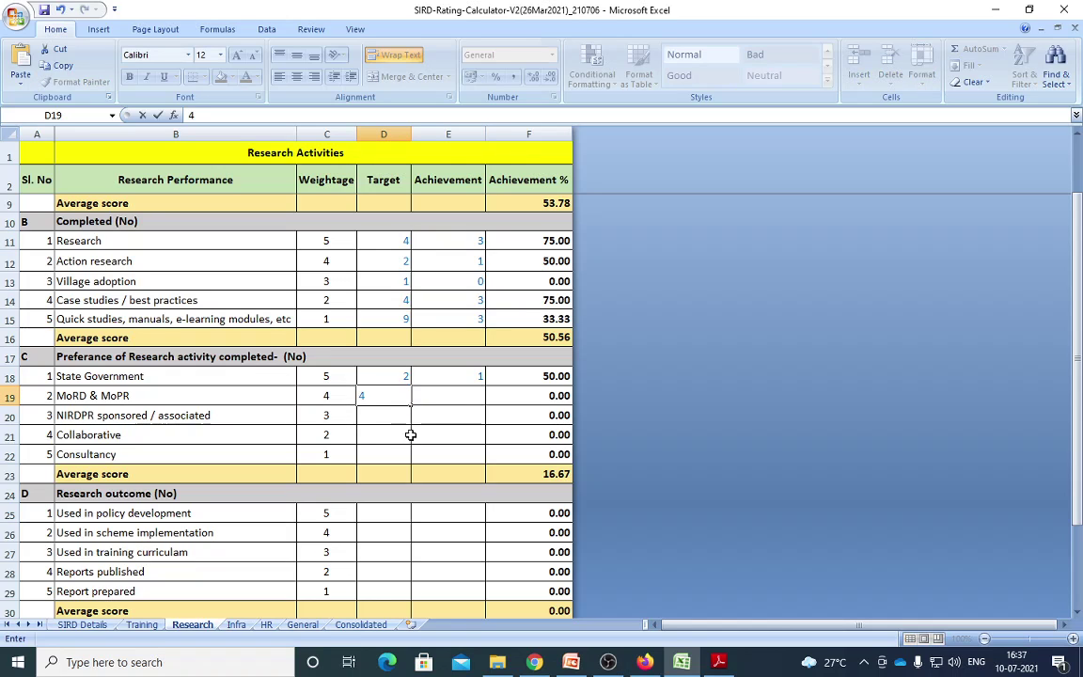
{"action": "key", "text": "Return"}
{"action": "left_click", "coordinate": [447, 395]}
{"action": "type", "text": "2"}
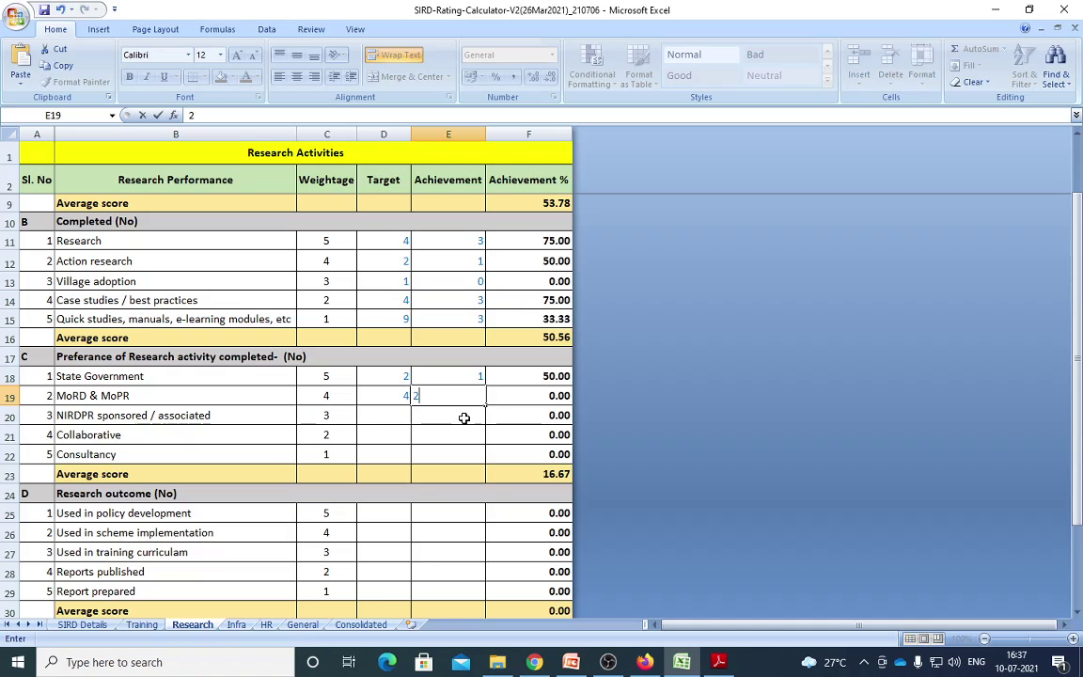
{"action": "key", "text": "Return"}
Enter target 3 and achievement 1 for NIRDPR sponsored / associated studies in section C
{"action": "left_click", "coordinate": [380, 415]}
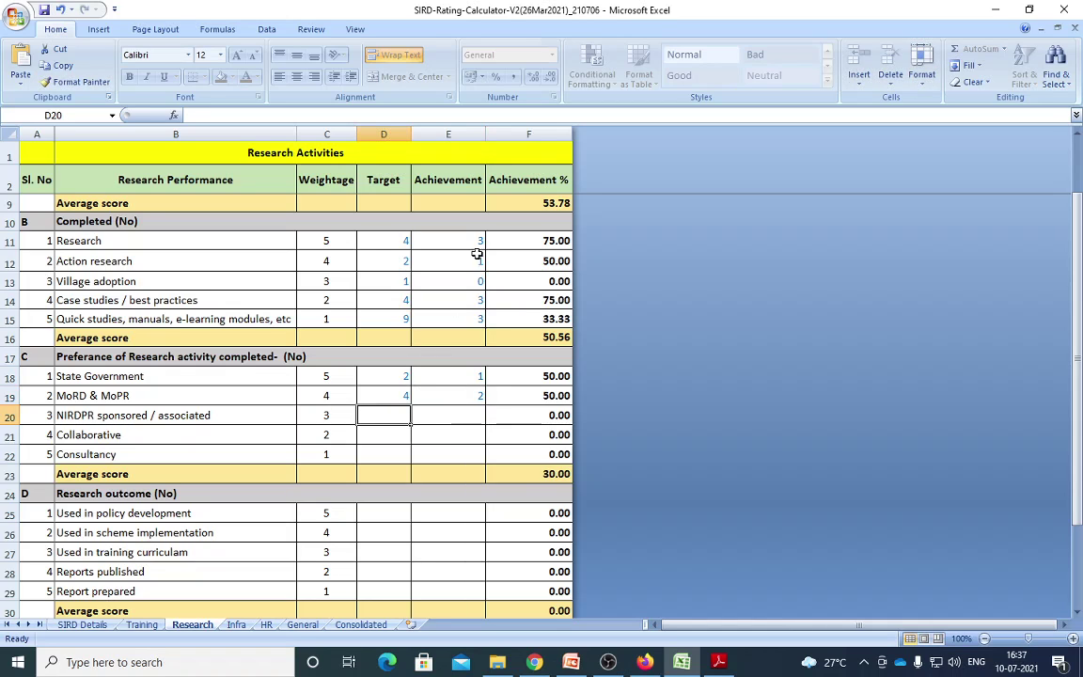
{"action": "left_click", "coordinate": [477, 241]}
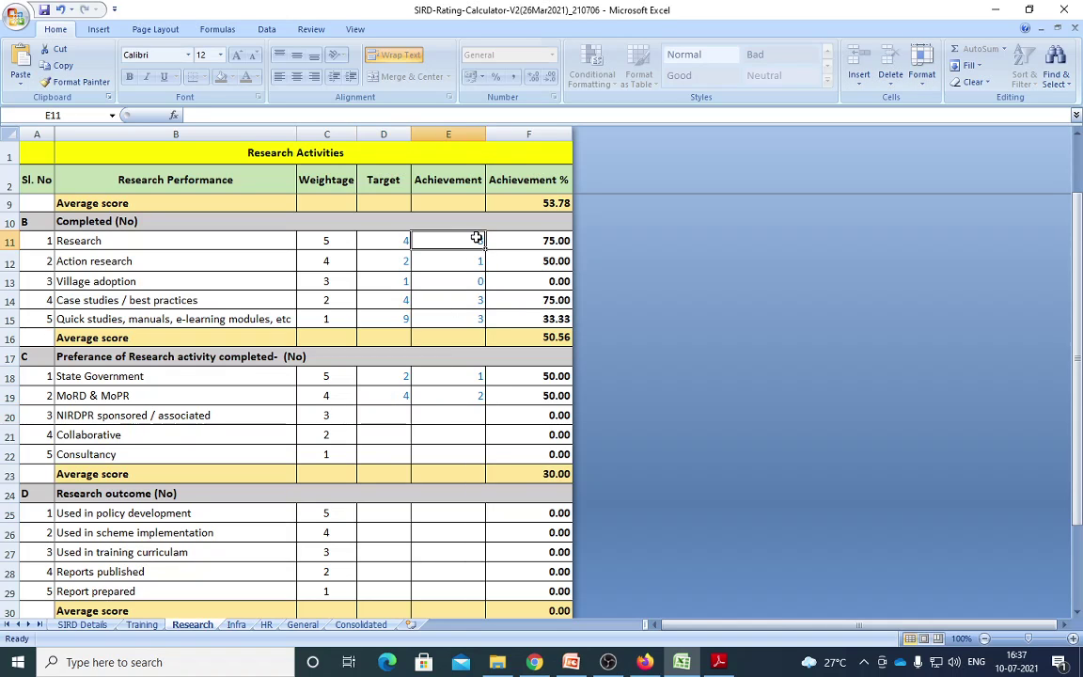
{"action": "left_click", "coordinate": [392, 424]}
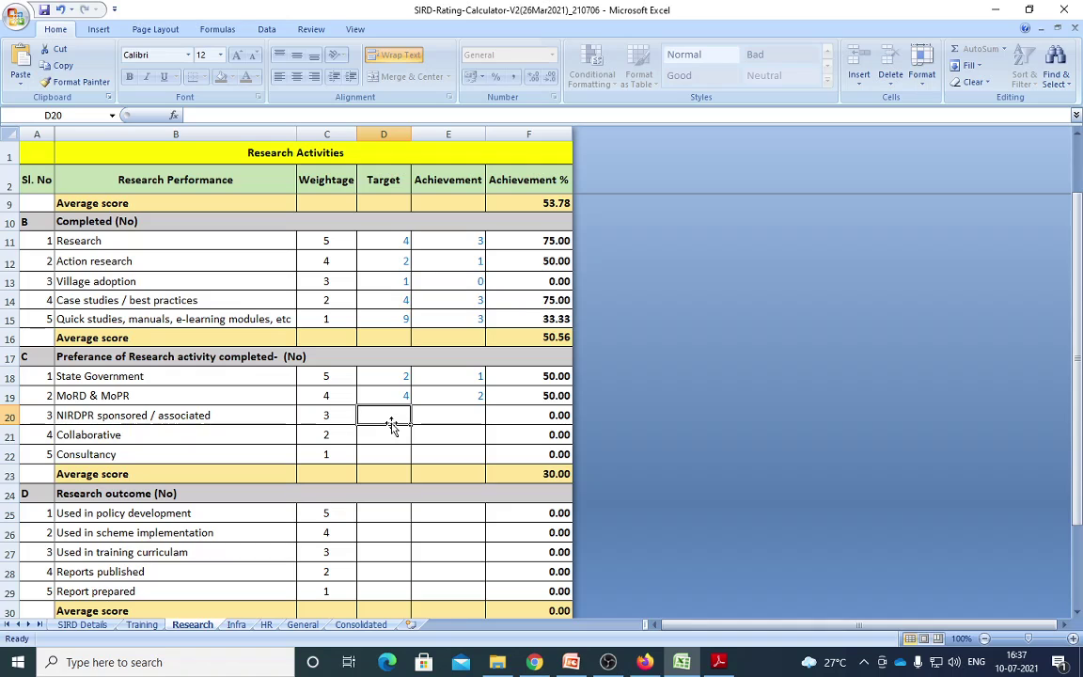
{"action": "left_click", "coordinate": [451, 413]}
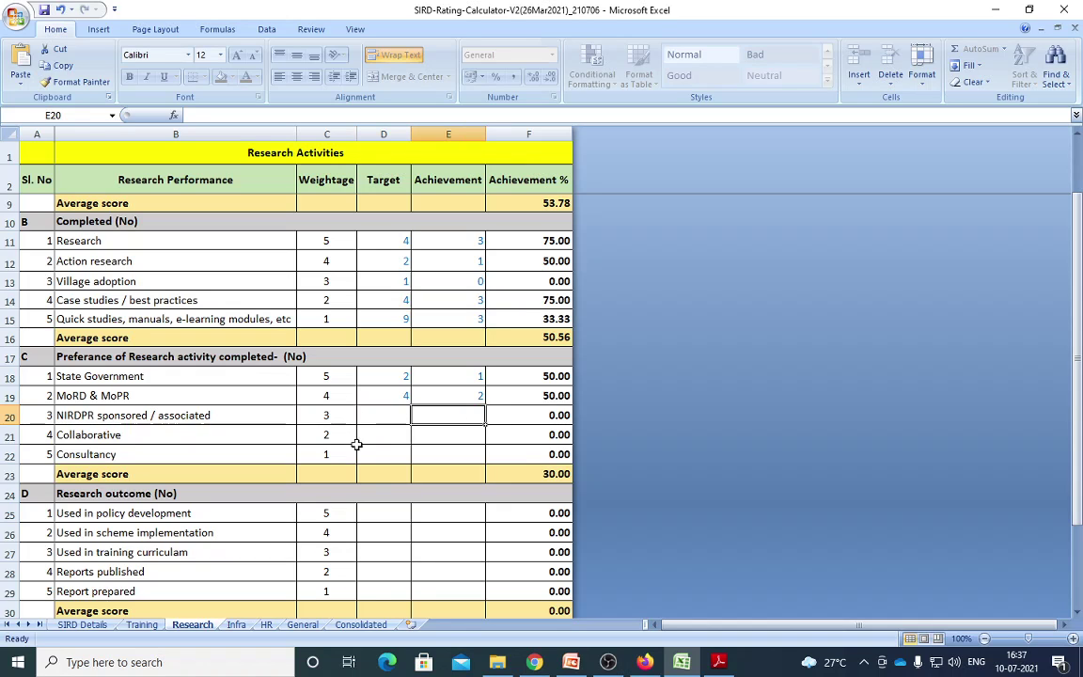
{"action": "left_click", "coordinate": [381, 414]}
{"action": "type", "text": "3"}
{"action": "left_click", "coordinate": [457, 414]}
{"action": "type", "text": "1"}
{"action": "key", "text": "Return"}
{"action": "left_click", "coordinate": [394, 414]}
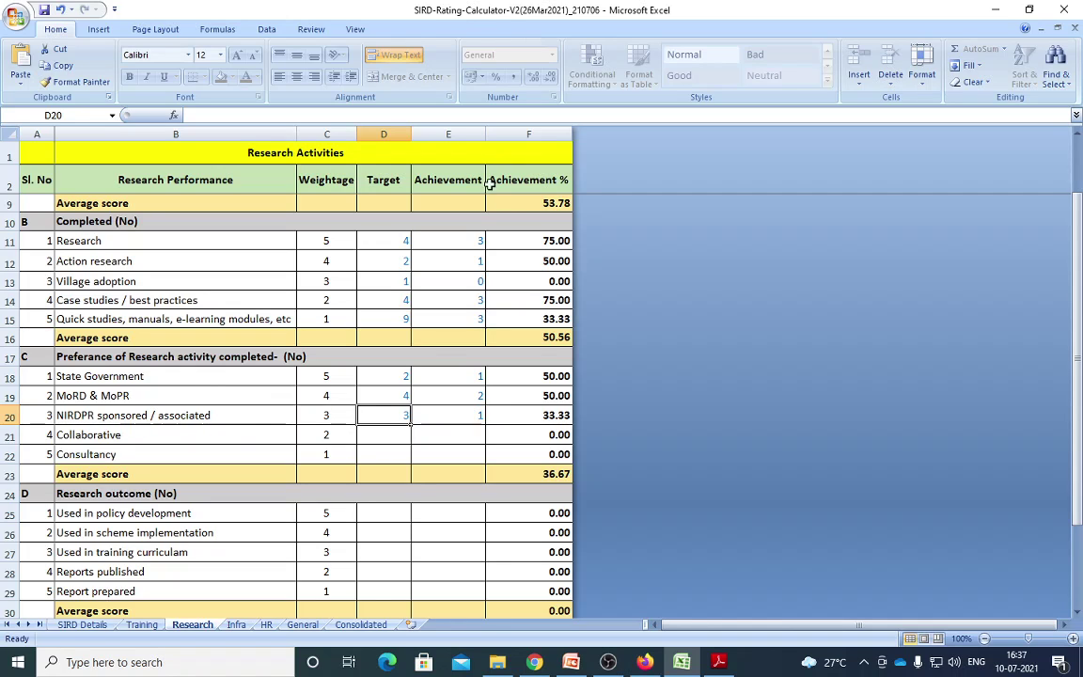
Enter target 3 and achievement 3 for Collaborative studies in section C
{"action": "left_click", "coordinate": [386, 439]}
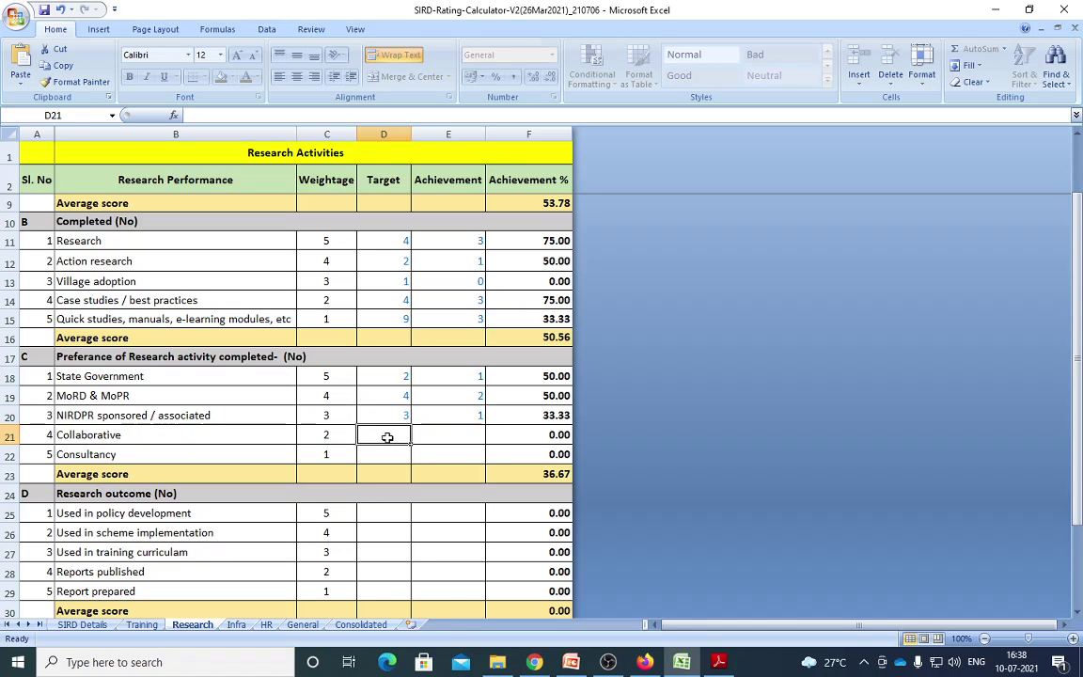
{"action": "type", "text": "3"}
{"action": "left_click", "coordinate": [474, 435]}
{"action": "type", "text": "3"}
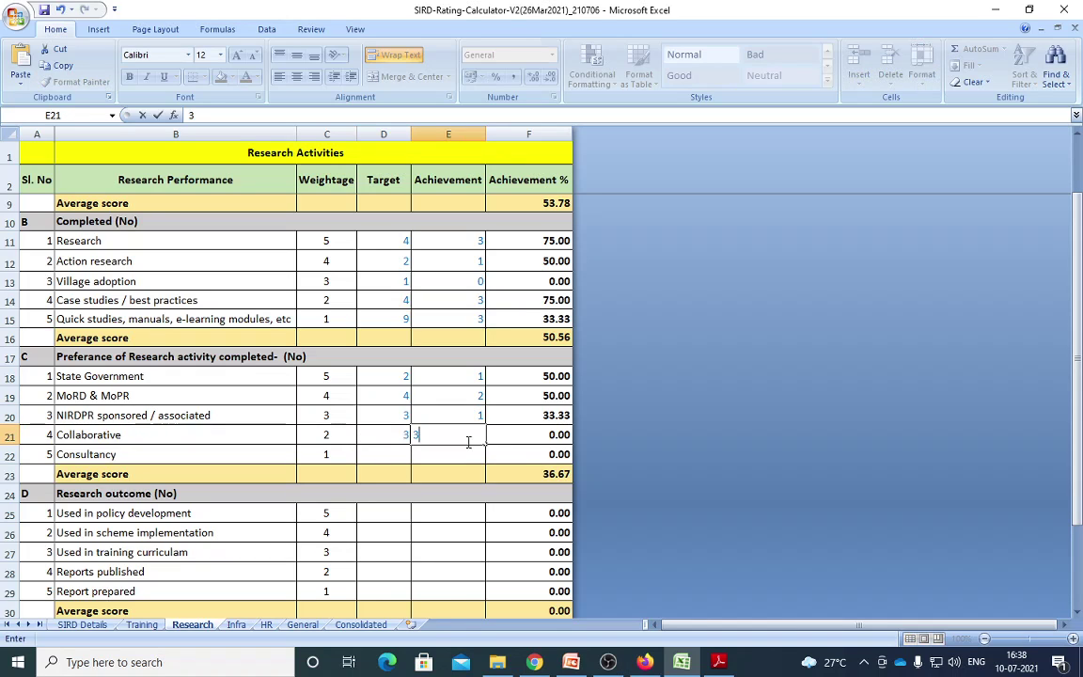
{"action": "left_click", "coordinate": [447, 459]}
Enter target 2 and achievement 1 for Consultancy studies in section C
{"action": "left_click", "coordinate": [392, 457]}
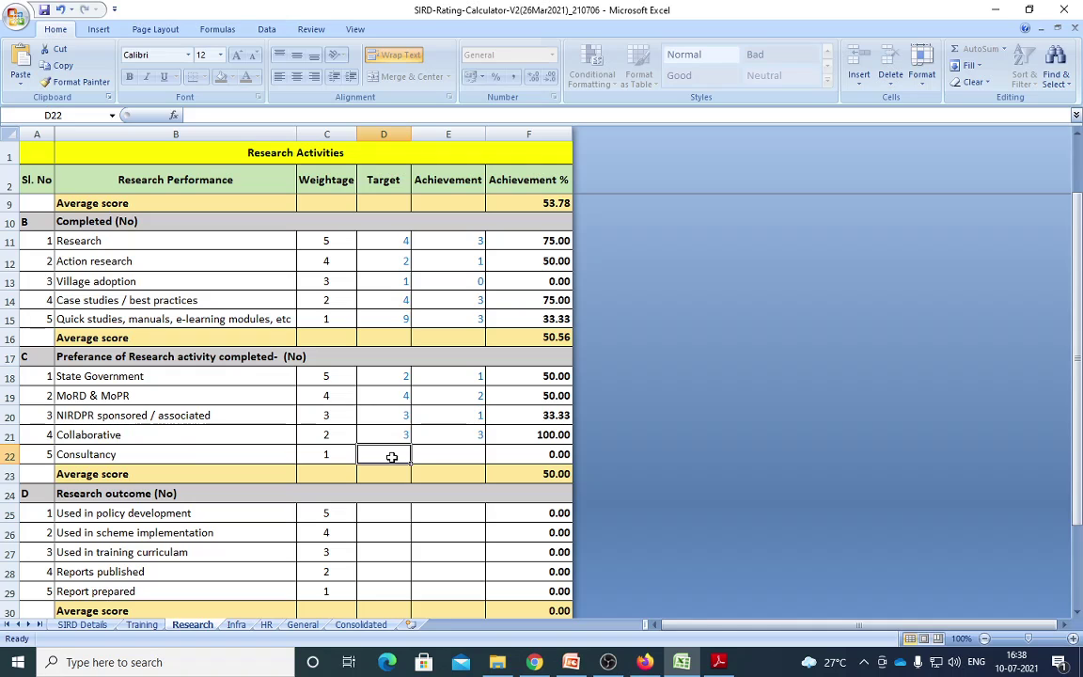
{"action": "type", "text": "2"}
{"action": "left_click", "coordinate": [442, 454]}
{"action": "type", "text": "1"}
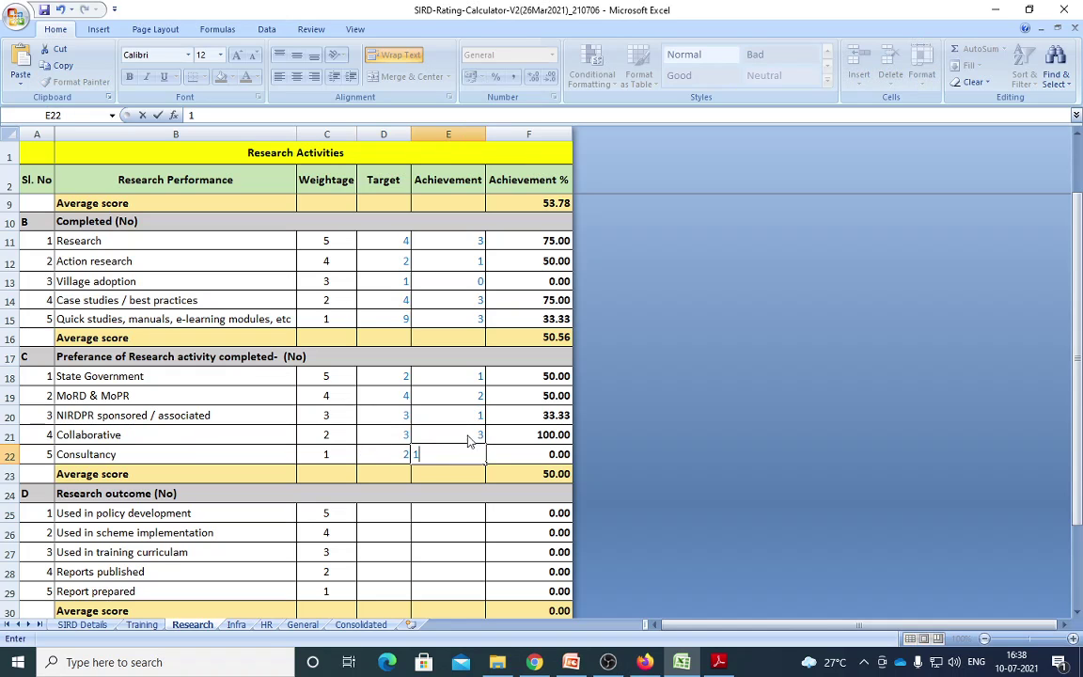
{"action": "left_click", "coordinate": [470, 438]}
{"action": "scroll", "coordinate": [462, 525], "scroll_direction": "down", "scroll_amount": 1}
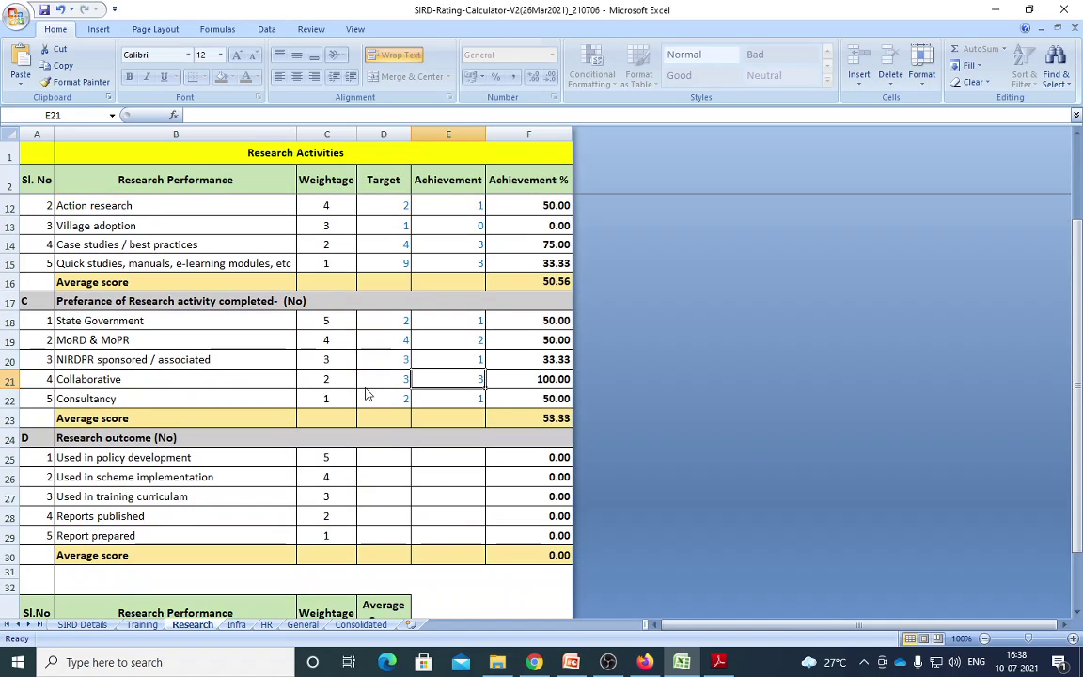
{"action": "left_click", "coordinate": [452, 398]}
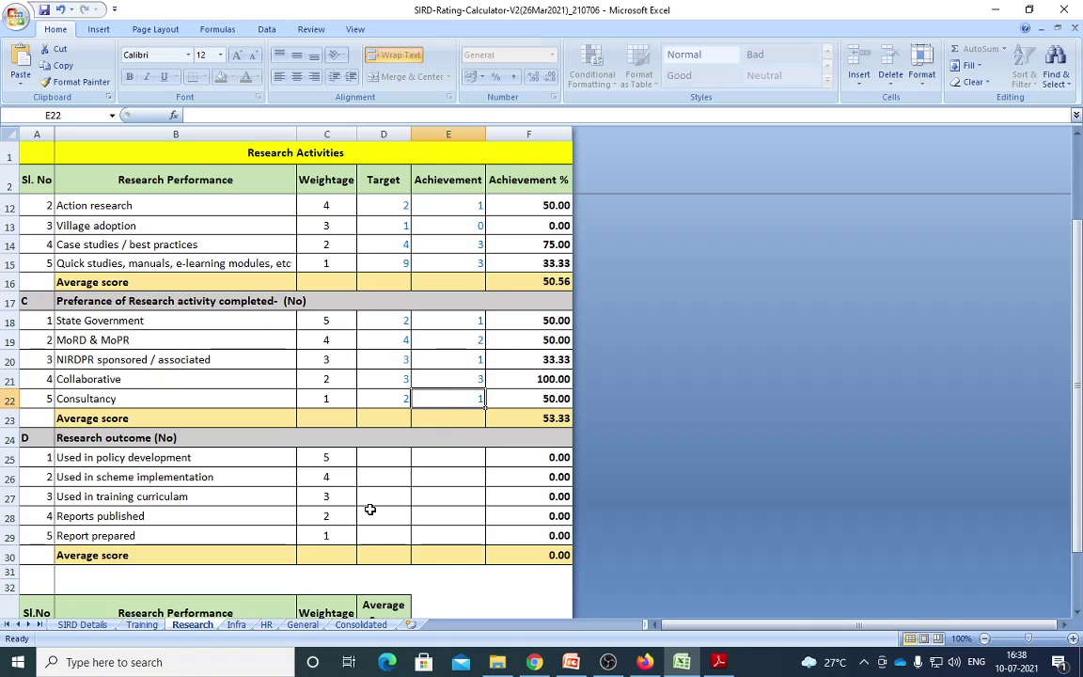
Switch to the SIRD Grading report in Adobe Reader and review the indicator definitions under section D, Research outcome
{"action": "scroll", "coordinate": [370, 509], "scroll_direction": "down", "scroll_amount": 1}
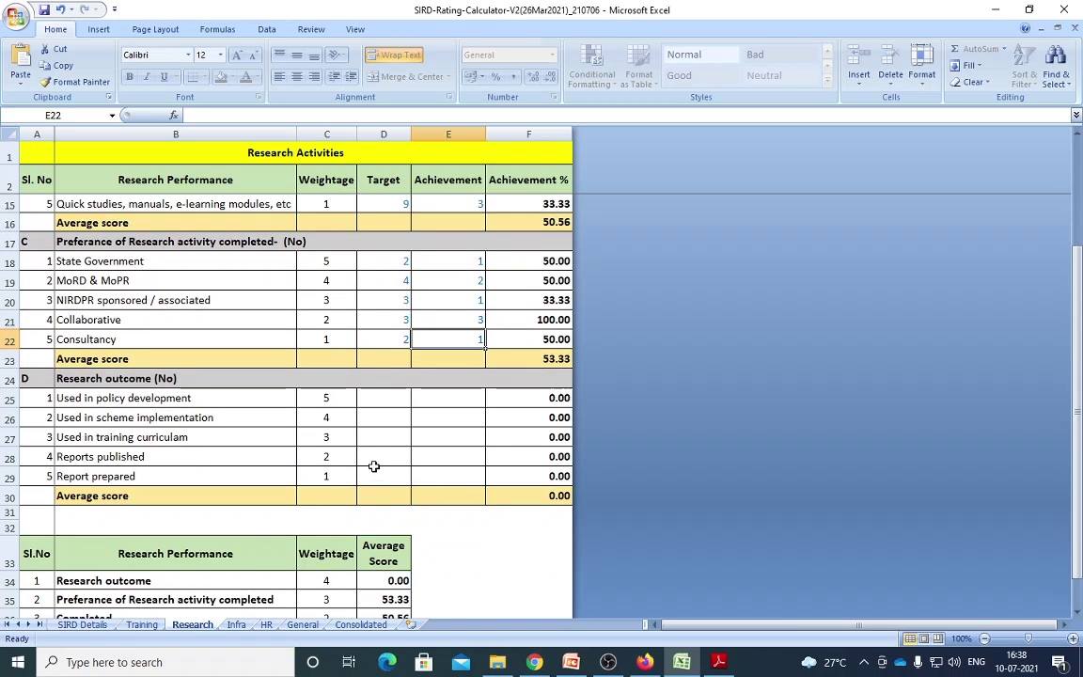
{"action": "left_click", "coordinate": [400, 381]}
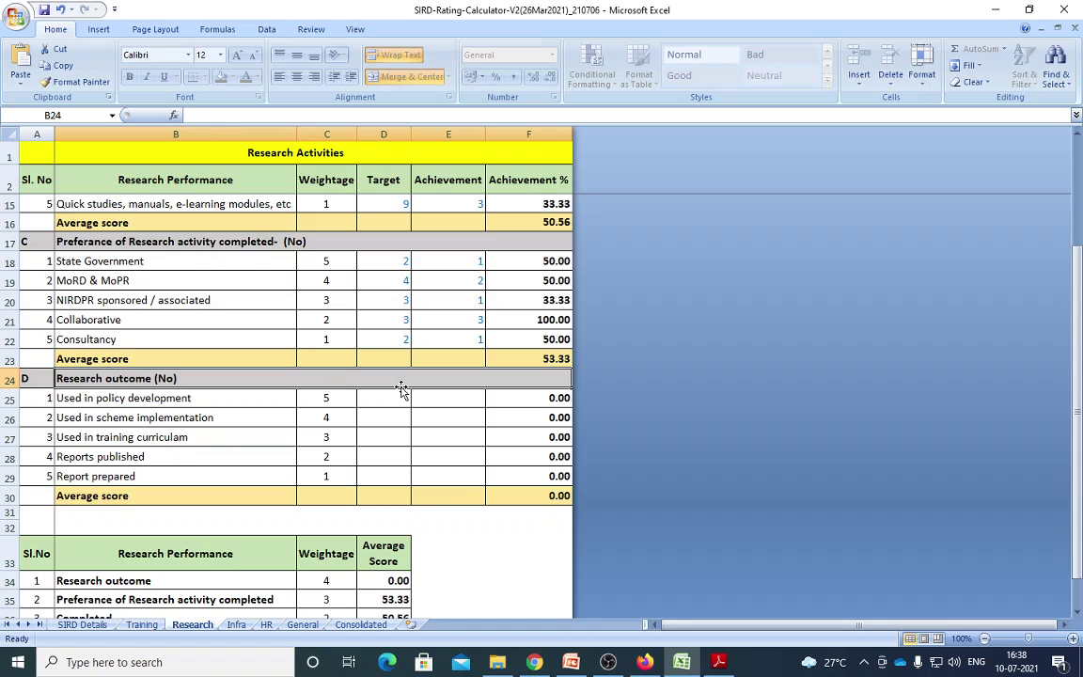
{"action": "left_click", "coordinate": [395, 401]}
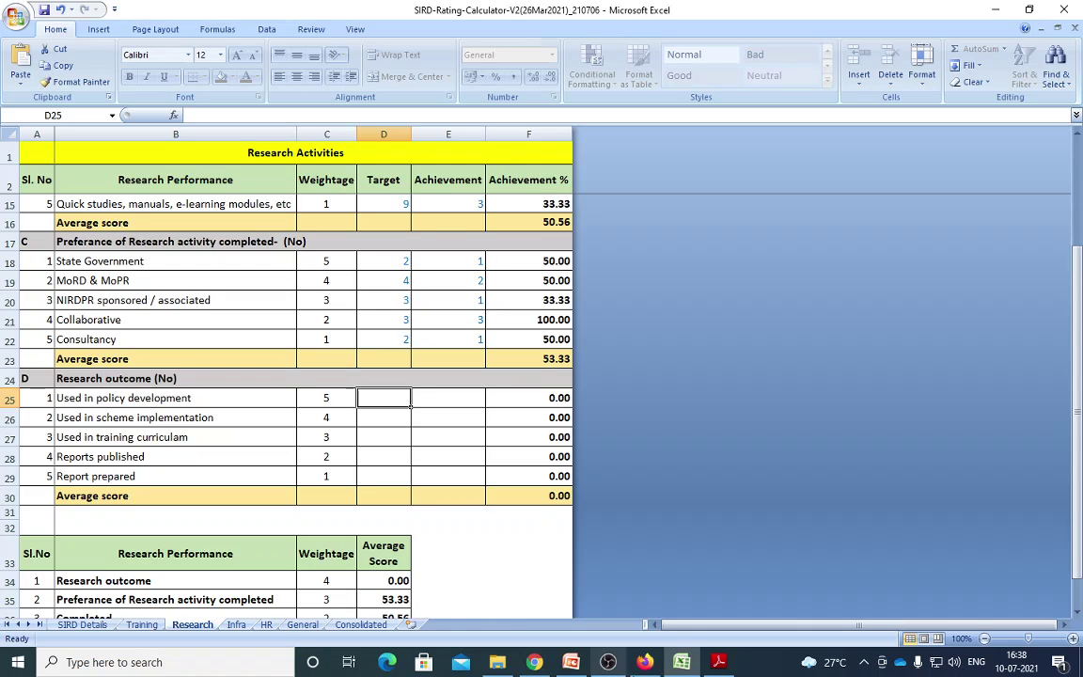
{"action": "key", "text": "alt+Tab"}
{"action": "scroll", "coordinate": [501, 557], "scroll_direction": "down", "scroll_amount": 3}
{"action": "scroll", "coordinate": [502, 556], "scroll_direction": "down", "scroll_amount": 3}
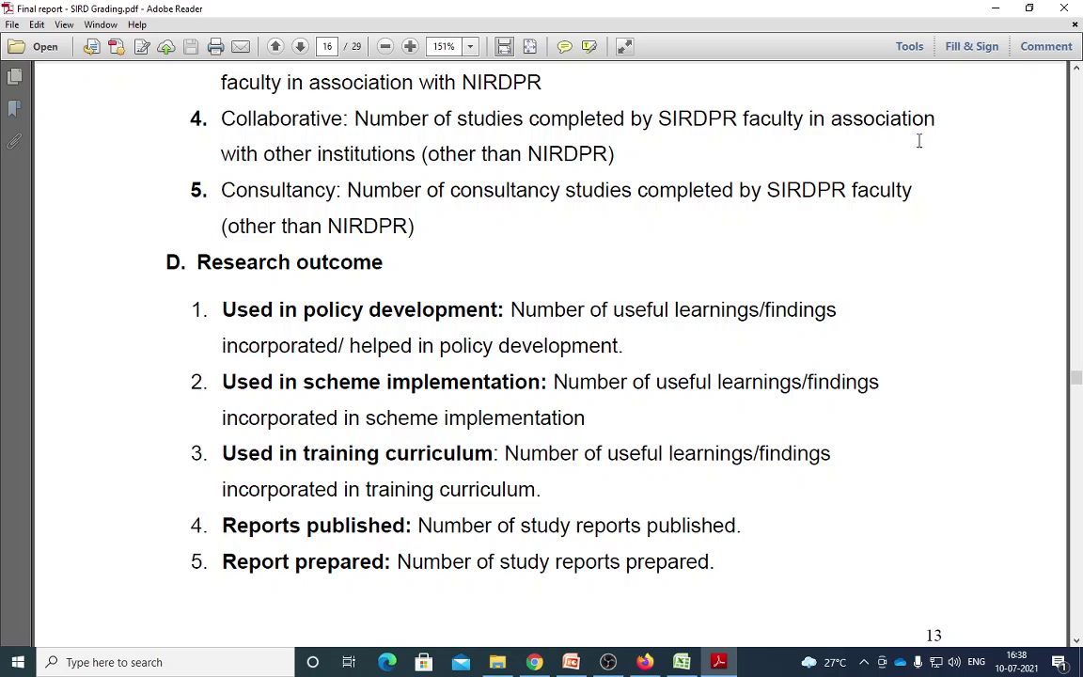
Return to the Excel rating calculator and enter target 1 and achievement 1 for Used in policy development
{"action": "key", "text": "alt+Tab"}
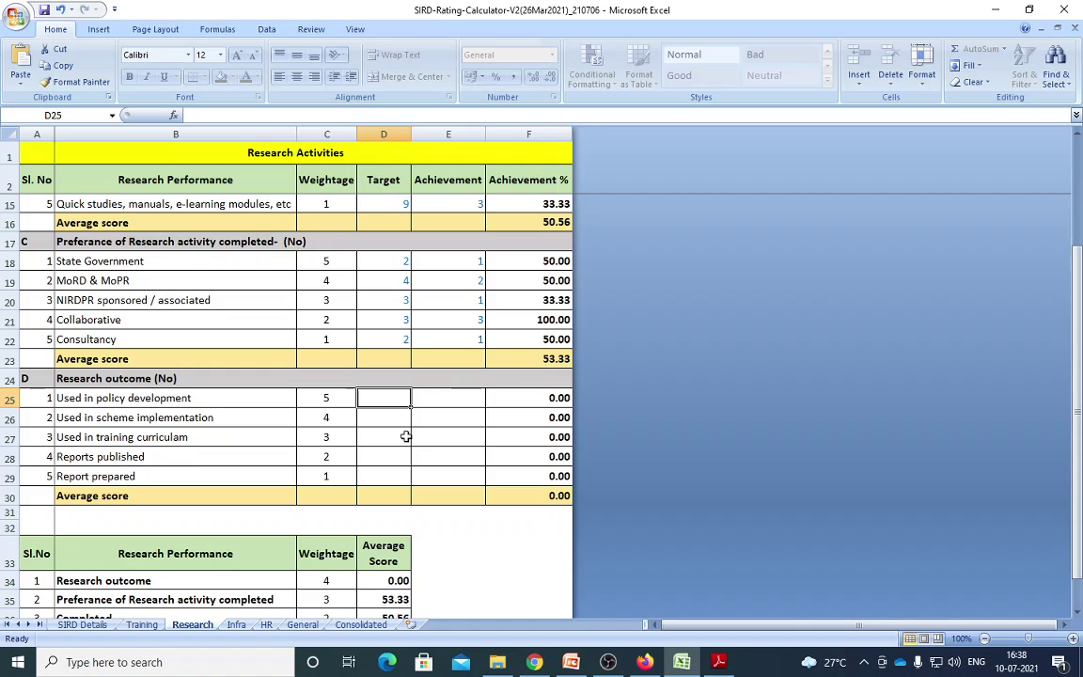
{"action": "type", "text": "1"}
{"action": "left_click", "coordinate": [439, 423]}
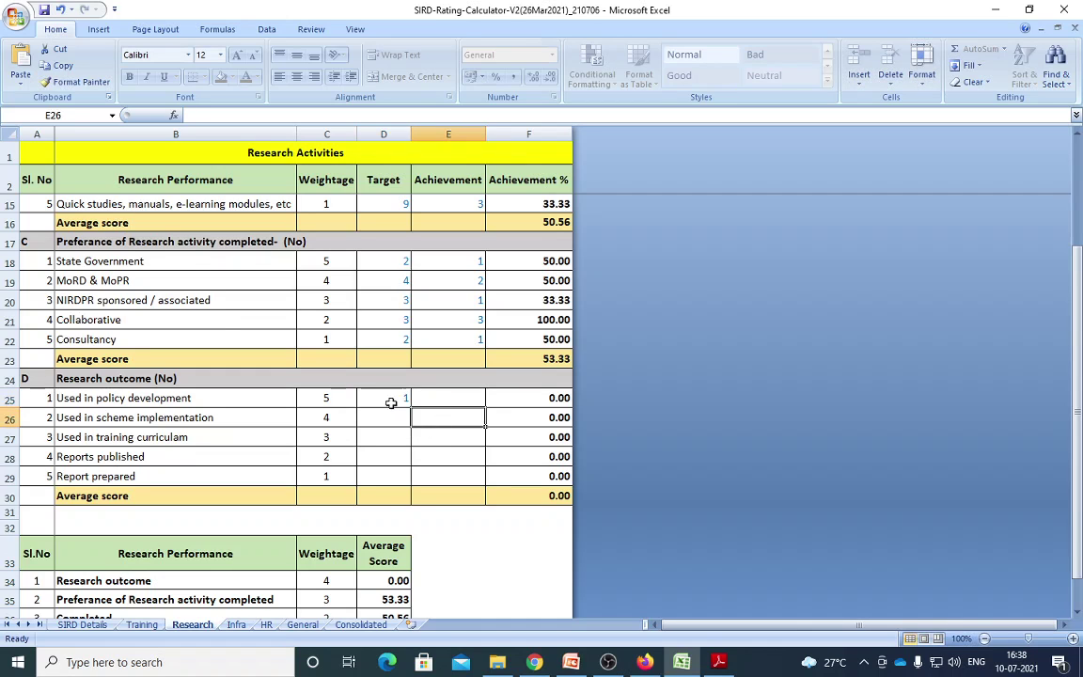
{"action": "left_click", "coordinate": [391, 401]}
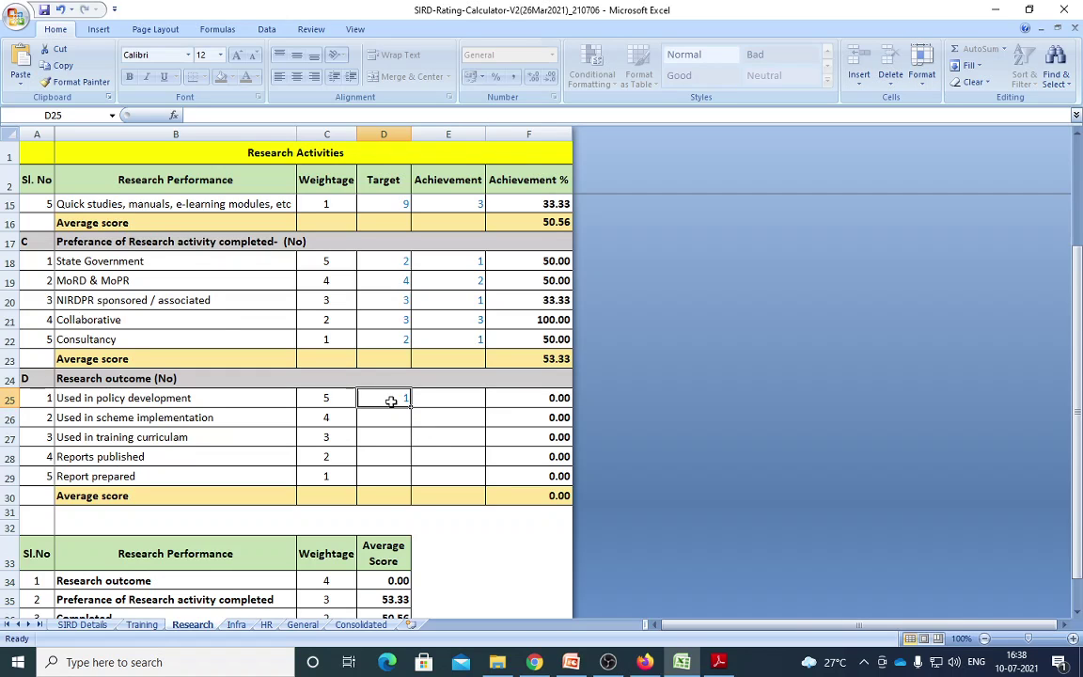
{"action": "left_click", "coordinate": [450, 401]}
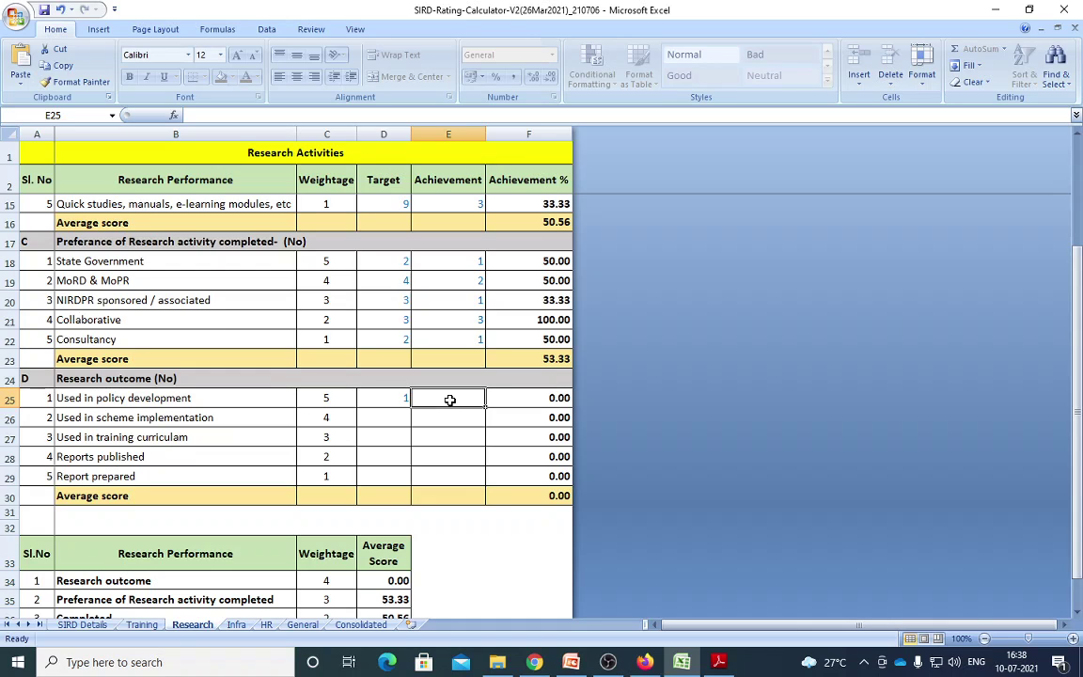
{"action": "double_click", "coordinate": [449, 401]}
{"action": "type", "text": "1"}
{"action": "key", "text": "Return"}
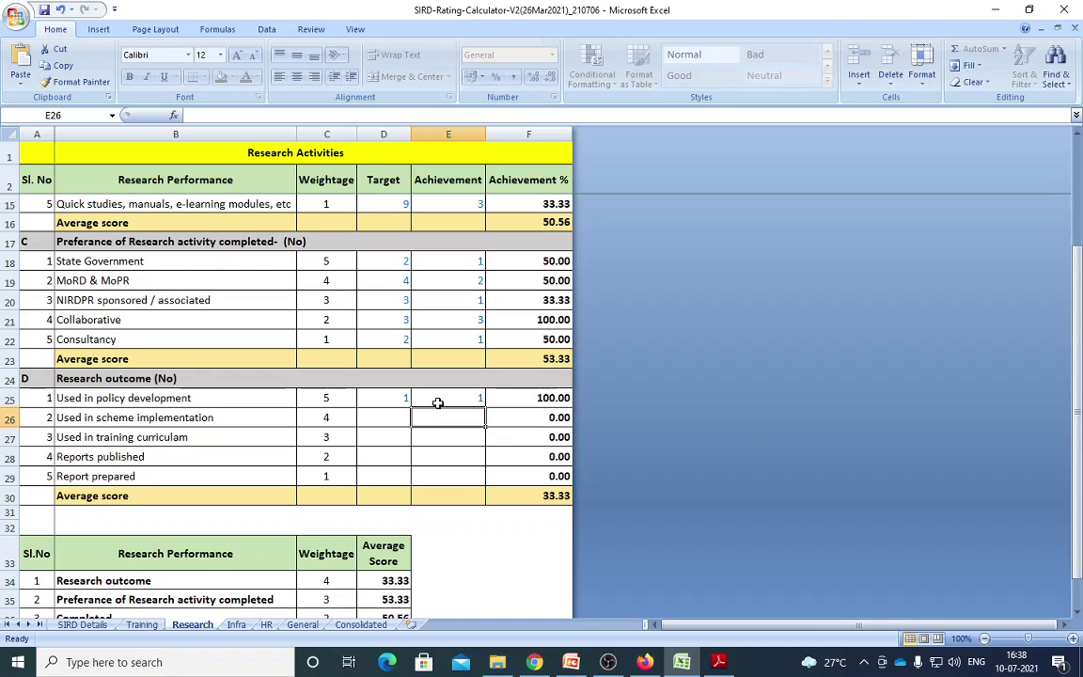
Enter target 3 and achievement 2 for Used in scheme implementation in section D, Research outcome
{"action": "left_click", "coordinate": [389, 421]}
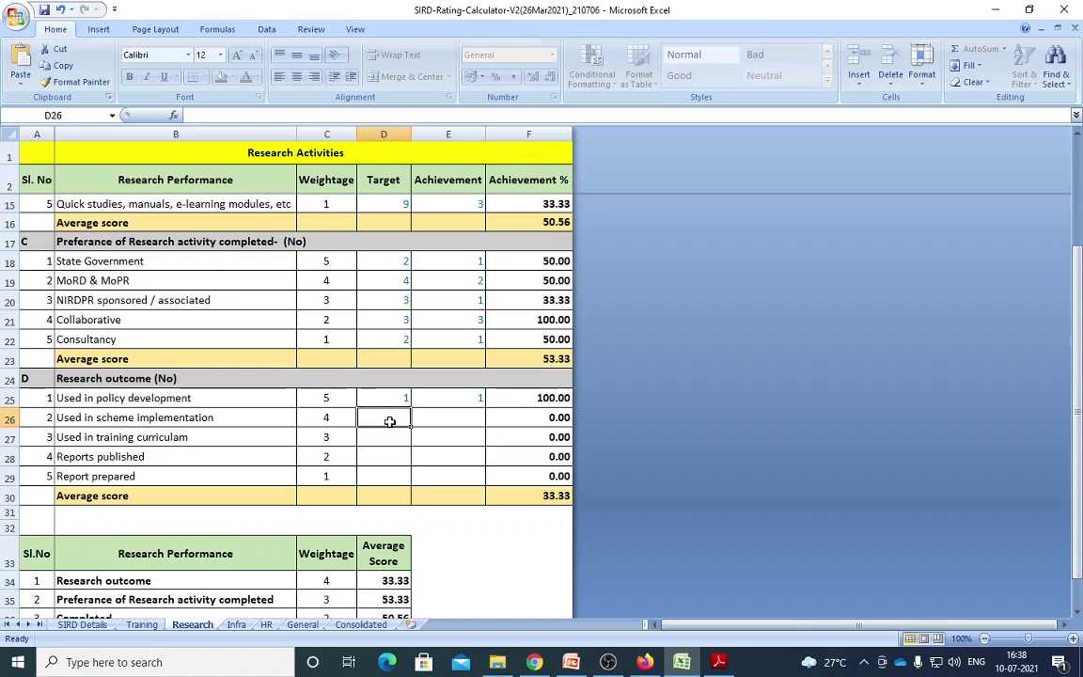
{"action": "type", "text": "3"}
{"action": "left_click", "coordinate": [458, 423]}
{"action": "scroll", "coordinate": [354, 235], "scroll_direction": "up", "scroll_amount": 2}
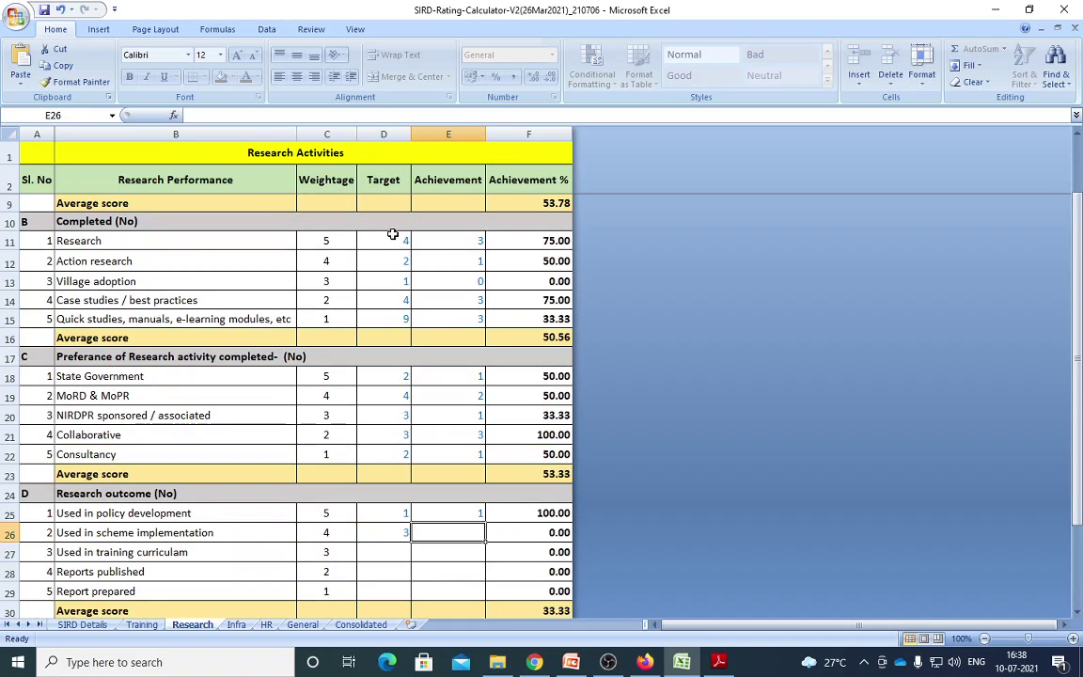
{"action": "scroll", "coordinate": [364, 332], "scroll_direction": "down", "scroll_amount": 1}
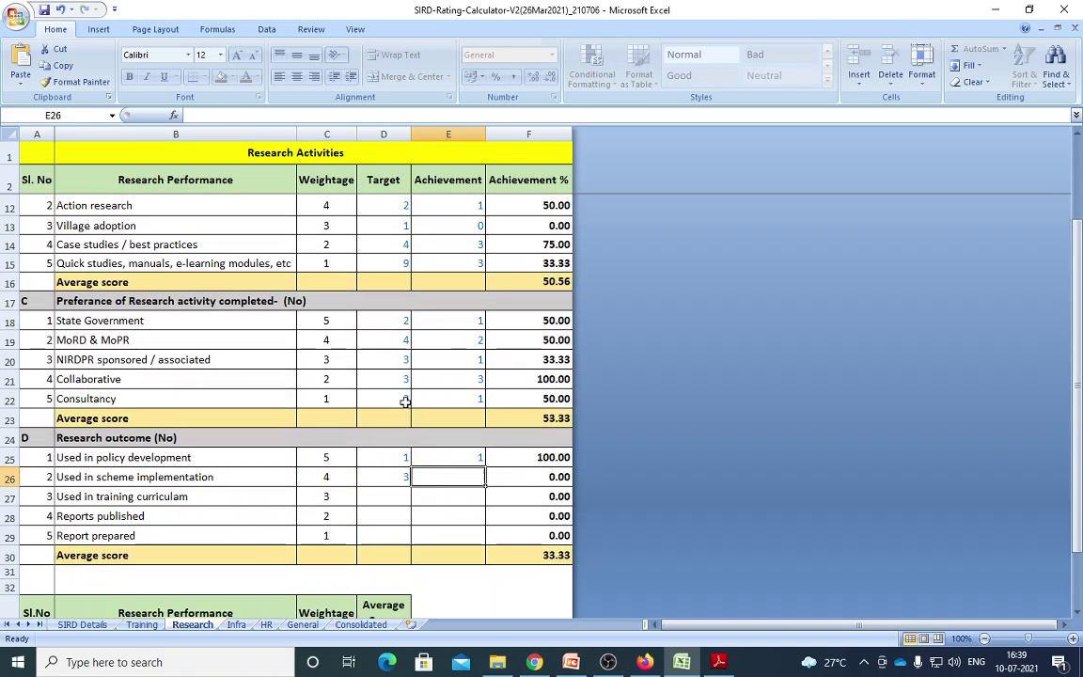
{"action": "key", "text": "Down"}
{"action": "key", "text": "Down"}
{"action": "key", "text": "Down"}
{"action": "left_click", "coordinate": [471, 476]}
{"action": "type", "text": "2"}
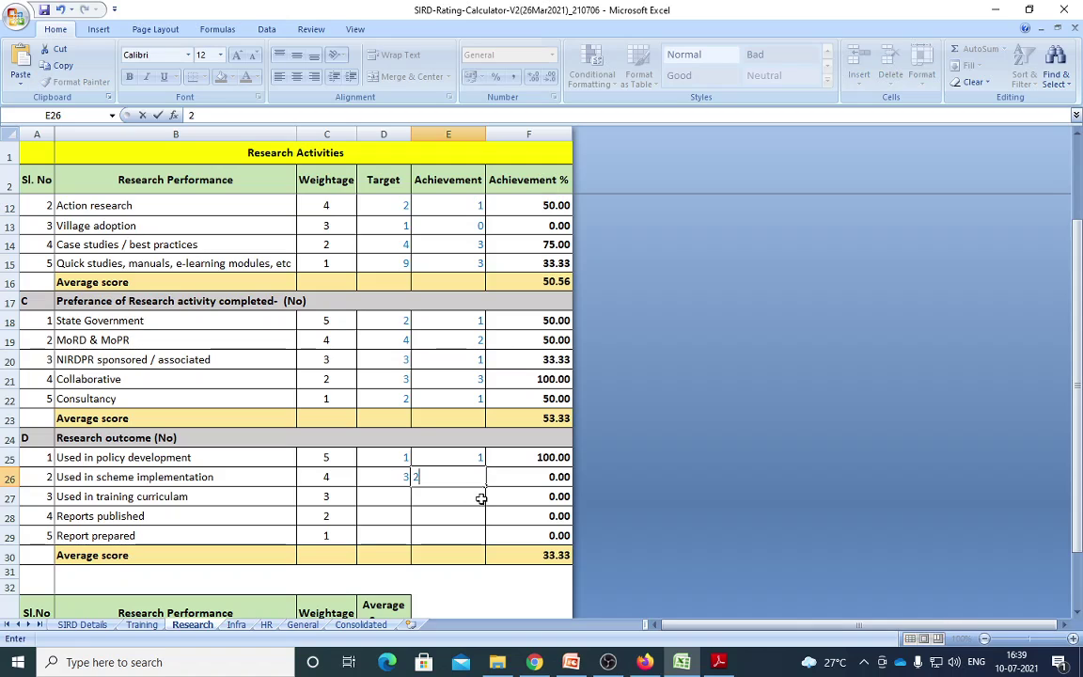
{"action": "key", "text": "Return"}
{"action": "left_click", "coordinate": [461, 474]}
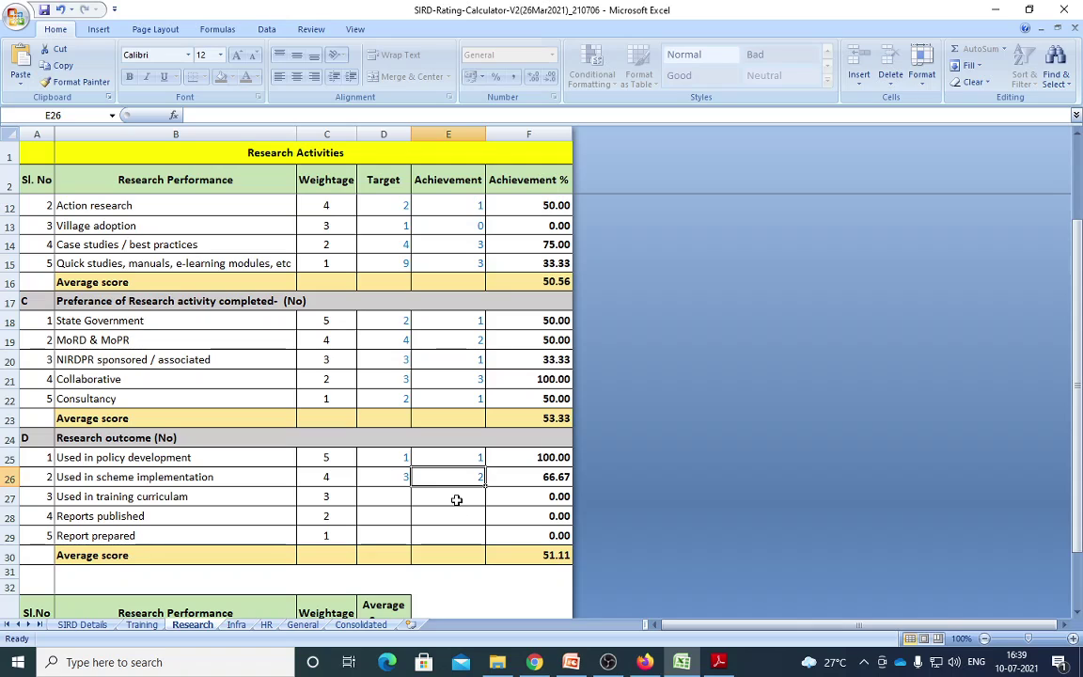
Enter target 1 and achievement 1 for Used in training curriculum in section D
{"action": "left_click", "coordinate": [450, 496]}
{"action": "left_click", "coordinate": [399, 499]}
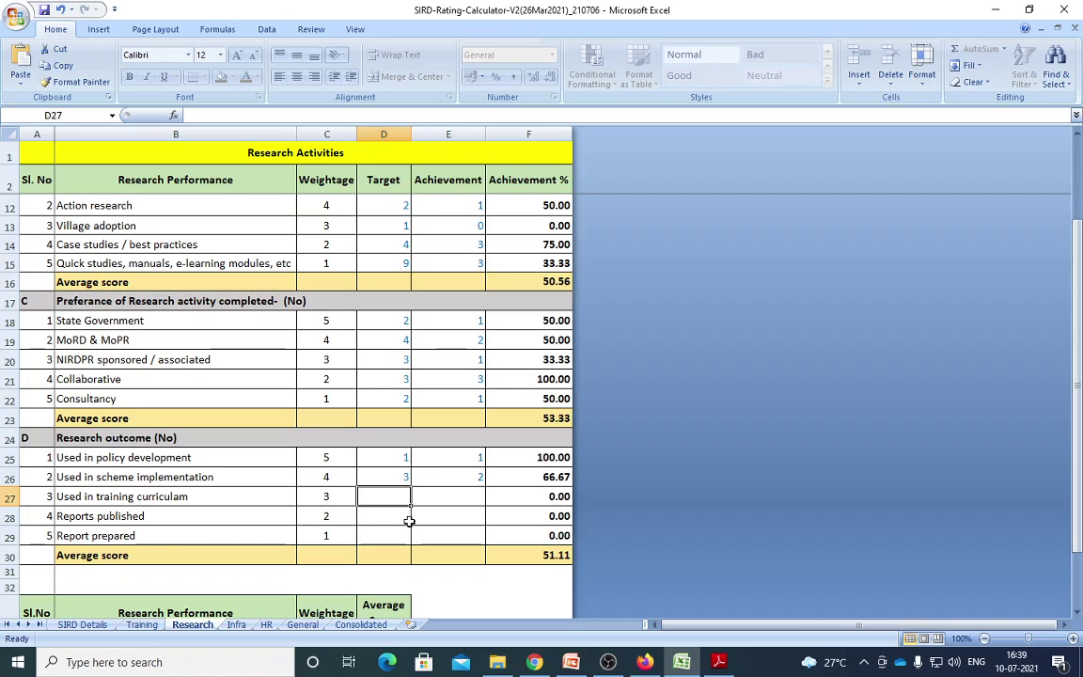
{"action": "type", "text": "1"}
{"action": "left_click", "coordinate": [459, 493]}
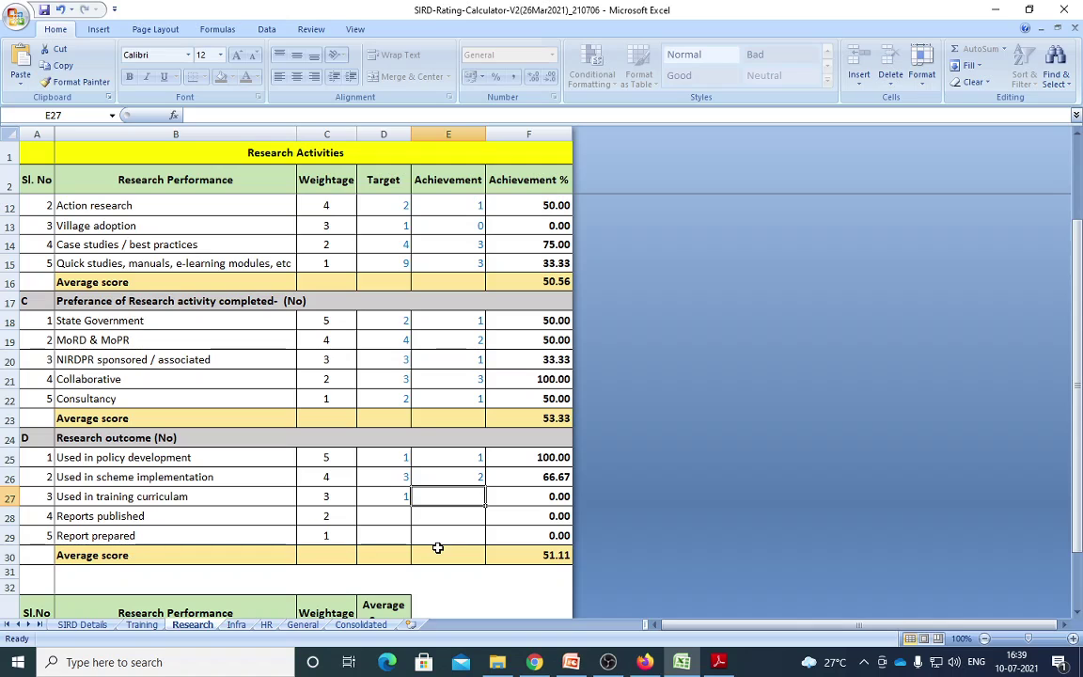
{"action": "type", "text": "1"}
{"action": "key", "text": "Return"}
{"action": "left_click", "coordinate": [401, 496]}
{"action": "key", "text": "Delete"}
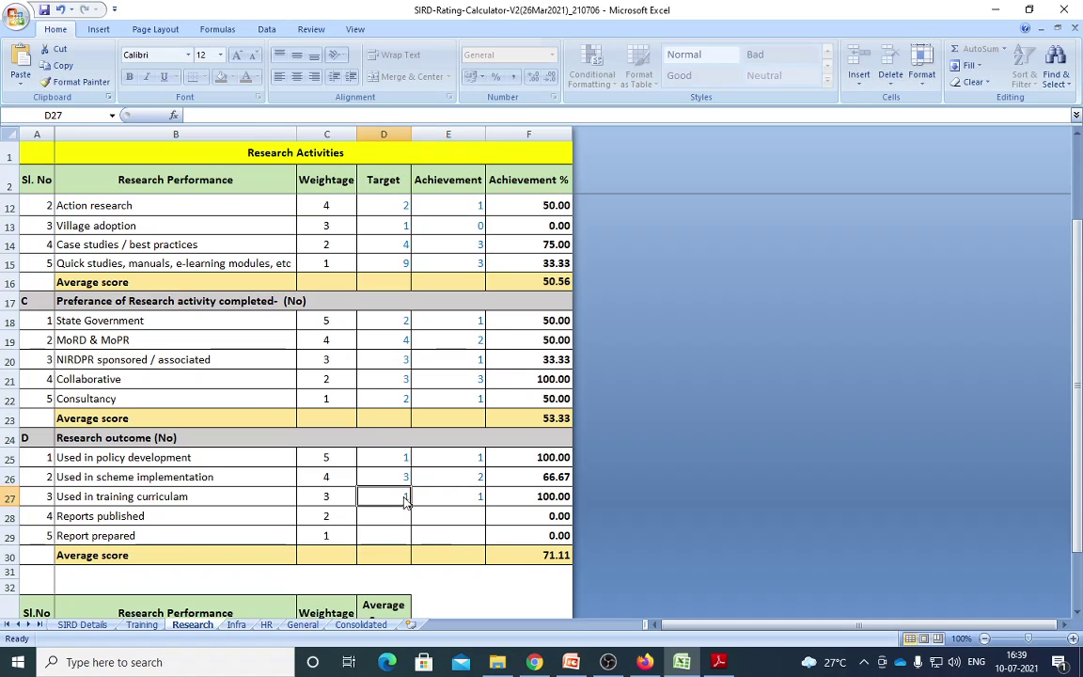
{"action": "key", "text": "ctrl+z"}
Check the section B completed achievements and enter target 10 and achievement 8 for Reports published in section D
{"action": "left_click", "coordinate": [400, 518]}
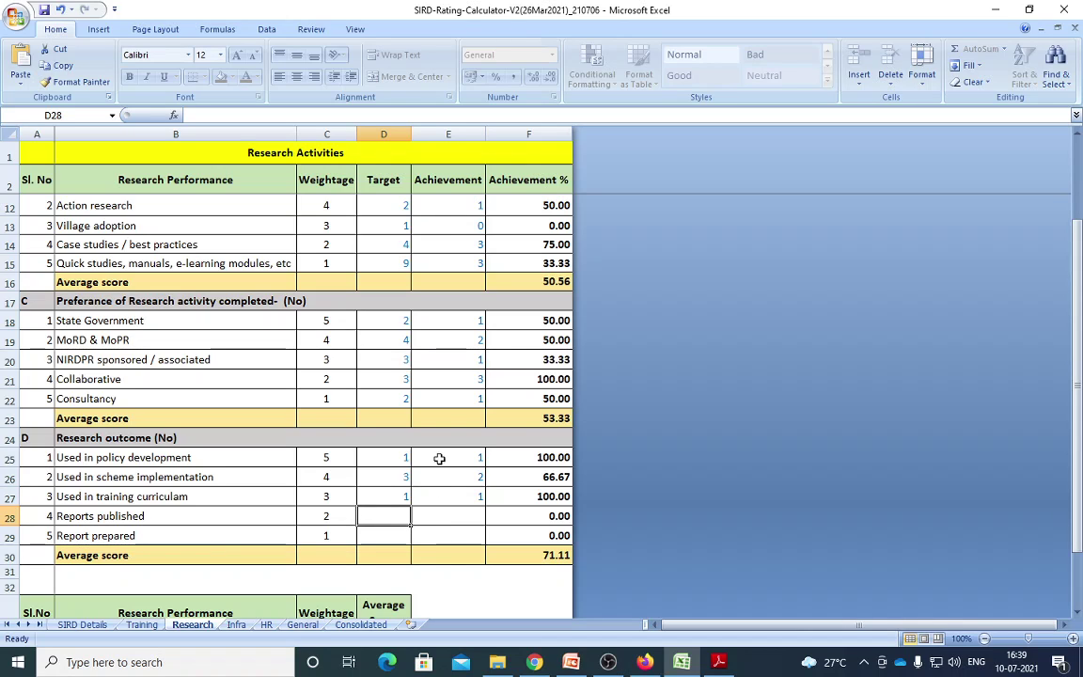
{"action": "left_click", "coordinate": [468, 321]}
{"action": "scroll", "coordinate": [456, 350], "scroll_direction": "up", "scroll_amount": 2}
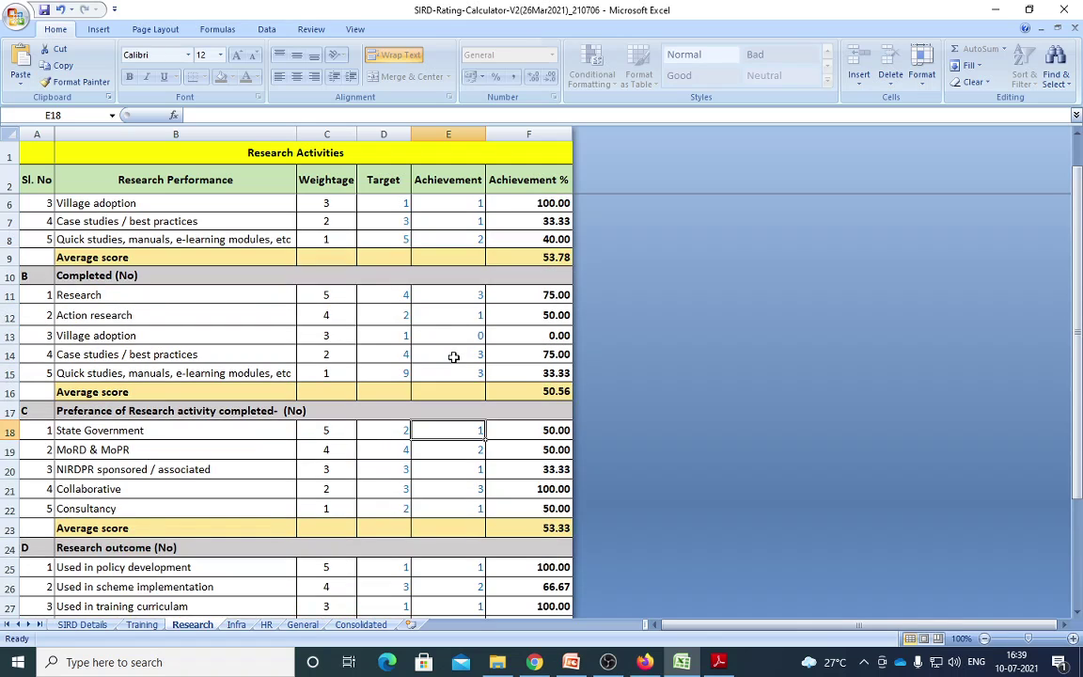
{"action": "left_click_drag", "start_coordinate": [466, 297], "coordinate": [476, 368]}
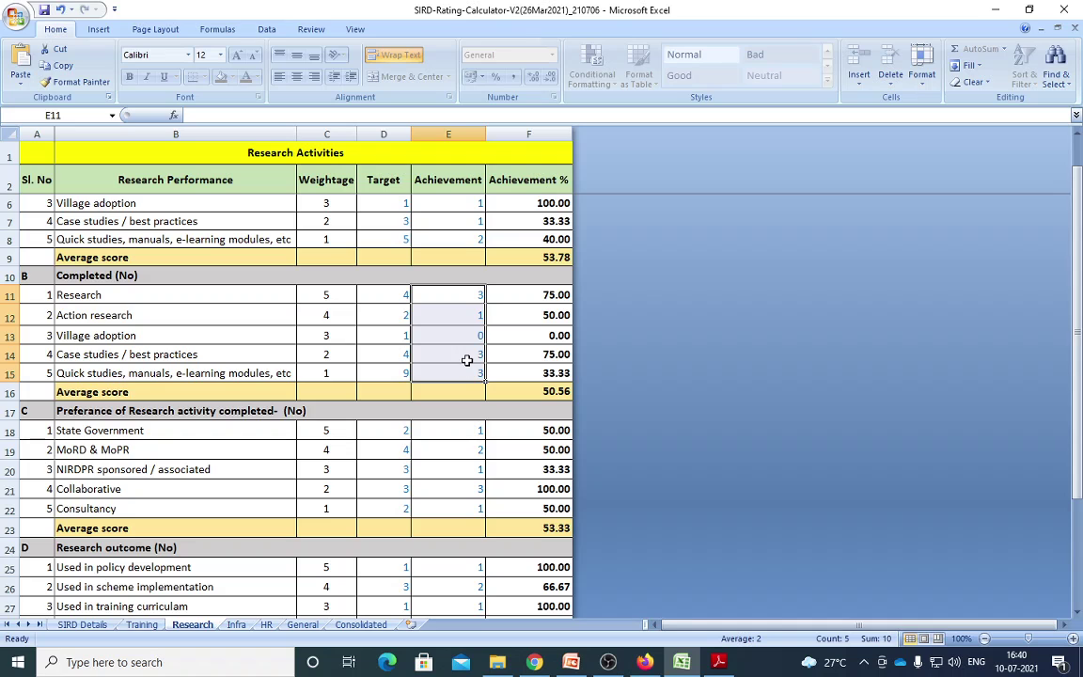
{"action": "scroll", "coordinate": [404, 548], "scroll_direction": "down", "scroll_amount": 2}
{"action": "left_click", "coordinate": [394, 515]}
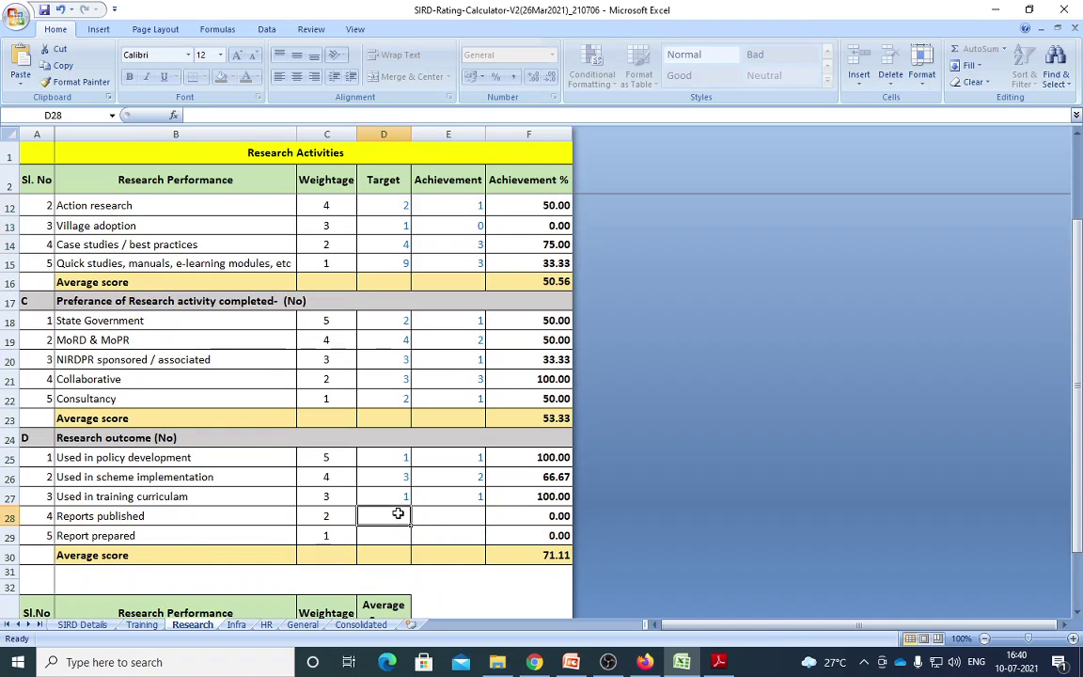
{"action": "type", "text": "10"}
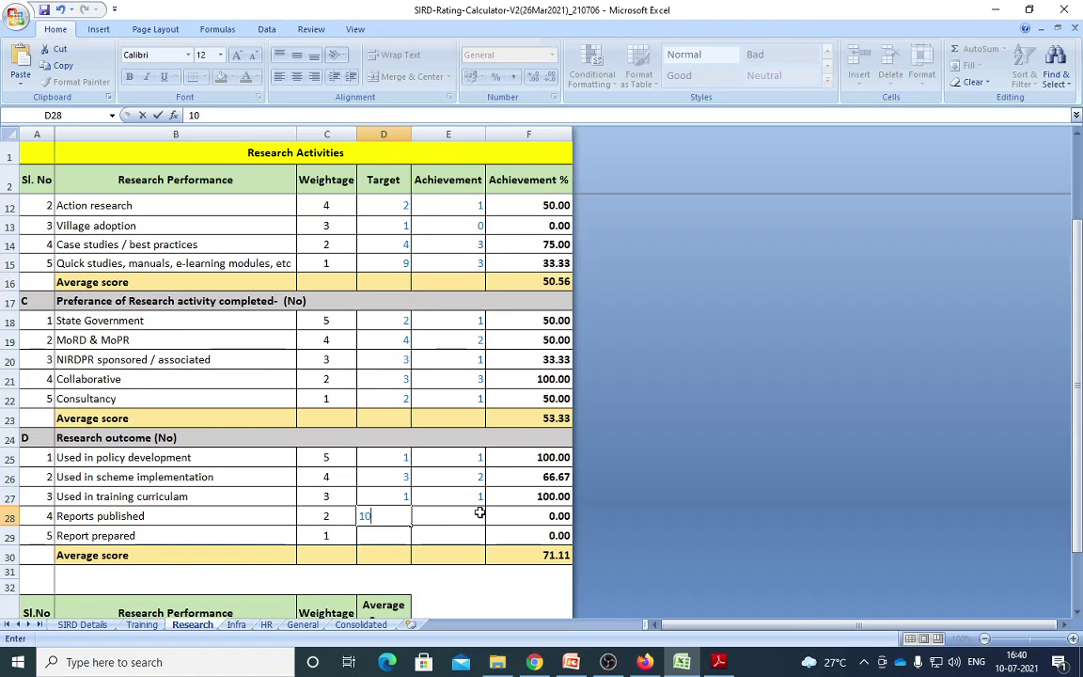
{"action": "left_click", "coordinate": [472, 515]}
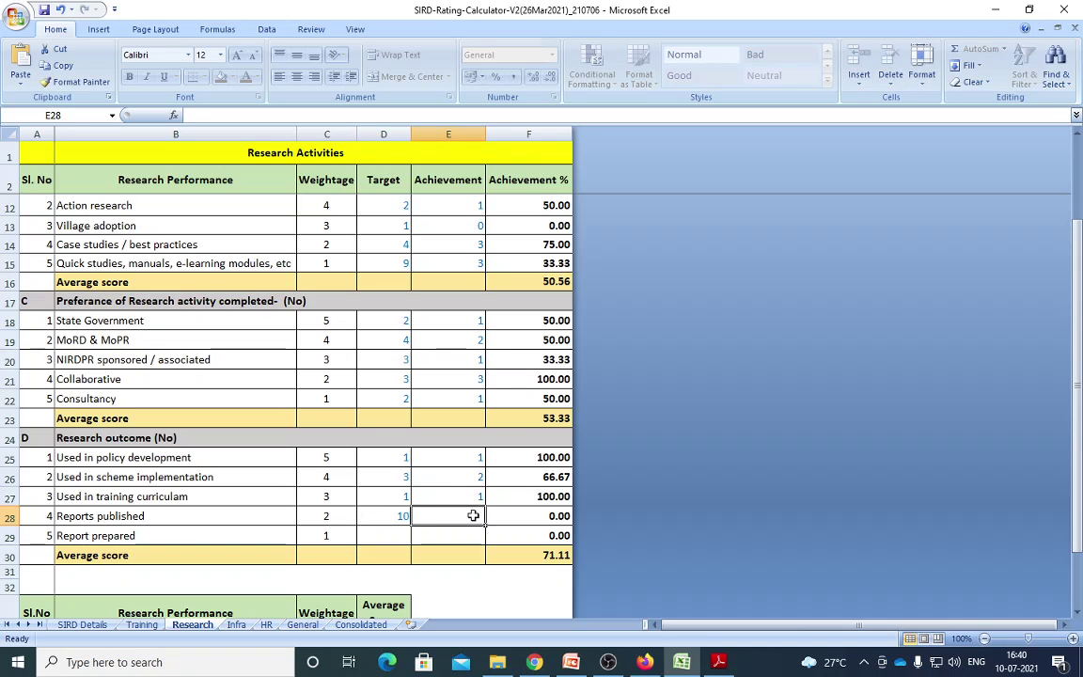
{"action": "type", "text": "8"}
{"action": "left_click", "coordinate": [450, 532]}
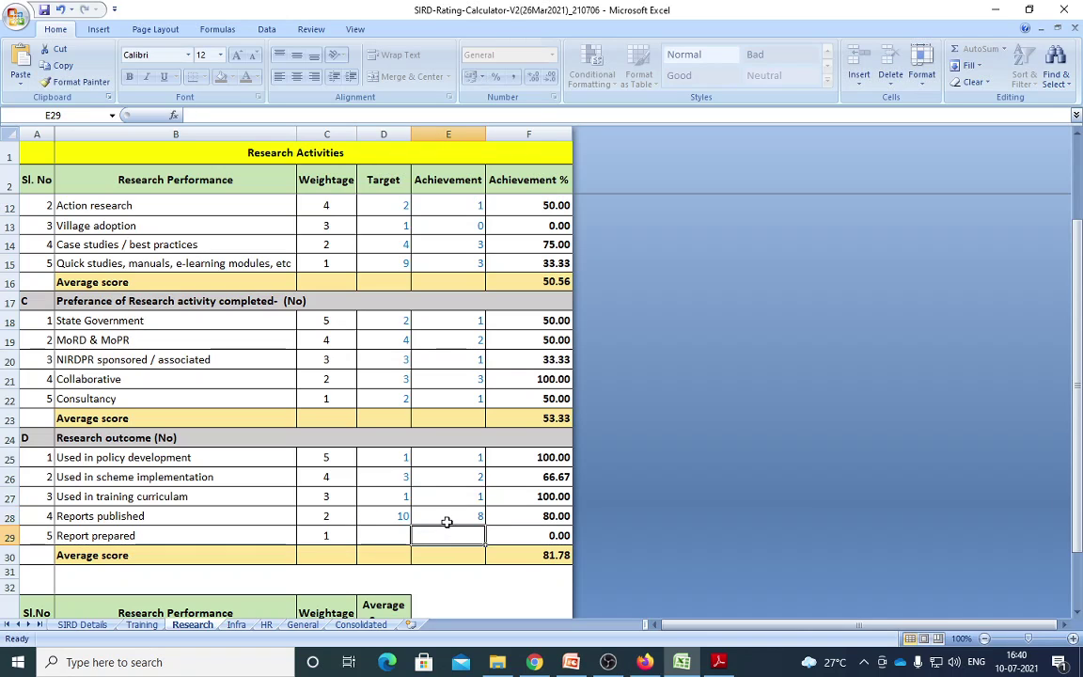
{"action": "left_click", "coordinate": [385, 536]}
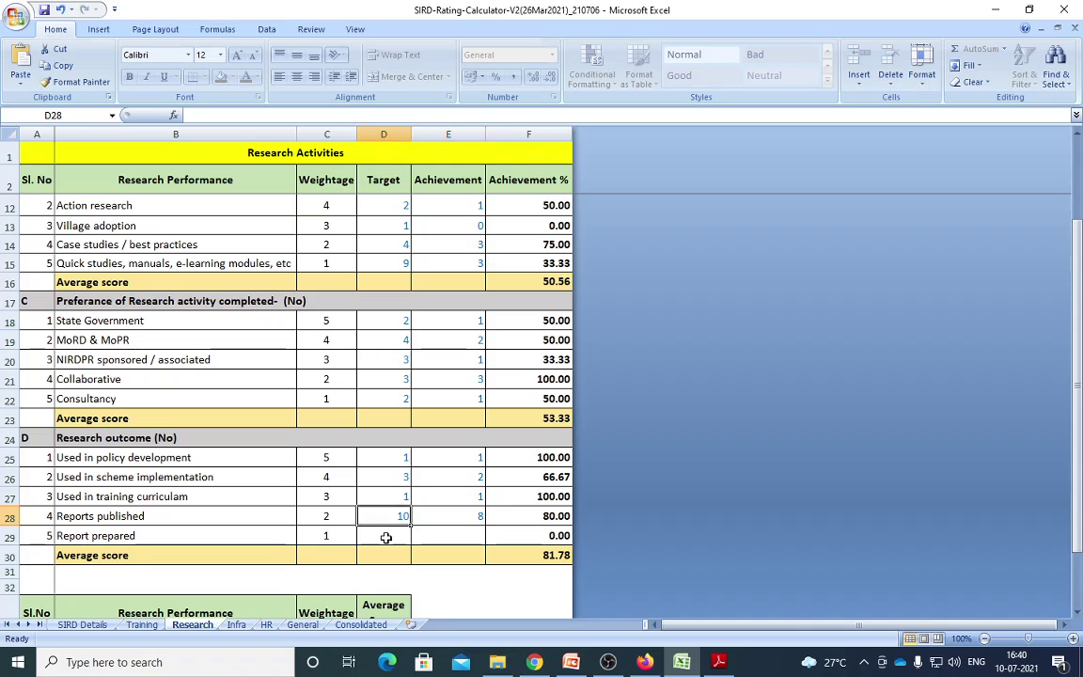
{"action": "left_click", "coordinate": [459, 515]}
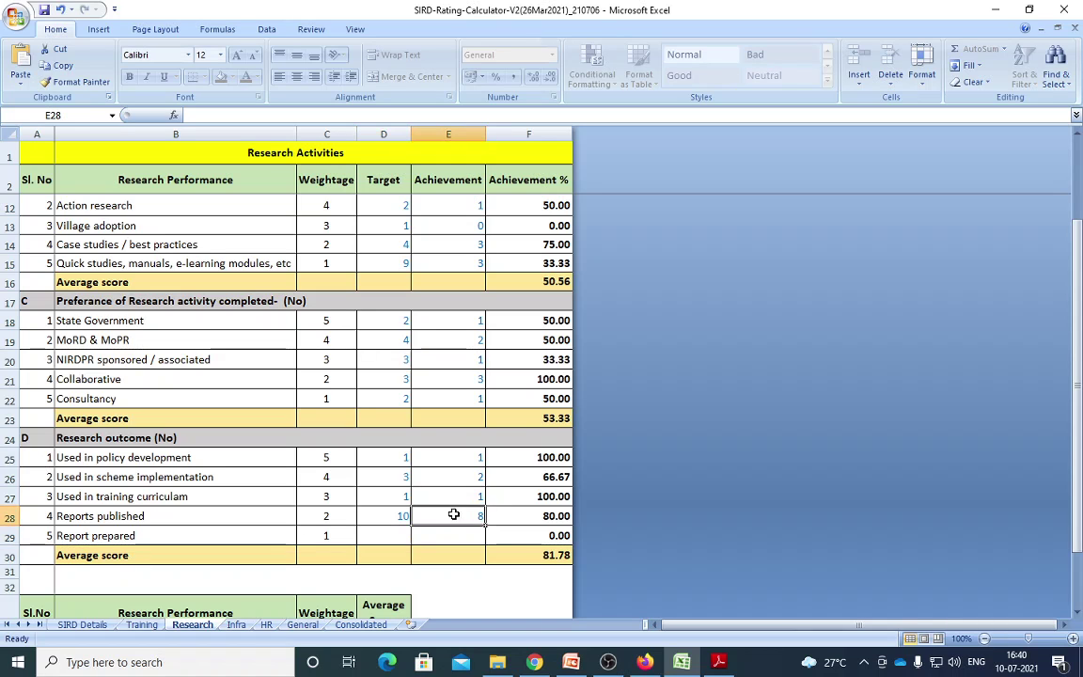
{"action": "key", "text": "Left"}
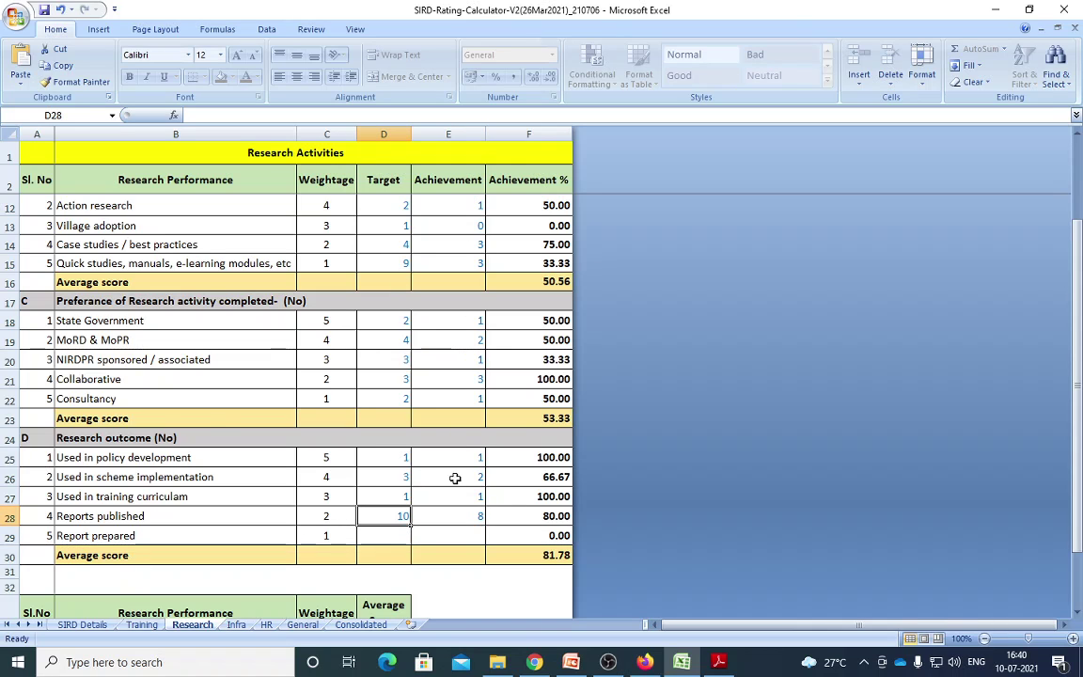
Switch to the SIRD Grading report in Adobe Reader and check the Reports published and Report prepared definitions
{"action": "scroll", "coordinate": [447, 470], "scroll_direction": "up", "scroll_amount": 2}
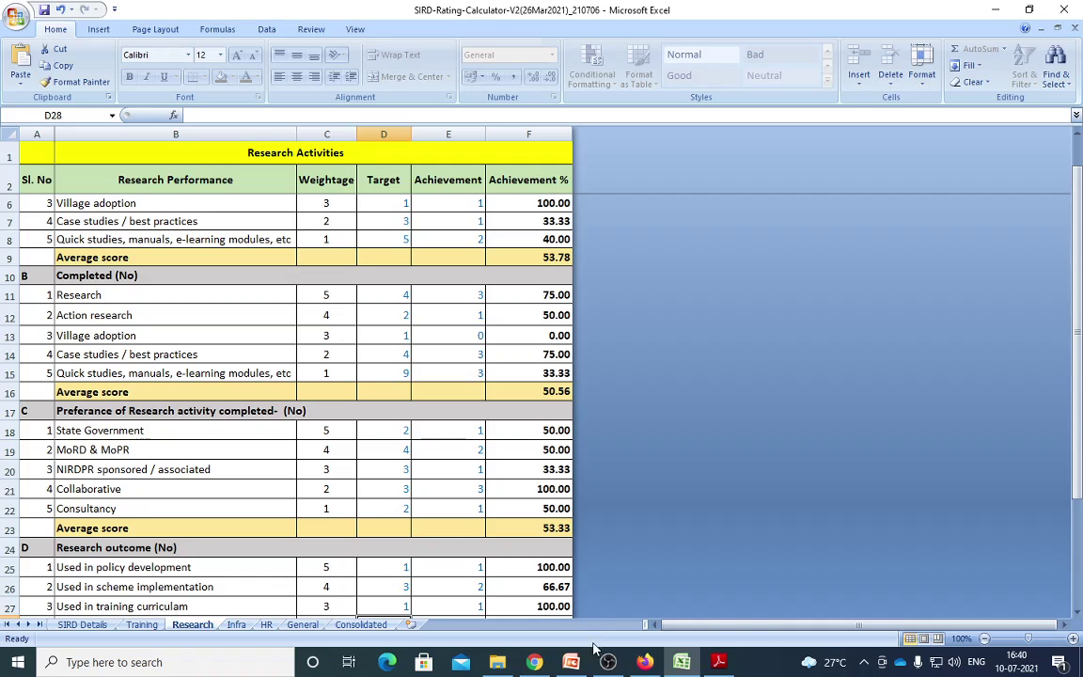
{"action": "left_click", "coordinate": [718, 662]}
{"action": "scroll", "coordinate": [519, 476], "scroll_direction": "down", "scroll_amount": 3}
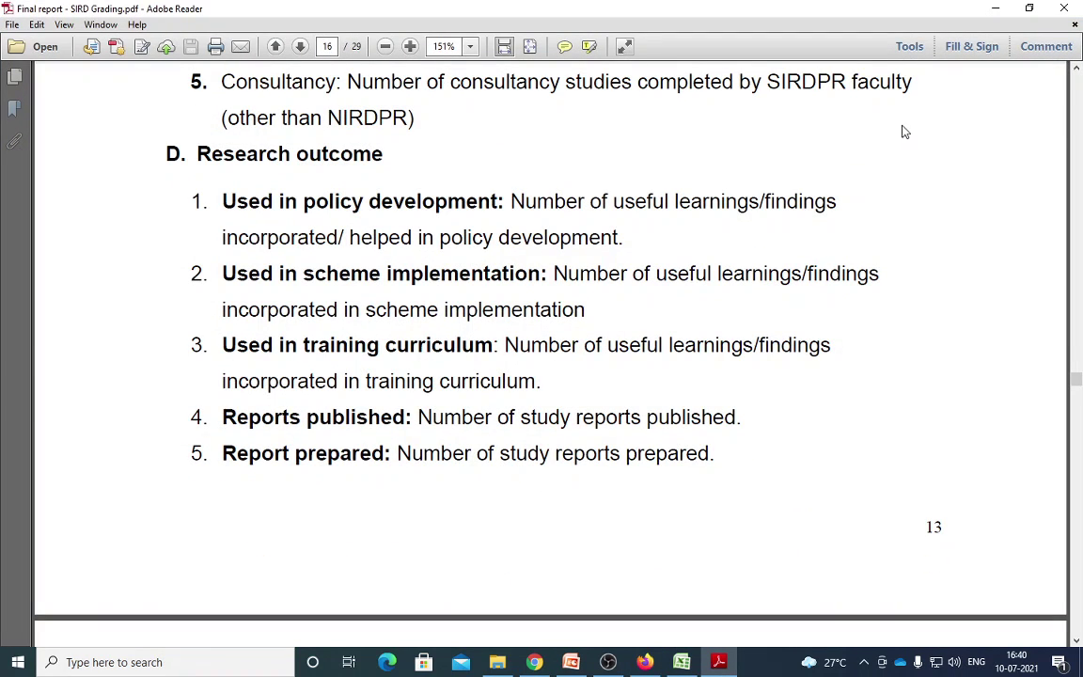
Return to the Excel calculator and enter target 5 and achievement 2 for Report prepared, rechecking its definition in the Adobe Reader report
{"action": "left_click", "coordinate": [996, 7]}
{"action": "scroll", "coordinate": [446, 407], "scroll_direction": "down", "scroll_amount": 3}
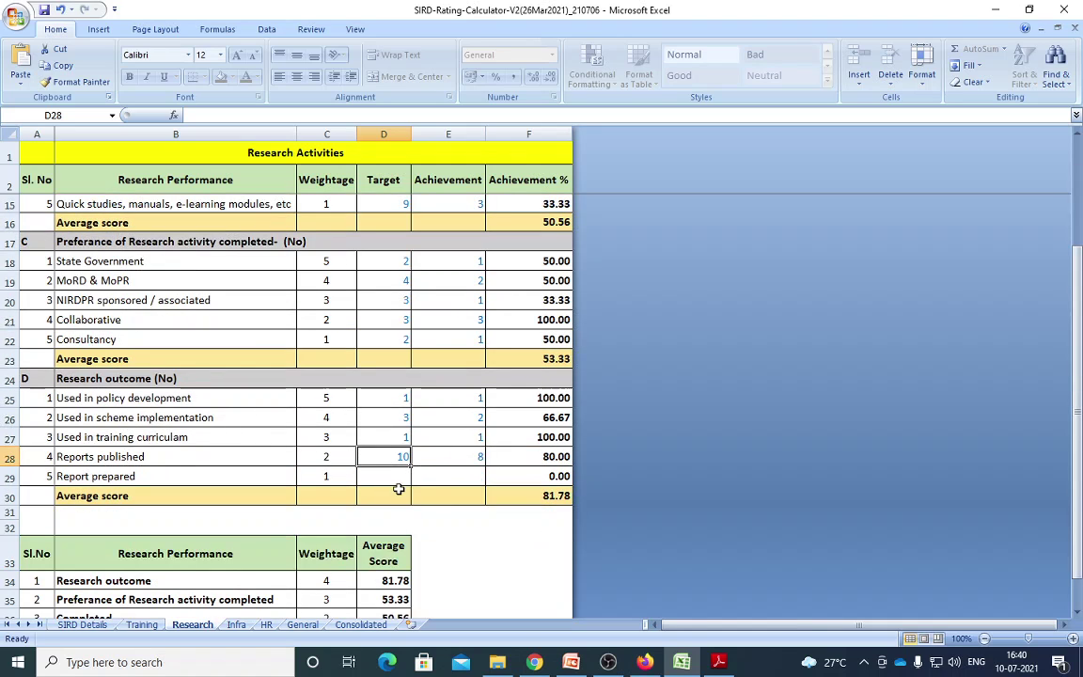
{"action": "left_click", "coordinate": [393, 479]}
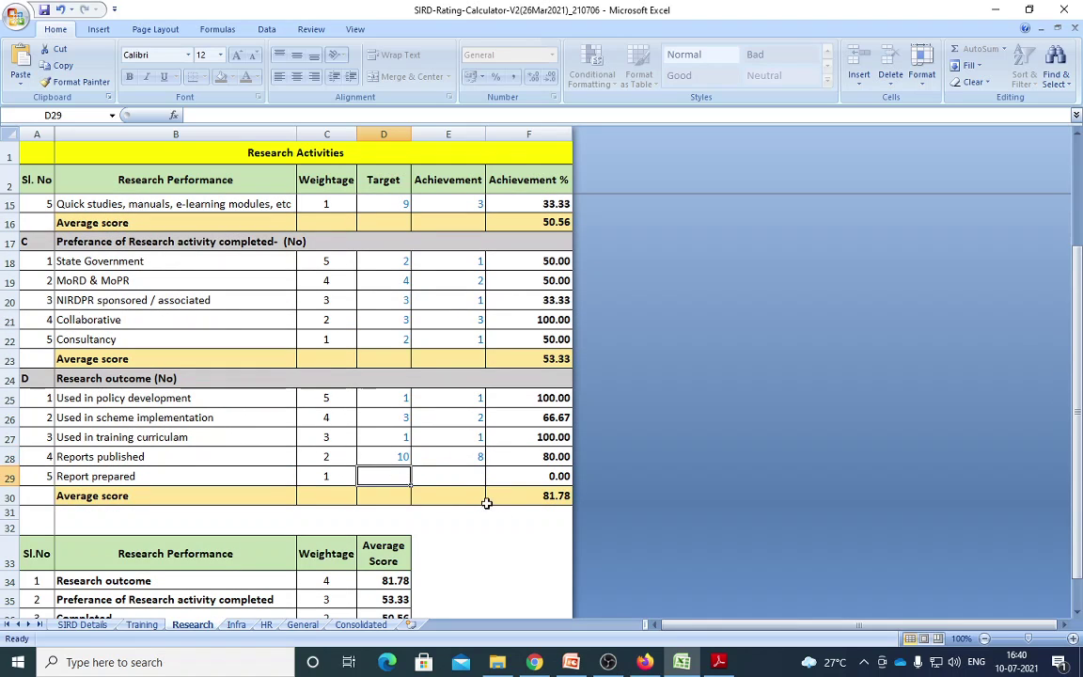
{"action": "scroll", "coordinate": [452, 458], "scroll_direction": "up", "scroll_amount": 3}
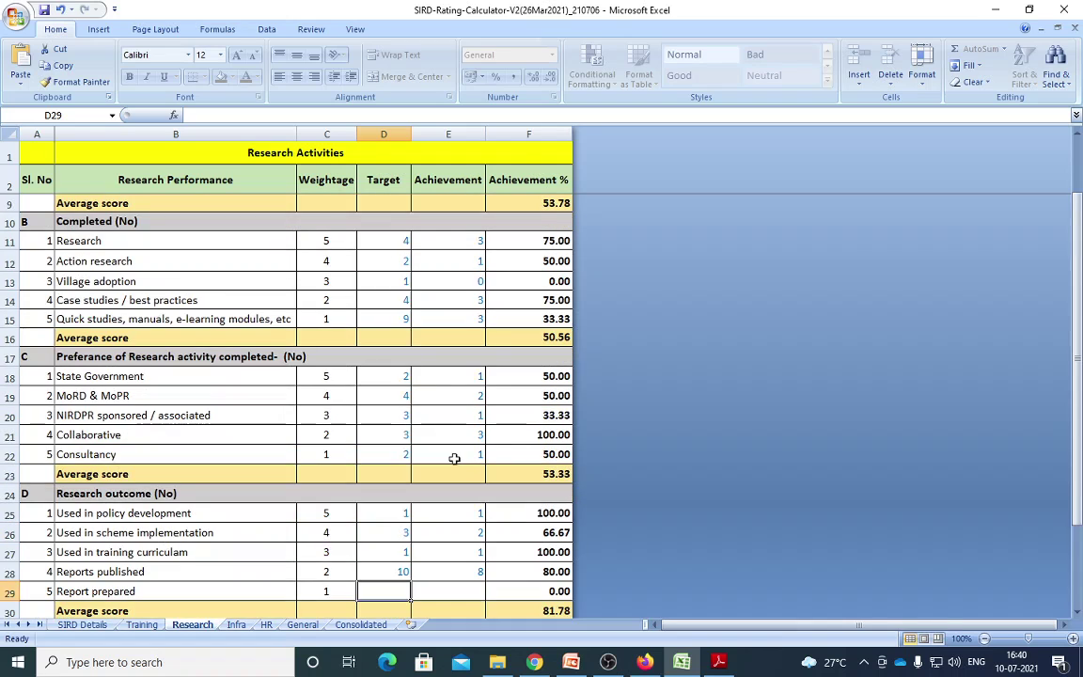
{"action": "scroll", "coordinate": [454, 459], "scroll_direction": "down", "scroll_amount": 3}
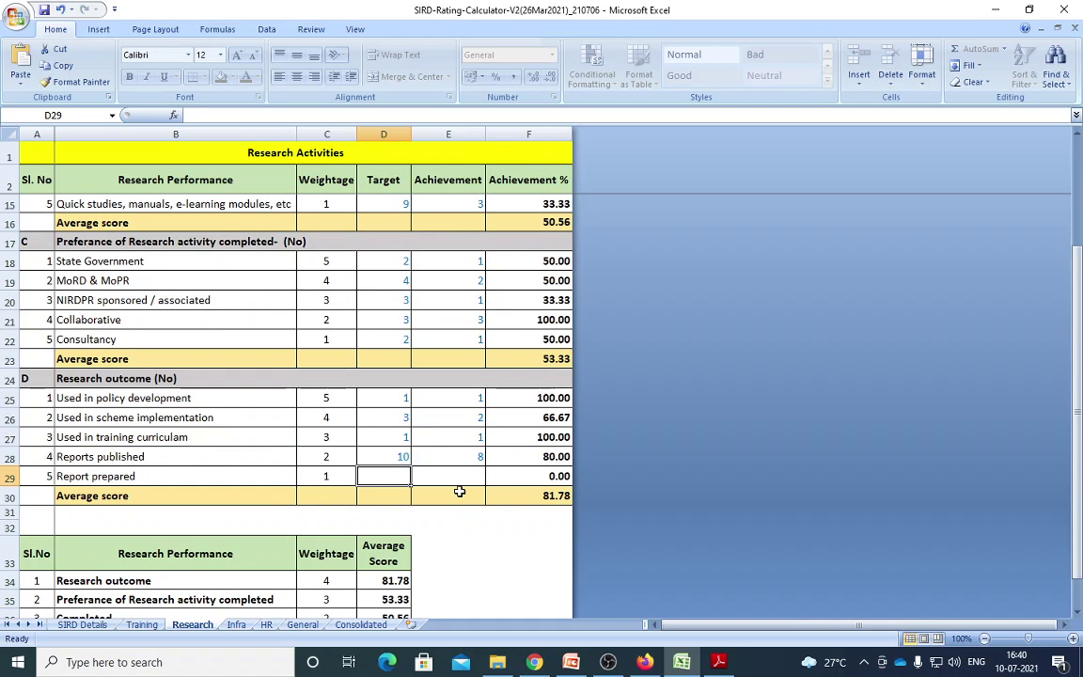
{"action": "type", "text": "5"}
{"action": "left_click", "coordinate": [471, 477]}
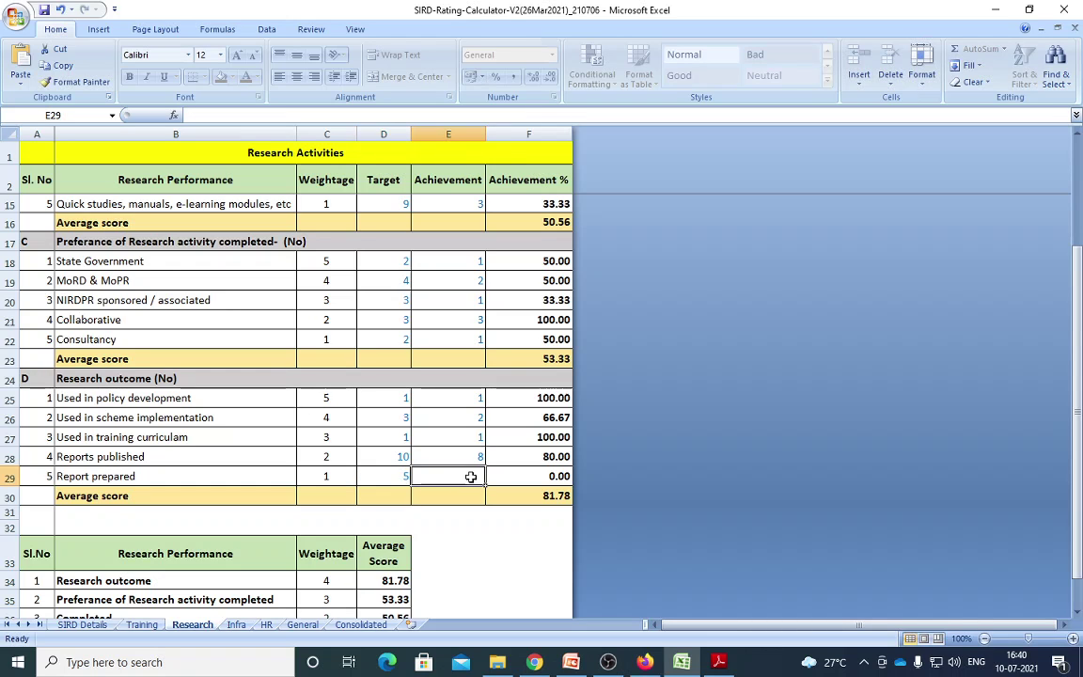
{"action": "type", "text": "2"}
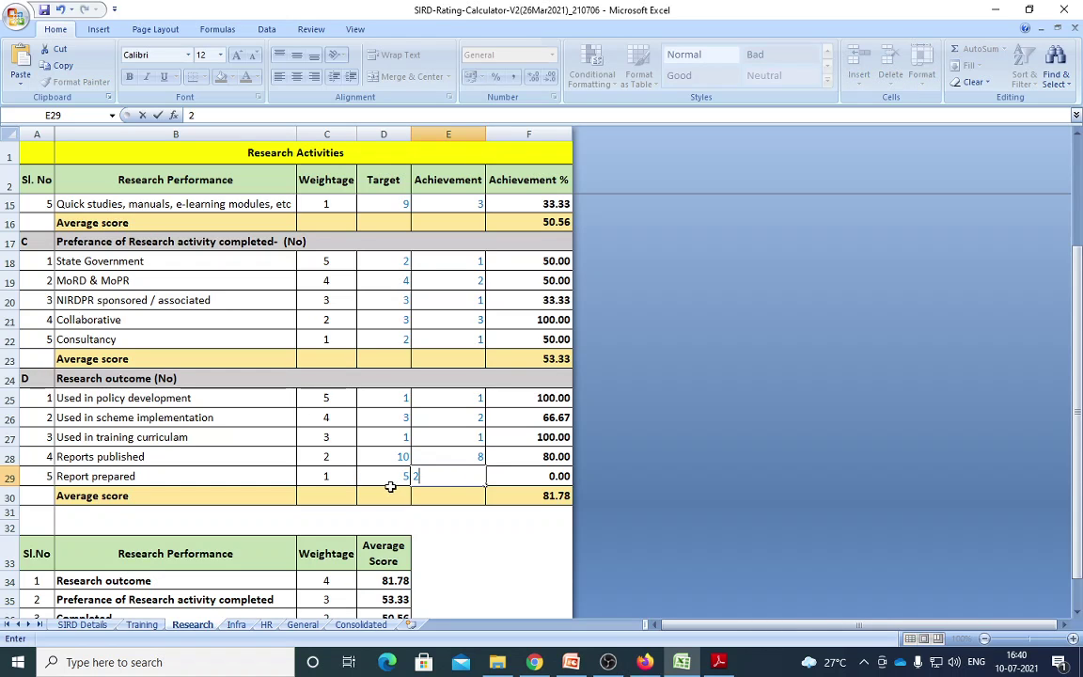
{"action": "key", "text": "alt+Tab"}
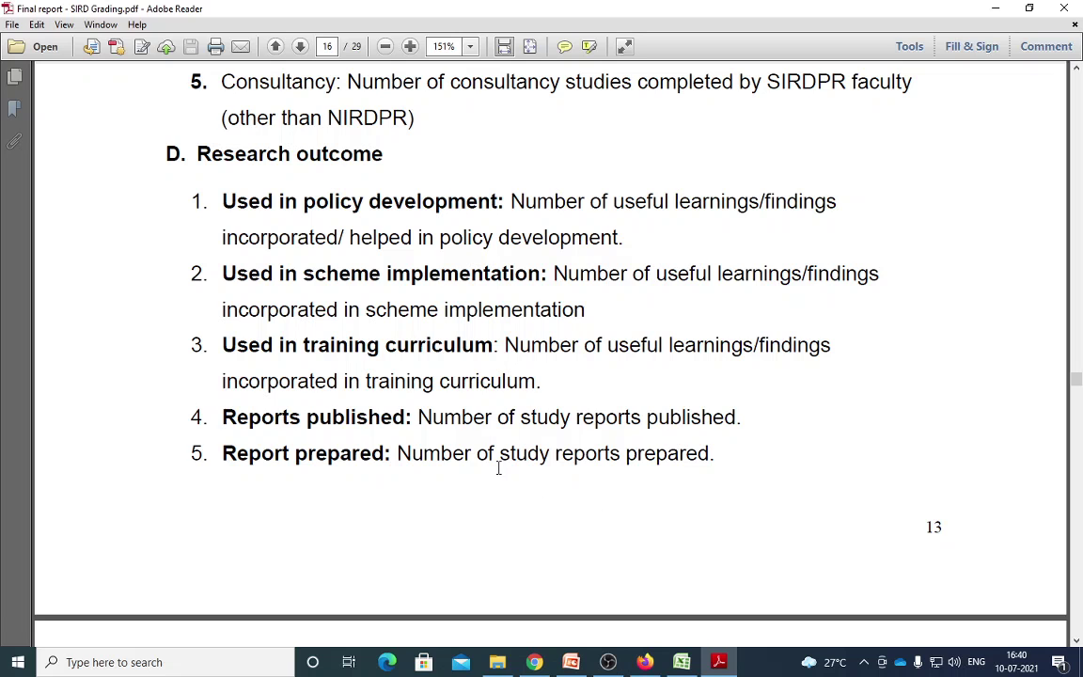
{"action": "scroll", "coordinate": [658, 460], "scroll_direction": "down", "scroll_amount": 3}
{"action": "key", "text": "alt+Tab"}
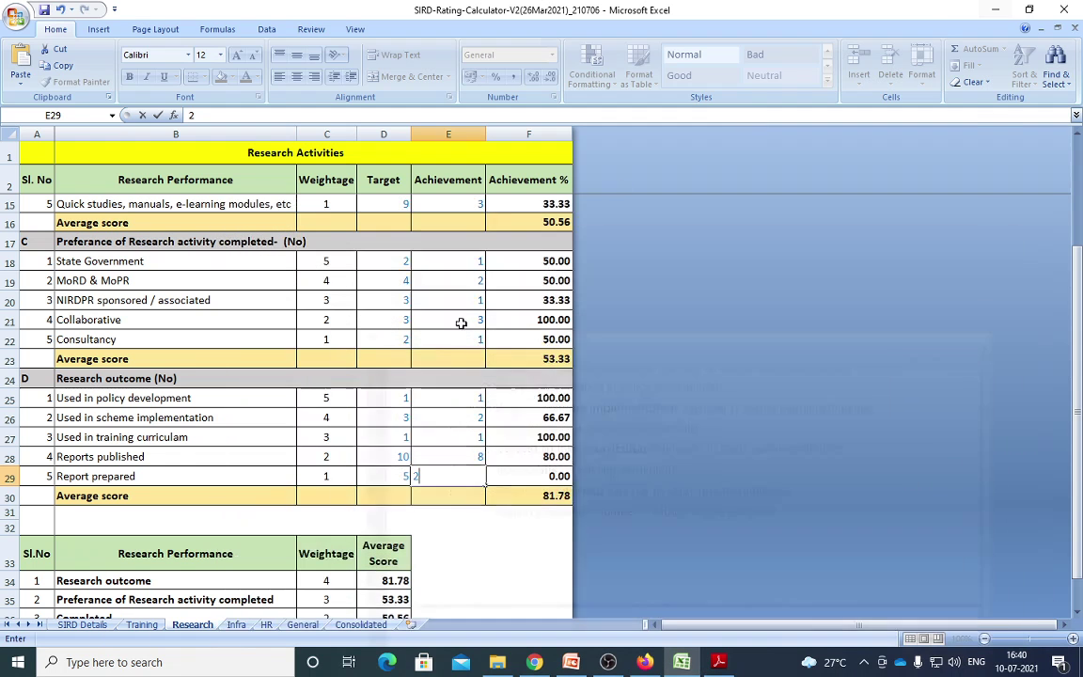
{"action": "left_click", "coordinate": [399, 437]}
Open the Infra sheet, and switch to the Adobe Reader report to review the Infrastructure Development indicators and their descriptions
{"action": "scroll", "coordinate": [460, 470], "scroll_direction": "down", "scroll_amount": 3}
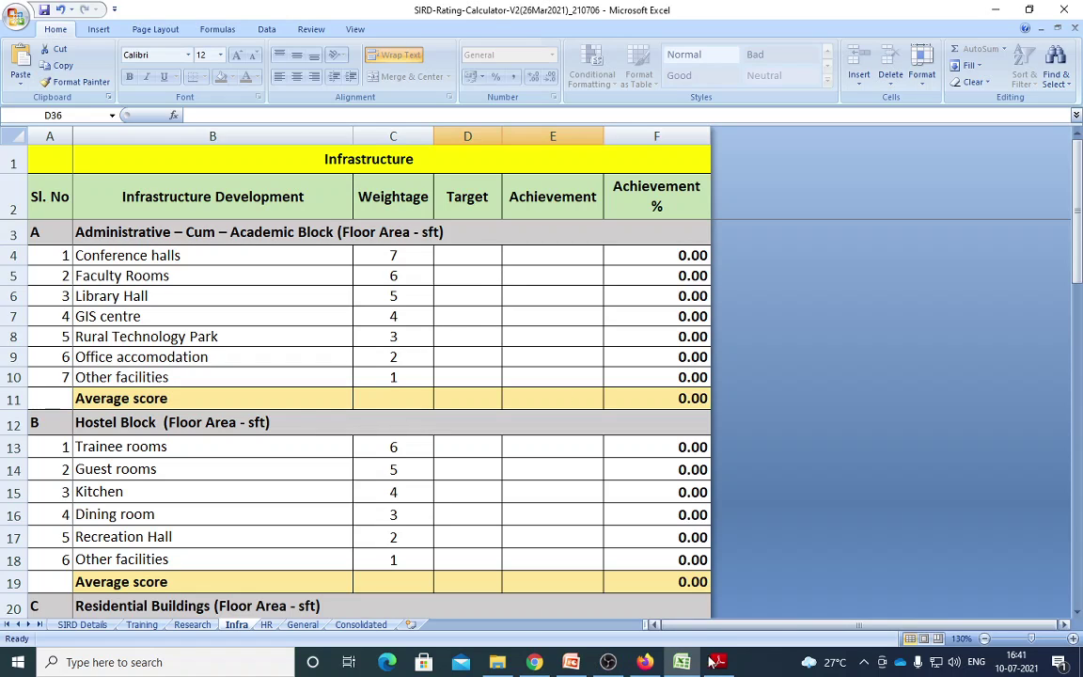
{"action": "key", "text": "alt+Tab"}
{"action": "scroll", "coordinate": [527, 451], "scroll_direction": "down", "scroll_amount": 10}
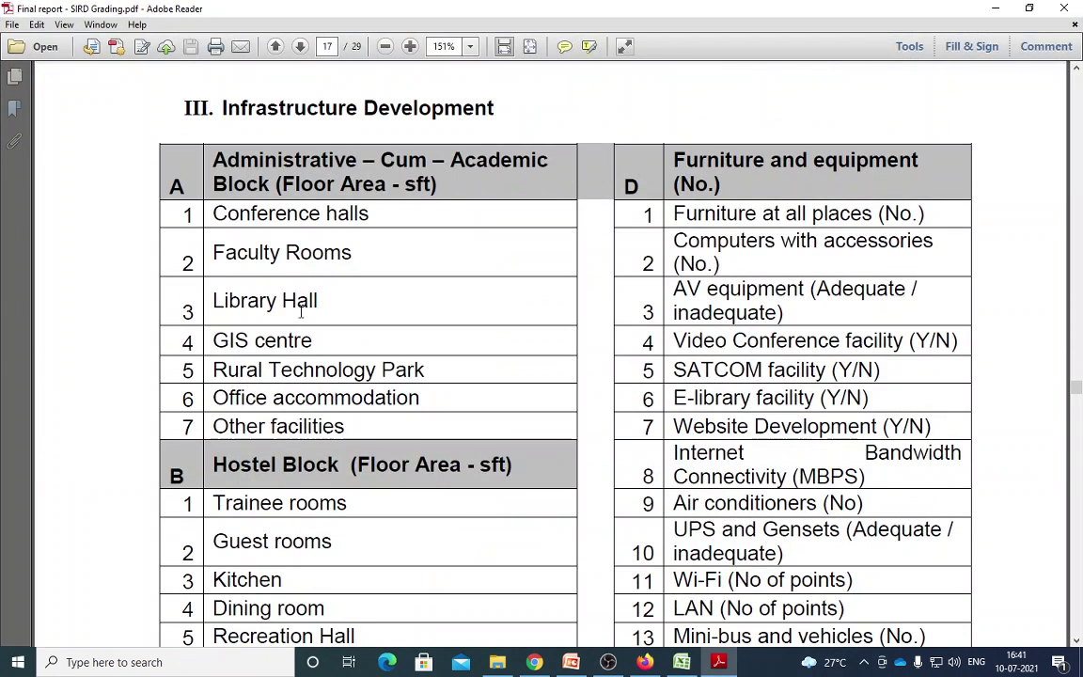
{"action": "scroll", "coordinate": [430, 405], "scroll_direction": "down", "scroll_amount": 10}
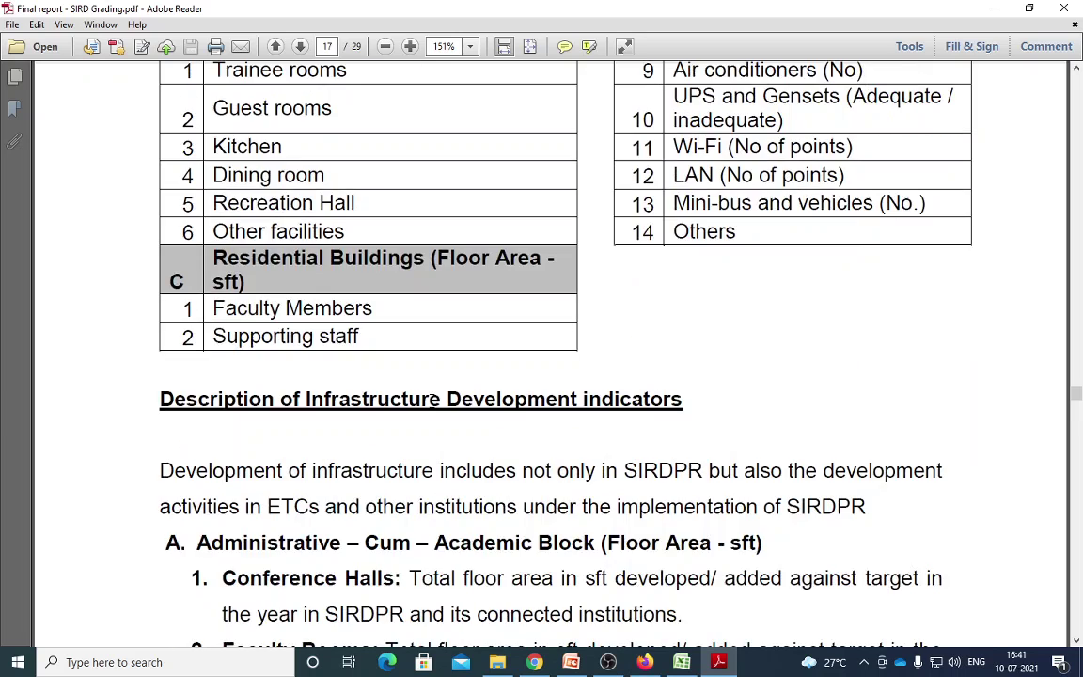
{"action": "scroll", "coordinate": [431, 401], "scroll_direction": "down", "scroll_amount": 5}
{"action": "scroll", "coordinate": [430, 399], "scroll_direction": "up", "scroll_amount": 4}
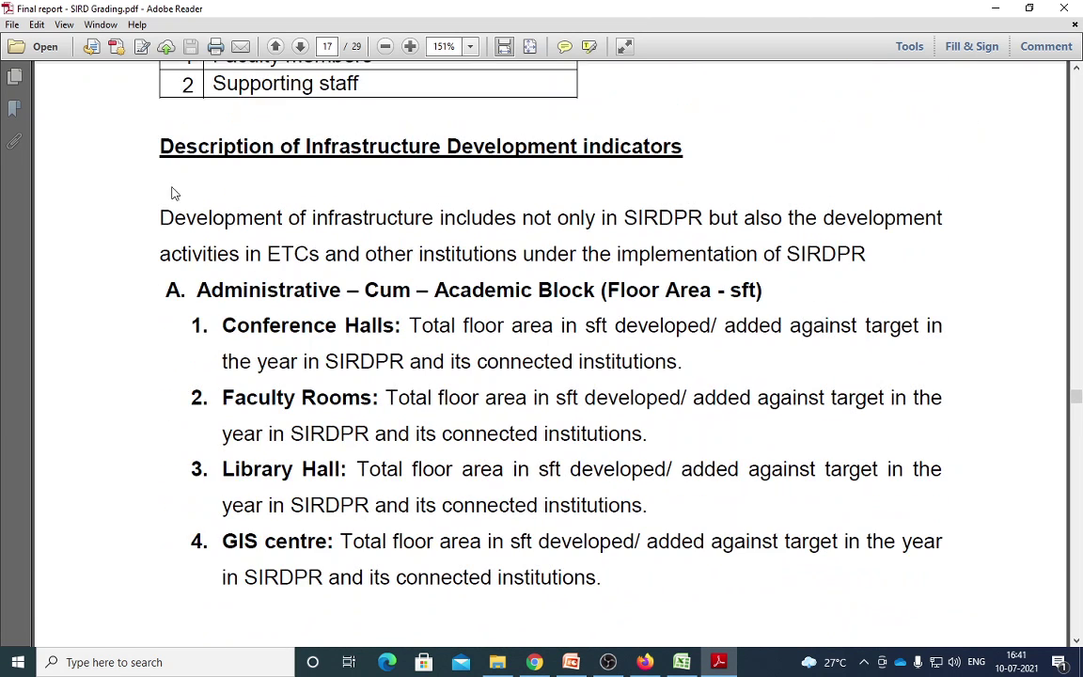
Return to the Excel calculator and enter target 2000 and achievement 1000 for Conference halls on the Infra sheet
{"action": "left_click", "coordinate": [998, 9]}
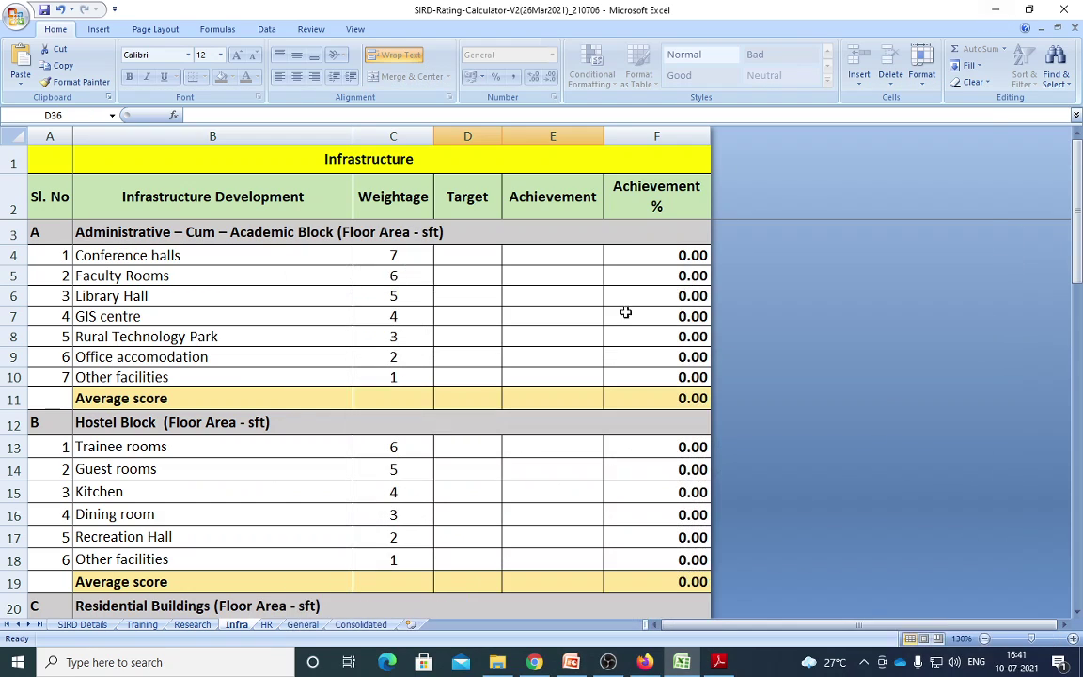
{"action": "left_click", "coordinate": [478, 257]}
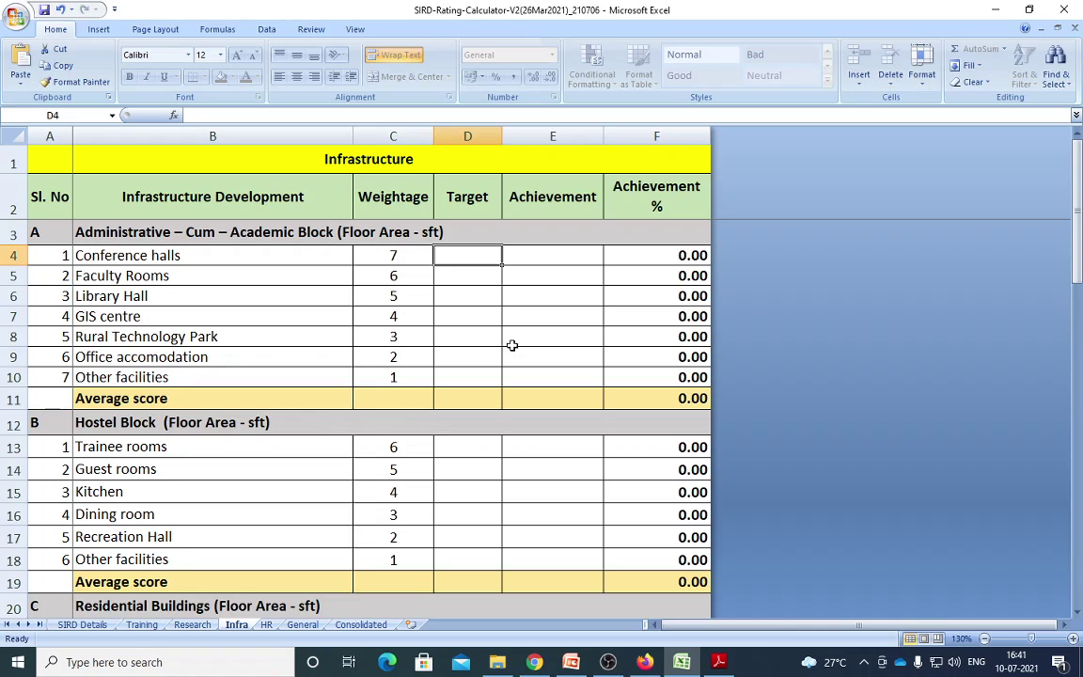
{"action": "type", "text": "2000"}
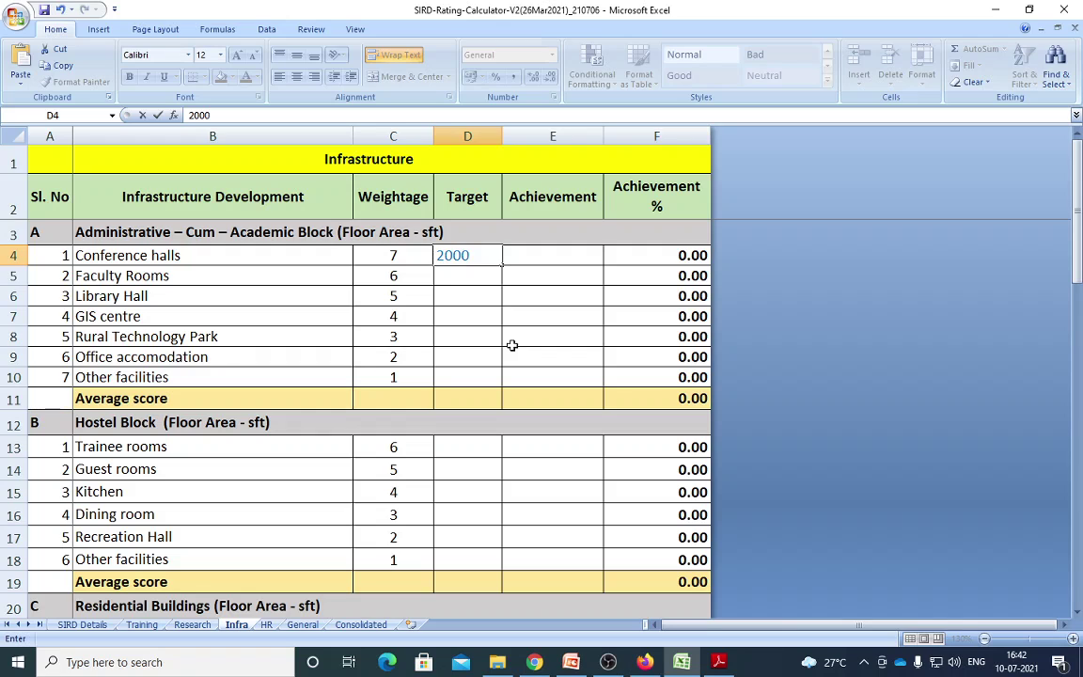
{"action": "left_click", "coordinate": [530, 280]}
{"action": "left_click", "coordinate": [484, 257]}
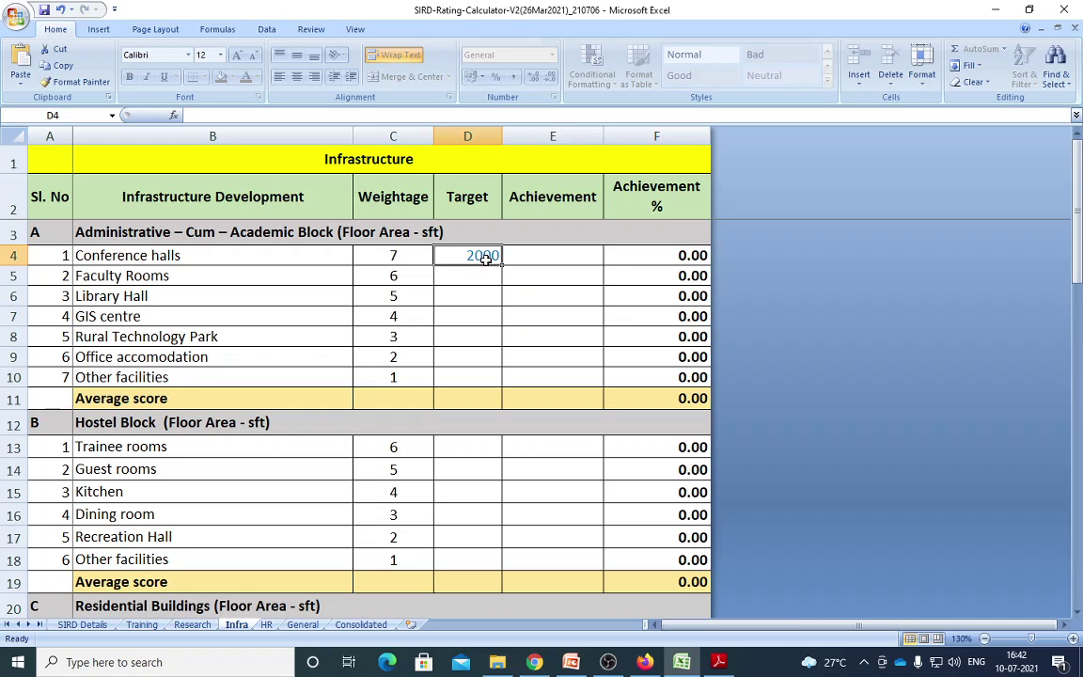
{"action": "key", "text": "Right"}
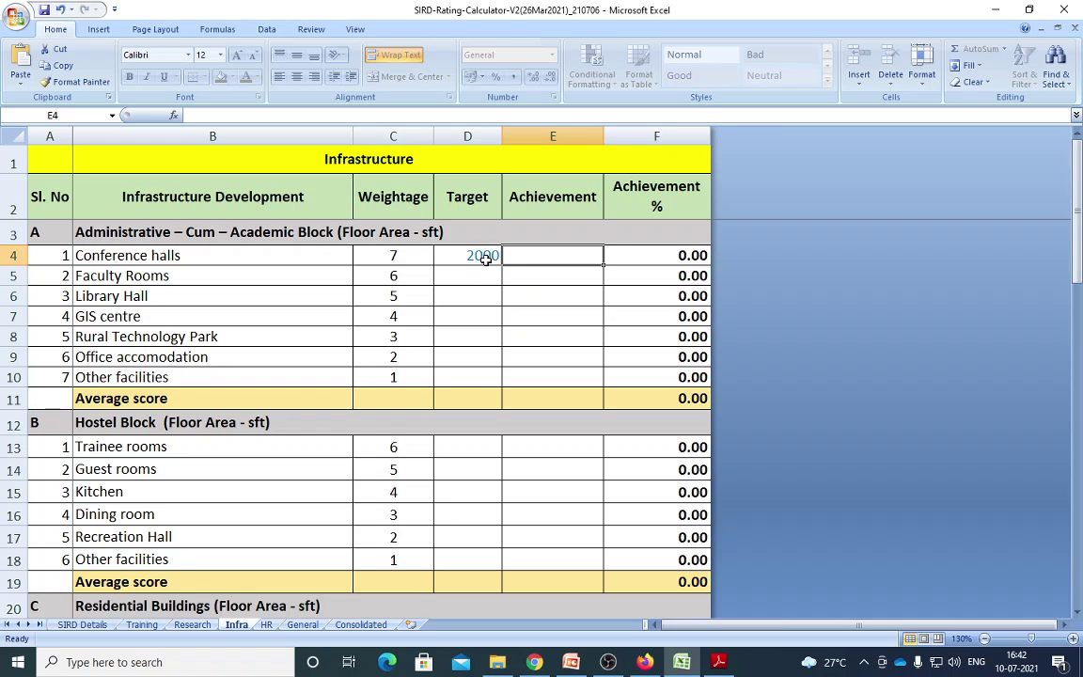
{"action": "type", "text": "000"}
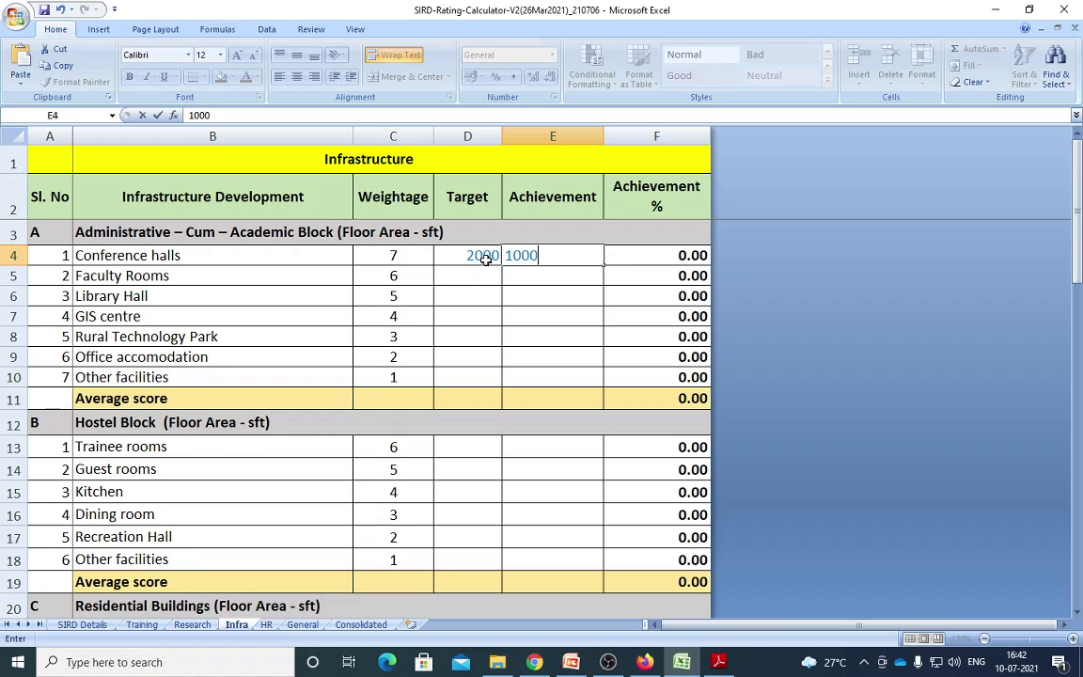
{"action": "key", "text": "Return"}
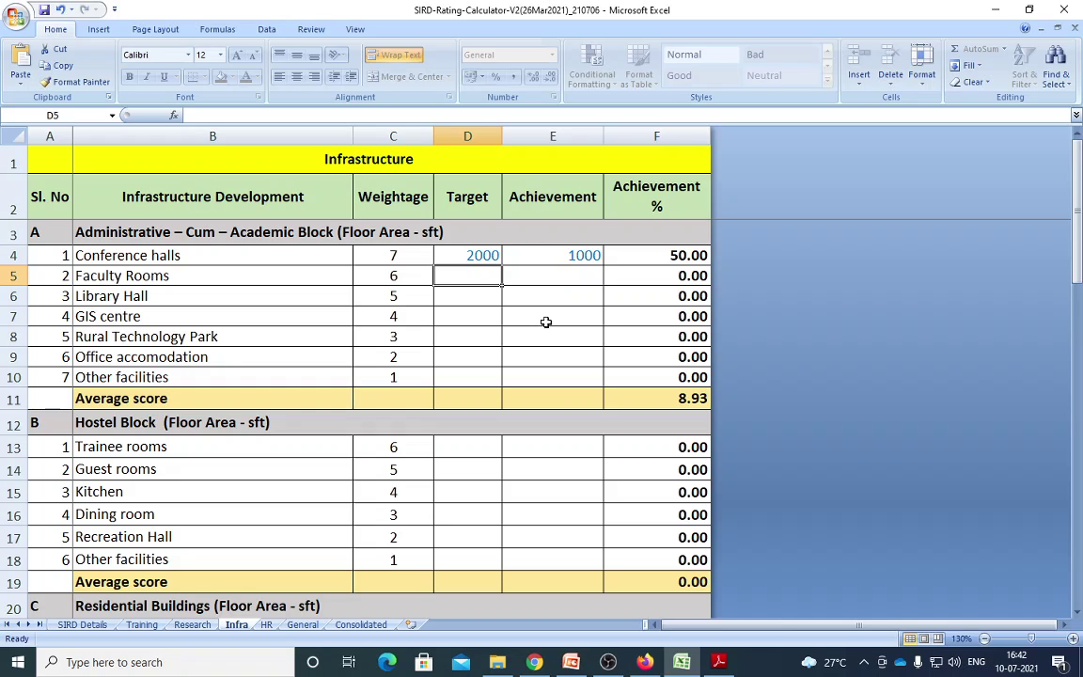
Enter target 1000 and achievement 300 for Faculty Rooms in the Administrative – Cum – Academic Block section
{"action": "type", "text": "1000"}
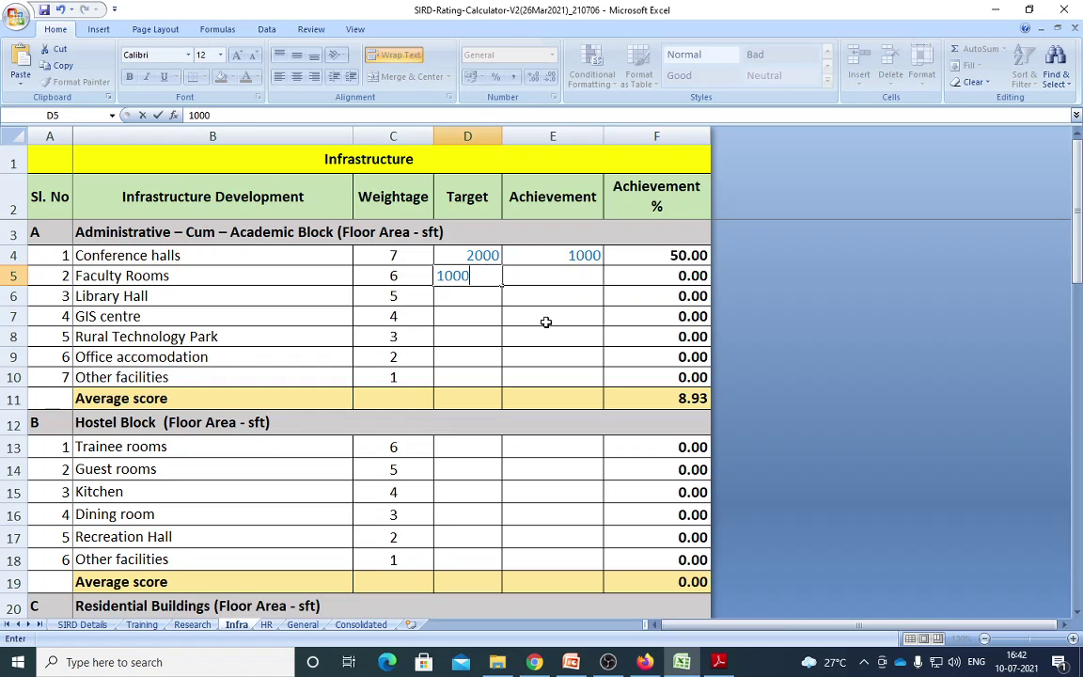
{"action": "key", "text": "Tab"}
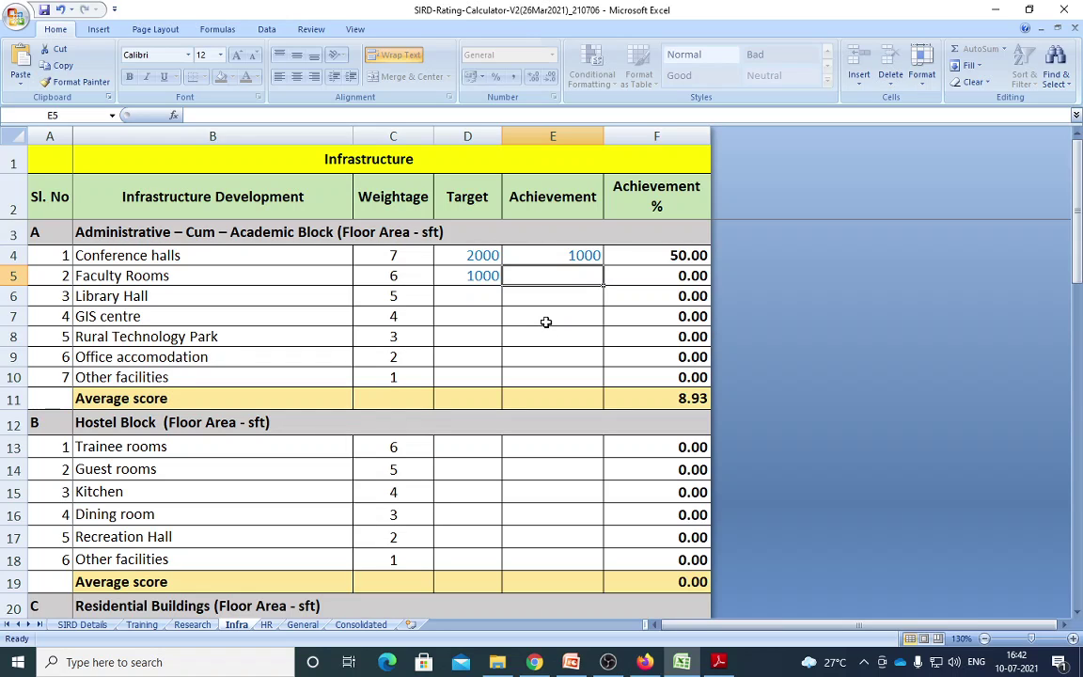
{"action": "type", "text": "1"}
{"action": "key", "text": "BackSpace"}
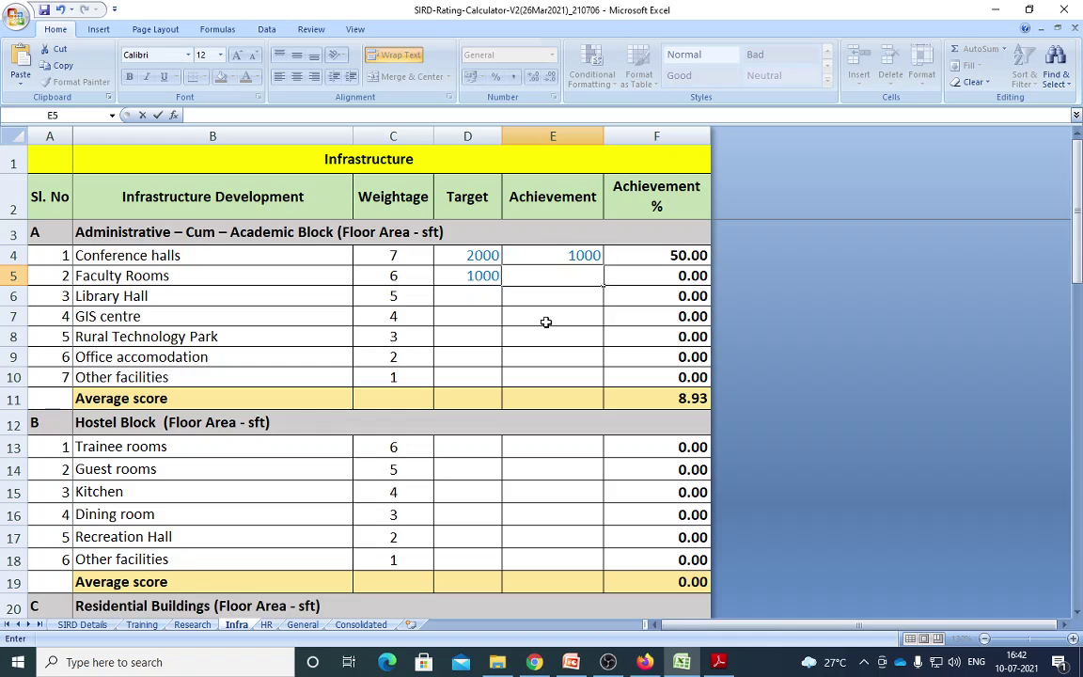
{"action": "type", "text": "300"}
{"action": "key", "text": "ctrl+Return"}
Enter target 0 and achievement 0 for Library Hall in the Administrative – Cum – Academic Block section
{"action": "key", "text": "Left"}
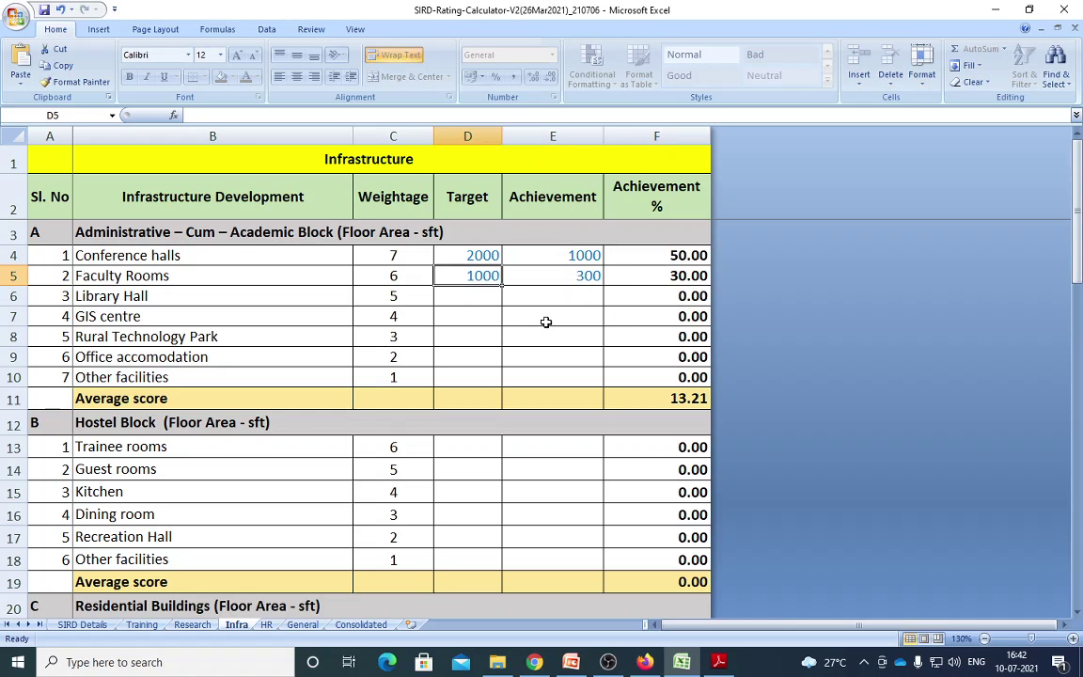
{"action": "key", "text": "Down"}
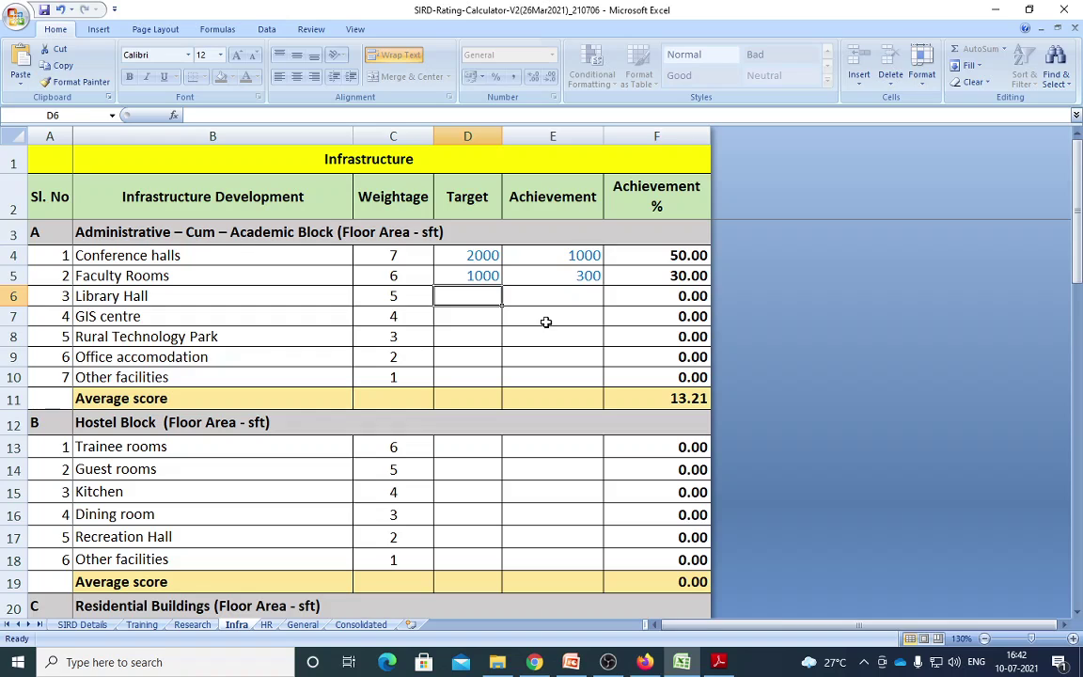
{"action": "type", "text": "0"}
{"action": "key", "text": "Right"}
{"action": "type", "text": "0"}
{"action": "key", "text": "Down"}
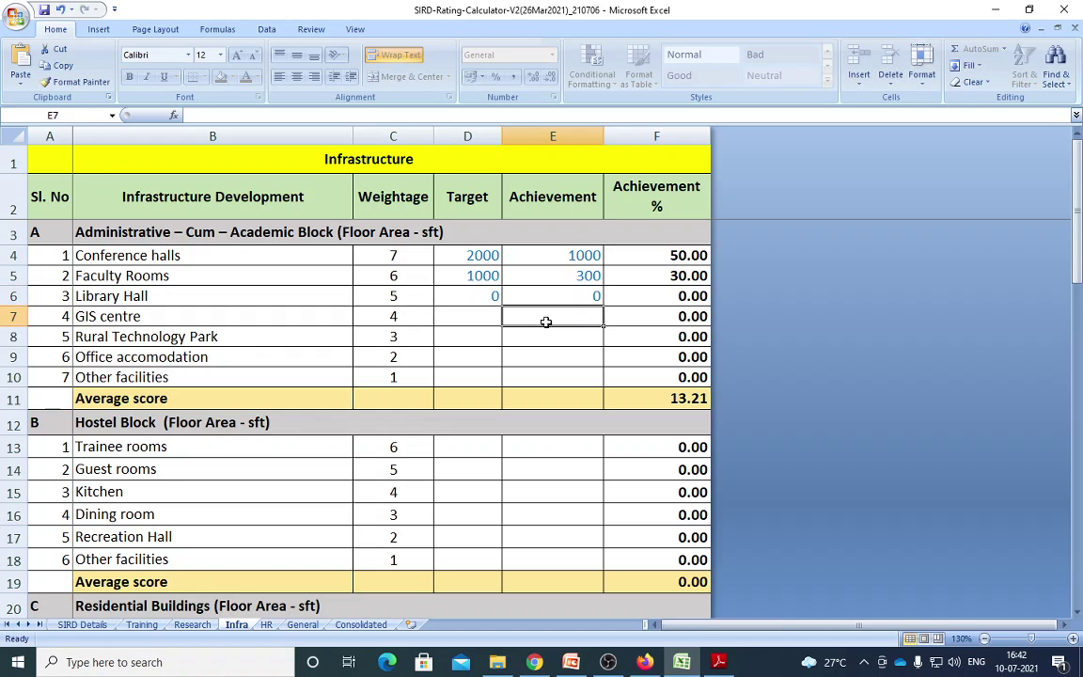
Enter target 5000 and achievement 2500 for GIS centre in the Administrative – Cum – Academic Block section
{"action": "key", "text": "Left"}
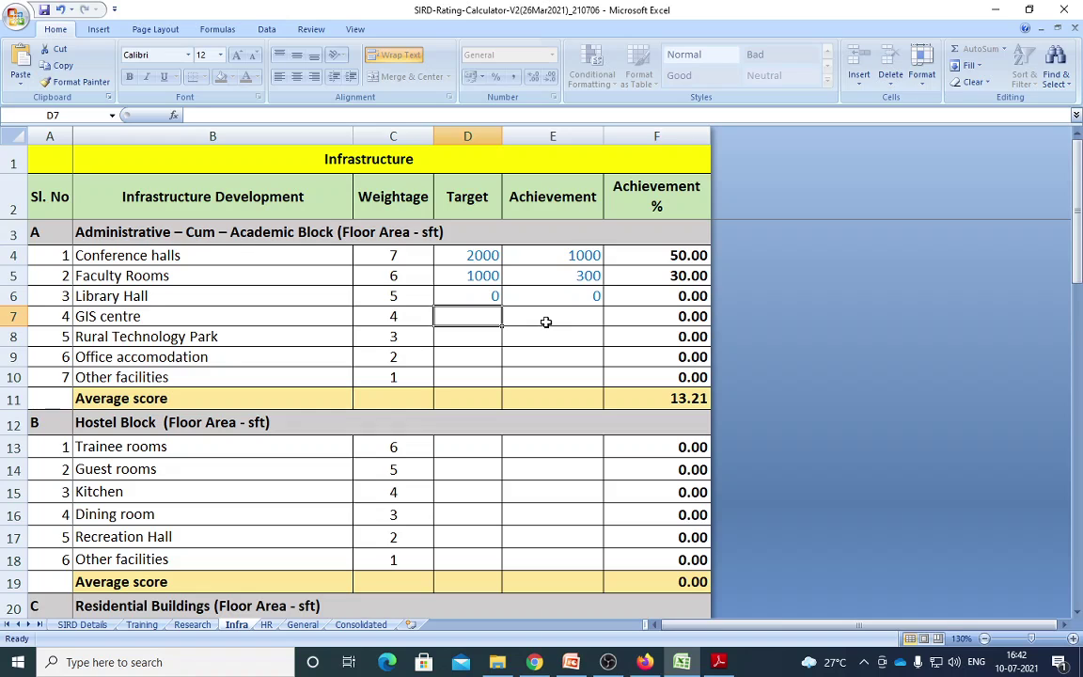
{"action": "type", "text": "5000"}
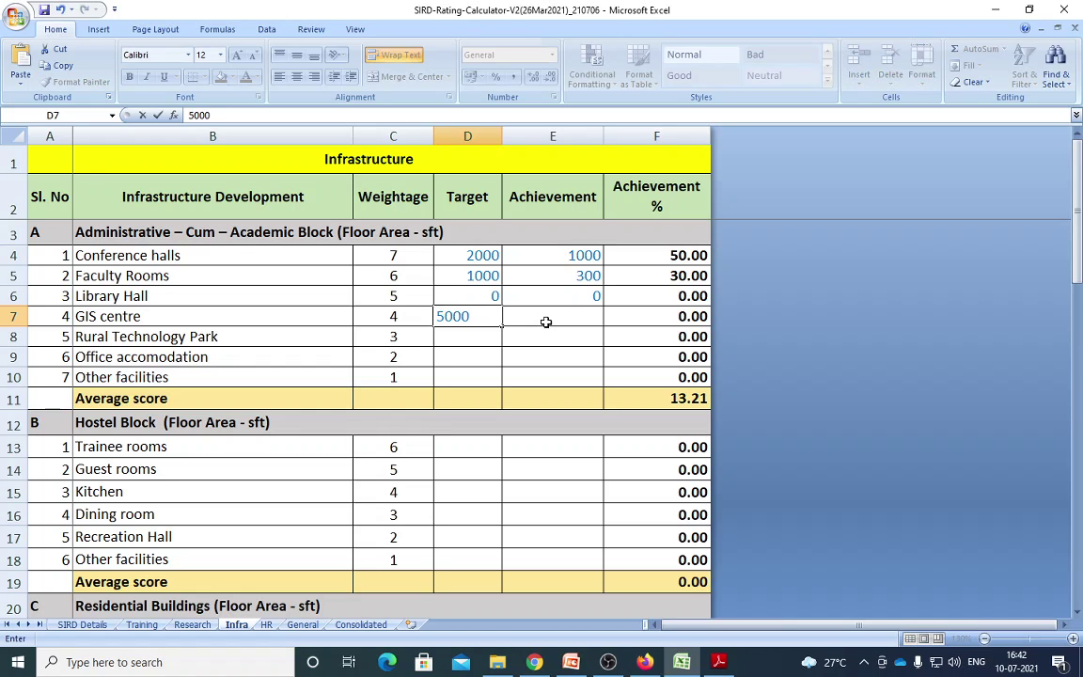
{"action": "key", "text": "Right"}
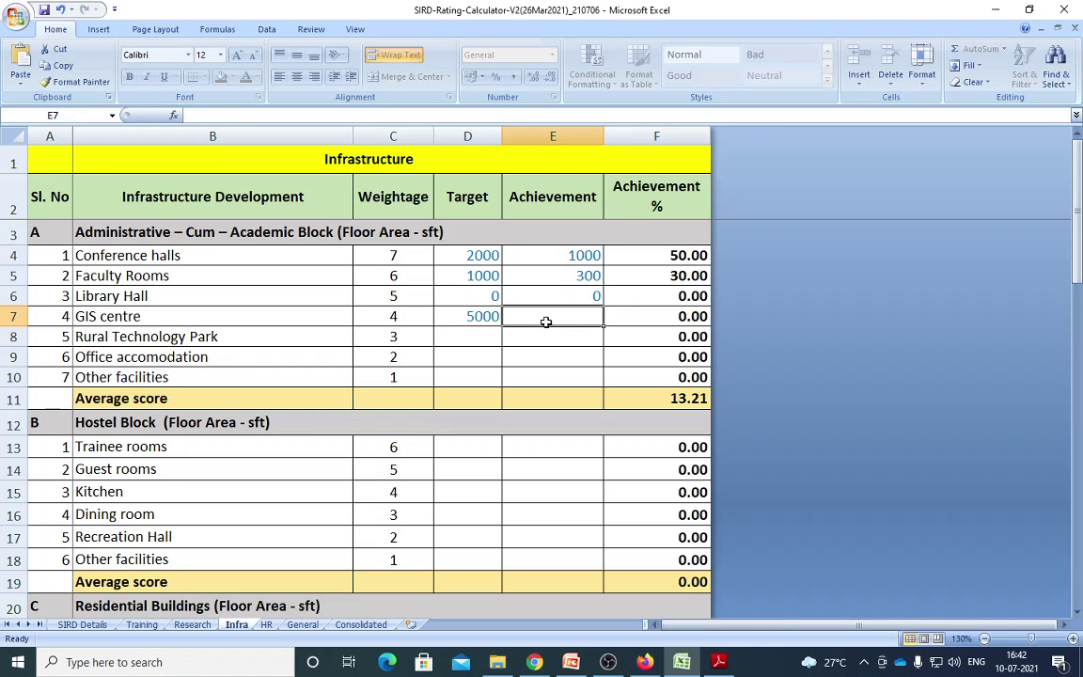
{"action": "type", "text": "2500"}
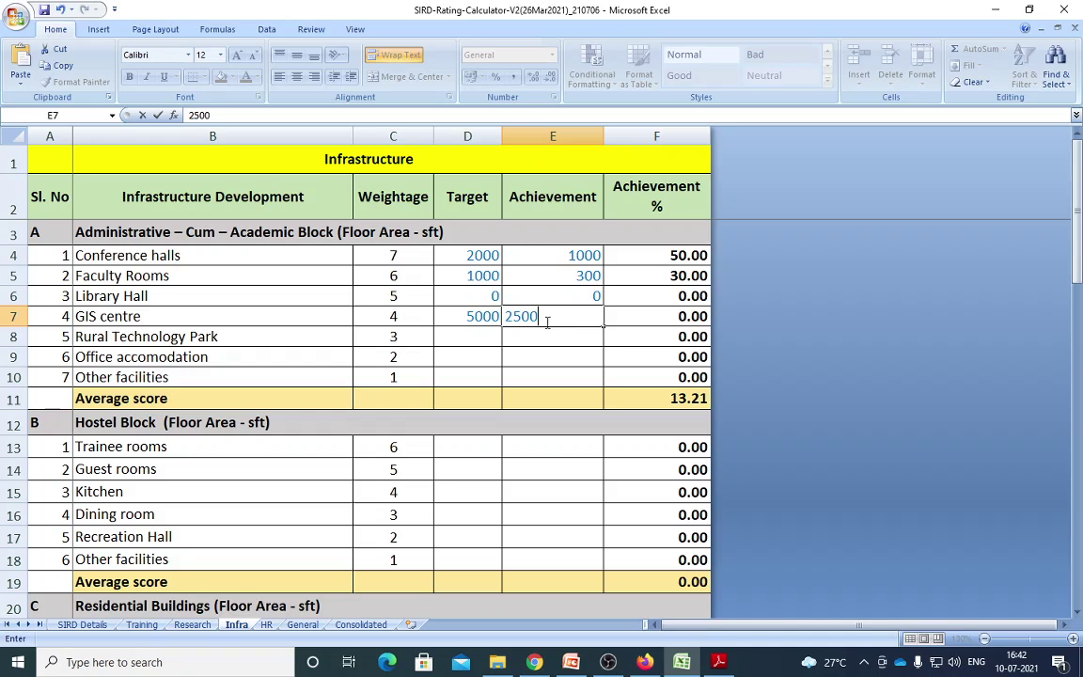
{"action": "key", "text": "Return"}
Enter target 8000 and achievement 7000 for Rural Technology Park in the Administrative – Cum – Academic Block section
{"action": "key", "text": "Left"}
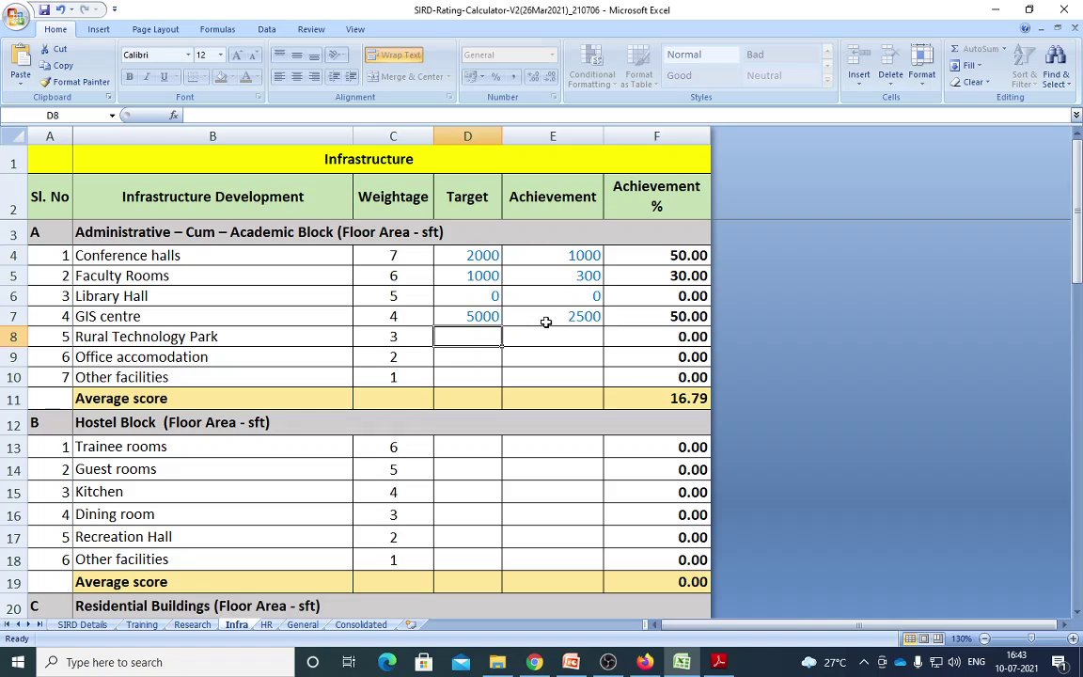
{"action": "type", "text": "8000"}
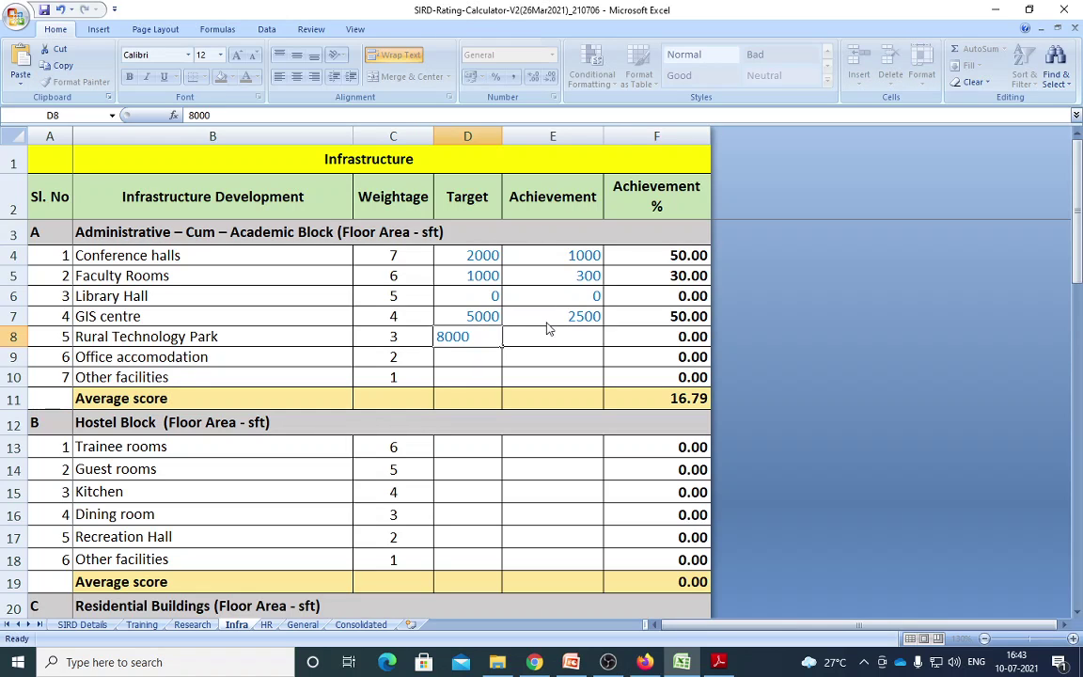
{"action": "key", "text": "Tab"}
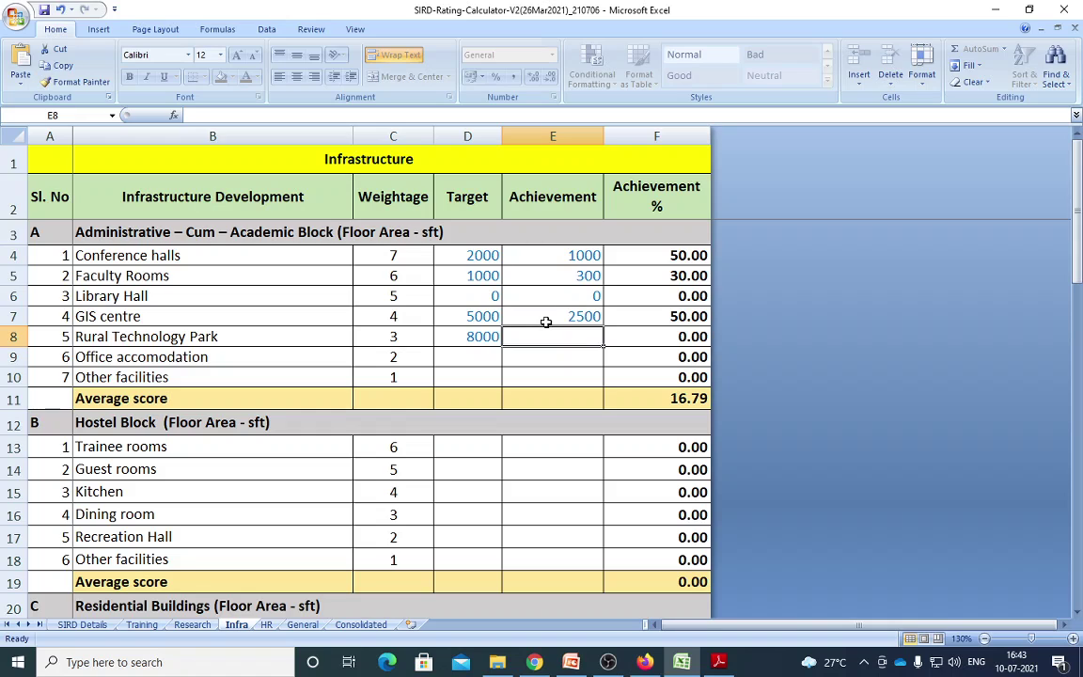
{"action": "type", "text": "700"}
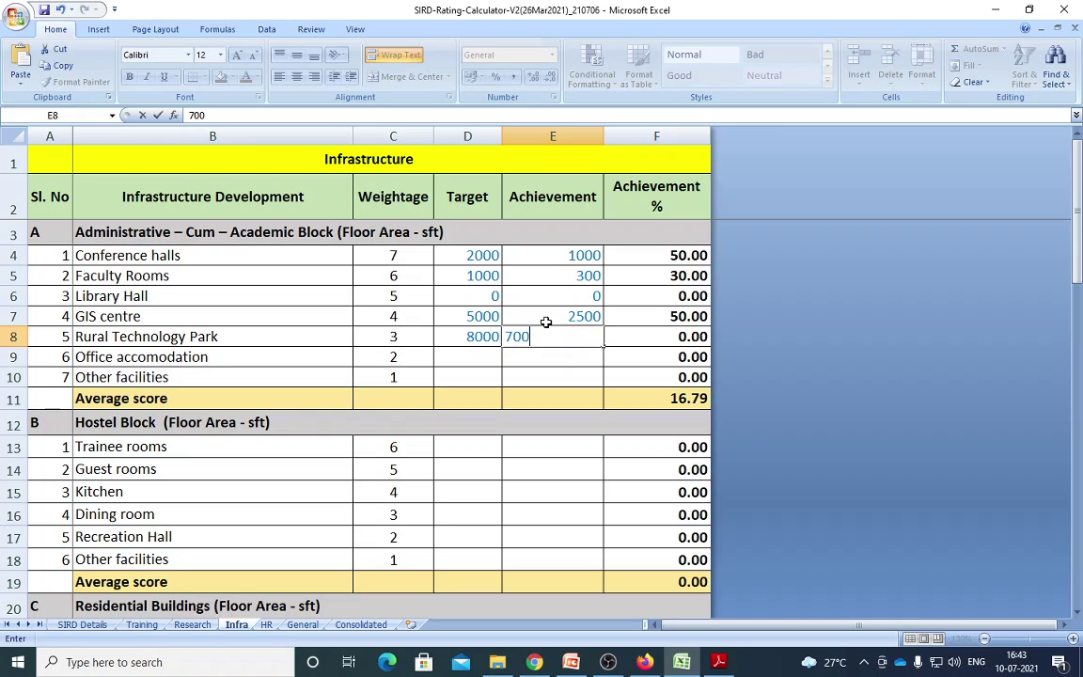
{"action": "type", "text": "0"}
{"action": "key", "text": "Return"}
Enter target 5000 and achievement 500 for Office accomodation in the Administrative – Cum – Academic Block section
{"action": "key", "text": "Left"}
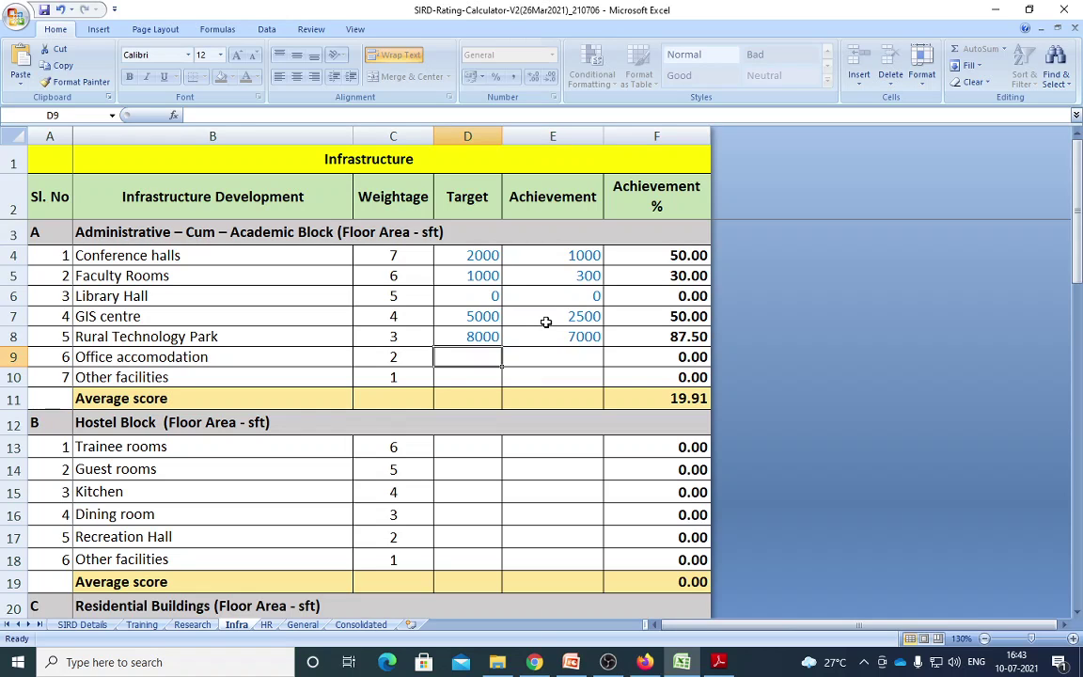
{"action": "type", "text": "5000"}
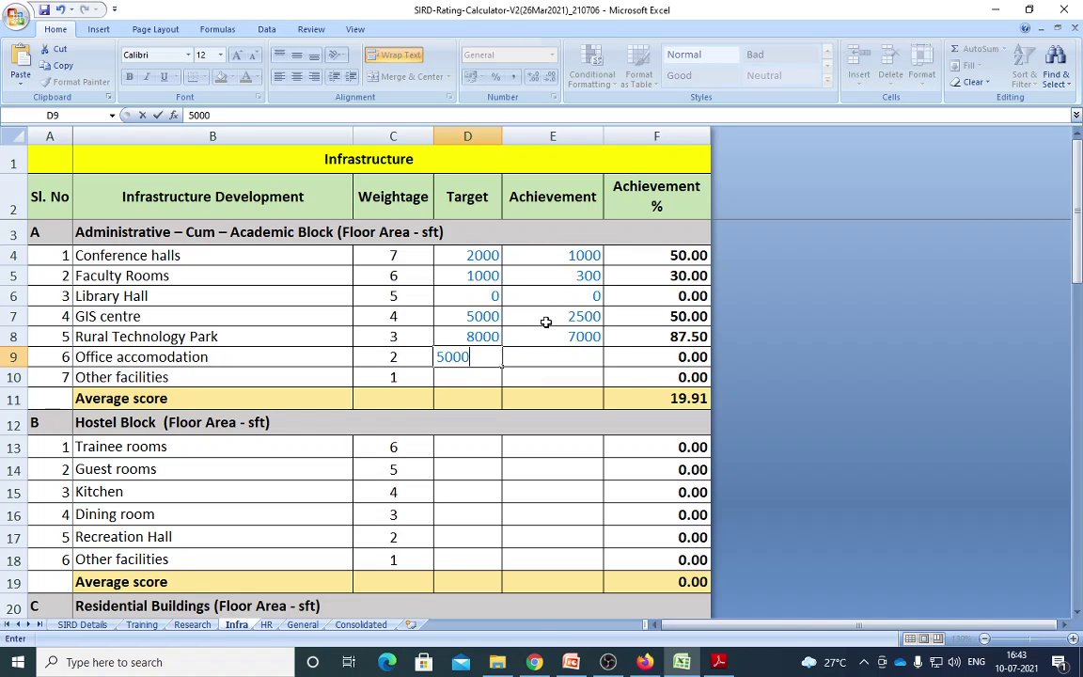
{"action": "key", "text": "Right"}
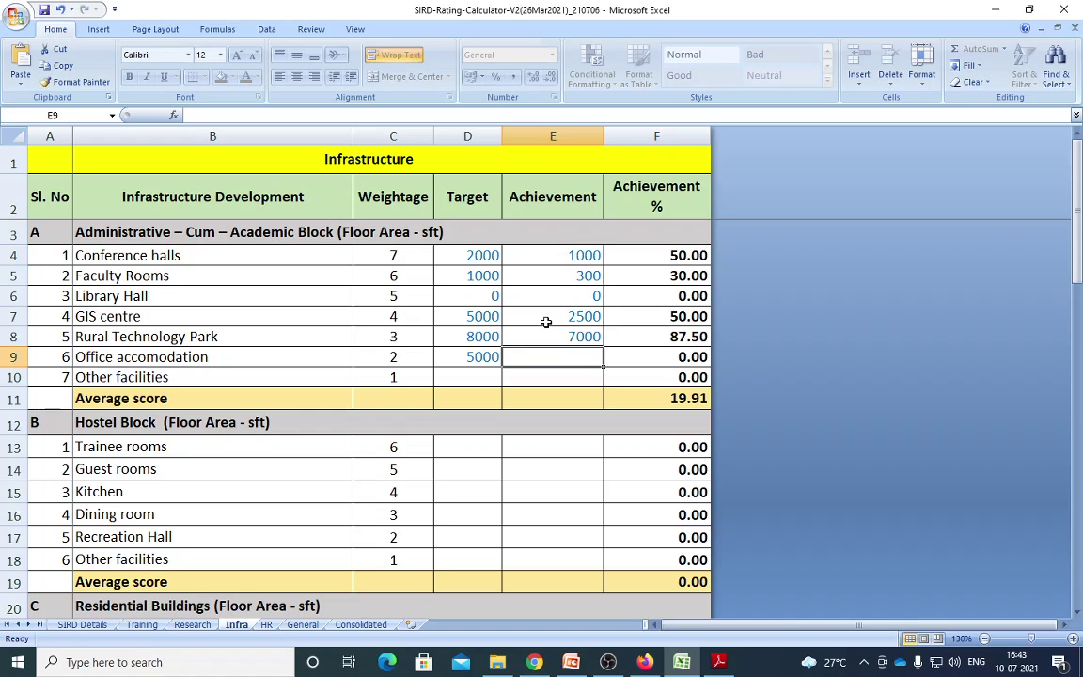
{"action": "type", "text": "500"}
{"action": "key", "text": "Right"}
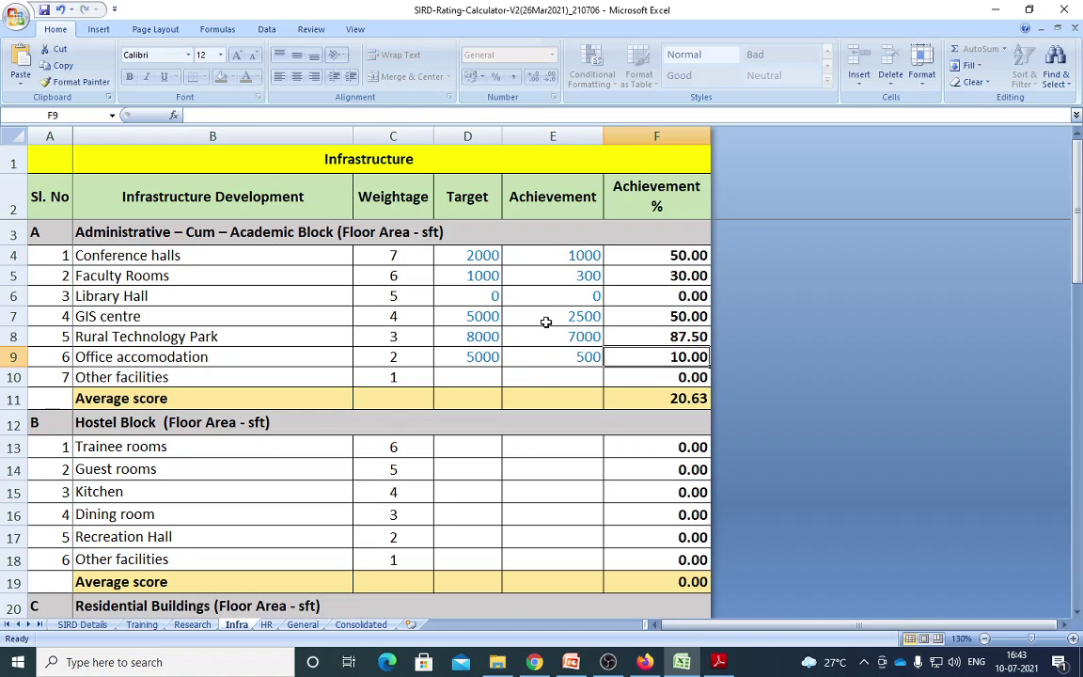
Enter target 0 and achievement 0 for Other facilities in the Administrative – Cum – Academic Block section
{"action": "key", "text": "Left"}
{"action": "key", "text": "Down"}
{"action": "key", "text": "Left"}
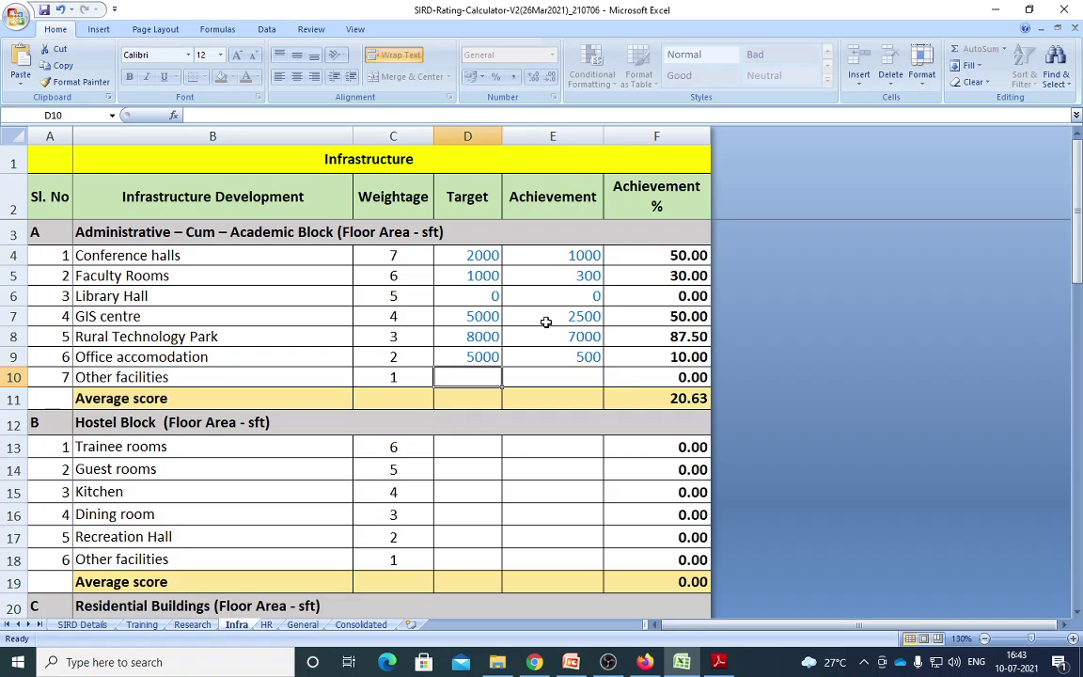
{"action": "type", "text": "0"}
{"action": "key", "text": "Right"}
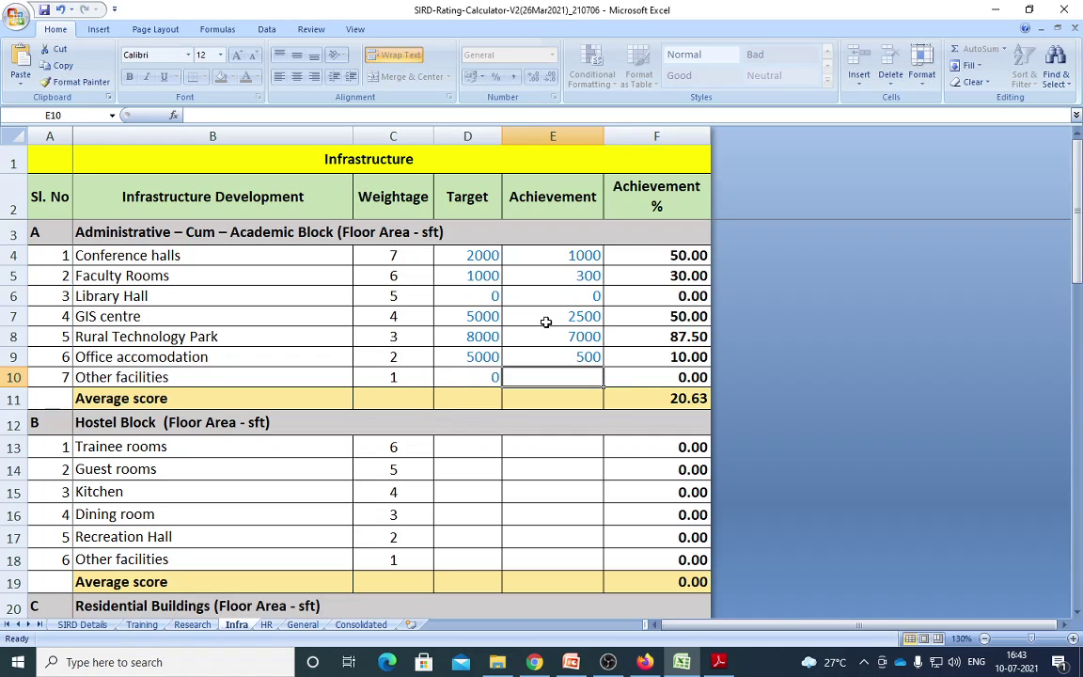
{"action": "type", "text": "0"}
{"action": "key", "text": "Right"}
Enter target 5000 and achievement 1000 for Trainee rooms in the Hostel Block section
{"action": "scroll", "coordinate": [545, 321], "scroll_direction": "down", "scroll_amount": 1}
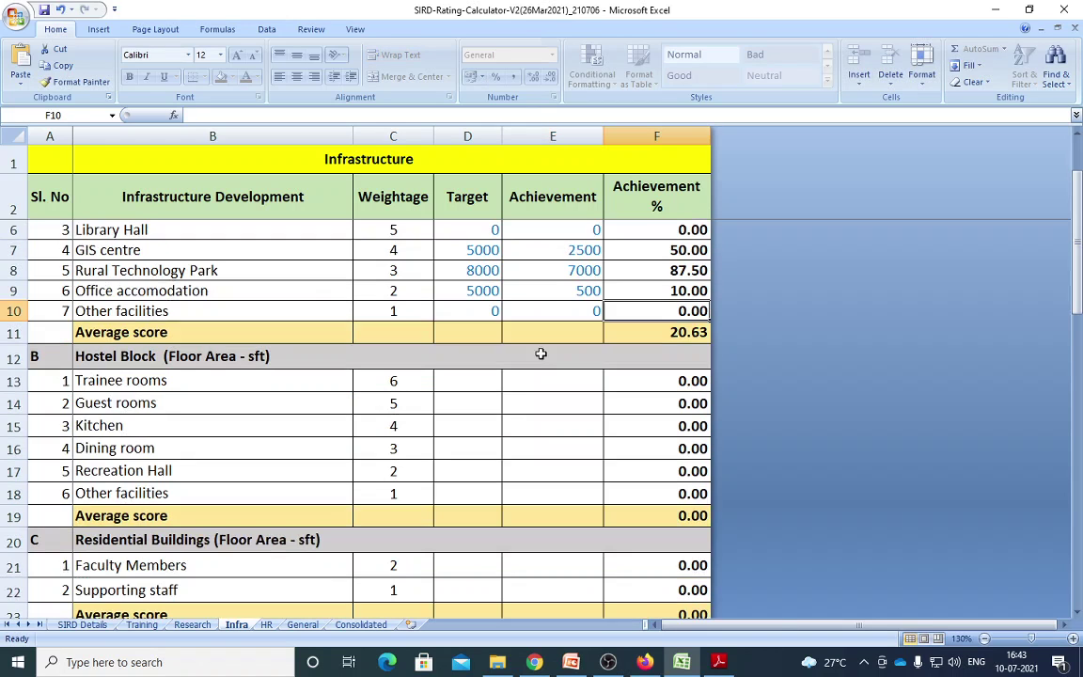
{"action": "left_click", "coordinate": [489, 381]}
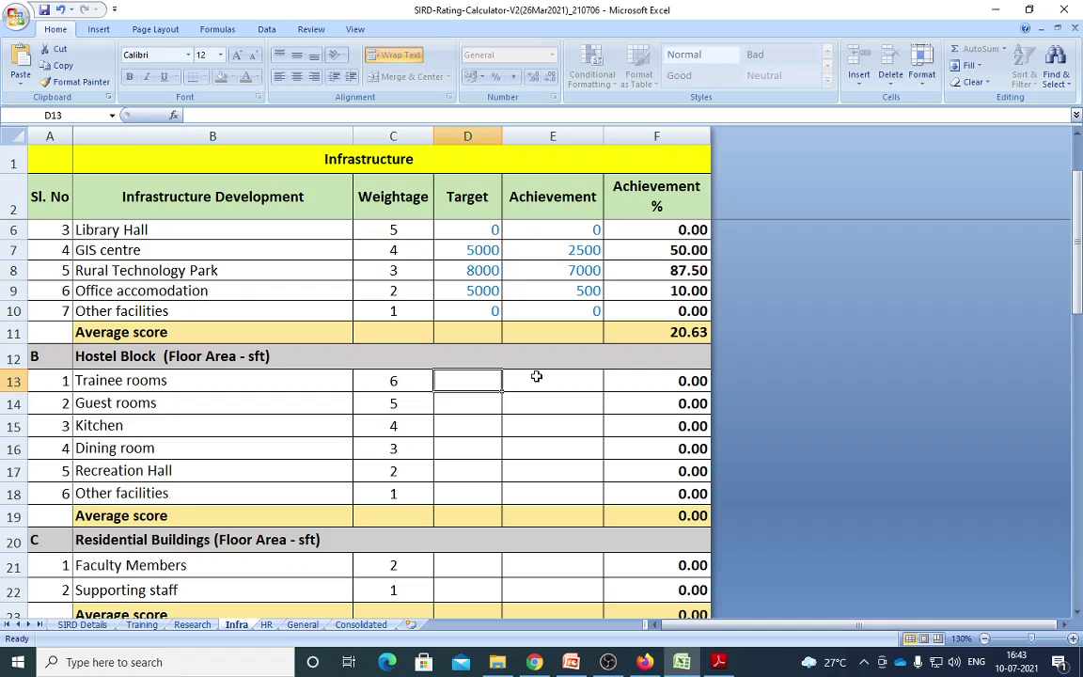
{"action": "type", "text": "5000"}
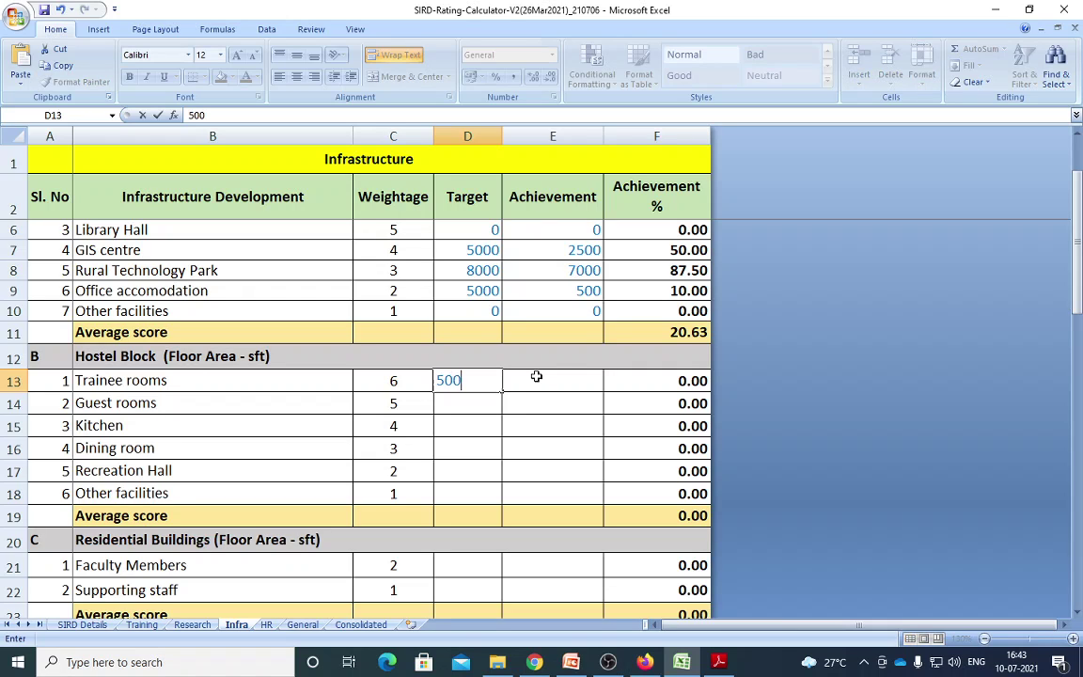
{"action": "left_click", "coordinate": [536, 376]}
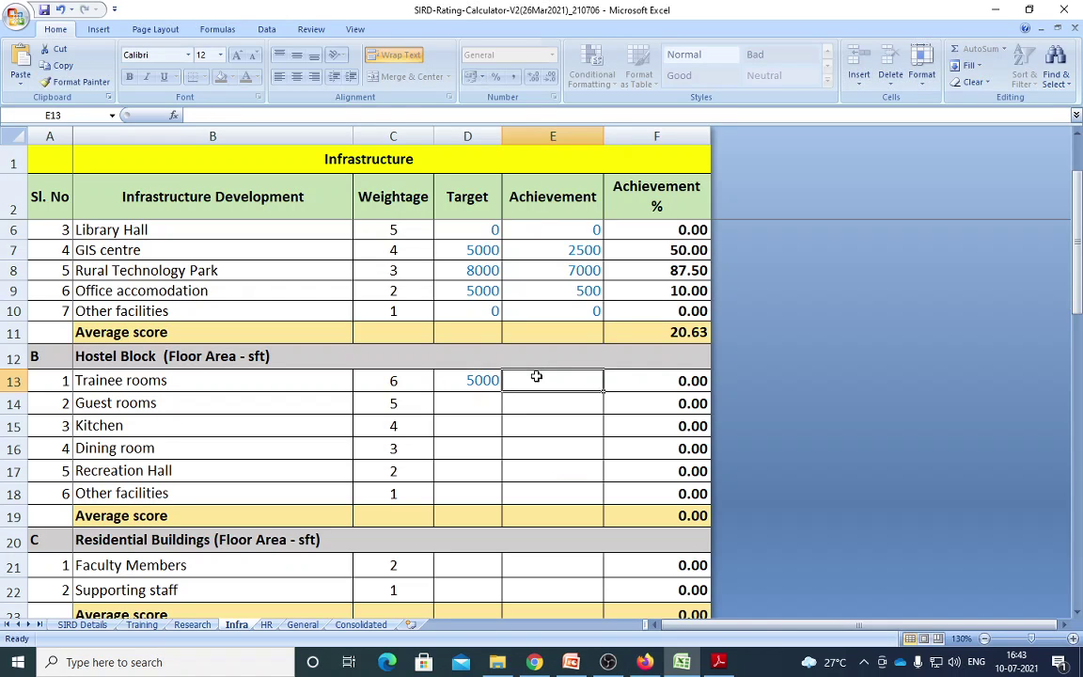
{"action": "type", "text": "1000"}
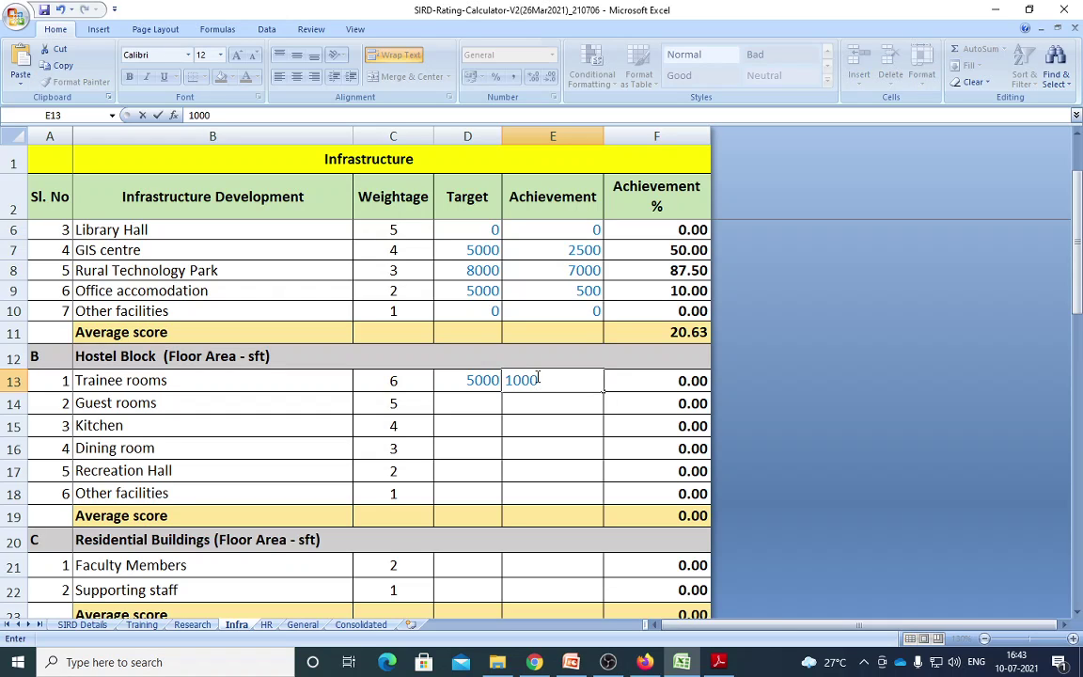
{"action": "key", "text": "Return"}
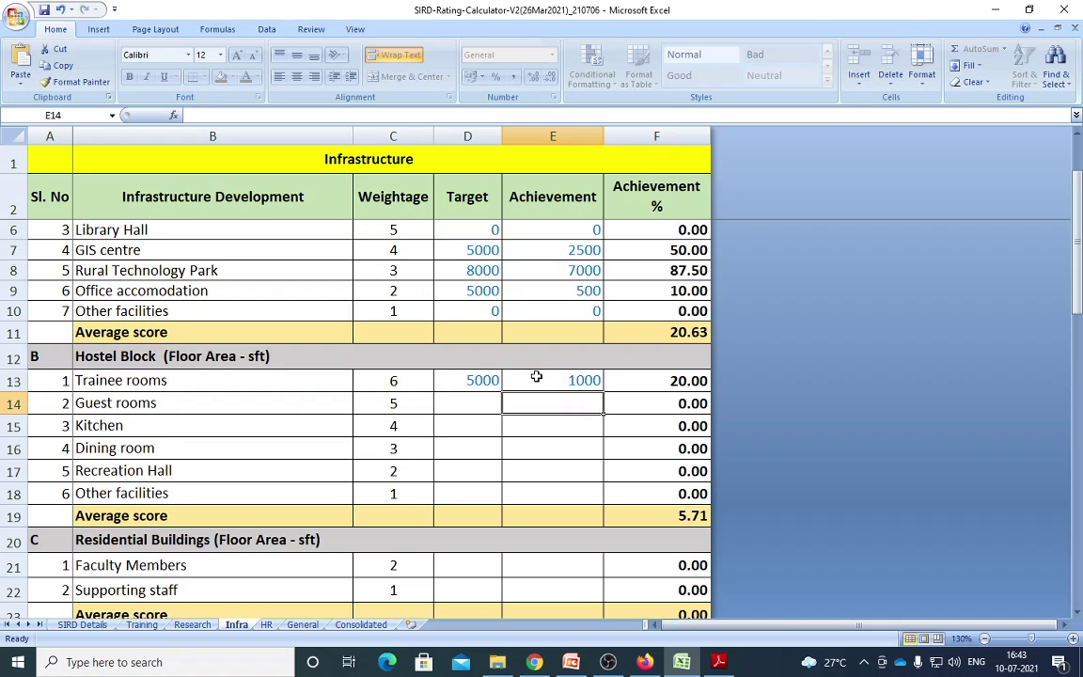
Enter target 0 and achievement 0 for Guest rooms in the Hostel Block section
{"action": "key", "text": "Left"}
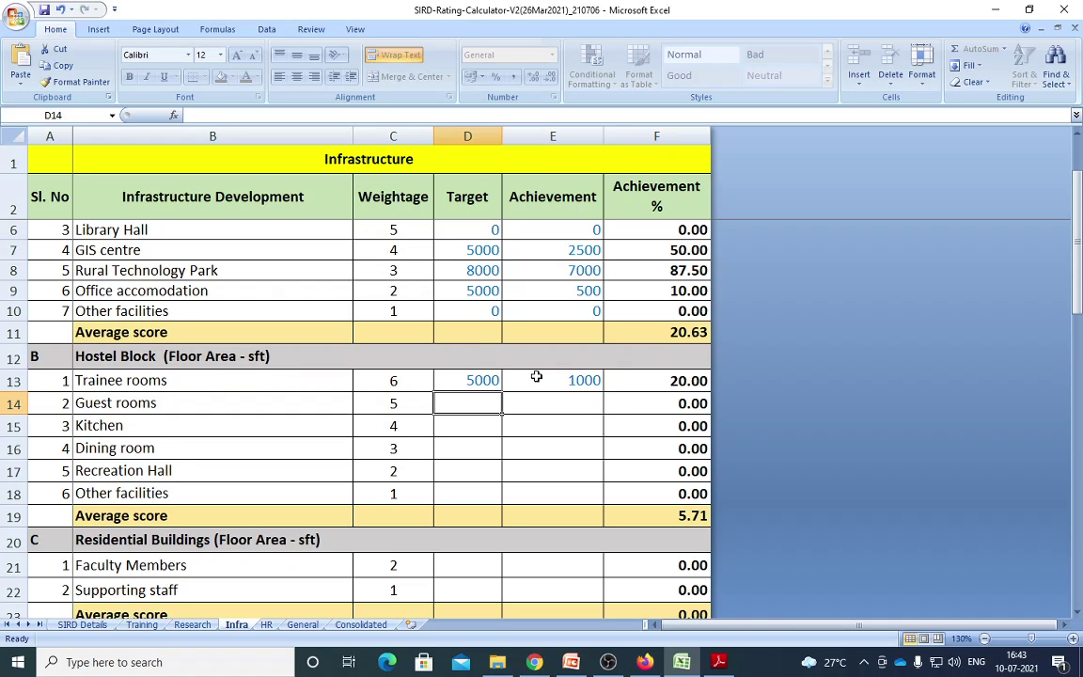
{"action": "type", "text": "0"}
{"action": "key", "text": "Tab"}
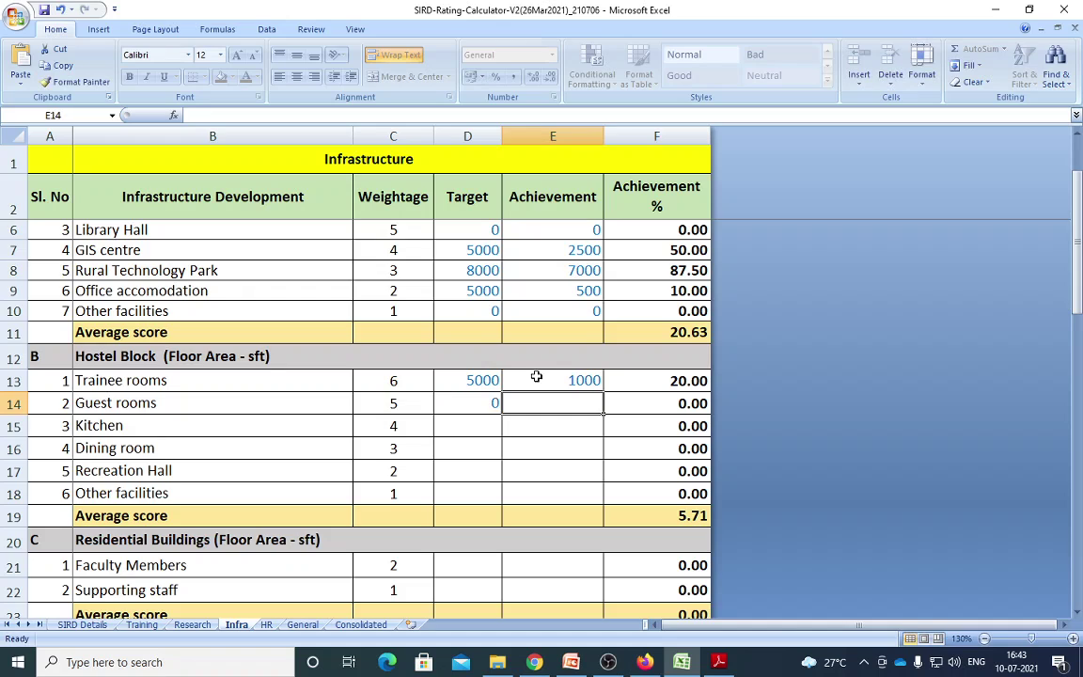
{"action": "type", "text": "0"}
{"action": "key", "text": "Down"}
Enter target 2000 and achievement 1900 for Kitchen in the Hostel Block section
{"action": "key", "text": "Left"}
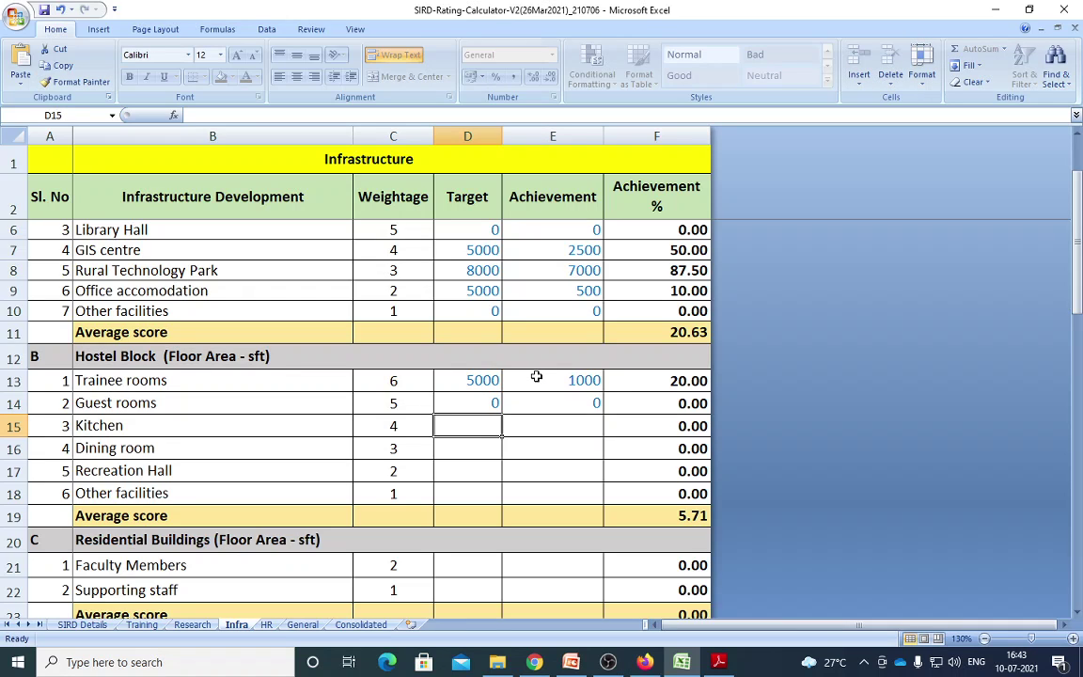
{"action": "type", "text": "2000"}
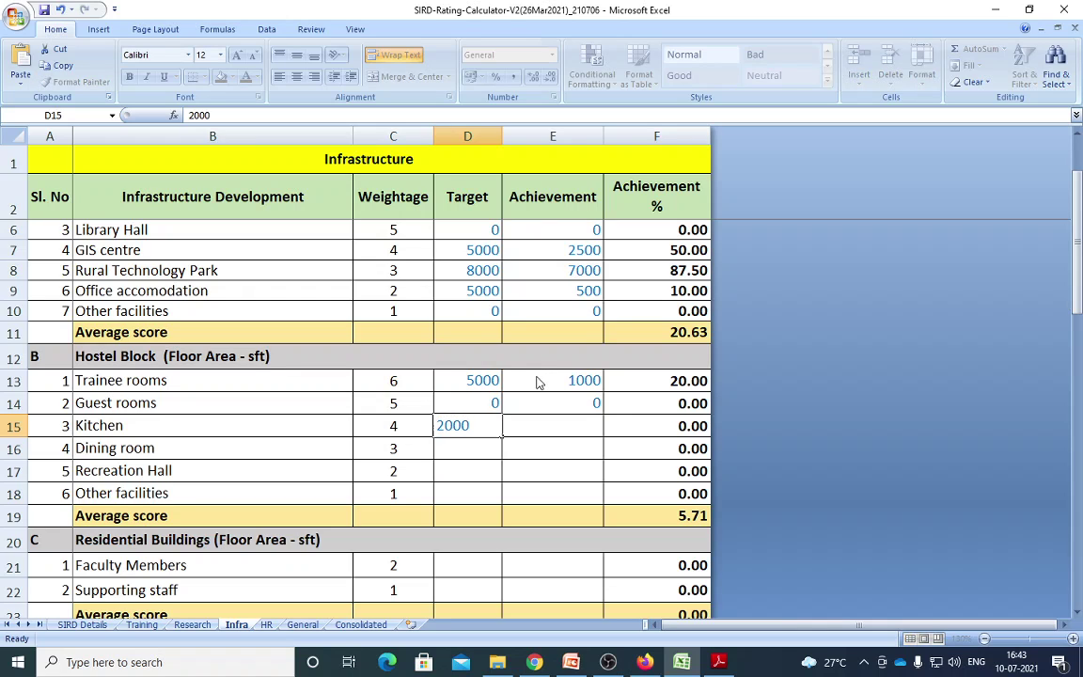
{"action": "key", "text": "Tab"}
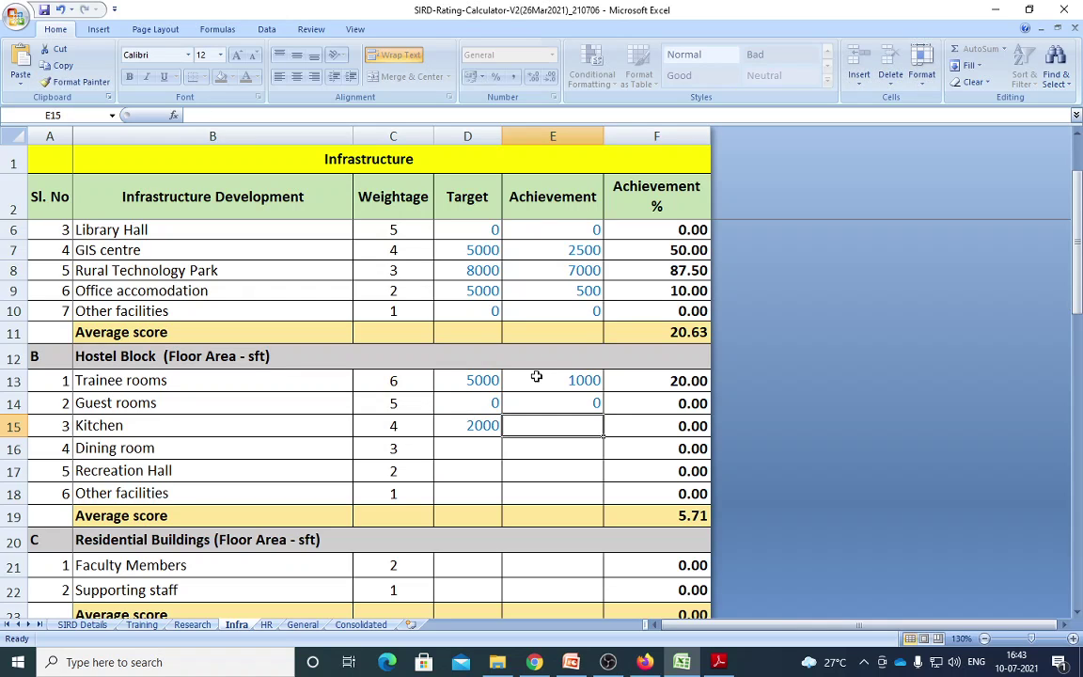
{"action": "type", "text": "20"}
{"action": "key", "text": "BackSpace"}
{"action": "key", "text": "BackSpace"}
{"action": "type", "text": "19"}
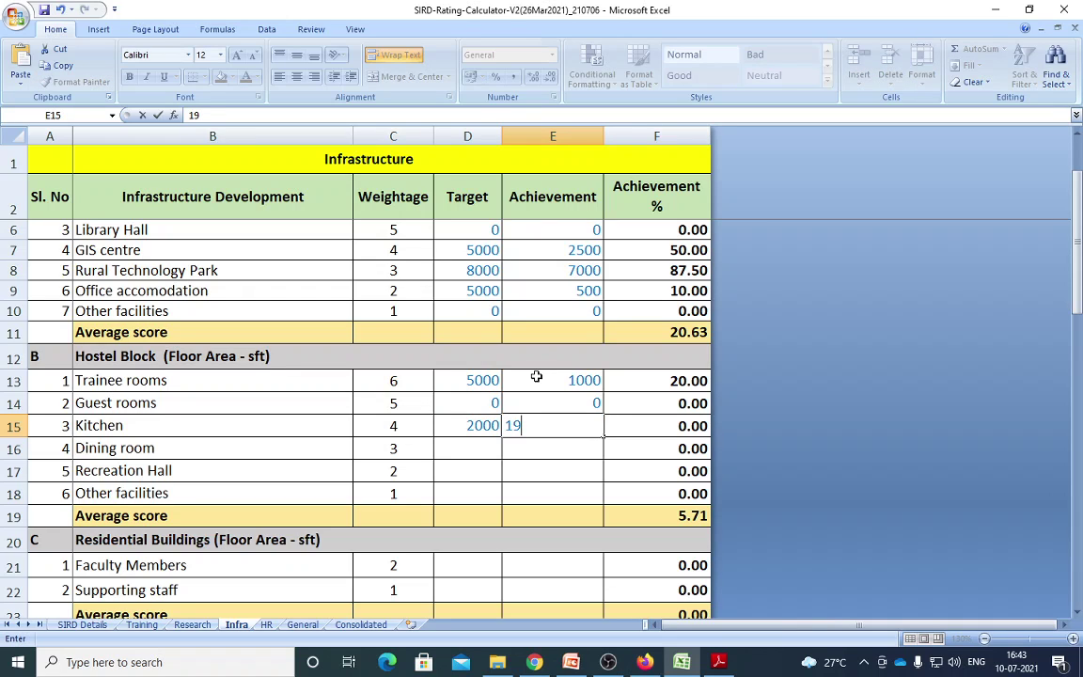
{"action": "type", "text": "00"}
{"action": "key", "text": "Tab"}
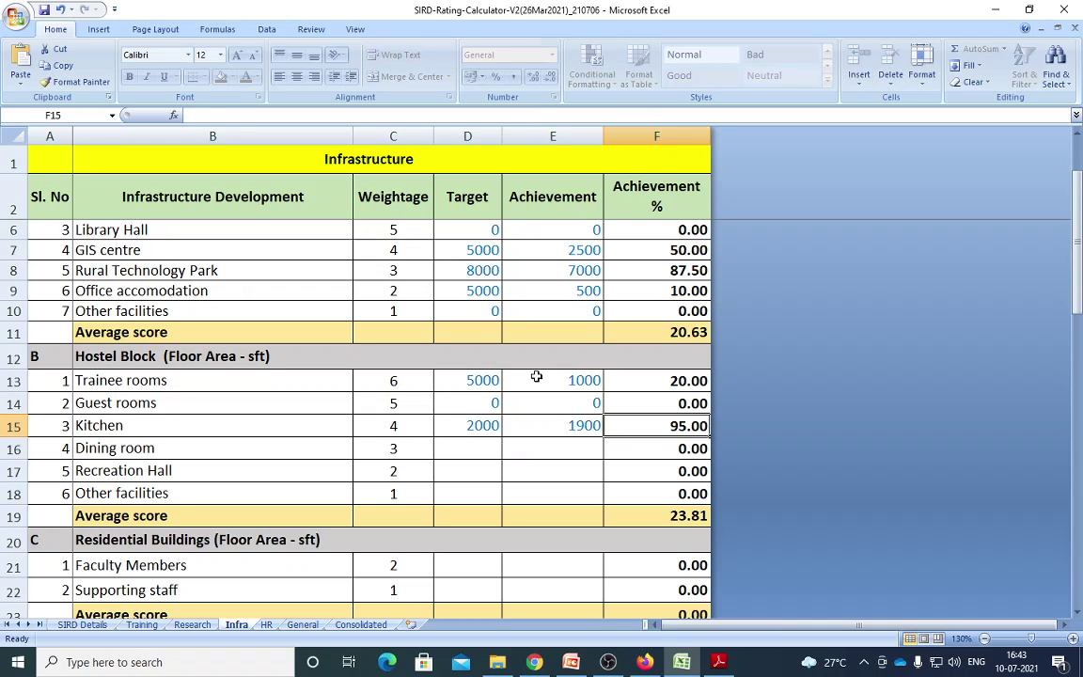
Enter target 0 and achievement 0 for Dining room in the Hostel Block section
{"action": "left_click", "coordinate": [479, 452]}
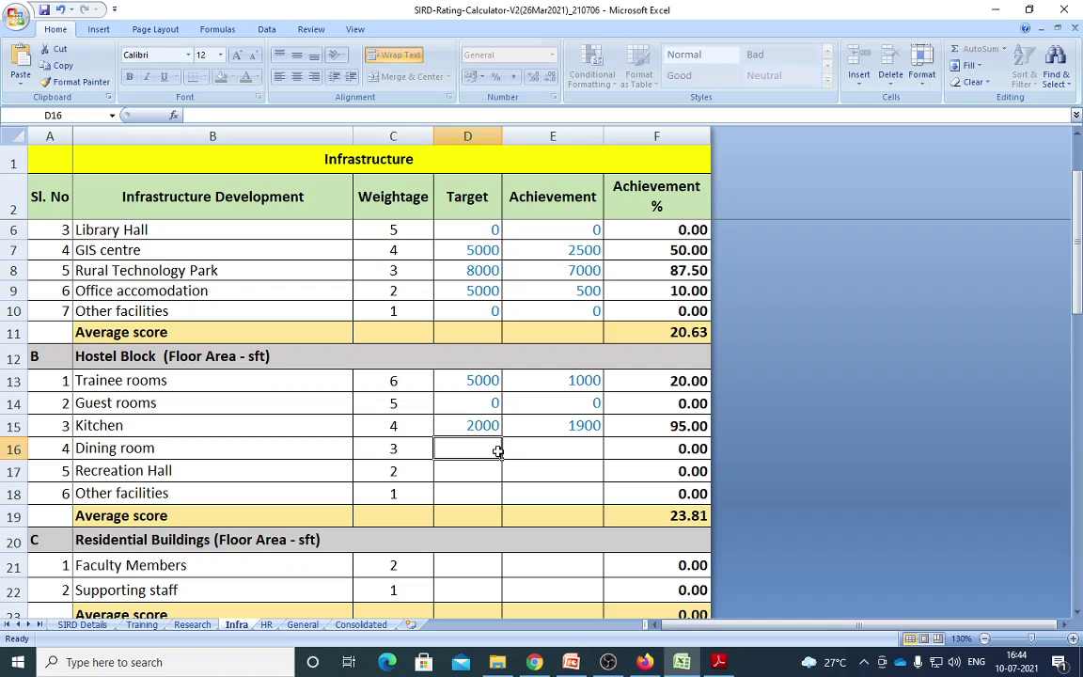
{"action": "type", "text": "0"}
{"action": "key", "text": "Tab"}
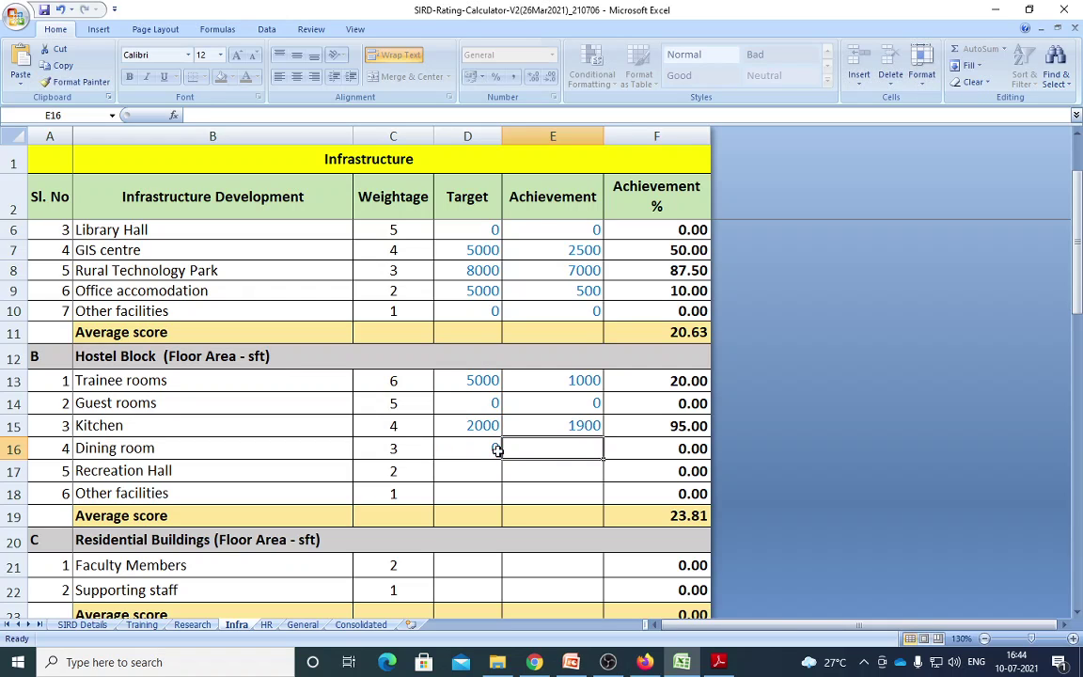
{"action": "type", "text": "0"}
{"action": "key", "text": "Down"}
Enter target 0 and achievement 0 for Recreation Hall in the Hostel Block section
{"action": "key", "text": "Left"}
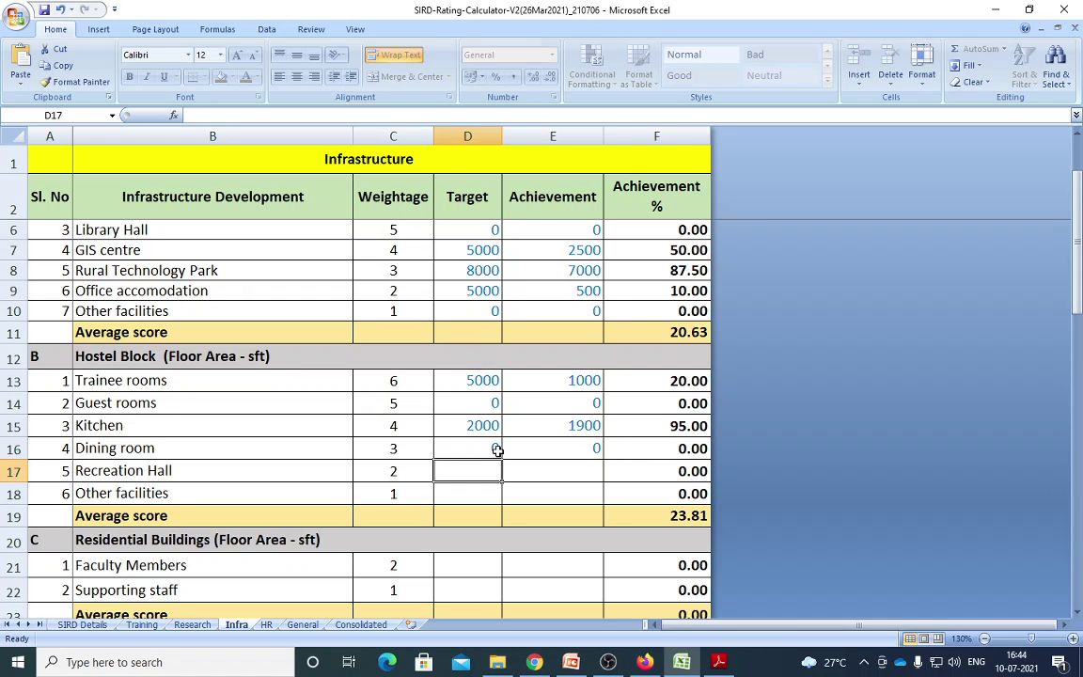
{"action": "type", "text": "0"}
{"action": "key", "text": "Tab"}
{"action": "type", "text": "0"}
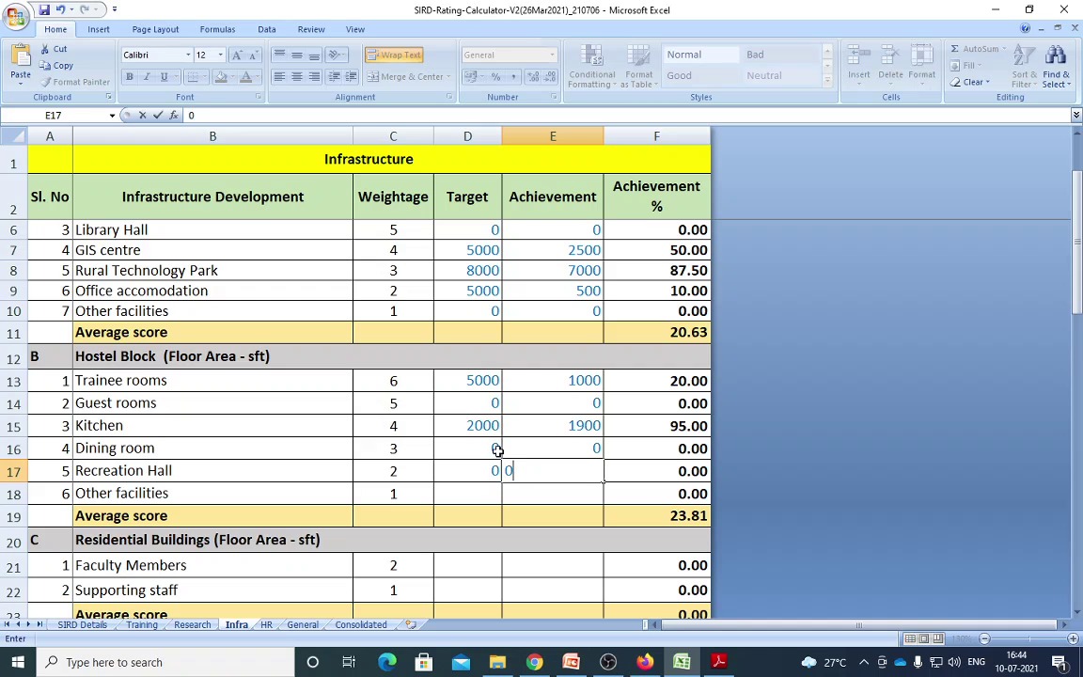
{"action": "key", "text": "Down"}
Enter target 0 and achievement 0 for Other facilities in the Hostel Block section
{"action": "key", "text": "Left"}
{"action": "type", "text": "0"}
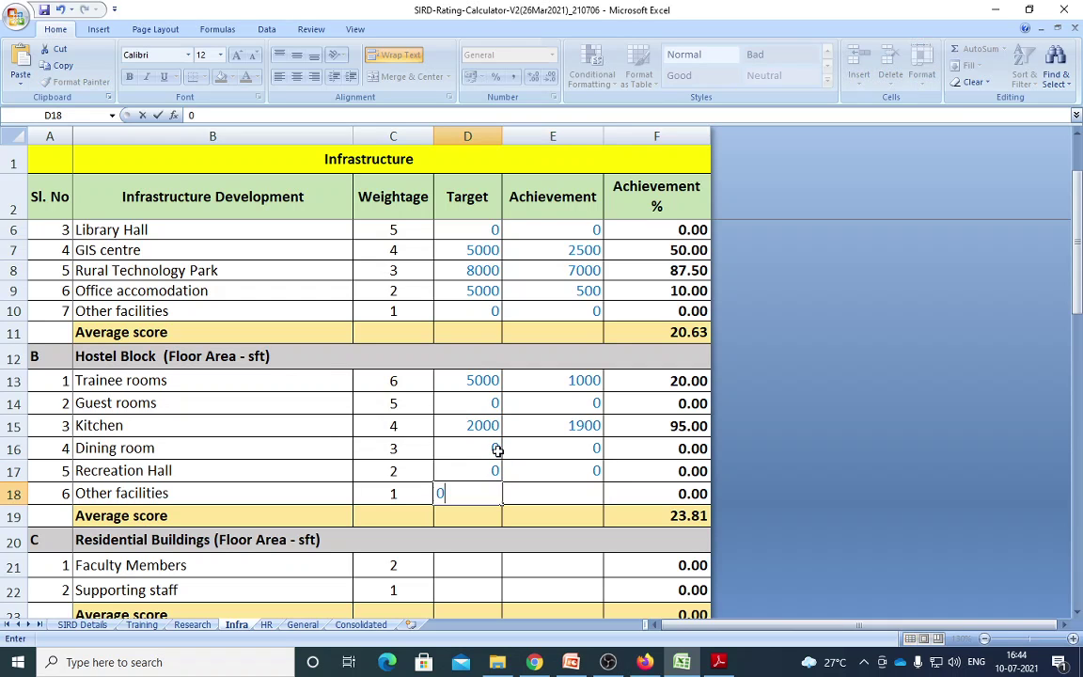
{"action": "key", "text": "Tab"}
{"action": "type", "text": "0"}
{"action": "key", "text": "Down"}
Enter target 0 and achievement 0 for Faculty Members in the Residential Buildings section
{"action": "scroll", "coordinate": [497, 461], "scroll_direction": "down", "scroll_amount": 2}
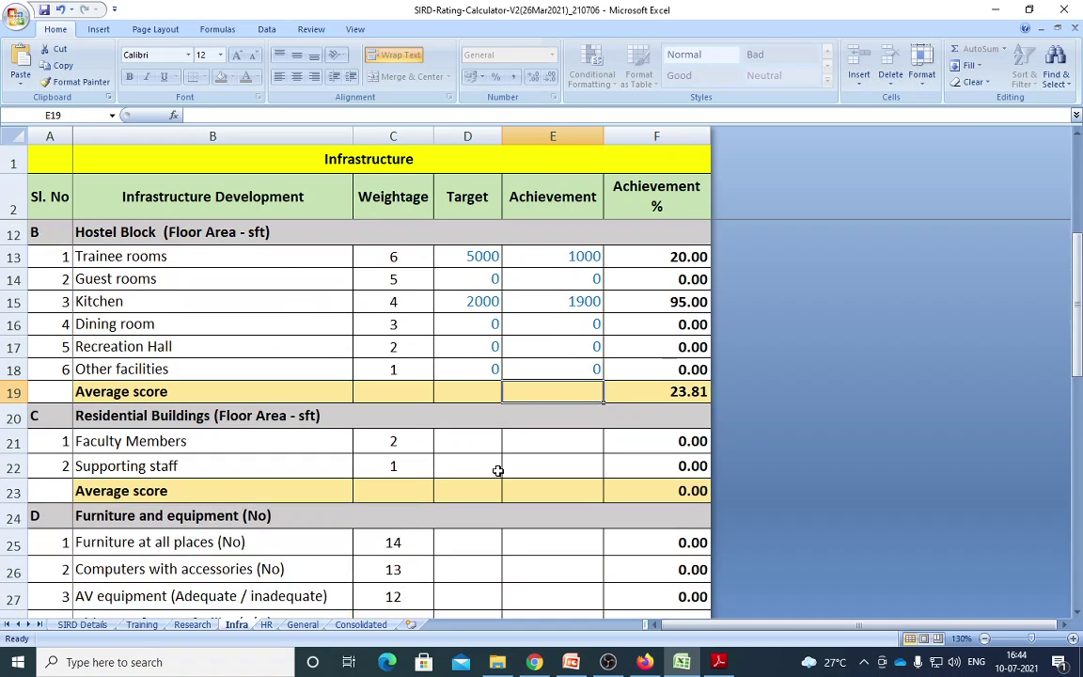
{"action": "scroll", "coordinate": [483, 508], "scroll_direction": "down", "scroll_amount": 1}
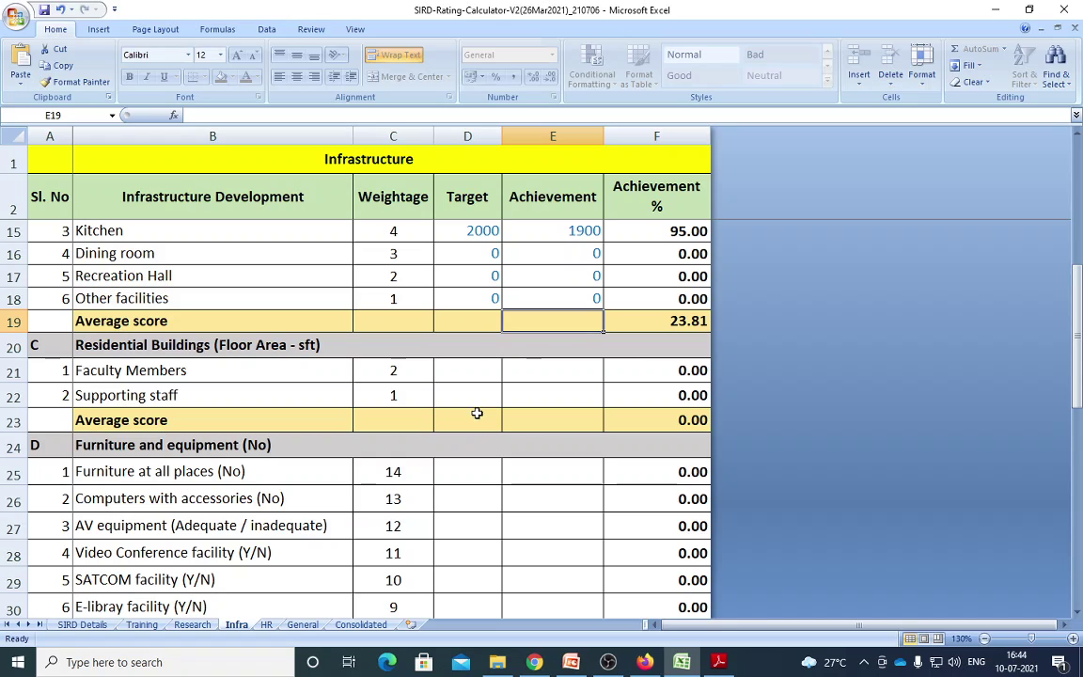
{"action": "left_click", "coordinate": [475, 368]}
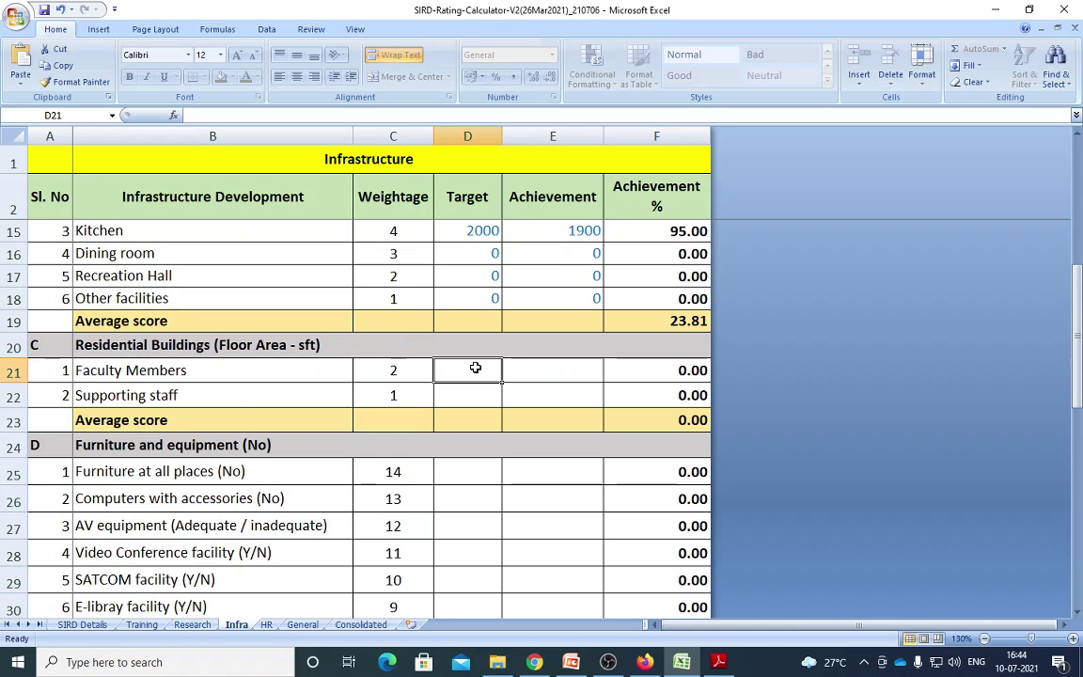
{"action": "type", "text": "0"}
{"action": "key", "text": "Tab"}
{"action": "type", "text": "0"}
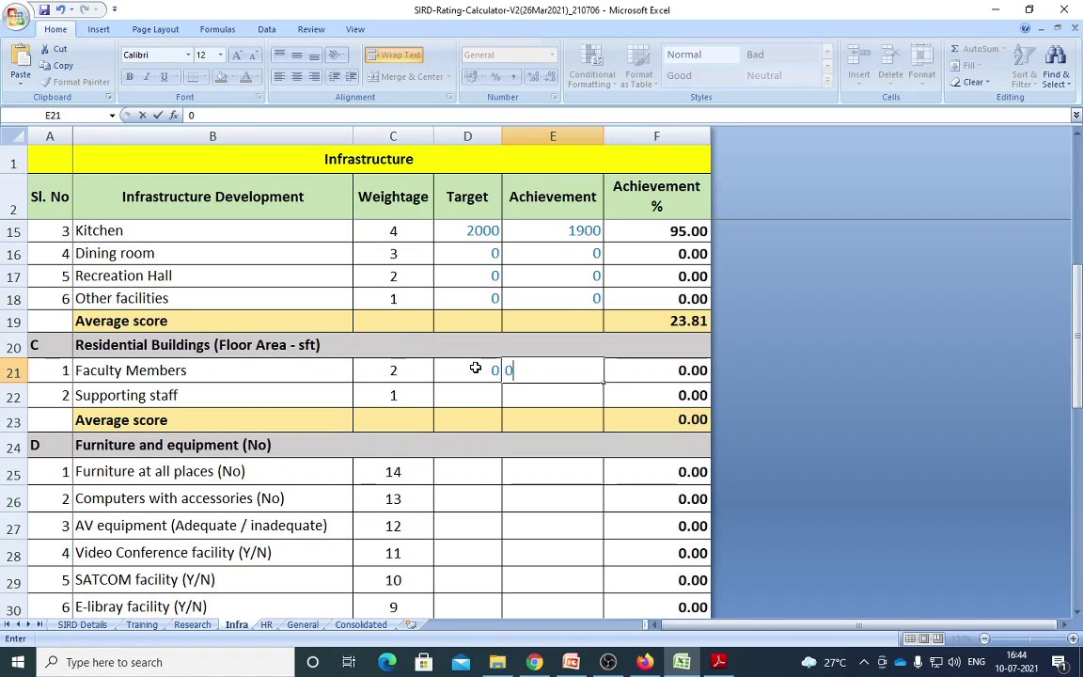
{"action": "key", "text": "Return"}
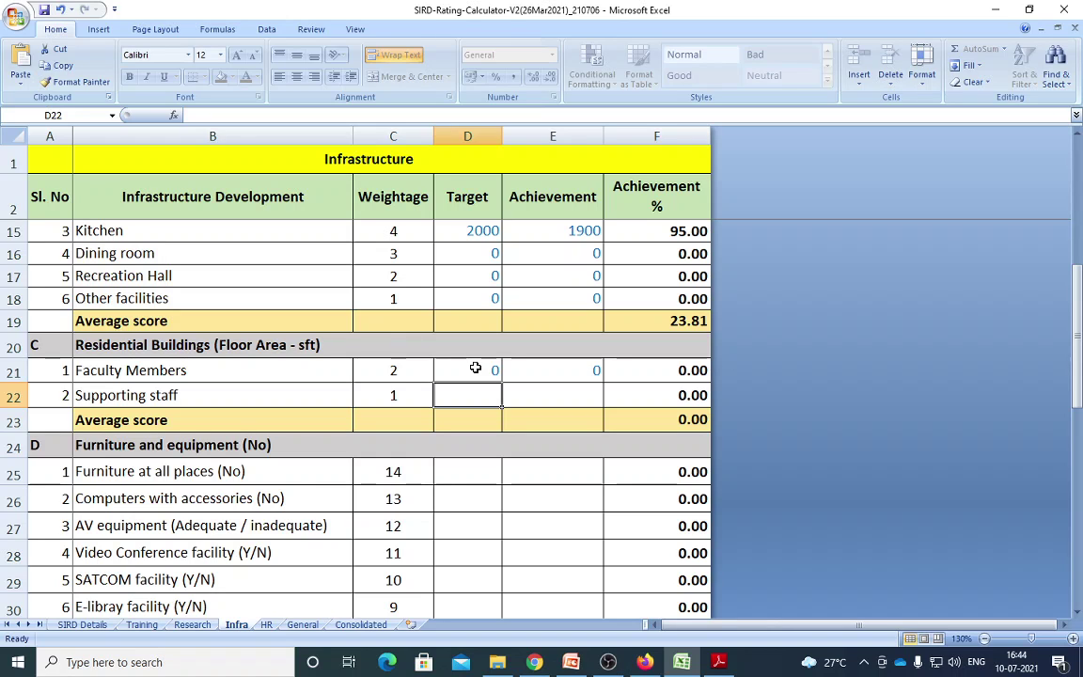
Enter target 10000 and achievement 1000 for Supporting staff in the Residential Buildings section
{"action": "type", "text": "1000"}
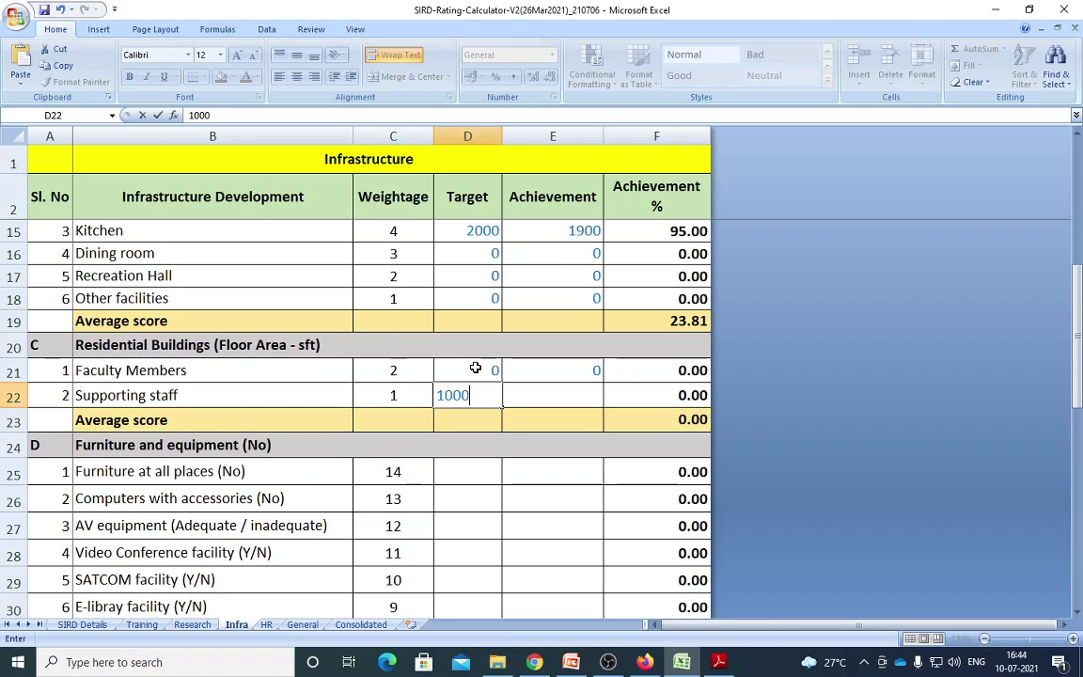
{"action": "type", "text": "0"}
{"action": "key", "text": "Tab"}
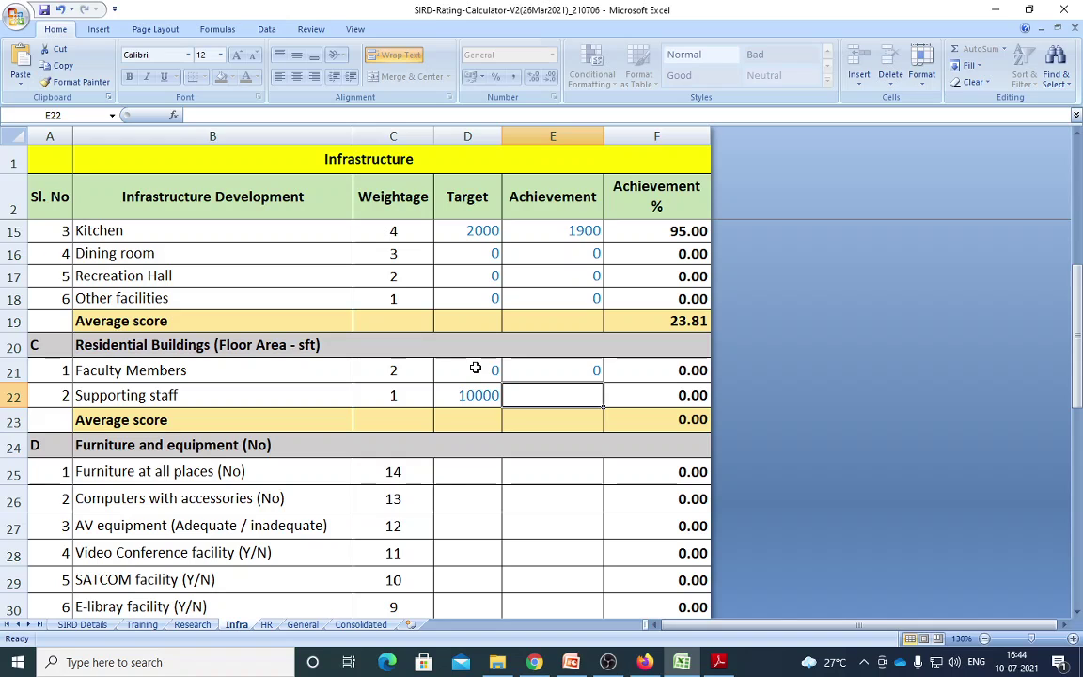
{"action": "type", "text": "1000"}
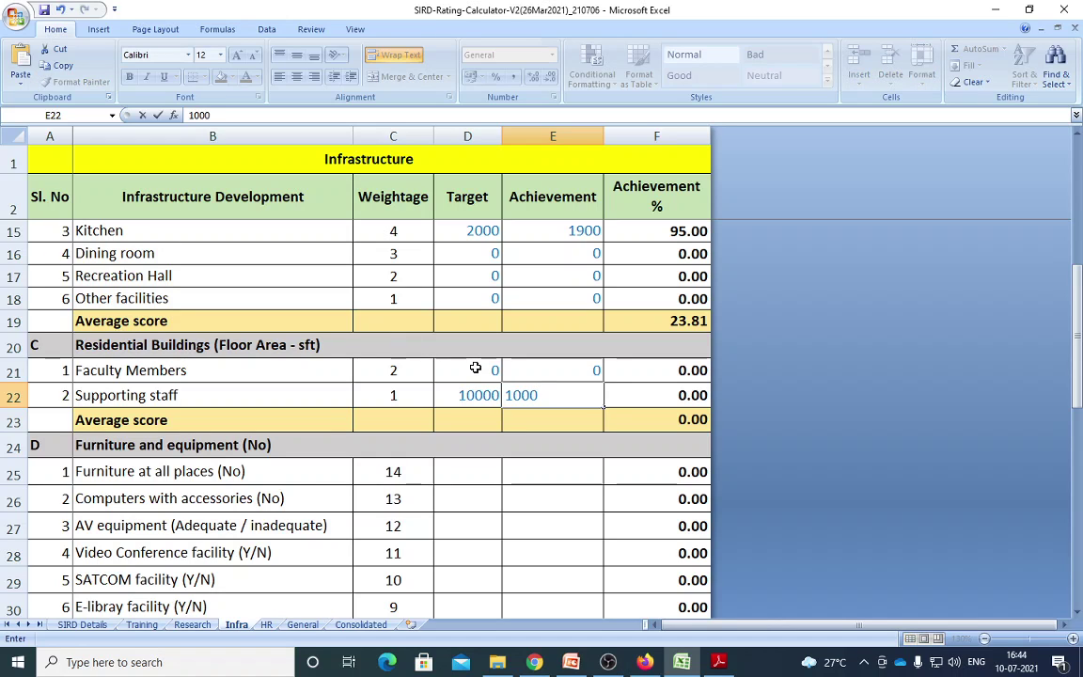
{"action": "key", "text": "Return"}
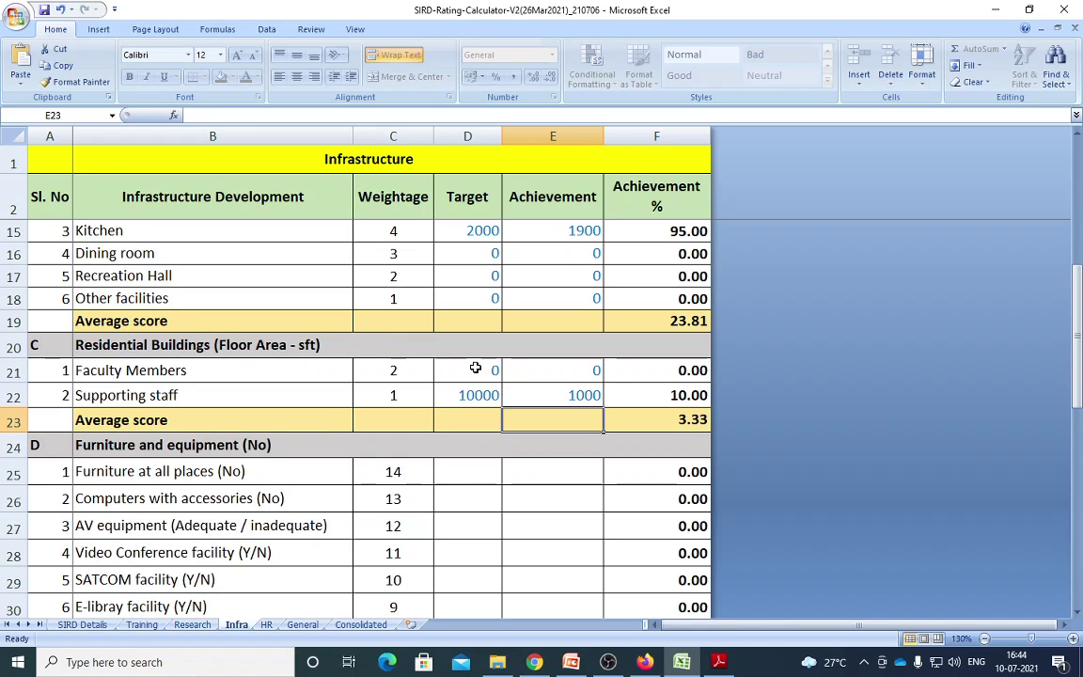
Enter target 30 and achievement 30 for Furniture at all places in the Furniture and equipment section
{"action": "scroll", "coordinate": [470, 395], "scroll_direction": "down", "scroll_amount": 2}
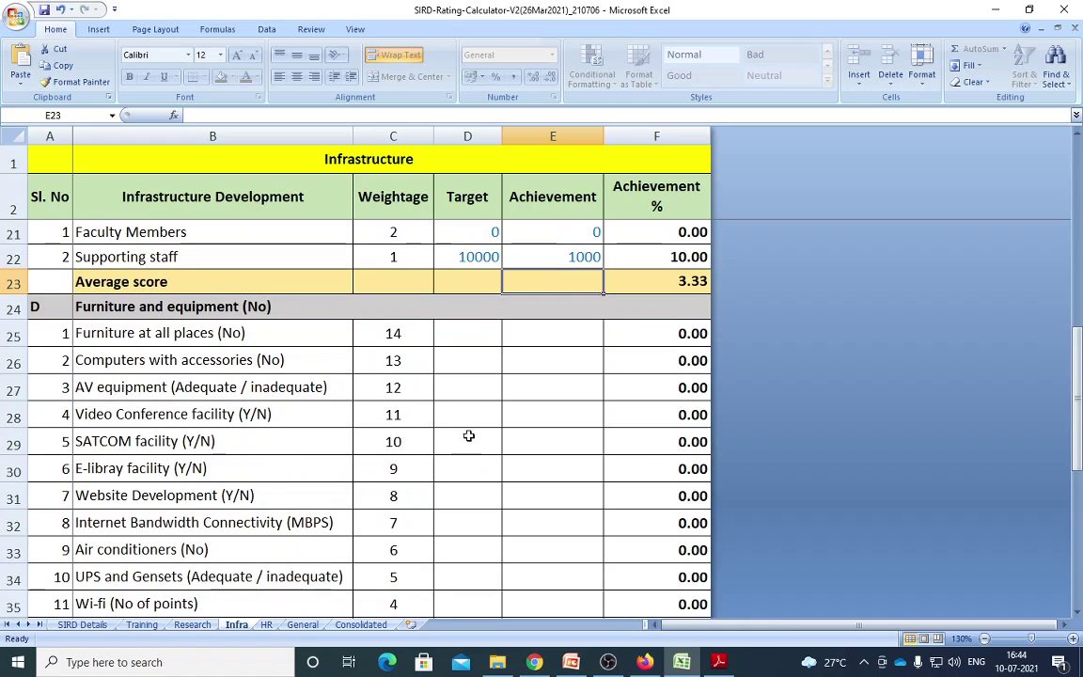
{"action": "left_click", "coordinate": [464, 337]}
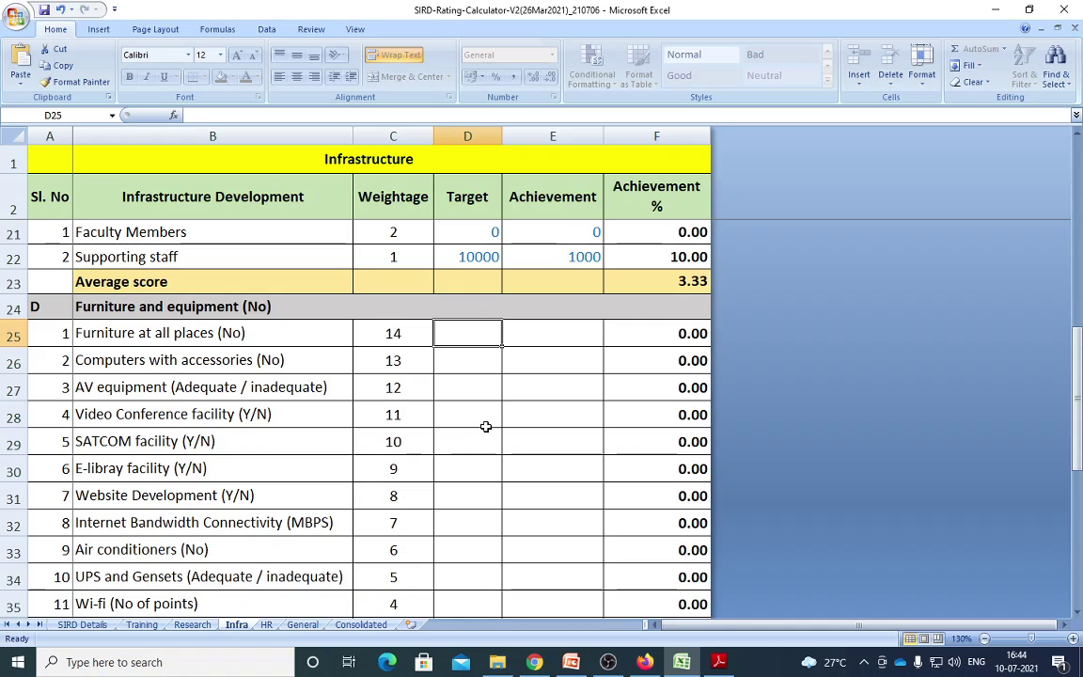
{"action": "type", "text": "30"}
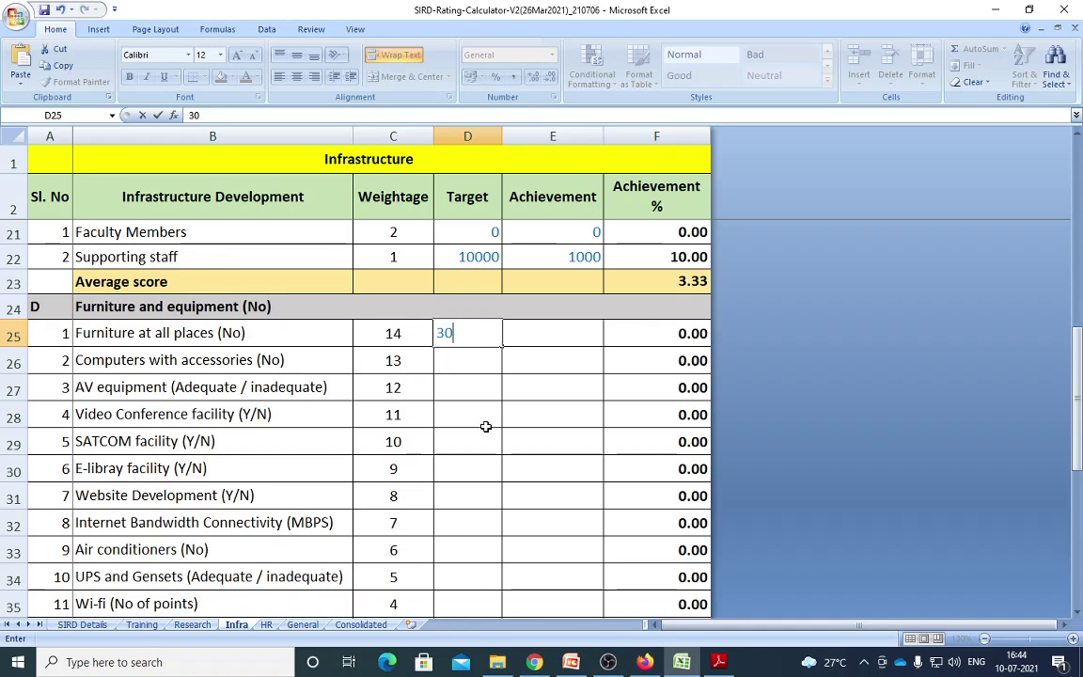
{"action": "key", "text": "Tab"}
{"action": "type", "text": "30"}
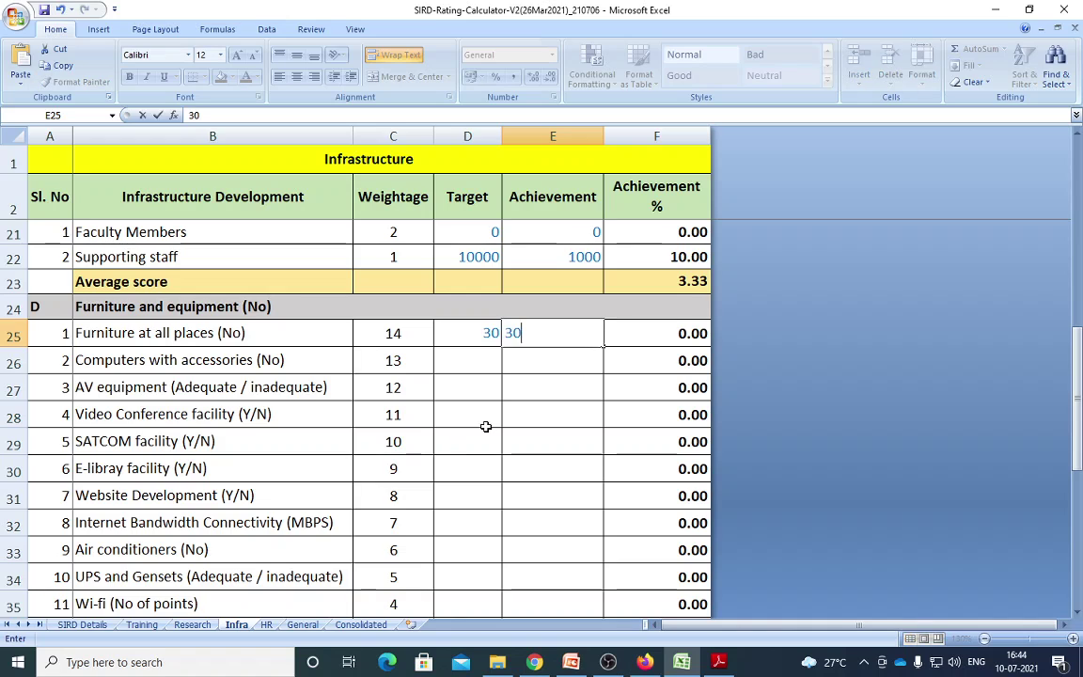
{"action": "key", "text": "Return"}
Enter target 30 and achievement 30 for Computers with accessories in the Furniture and equipment section
{"action": "key", "text": "Left"}
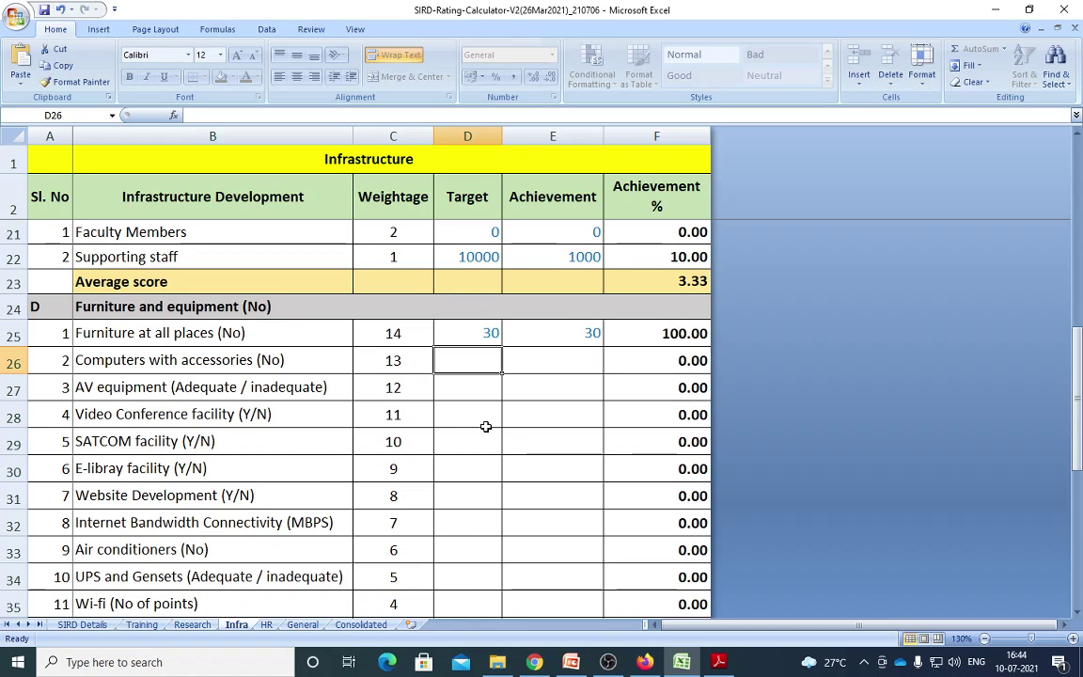
{"action": "type", "text": "30"}
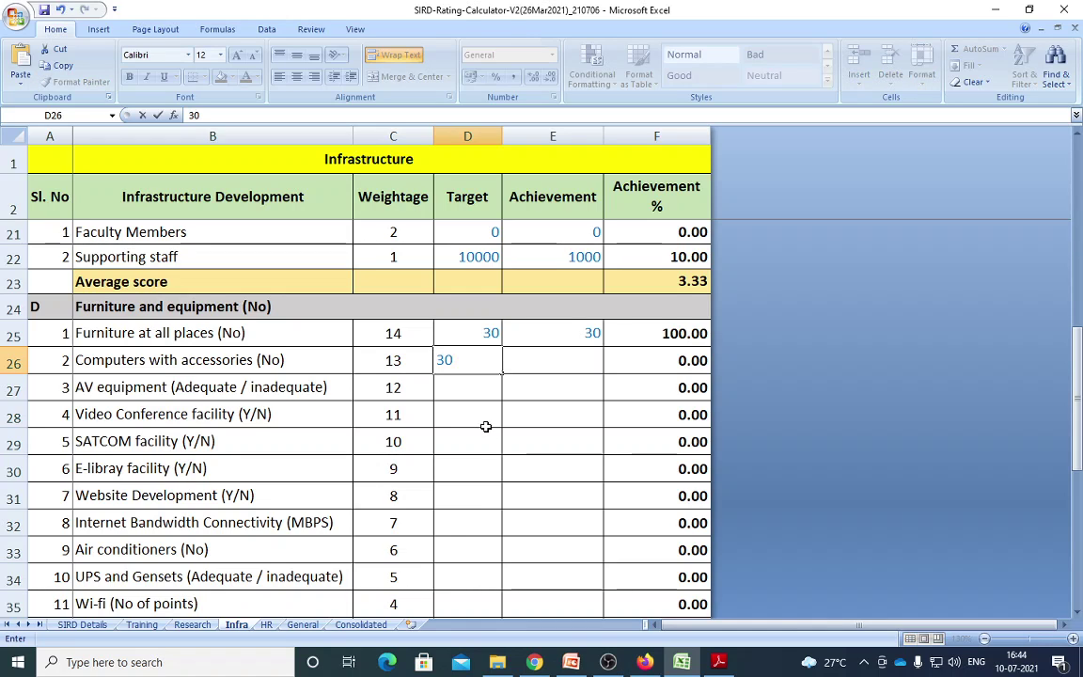
{"action": "key", "text": "Tab"}
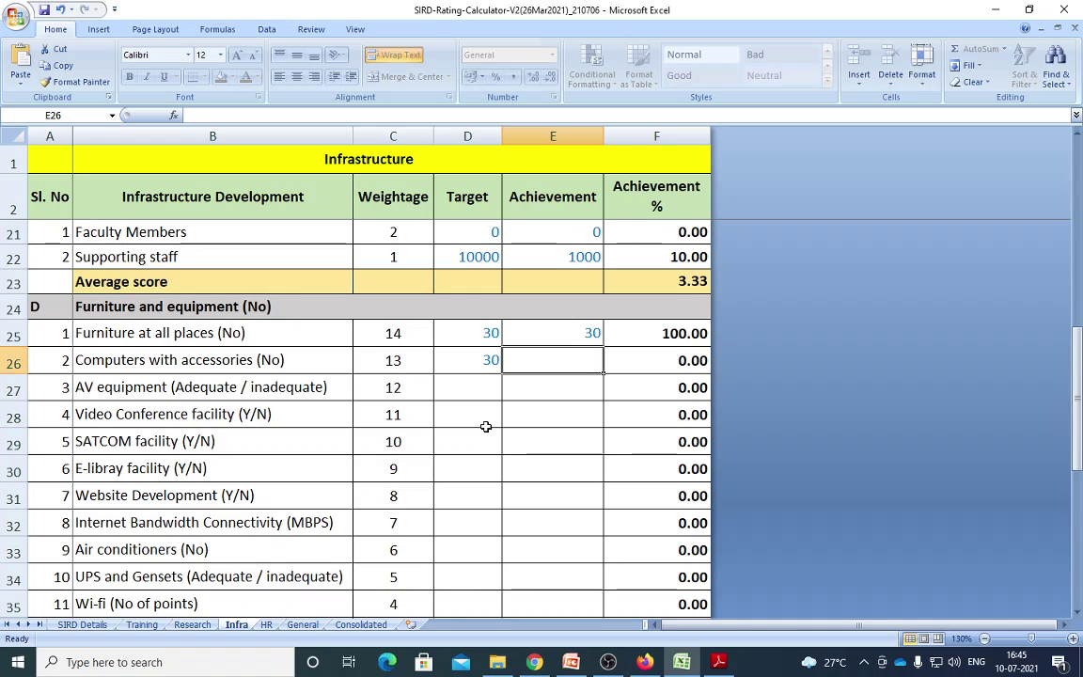
{"action": "type", "text": "30"}
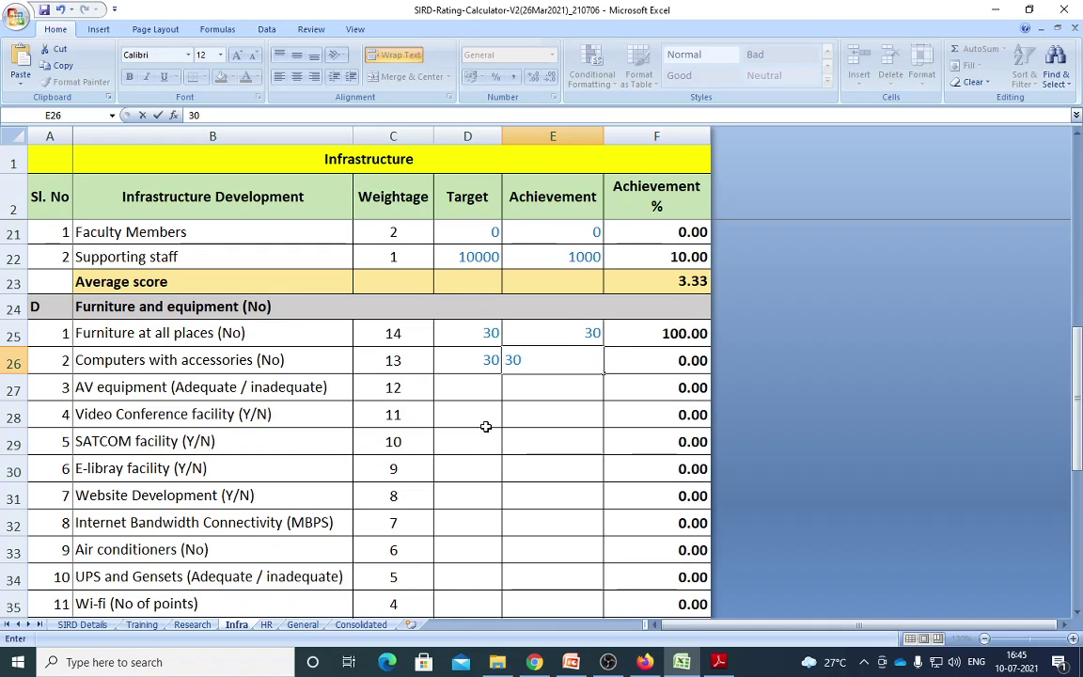
{"action": "key", "text": "Return"}
Enter target 2 and achievement 0 for AV equipment in the Furniture and equipment section
{"action": "key", "text": "Left"}
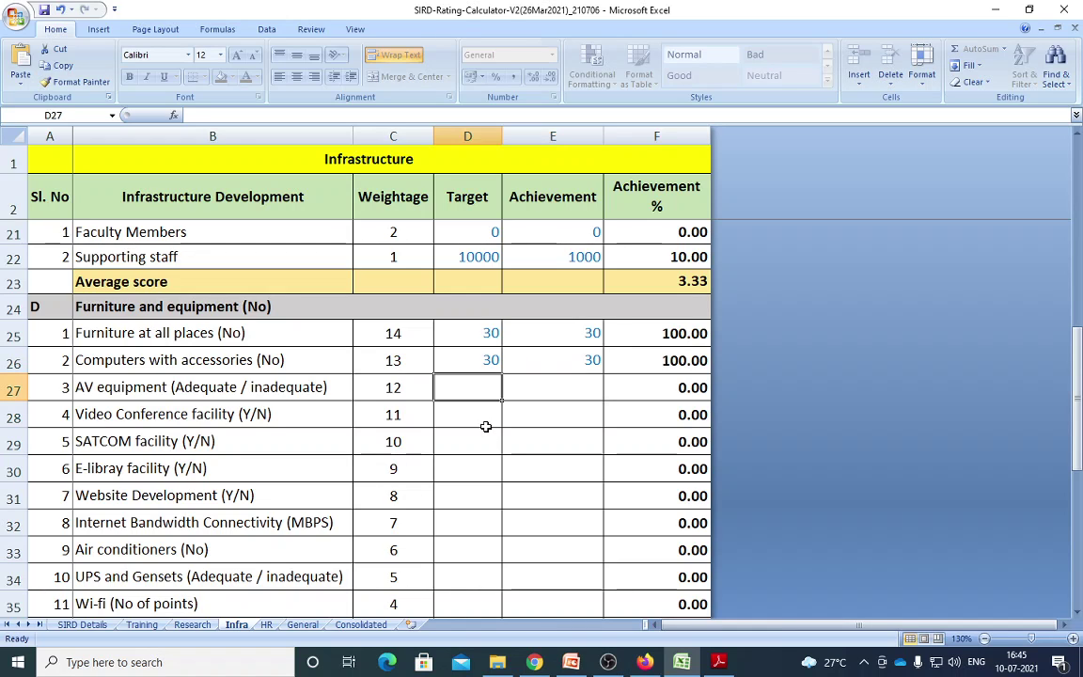
{"action": "type", "text": "2"}
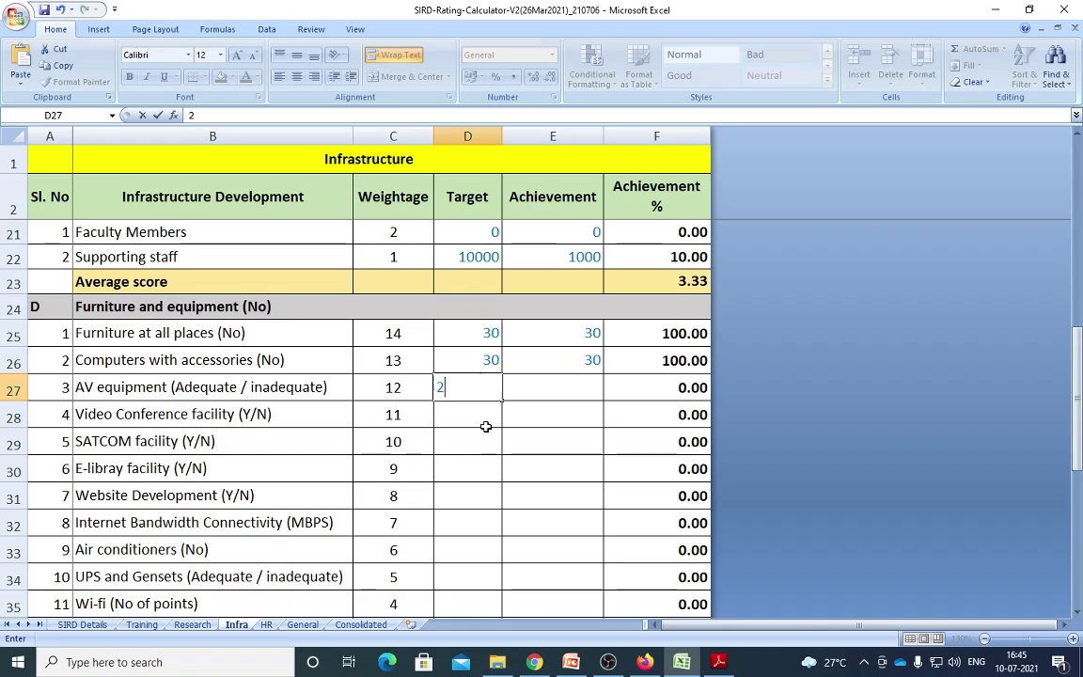
{"action": "key", "text": "Tab"}
{"action": "type", "text": "0"}
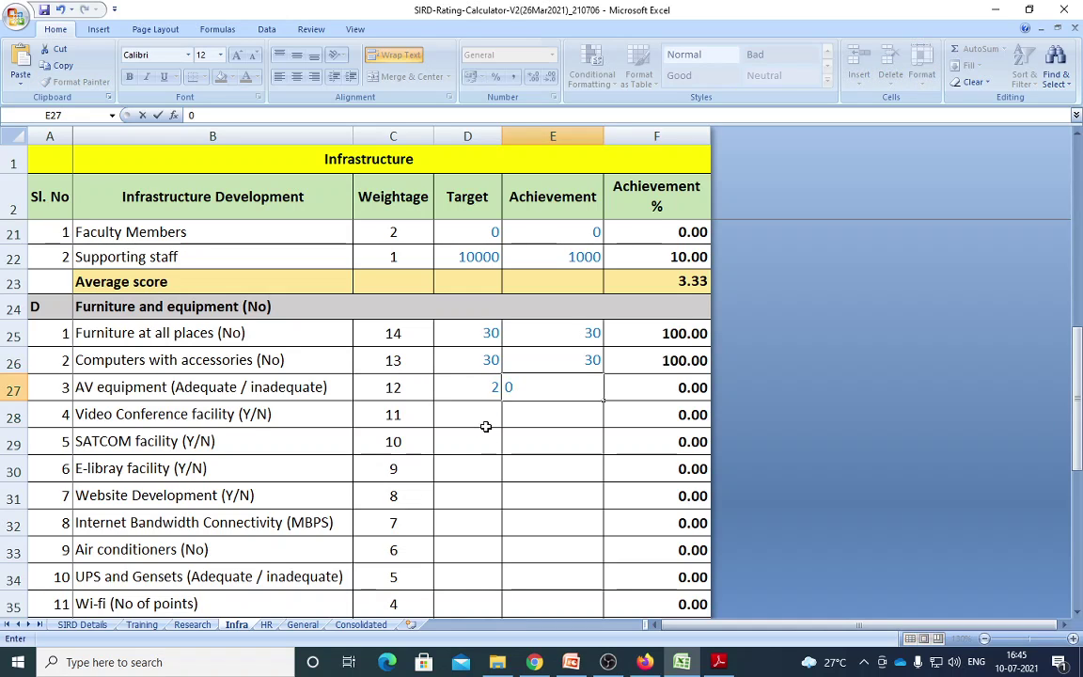
{"action": "key", "text": "Return"}
Enter target 1 and achievement 0 for Video Conference facility in the Furniture and equipment section
{"action": "key", "text": "Left"}
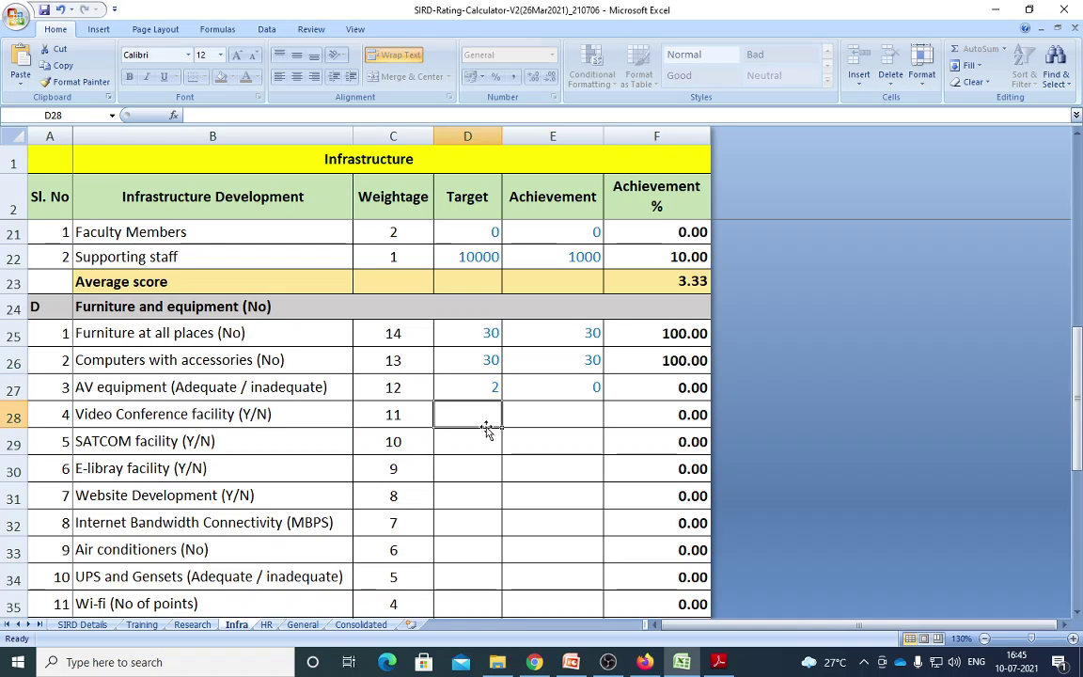
{"action": "type", "text": "1"}
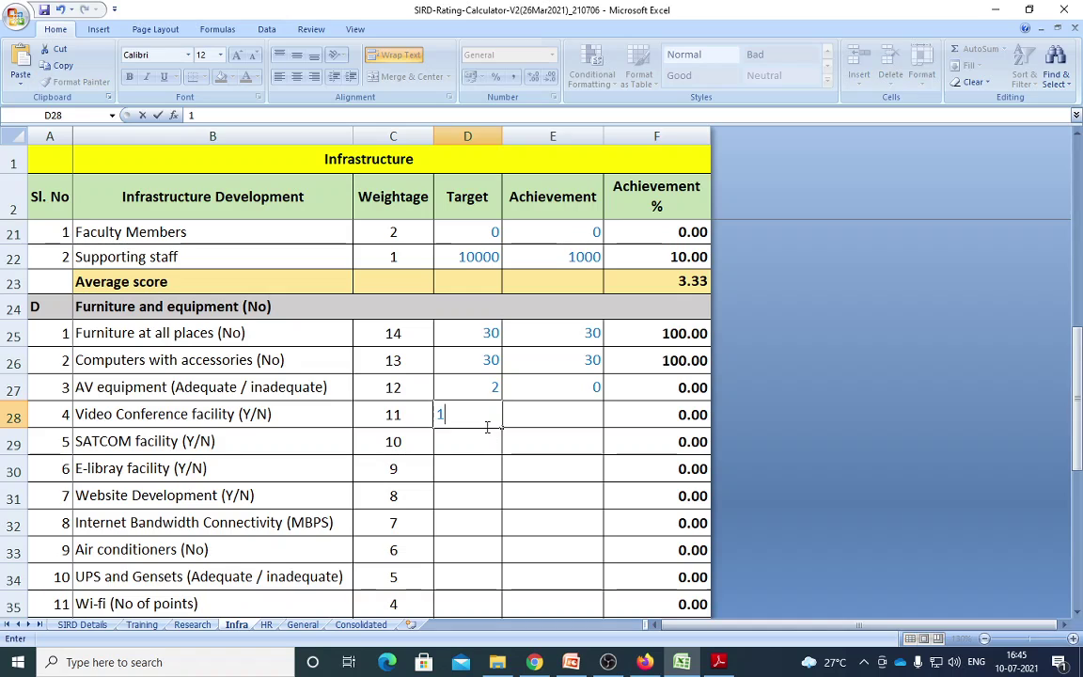
{"action": "key", "text": "Tab"}
{"action": "type", "text": "0"}
{"action": "key", "text": "Return"}
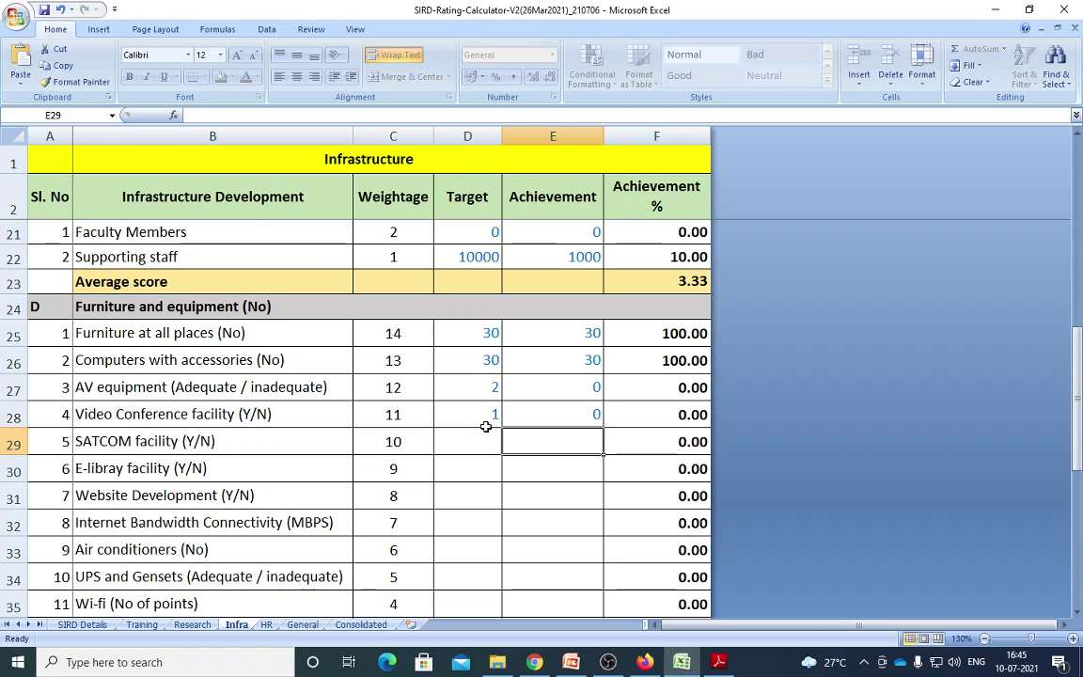
Enter target 0 and achievement 0 for SATCOM facility in the Furniture and equipment section
{"action": "left_click", "coordinate": [488, 431]}
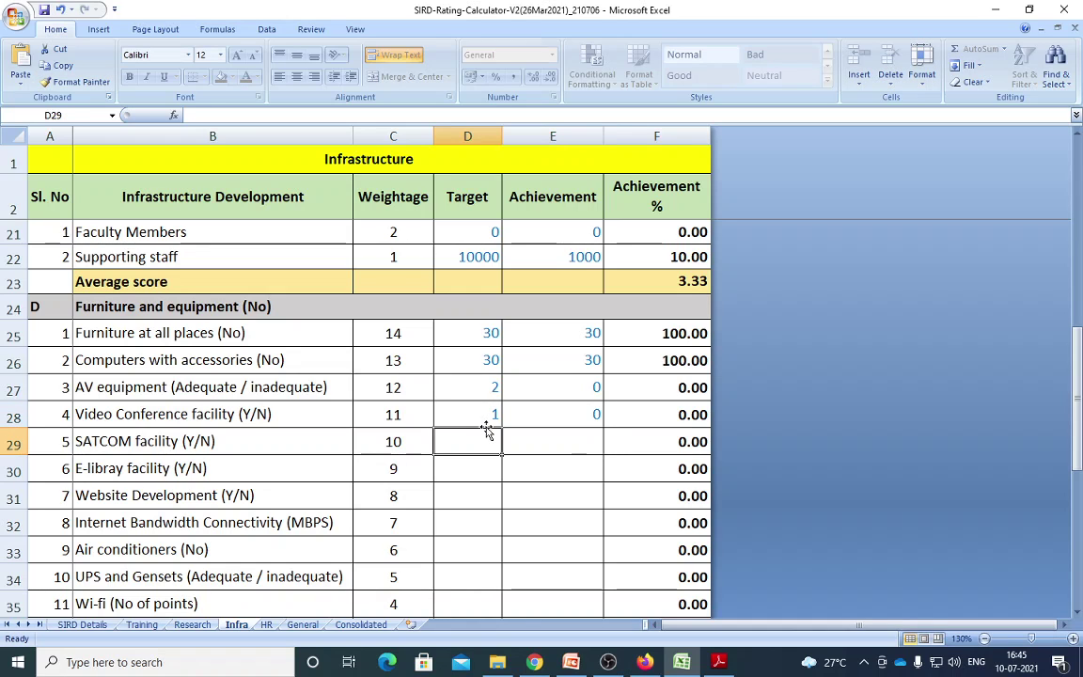
{"action": "type", "text": "0"}
{"action": "key", "text": "Tab"}
{"action": "type", "text": "0"}
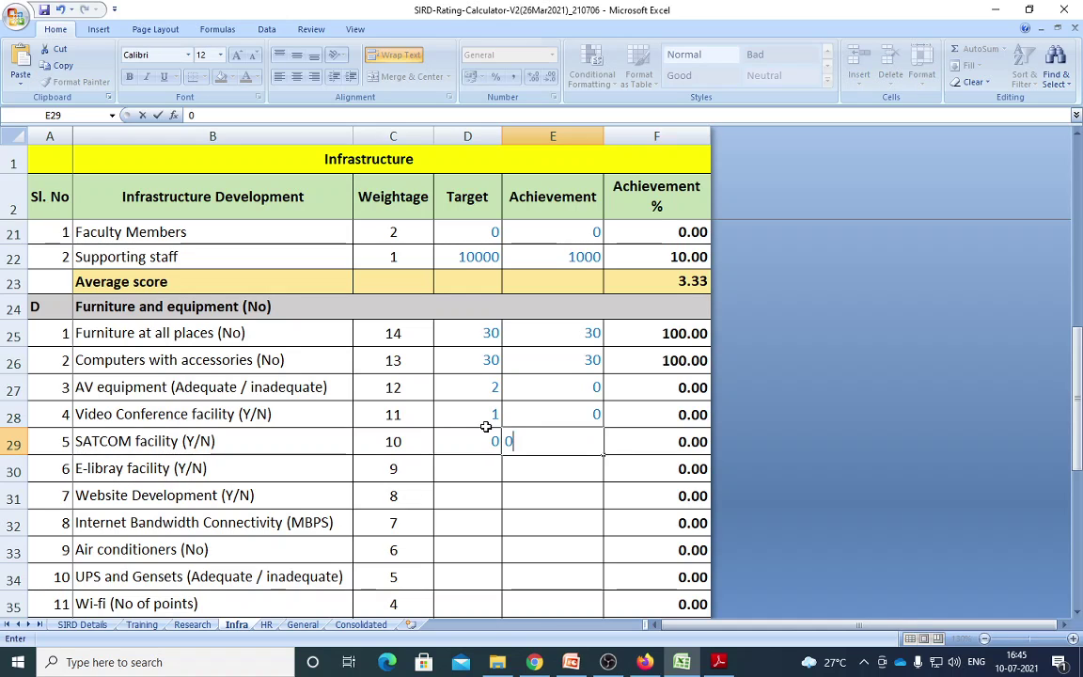
{"action": "key", "text": "Up"}
{"action": "key", "text": "Left"}
{"action": "key", "text": "Down"}
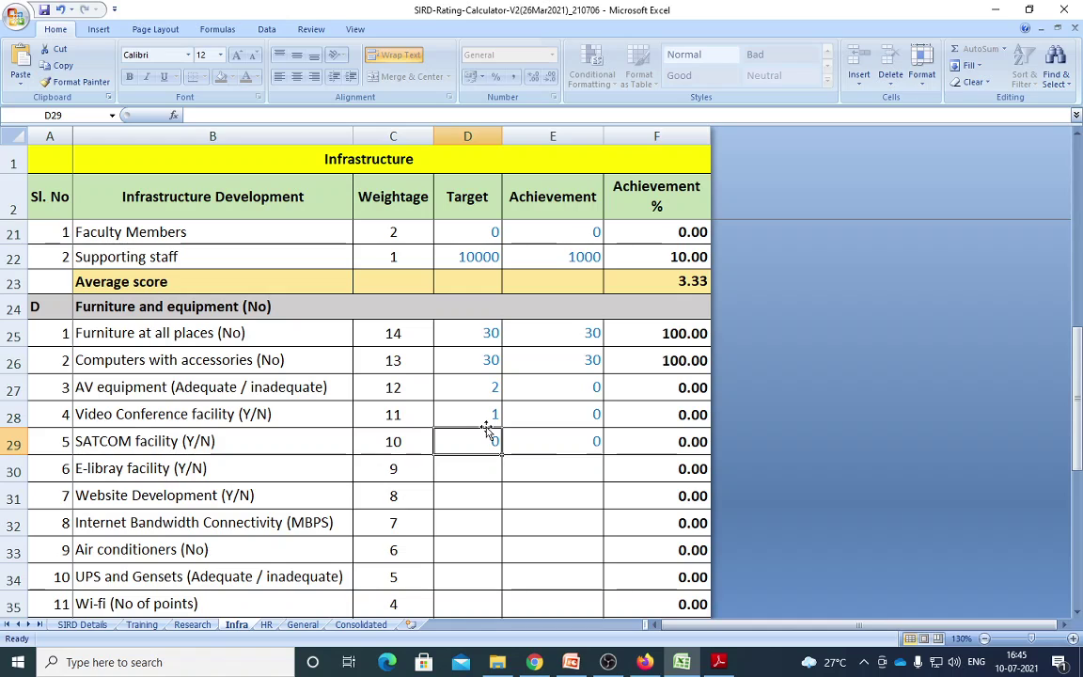
Enter target 1 and achievement 1 for the E-library facility in the Furniture and equipment section
{"action": "key", "text": "Down"}
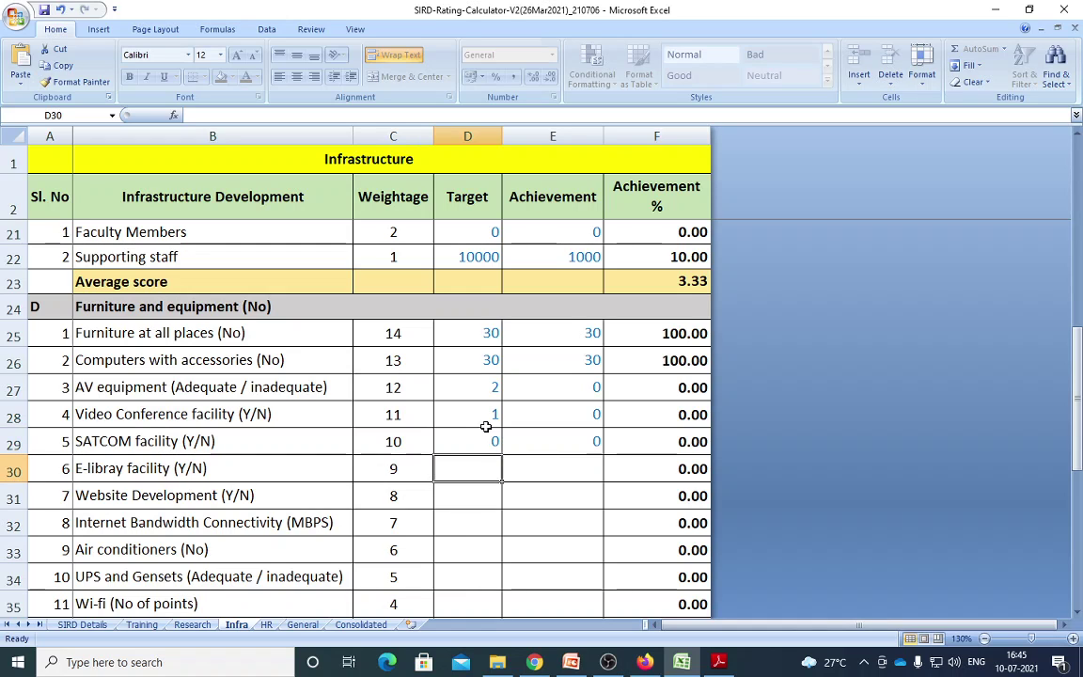
{"action": "type", "text": "1"}
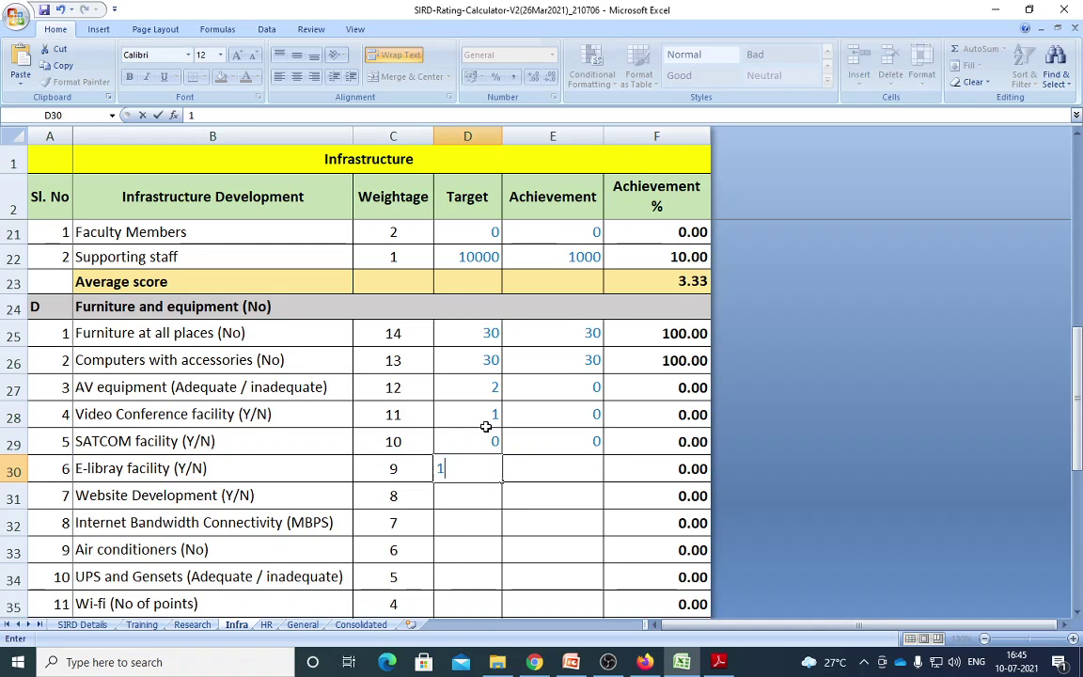
{"action": "key", "text": "Tab"}
{"action": "type", "text": "1"}
{"action": "key", "text": "Tab"}
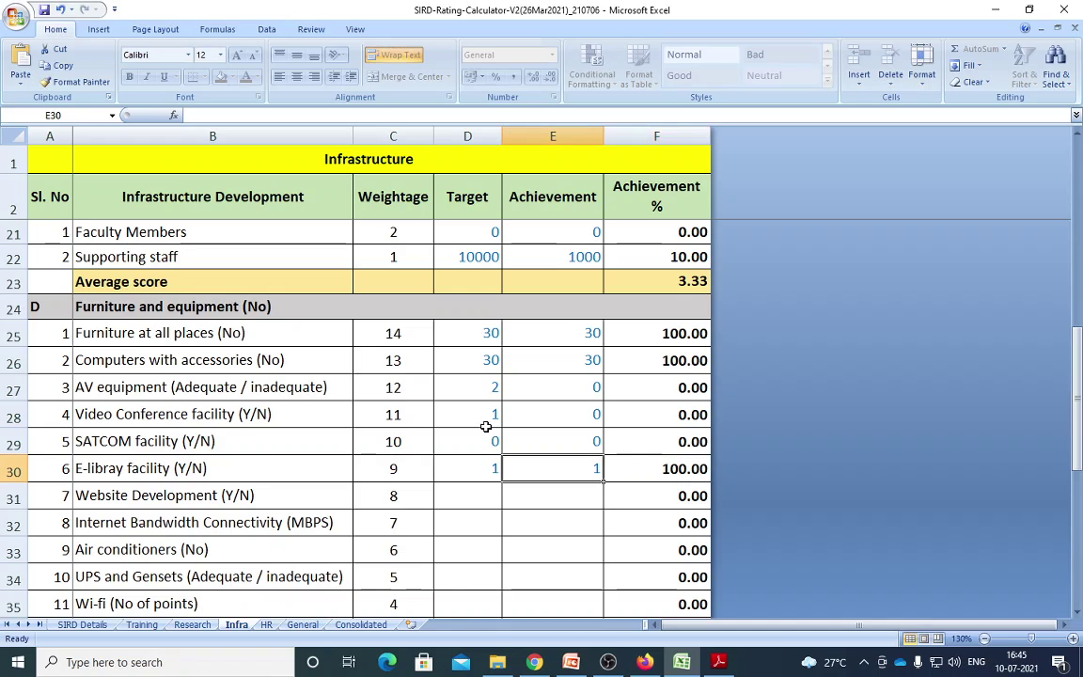
Enter target 1 and achievement 1 for Website Development in the Furniture and equipment section
{"action": "key", "text": "Return"}
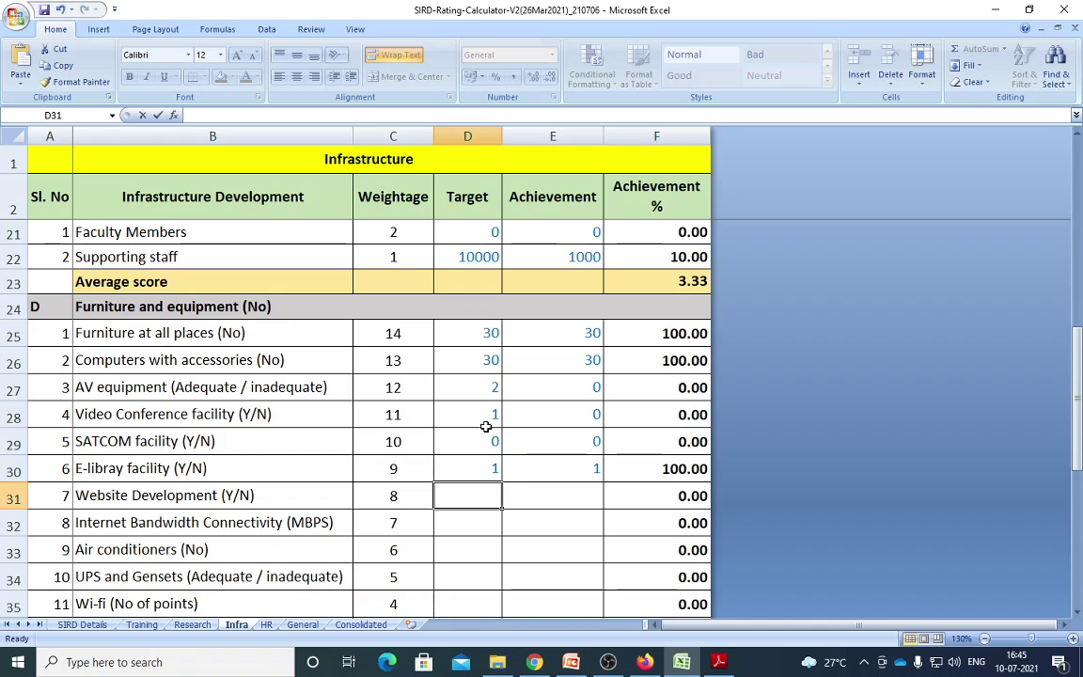
{"action": "type", "text": "1"}
{"action": "key", "text": "Tab"}
{"action": "type", "text": "1"}
{"action": "key", "text": "Tab"}
Enter target 100 and achievement 50 for Internet Bandwidth Connectivity in the Furniture and equipment section
{"action": "key", "text": "Down"}
{"action": "key", "text": "Left"}
{"action": "key", "text": "Left"}
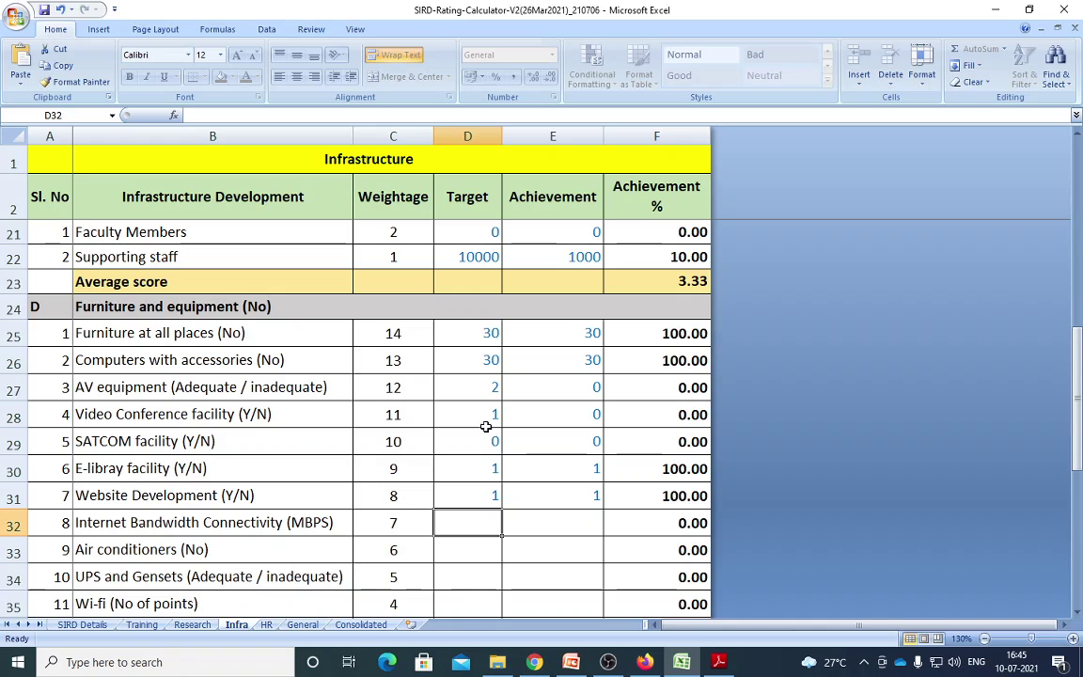
{"action": "type", "text": "100"}
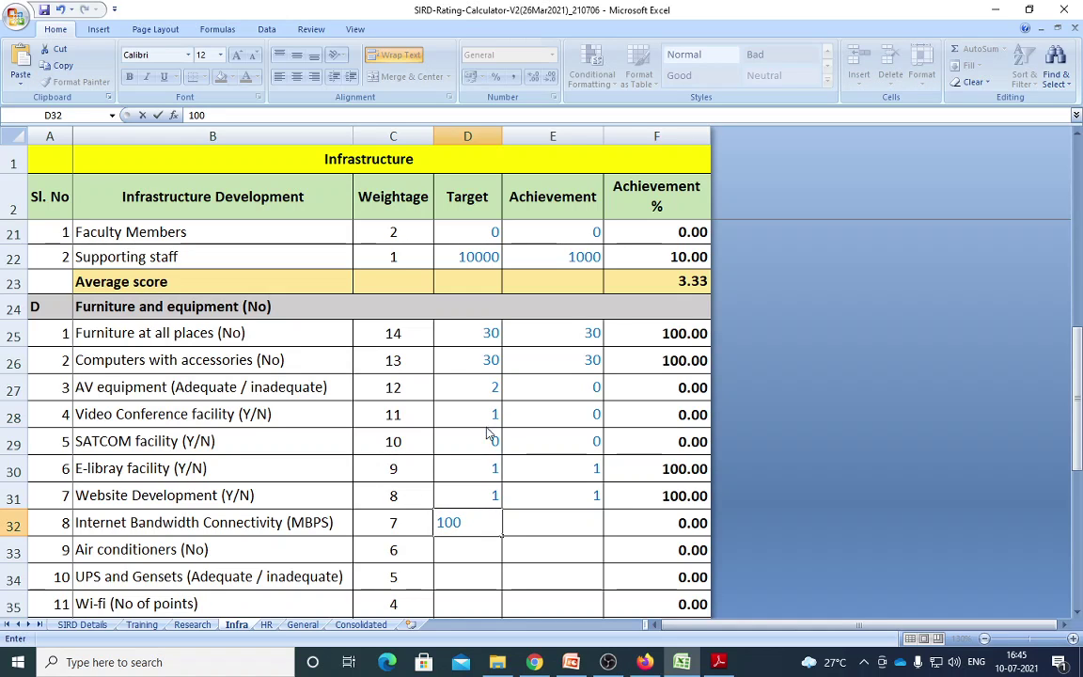
{"action": "key", "text": "Right"}
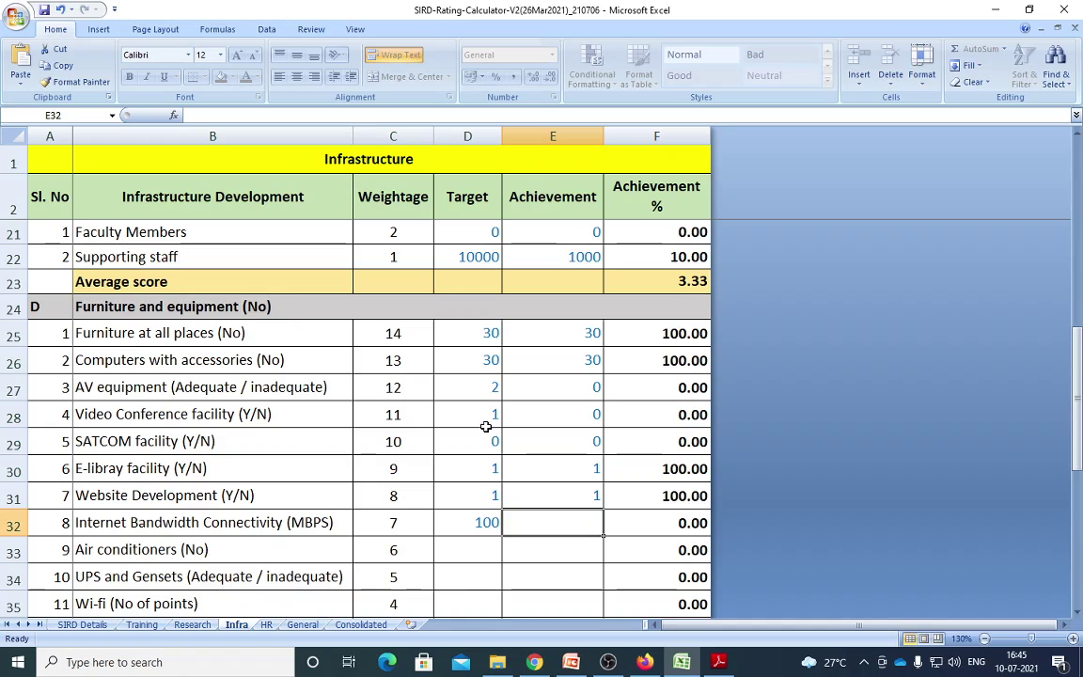
{"action": "type", "text": "50"}
{"action": "key", "text": "Return"}
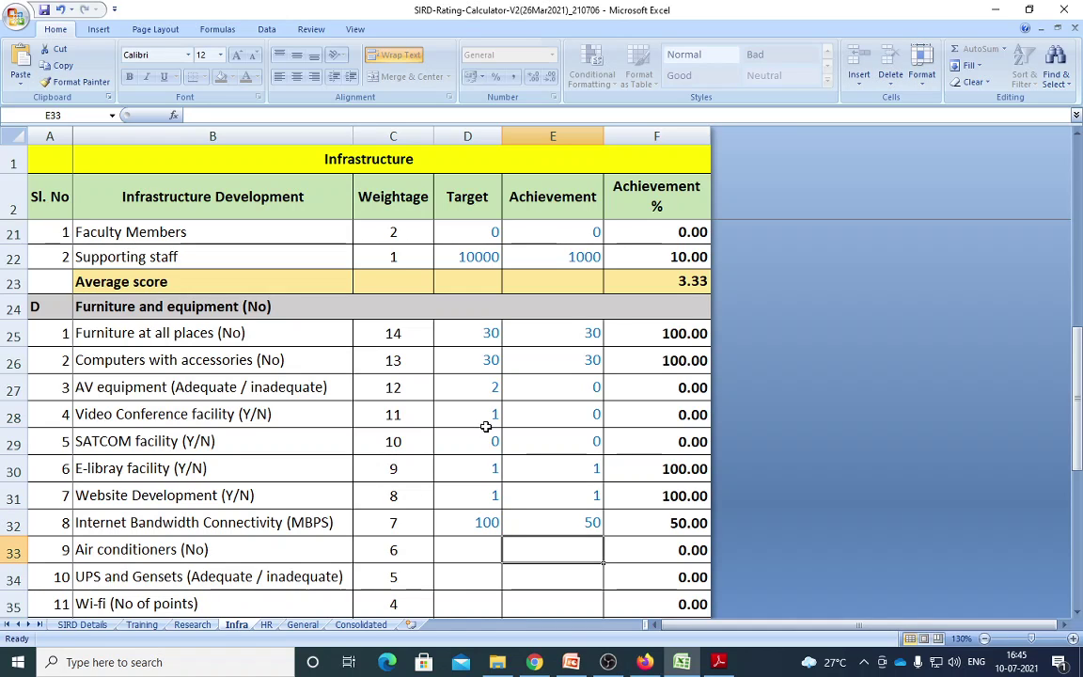
Enter target 20 and achievement 10 for Air conditioners in the Furniture and equipment section
{"action": "key", "text": "Left"}
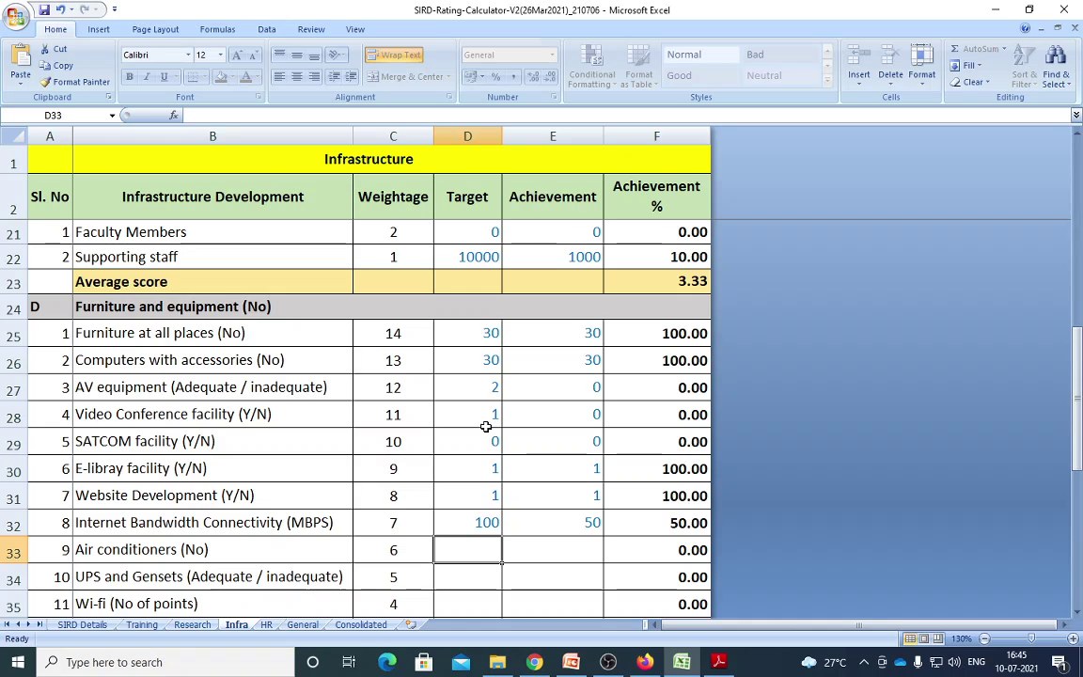
{"action": "type", "text": "20"}
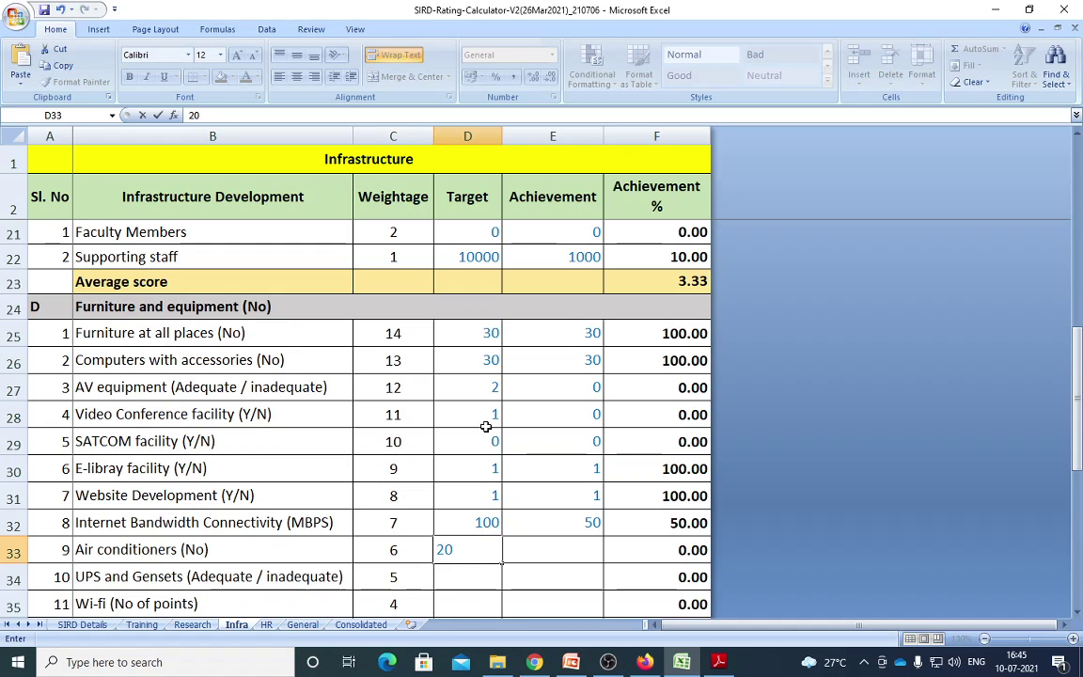
{"action": "key", "text": "Right"}
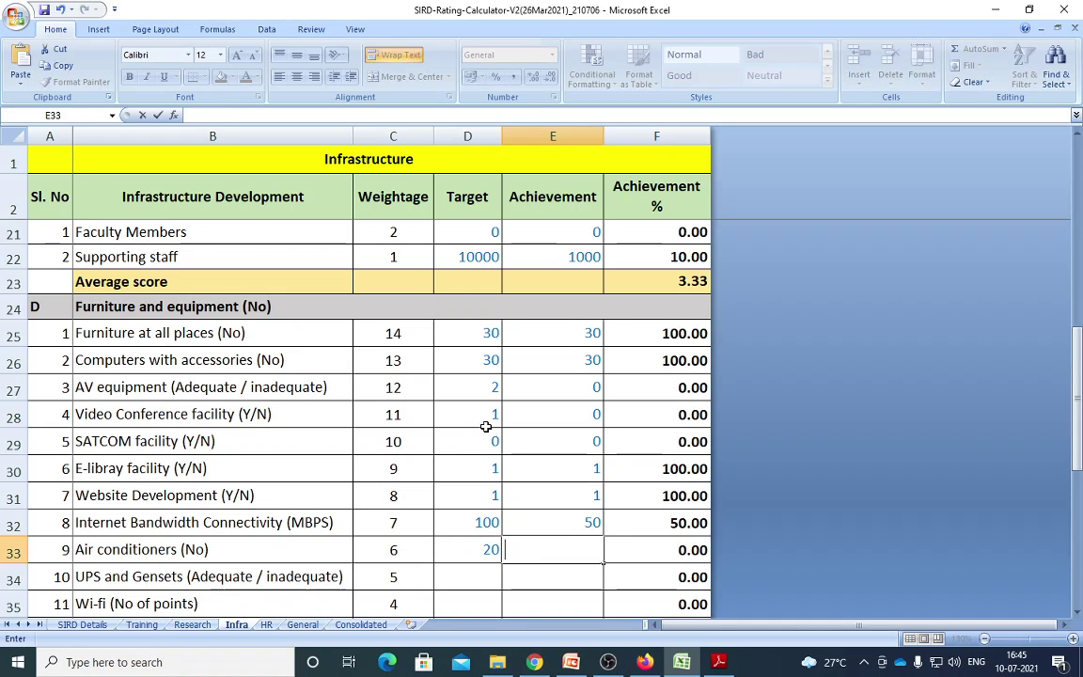
{"action": "type", "text": "10"}
{"action": "key", "text": "Return"}
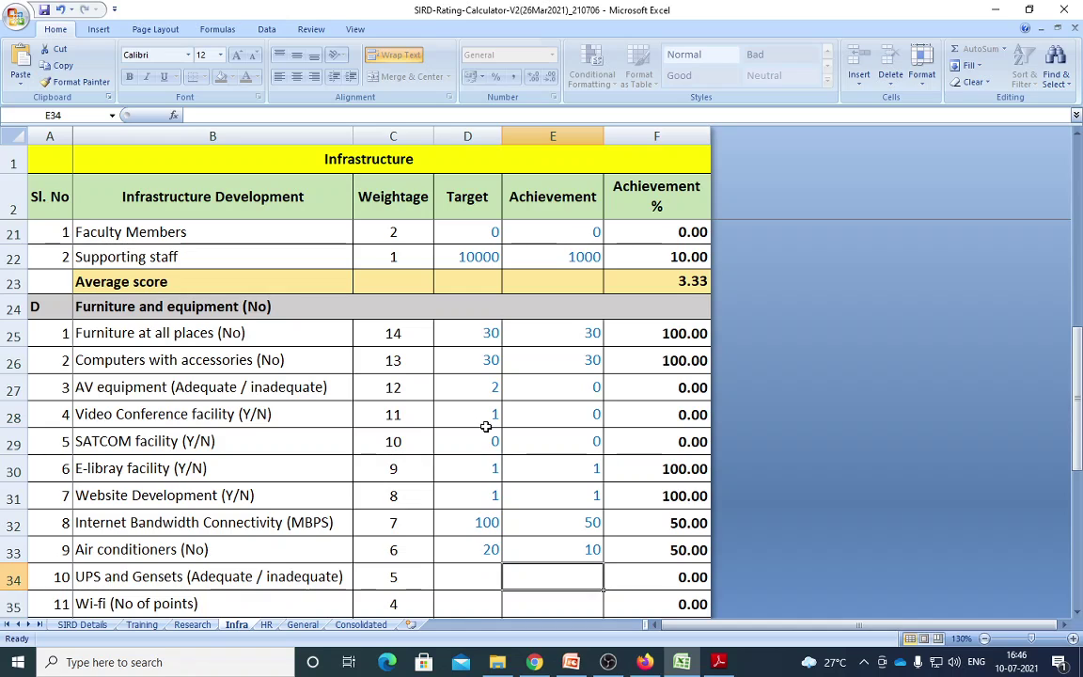
Enter target 20 and achievement 20 for UPS and Gensets in the Furniture and equipment section
{"action": "key", "text": "Left"}
{"action": "type", "text": "20"}
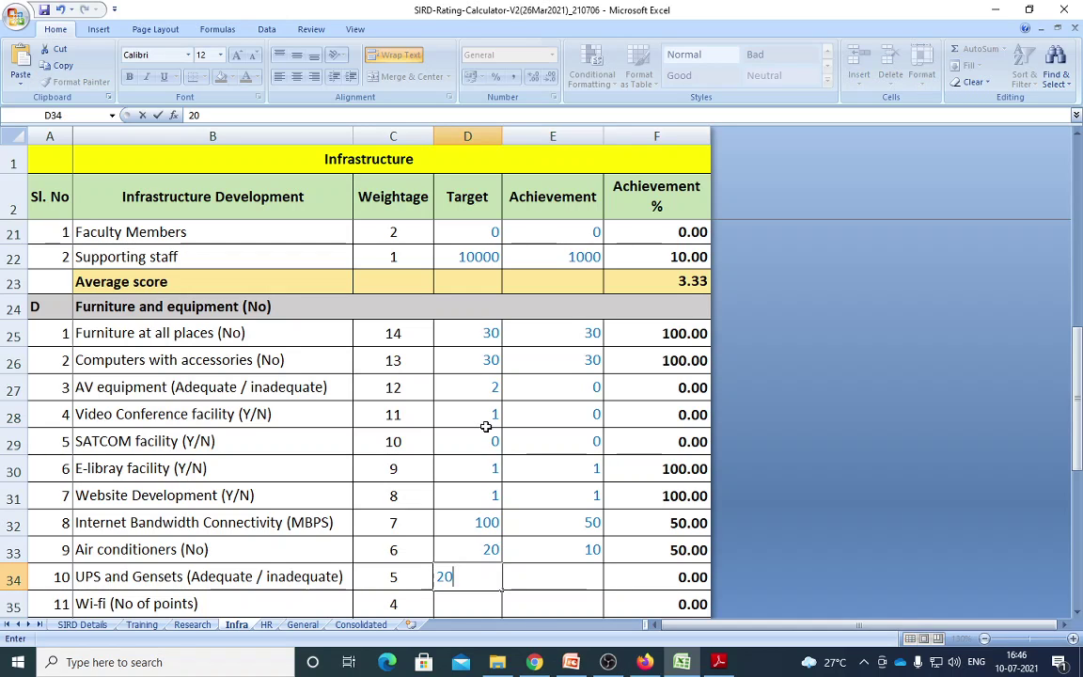
{"action": "key", "text": "Right"}
{"action": "type", "text": "20"}
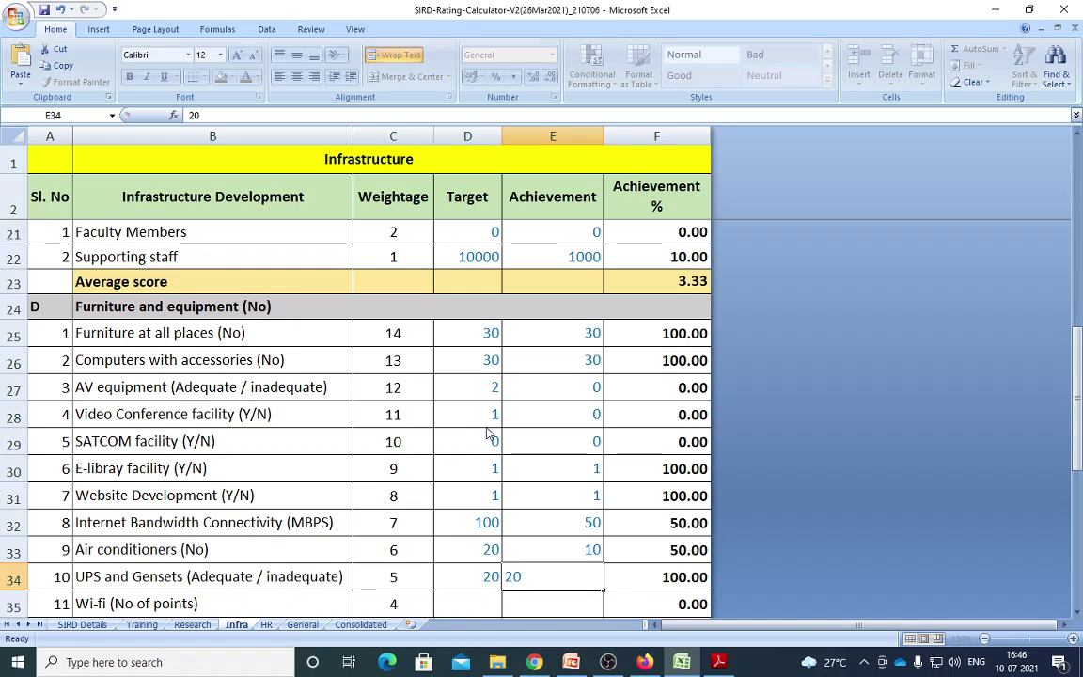
{"action": "key", "text": "Return"}
Enter target 30 and achievement 20 for Wi-fi points in the Furniture and equipment section
{"action": "scroll", "coordinate": [485, 427], "scroll_direction": "down", "scroll_amount": 2}
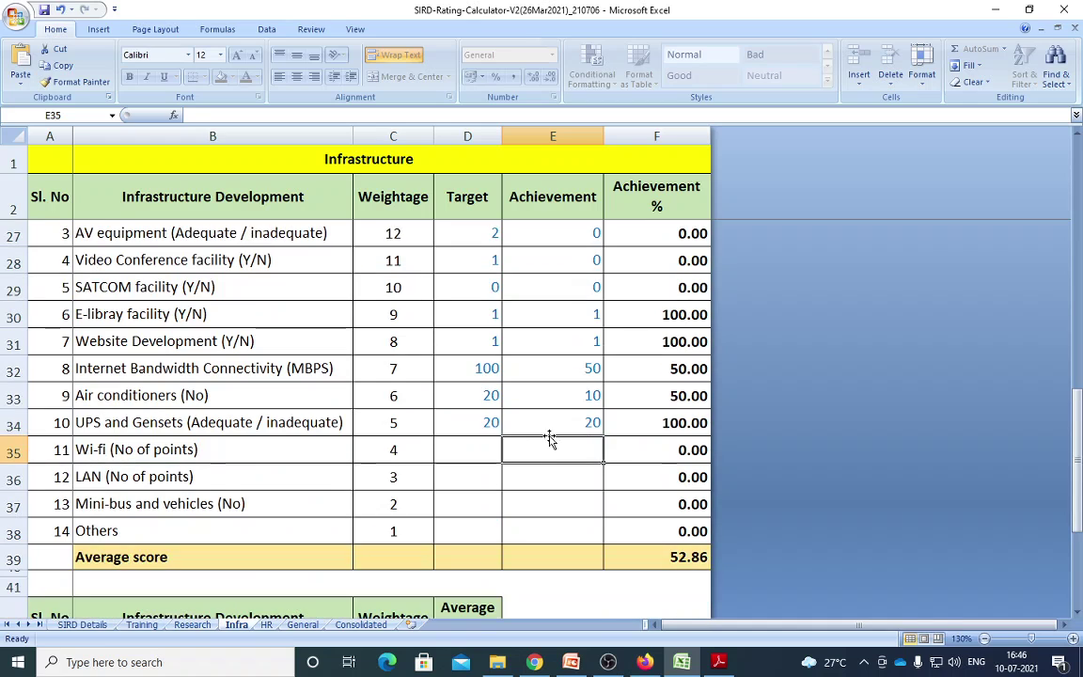
{"action": "left_click", "coordinate": [494, 452]}
{"action": "type", "text": "30"}
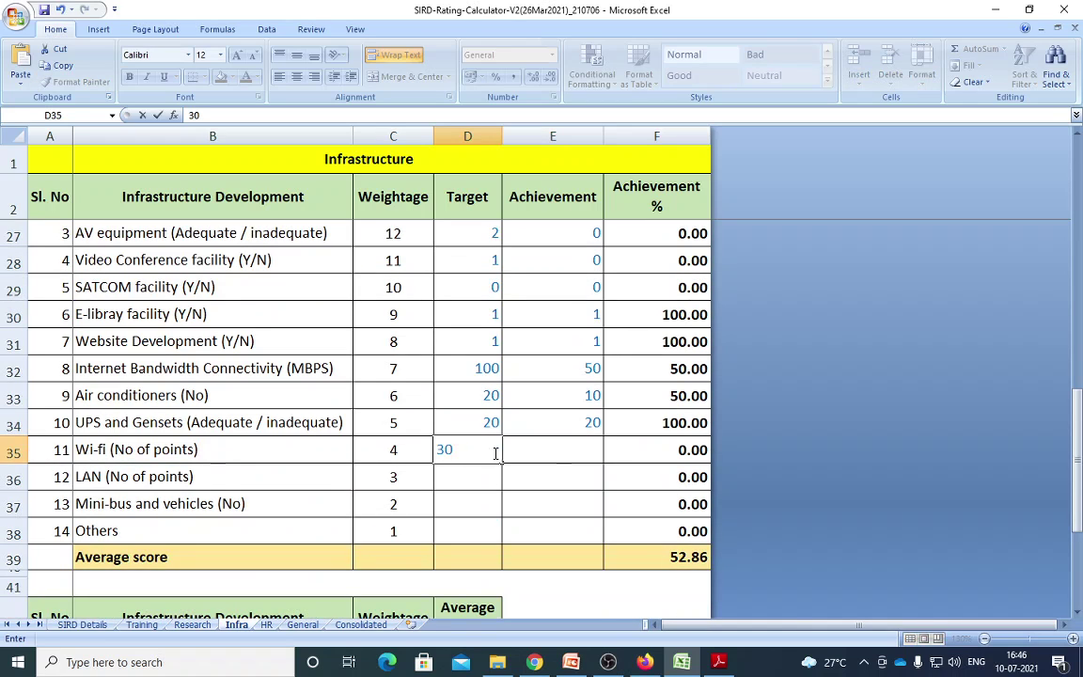
{"action": "key", "text": "Right"}
{"action": "type", "text": "2"}
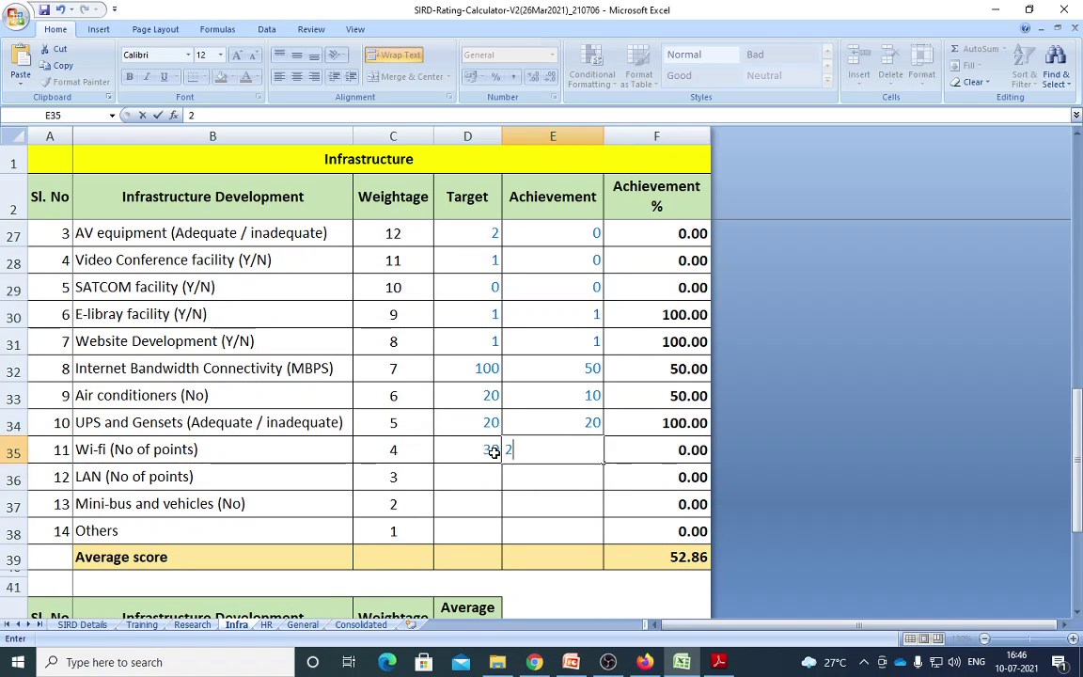
{"action": "type", "text": "0"}
{"action": "key", "text": "Return"}
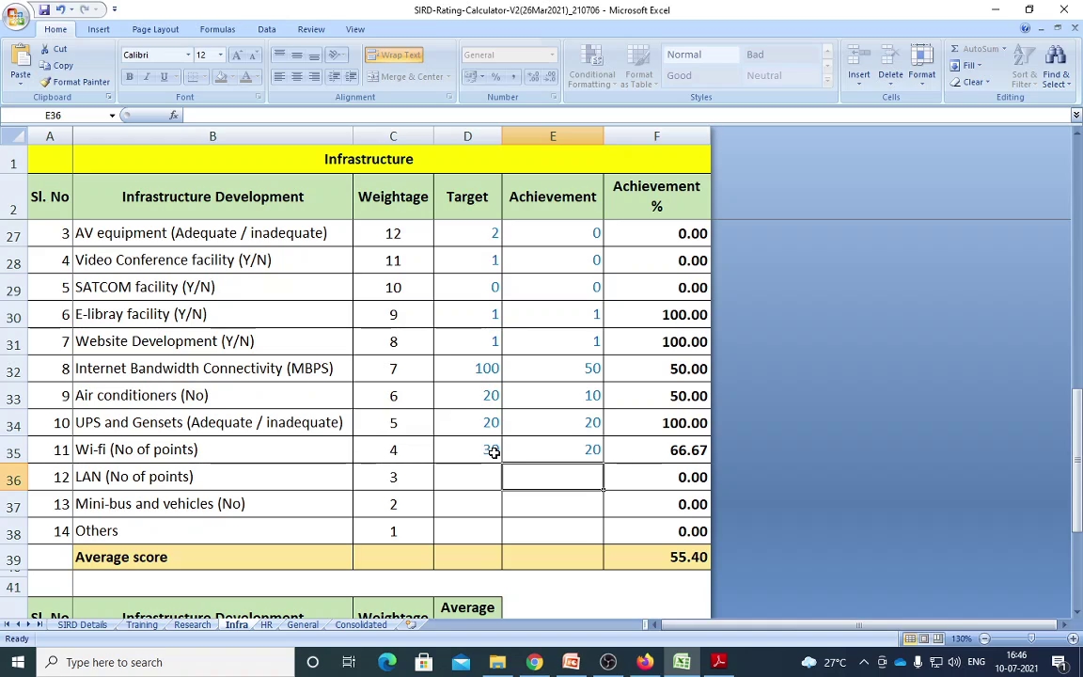
Enter target 10 and achievement 5 for LAN points in the Furniture and equipment section
{"action": "key", "text": "Left"}
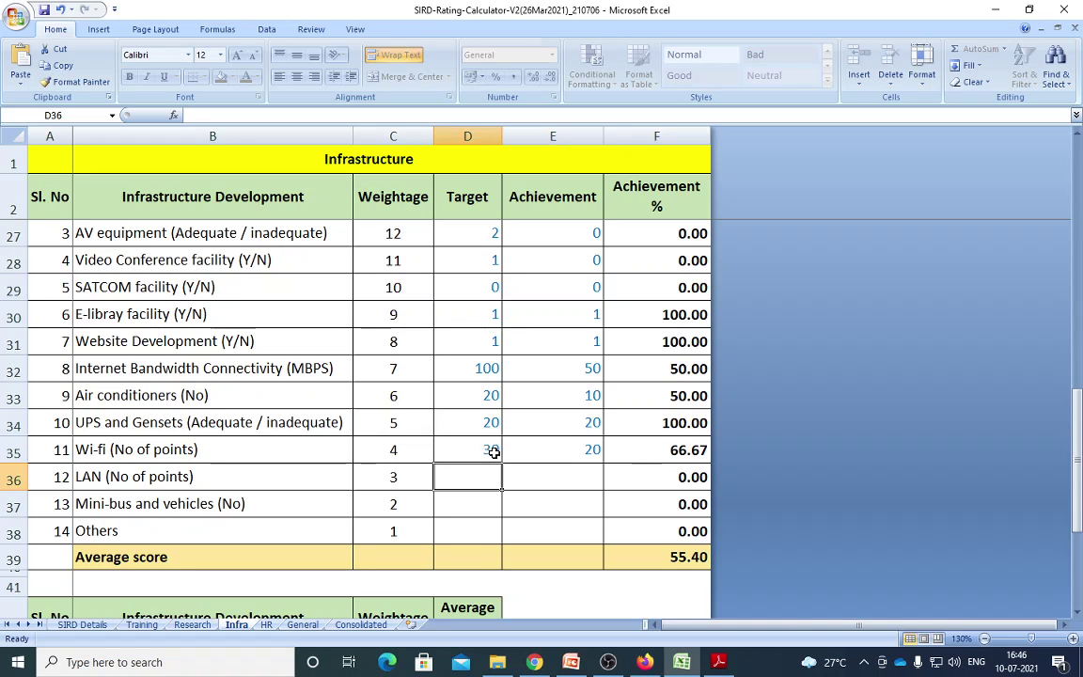
{"action": "type", "text": "10"}
{"action": "key", "text": "Right"}
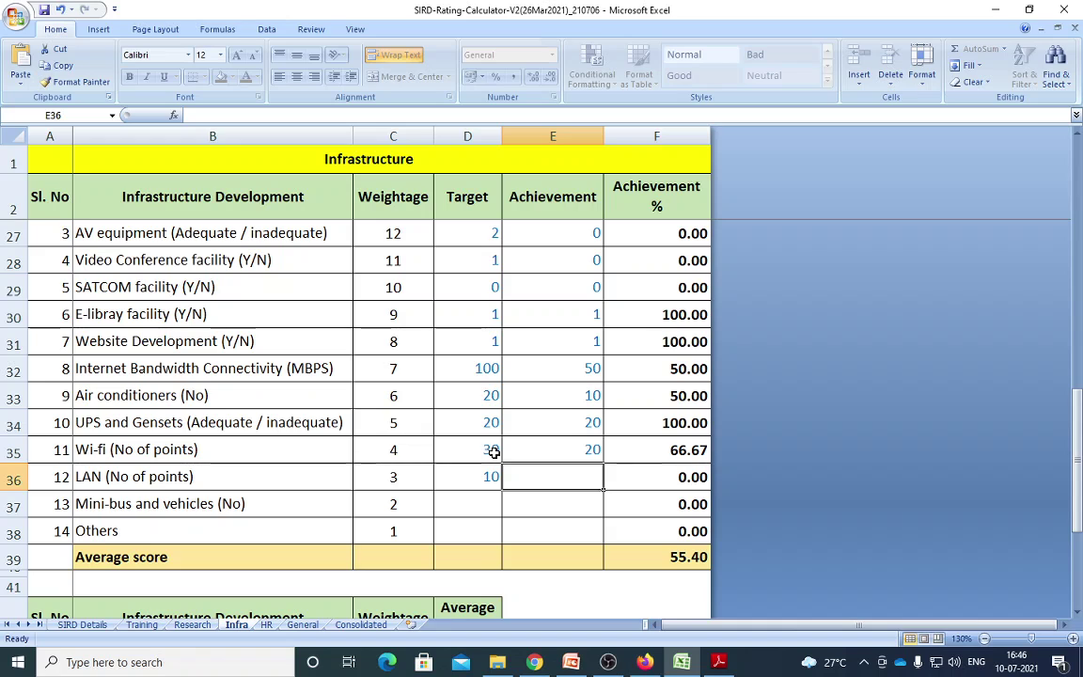
{"action": "type", "text": "5"}
{"action": "key", "text": "Return"}
Enter target 1 and achievement 0 for Mini-bus and vehicles in the Furniture and equipment section
{"action": "key", "text": "Left"}
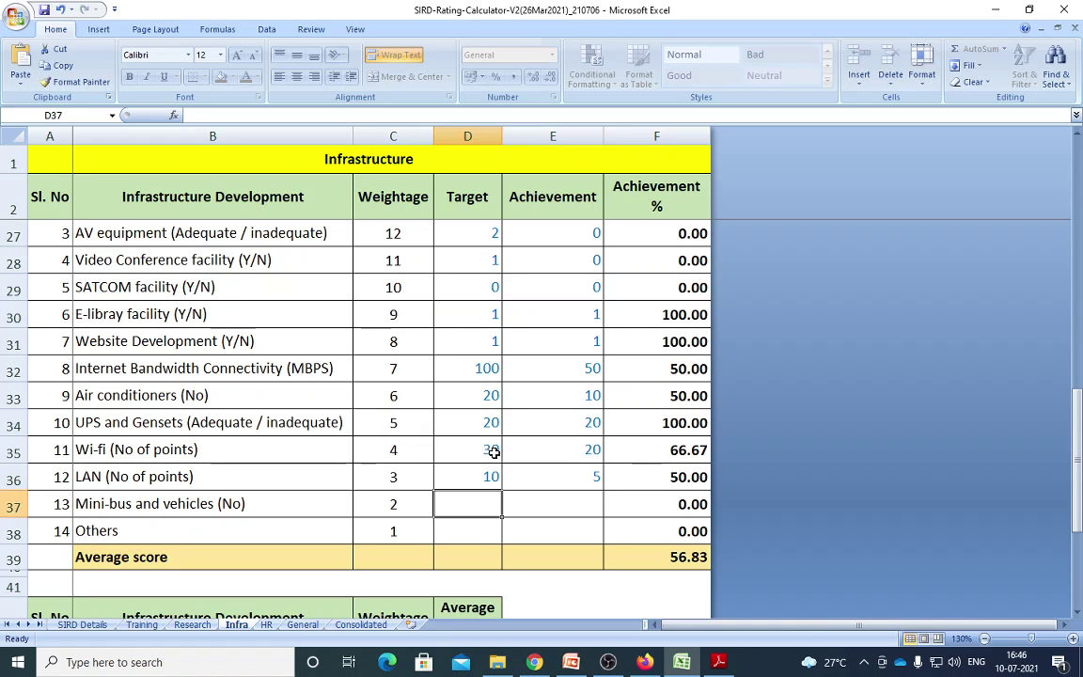
{"action": "type", "text": "1"}
{"action": "key", "text": "Right"}
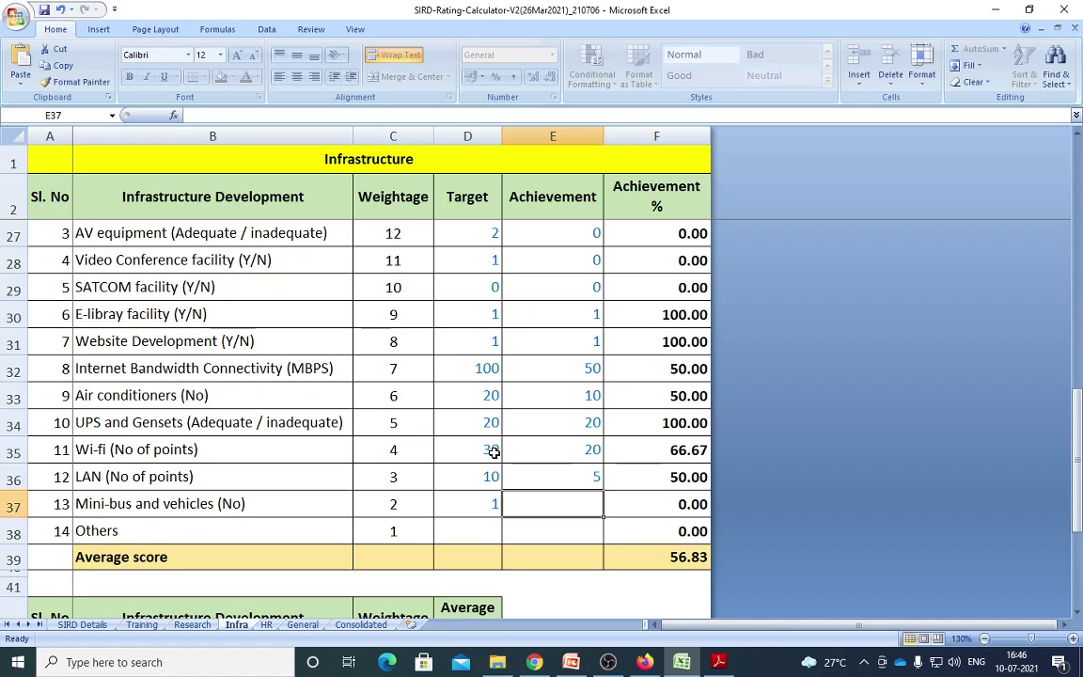
{"action": "type", "text": "0"}
{"action": "key", "text": "Return"}
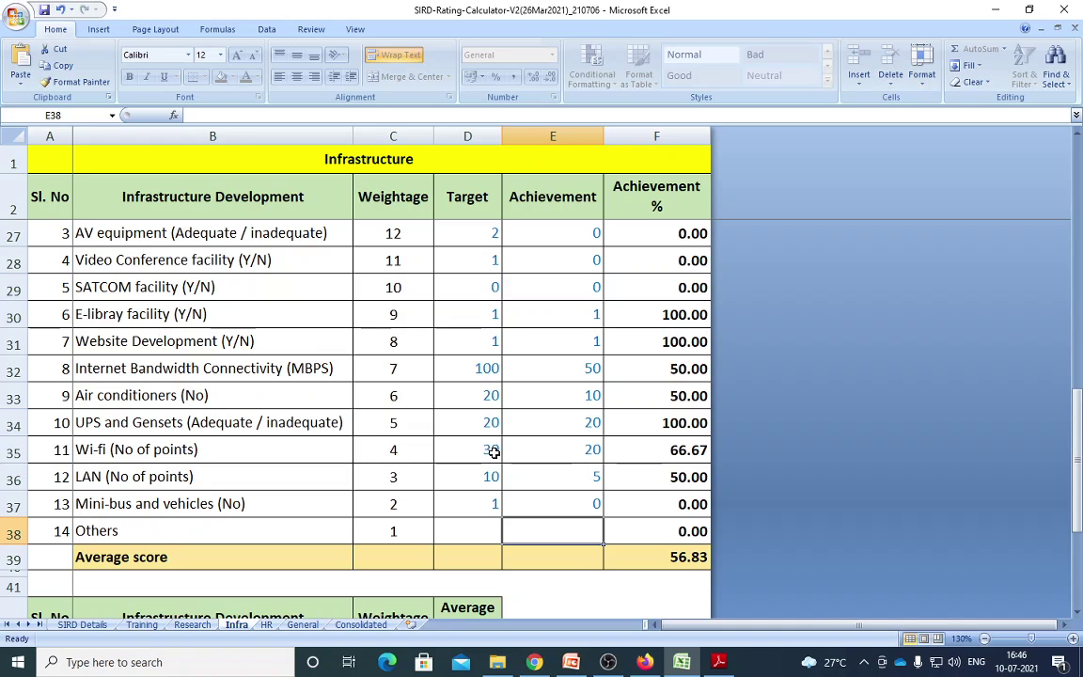
Enter target 0 and achievement 0 for Others in the Furniture and equipment section
{"action": "key", "text": "Left"}
{"action": "type", "text": "0"}
{"action": "key", "text": "Right"}
{"action": "type", "text": "0"}
{"action": "key", "text": "Right"}
Review the infrastructure score summary and the targets and achievements of the Administrative-Cum-Academic Block
{"action": "scroll", "coordinate": [493, 452], "scroll_direction": "down", "scroll_amount": 3}
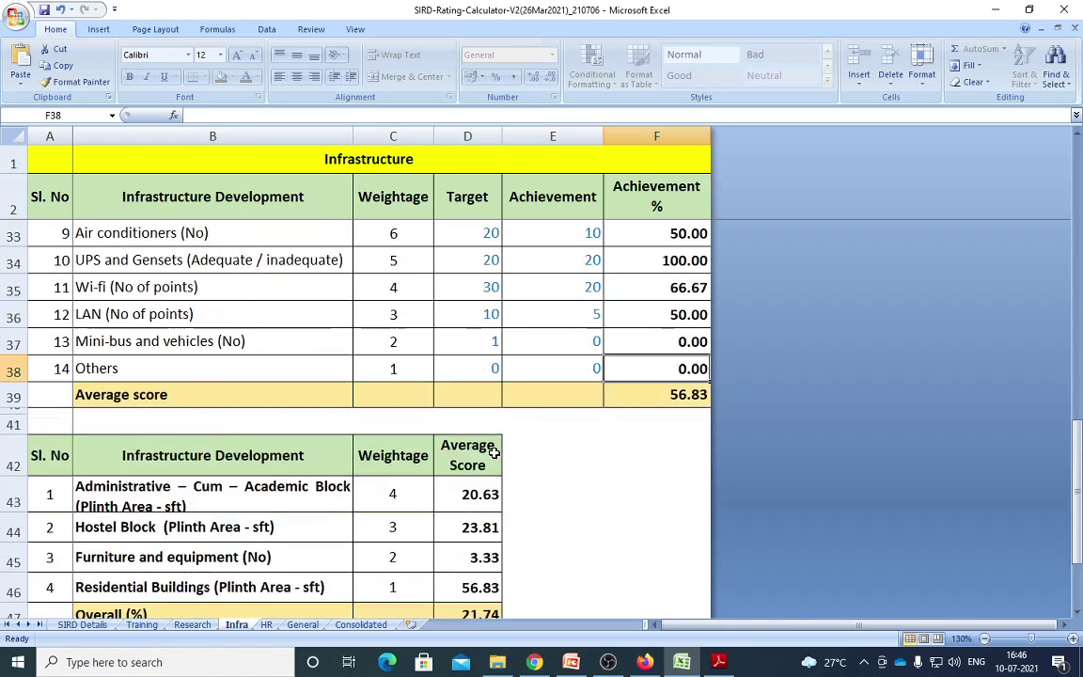
{"action": "scroll", "coordinate": [463, 402], "scroll_direction": "up", "scroll_amount": 5}
{"action": "scroll", "coordinate": [463, 402], "scroll_direction": "up", "scroll_amount": 6}
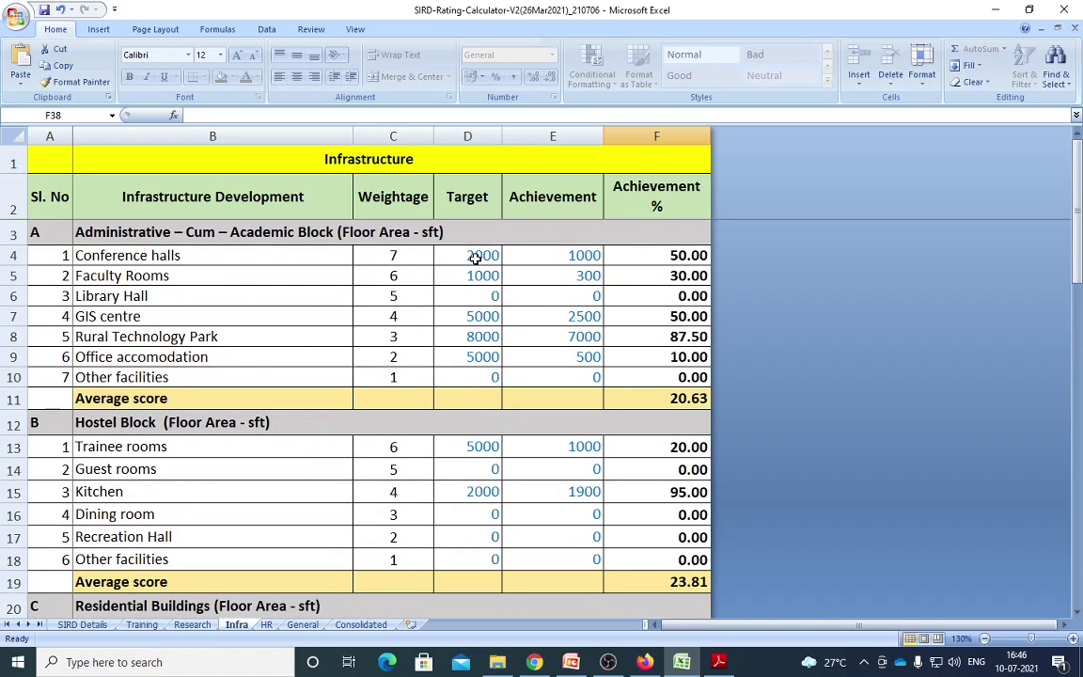
{"action": "left_click_drag", "start_coordinate": [476, 260], "coordinate": [569, 373]}
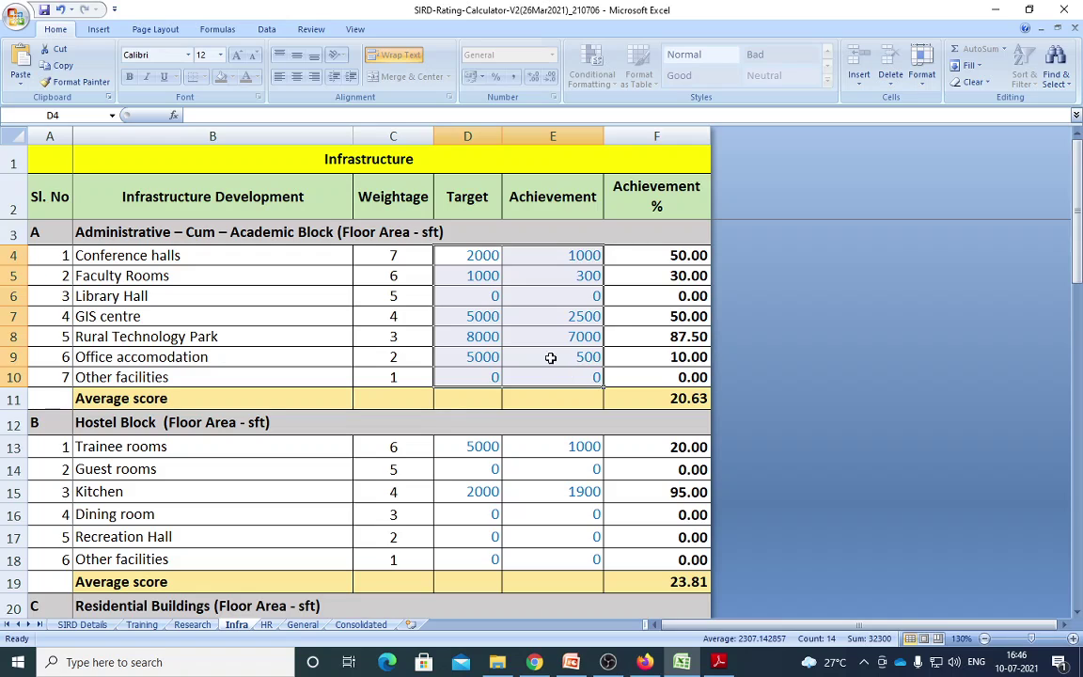
{"action": "left_click", "coordinate": [553, 339]}
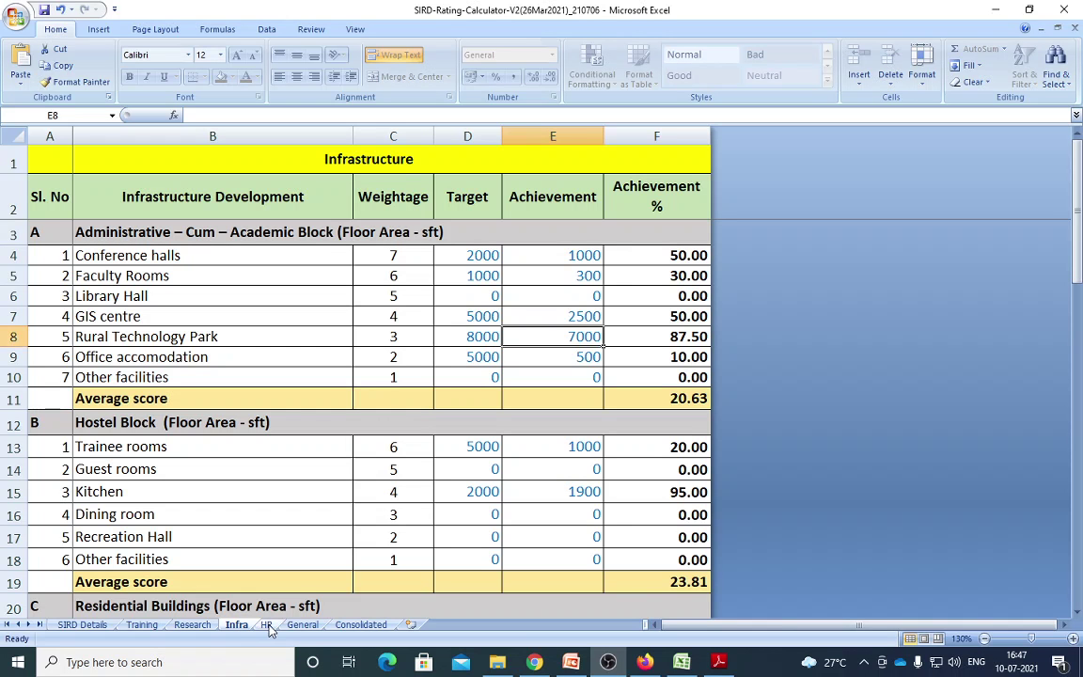
Open the HR sheet, enlarge its view and select the target cell for Regular Faculty
{"action": "left_click", "coordinate": [267, 624]}
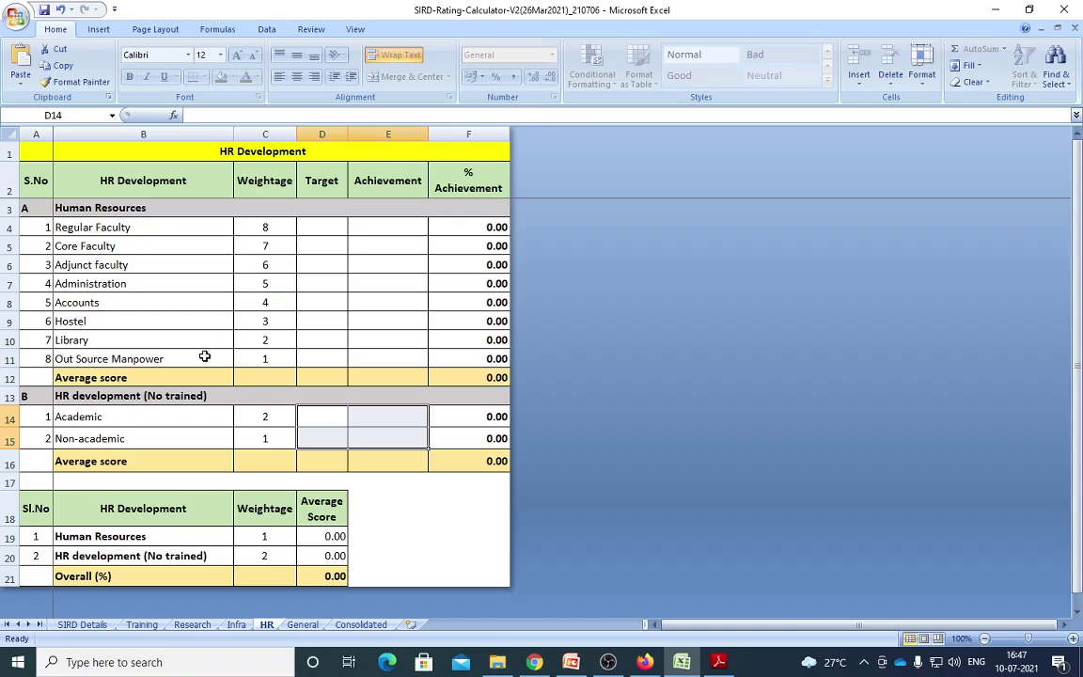
{"action": "scroll", "coordinate": [204, 357], "scroll_direction": "up", "scroll_amount": 3, "text": "ctrl"}
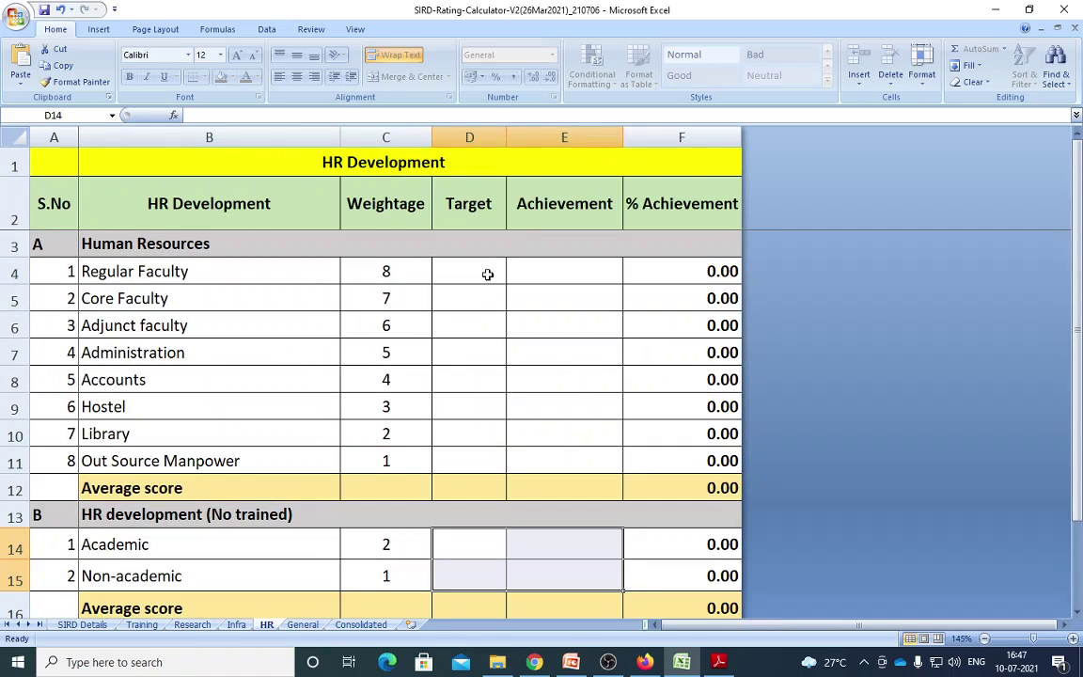
{"action": "left_click", "coordinate": [488, 273]}
Switch to the SIRD Grading report in Adobe Reader and find its Human Resource Development indicators
{"action": "key", "text": "alt+Tab"}
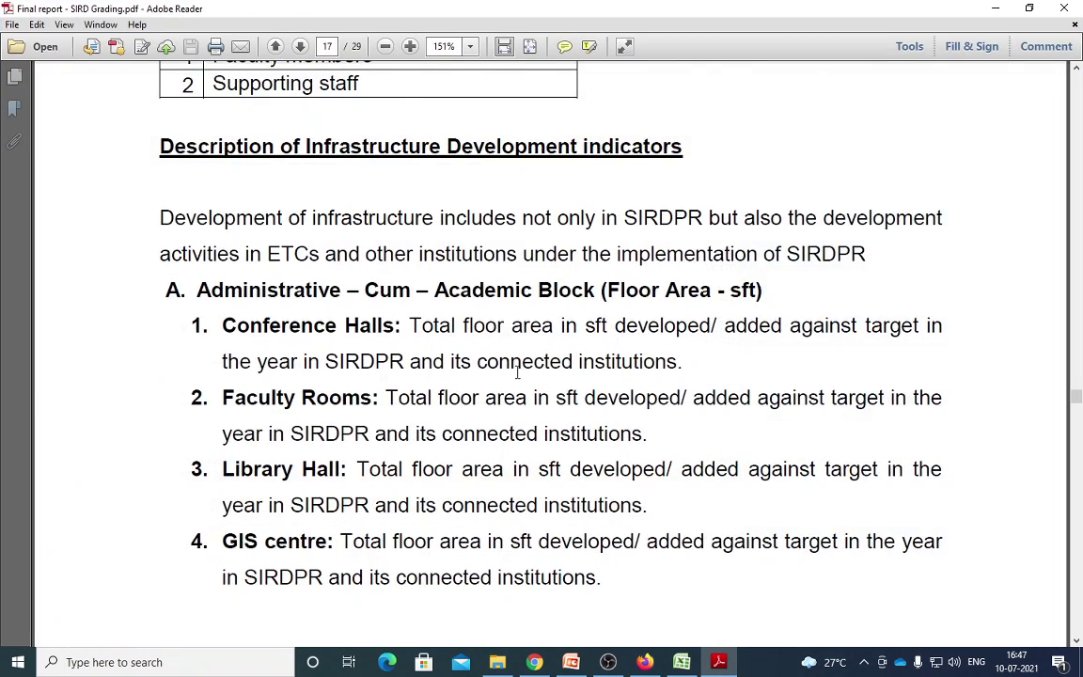
{"action": "scroll", "coordinate": [516, 372], "scroll_direction": "down", "scroll_amount": 10}
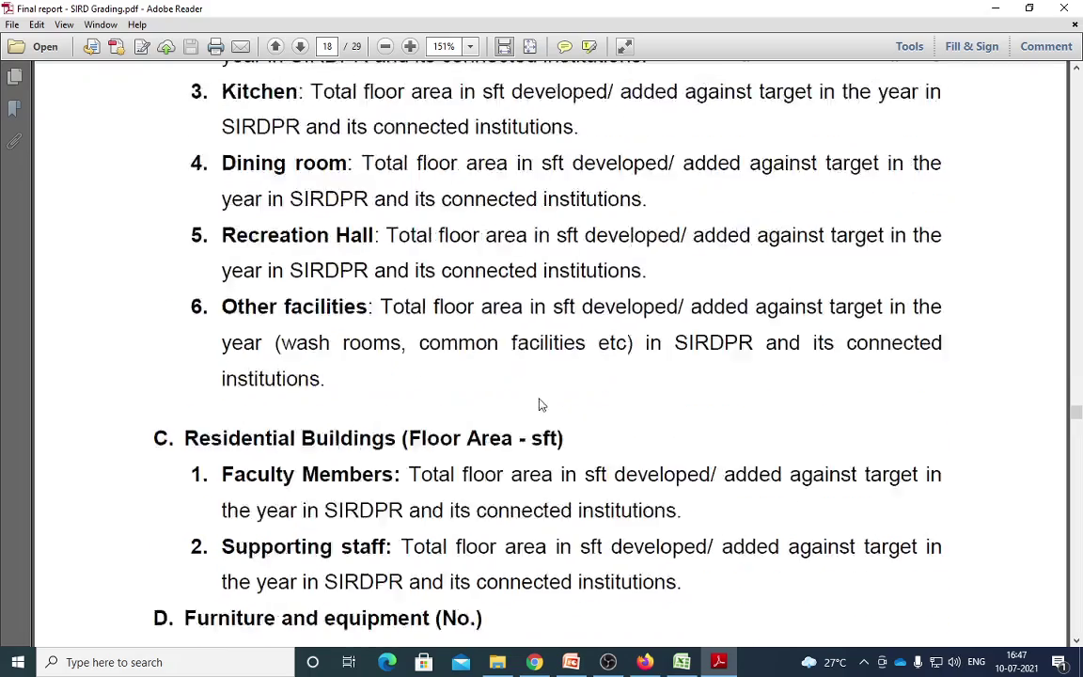
{"action": "scroll", "coordinate": [540, 405], "scroll_direction": "down", "scroll_amount": 4}
{"action": "scroll", "coordinate": [540, 398], "scroll_direction": "down", "scroll_amount": 20}
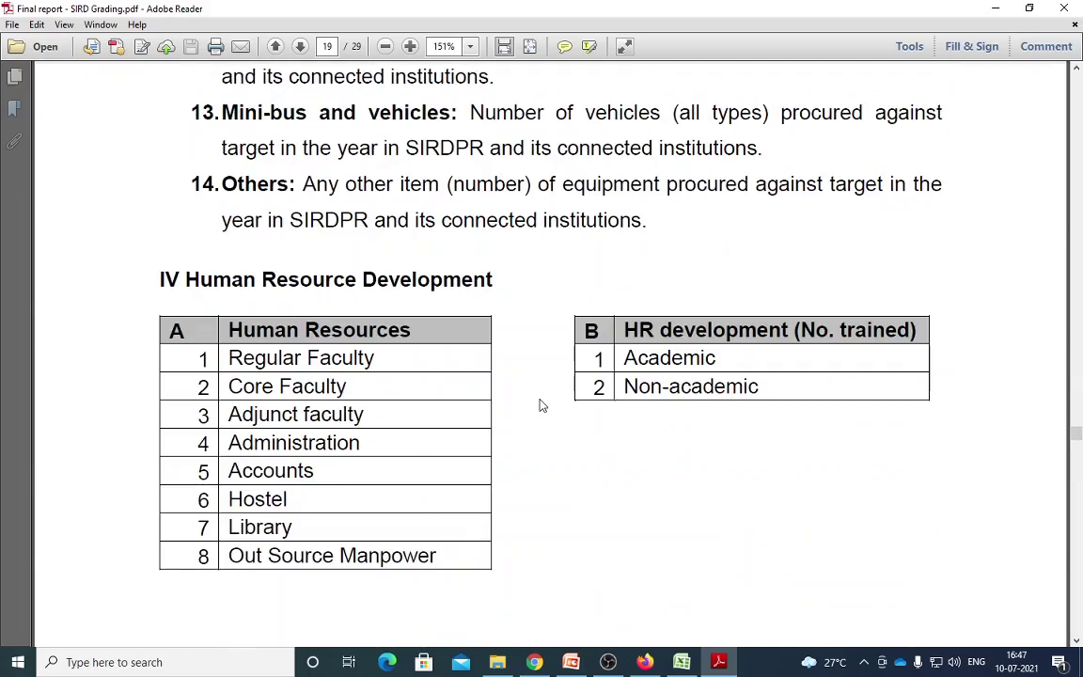
Read the descriptions of the Regular Faculty and Core Faculty indicators in the report's Human Resources section
{"action": "scroll", "coordinate": [541, 404], "scroll_direction": "down", "scroll_amount": 20}
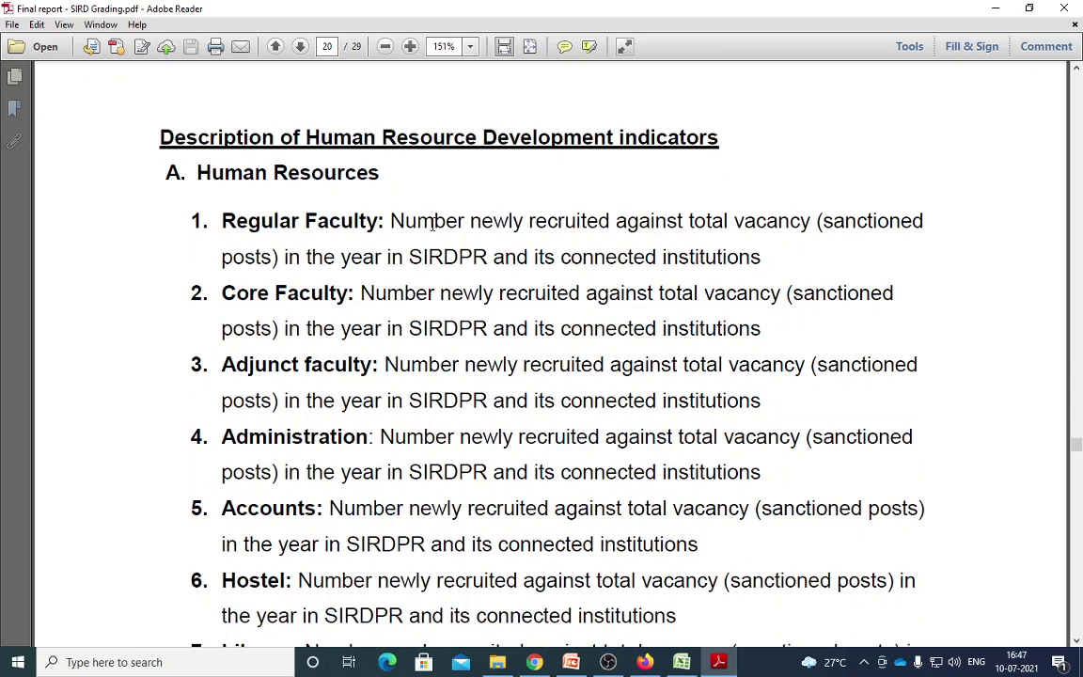
{"action": "left_click_drag", "start_coordinate": [432, 223], "coordinate": [760, 222]}
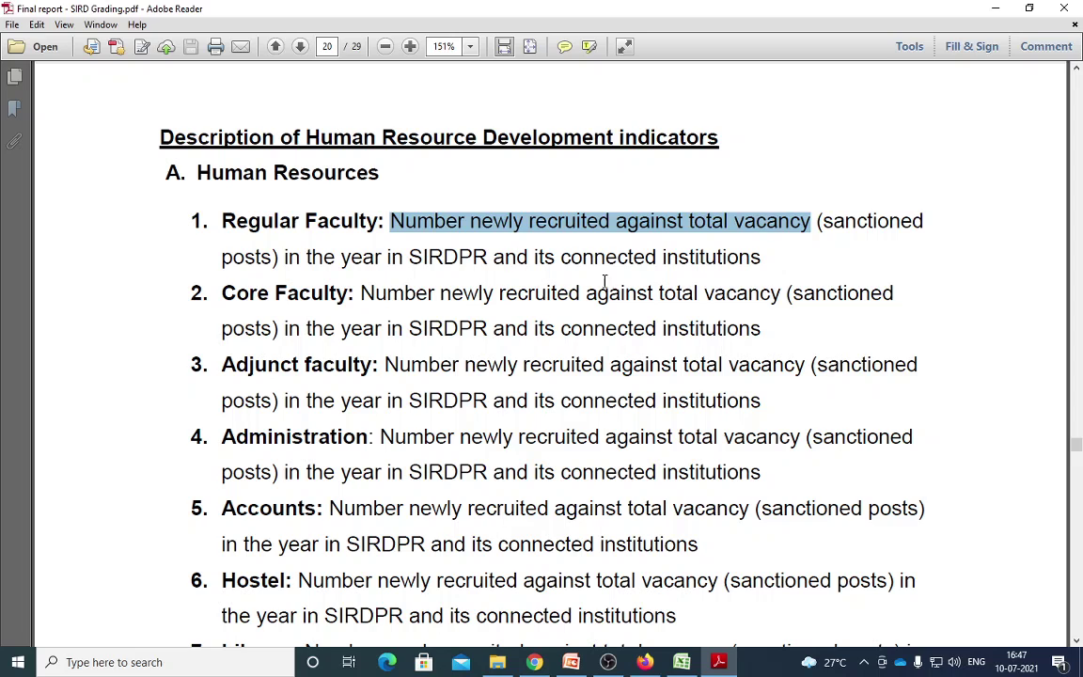
{"action": "left_click", "coordinate": [412, 301]}
{"action": "left_click_drag", "start_coordinate": [412, 301], "coordinate": [707, 301]}
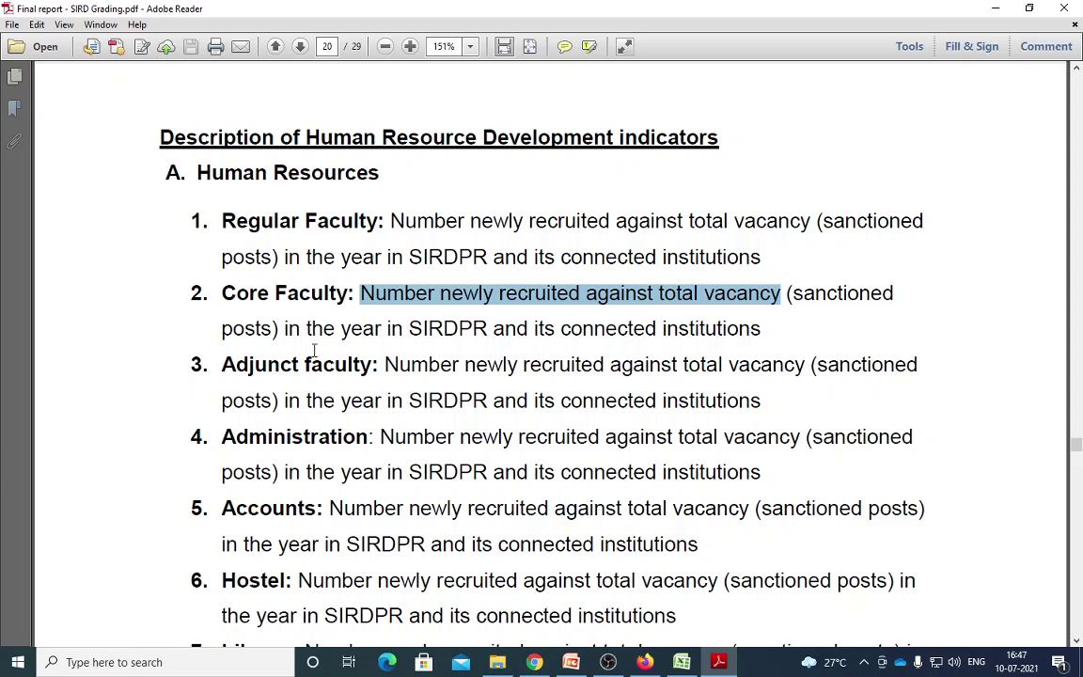
{"action": "left_click_drag", "start_coordinate": [313, 345], "coordinate": [527, 347]}
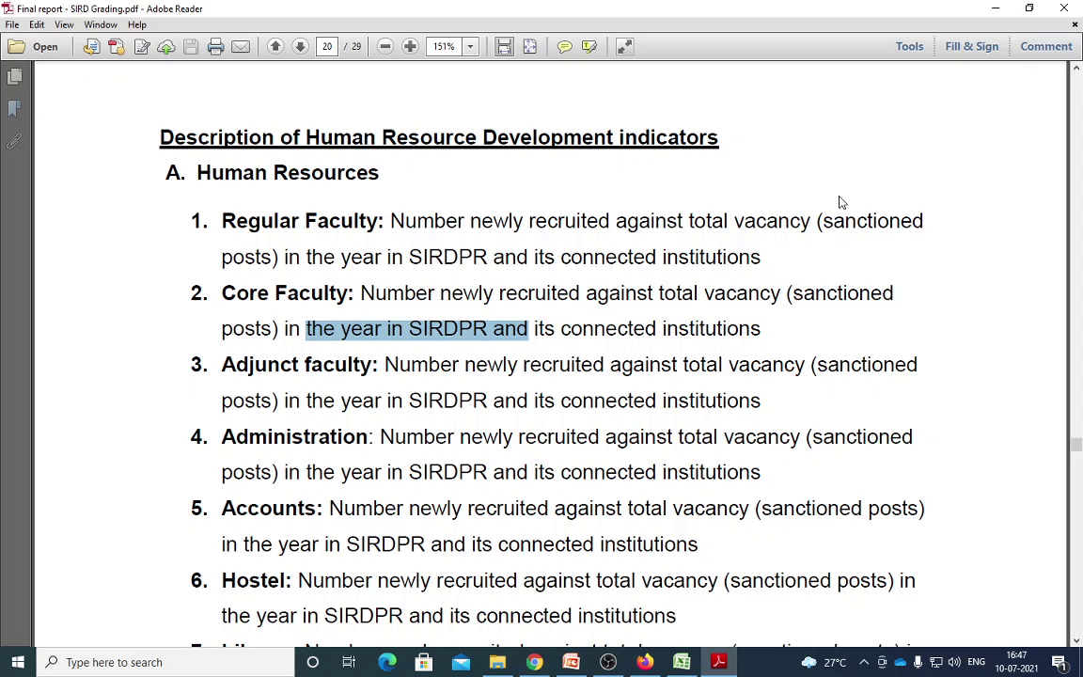
Switch back to the SIRD rating calculator in Excel and enter target 3 and achievement 3 for Regular Faculty
{"action": "left_click", "coordinate": [989, 8]}
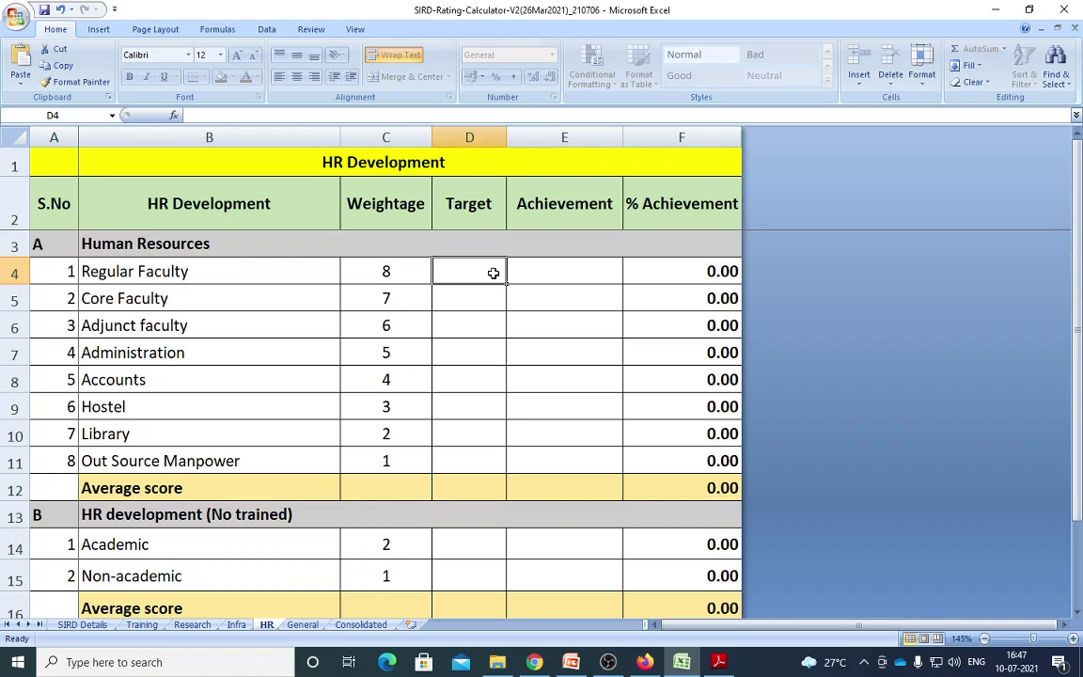
{"action": "type", "text": "3"}
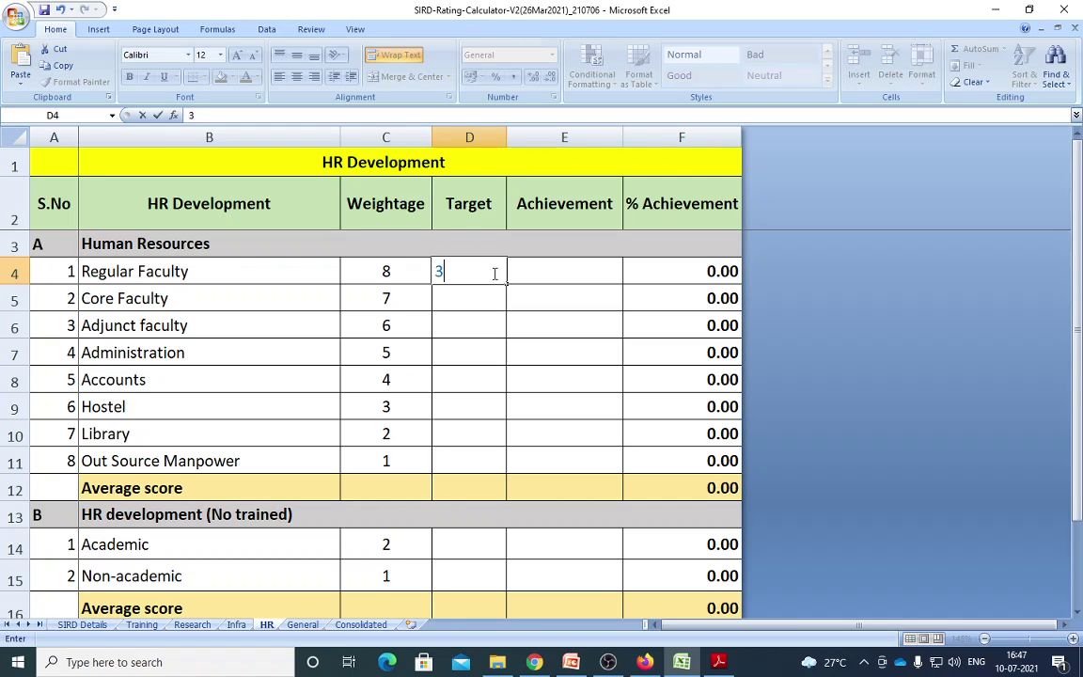
{"action": "key", "text": "Tab"}
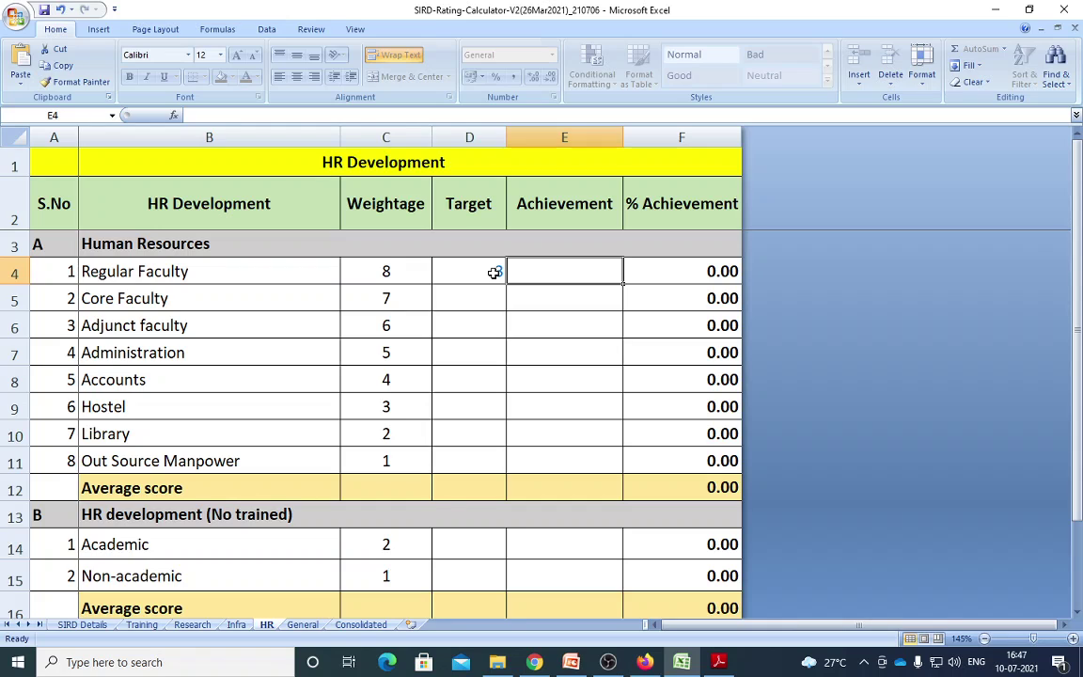
{"action": "type", "text": "3"}
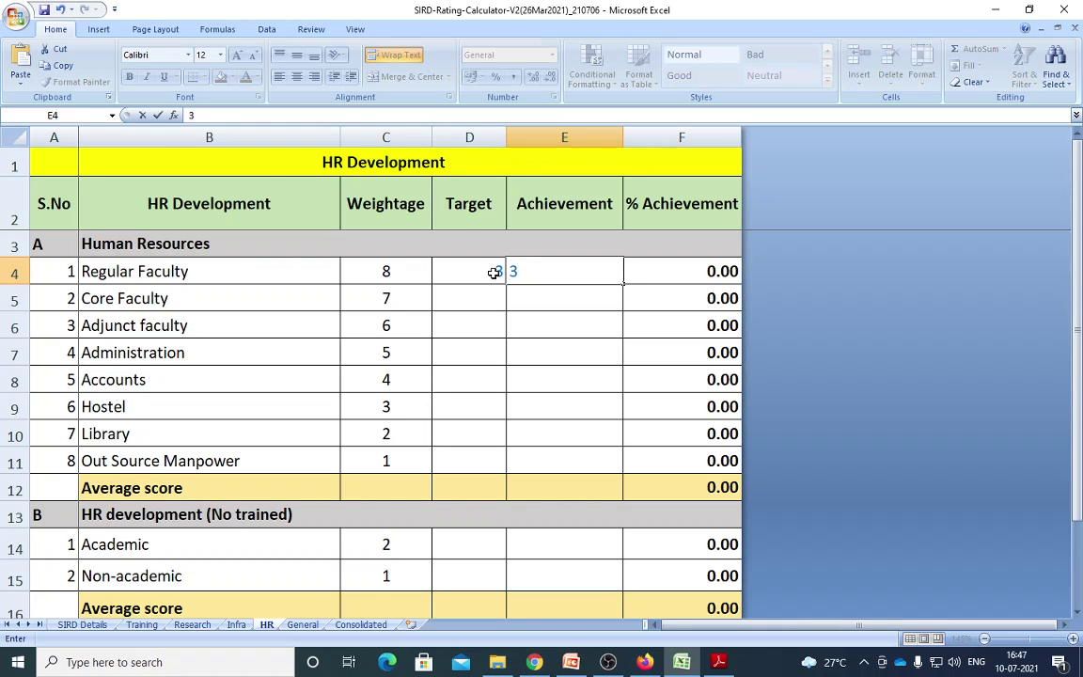
{"action": "key", "text": "Return"}
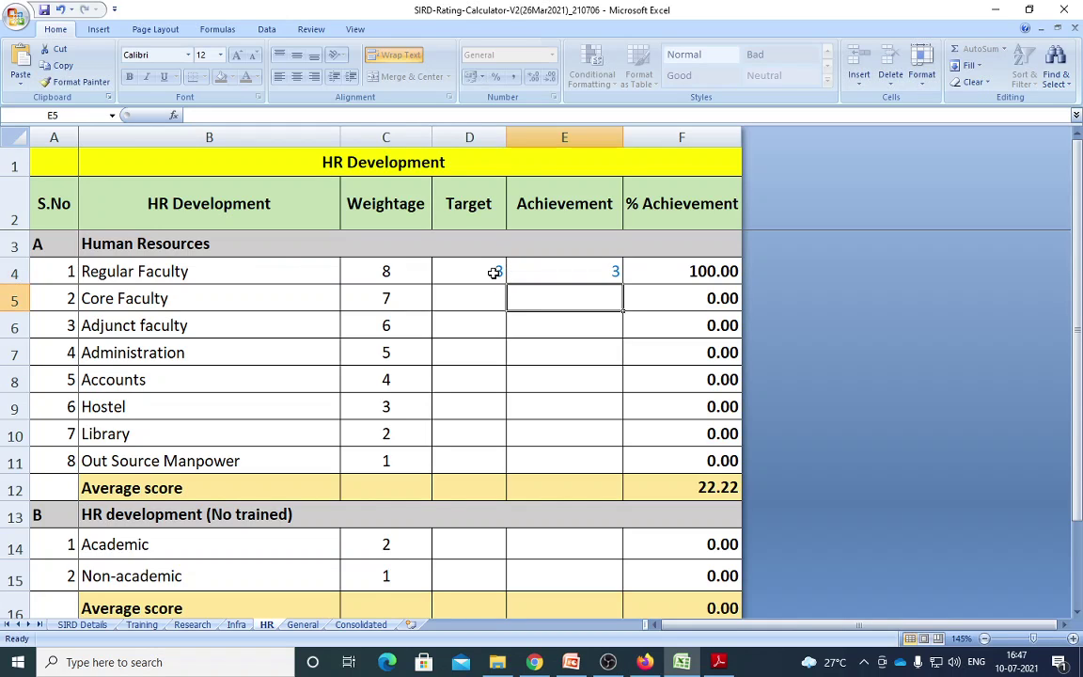
{"action": "left_click", "coordinate": [495, 272]}
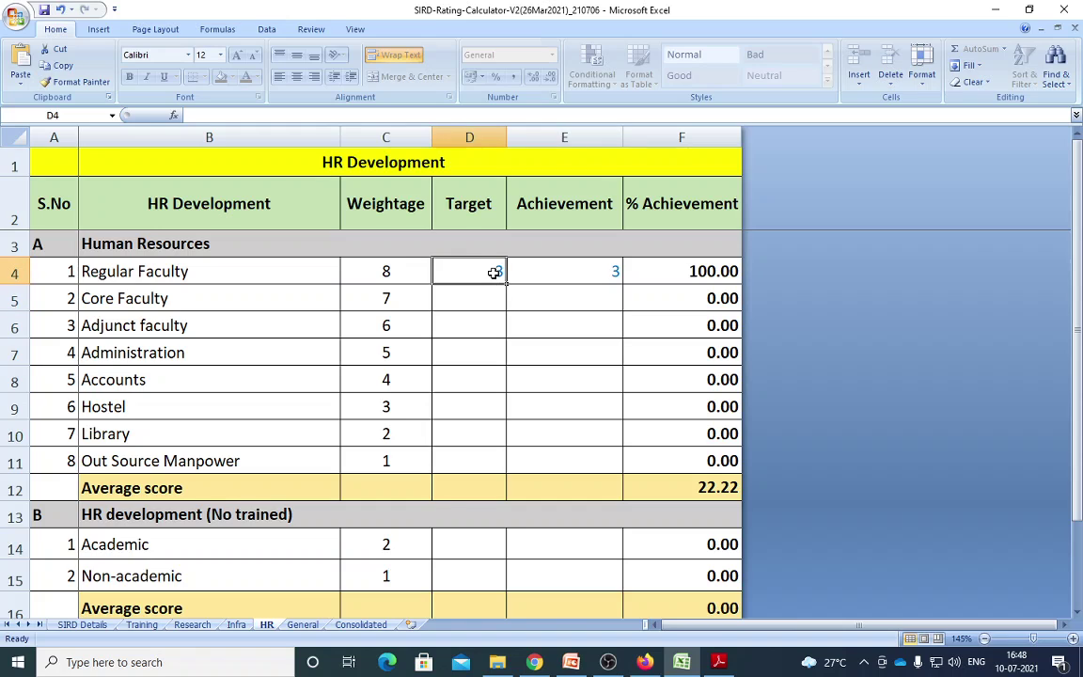
{"action": "type", "text": "3"}
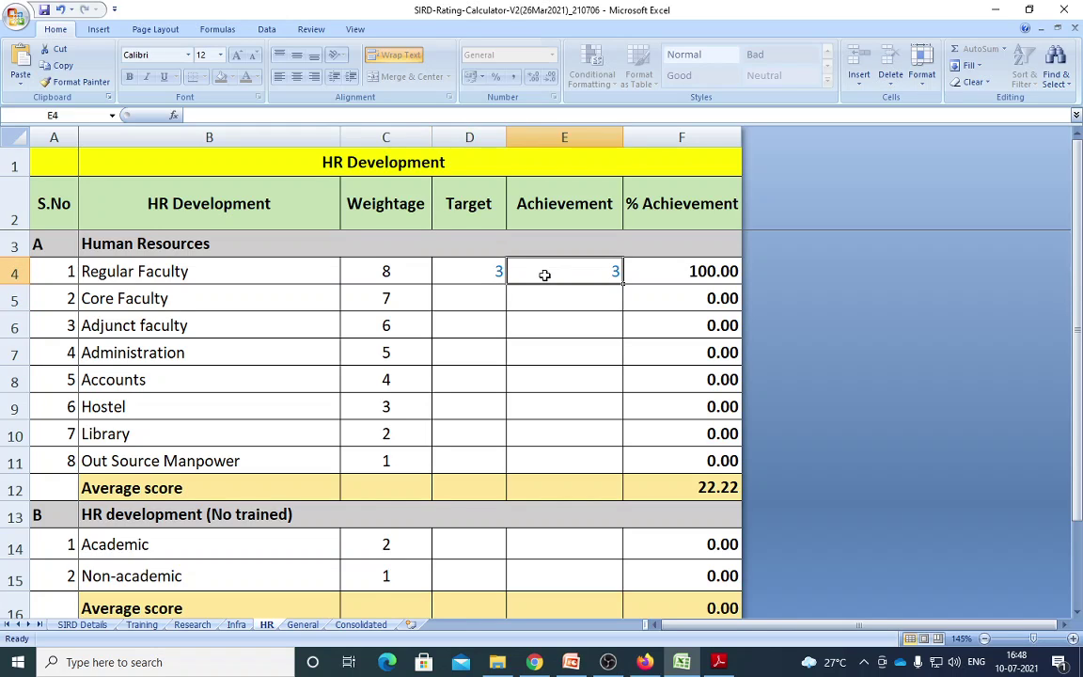
{"action": "key", "text": "Return"}
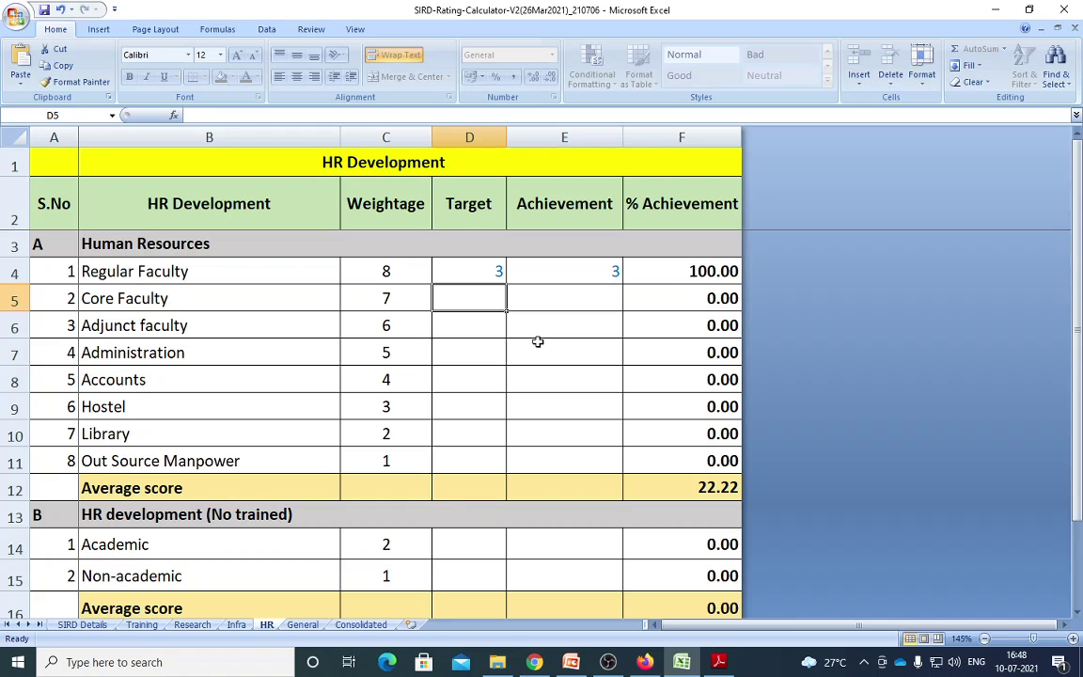
Enter target 2 and achievement 0 for Core Faculty in the Human Resources section
{"action": "type", "text": "0"}
{"action": "key", "text": "BackSpace"}
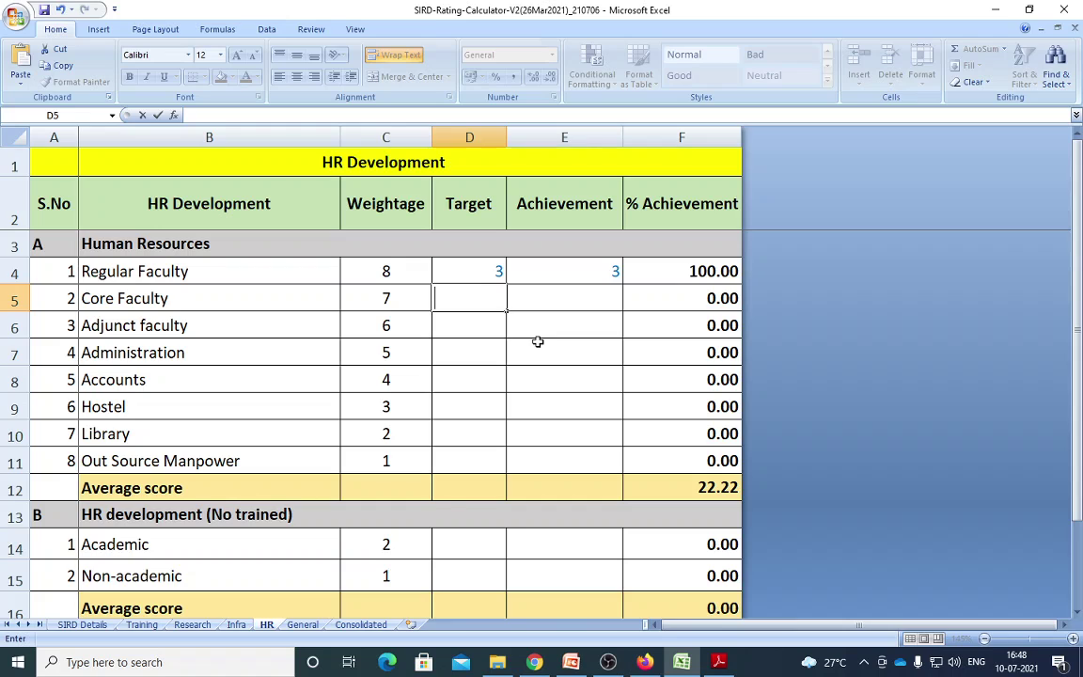
{"action": "type", "text": "2"}
{"action": "key", "text": "Tab"}
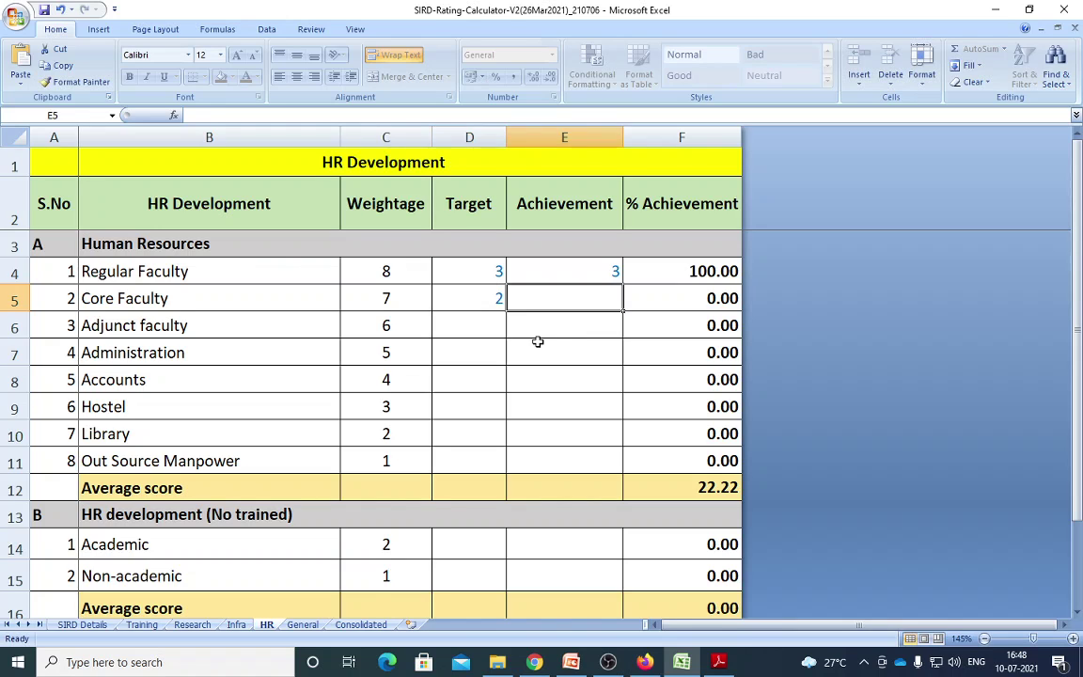
{"action": "key", "text": "Left"}
{"action": "key", "text": "Right"}
{"action": "type", "text": "2"}
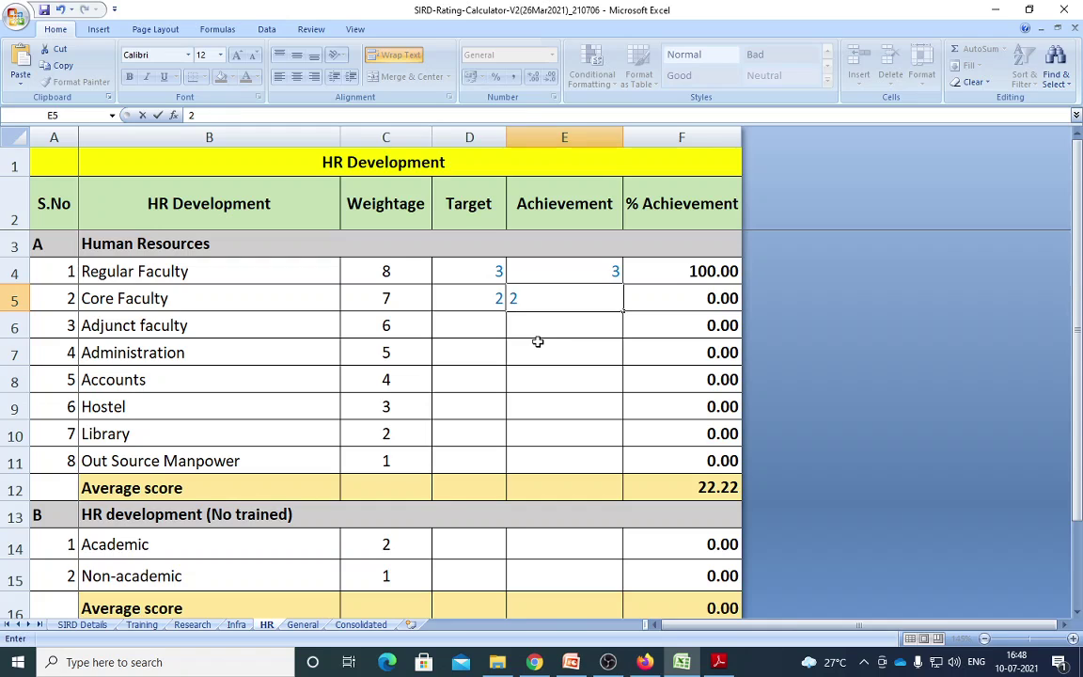
{"action": "key", "text": "BackSpace"}
{"action": "type", "text": "0"}
{"action": "key", "text": "Return"}
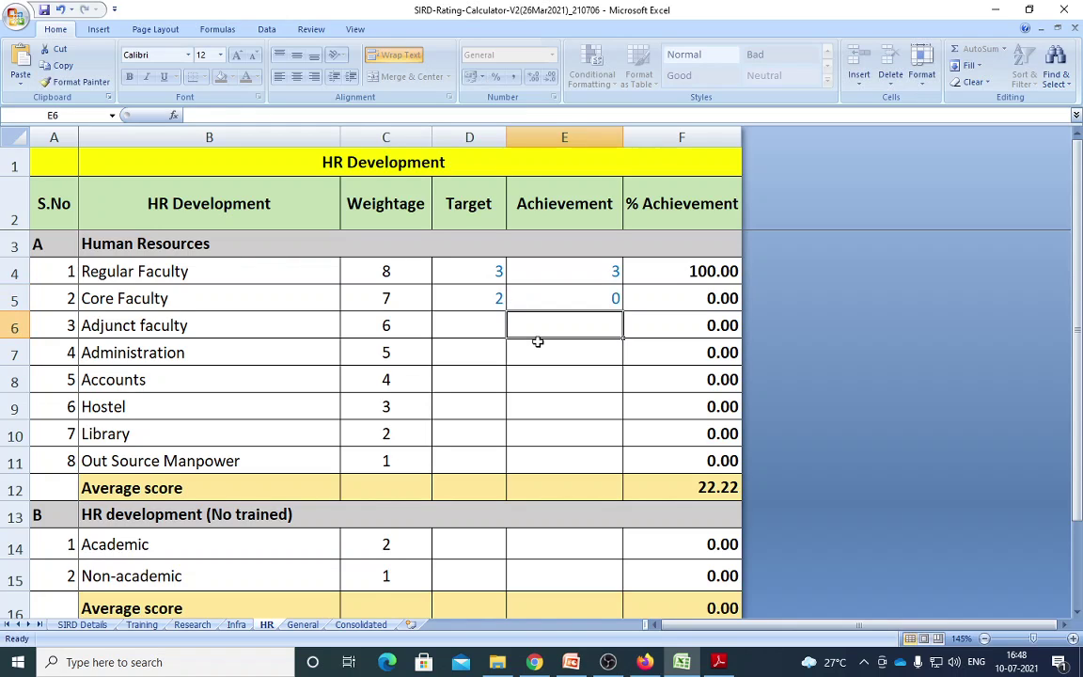
Enter target 0 and achievement 0 for Adjunct faculty in the Human Resources section
{"action": "key", "text": "Left"}
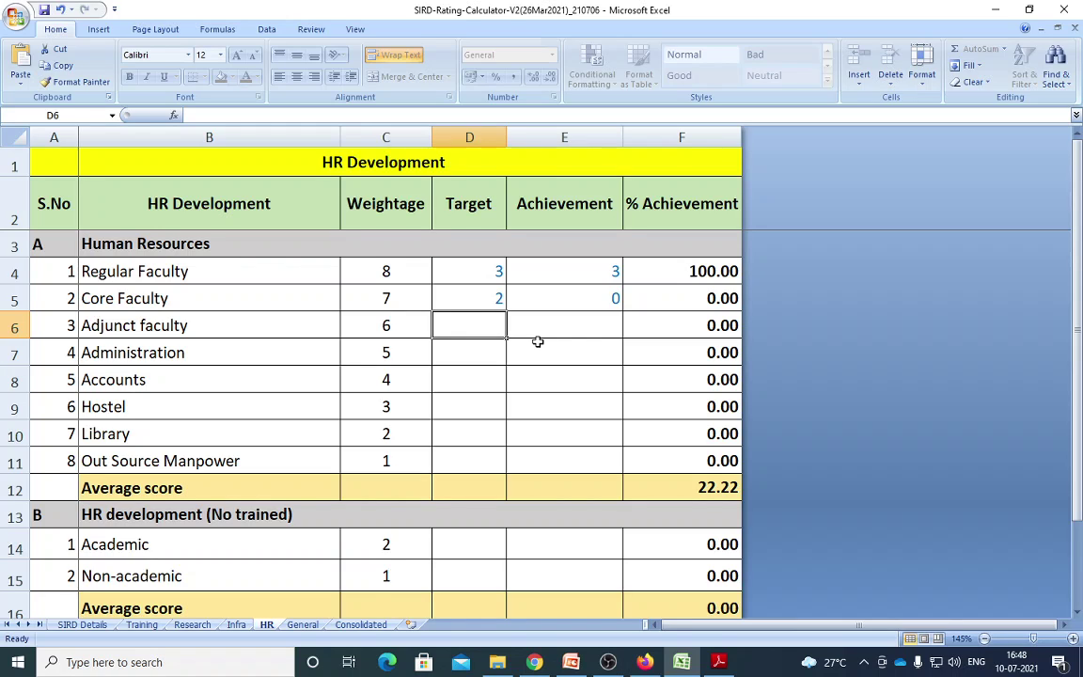
{"action": "type", "text": "0"}
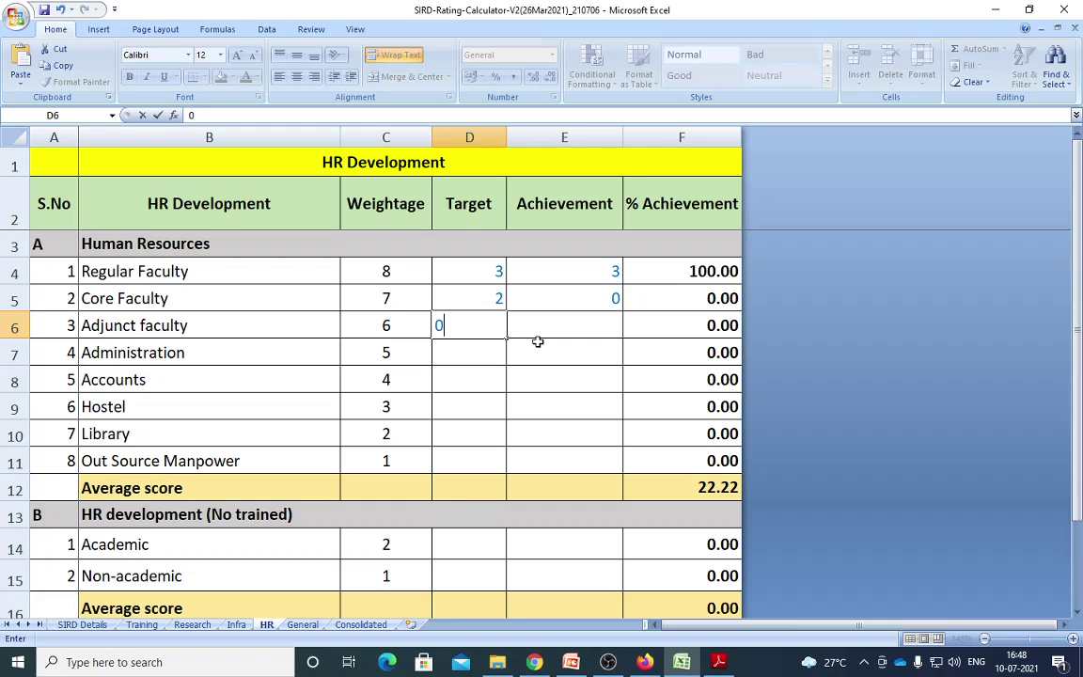
{"action": "key", "text": "Right"}
{"action": "type", "text": "0"}
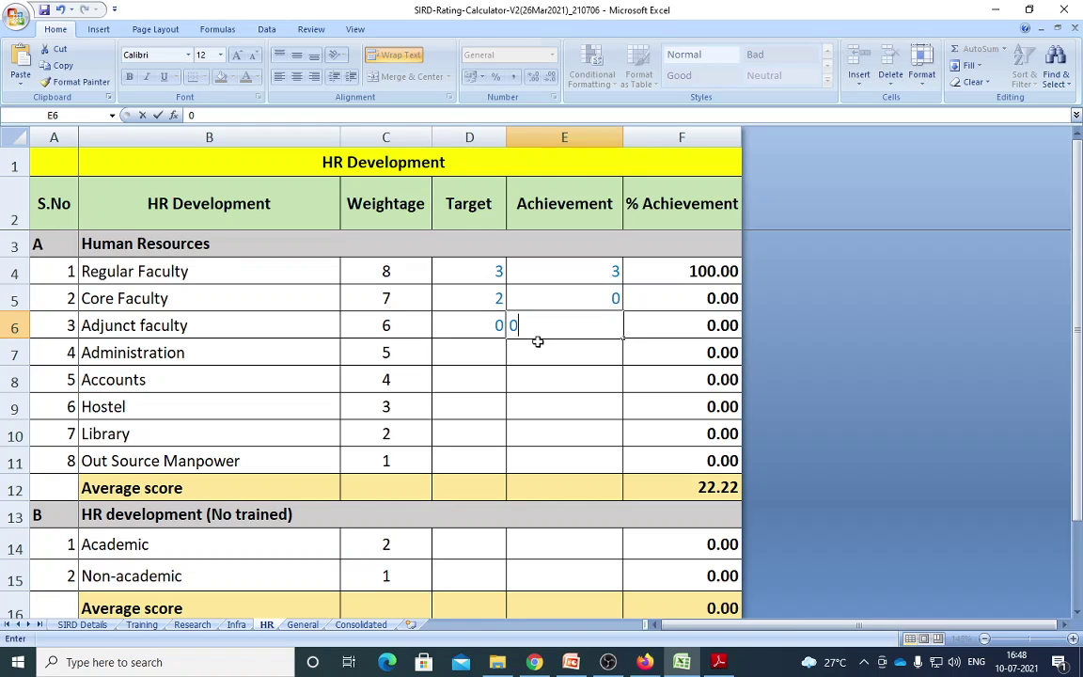
{"action": "key", "text": "Return"}
Enter target 2 and achievement 1 for Administration in the Human Resources section
{"action": "key", "text": "Left"}
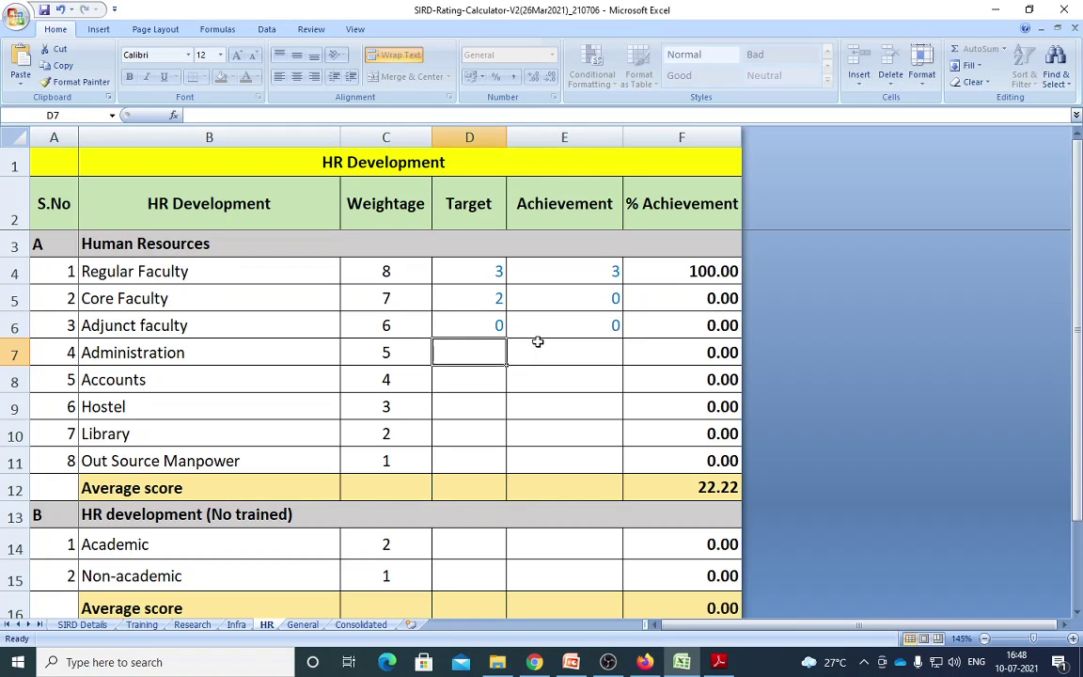
{"action": "type", "text": "3"}
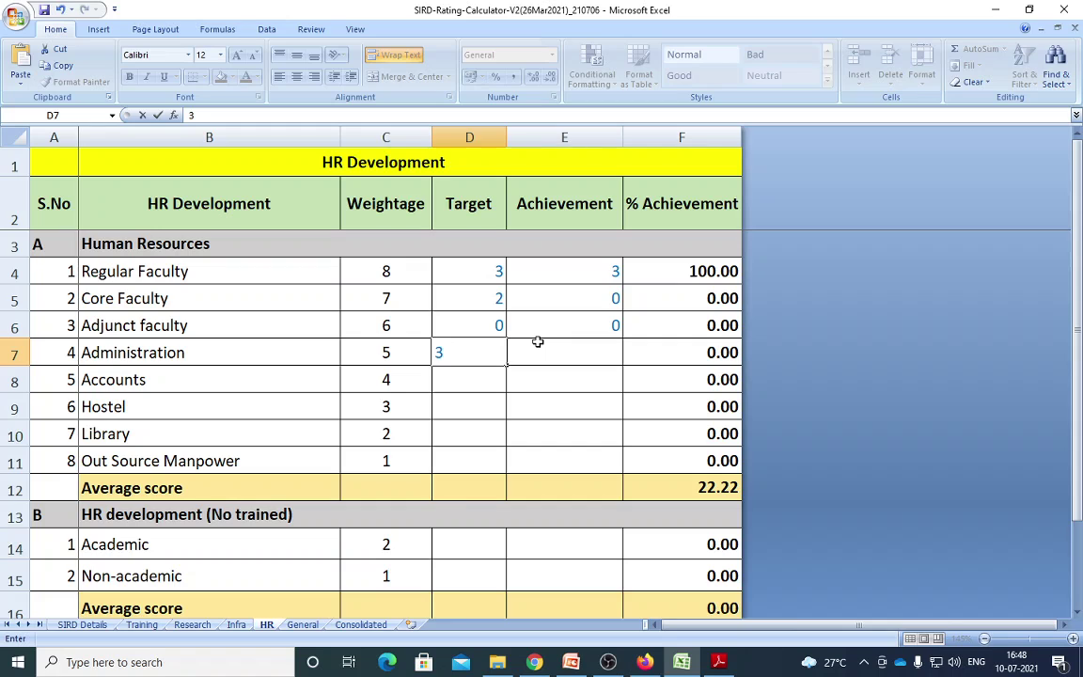
{"action": "key", "text": "BackSpace"}
{"action": "type", "text": "2"}
{"action": "key", "text": "Right"}
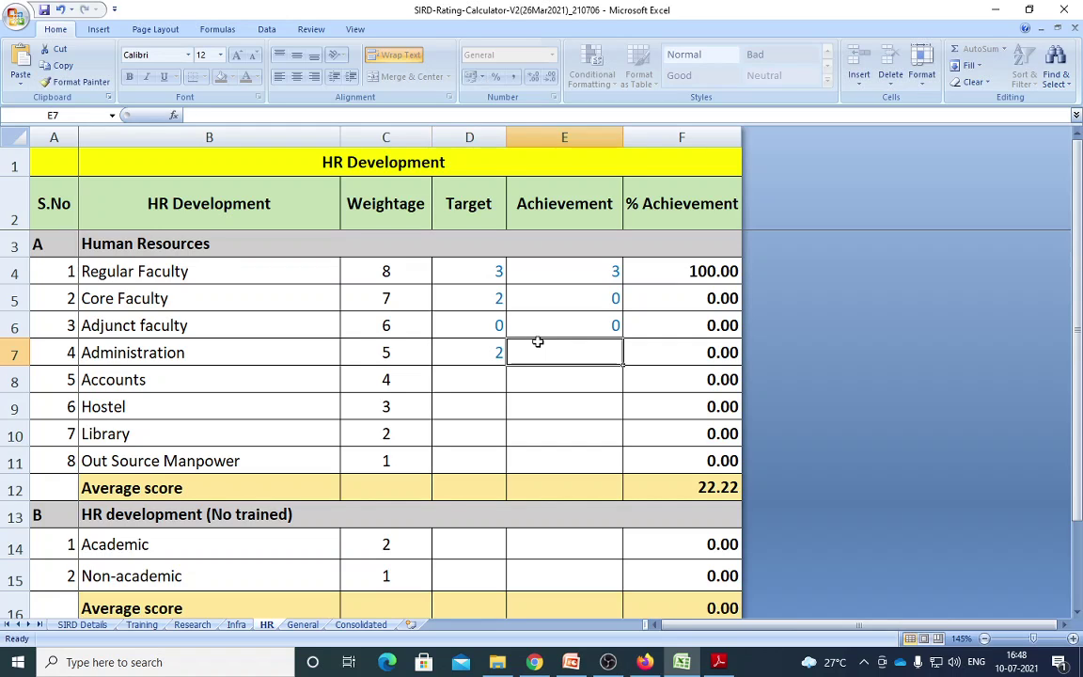
{"action": "type", "text": "1"}
{"action": "key", "text": "Return"}
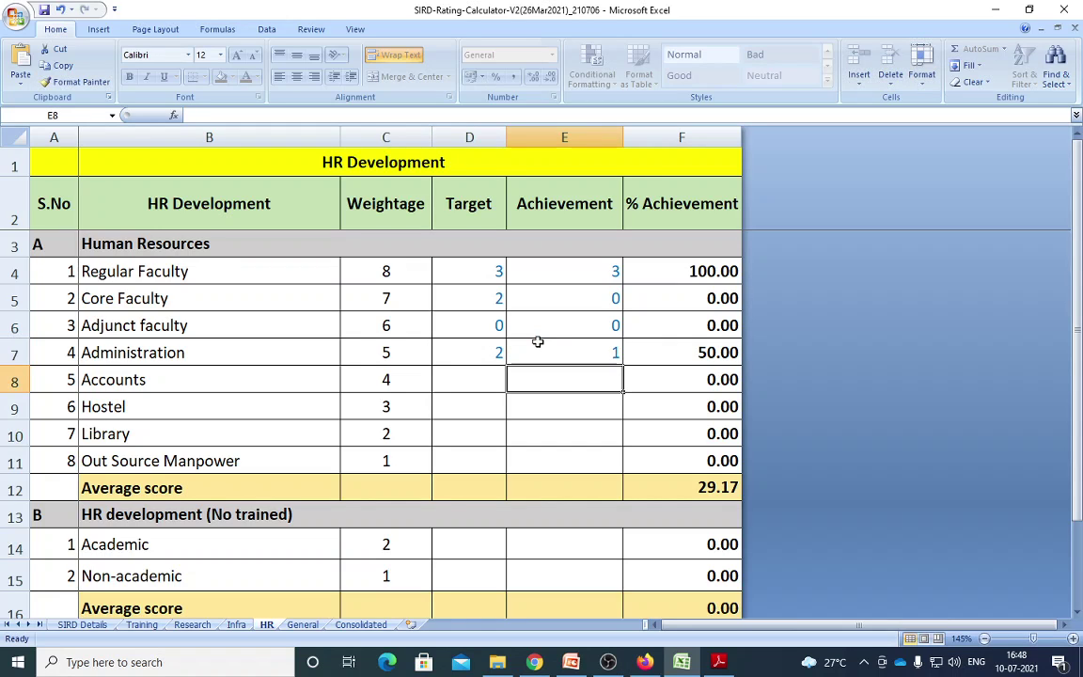
Enter target 3 and achievement 2 for Accounts in the Human Resources section
{"action": "key", "text": "Left"}
{"action": "type", "text": "3"}
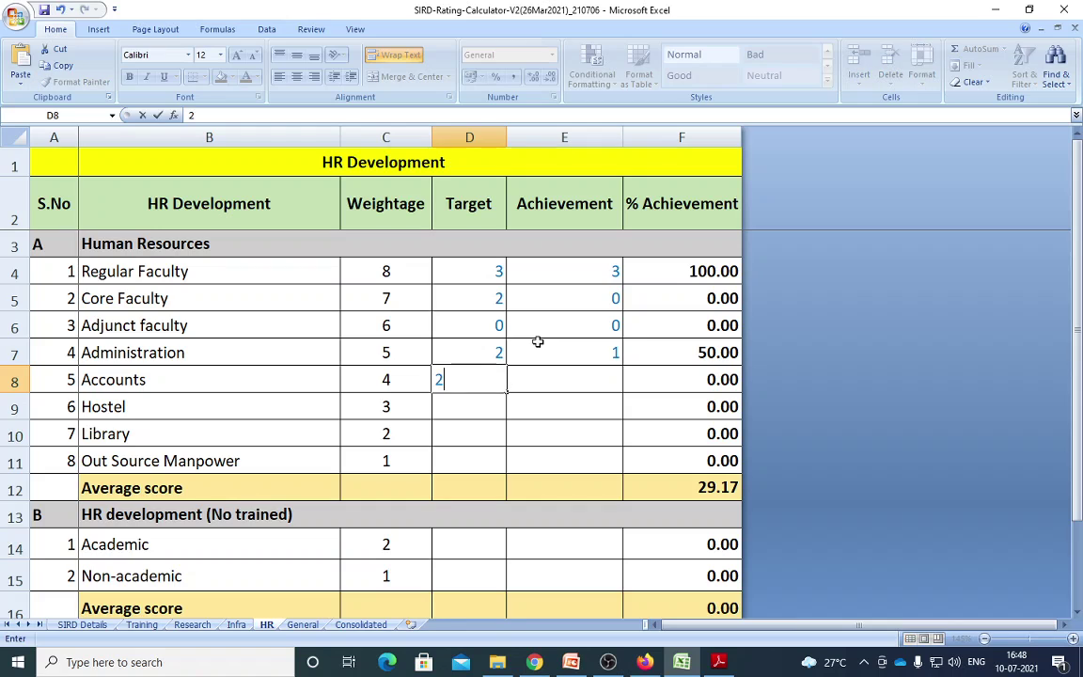
{"action": "key", "text": "Right"}
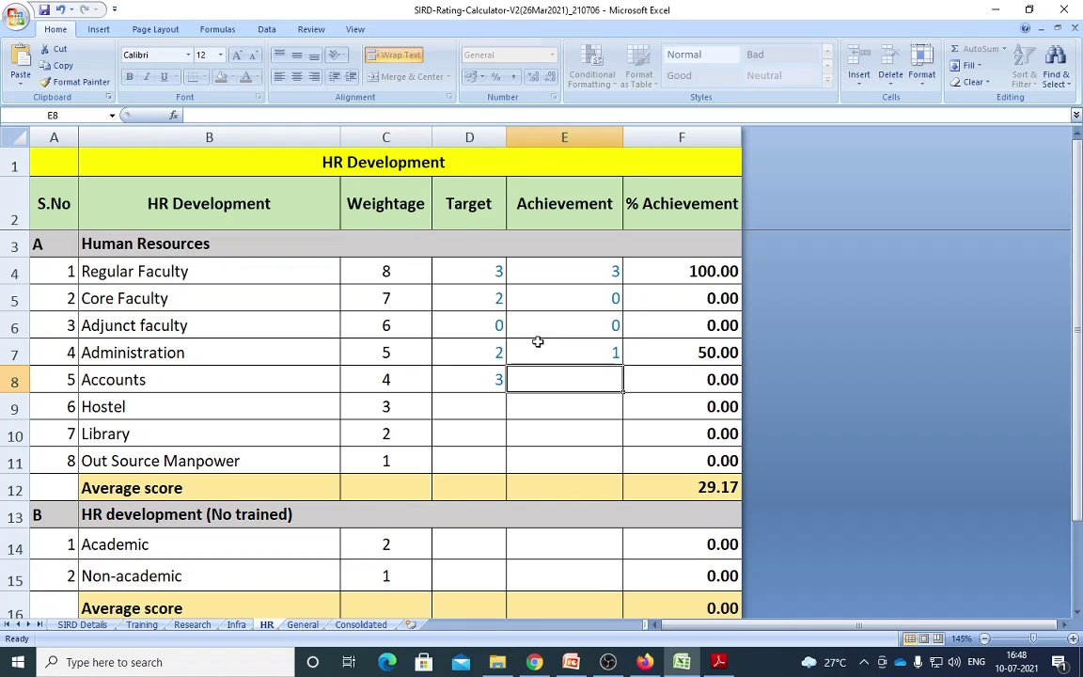
{"action": "type", "text": "2"}
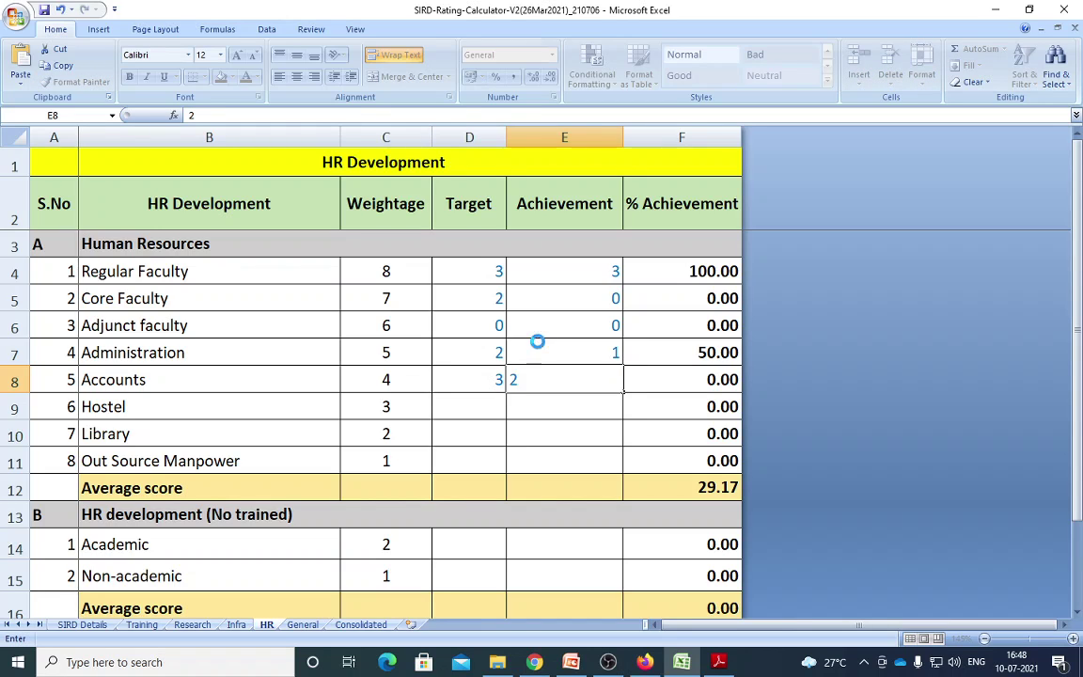
{"action": "key", "text": "Return"}
Enter target 1 and achievement 1 for Hostel in the Human Resources section
{"action": "key", "text": "Left"}
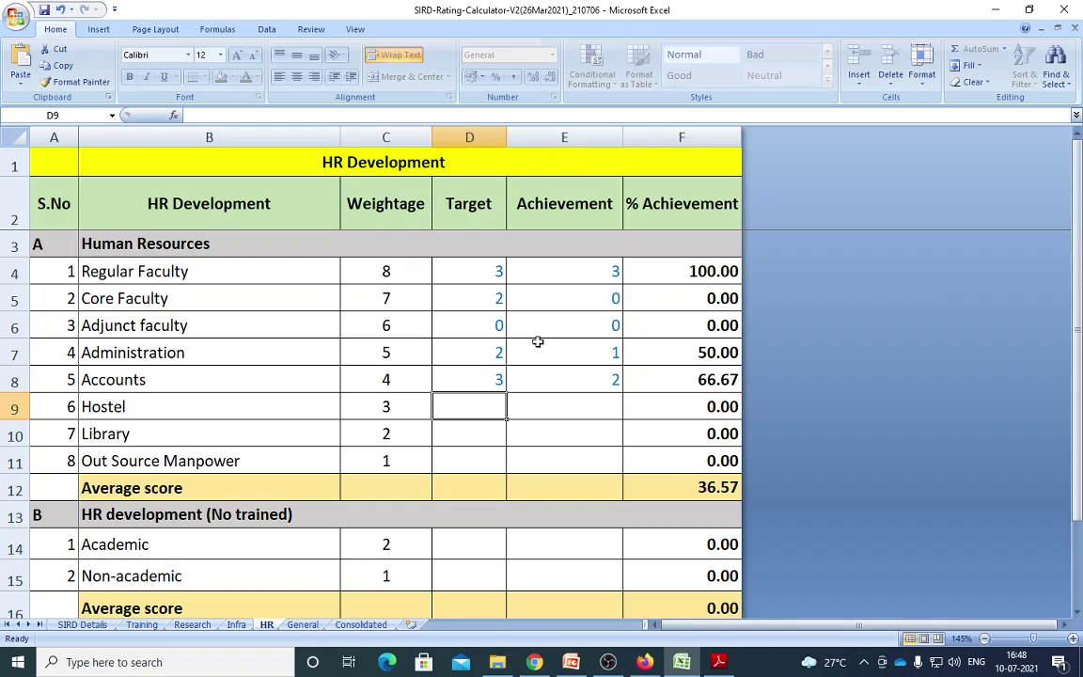
{"action": "type", "text": "1"}
{"action": "key", "text": "Right"}
{"action": "type", "text": "1"}
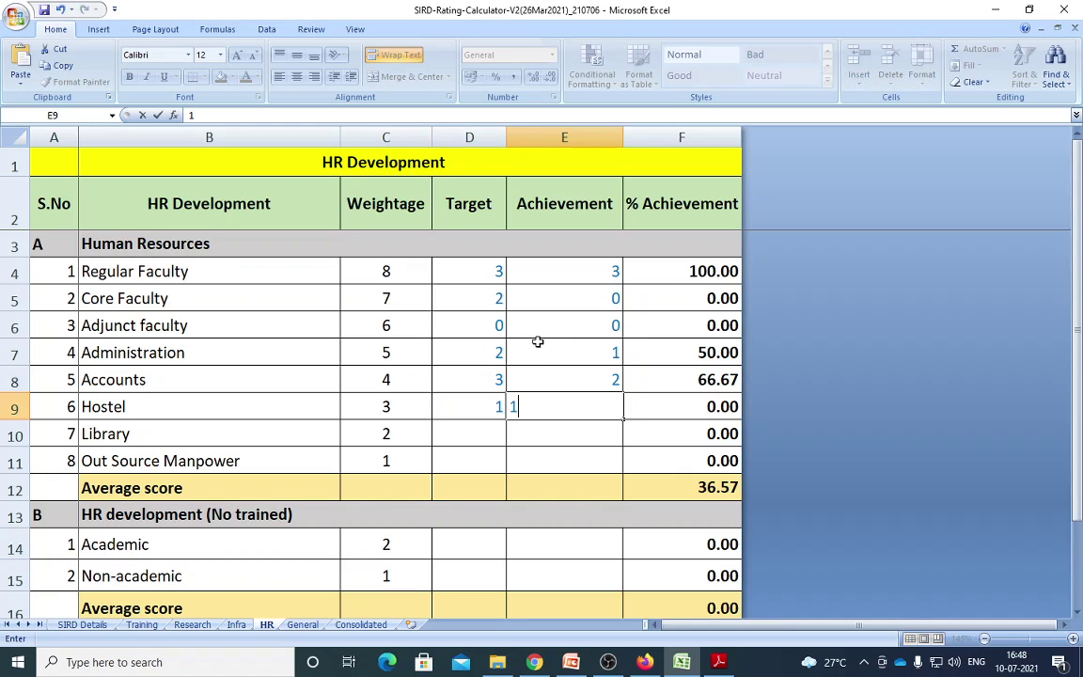
{"action": "key", "text": "Return"}
Enter target 1 and achievement 0 for Library in the Human Resources section
{"action": "key", "text": "Left"}
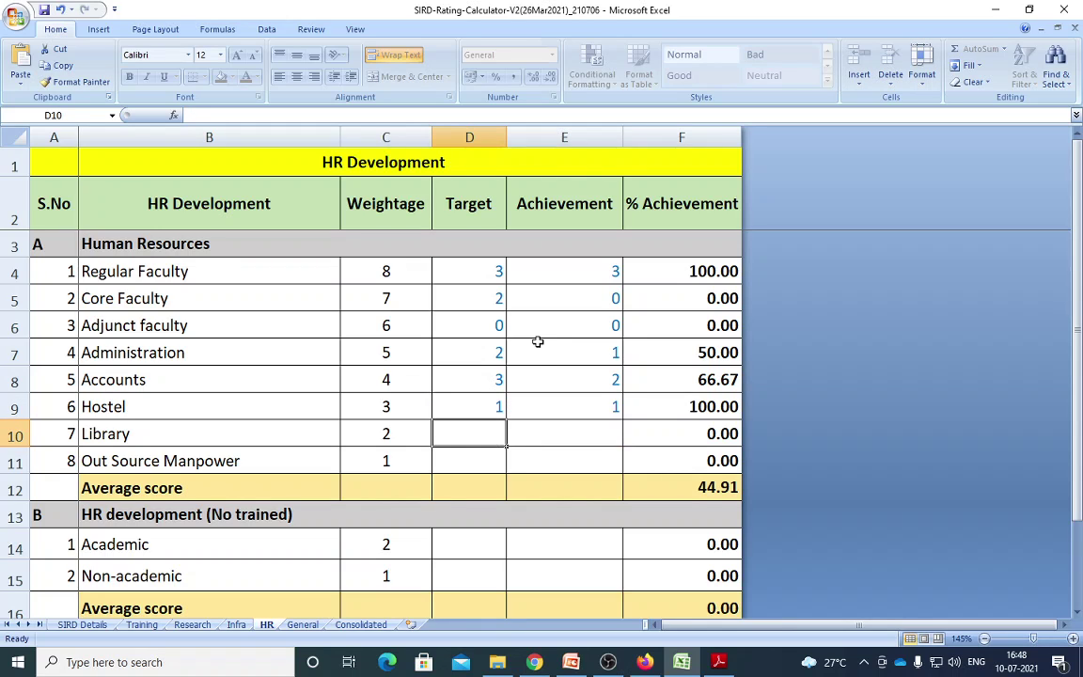
{"action": "type", "text": "1"}
{"action": "key", "text": "Right"}
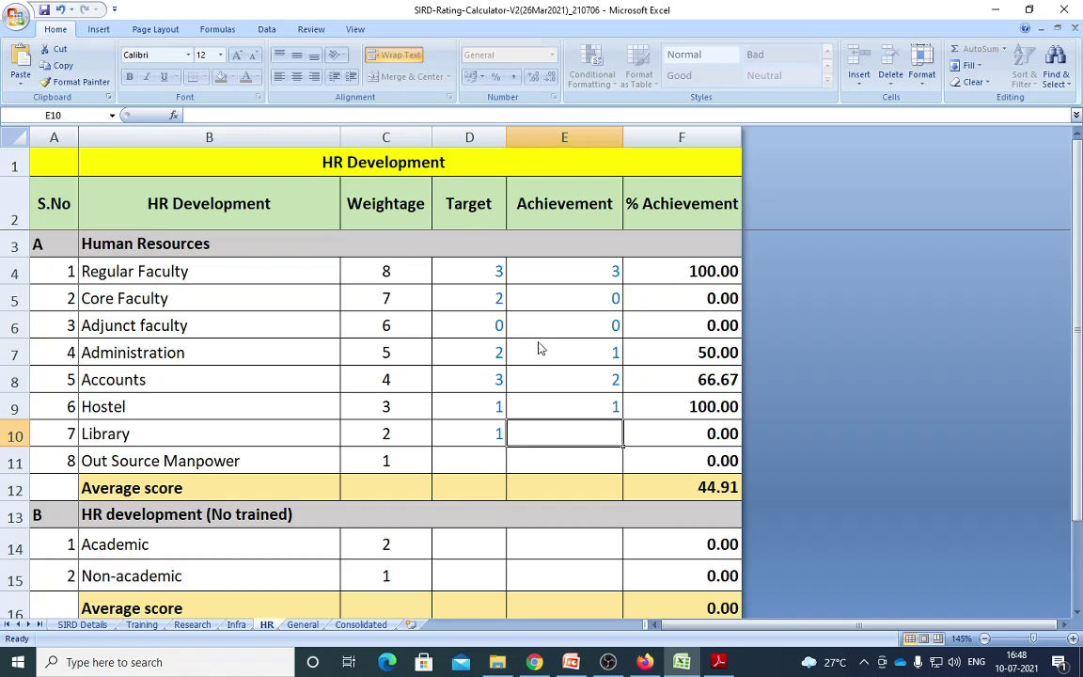
{"action": "key", "text": "Left"}
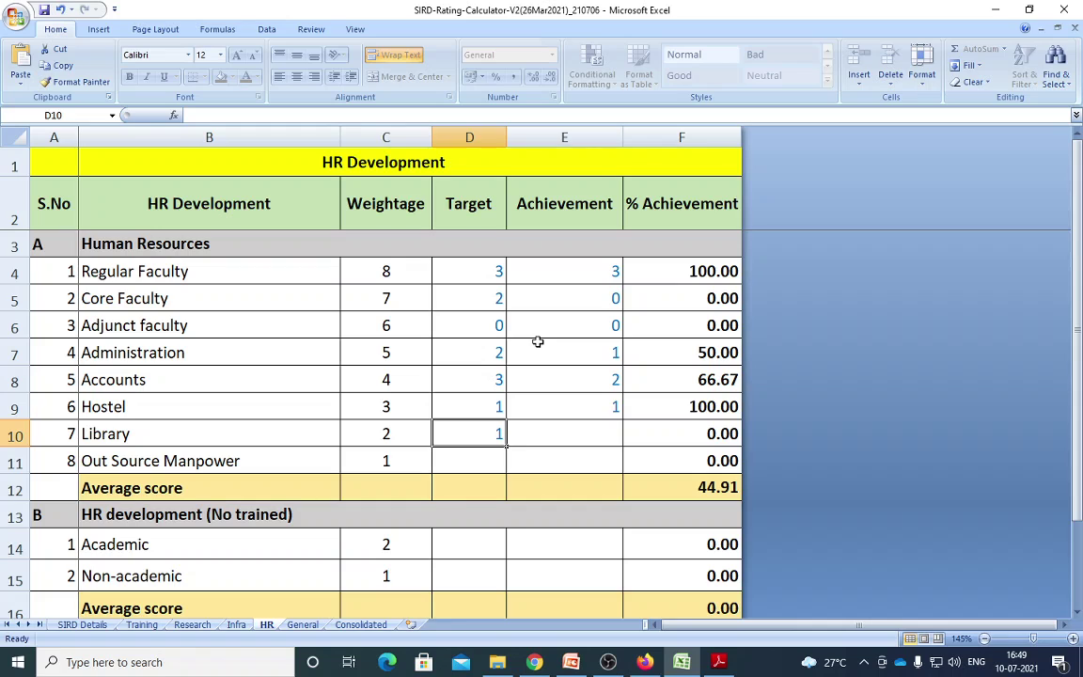
{"action": "key", "text": "Right"}
{"action": "type", "text": "0"}
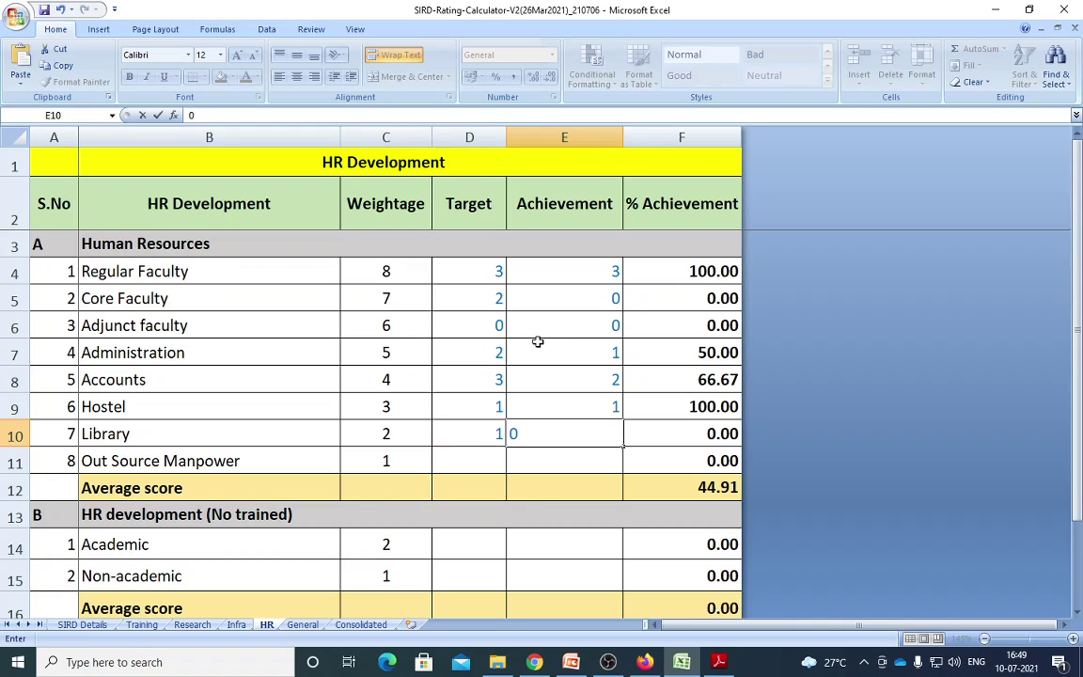
{"action": "key", "text": "Return"}
Enter target 20 and achievement 15 for Out Source Manpower in the Human Resources section
{"action": "type", "text": "20"}
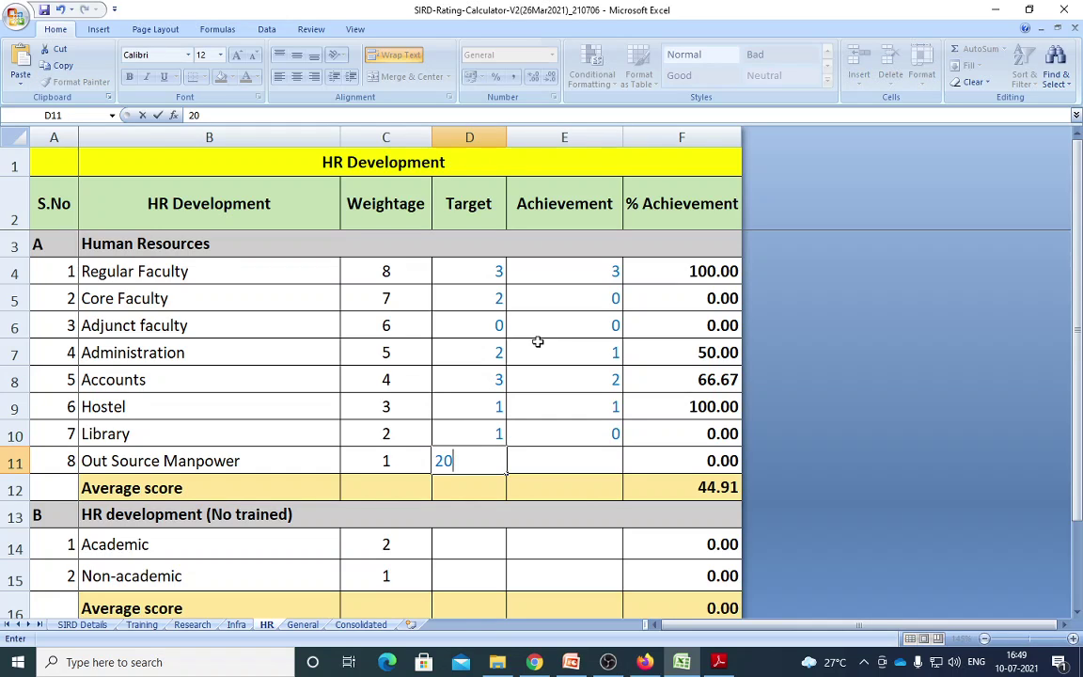
{"action": "key", "text": "Tab"}
{"action": "type", "text": "15"}
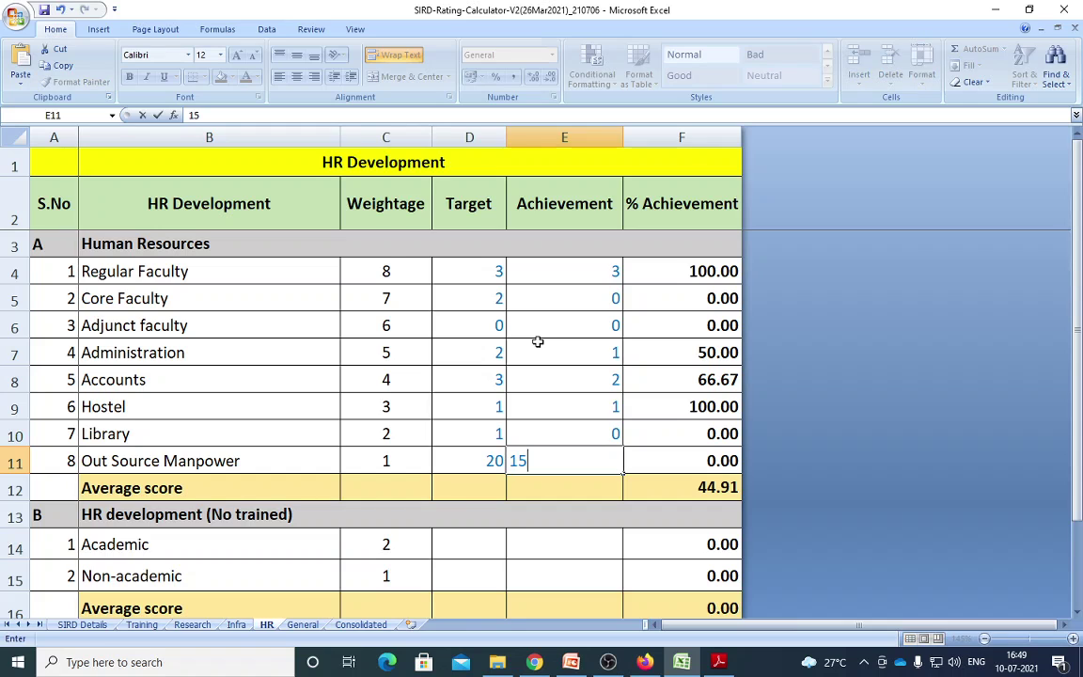
{"action": "key", "text": "Down"}
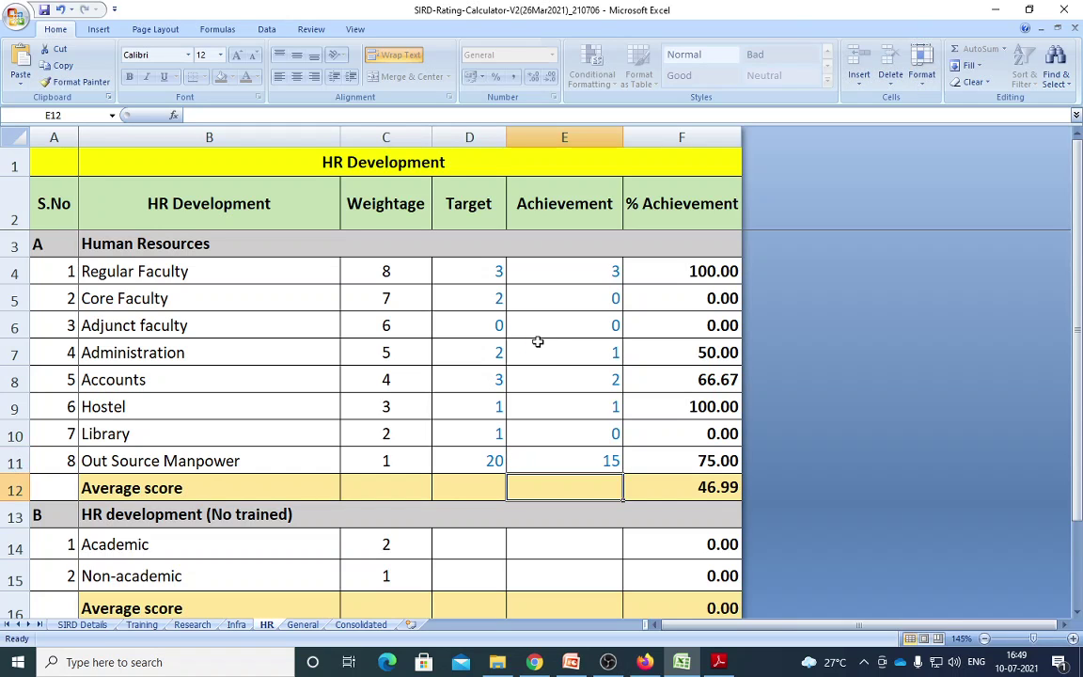
Review the Human Resource indicator descriptions in the Adobe Reader report and the recruited-staff achievements in the Human Resources section of the Excel HR sheet
{"action": "scroll", "coordinate": [538, 341], "scroll_direction": "down", "scroll_amount": 2}
{"action": "left_click", "coordinate": [490, 395]}
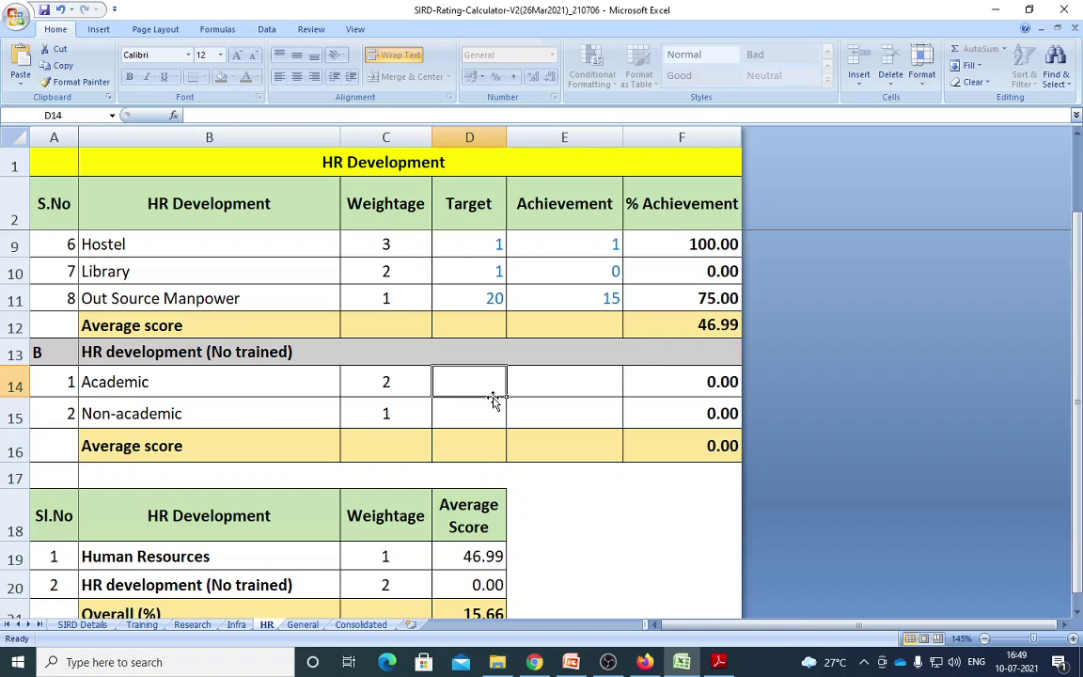
{"action": "left_click", "coordinate": [720, 662]}
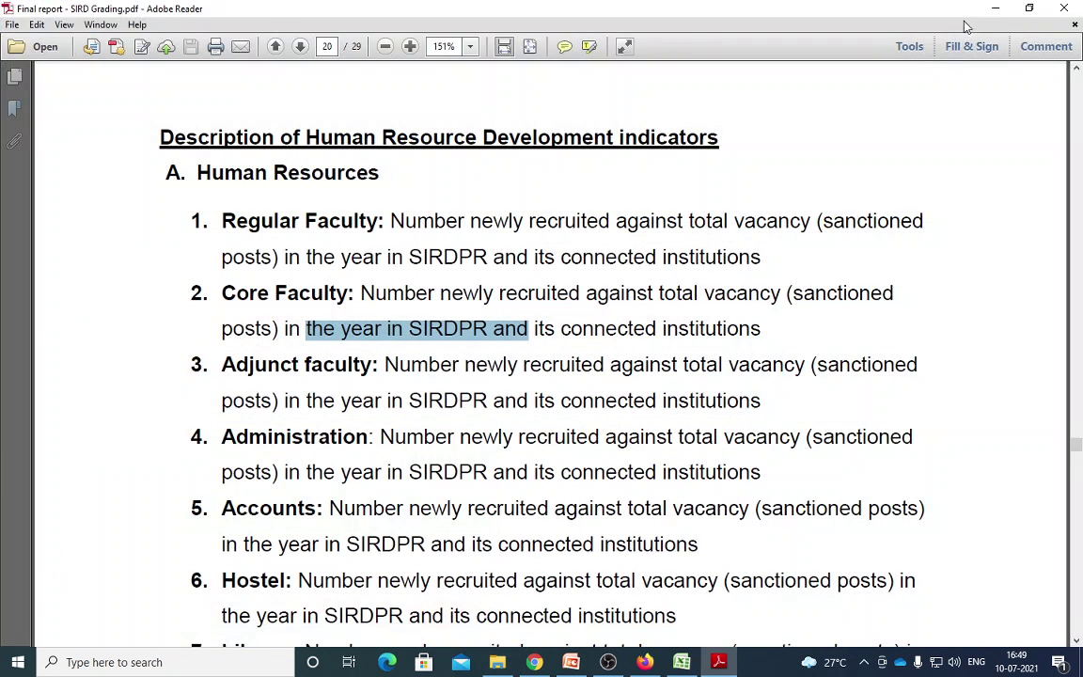
{"action": "left_click", "coordinate": [996, 7]}
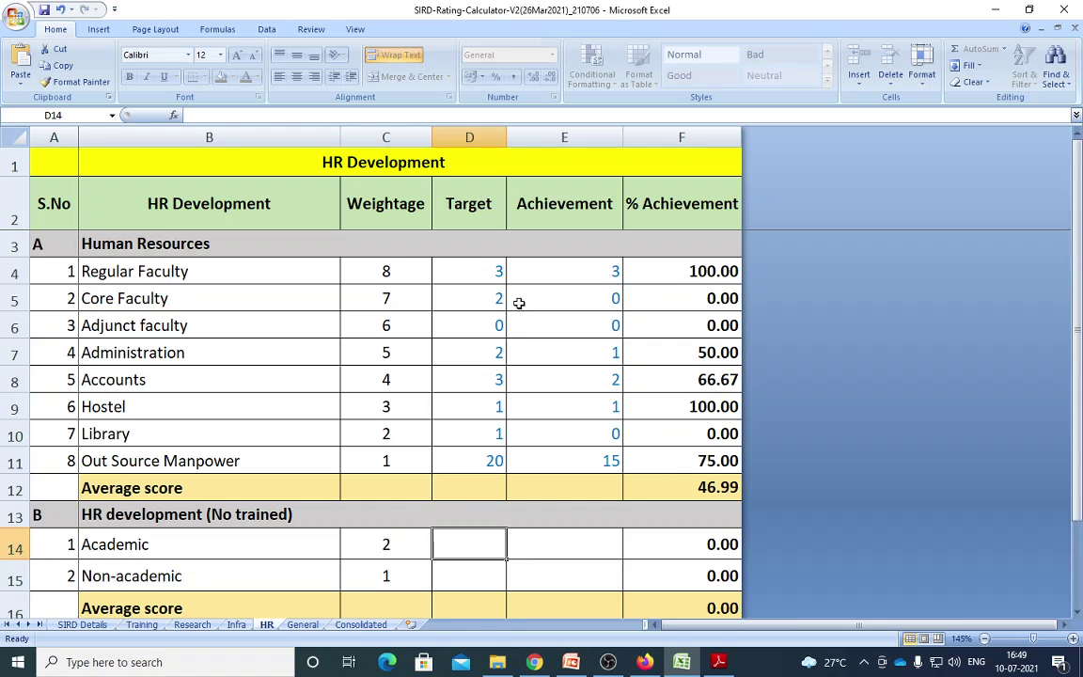
{"action": "scroll", "coordinate": [571, 430], "scroll_direction": "down", "scroll_amount": 1}
{"action": "scroll", "coordinate": [572, 431], "scroll_direction": "up", "scroll_amount": 1}
{"action": "left_click", "coordinate": [594, 271]}
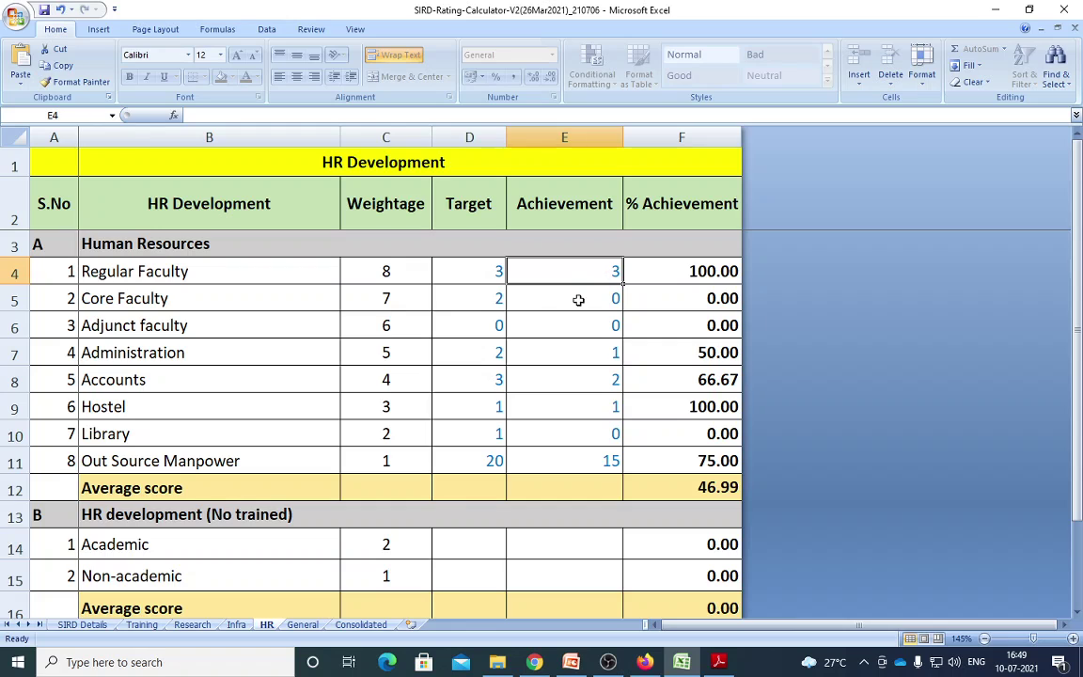
{"action": "left_click", "coordinate": [578, 300]}
{"action": "left_click", "coordinate": [600, 355]}
{"action": "left_click", "coordinate": [605, 278]}
{"action": "mouse_move", "coordinate": [604, 283]}
{"action": "left_mouse_down"}
{"action": "mouse_move", "coordinate": [600, 314]}
{"action": "mouse_move", "coordinate": [606, 273]}
{"action": "left_mouse_up"}
Enter target 3 and achievement 3 for Academic in the HR development (No trained) section
{"action": "left_click", "coordinate": [473, 539]}
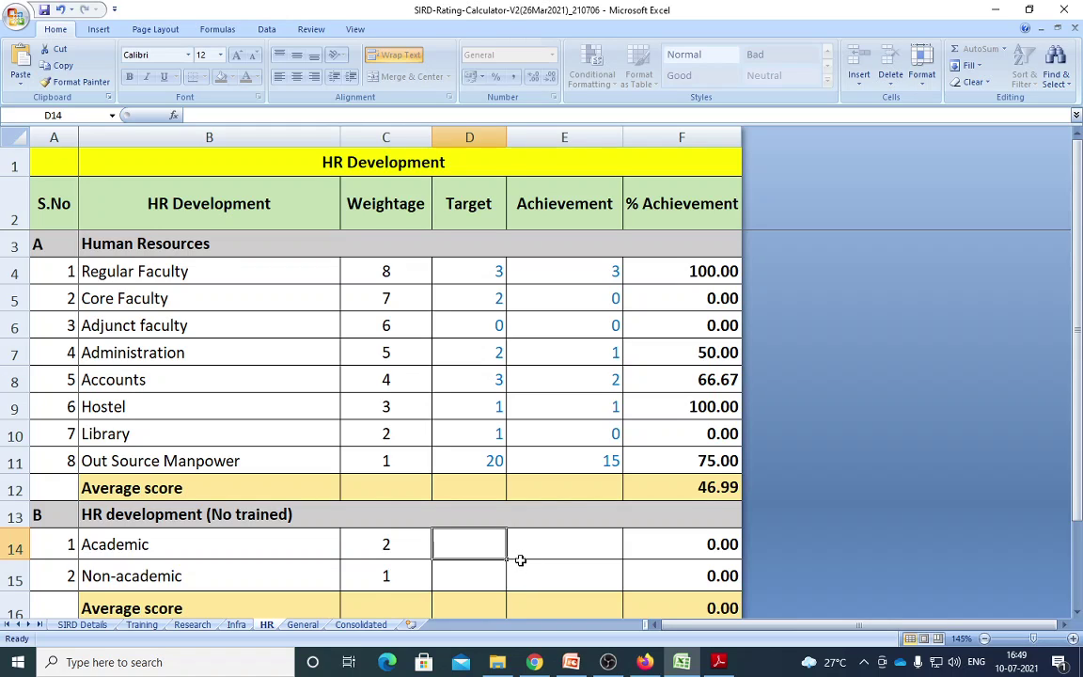
{"action": "type", "text": "3"}
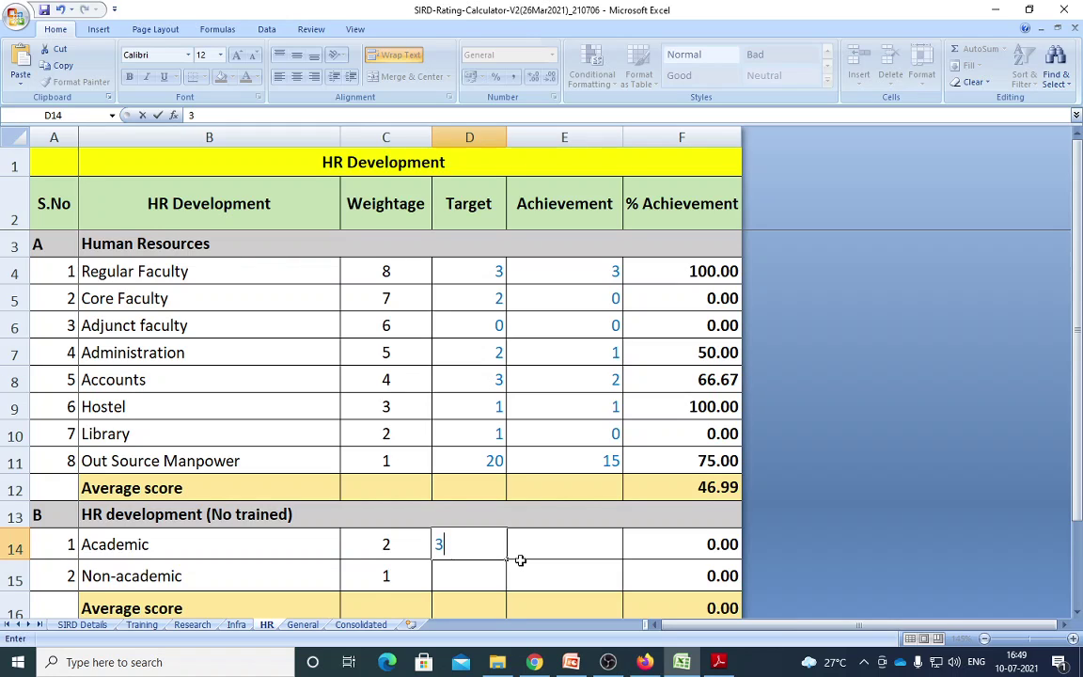
{"action": "left_click", "coordinate": [551, 555]}
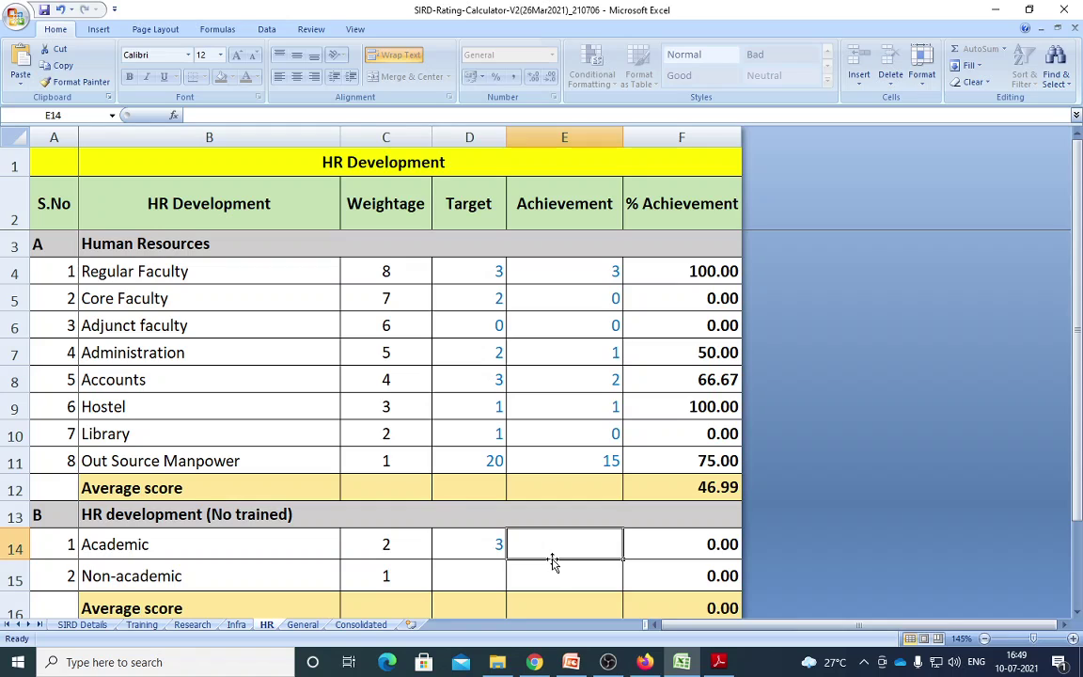
{"action": "type", "text": "3"}
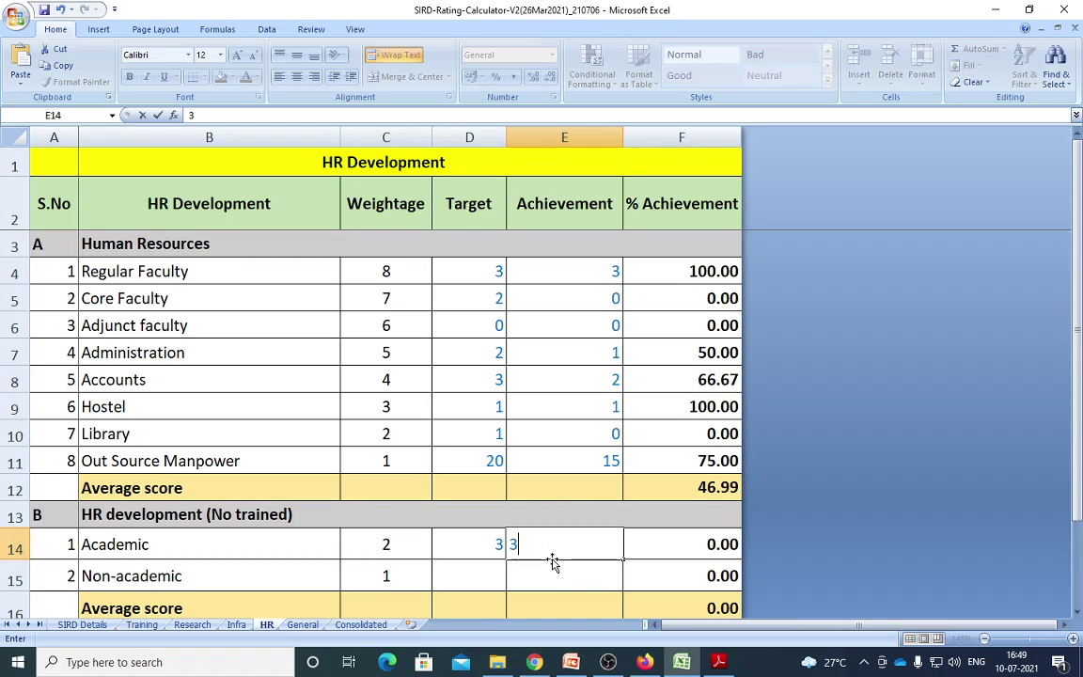
{"action": "left_click", "coordinate": [565, 569]}
Go over the non-faculty achievements, and enter target 19 and achievement 15 for Non-academic in the HR development (No trained) section
{"action": "left_click", "coordinate": [478, 579]}
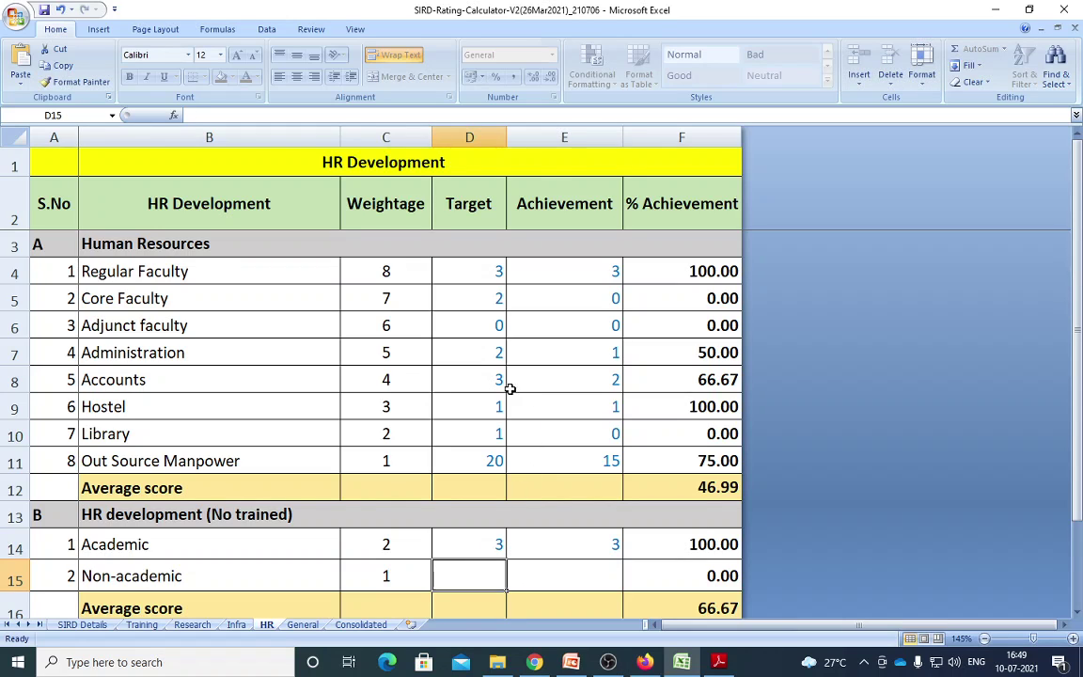
{"action": "left_click", "coordinate": [597, 352]}
{"action": "left_click", "coordinate": [607, 380]}
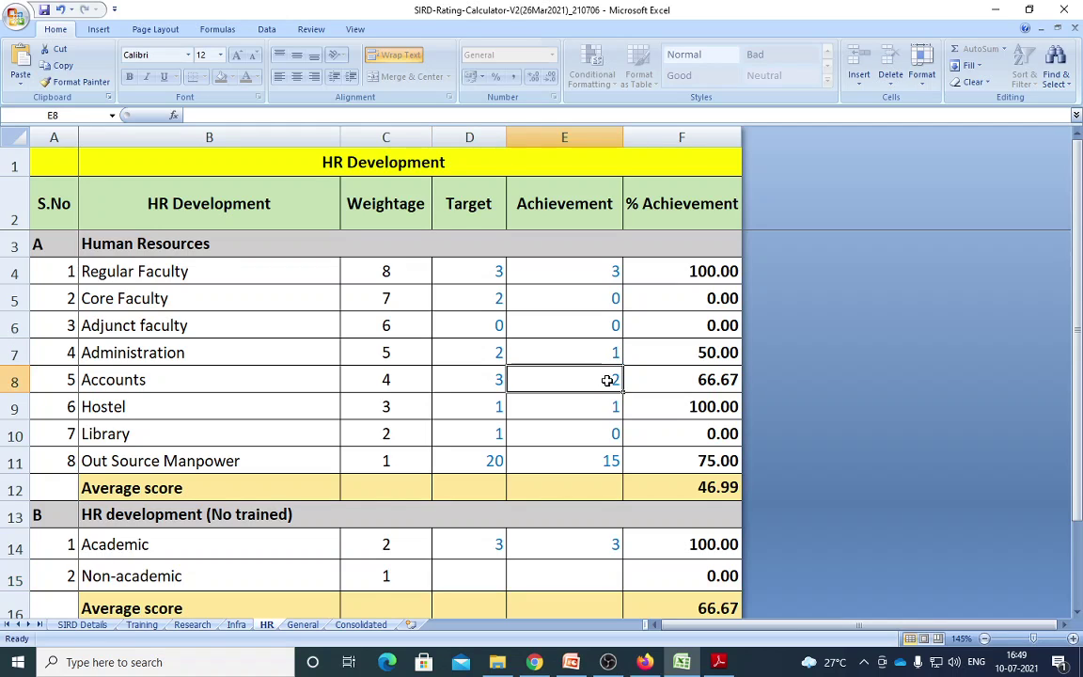
{"action": "left_click", "coordinate": [609, 410]}
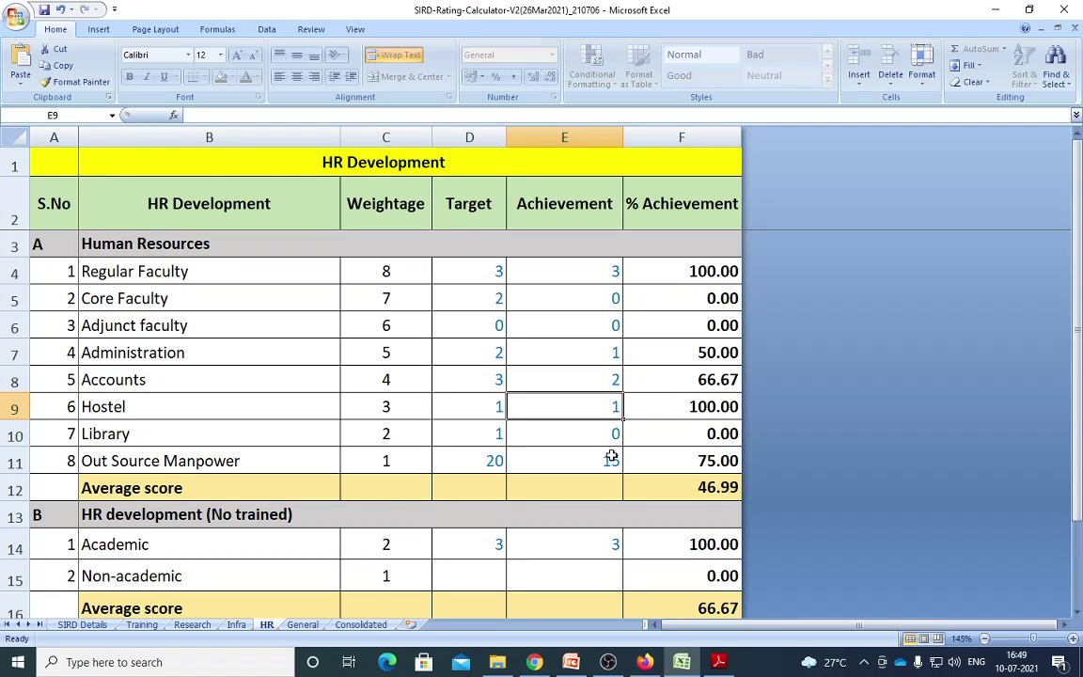
{"action": "left_click", "coordinate": [611, 458]}
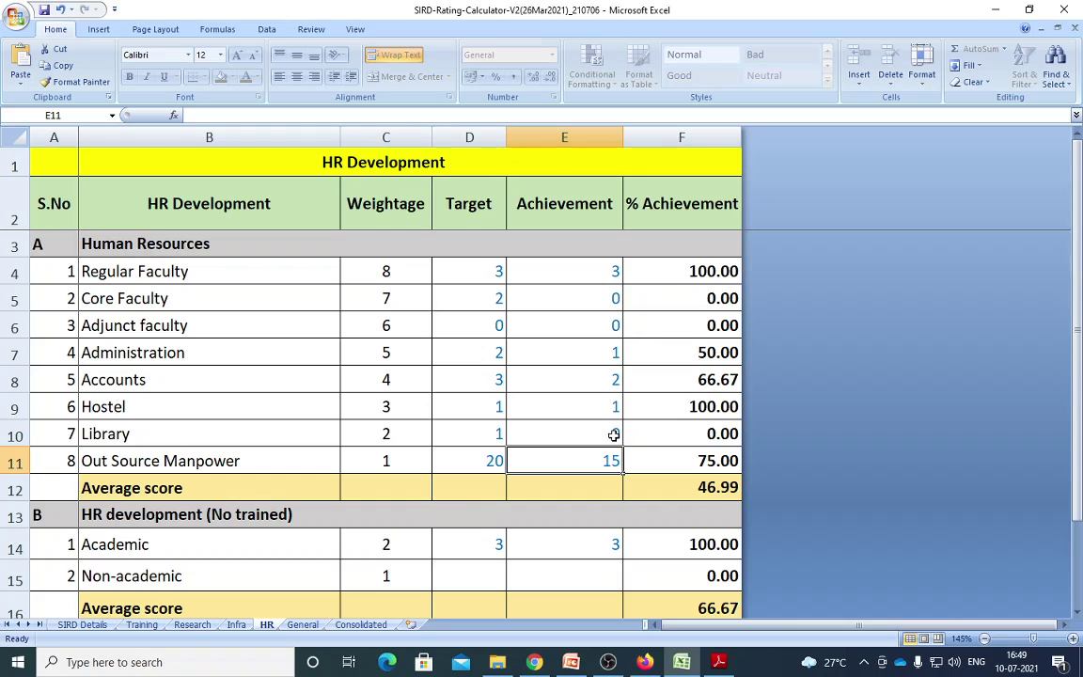
{"action": "left_click", "coordinate": [615, 355]}
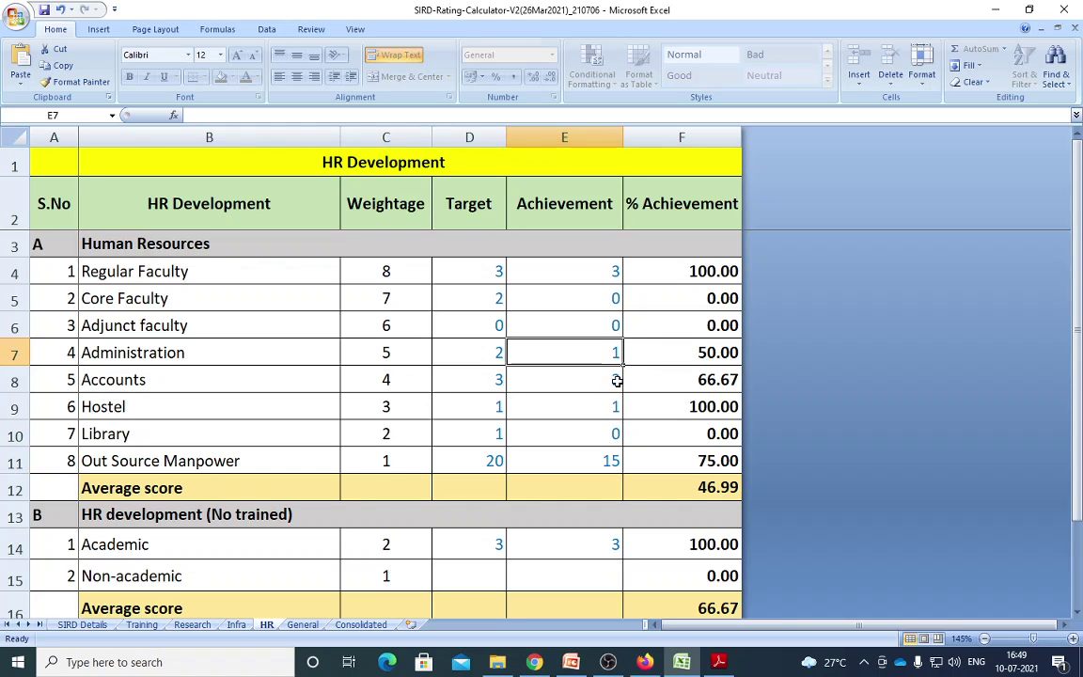
{"action": "left_click", "coordinate": [620, 460]}
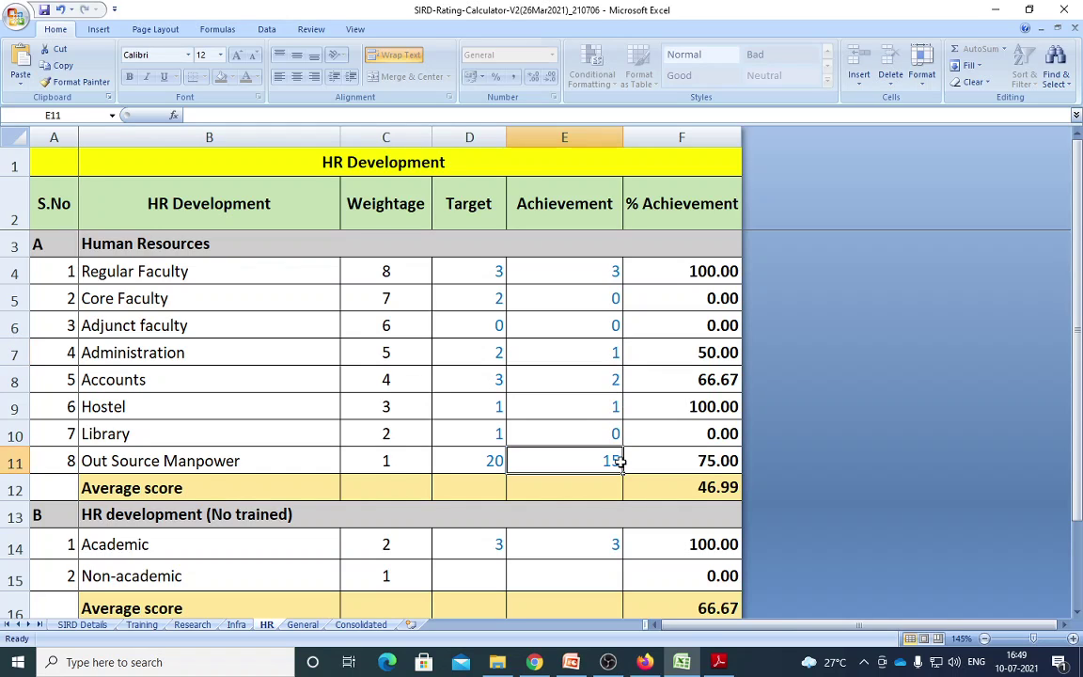
{"action": "left_click", "coordinate": [490, 571]}
{"action": "type", "text": "19"}
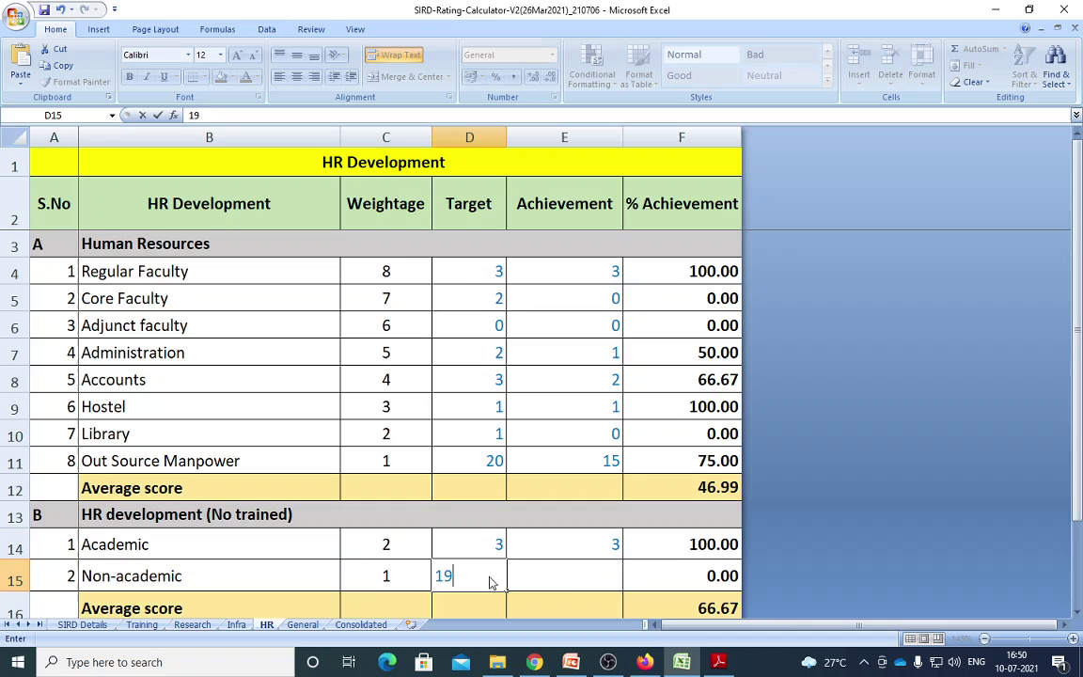
{"action": "left_click", "coordinate": [567, 572]}
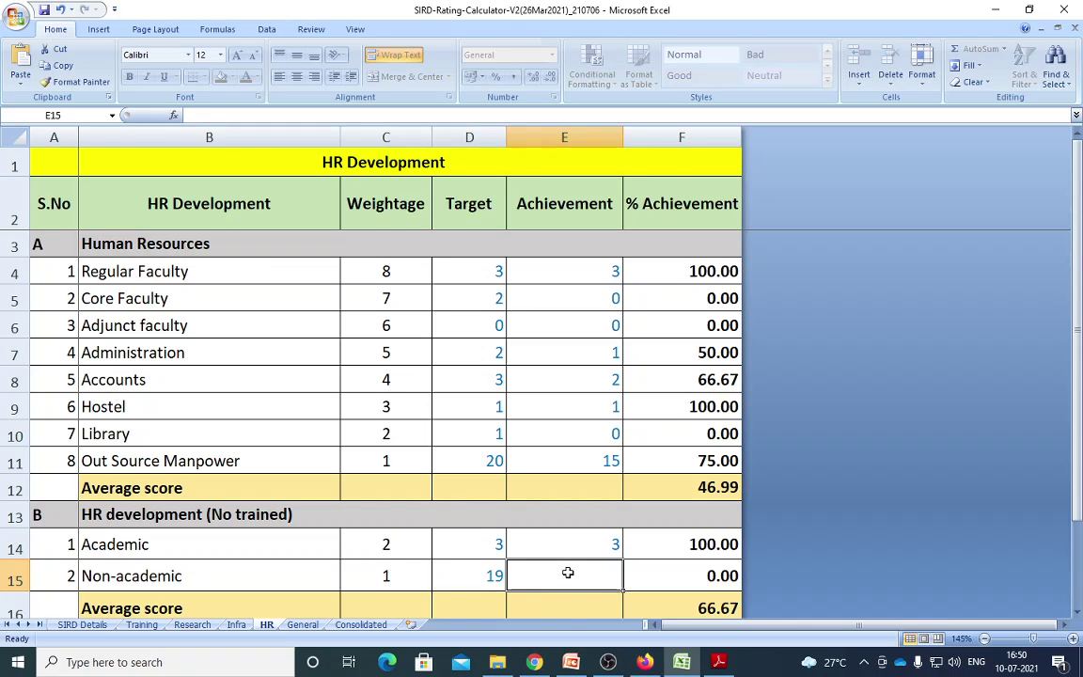
{"action": "type", "text": "15"}
{"action": "key", "text": "Tab"}
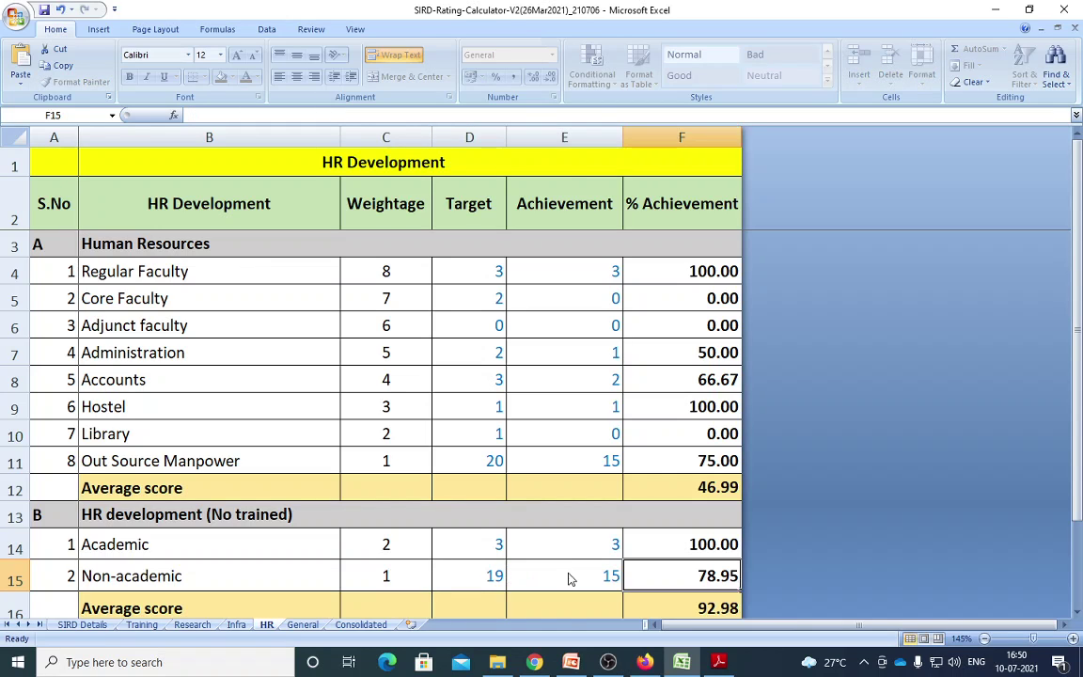
Compare the Academic and Non-academic entries with the HR Development indicator descriptions in the Adobe Reader report, returning to the Excel HR sheet
{"action": "scroll", "coordinate": [567, 573], "scroll_direction": "down", "scroll_amount": 3}
{"action": "scroll", "coordinate": [568, 573], "scroll_direction": "up", "scroll_amount": 3}
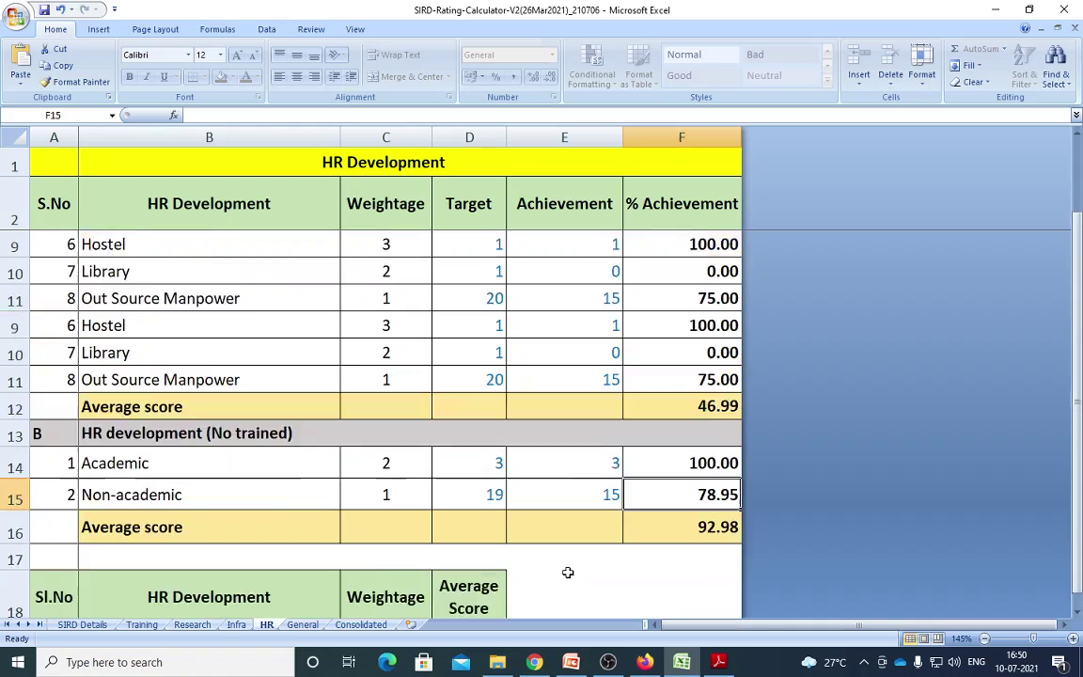
{"action": "key", "text": "alt+Tab"}
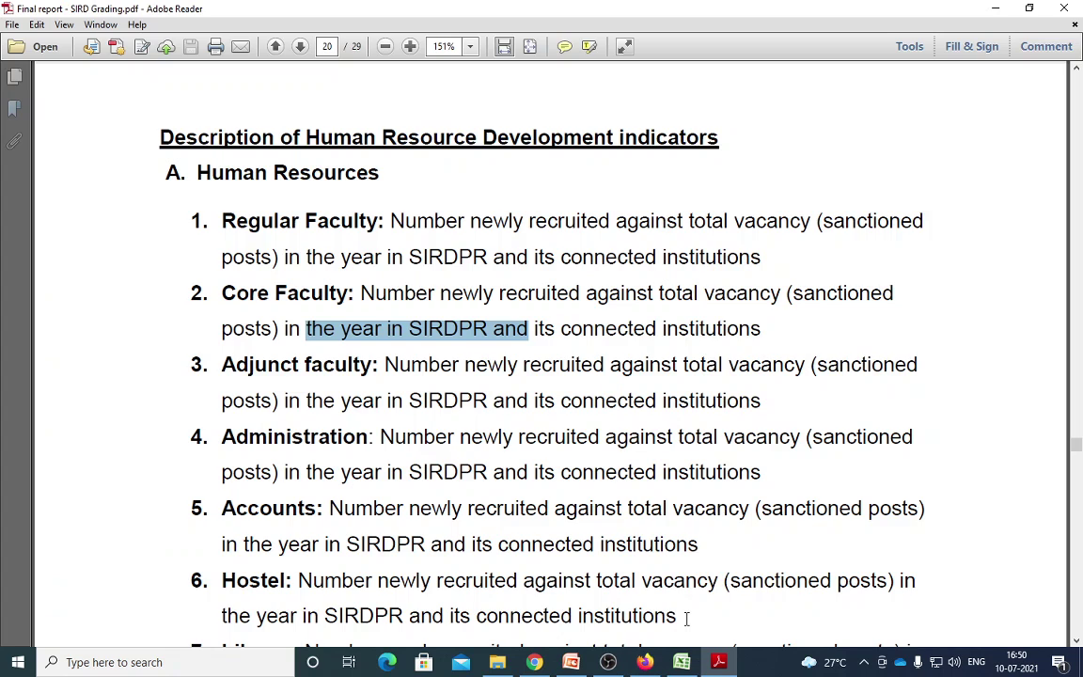
{"action": "scroll", "coordinate": [646, 567], "scroll_direction": "down", "scroll_amount": 1}
{"action": "scroll", "coordinate": [646, 567], "scroll_direction": "down", "scroll_amount": 6}
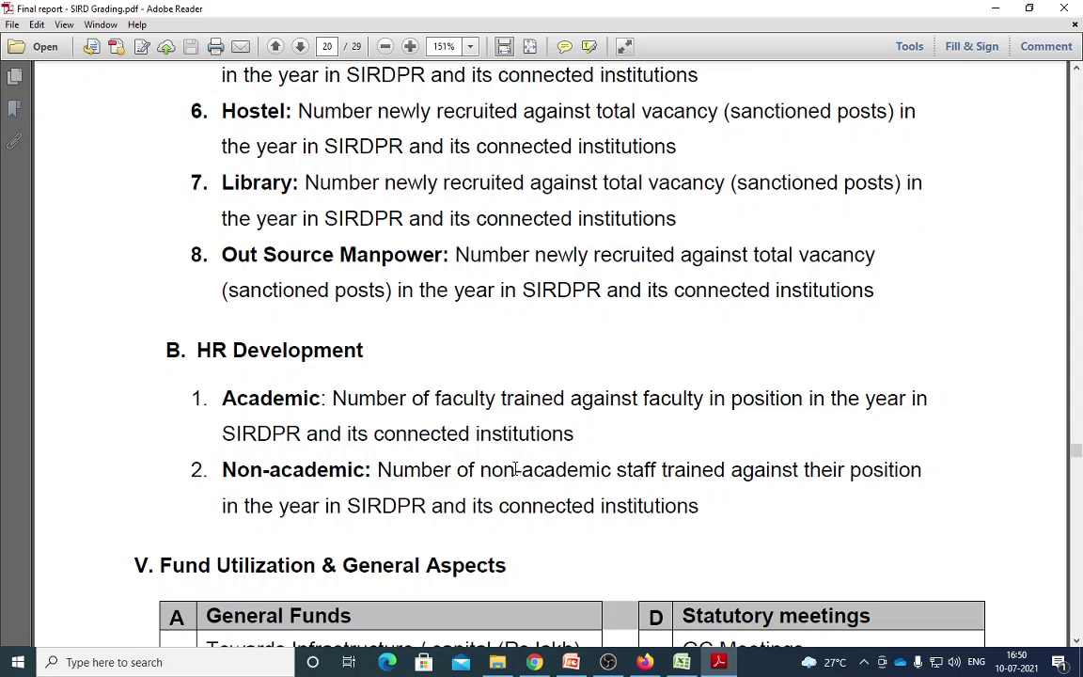
{"action": "scroll", "coordinate": [515, 469], "scroll_direction": "up", "scroll_amount": 1}
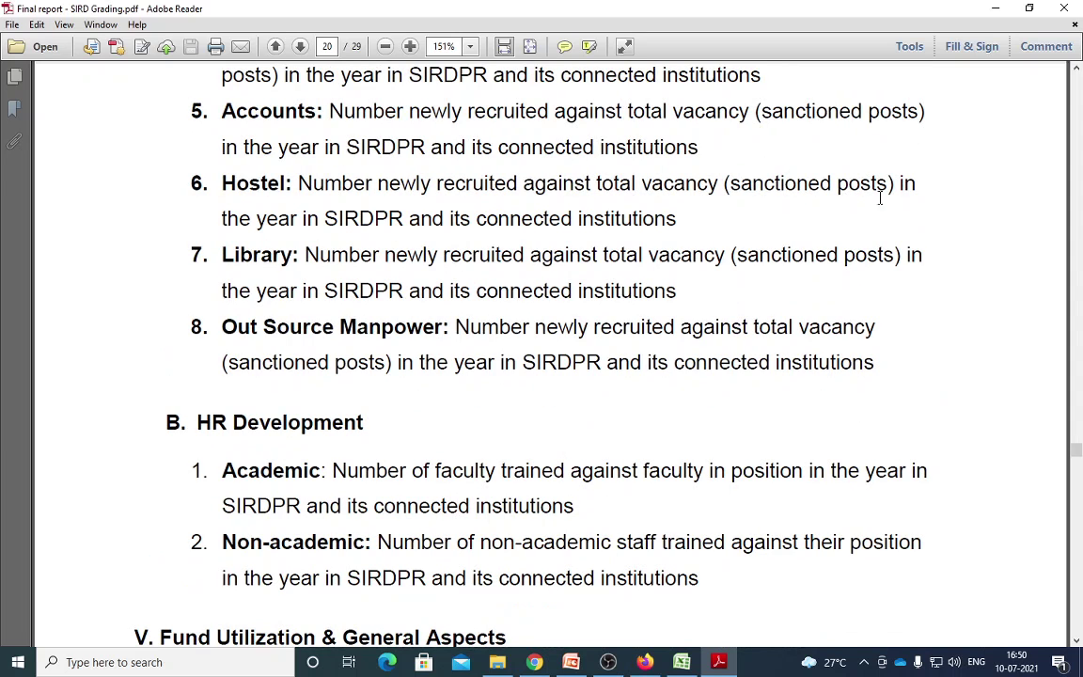
{"action": "key", "text": "alt+Tab"}
{"action": "scroll", "coordinate": [513, 513], "scroll_direction": "down", "scroll_amount": 1}
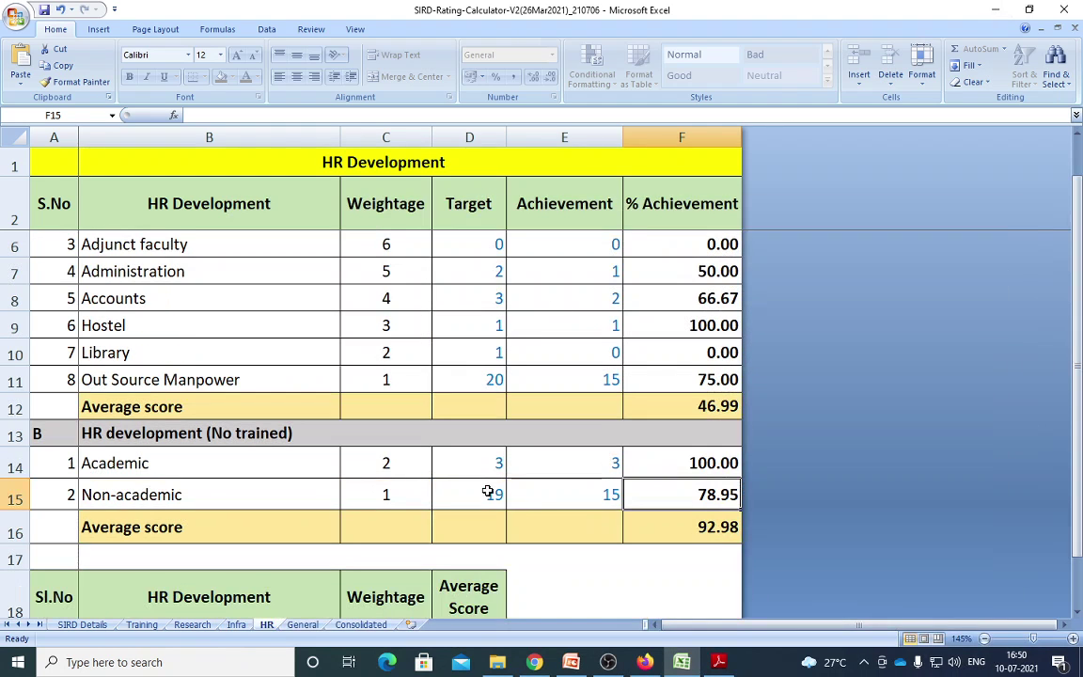
{"action": "left_click", "coordinate": [493, 461]}
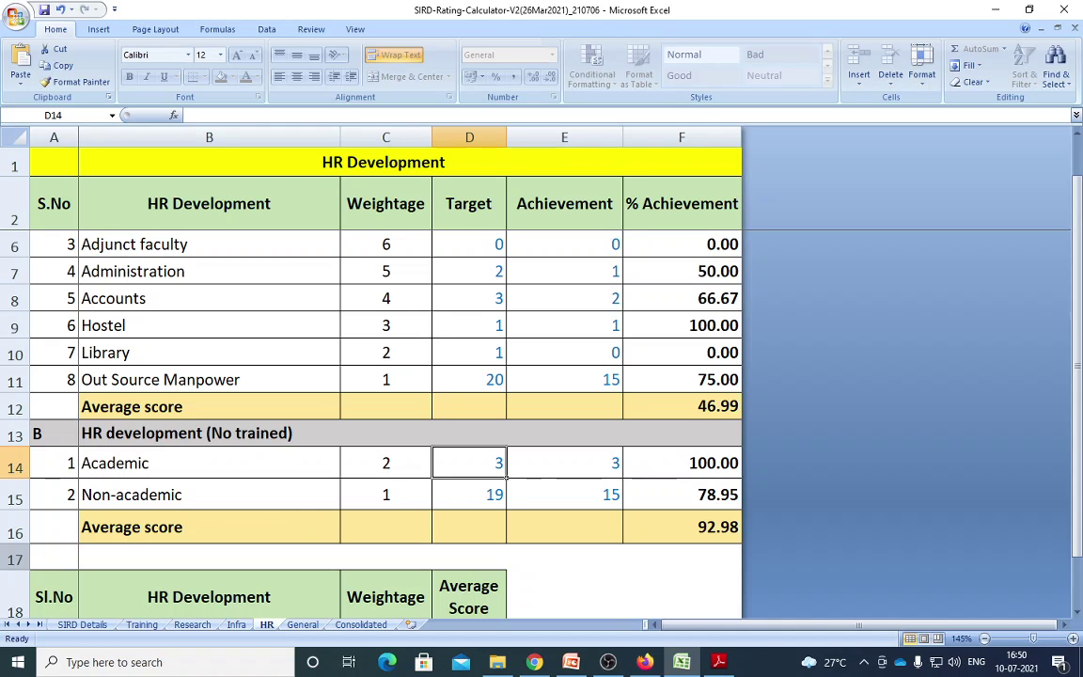
Open the General sheet of the rating calculator and enlarge it to 145% from the General funding section
{"action": "key", "text": "alt+Tab"}
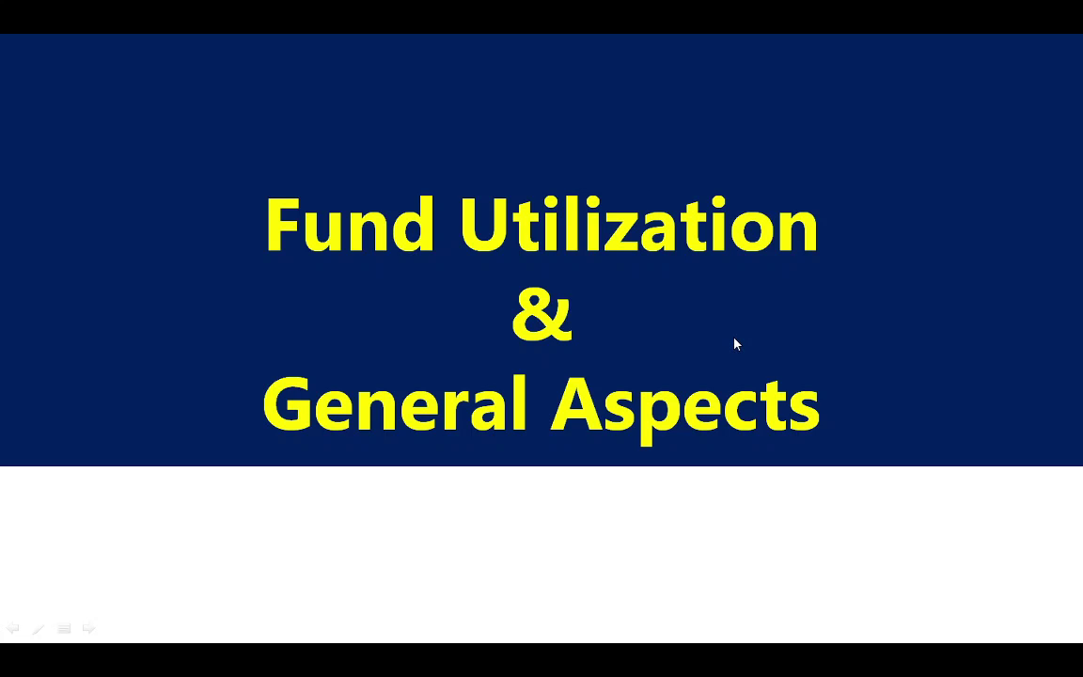
{"action": "key", "text": "alt+Tab"}
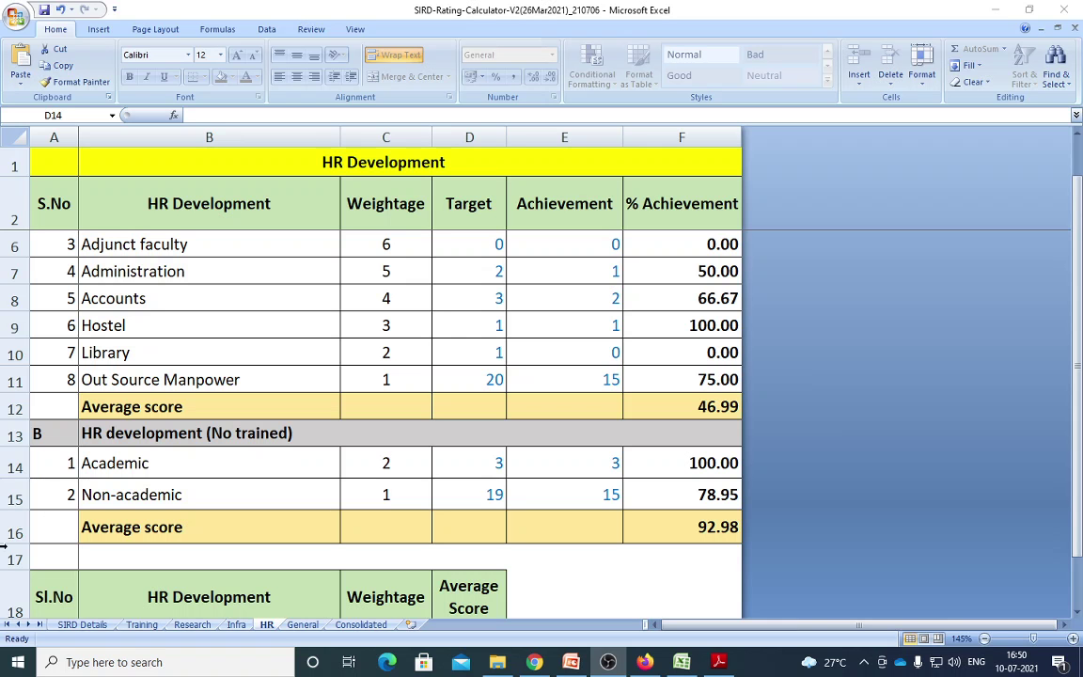
{"action": "left_click", "coordinate": [302, 624]}
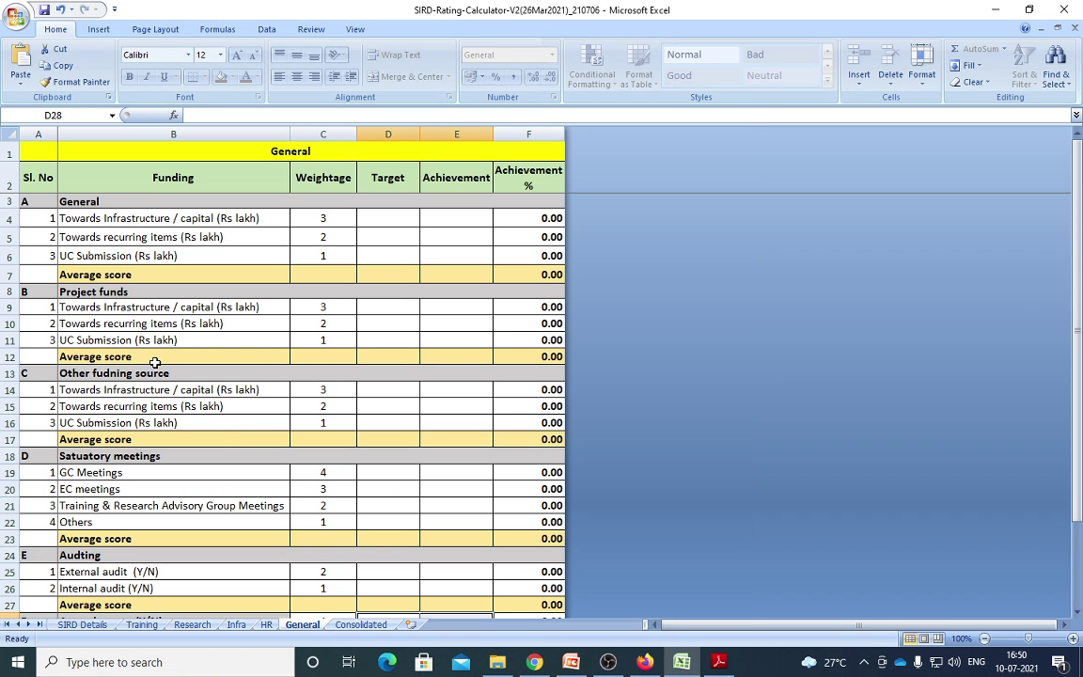
{"action": "scroll", "coordinate": [155, 365], "scroll_direction": "up", "scroll_amount": 2, "text": "ctrl"}
{"action": "scroll", "coordinate": [156, 365], "scroll_direction": "up", "scroll_amount": 1, "text": "ctrl"}
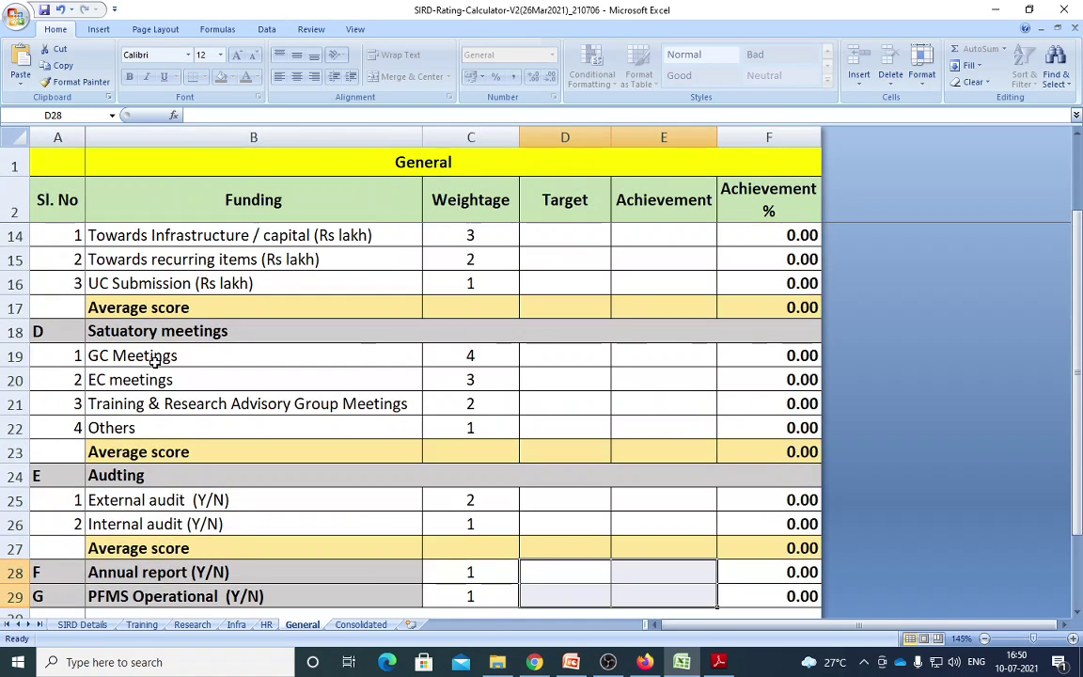
{"action": "scroll", "coordinate": [158, 362], "scroll_direction": "up", "scroll_amount": 4}
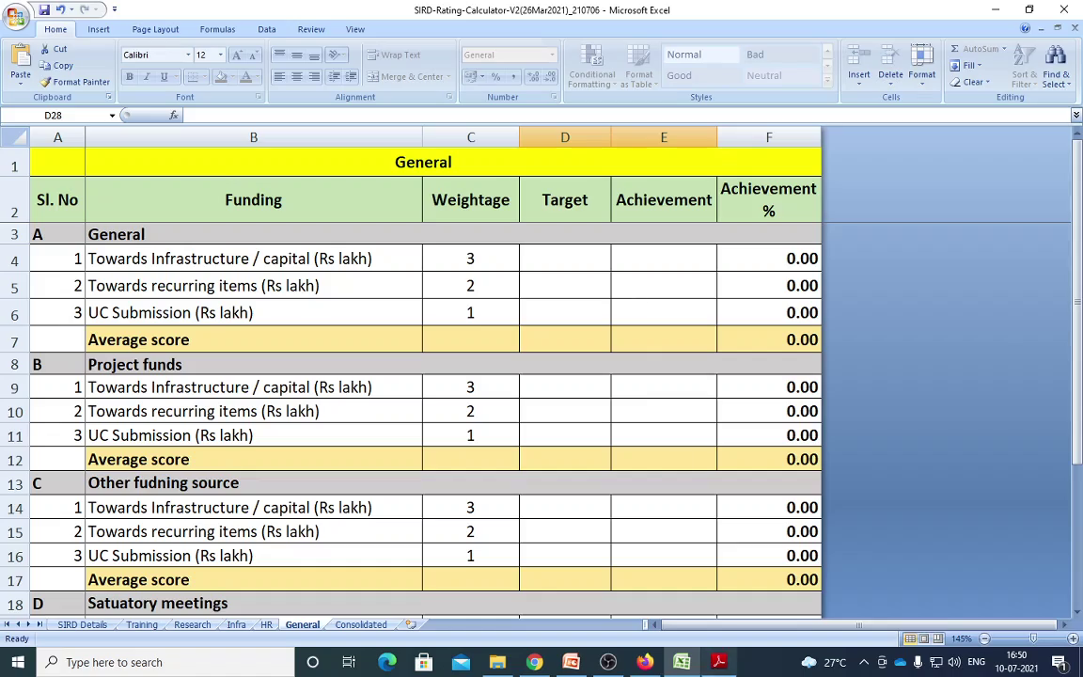
Read the General Aspects descriptions for general, project and other funding in the Adobe Reader report, and return to the Excel calculator
{"action": "key", "text": "alt+Tab"}
{"action": "scroll", "coordinate": [708, 615], "scroll_direction": "down", "scroll_amount": 10}
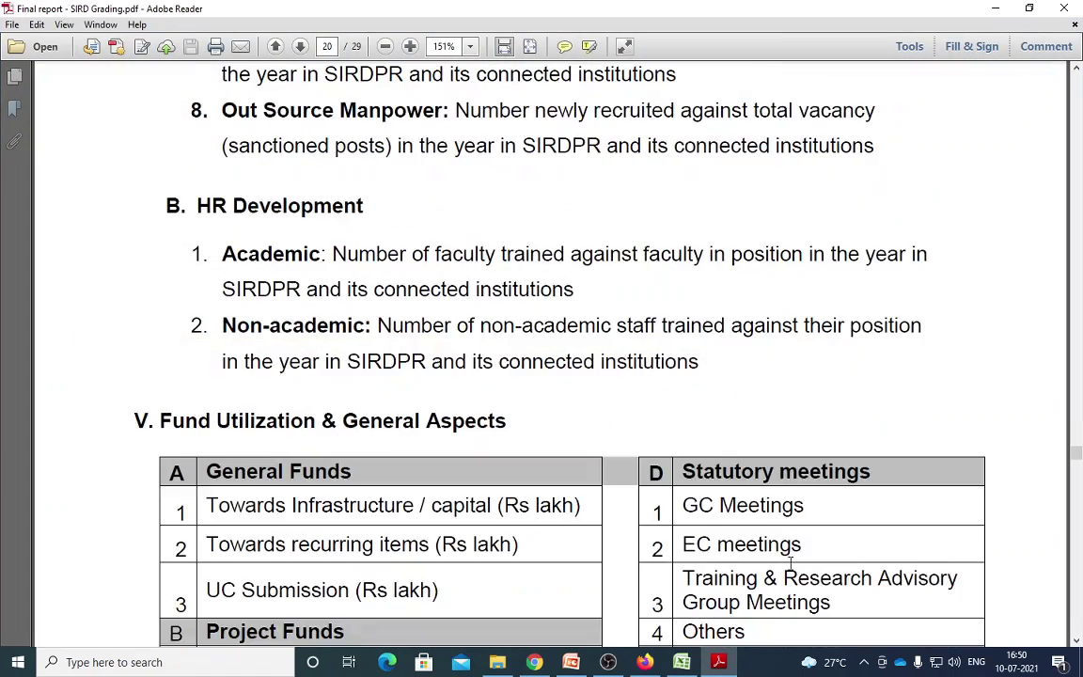
{"action": "scroll", "coordinate": [743, 551], "scroll_direction": "down", "scroll_amount": 3}
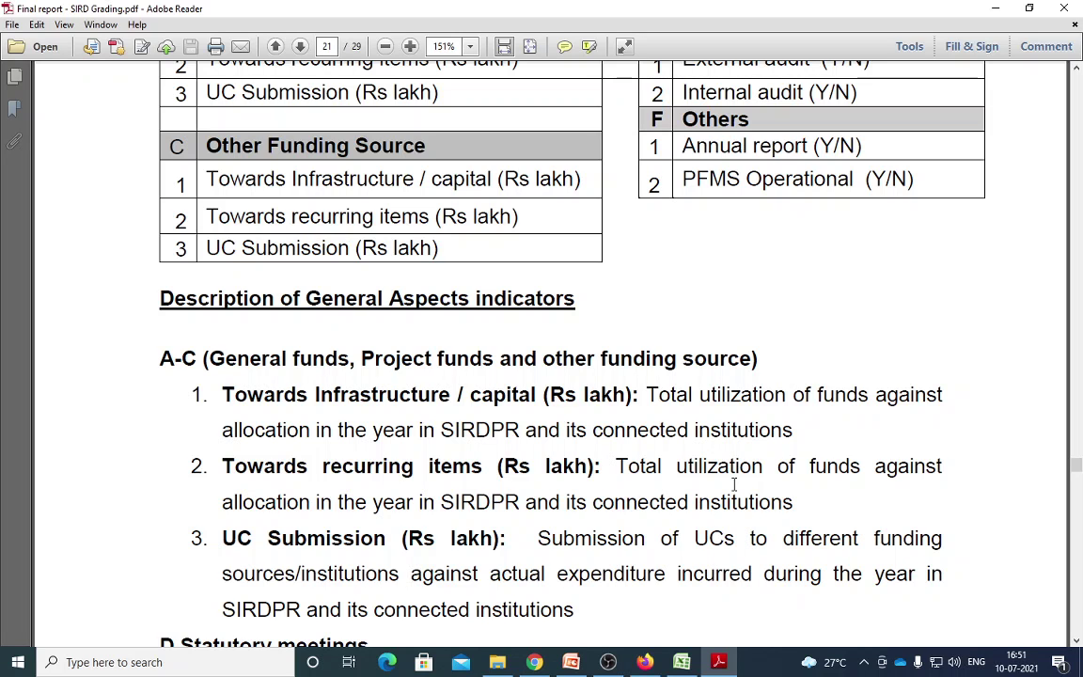
{"action": "scroll", "coordinate": [734, 483], "scroll_direction": "down", "scroll_amount": 2}
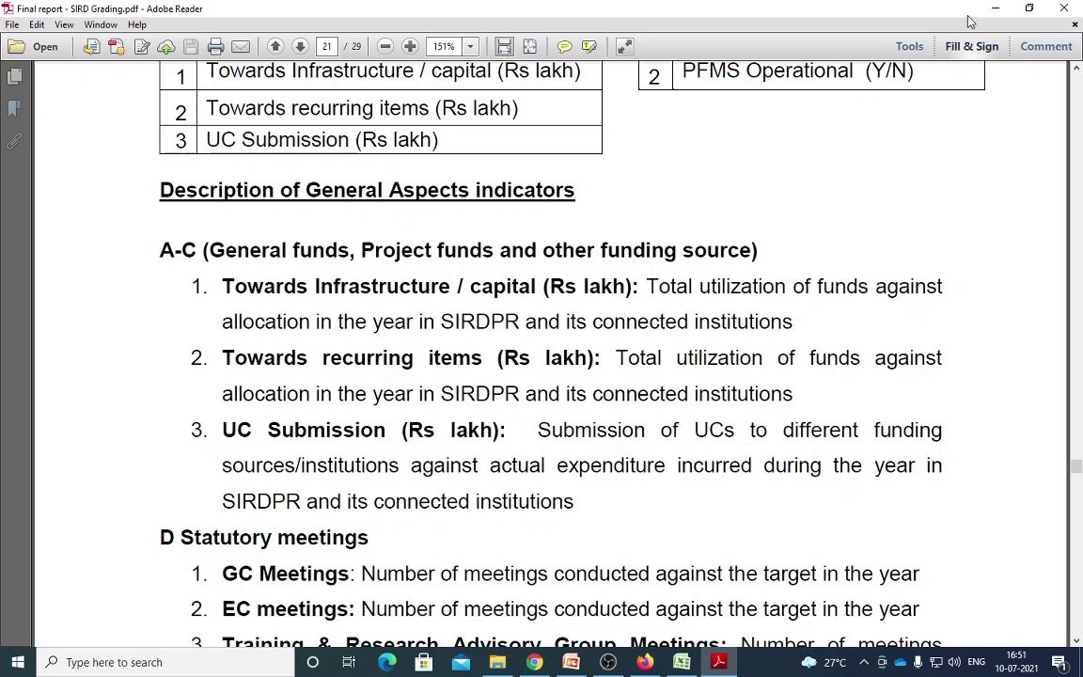
{"action": "key", "text": "alt+Tab"}
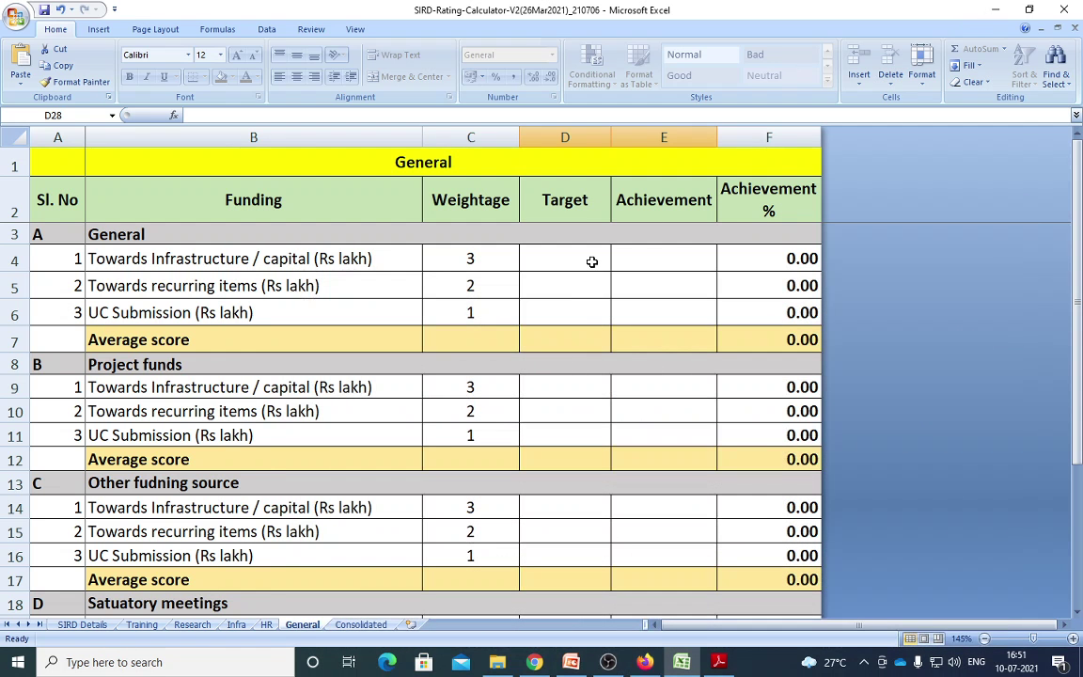
Refer to the Administrative-cum-Academic Block targets on the Infra sheet, and enter target 2500000 and achievement 2000000 for infrastructure / capital under General funding
{"action": "left_click", "coordinate": [591, 262]}
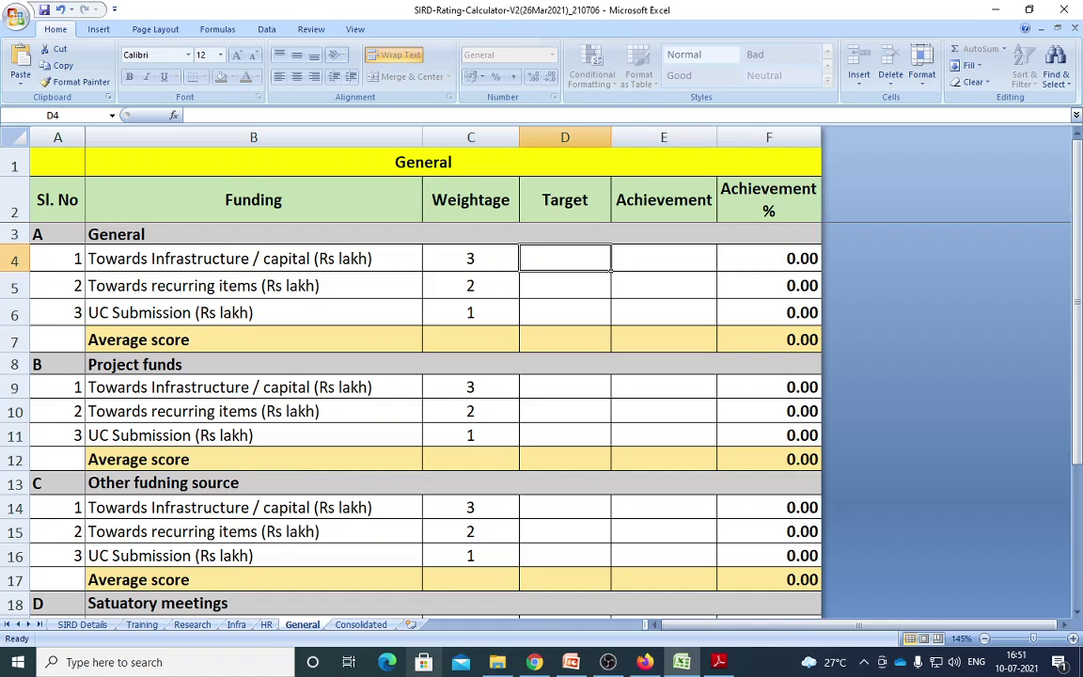
{"action": "left_click", "coordinate": [236, 625]}
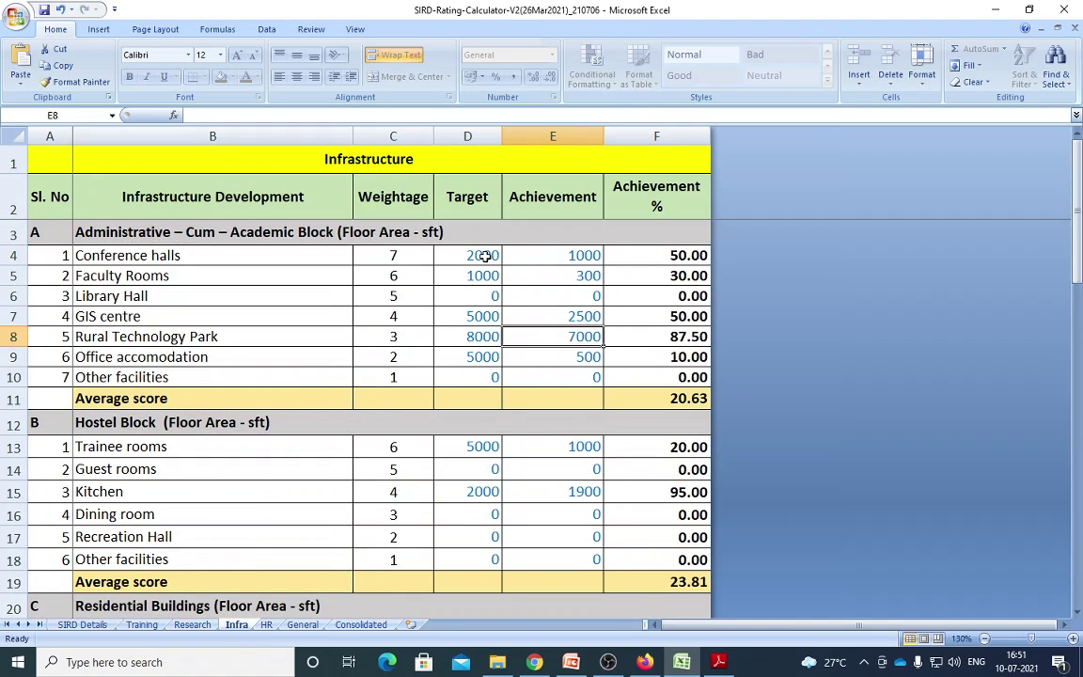
{"action": "left_click_drag", "start_coordinate": [485, 255], "coordinate": [490, 369]}
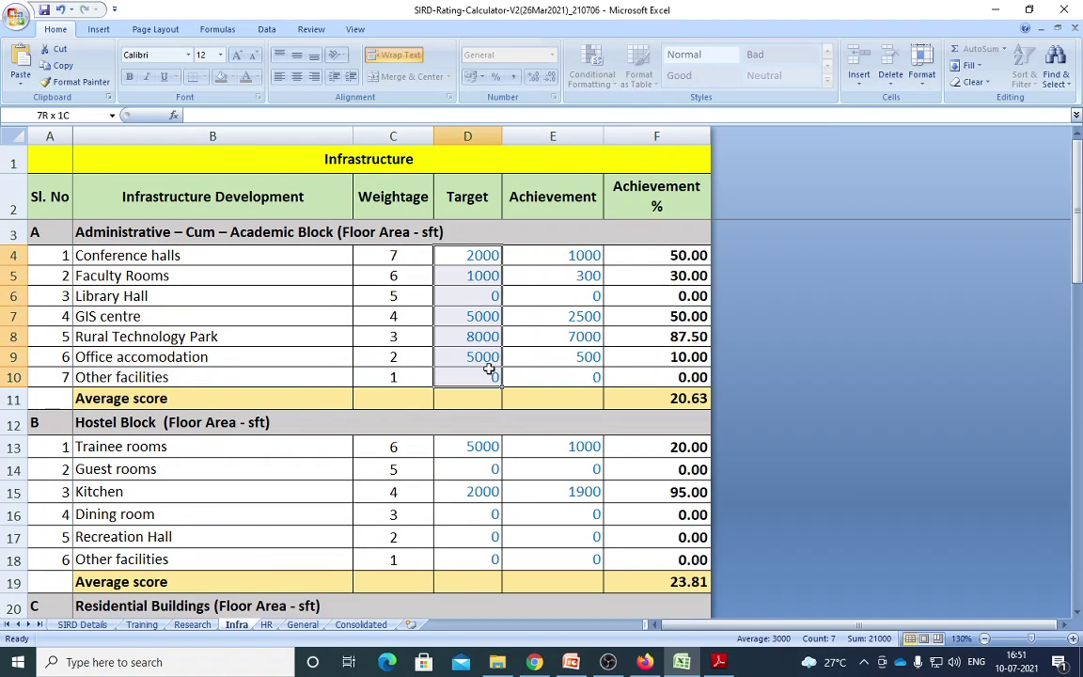
{"action": "left_click", "coordinate": [266, 624]}
{"action": "left_click", "coordinate": [302, 625]}
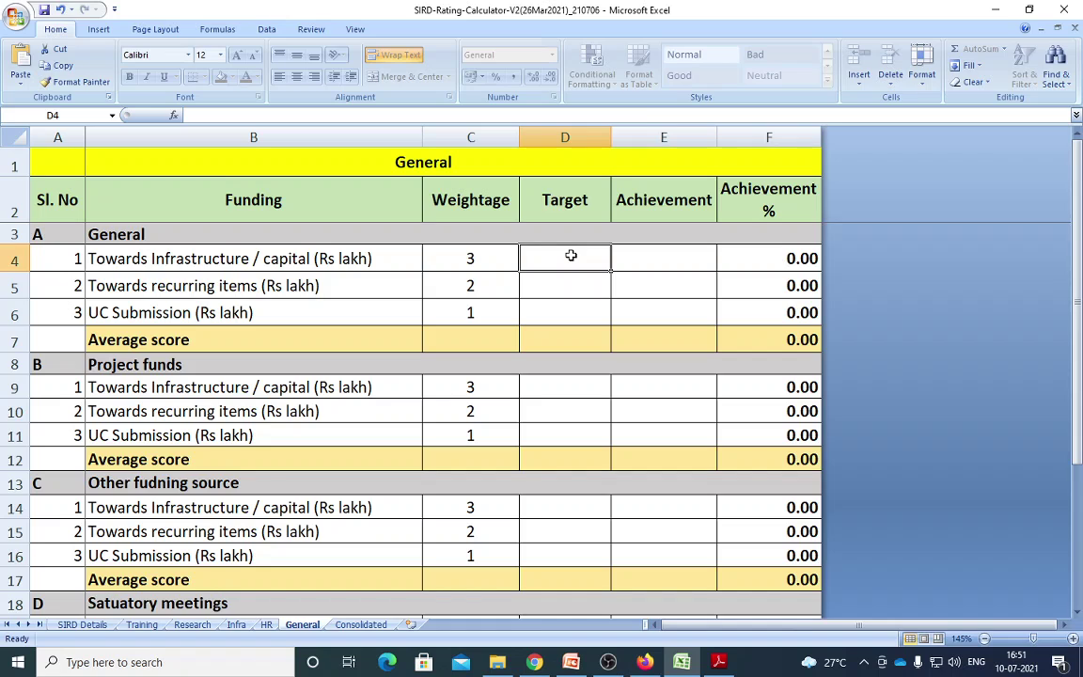
{"action": "type", "text": "2"}
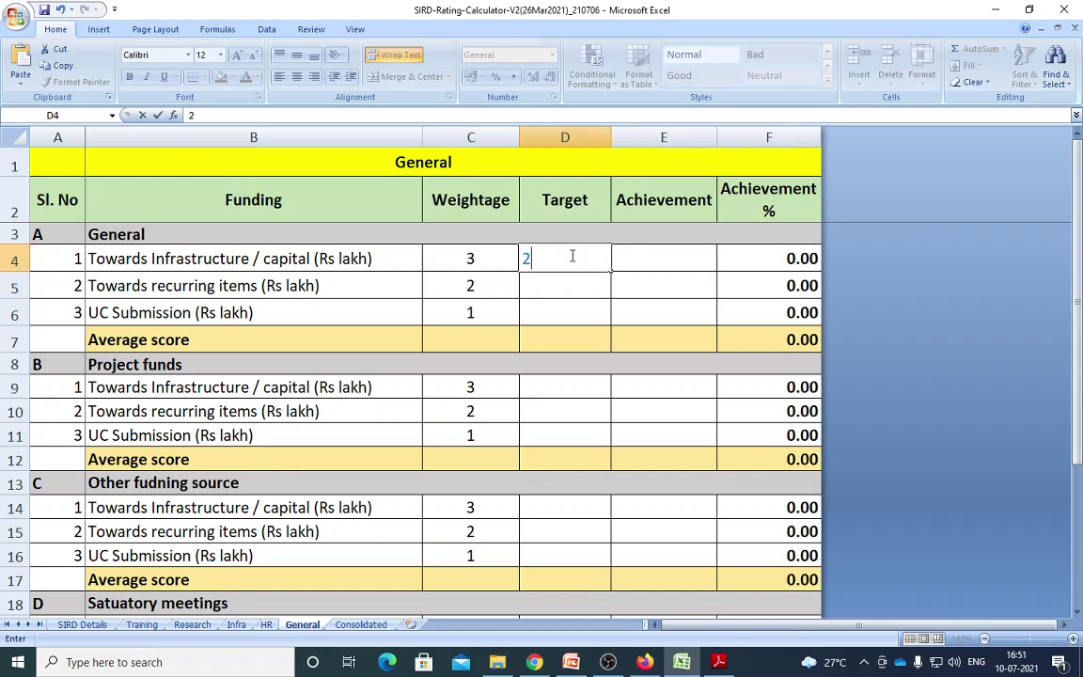
{"action": "type", "text": "500000"}
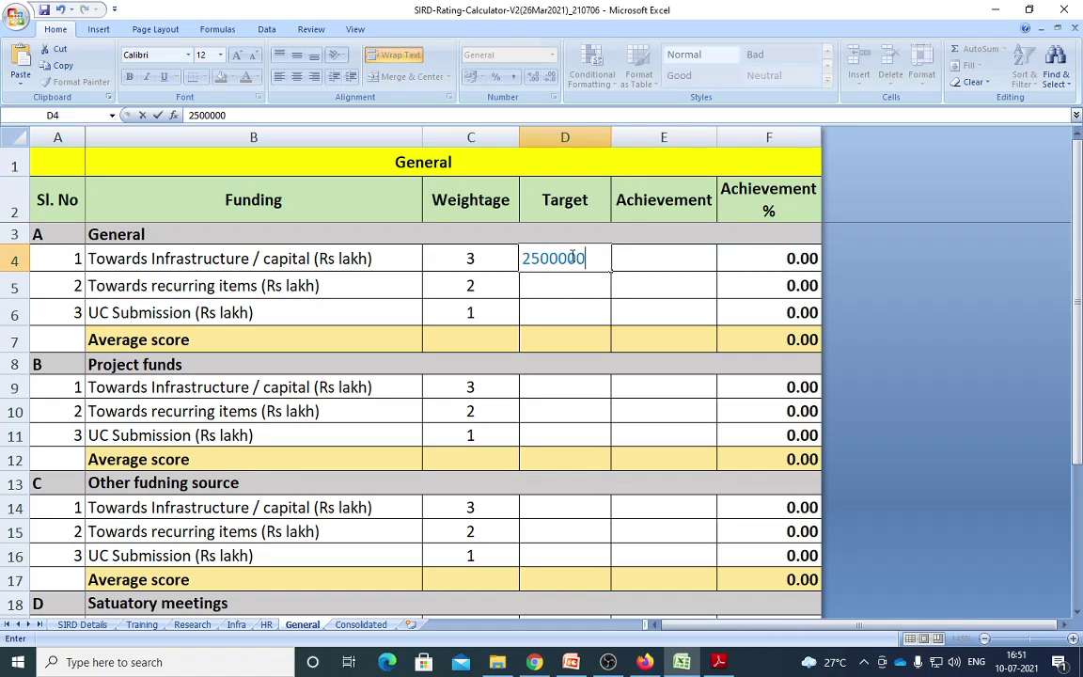
{"action": "key", "text": "Tab"}
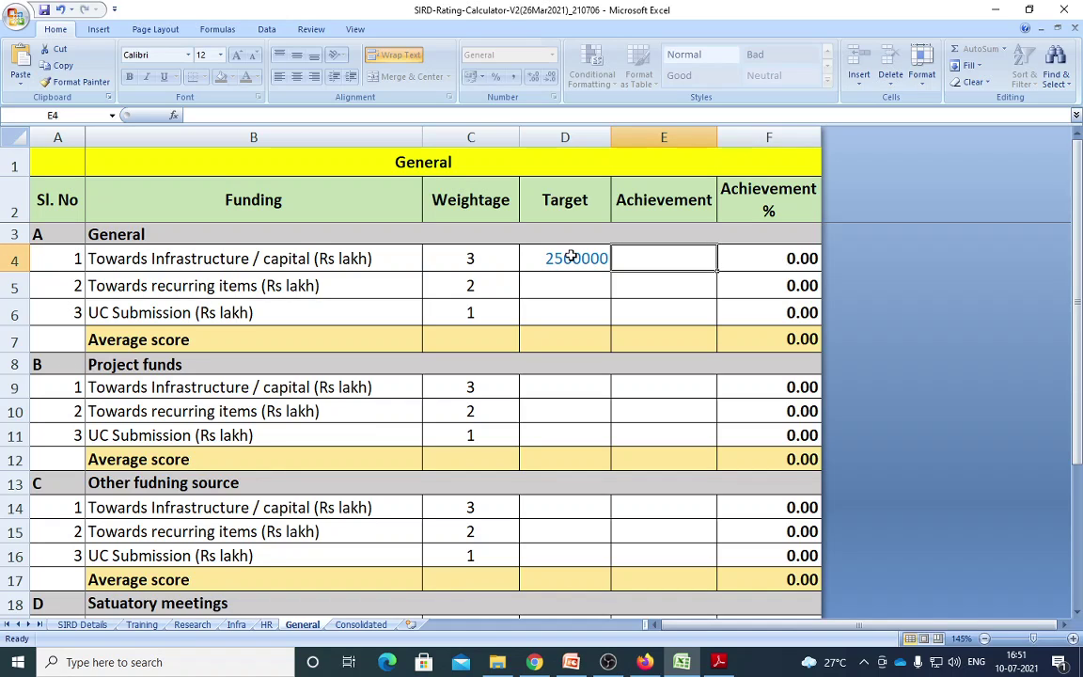
{"action": "type", "text": "2000"}
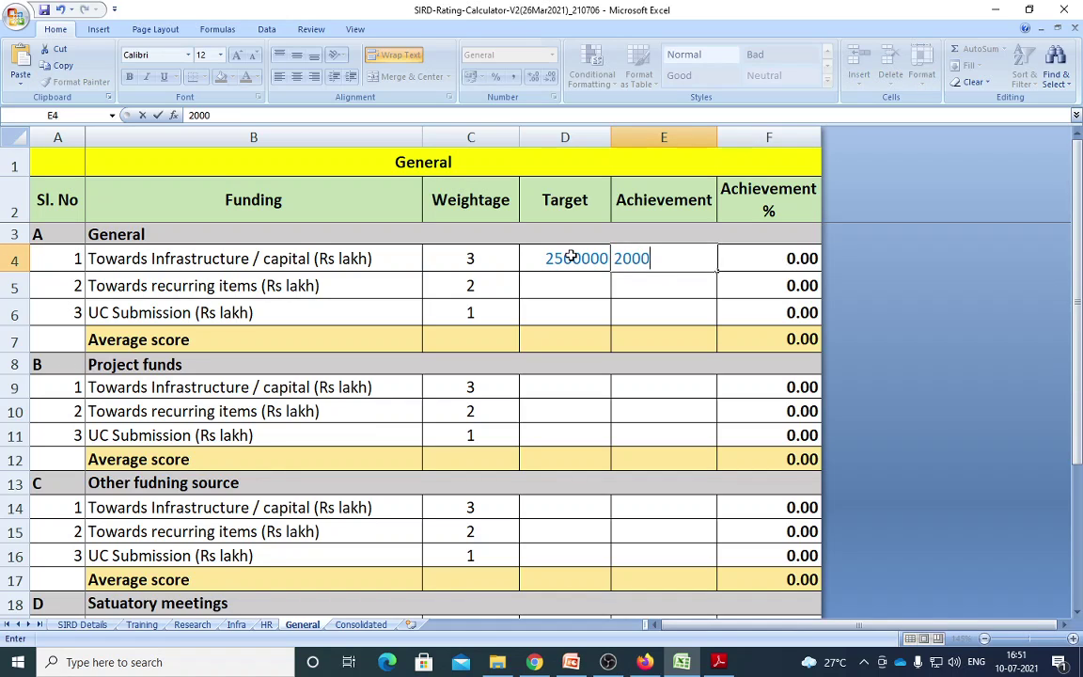
{"action": "type", "text": "000"}
{"action": "left_click", "coordinate": [674, 283]}
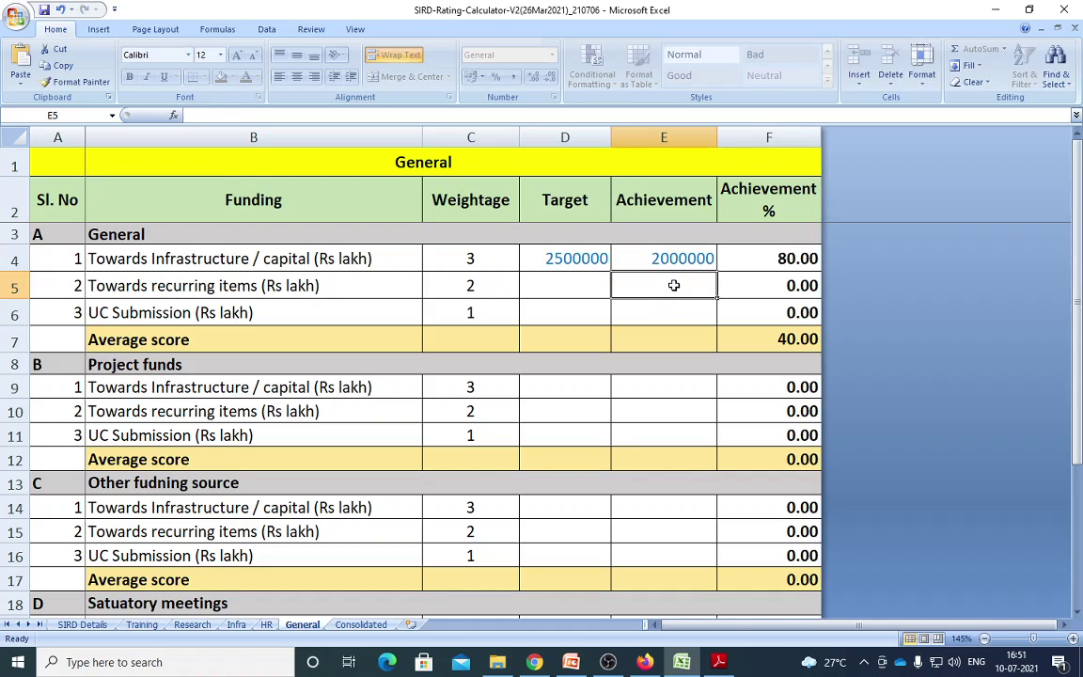
Enter target 100000 and achievement 100000 for recurring items in the General funding section
{"action": "left_click", "coordinate": [560, 284]}
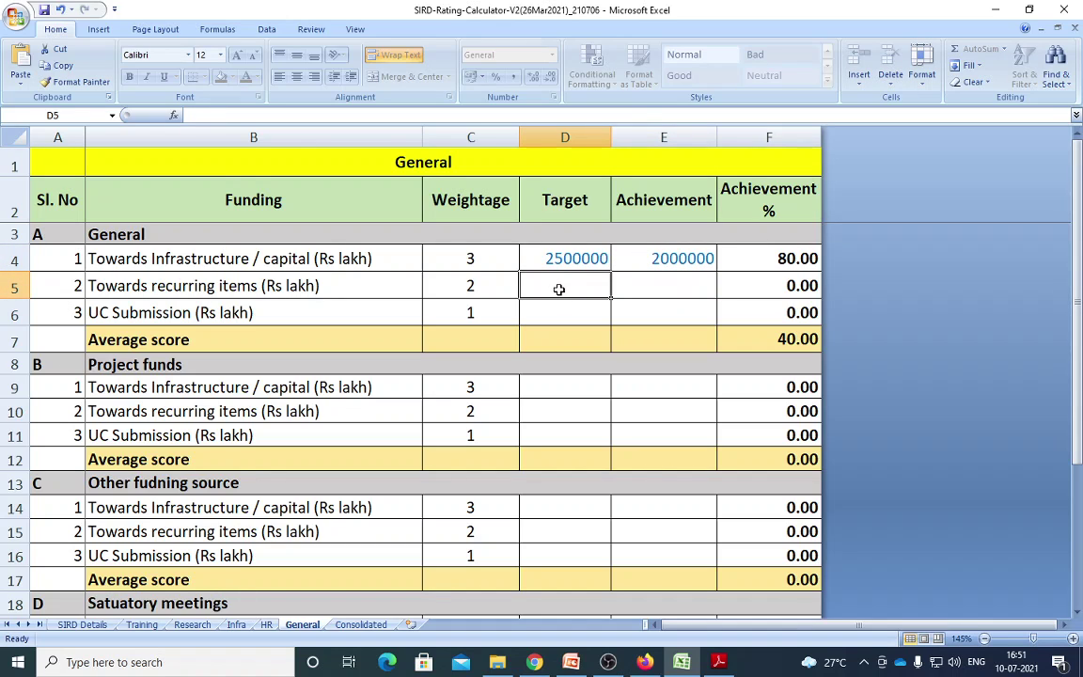
{"action": "type", "text": "100000"}
{"action": "key", "text": "Tab"}
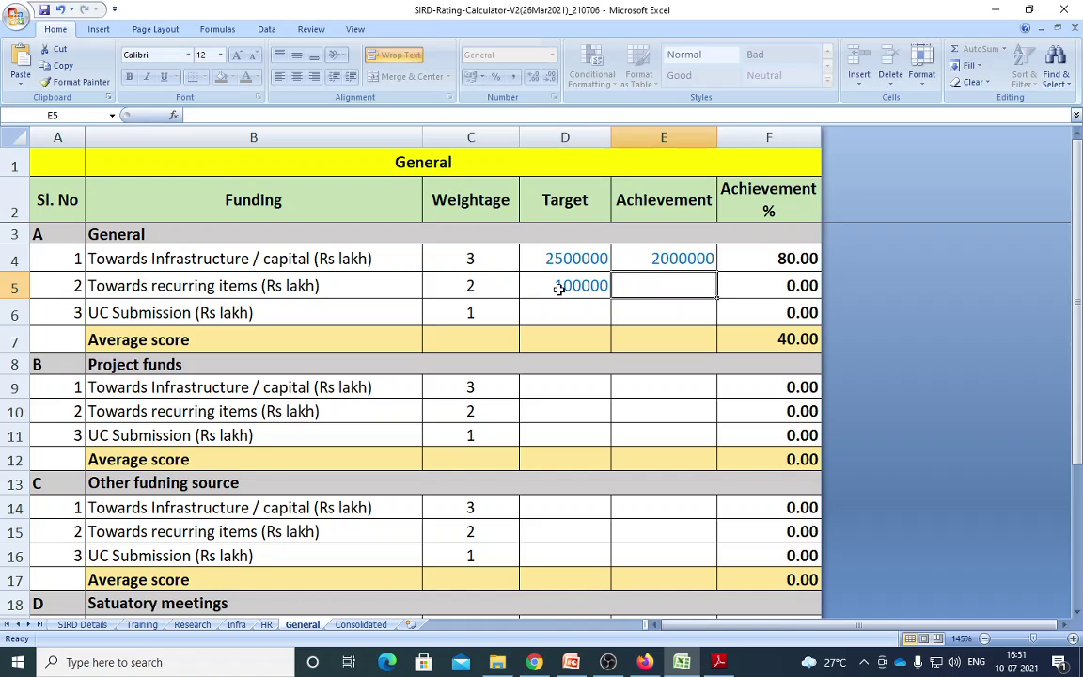
{"action": "type", "text": "100000"}
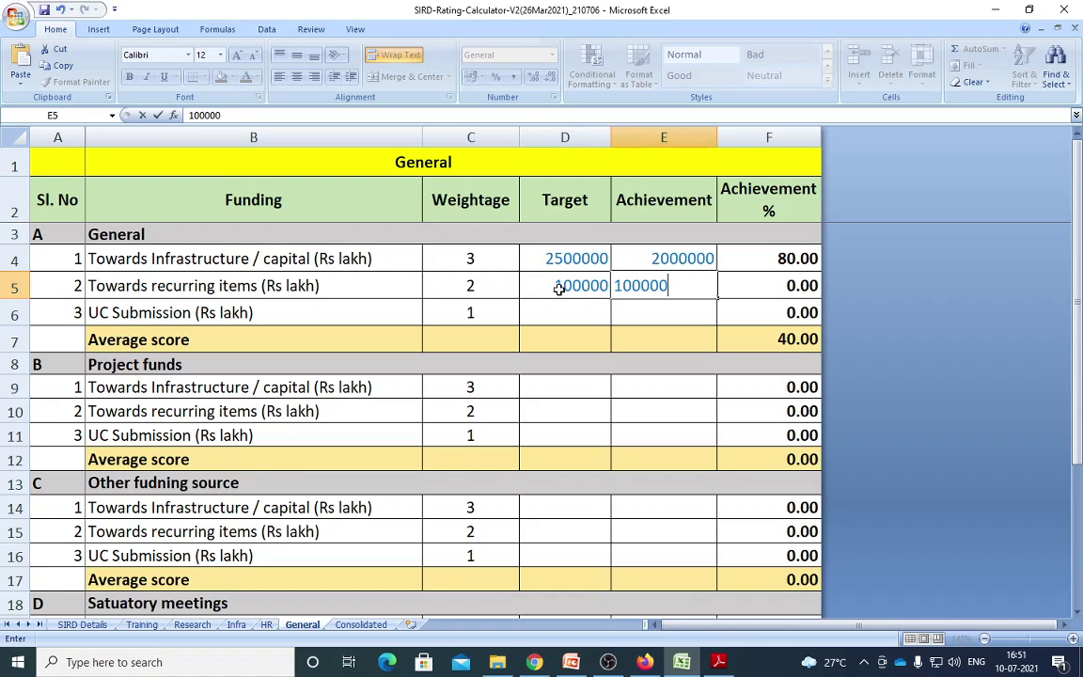
{"action": "key", "text": "Return"}
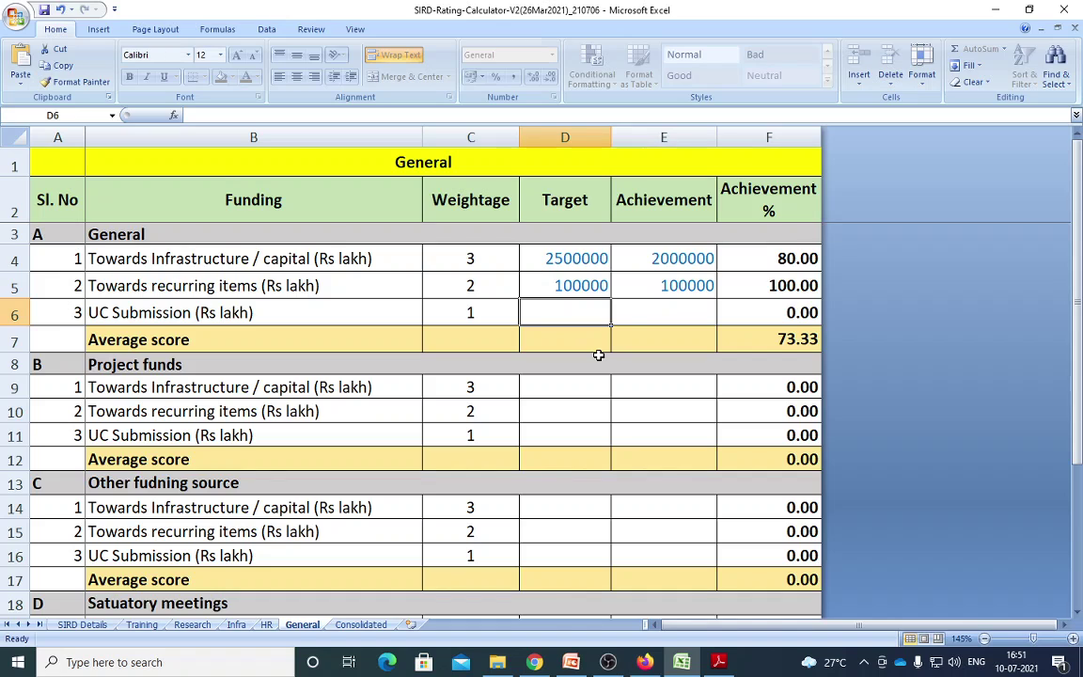
Go over the infrastructure and recurring achievements, and enter target 4100000 and achievement 3000000 for UC Submission in the General funding section
{"action": "left_click_drag", "start_coordinate": [675, 259], "coordinate": [670, 283]}
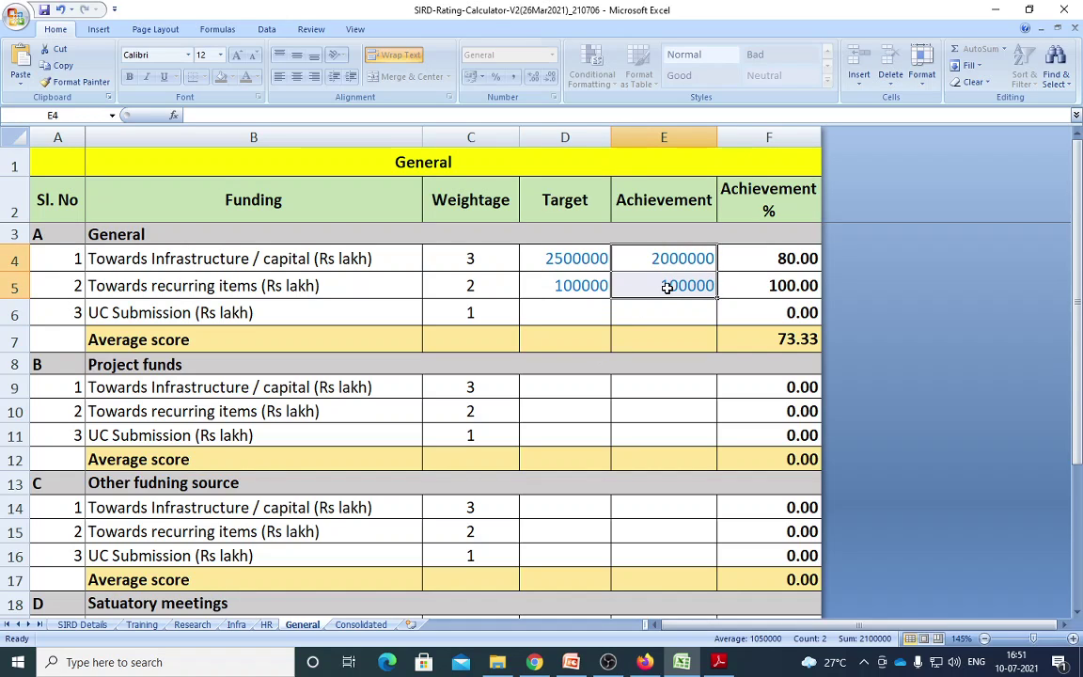
{"action": "left_click", "coordinate": [668, 288]}
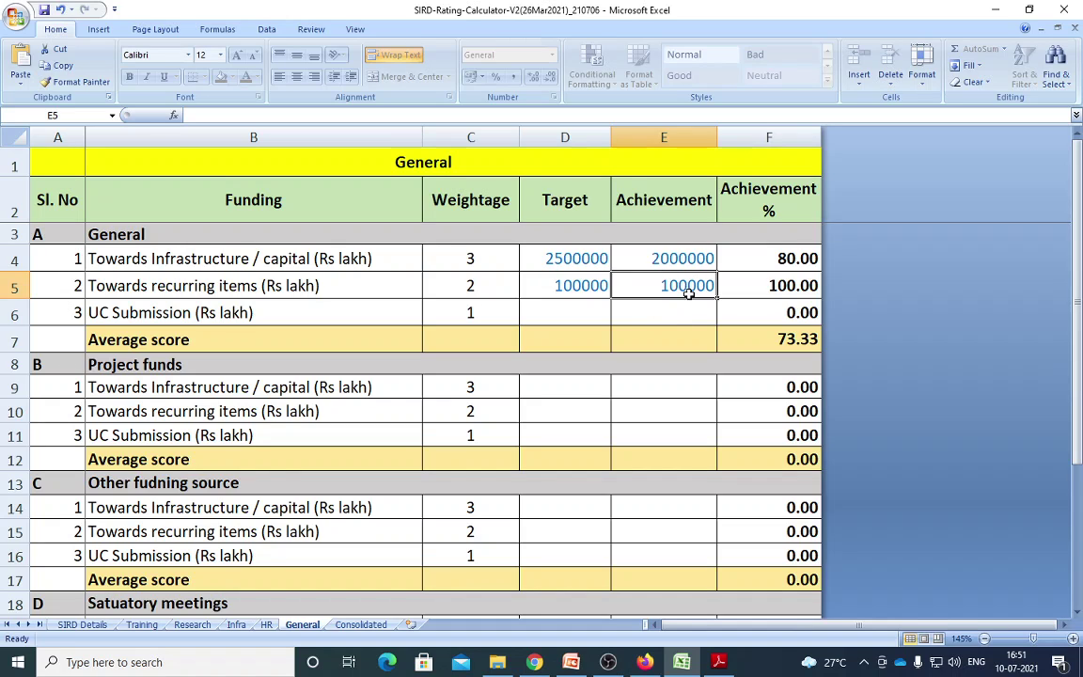
{"action": "left_click", "coordinate": [580, 317]}
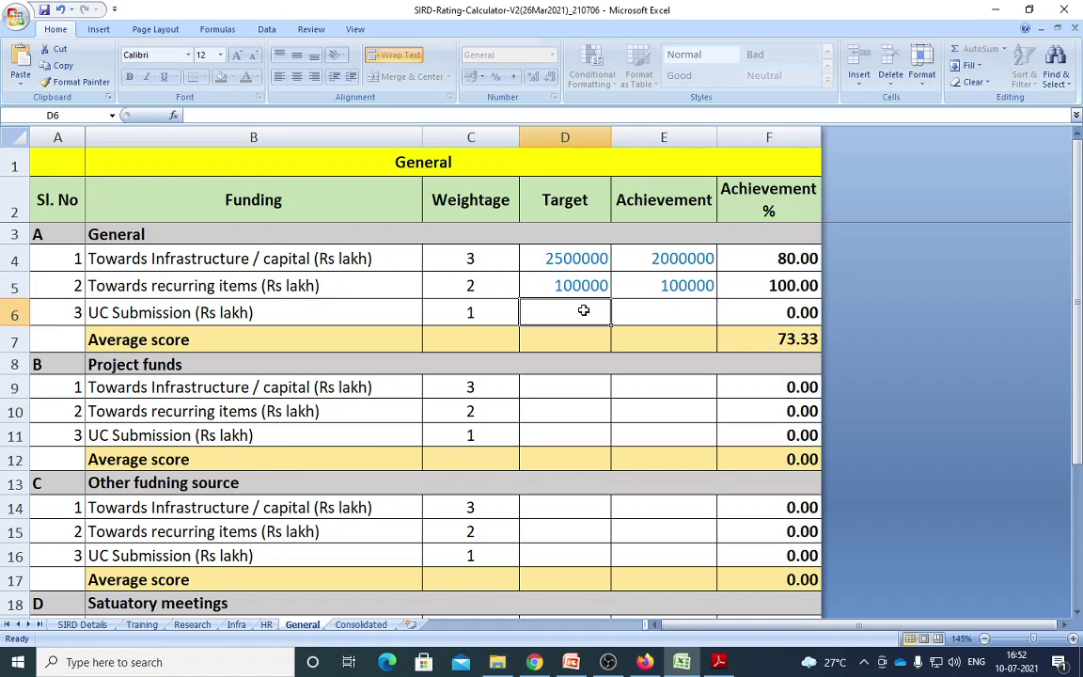
{"action": "left_click_drag", "start_coordinate": [684, 256], "coordinate": [688, 284]}
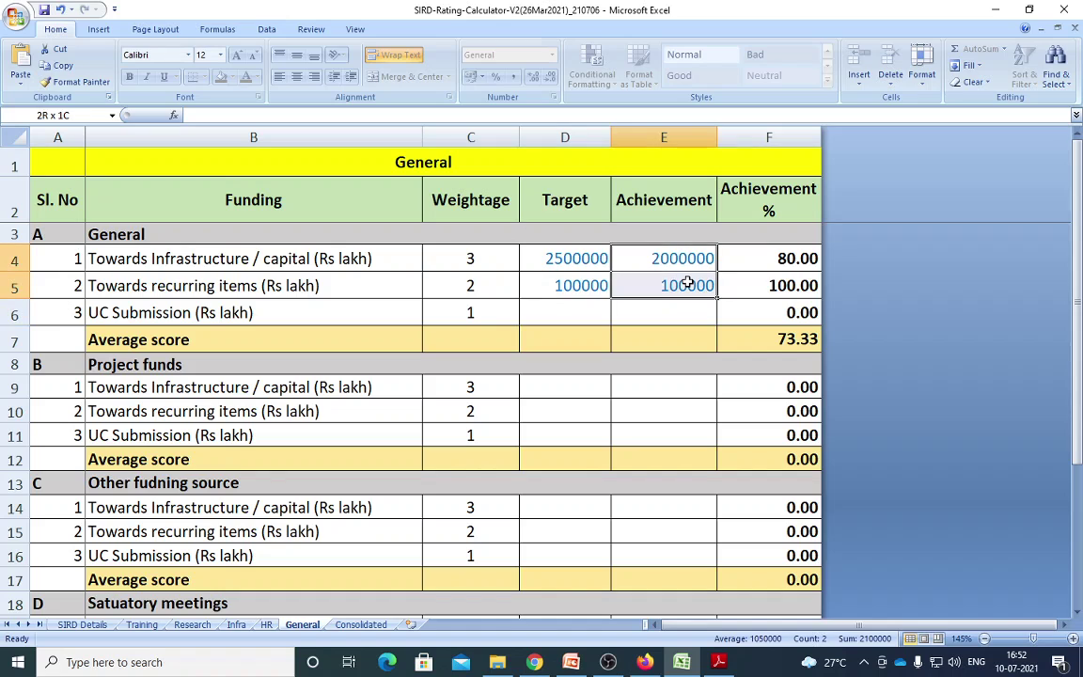
{"action": "left_click", "coordinate": [602, 316]}
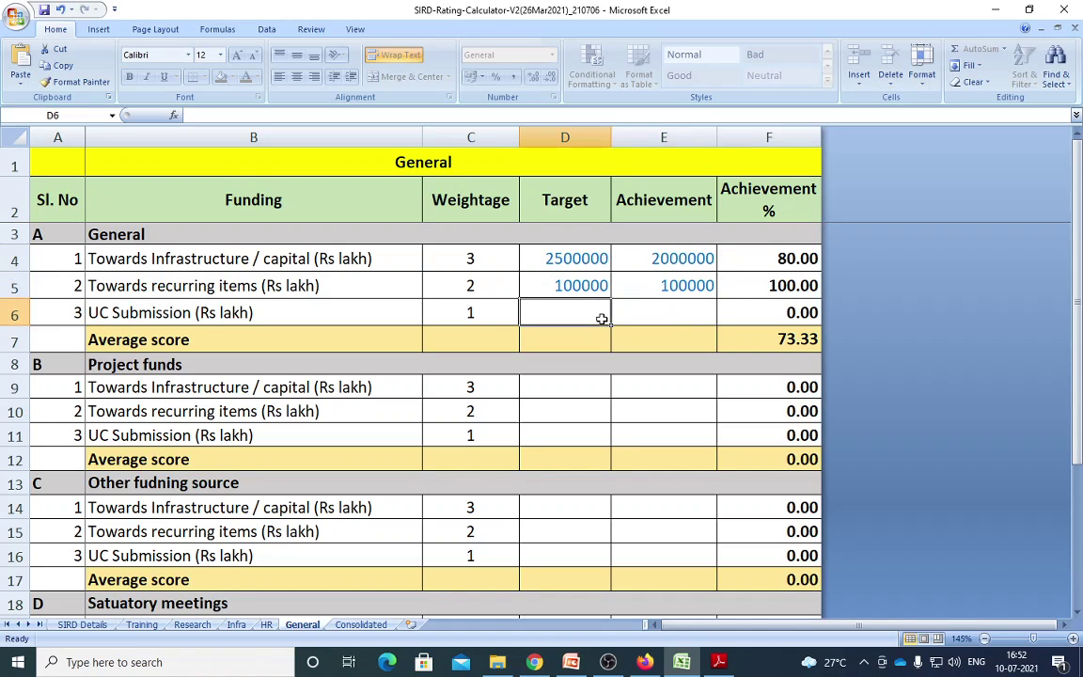
{"action": "left_click_drag", "start_coordinate": [687, 258], "coordinate": [661, 286]}
{"action": "left_click", "coordinate": [571, 315]}
{"action": "left_click", "coordinate": [559, 312]}
{"action": "type", "text": "4100000"}
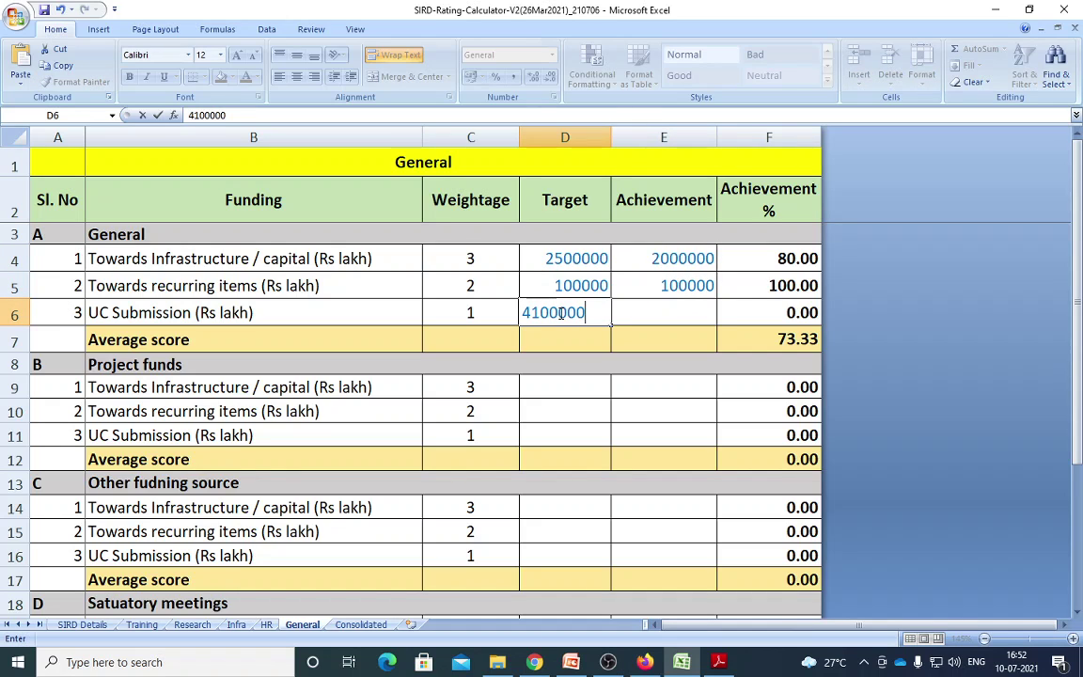
{"action": "key", "text": "Tab"}
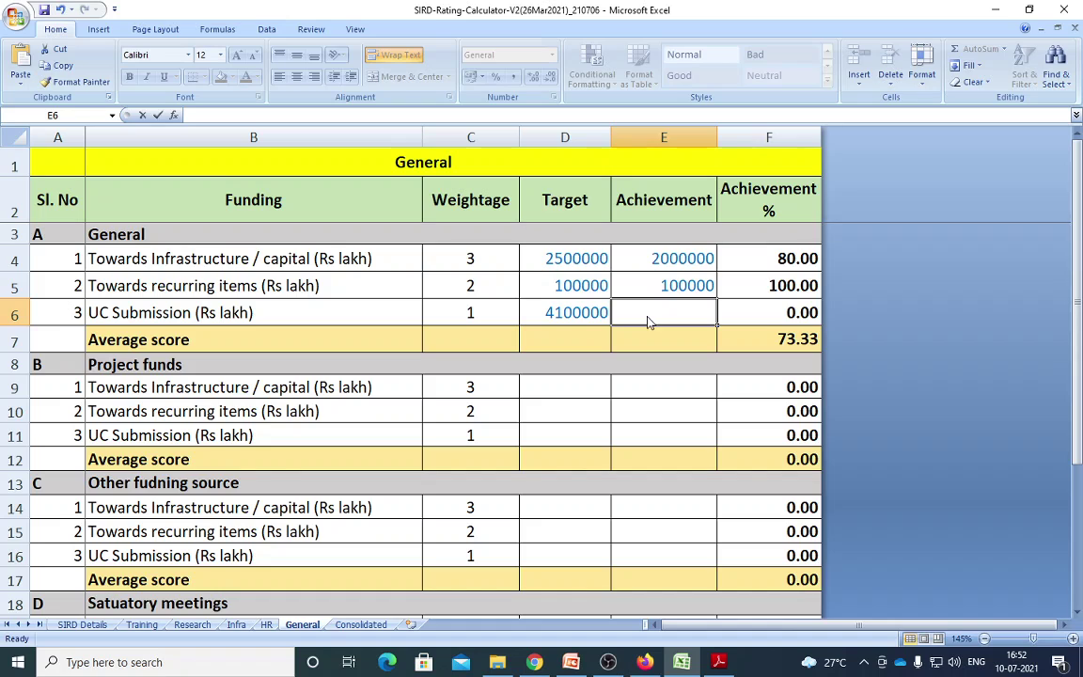
{"action": "type", "text": "3000000"}
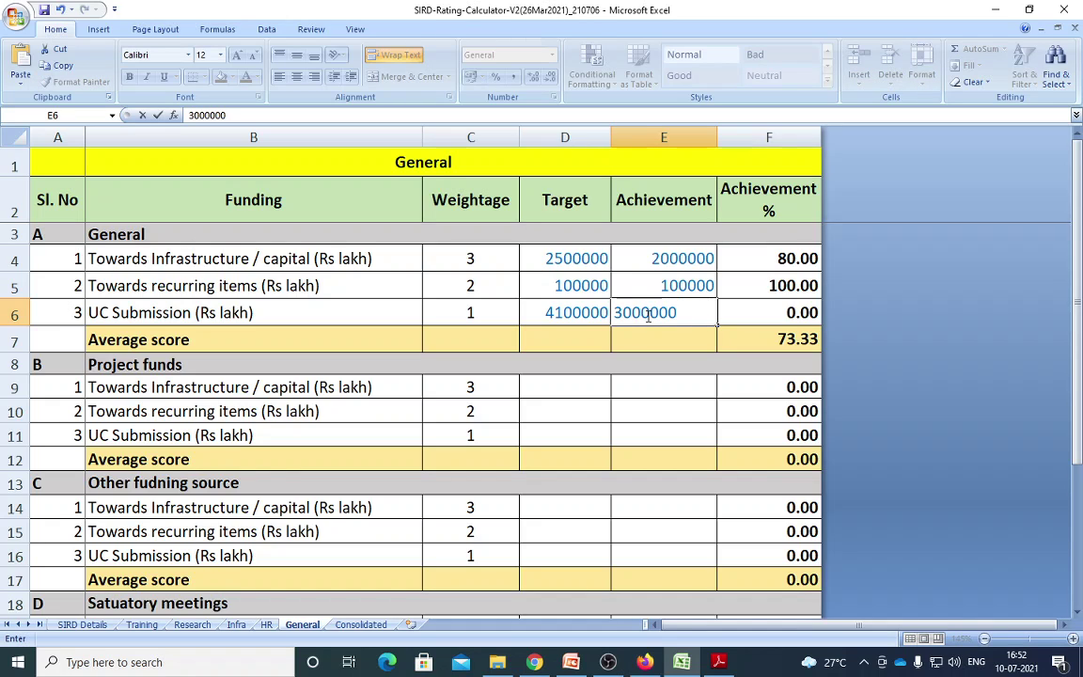
{"action": "key", "text": "ctrl+Return"}
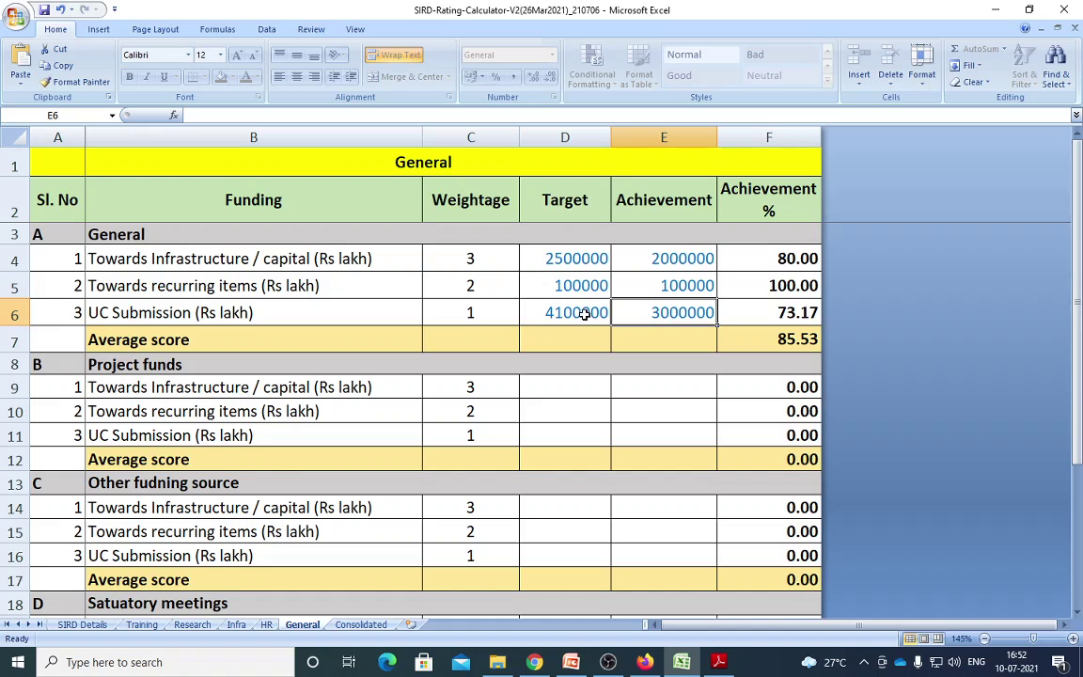
Compare the UC Submission target and achievement with the infrastructure and recurring achievements in the General funding section
{"action": "left_click", "coordinate": [527, 312]}
{"action": "left_click", "coordinate": [652, 310]}
{"action": "left_click", "coordinate": [597, 313]}
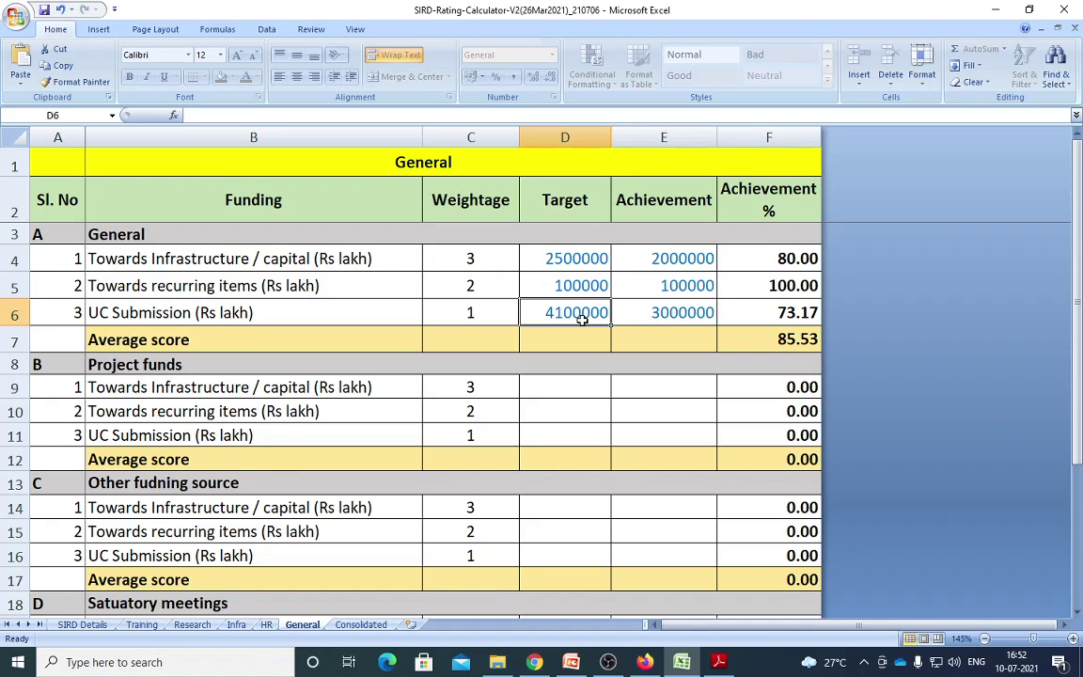
{"action": "left_click_drag", "start_coordinate": [677, 257], "coordinate": [681, 301]}
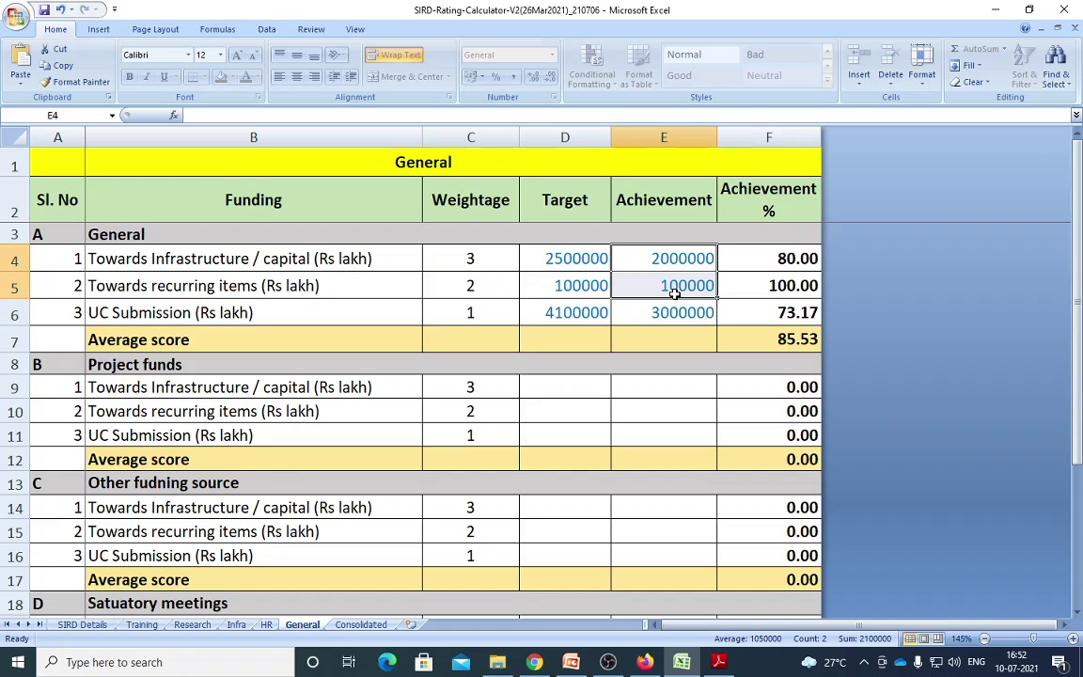
{"action": "left_click", "coordinate": [676, 285]}
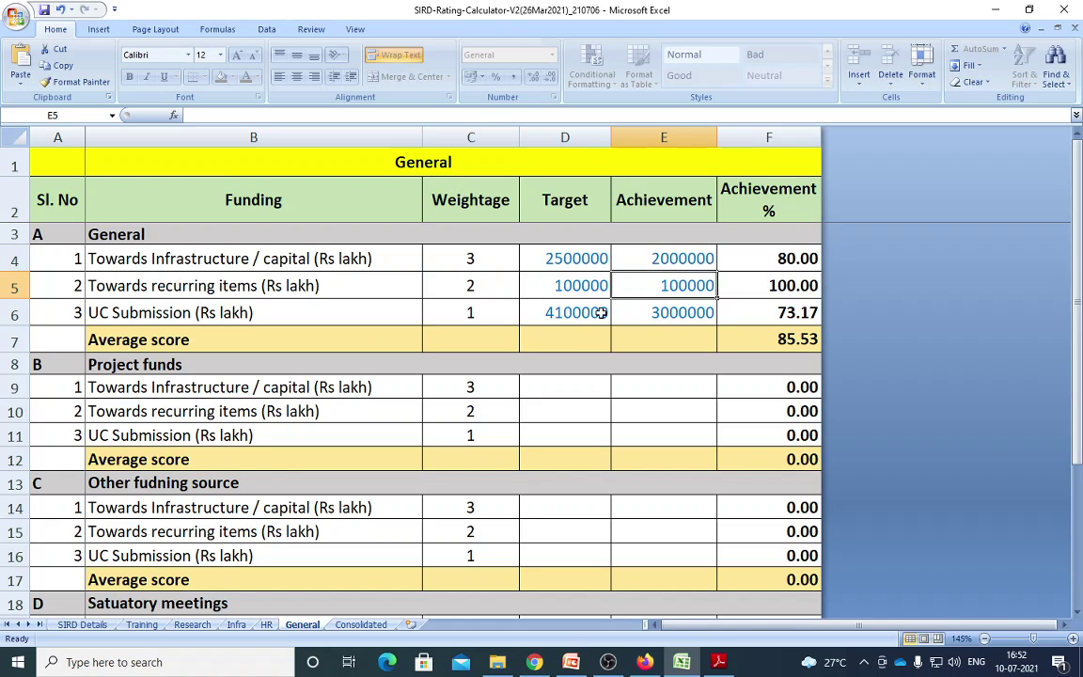
{"action": "left_click", "coordinate": [571, 314]}
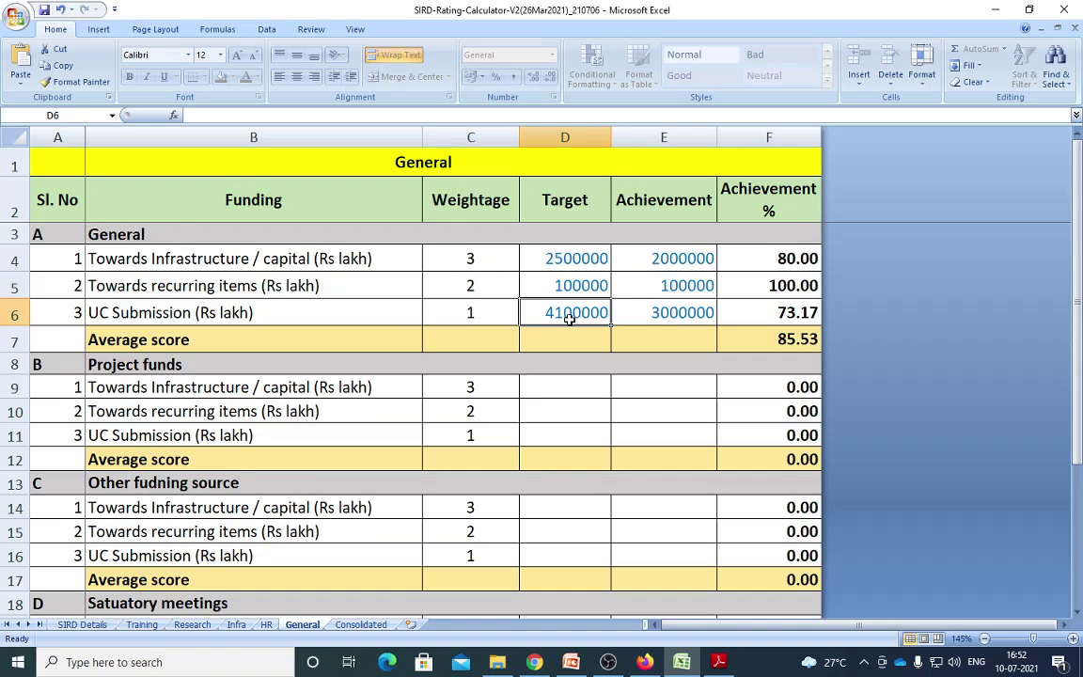
{"action": "left_click", "coordinate": [674, 311]}
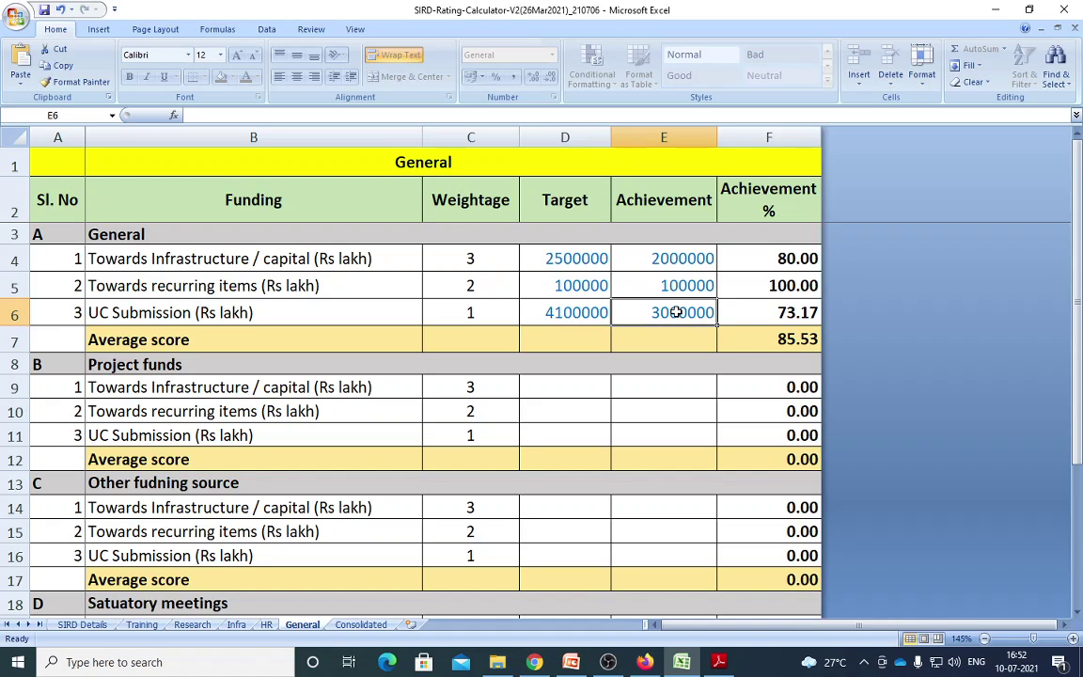
{"action": "left_click_drag", "start_coordinate": [694, 259], "coordinate": [691, 299]}
{"action": "left_click", "coordinate": [683, 262]}
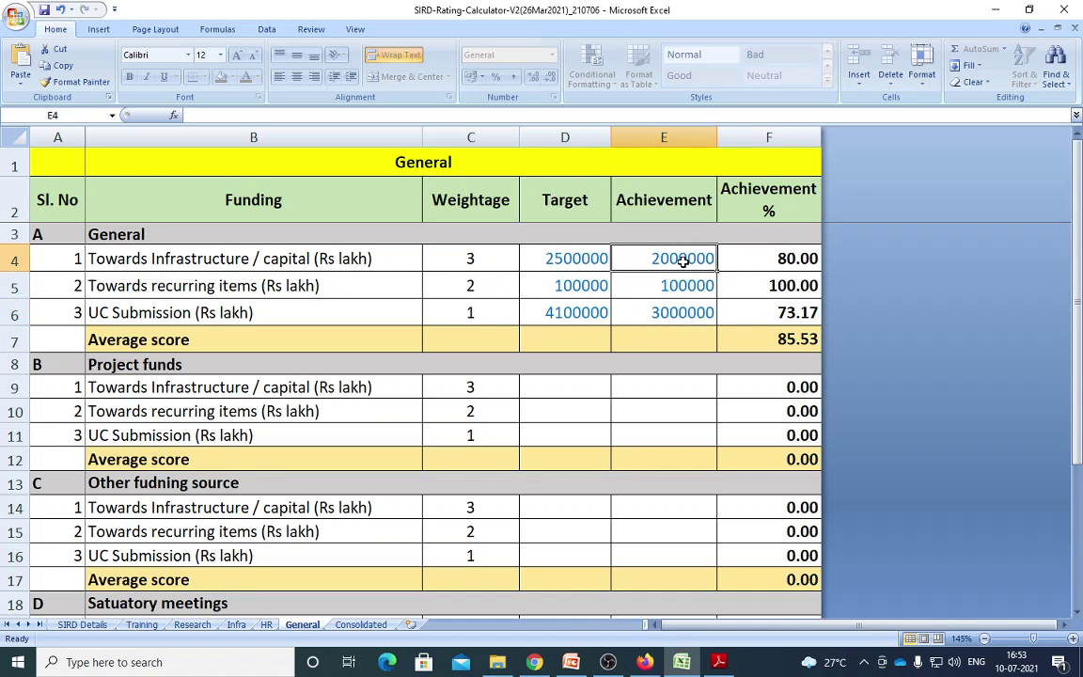
{"action": "left_click", "coordinate": [649, 313]}
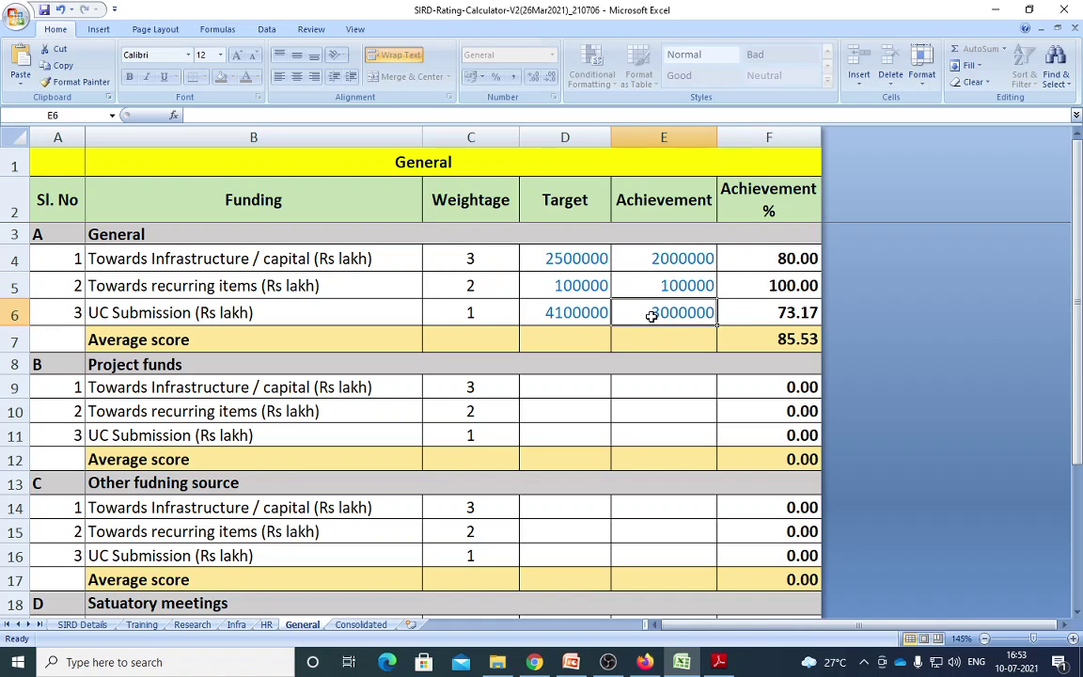
{"action": "left_click_drag", "start_coordinate": [686, 258], "coordinate": [693, 283]}
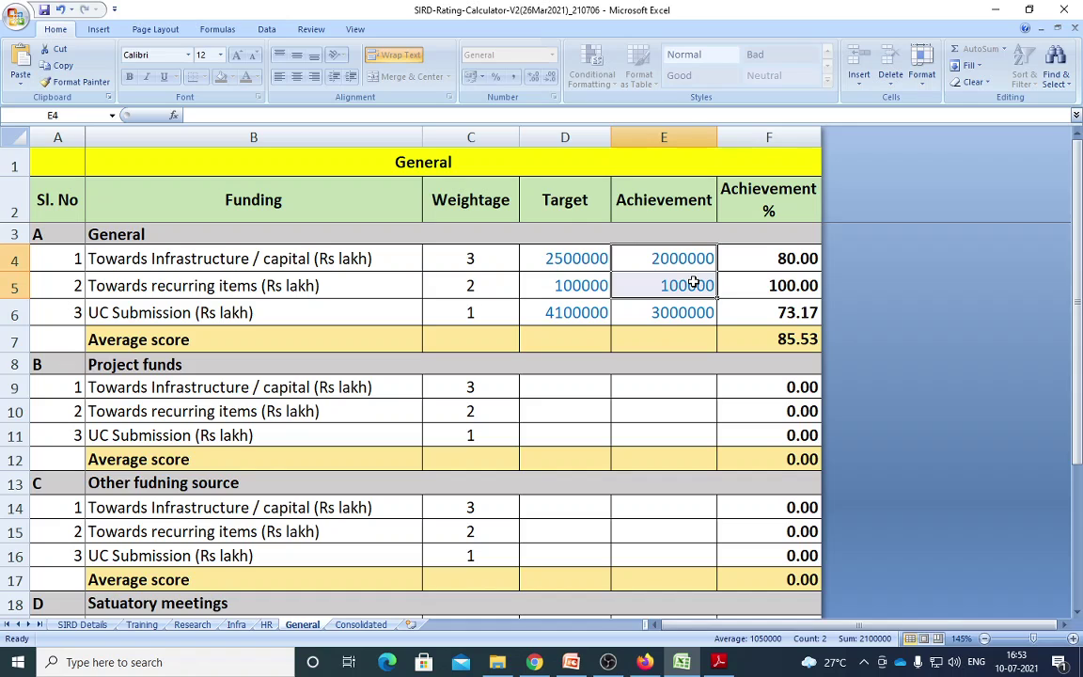
{"action": "left_click", "coordinate": [677, 310]}
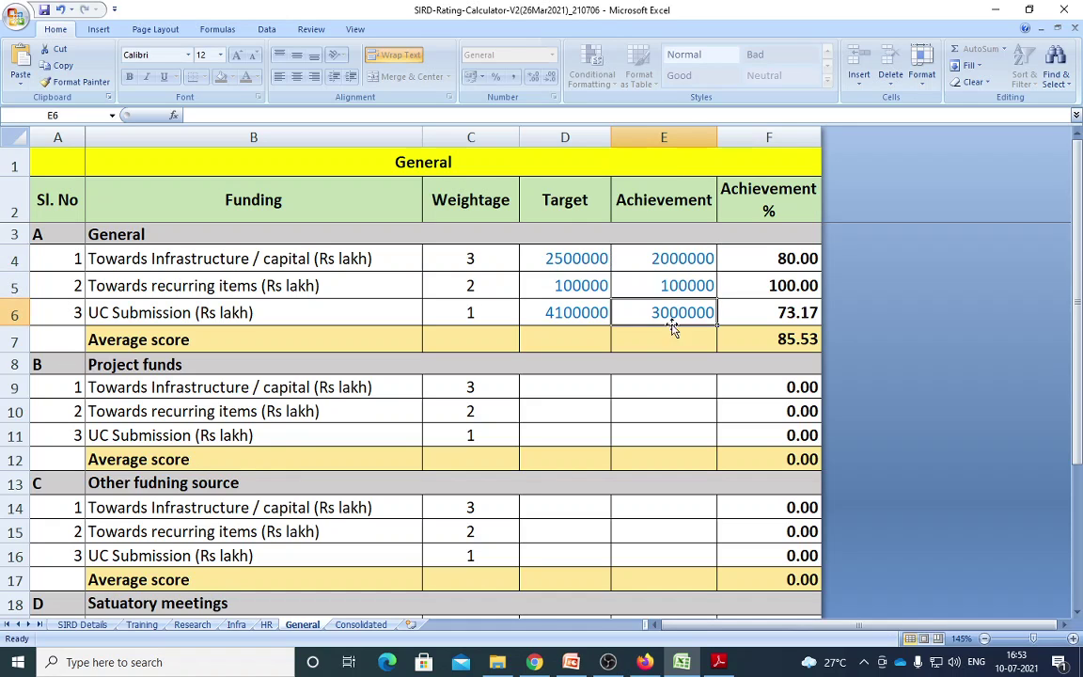
Enter target 100000 and achievement 500000 for infrastructure / capital in the Project funds section
{"action": "scroll", "coordinate": [643, 409], "scroll_direction": "down", "scroll_amount": 1}
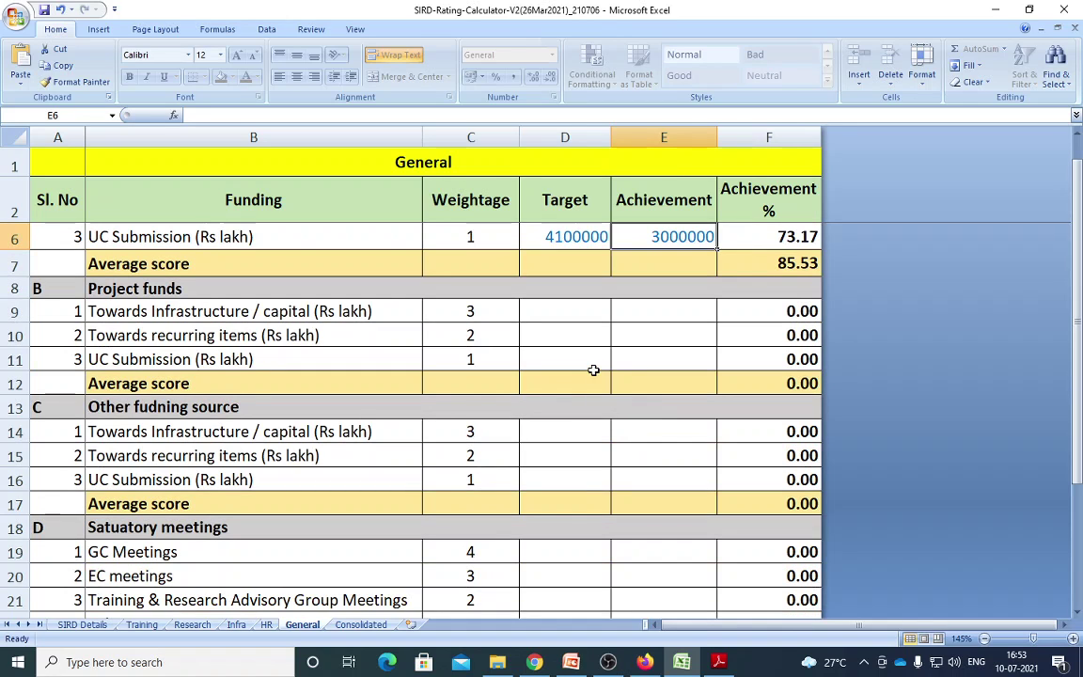
{"action": "left_click", "coordinate": [581, 314]}
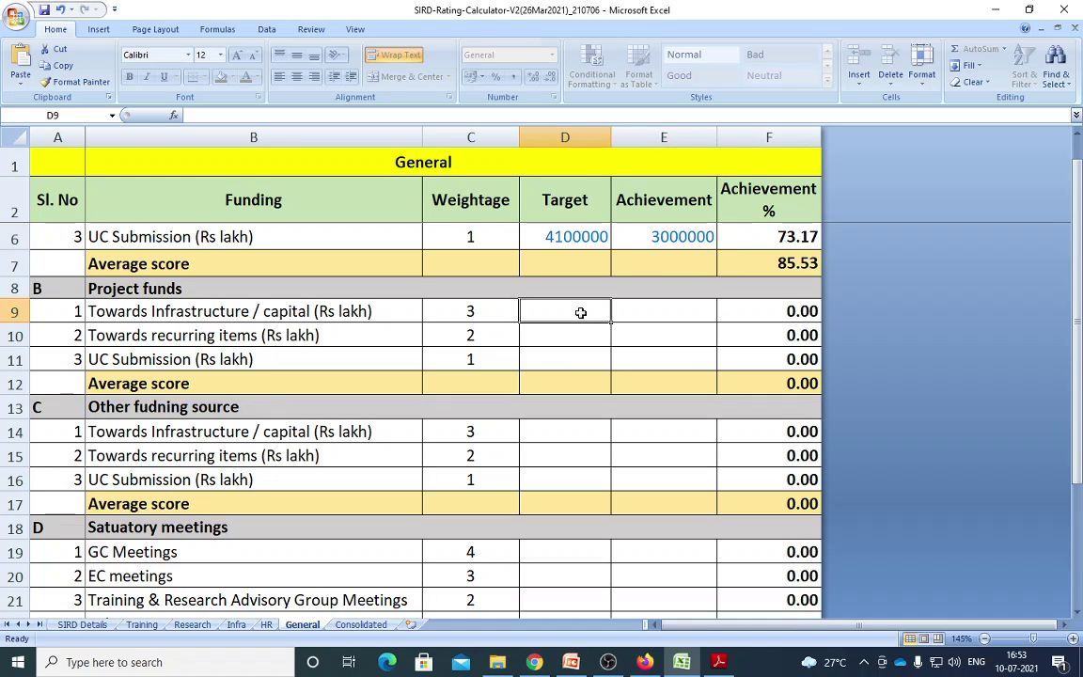
{"action": "type", "text": "100"}
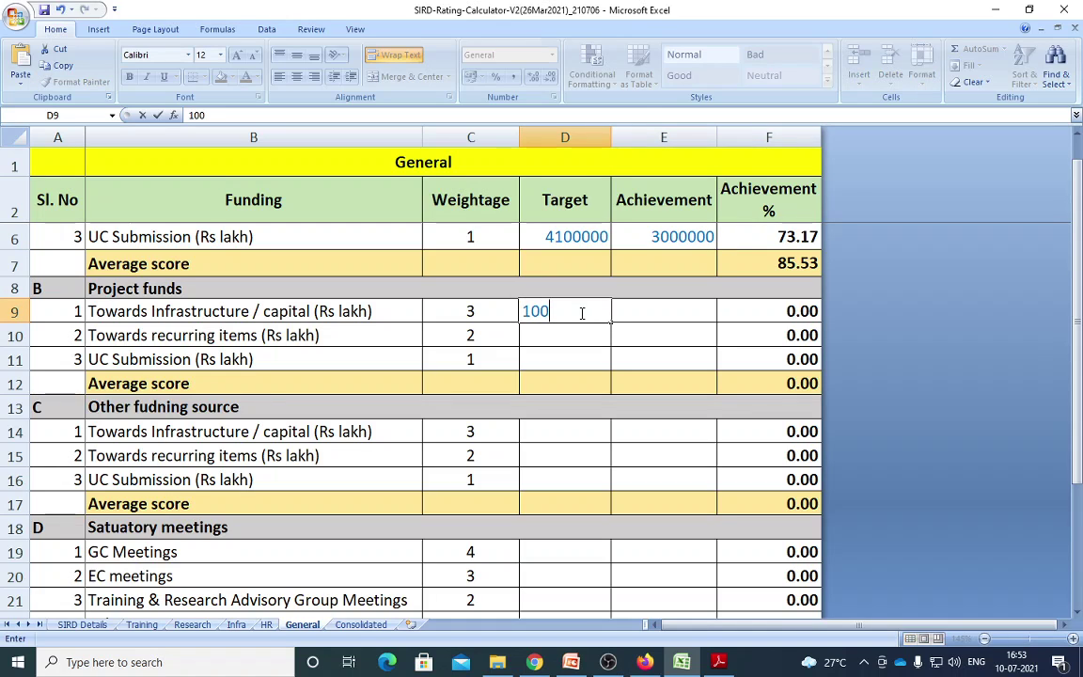
{"action": "type", "text": "000"}
{"action": "key", "text": "Tab"}
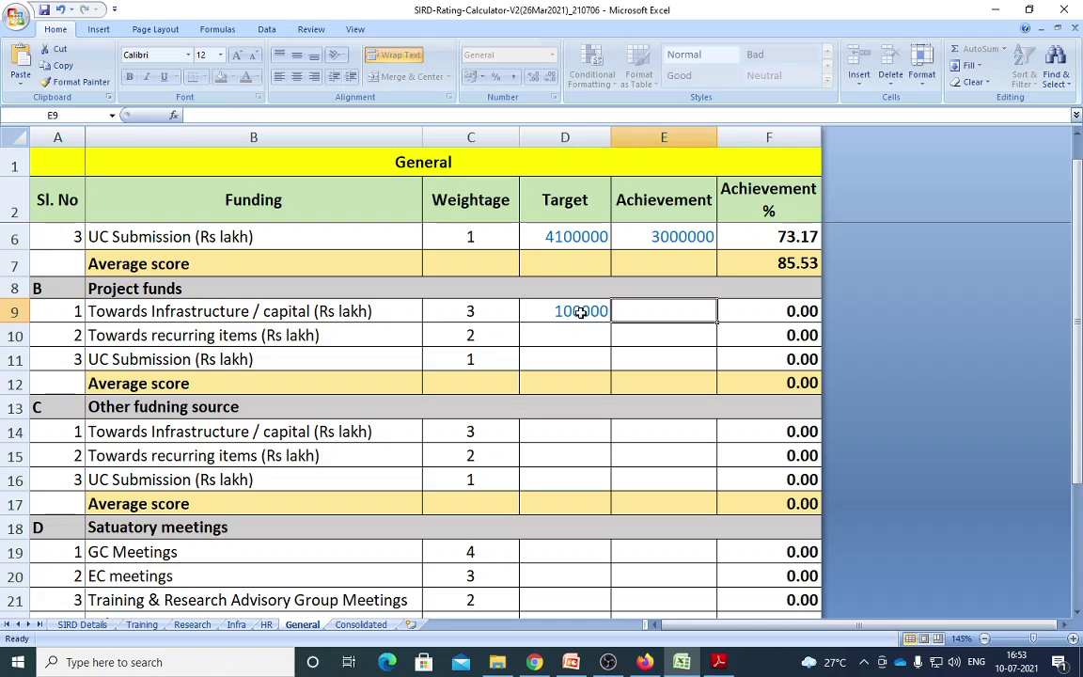
{"action": "type", "text": "50000"}
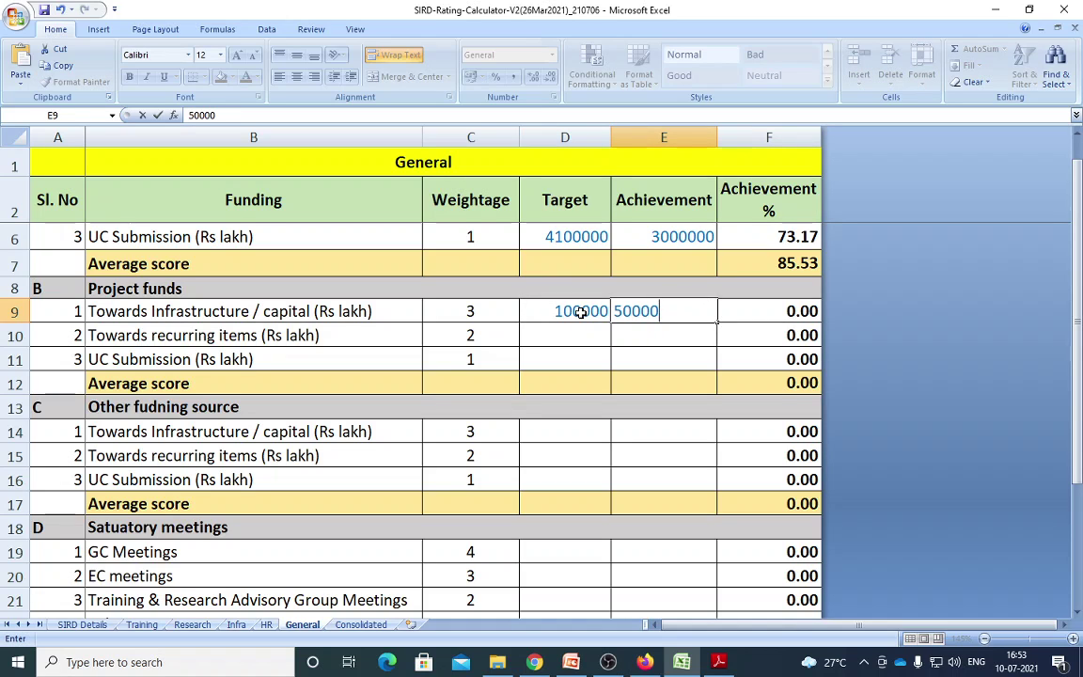
{"action": "type", "text": "0"}
{"action": "key", "text": "Return"}
Set the infrastructure / capital target under Project funds to 1000000
{"action": "left_click", "coordinate": [582, 312]}
{"action": "key", "text": "Delete"}
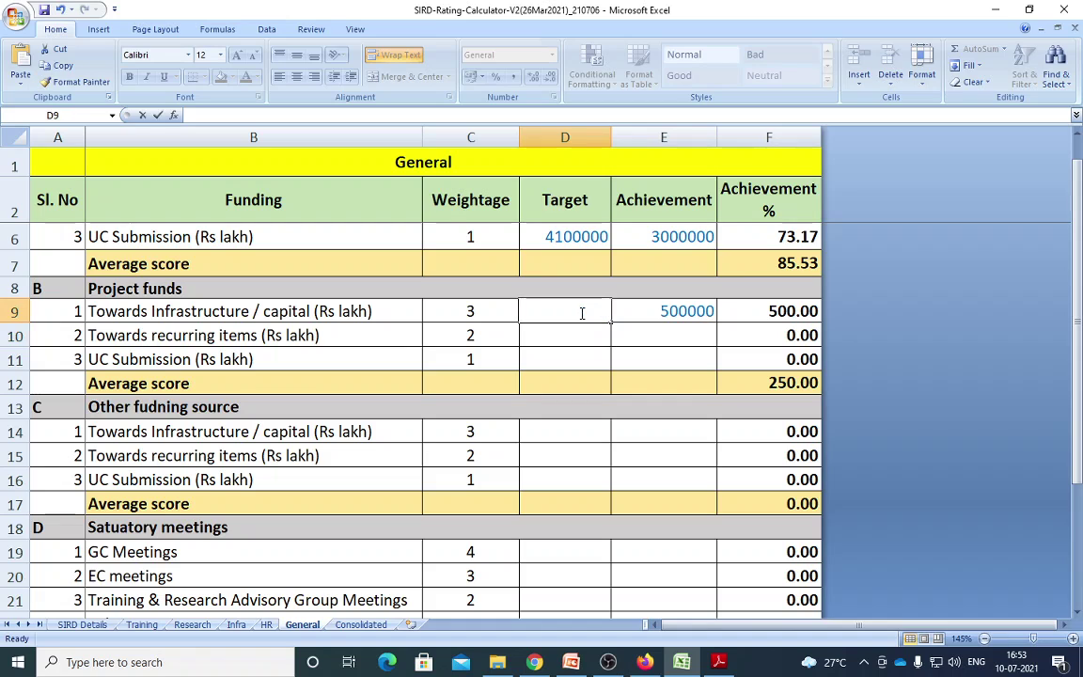
{"action": "type", "text": "100"}
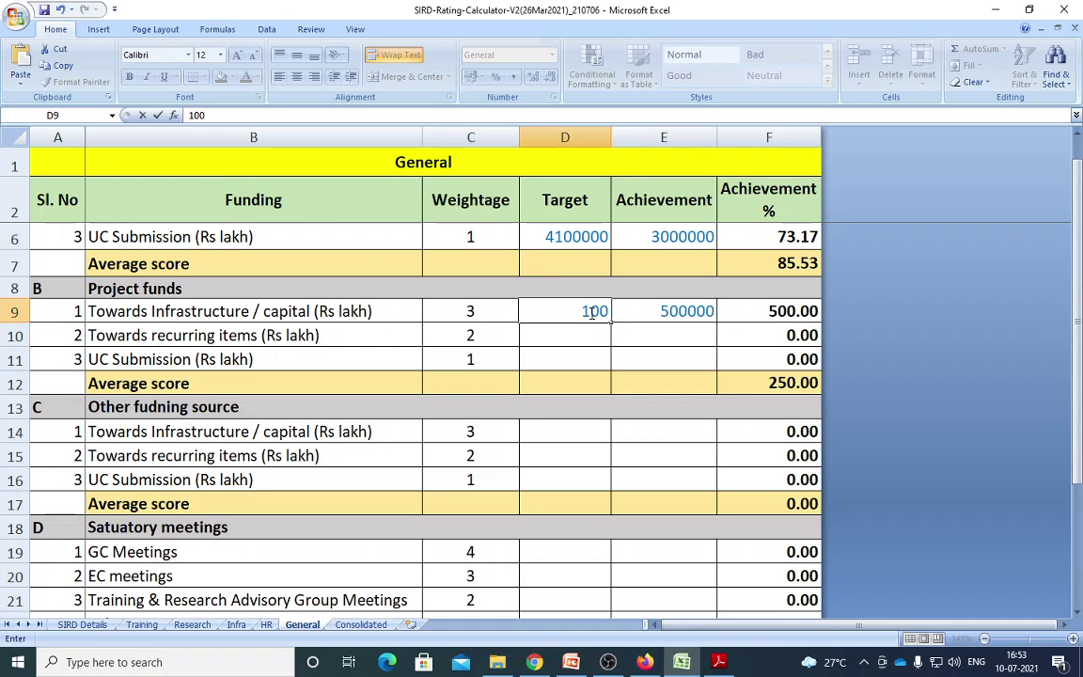
{"action": "key", "text": "BackSpace"}
{"action": "type", "text": "000000"}
{"action": "key", "text": "Return"}
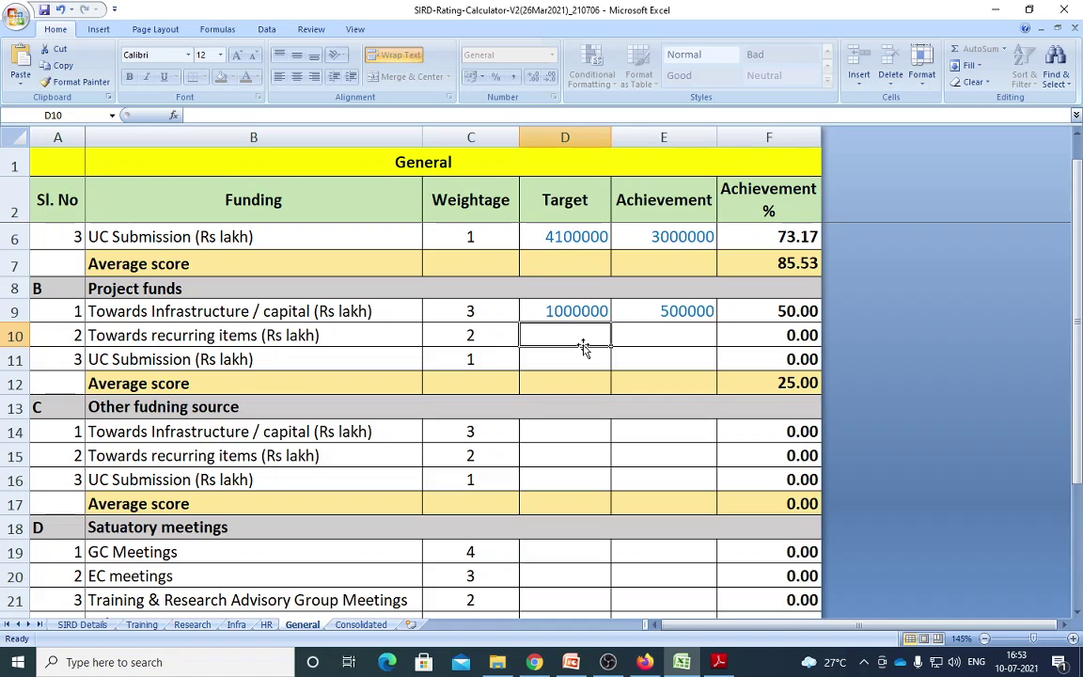
Enter target 5000000 and achievement 500000 for recurring items in the Project funds section
{"action": "type", "text": "50"}
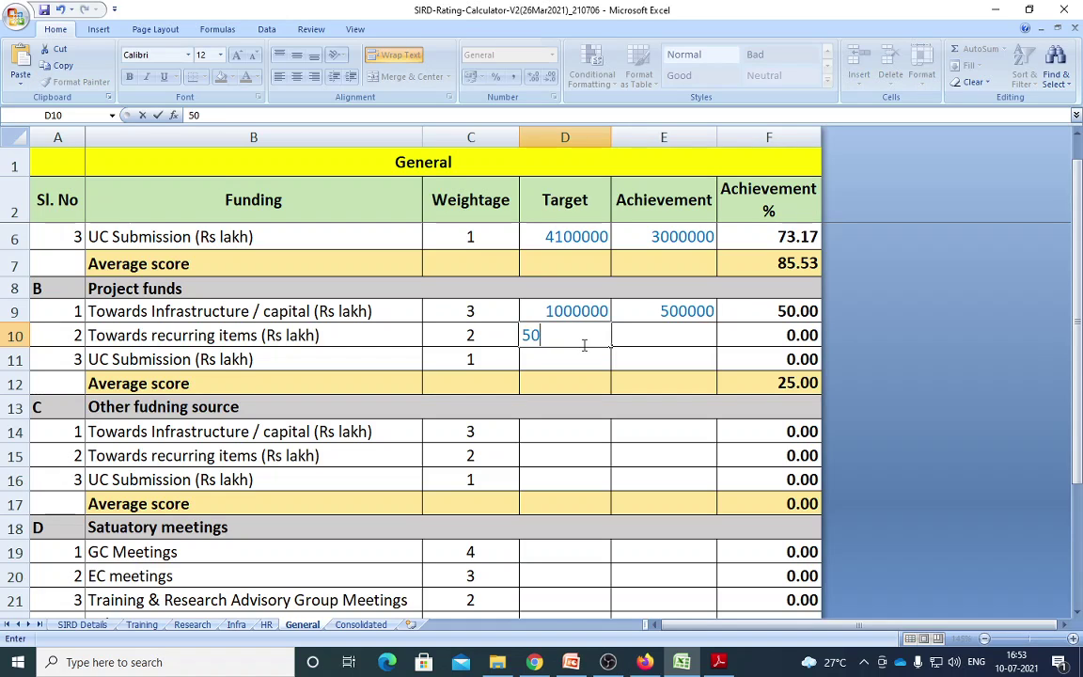
{"action": "type", "text": "00000"}
{"action": "key", "text": "Tab"}
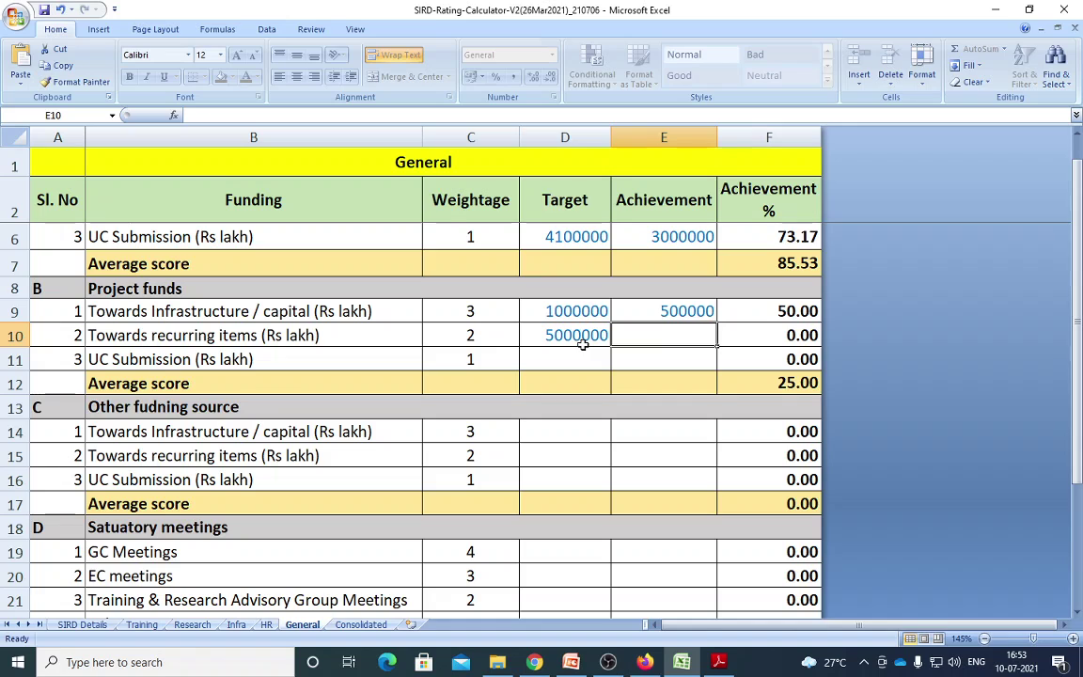
{"action": "type", "text": "500000"}
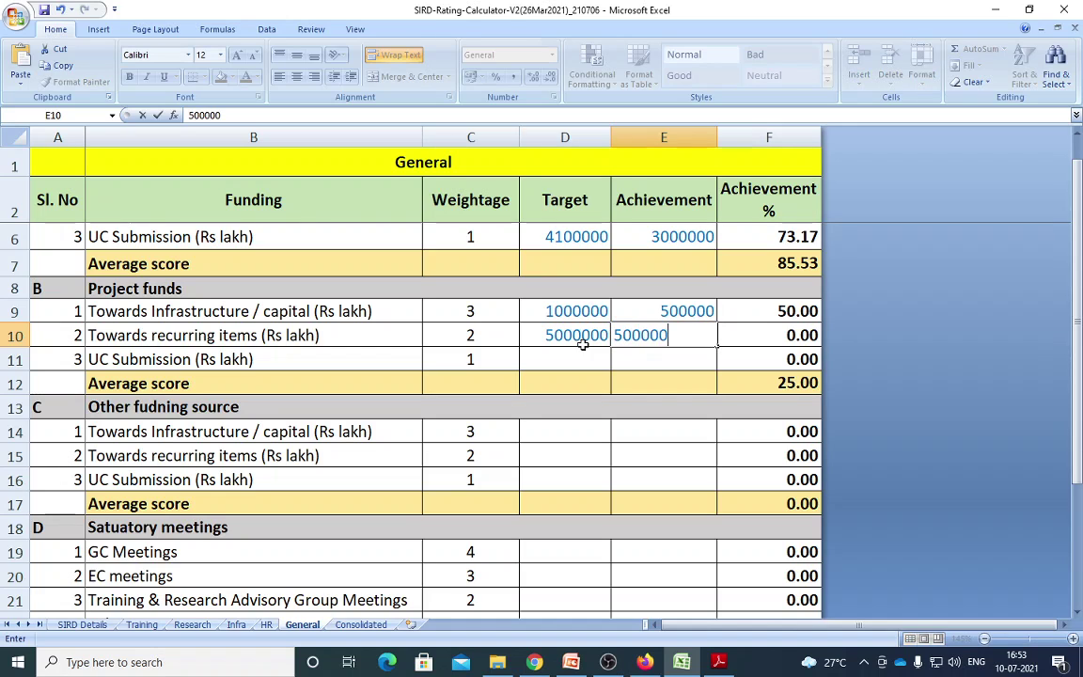
{"action": "key", "text": "Return"}
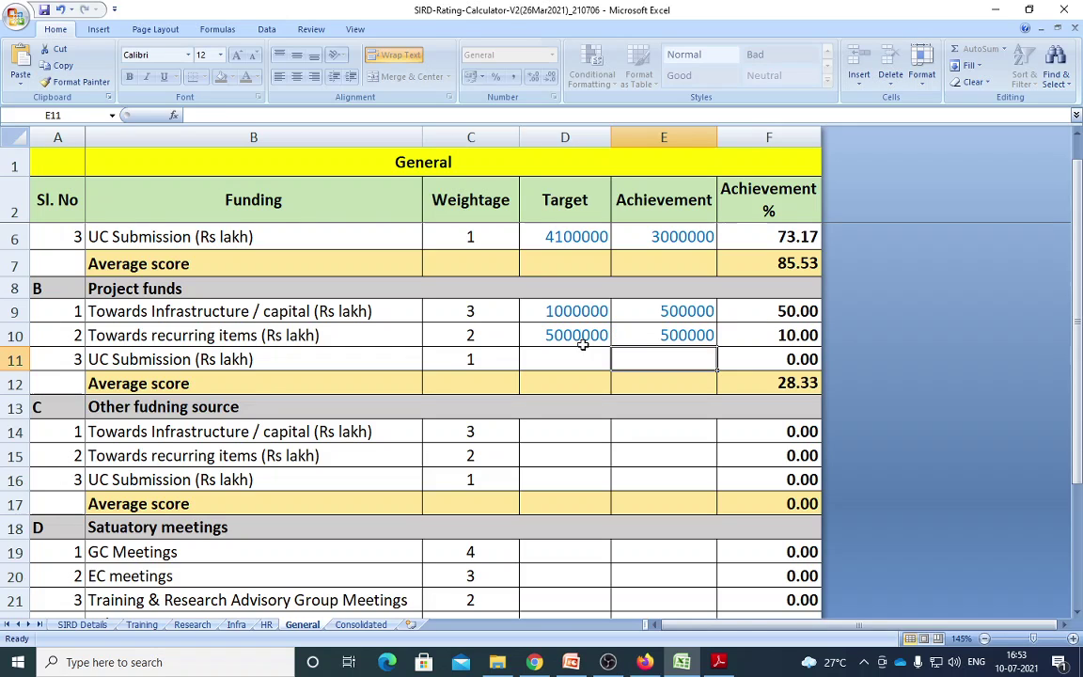
Correct the recurring items achievement under Project funds to 5000000
{"action": "left_click", "coordinate": [695, 331]}
{"action": "key", "text": "BackSpace"}
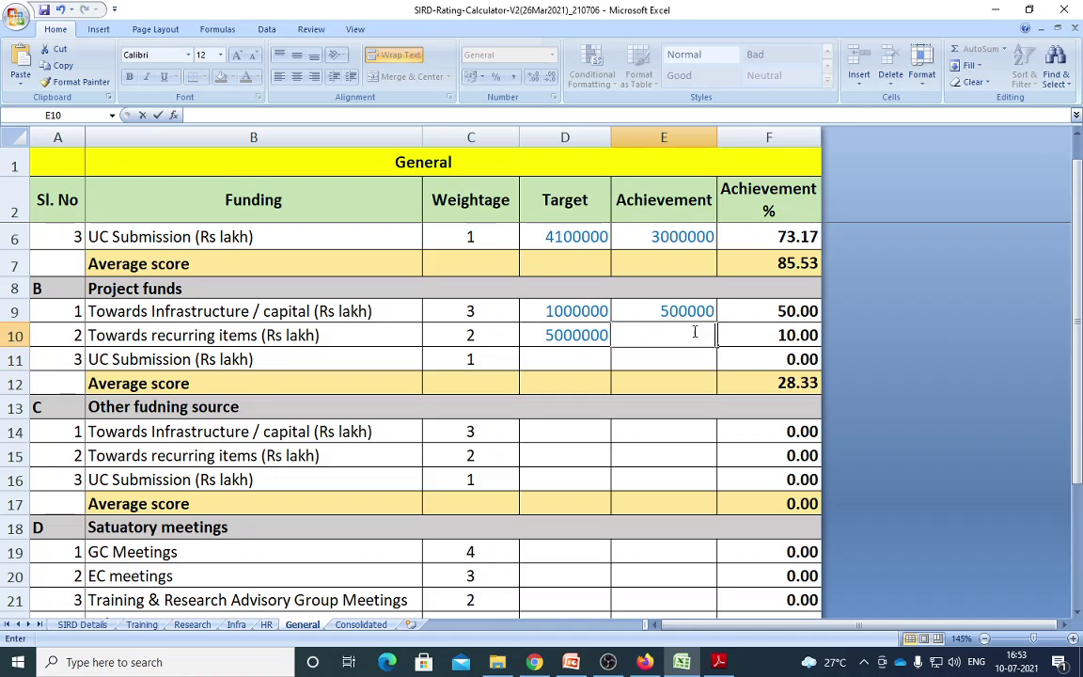
{"action": "type", "text": "5000000"}
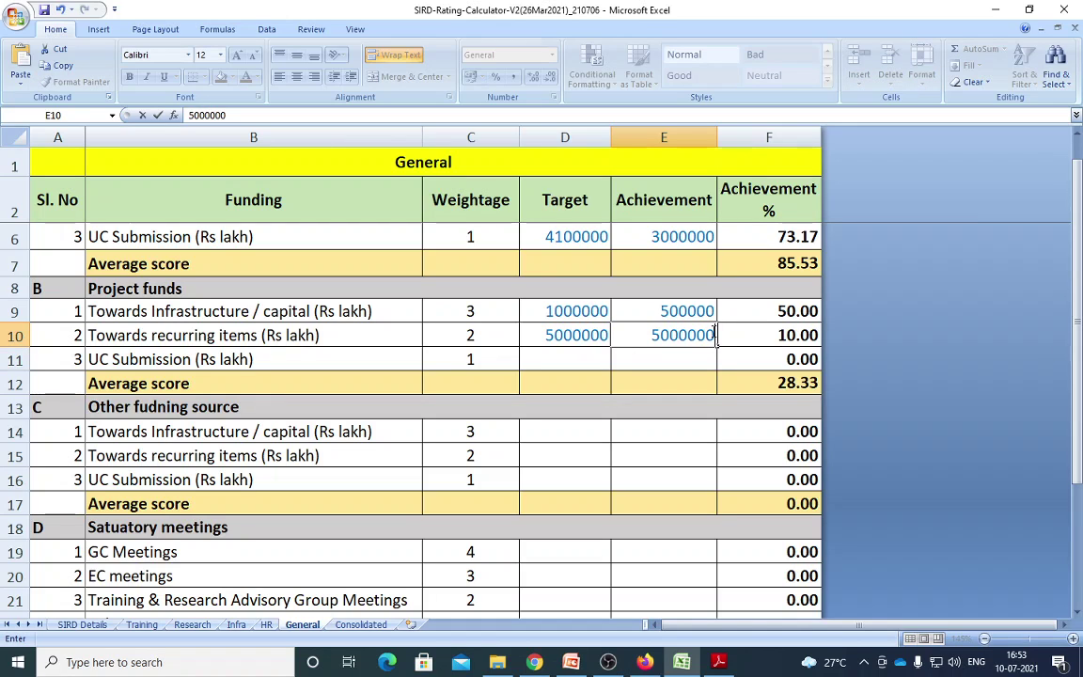
{"action": "key", "text": "Return"}
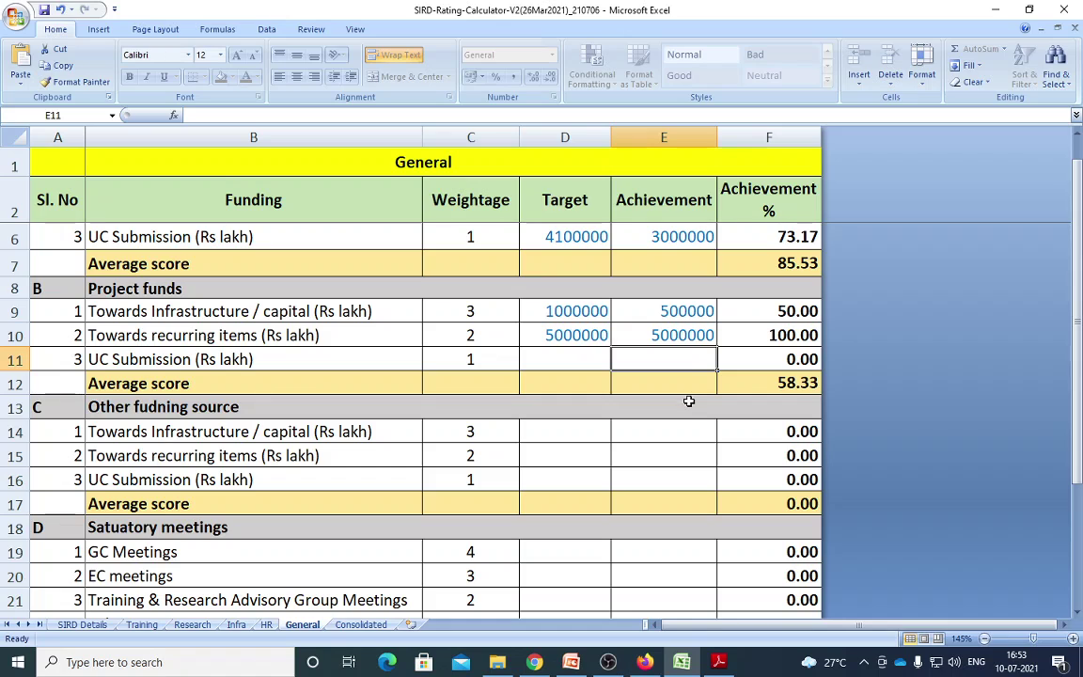
Enter target 75000000 and achievement 5000000 for UC Submission in the Project funds section
{"action": "left_click", "coordinate": [589, 367]}
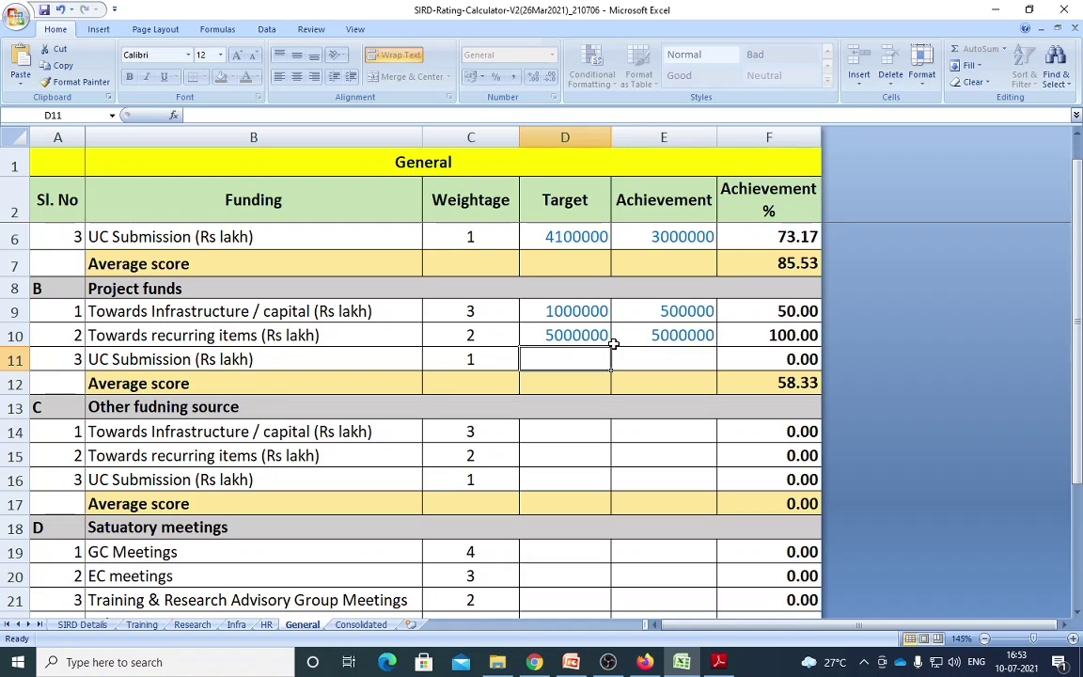
{"action": "type", "text": "75"}
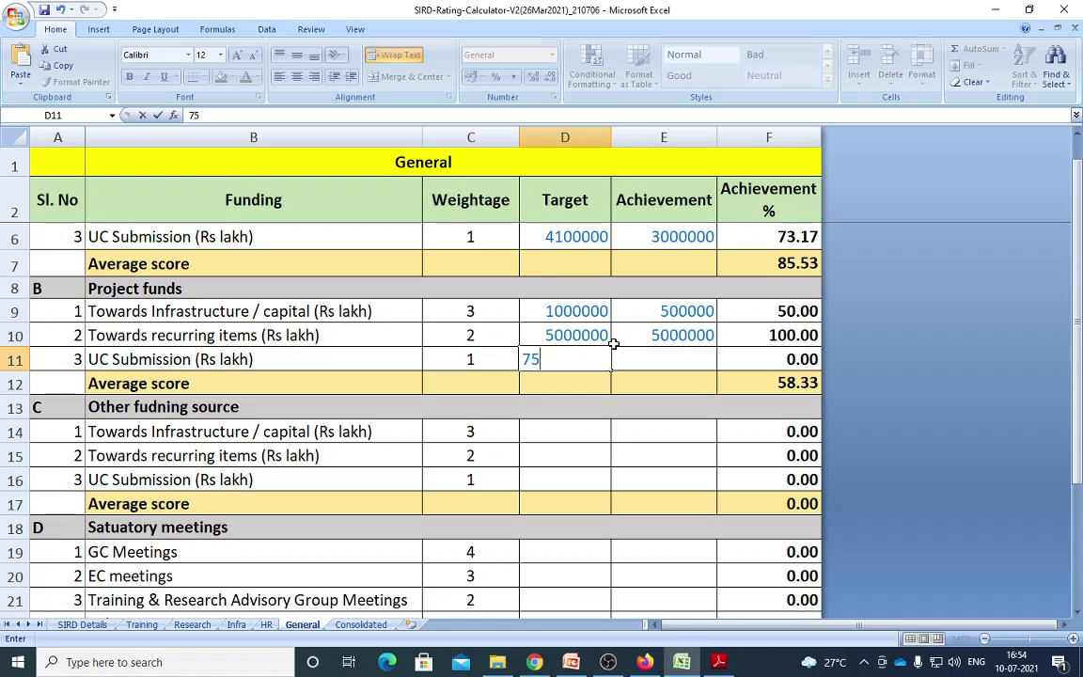
{"action": "type", "text": "000000"}
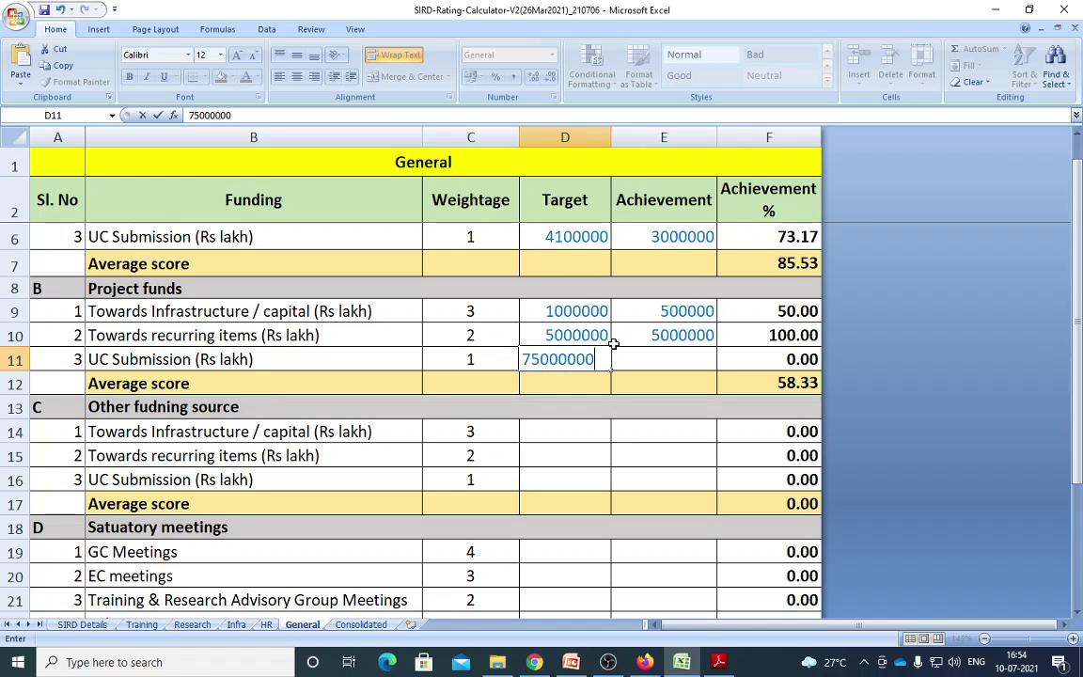
{"action": "key", "text": "Return"}
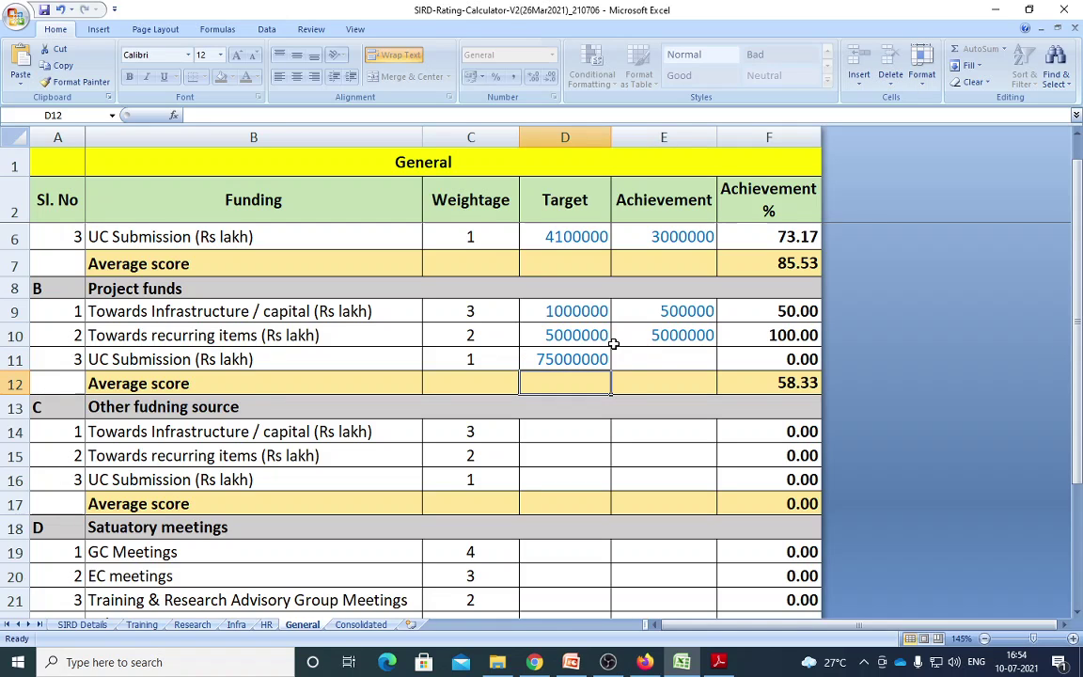
{"action": "left_click", "coordinate": [678, 364]}
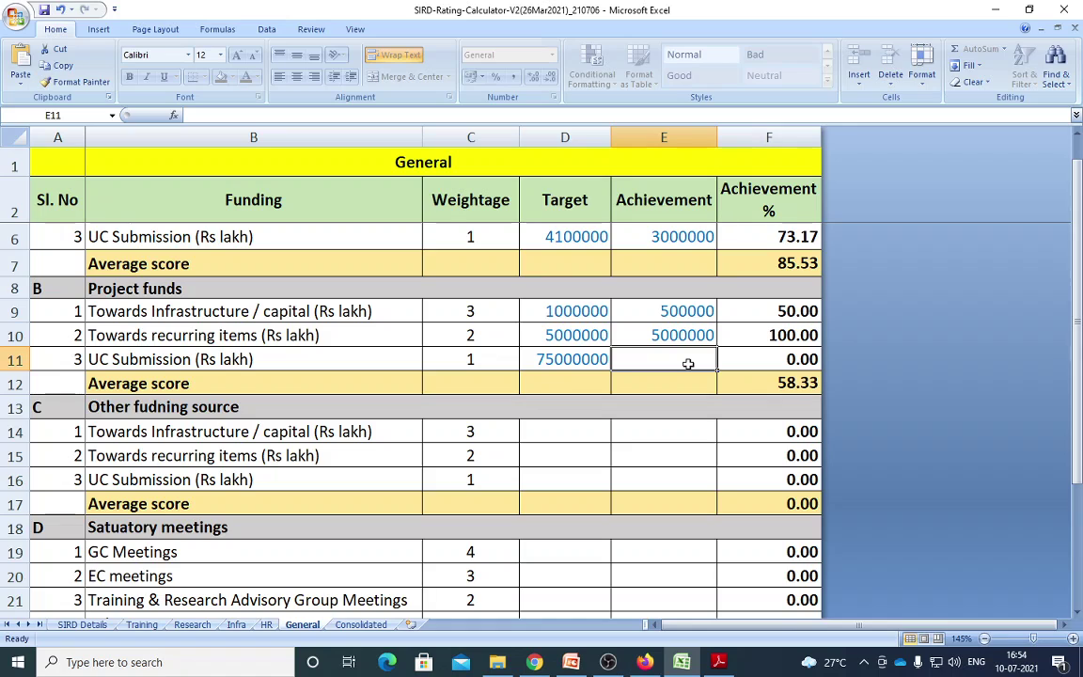
{"action": "type", "text": "50"}
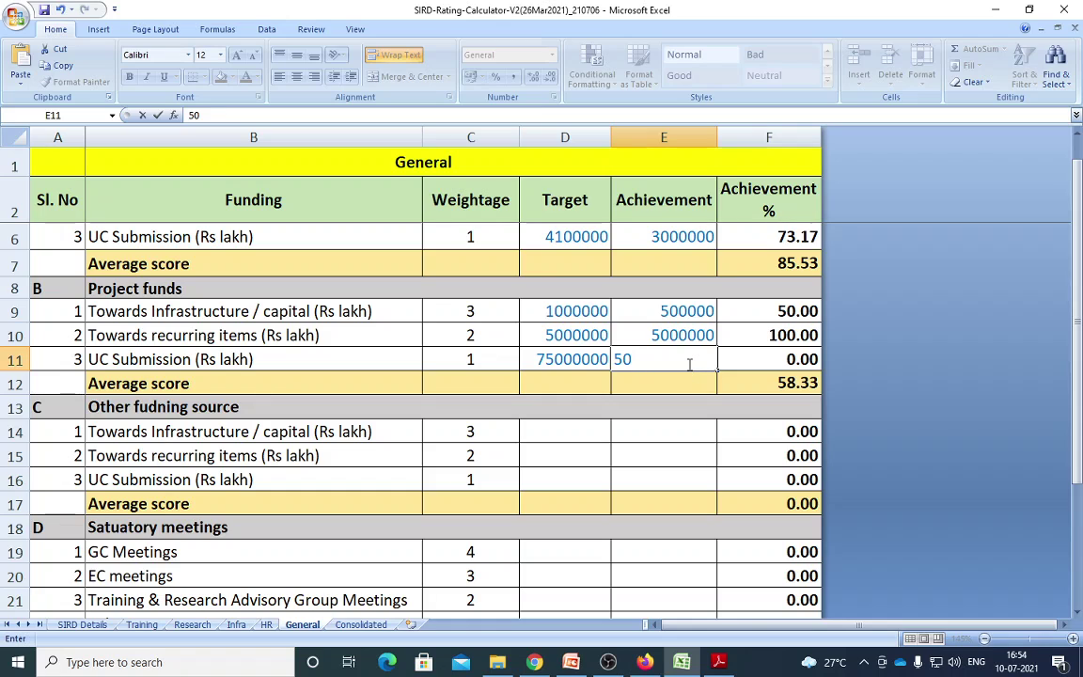
{"action": "type", "text": "00000"}
{"action": "key", "text": "Return"}
Correct the UC Submission achievement under Project funds to 50000000
{"action": "left_click", "coordinate": [687, 362]}
{"action": "key", "text": "BackSpace"}
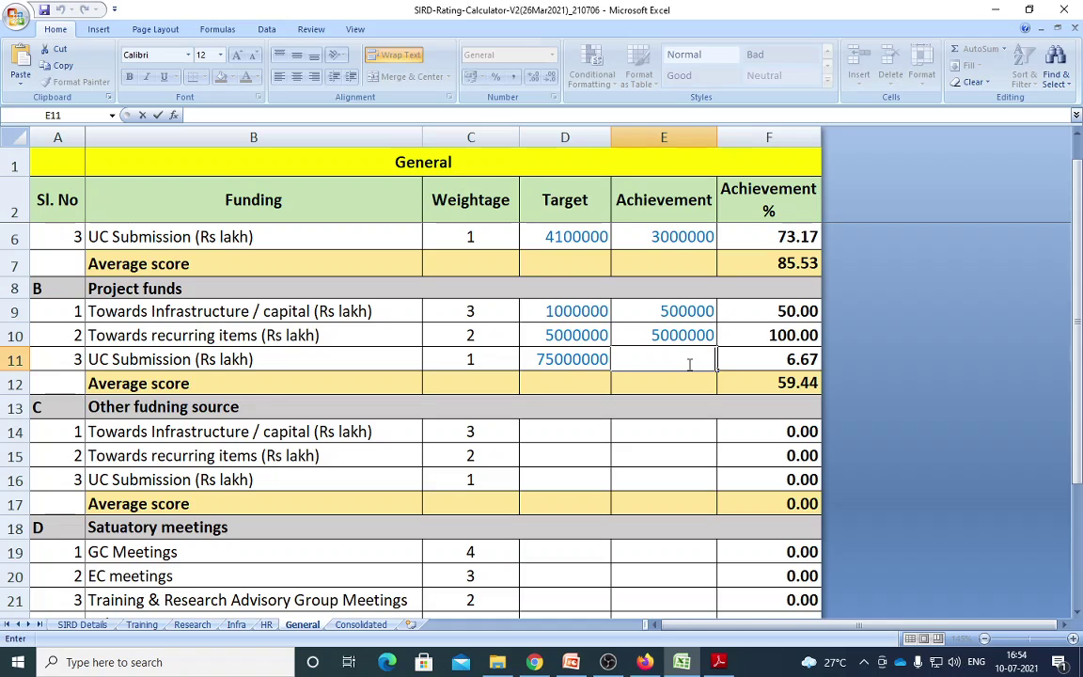
{"action": "type", "text": "50000000"}
{"action": "key", "text": "Return"}
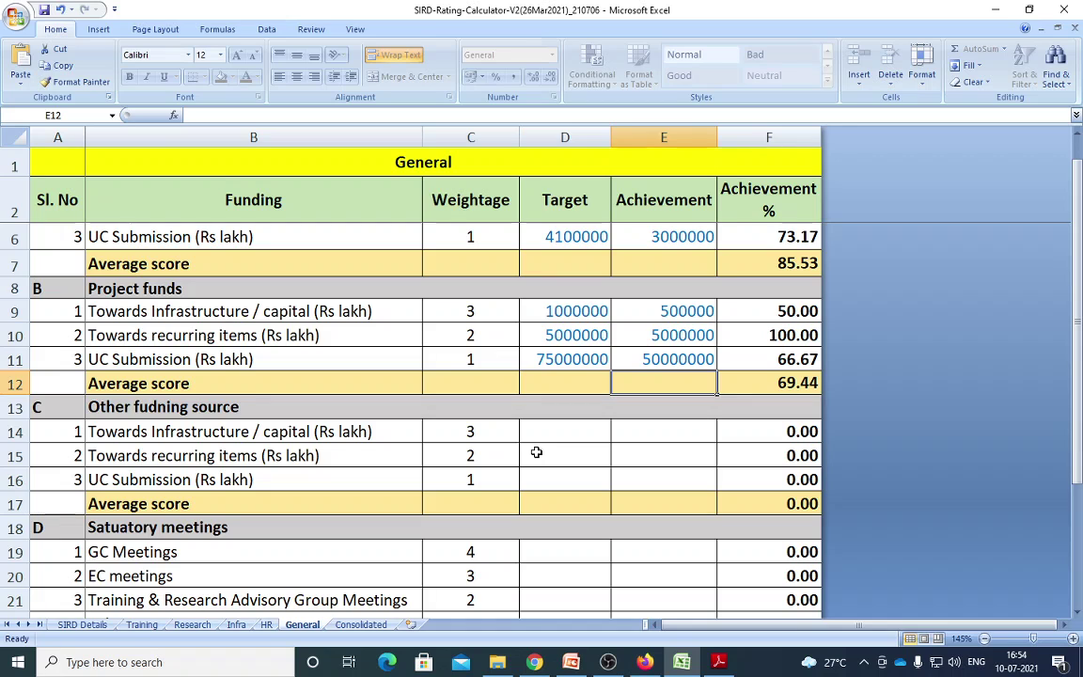
Enter target 100000 and achievement 100000 for infrastructure / capital in the other funding source section
{"action": "scroll", "coordinate": [535, 452], "scroll_direction": "down", "scroll_amount": 1}
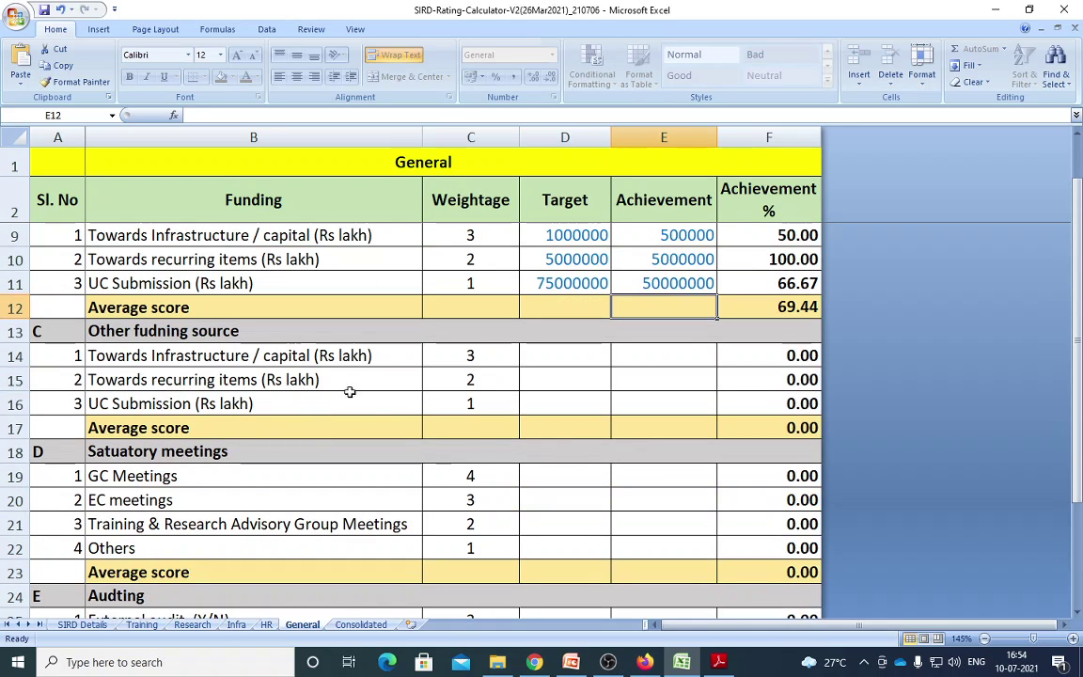
{"action": "left_click", "coordinate": [575, 357]}
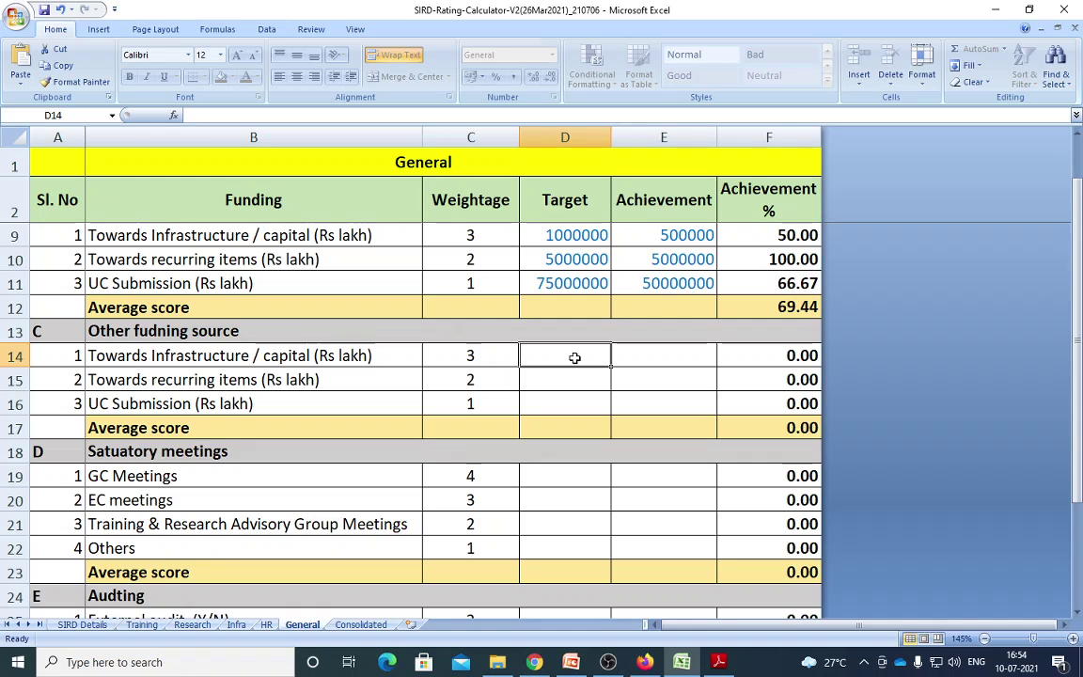
{"action": "type", "text": "100000"}
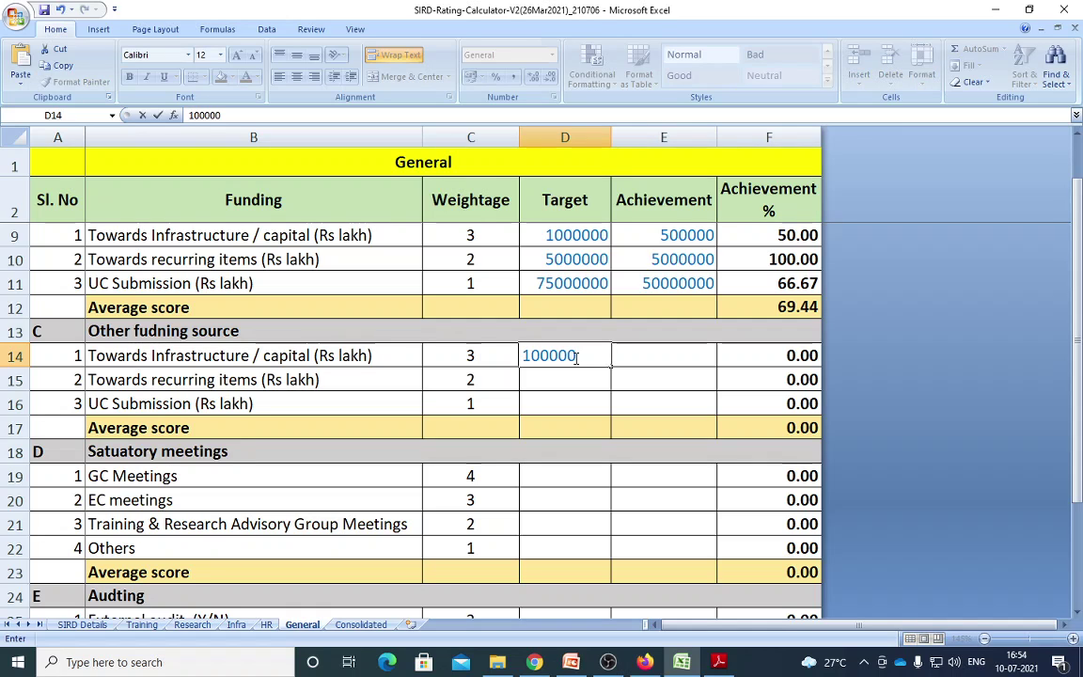
{"action": "key", "text": "Return"}
{"action": "type", "text": "1000"}
{"action": "key", "text": "BackSpace"}
{"action": "key", "text": "BackSpace"}
{"action": "key", "text": "BackSpace"}
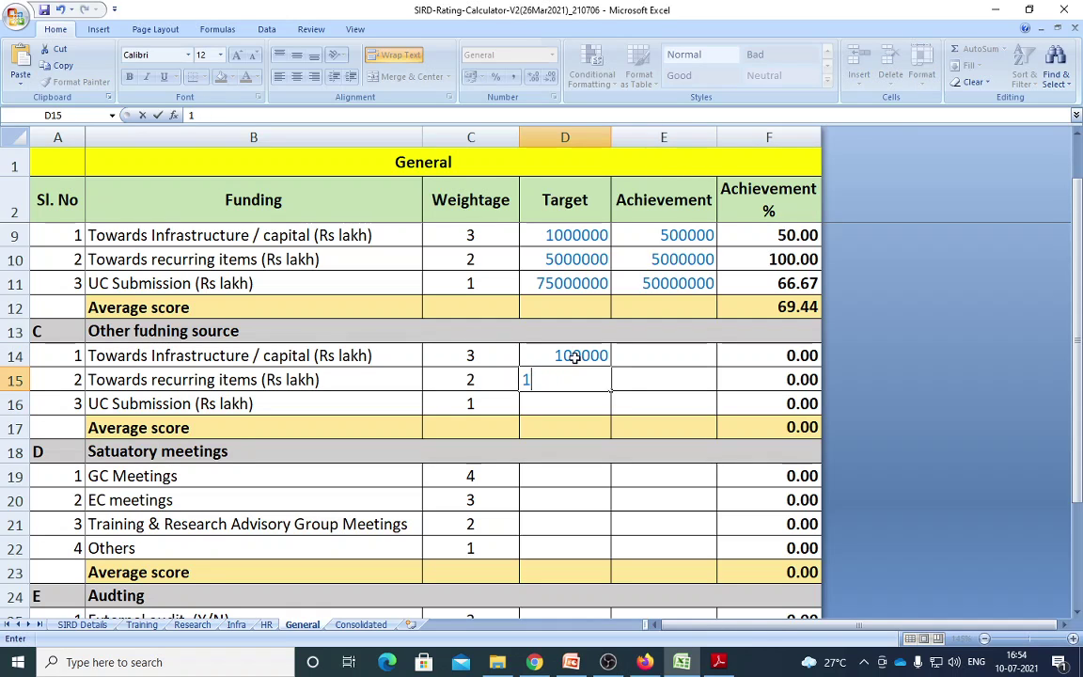
{"action": "key", "text": "BackSpace"}
{"action": "left_click", "coordinate": [675, 359]}
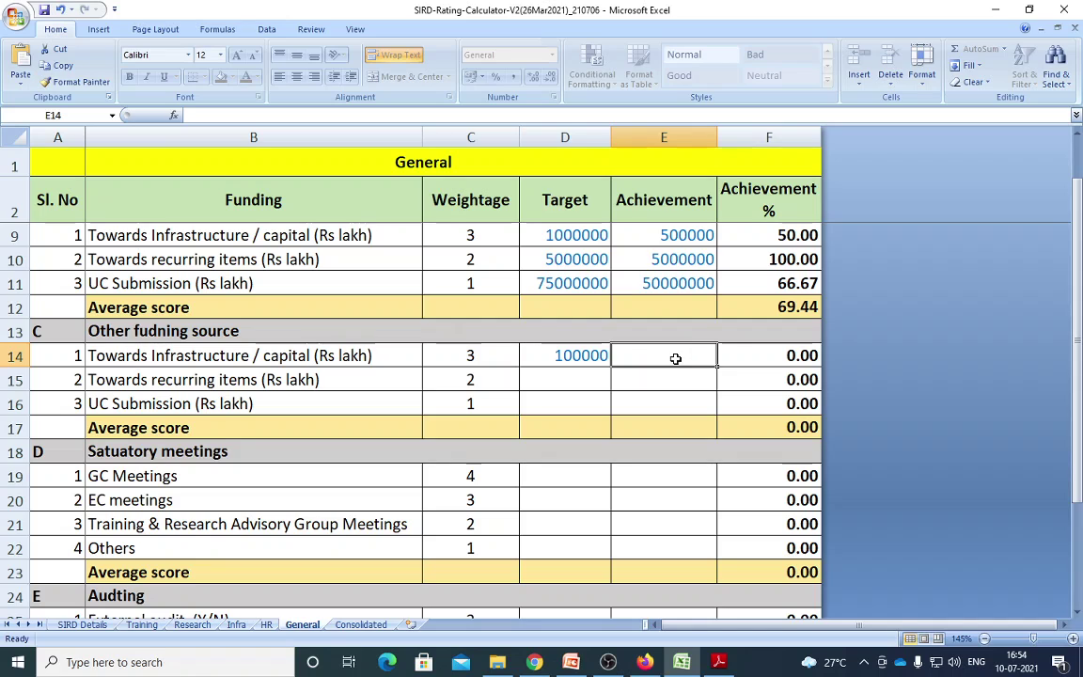
{"action": "type", "text": "100000"}
{"action": "key", "text": "Return"}
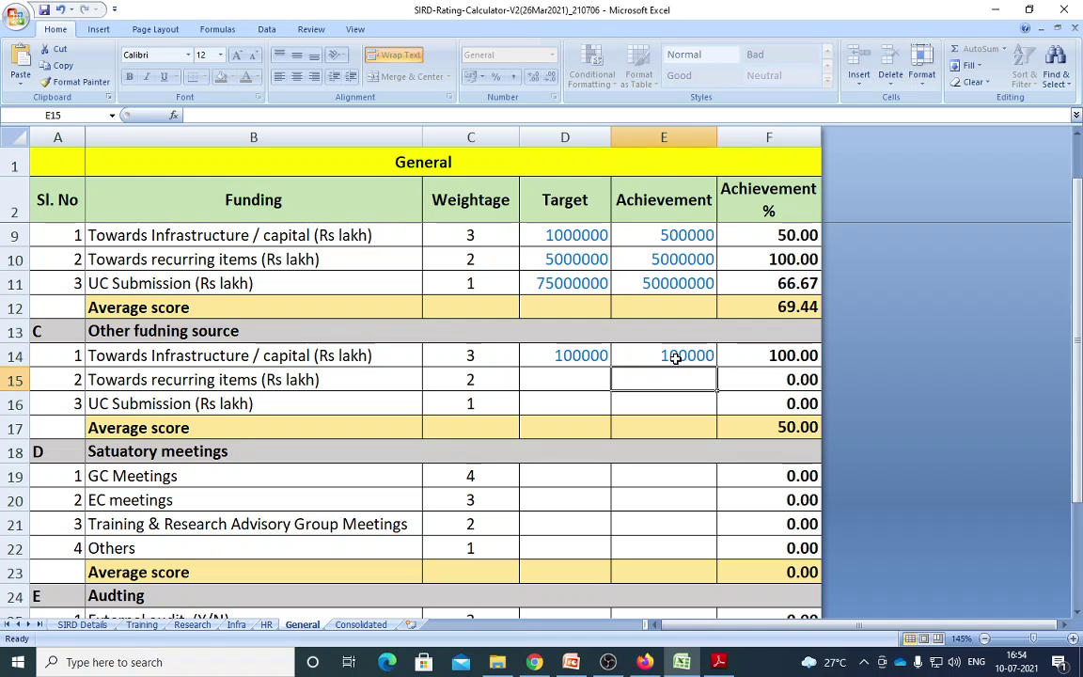
Enter target 200000 and achievement 20000 for recurring items in the other funding source section
{"action": "left_click", "coordinate": [577, 380]}
{"action": "type", "text": "2000"}
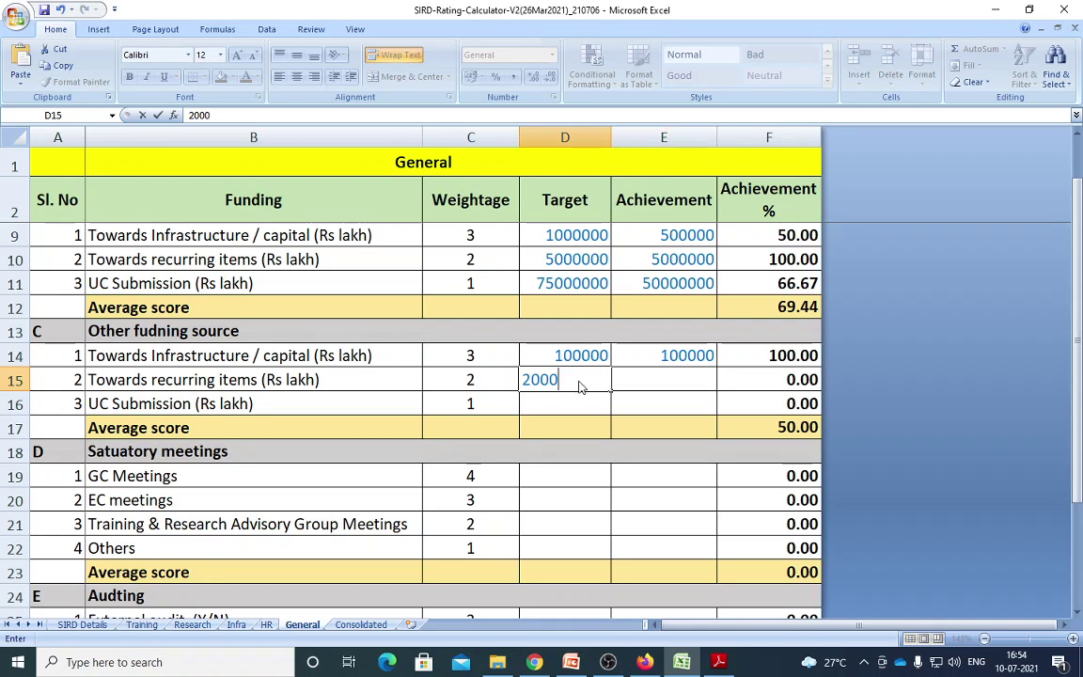
{"action": "type", "text": "00"}
{"action": "key", "text": "Return"}
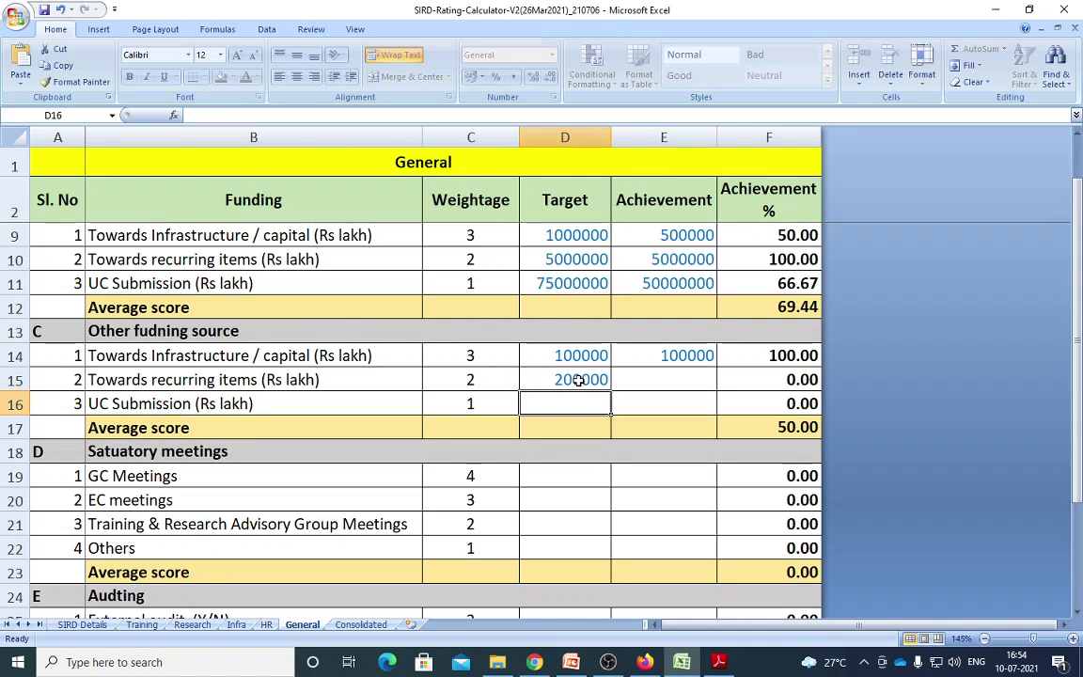
{"action": "left_click", "coordinate": [632, 376]}
{"action": "type", "text": "200000"}
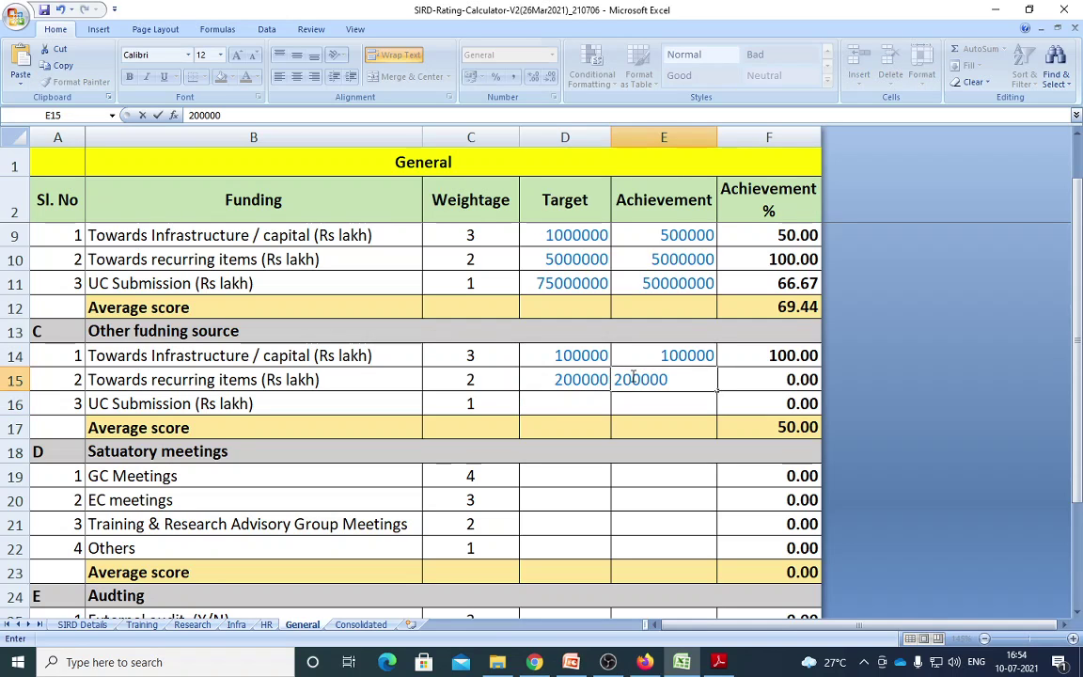
{"action": "key", "text": "BackSpace"}
{"action": "key", "text": "Return"}
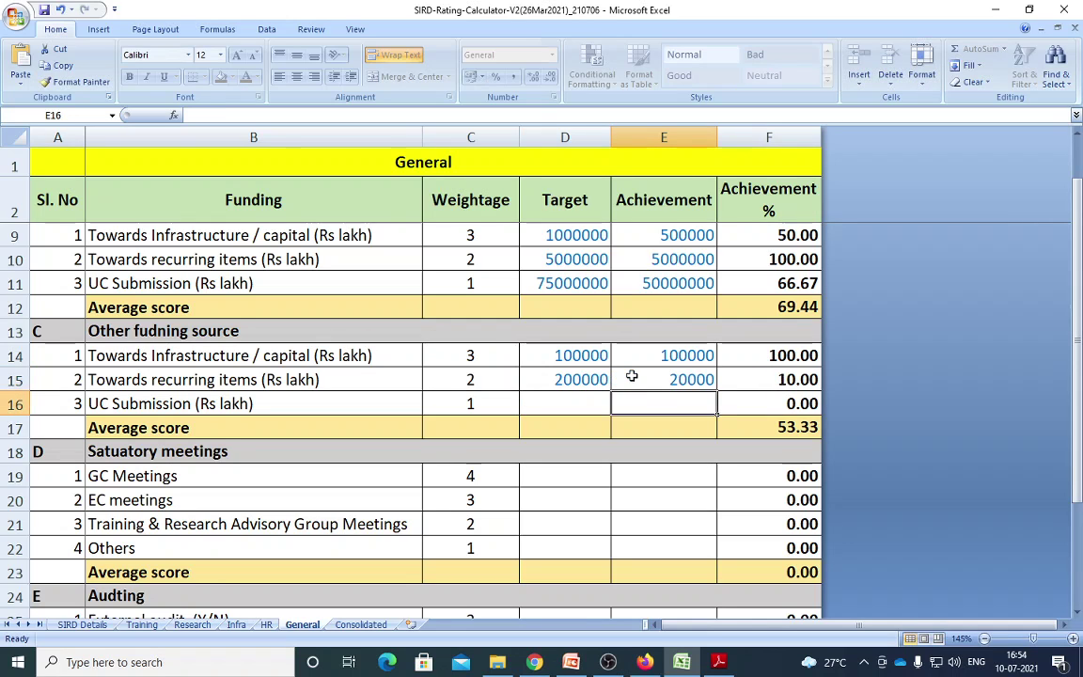
Correct the recurring items achievement under the other funding source to 200000, and select the UC Submission target cell
{"action": "left_click", "coordinate": [698, 383]}
{"action": "key", "text": "Delete"}
{"action": "type", "text": "20000"}
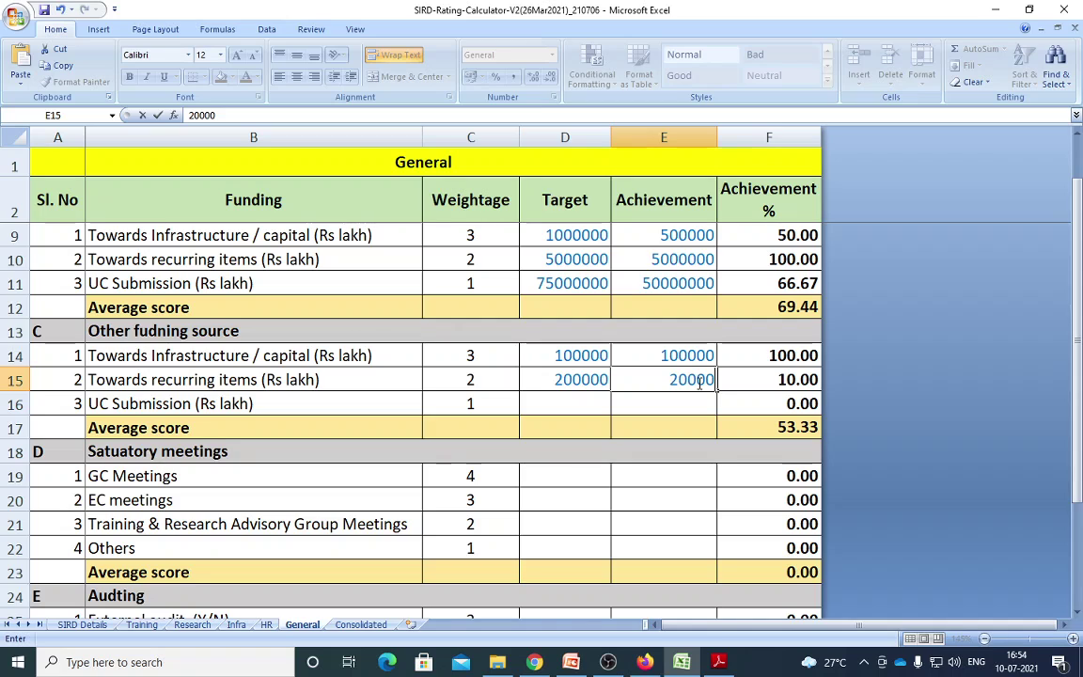
{"action": "type", "text": "0"}
{"action": "key", "text": "Return"}
{"action": "left_click", "coordinate": [553, 402]}
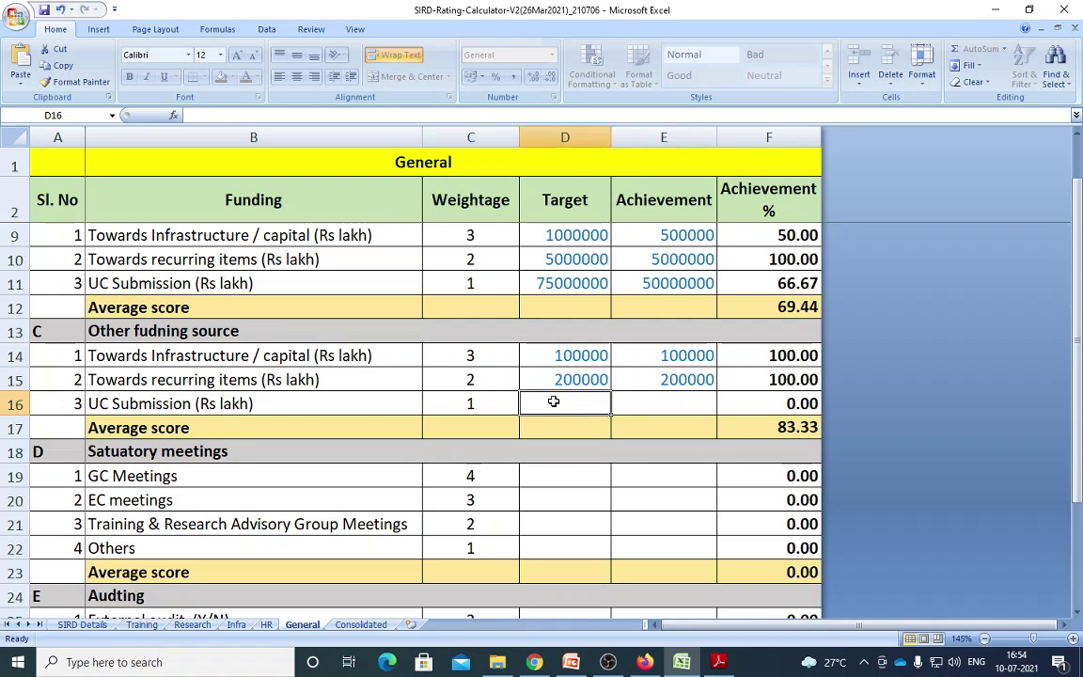
Enter target 300000 and achievement 300000 for UC Submission in the other funding source section
{"action": "type", "text": "300000"}
{"action": "key", "text": "Return"}
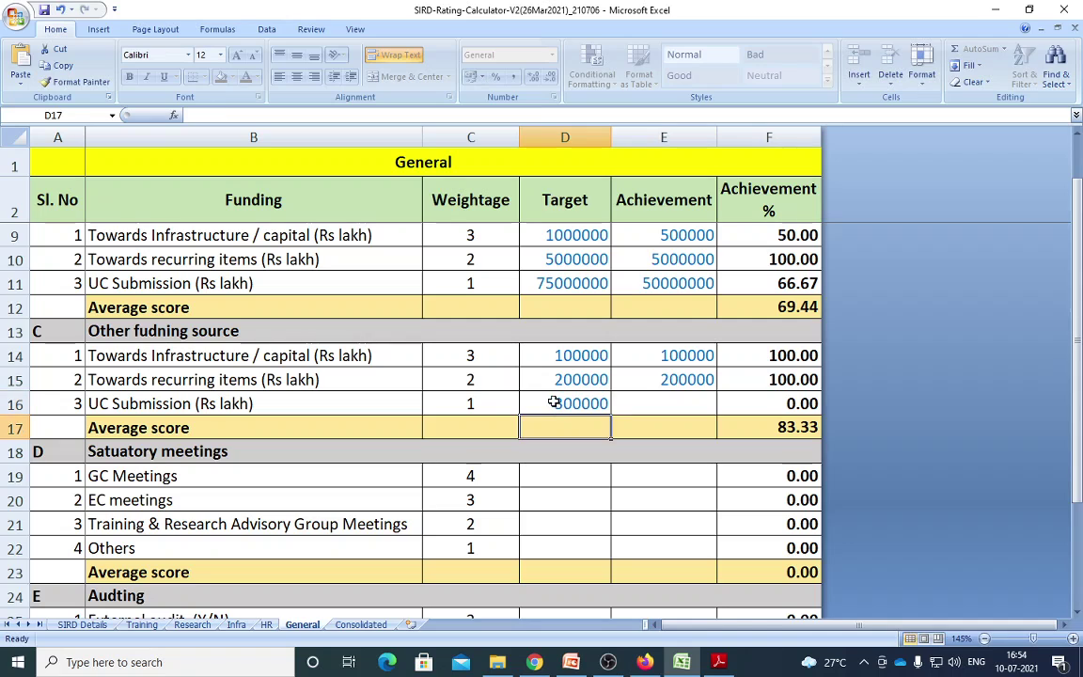
{"action": "left_click", "coordinate": [636, 402]}
{"action": "type", "text": "300000"}
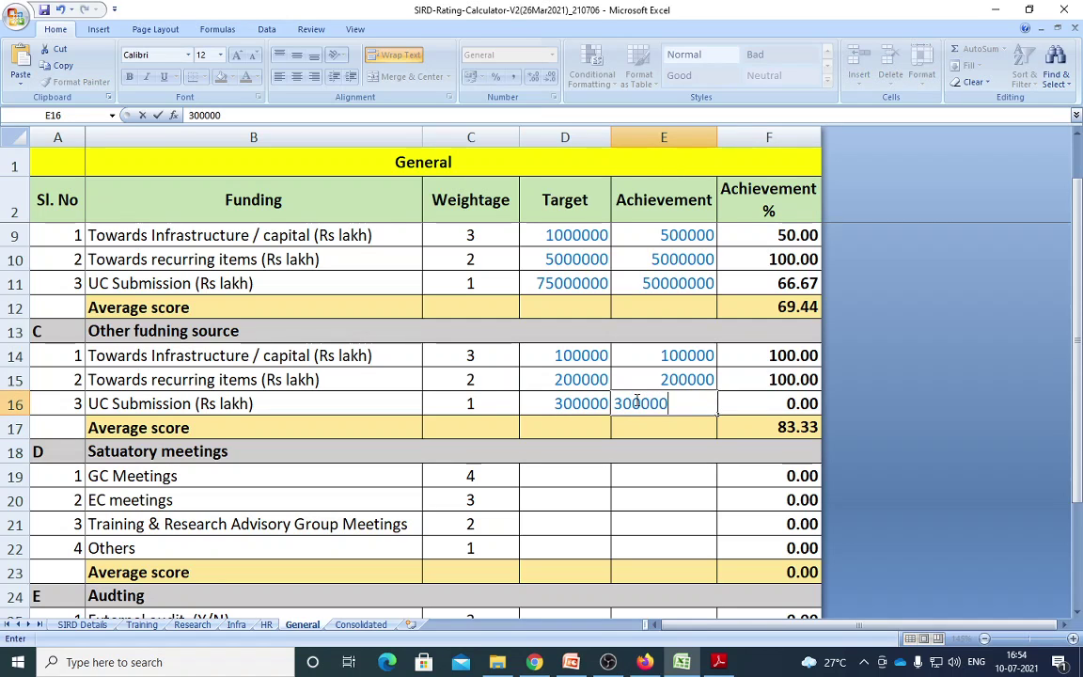
{"action": "key", "text": "Return"}
Enter target 1 and achievement 1 for GC Meetings in the statutory meetings section
{"action": "scroll", "coordinate": [586, 469], "scroll_direction": "down", "scroll_amount": 2}
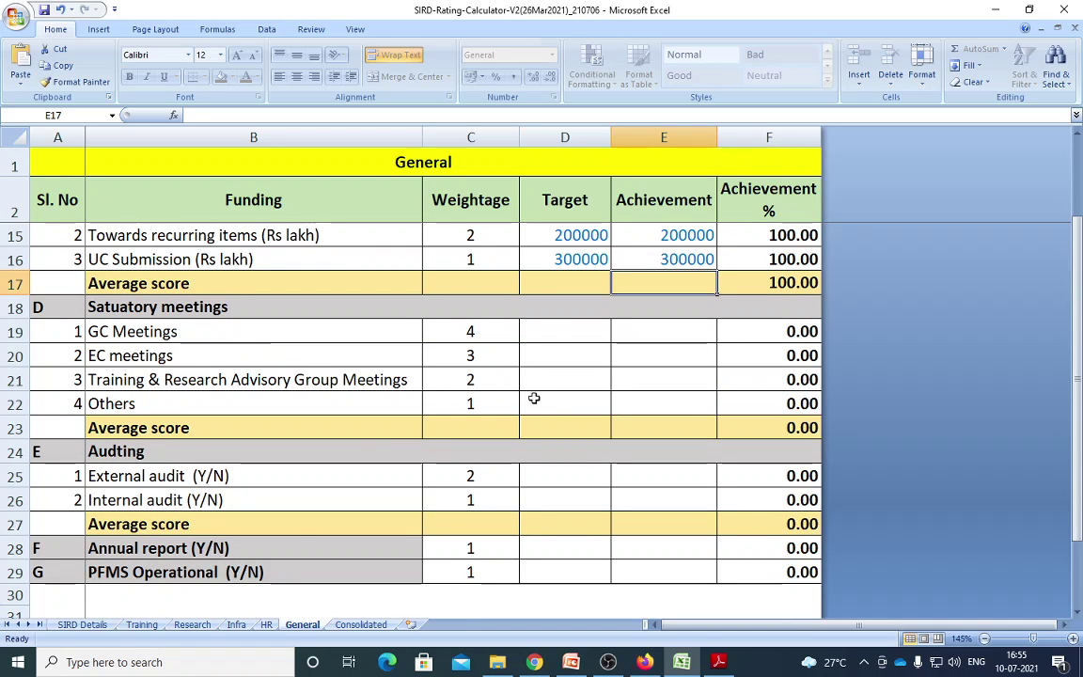
{"action": "left_click", "coordinate": [551, 329]}
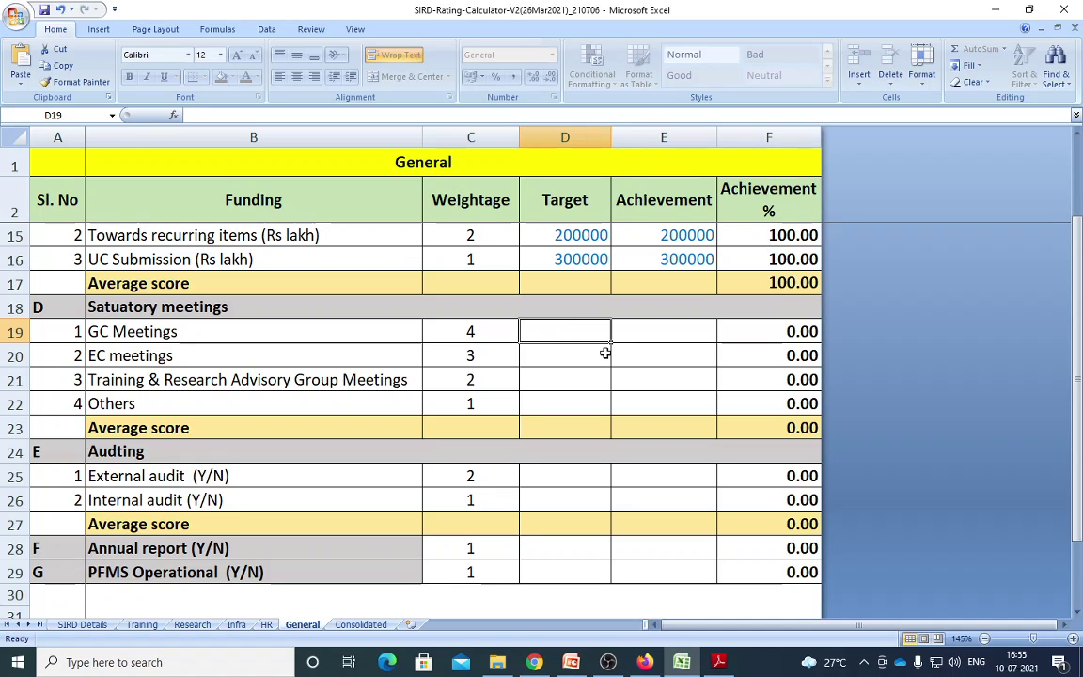
{"action": "type", "text": "1"}
{"action": "key", "text": "Tab"}
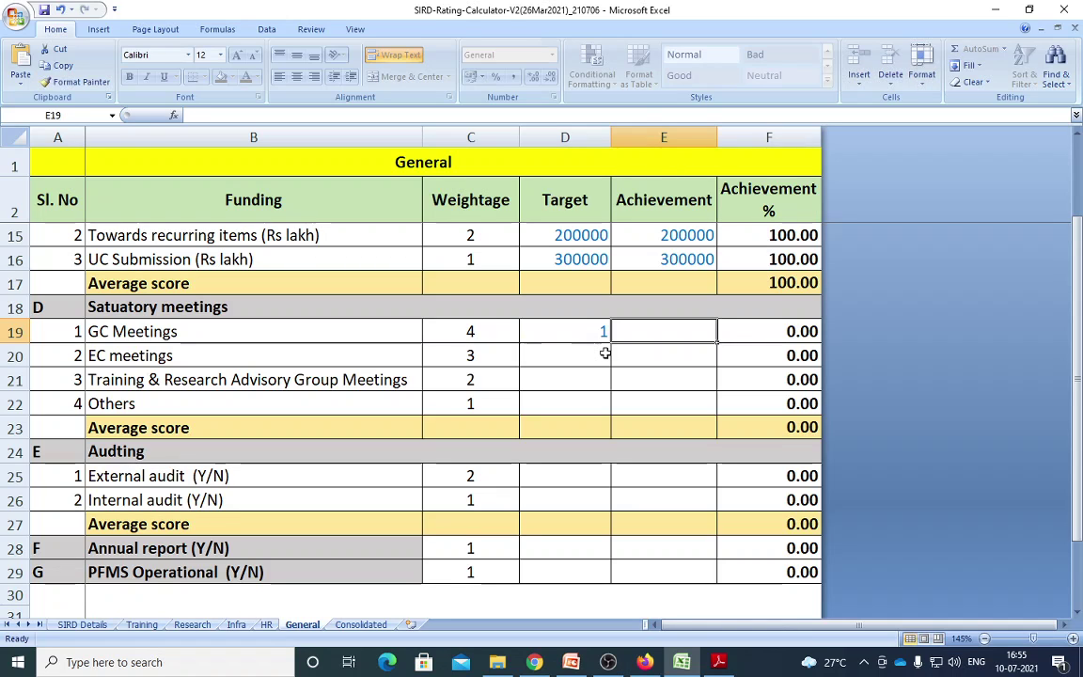
{"action": "type", "text": "1"}
{"action": "key", "text": "Return"}
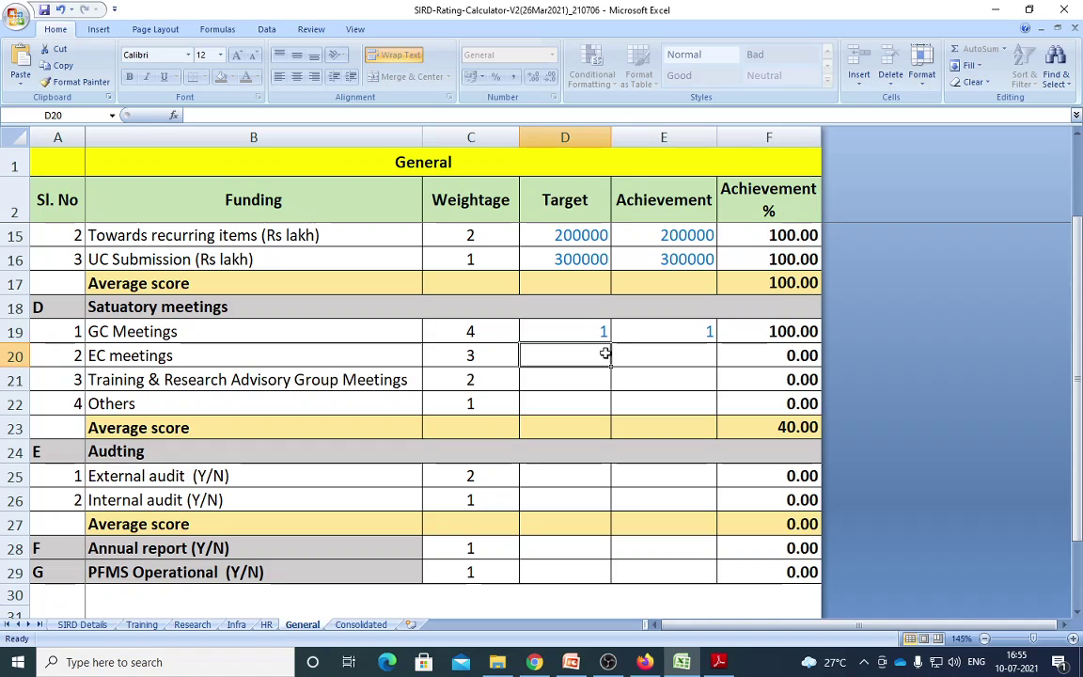
Enter target 3 and achievement 2 for EC meetings in the statutory meetings section
{"action": "type", "text": "3"}
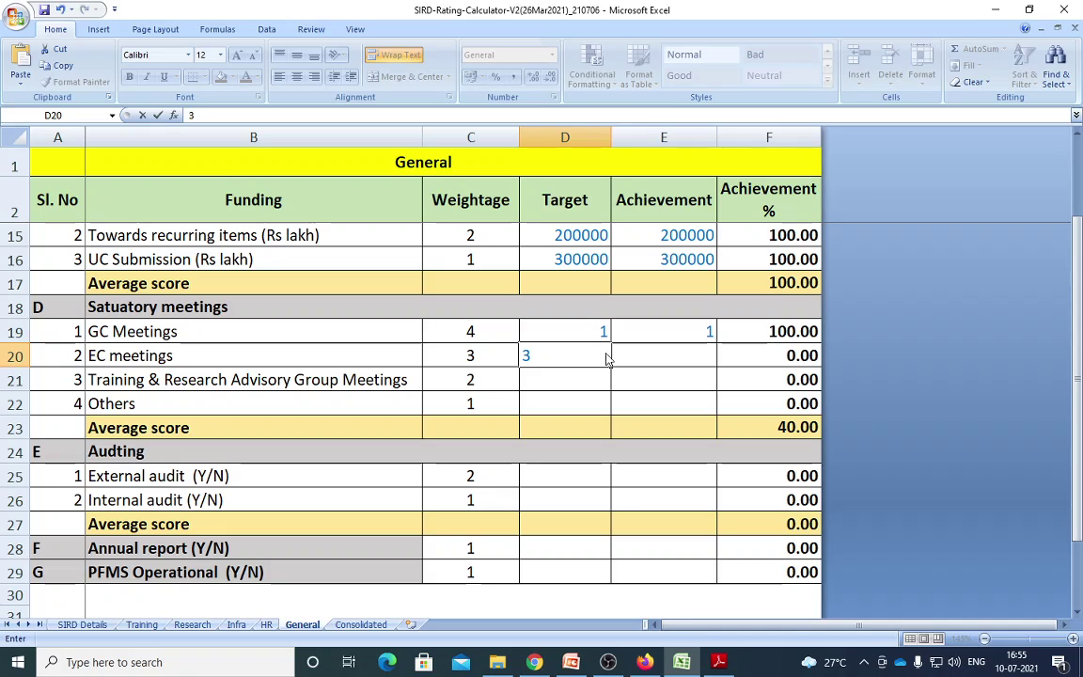
{"action": "key", "text": "Tab"}
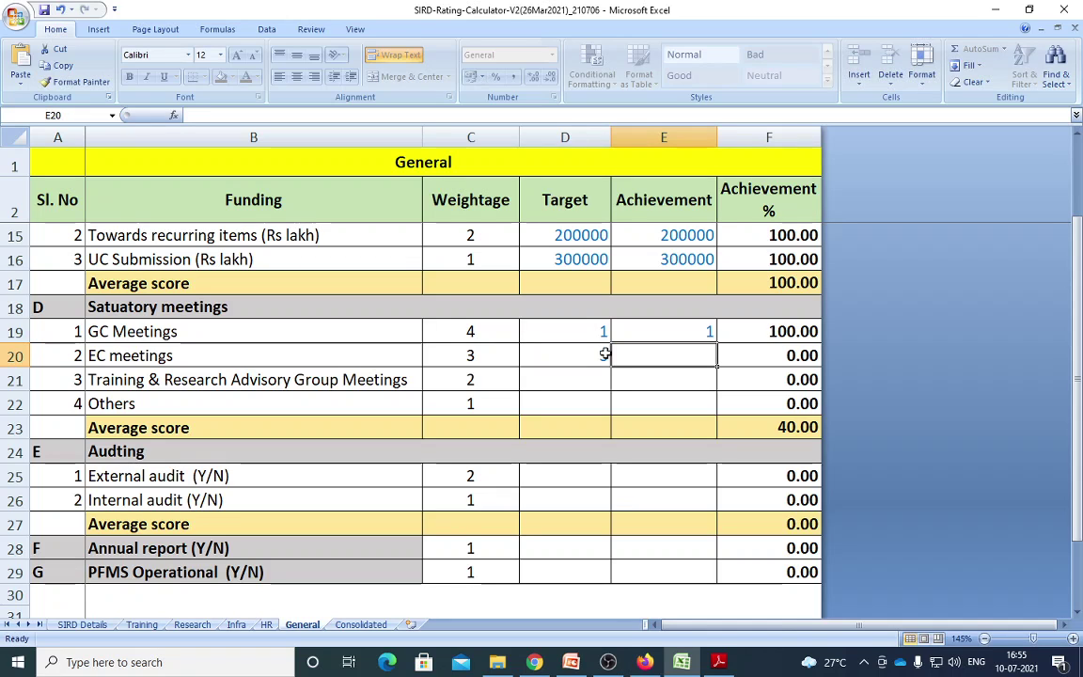
{"action": "type", "text": "2"}
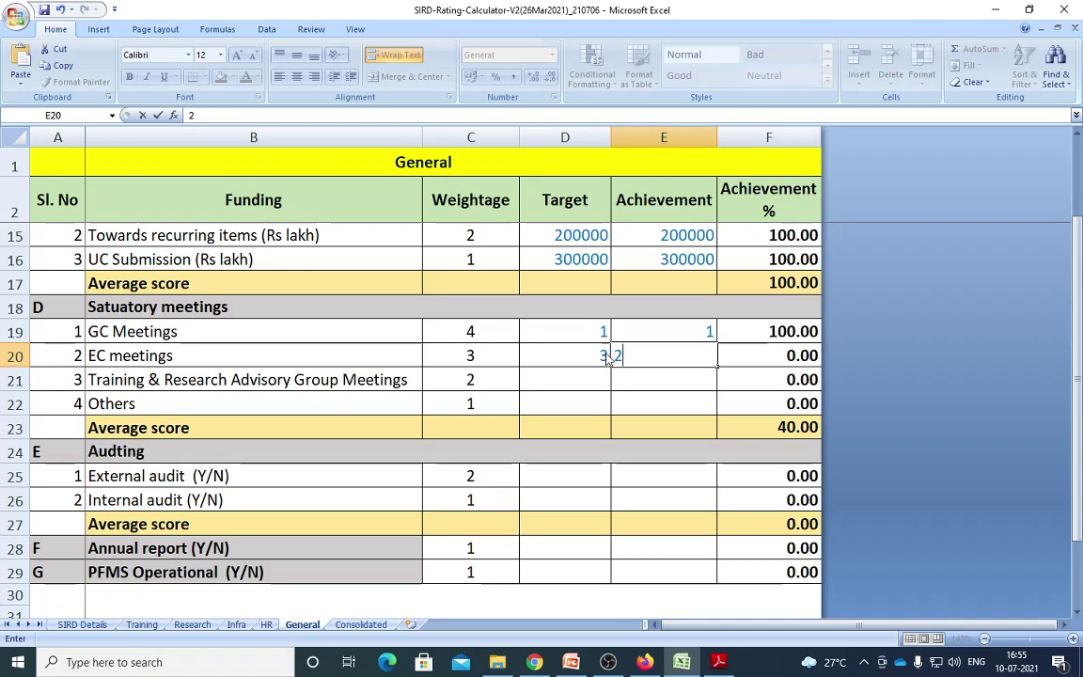
{"action": "key", "text": "Return"}
{"action": "key", "text": "Left"}
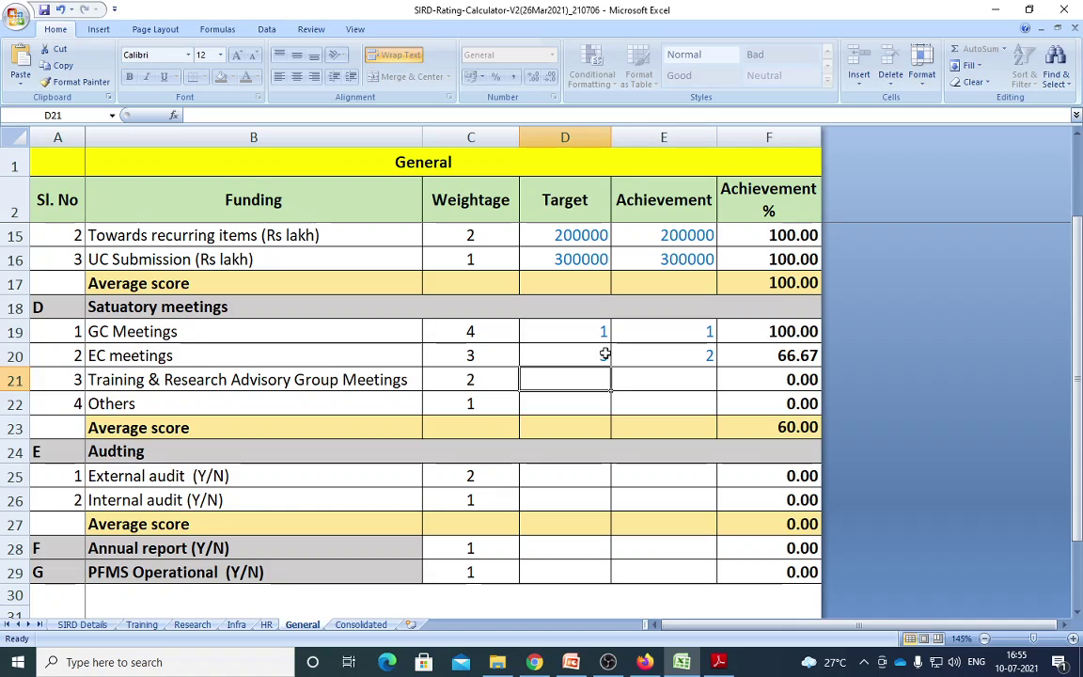
Enter target 4 and achievement 3 for Training & Research Advisory Group Meetings
{"action": "type", "text": "4"}
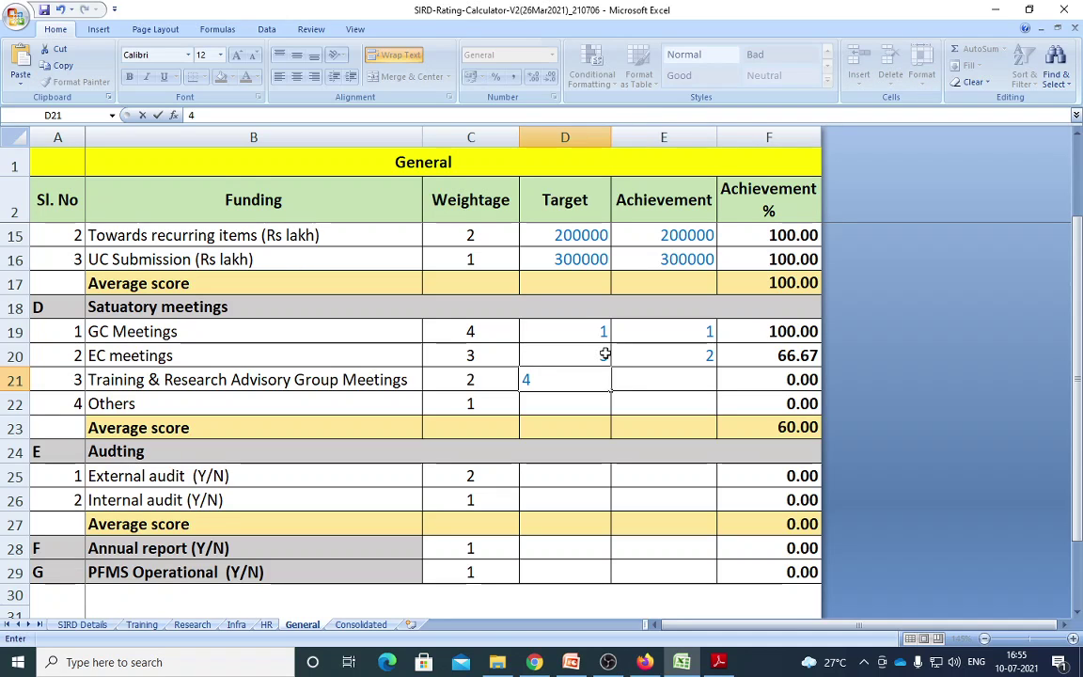
{"action": "key", "text": "Tab"}
{"action": "type", "text": "3"}
{"action": "key", "text": "Return"}
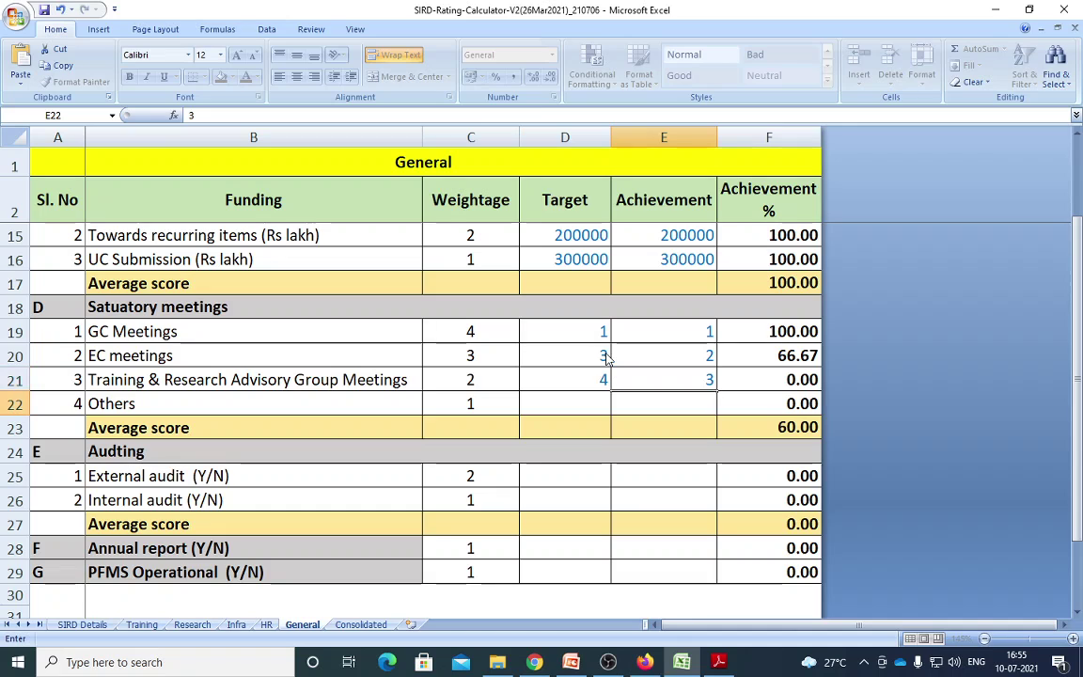
{"action": "key", "text": "Left"}
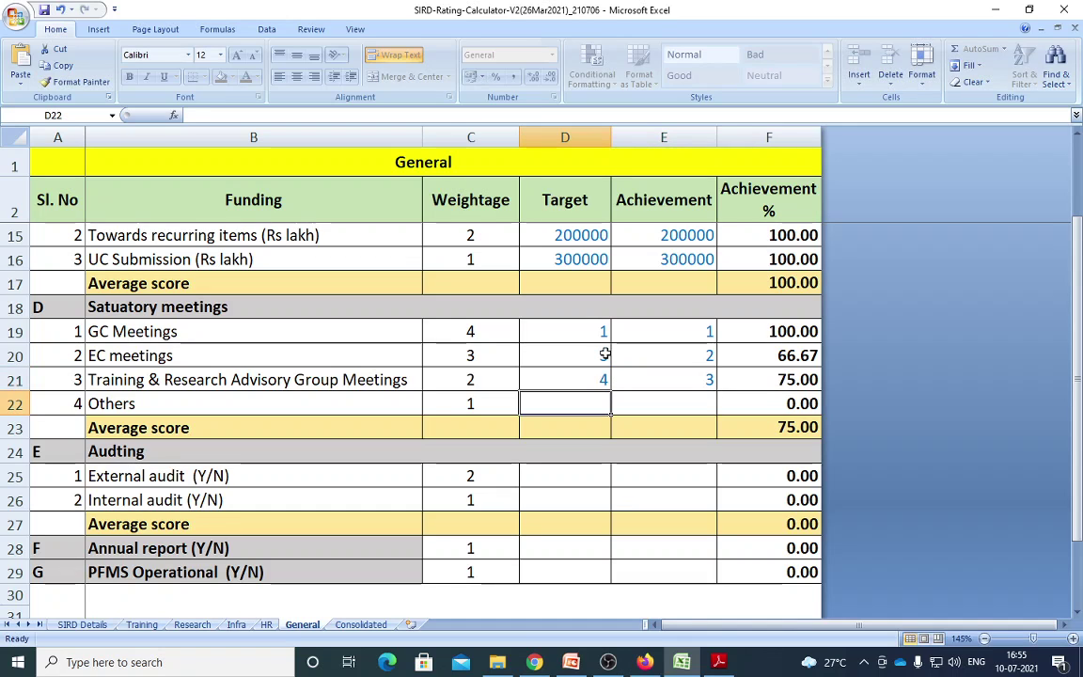
Enter target 10 and achievement 10 for Others in the statutory meetings section
{"action": "type", "text": "10"}
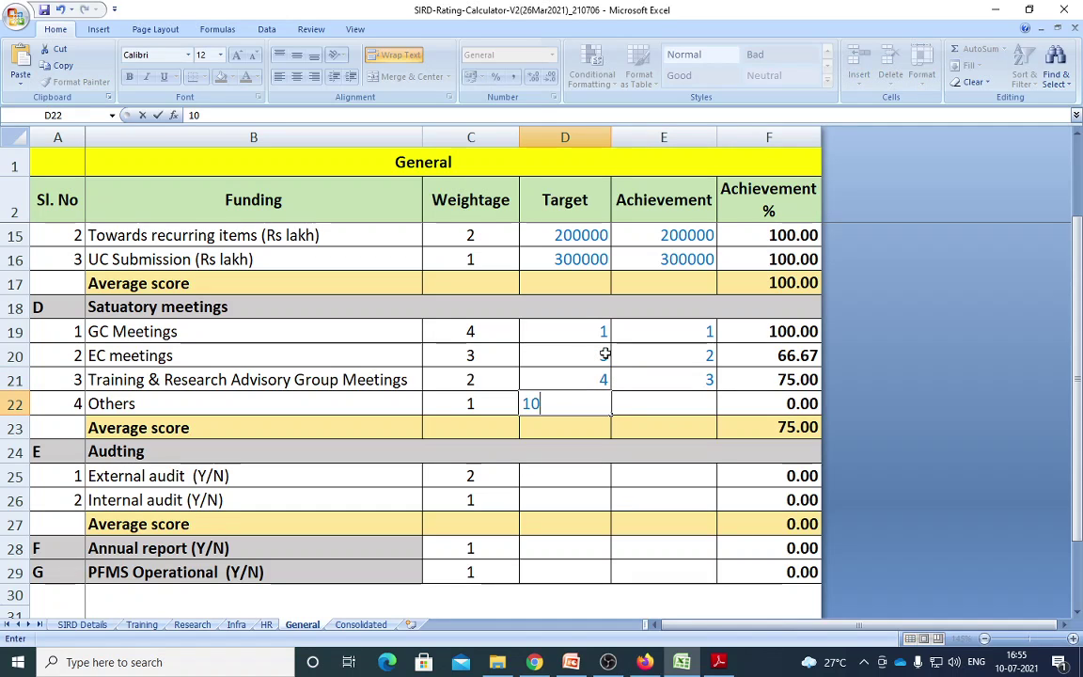
{"action": "key", "text": "Right"}
{"action": "type", "text": "10"}
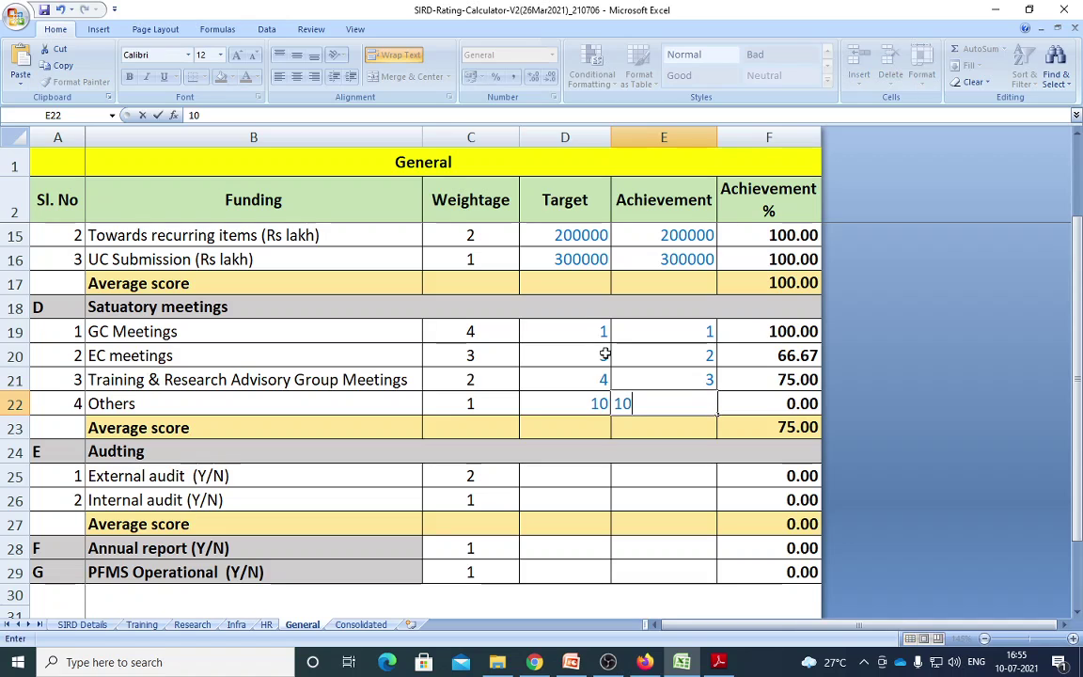
{"action": "key", "text": "Return"}
{"action": "key", "text": "Left"}
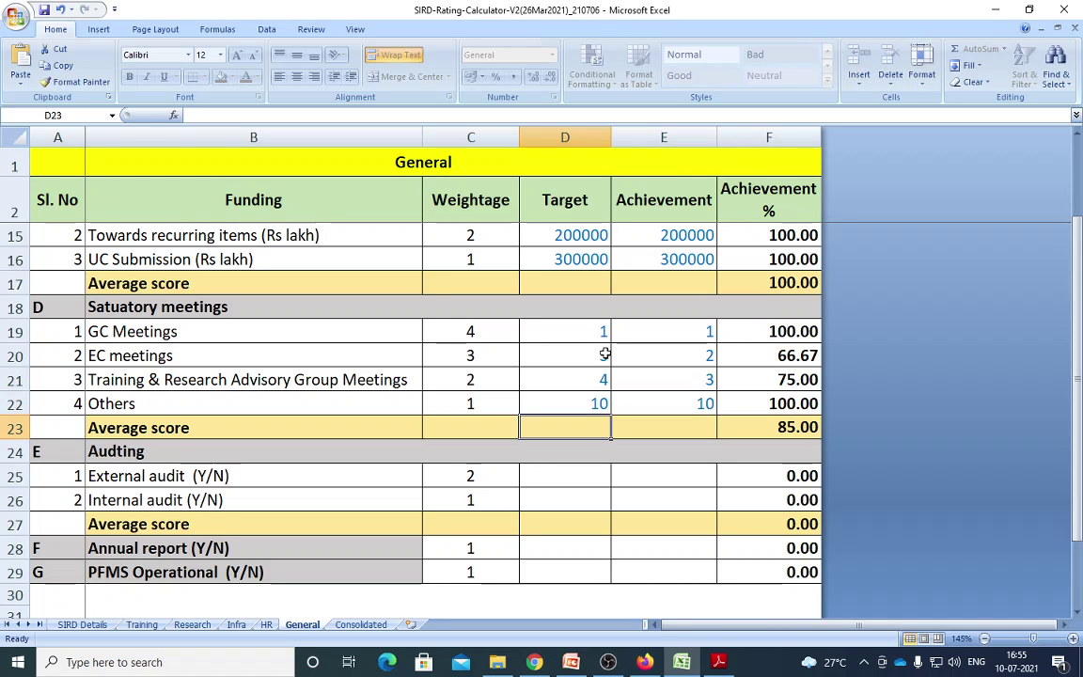
Enter target 1 and achievement 1 for both the external audit and the internal audit in the auditing section
{"action": "left_click", "coordinate": [569, 476]}
{"action": "scroll", "coordinate": [411, 403], "scroll_direction": "down", "scroll_amount": 1}
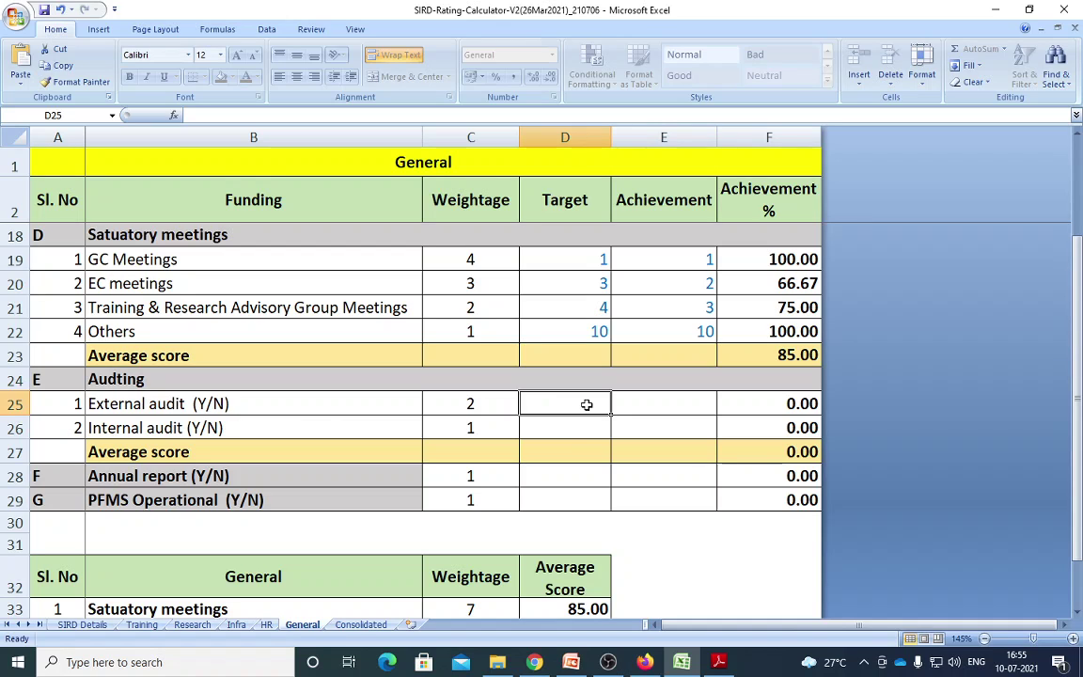
{"action": "type", "text": "1"}
{"action": "key", "text": "Tab"}
{"action": "type", "text": "1"}
{"action": "key", "text": "Return"}
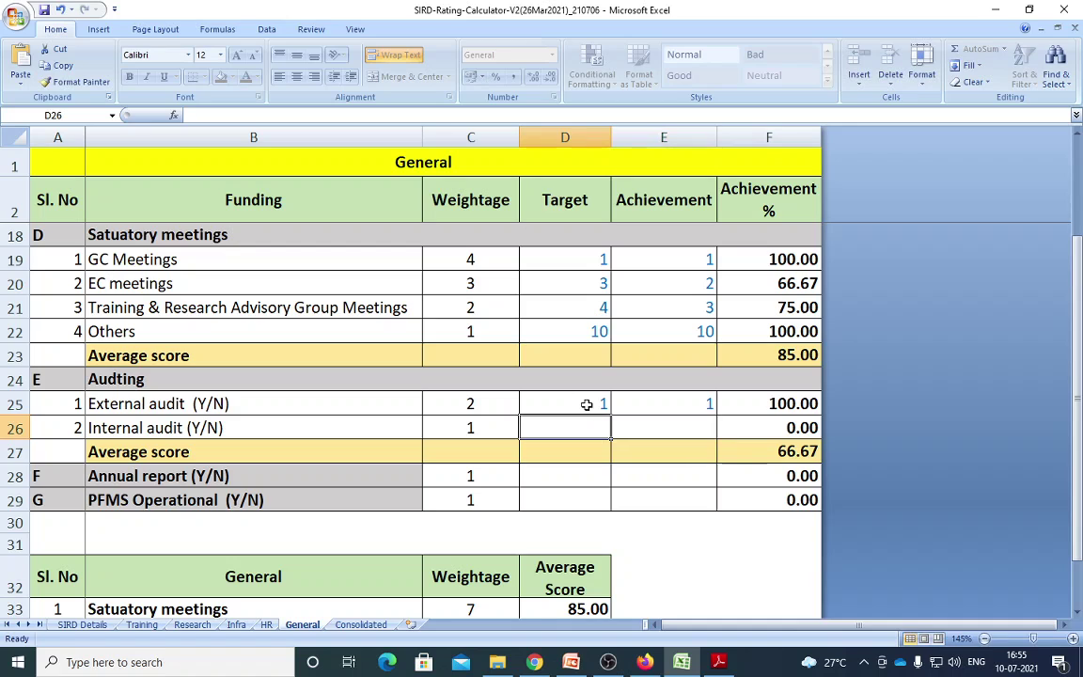
{"action": "type", "text": "1"}
{"action": "key", "text": "Tab"}
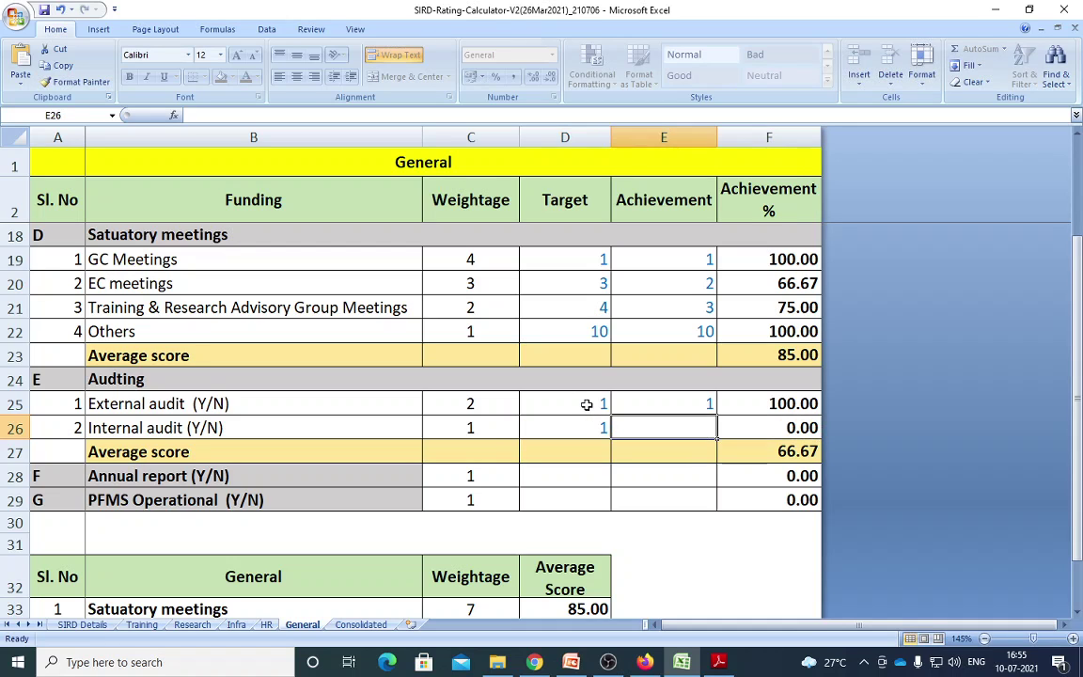
{"action": "type", "text": "1"}
{"action": "key", "text": "Return"}
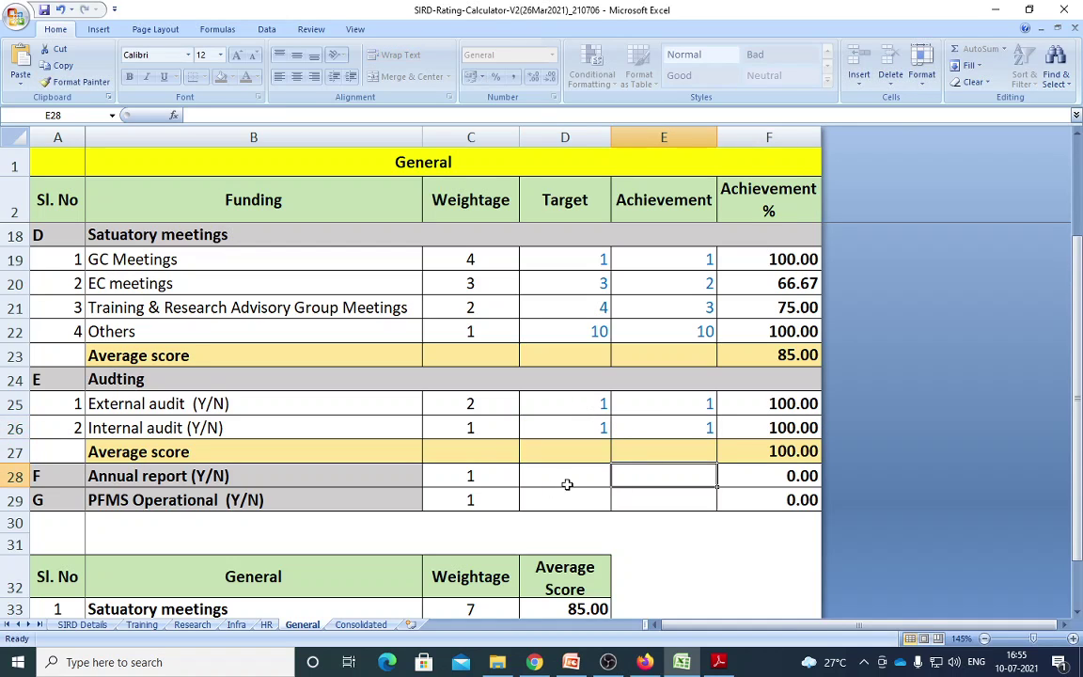
Enter target 1 and achievement 1 for the annual report
{"action": "left_click", "coordinate": [567, 484]}
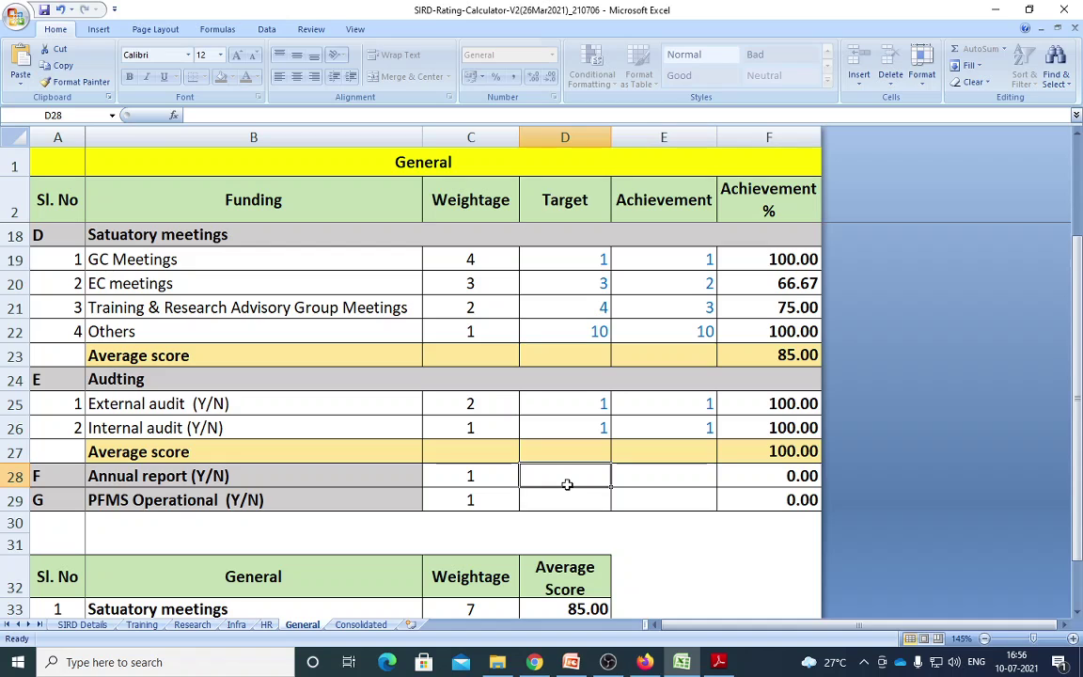
{"action": "type", "text": "1"}
{"action": "key", "text": "Tab"}
{"action": "type", "text": "1"}
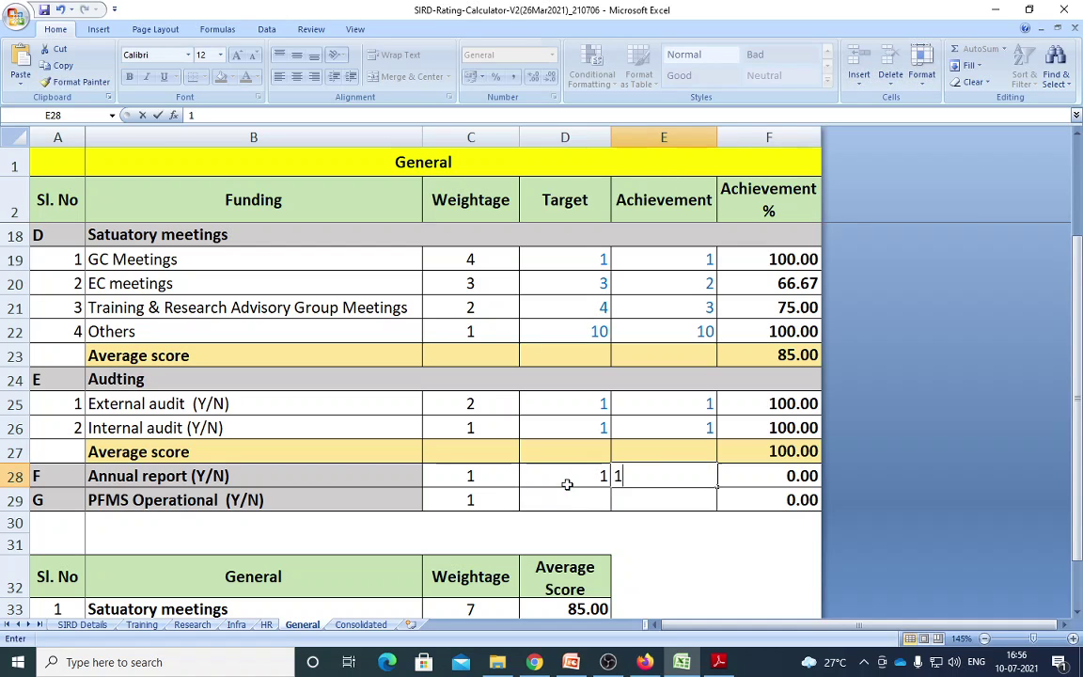
{"action": "key", "text": "Return"}
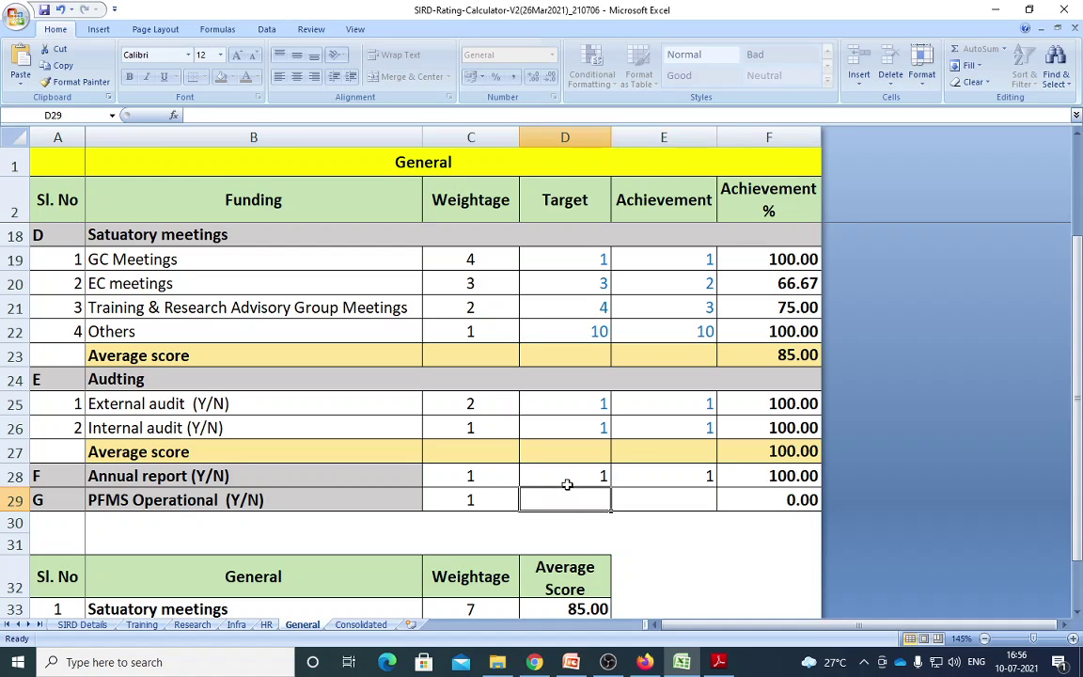
Enter target 1 and achievement 1 for PFMS Operational
{"action": "type", "text": "1"}
{"action": "key", "text": "Tab"}
{"action": "type", "text": "1"}
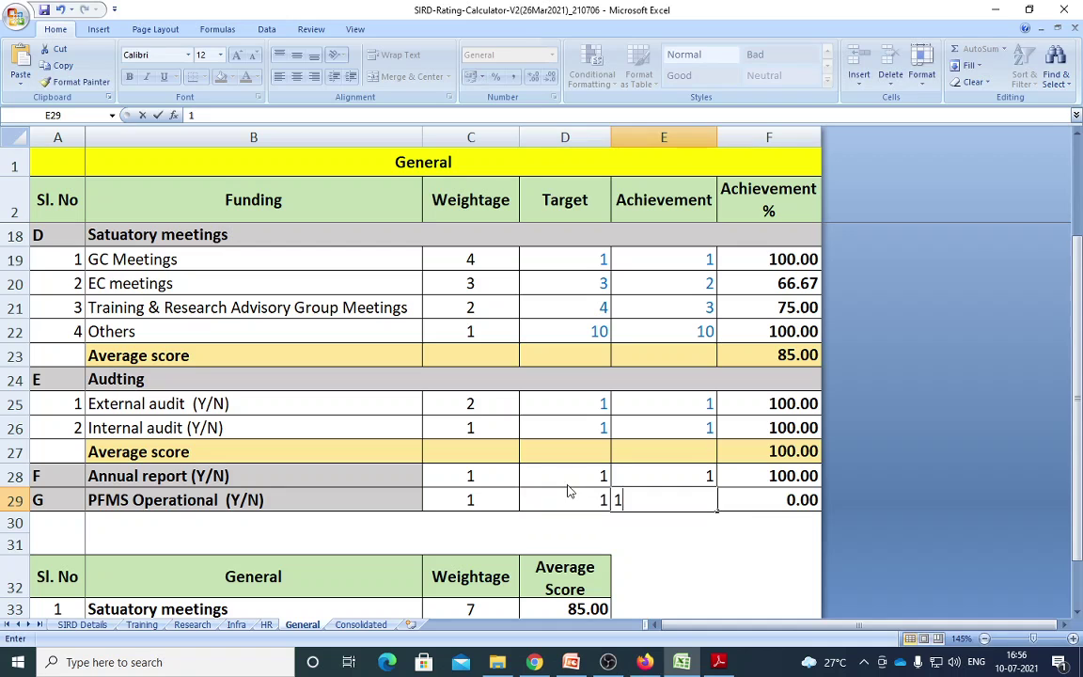
{"action": "key", "text": "Return"}
{"action": "left_click", "coordinate": [623, 491]}
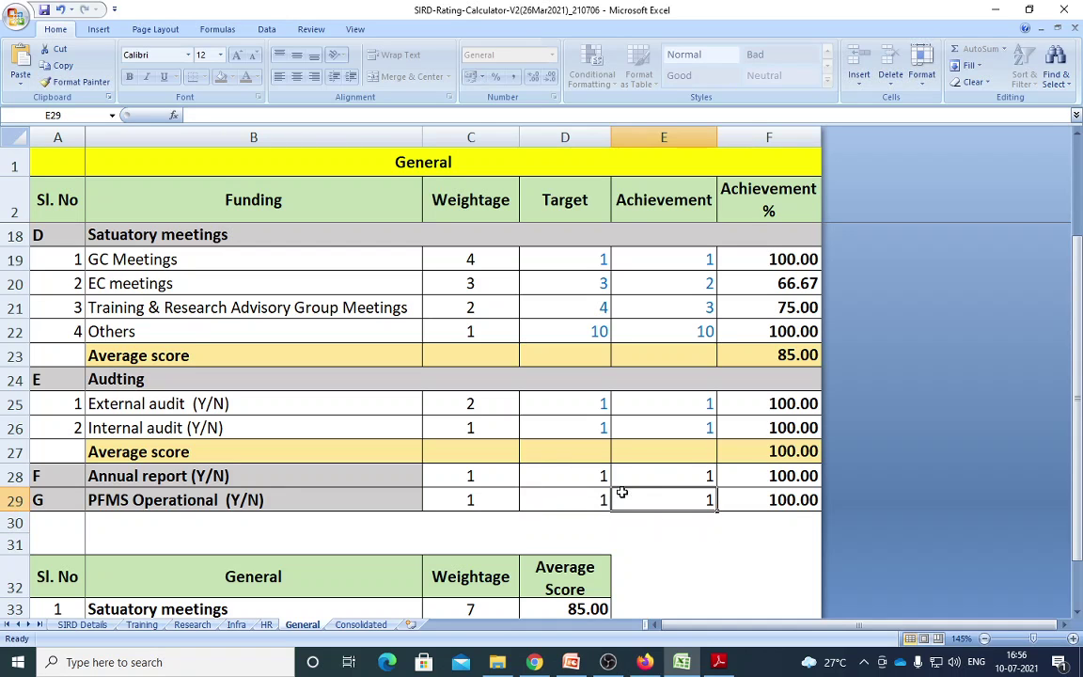
{"action": "left_click", "coordinate": [605, 499]}
Review the General sheet's entries and average score table, and open the Consolidated sheet's performance summary
{"action": "scroll", "coordinate": [605, 498], "scroll_direction": "down", "scroll_amount": 3}
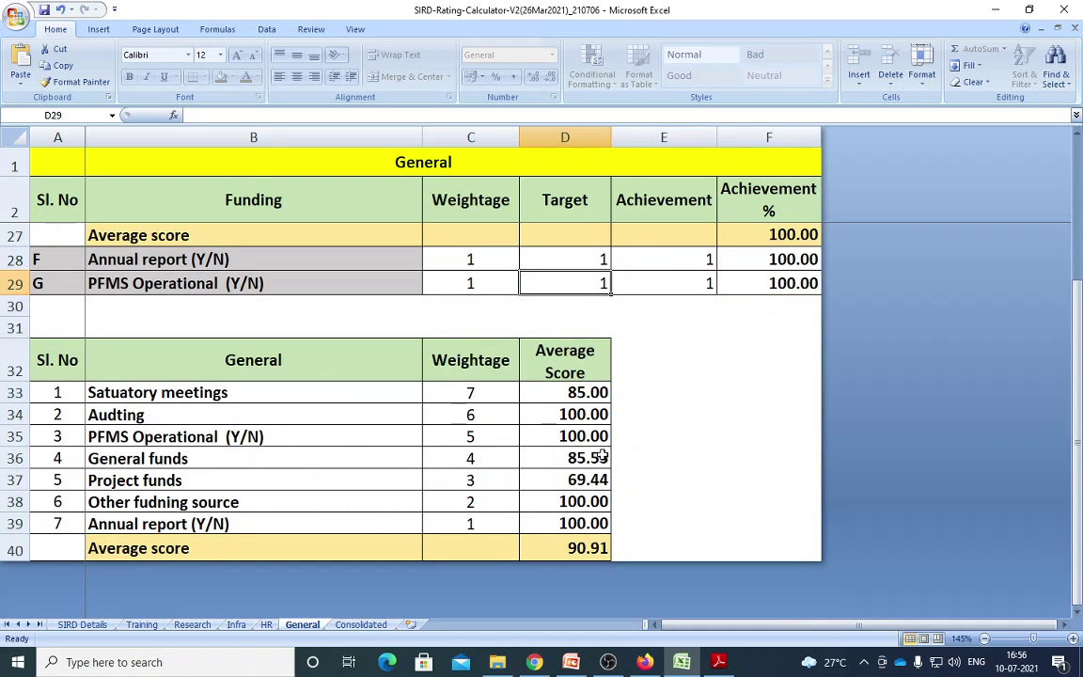
{"action": "scroll", "coordinate": [600, 455], "scroll_direction": "up", "scroll_amount": 8}
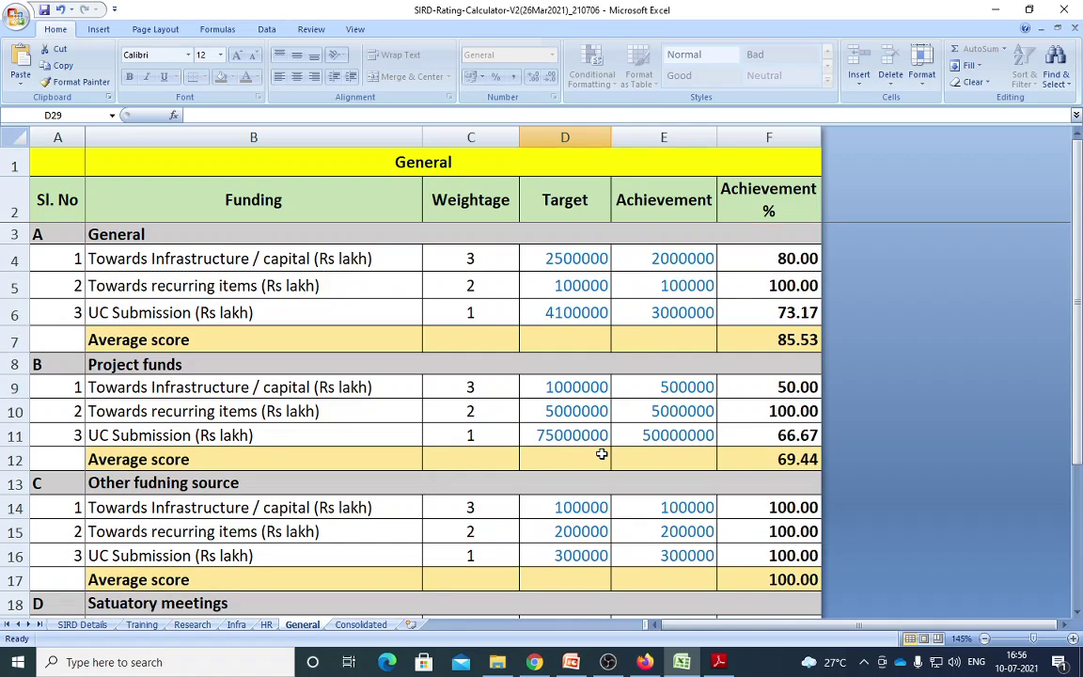
{"action": "scroll", "coordinate": [600, 455], "scroll_direction": "down", "scroll_amount": 4}
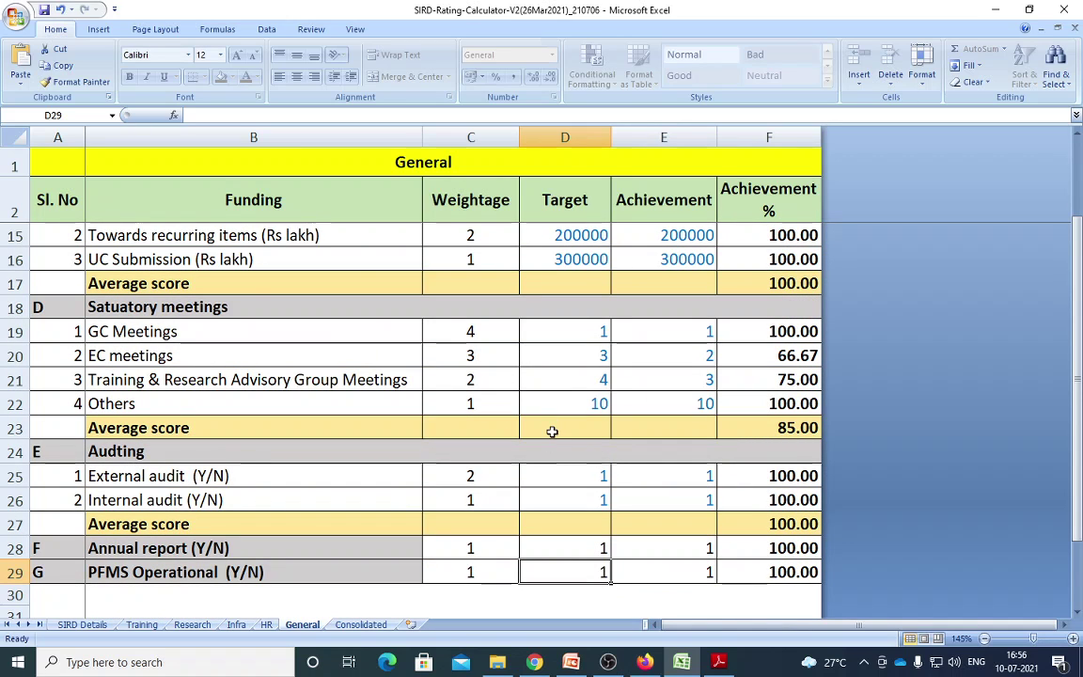
{"action": "scroll", "coordinate": [554, 431], "scroll_direction": "up", "scroll_amount": 4}
{"action": "scroll", "coordinate": [553, 433], "scroll_direction": "down", "scroll_amount": 10}
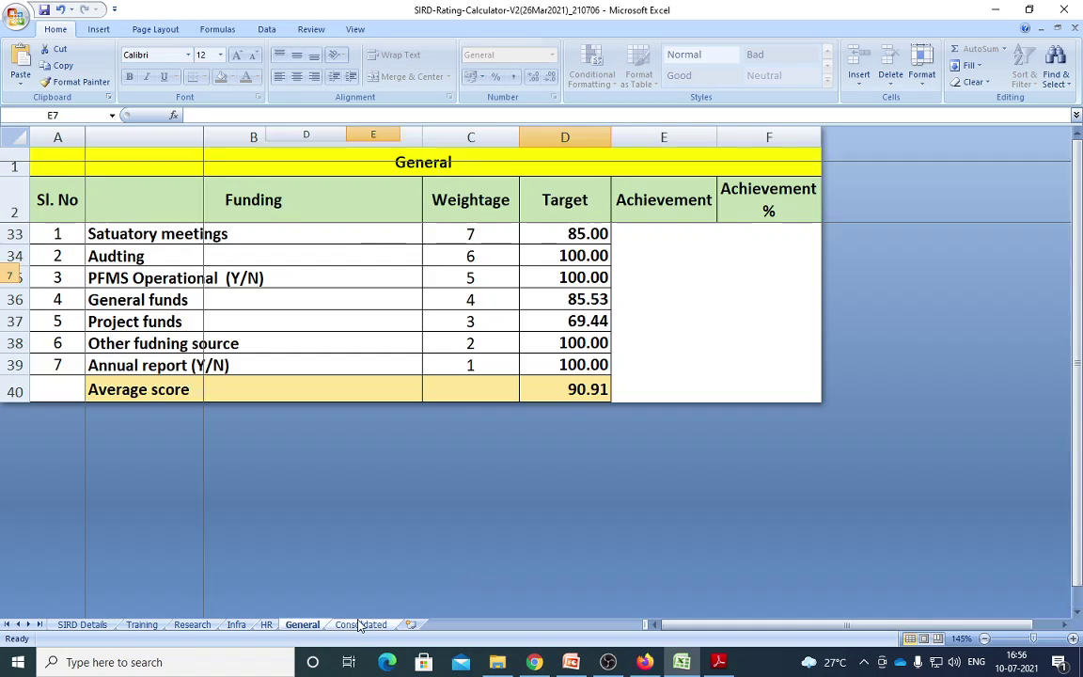
{"action": "left_click", "coordinate": [360, 624]}
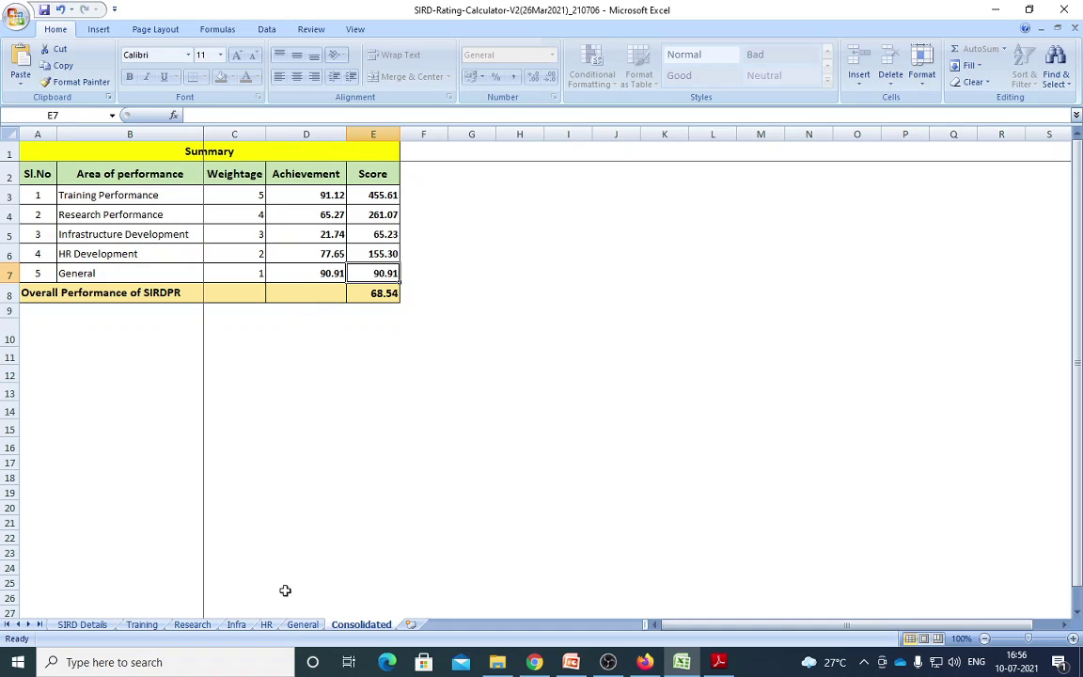
Look back through the HR, Infra, Research and Training sheets to examine their targets, achievements and percentages
{"action": "left_click", "coordinate": [301, 624]}
{"action": "left_click", "coordinate": [266, 626]}
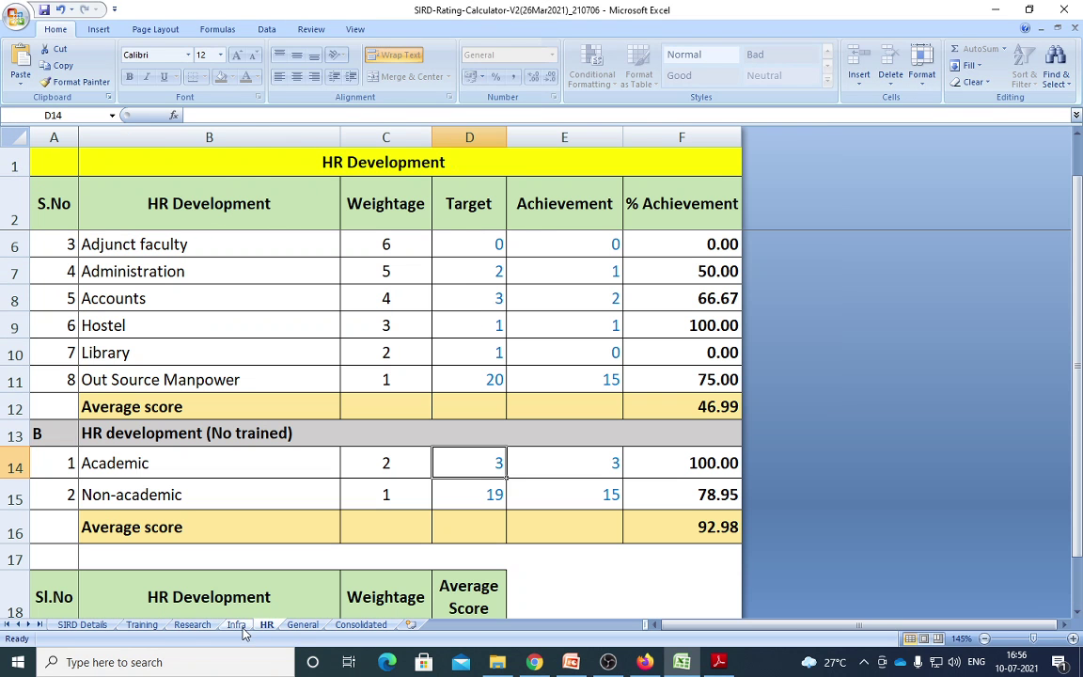
{"action": "scroll", "coordinate": [451, 357], "scroll_direction": "up", "scroll_amount": 1}
{"action": "left_click", "coordinate": [236, 625]}
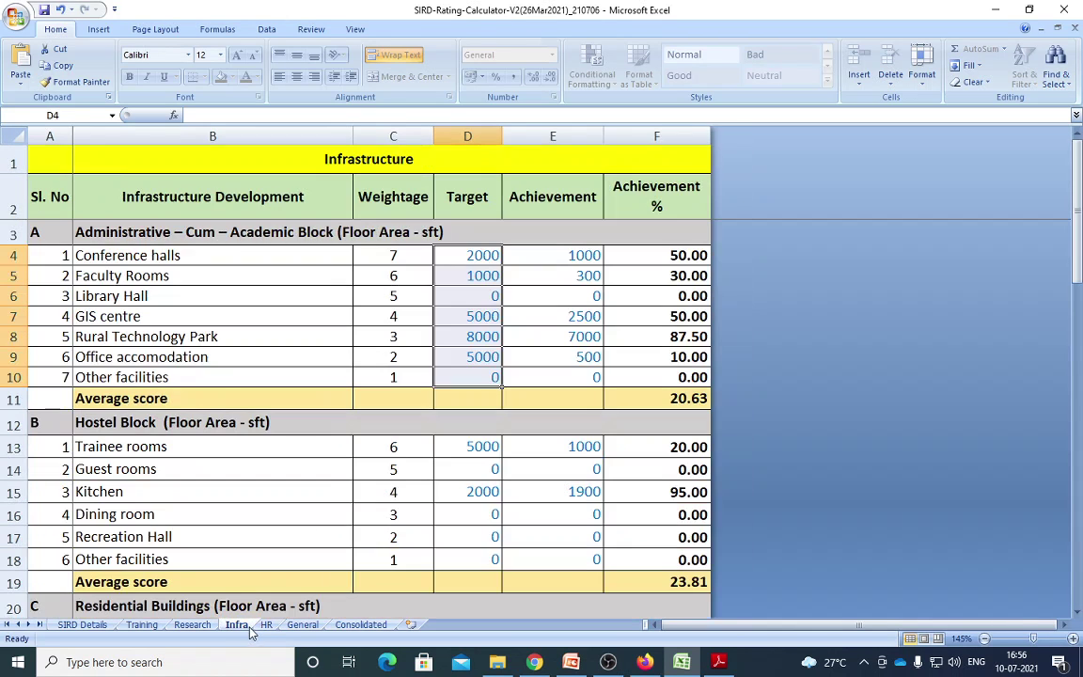
{"action": "left_click", "coordinate": [192, 624]}
{"action": "scroll", "coordinate": [317, 496], "scroll_direction": "up", "scroll_amount": 8}
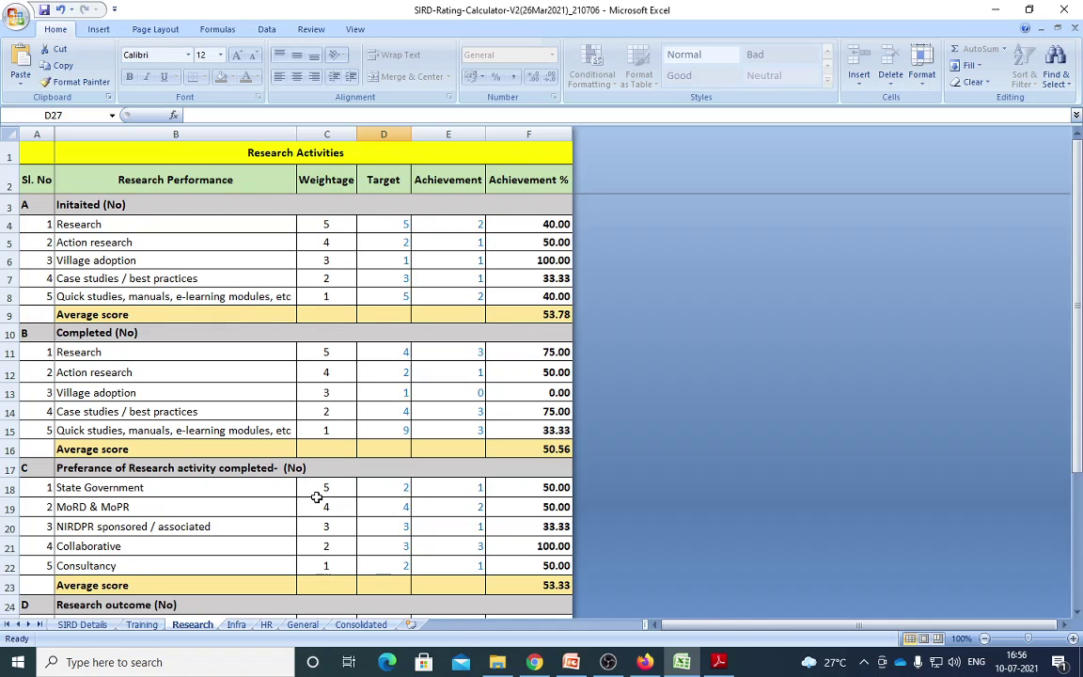
{"action": "left_click", "coordinate": [142, 624]}
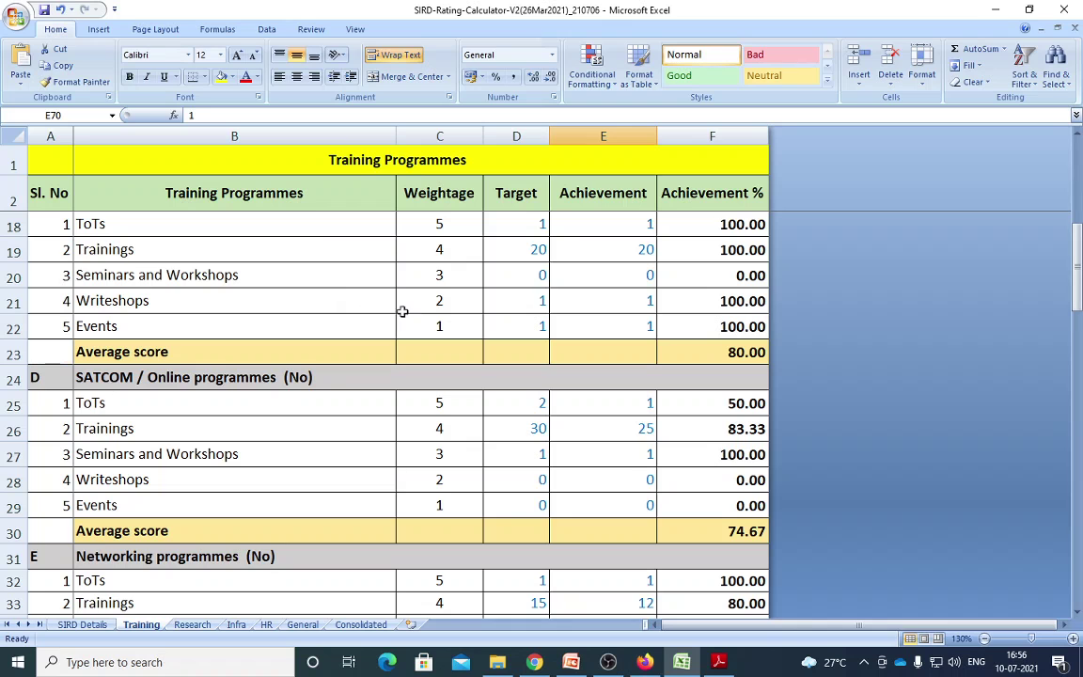
{"action": "left_click_drag", "start_coordinate": [538, 223], "coordinate": [584, 496]}
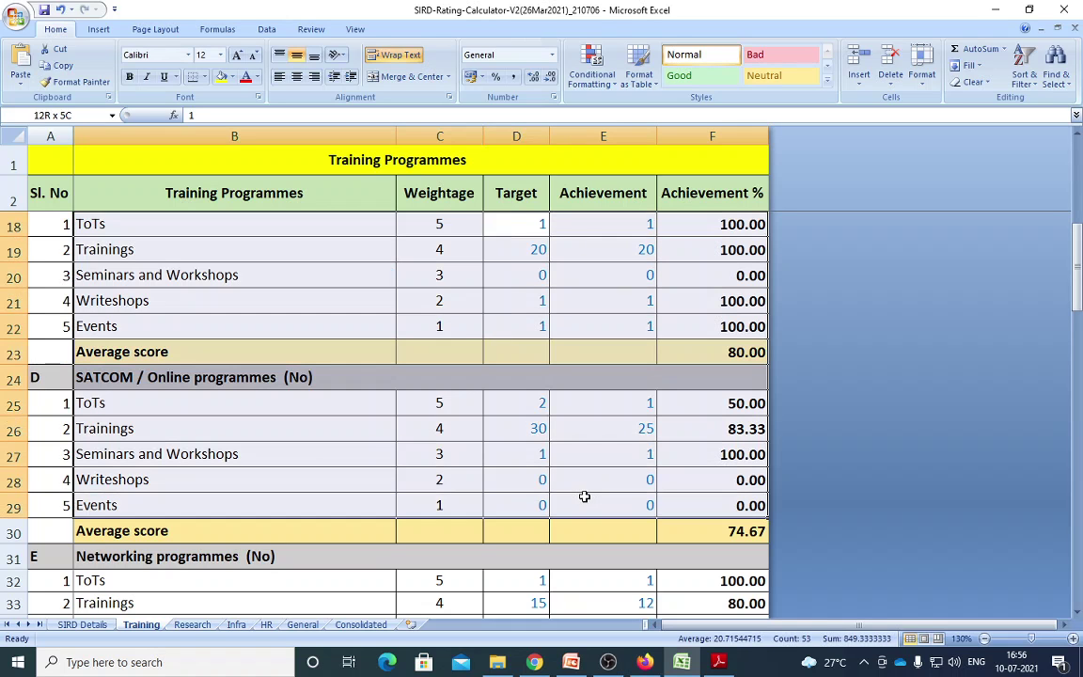
Examine the target and achievement cells for the row 18 ToTs in the Training sheet
{"action": "left_click", "coordinate": [584, 497]}
{"action": "left_click", "coordinate": [489, 222]}
{"action": "left_click", "coordinate": [613, 238]}
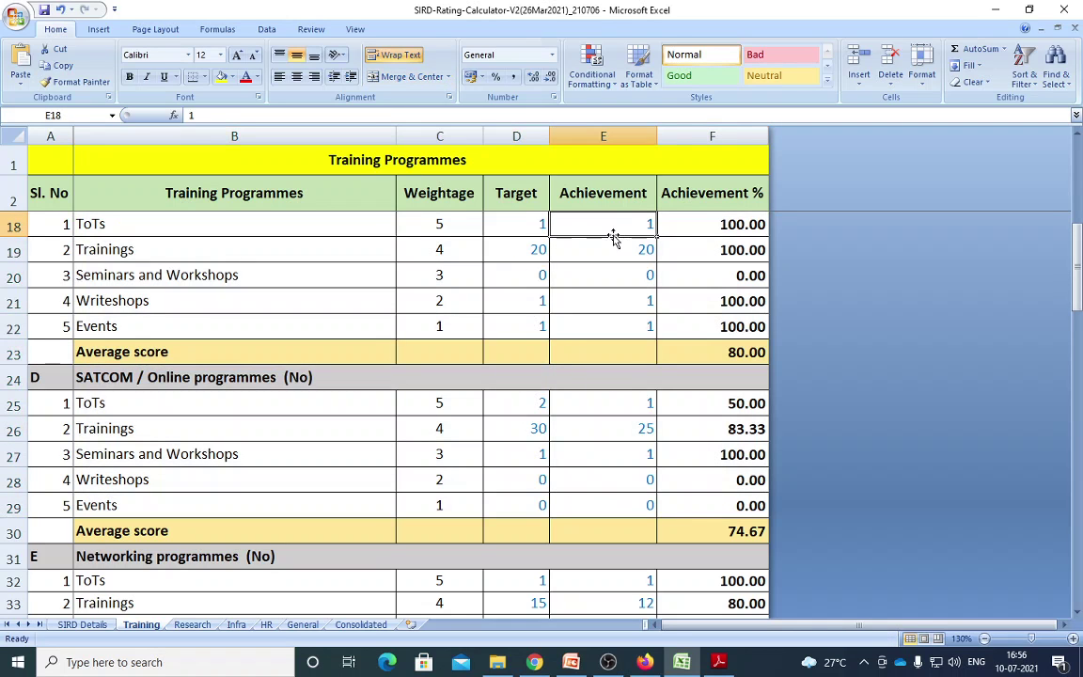
Switch to the SIRD Grading final report in Adobe Reader and examine the overall performance table in Appendix III's worked-out example
{"action": "key", "text": "alt+Tab"}
{"action": "scroll", "coordinate": [583, 444], "scroll_direction": "down", "scroll_amount": 5}
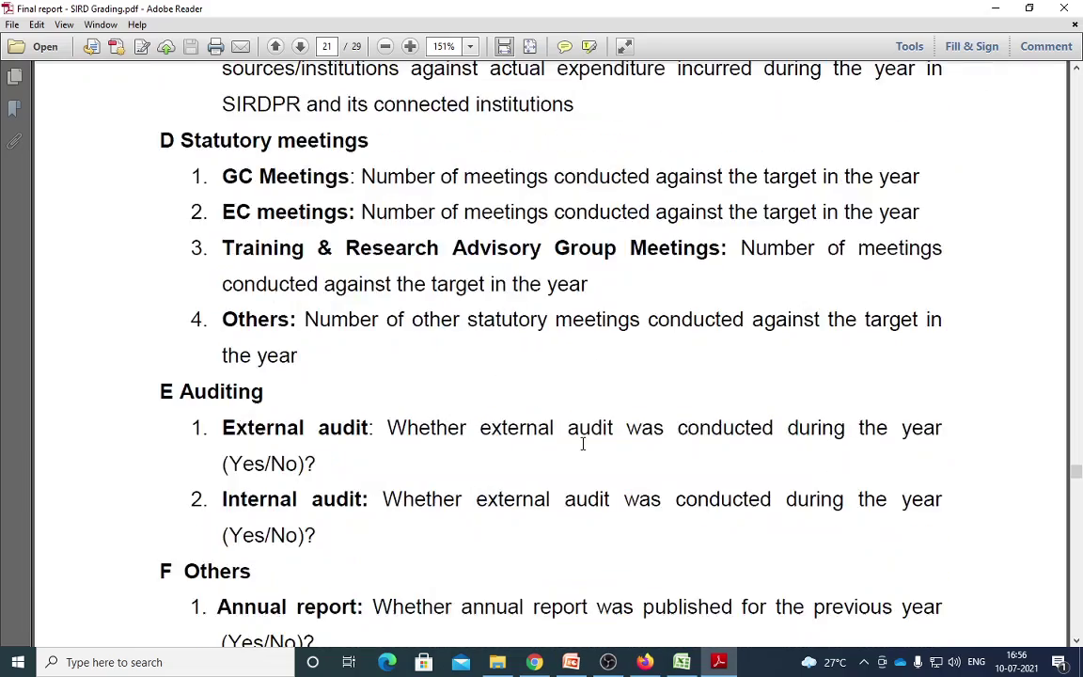
{"action": "scroll", "coordinate": [583, 444], "scroll_direction": "down", "scroll_amount": 10}
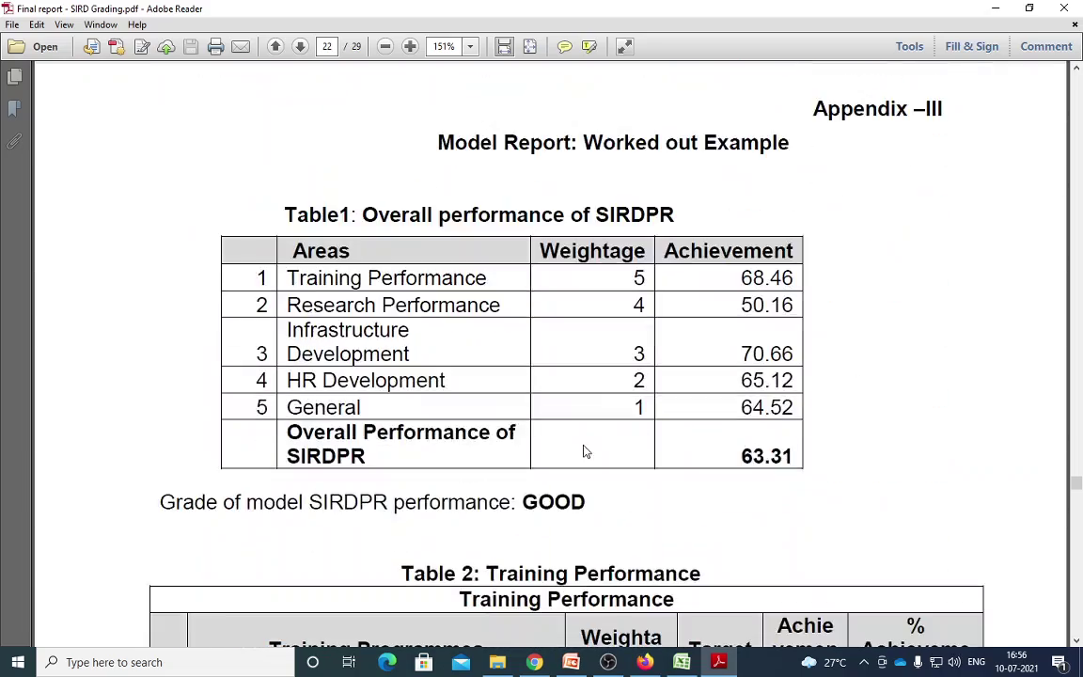
{"action": "scroll", "coordinate": [583, 451], "scroll_direction": "up", "scroll_amount": 10}
{"action": "scroll", "coordinate": [583, 452], "scroll_direction": "down", "scroll_amount": 7}
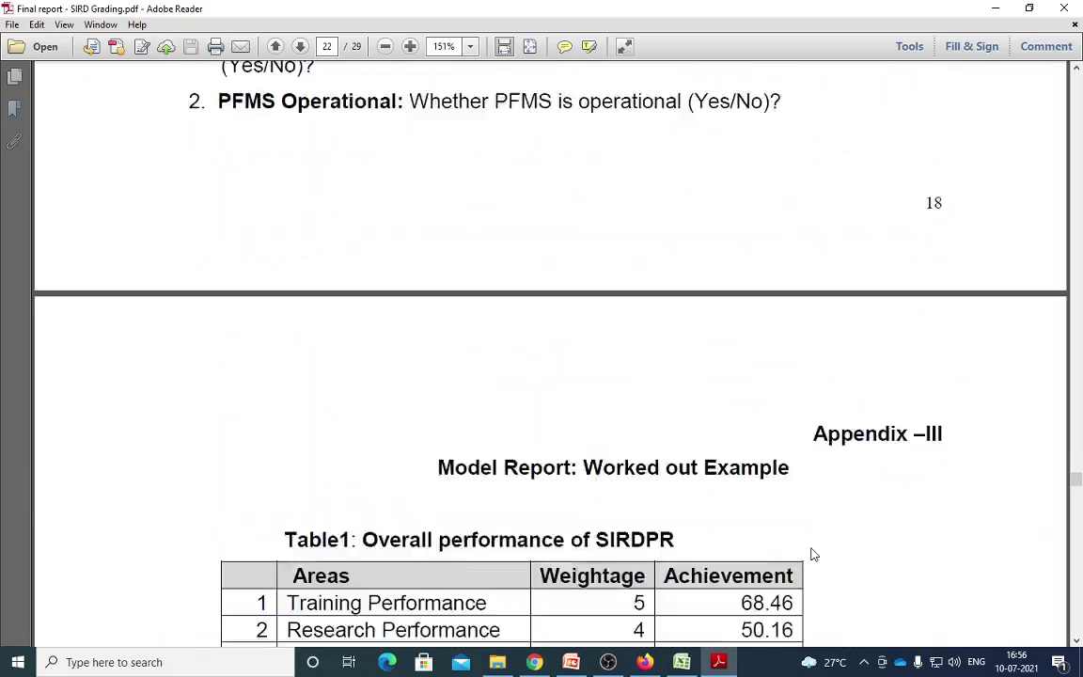
{"action": "scroll", "coordinate": [738, 565], "scroll_direction": "down", "scroll_amount": 4}
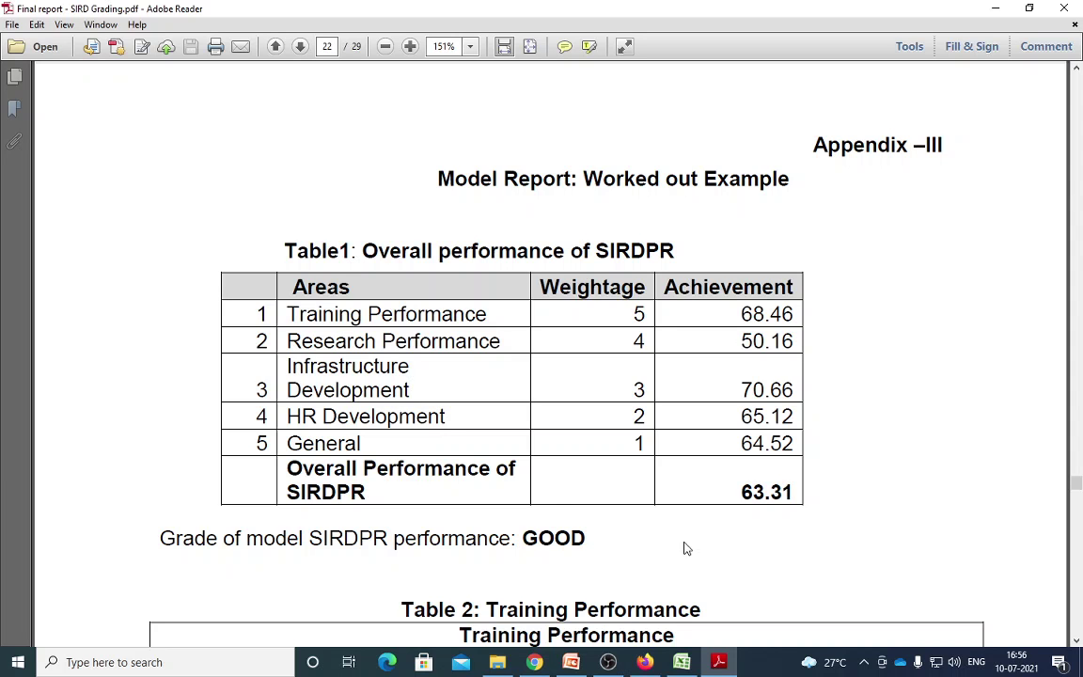
Review the model report's Training Performance tables through the start of Research Performance, and return to the rating calculator workbook in Excel
{"action": "scroll", "coordinate": [672, 544], "scroll_direction": "down", "scroll_amount": 7}
{"action": "scroll", "coordinate": [665, 542], "scroll_direction": "down", "scroll_amount": 4}
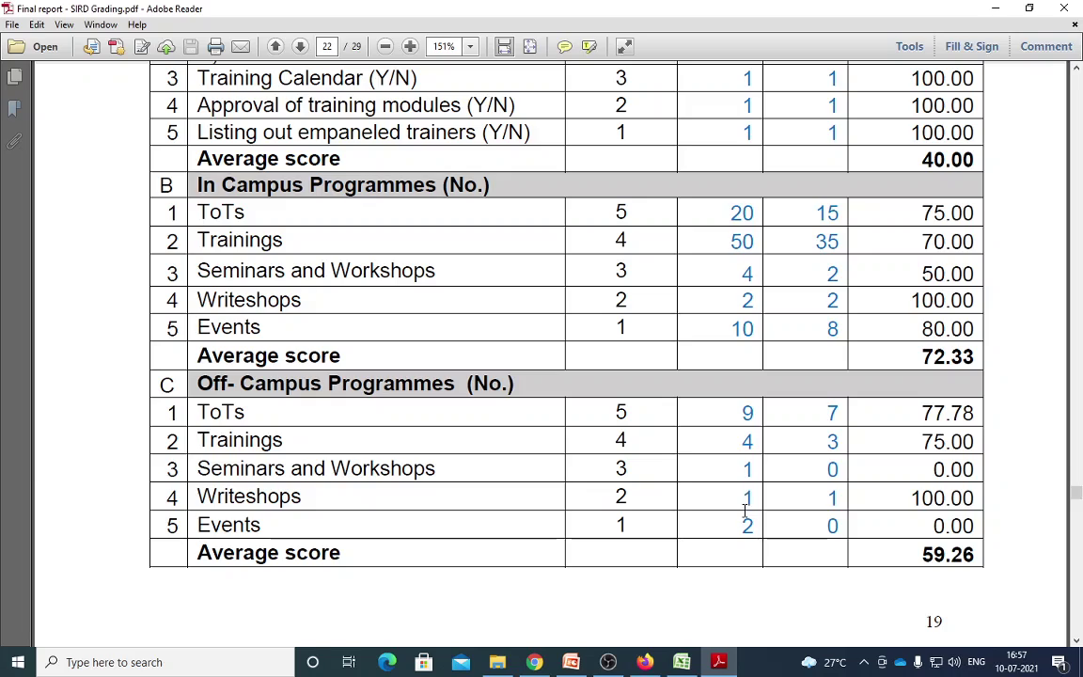
{"action": "scroll", "coordinate": [747, 513], "scroll_direction": "down", "scroll_amount": 10}
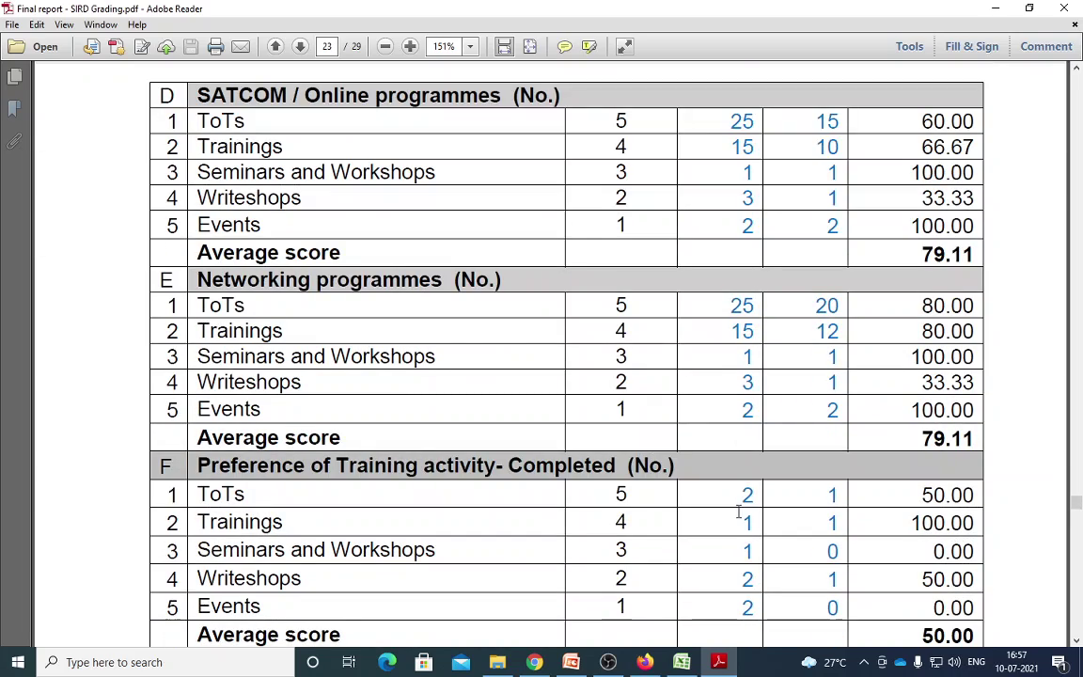
{"action": "scroll", "coordinate": [739, 512], "scroll_direction": "down", "scroll_amount": 12}
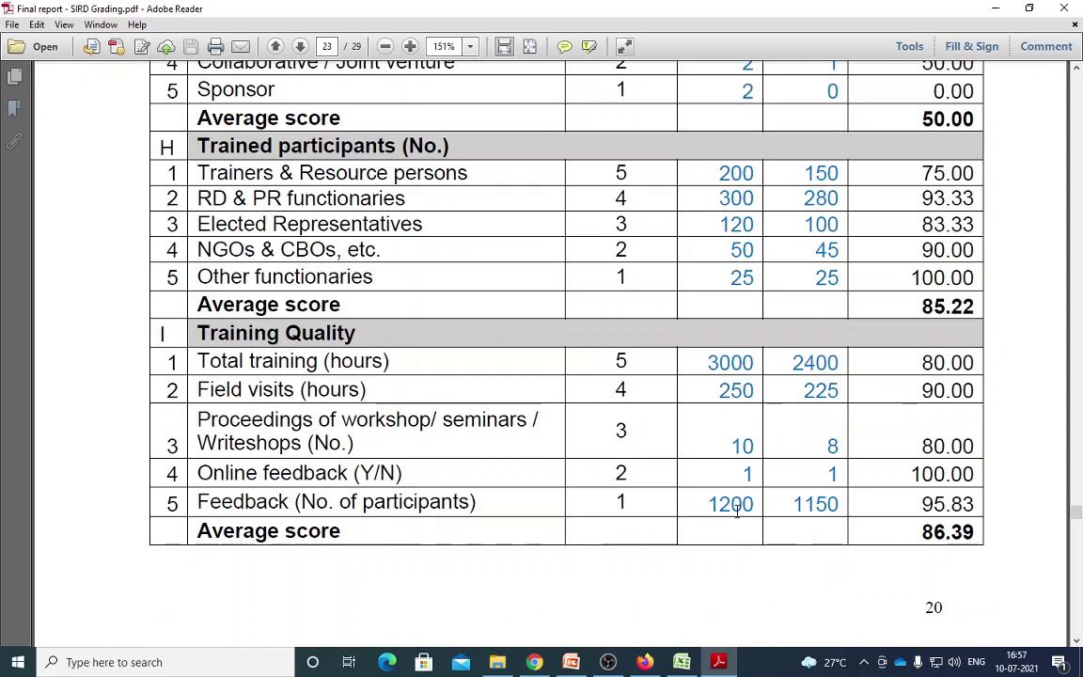
{"action": "scroll", "coordinate": [722, 375], "scroll_direction": "down", "scroll_amount": 12}
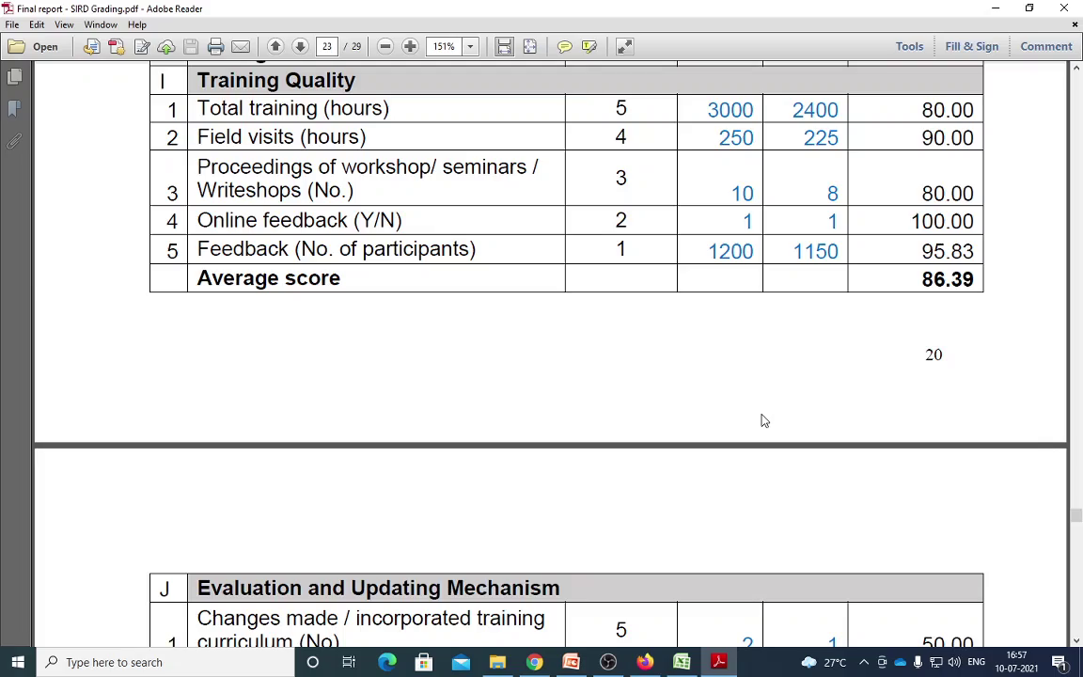
{"action": "scroll", "coordinate": [757, 411], "scroll_direction": "down", "scroll_amount": 10}
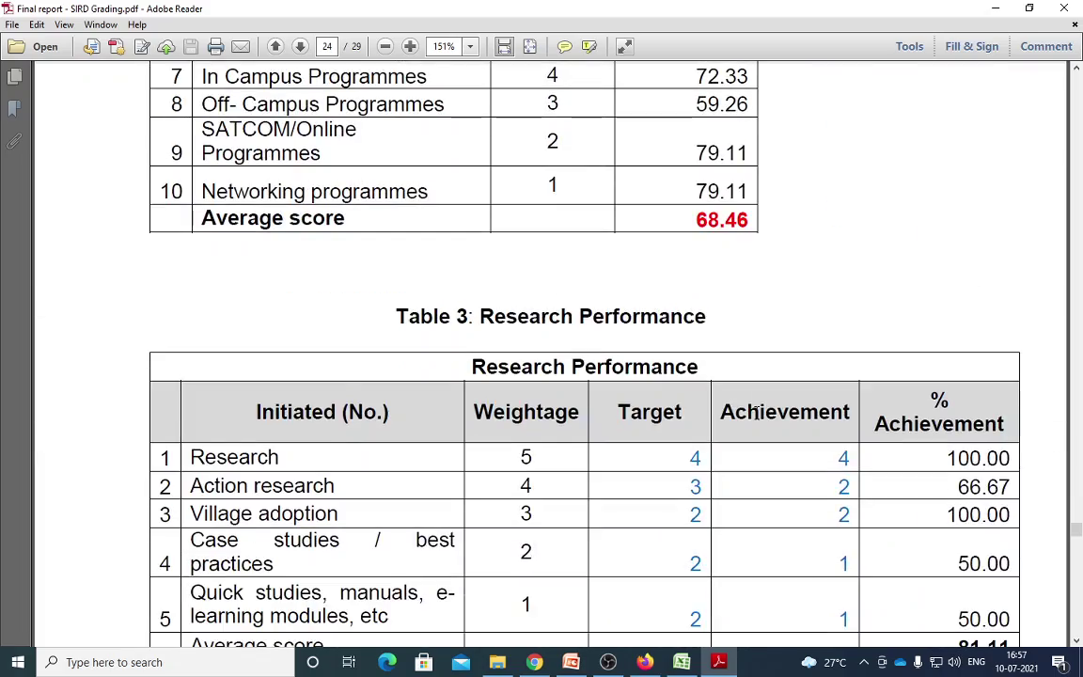
{"action": "scroll", "coordinate": [794, 348], "scroll_direction": "up", "scroll_amount": 6}
{"action": "scroll", "coordinate": [794, 348], "scroll_direction": "up", "scroll_amount": 15}
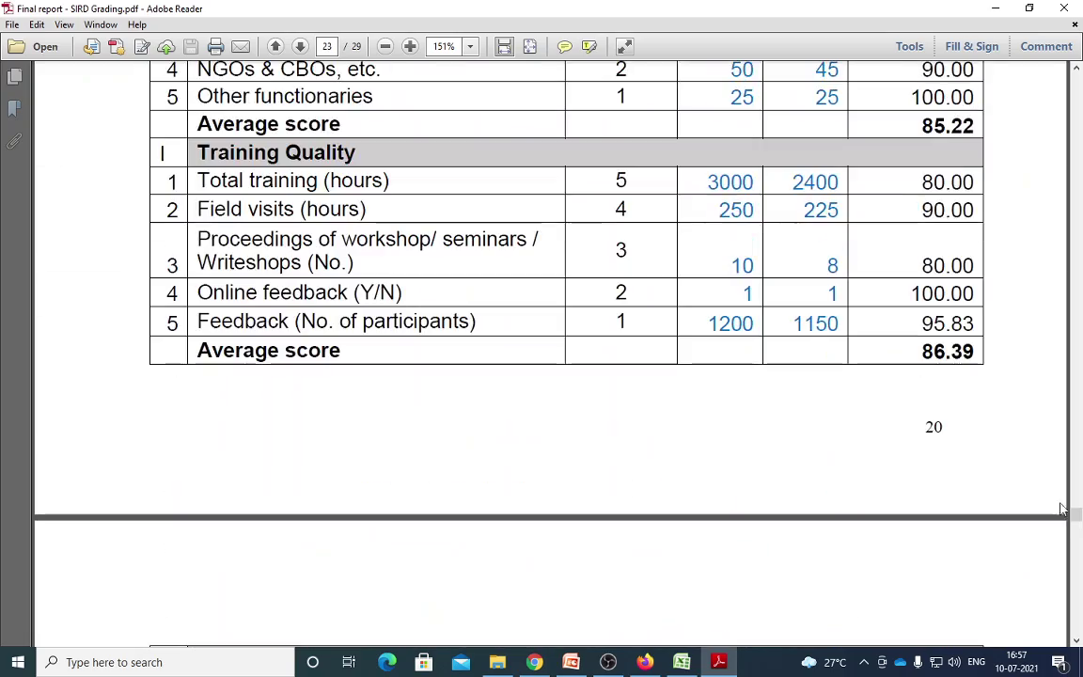
{"action": "left_click", "coordinate": [1078, 287]}
{"action": "left_click_drag", "start_coordinate": [1078, 288], "coordinate": [1076, 316]}
{"action": "left_click", "coordinate": [679, 663]}
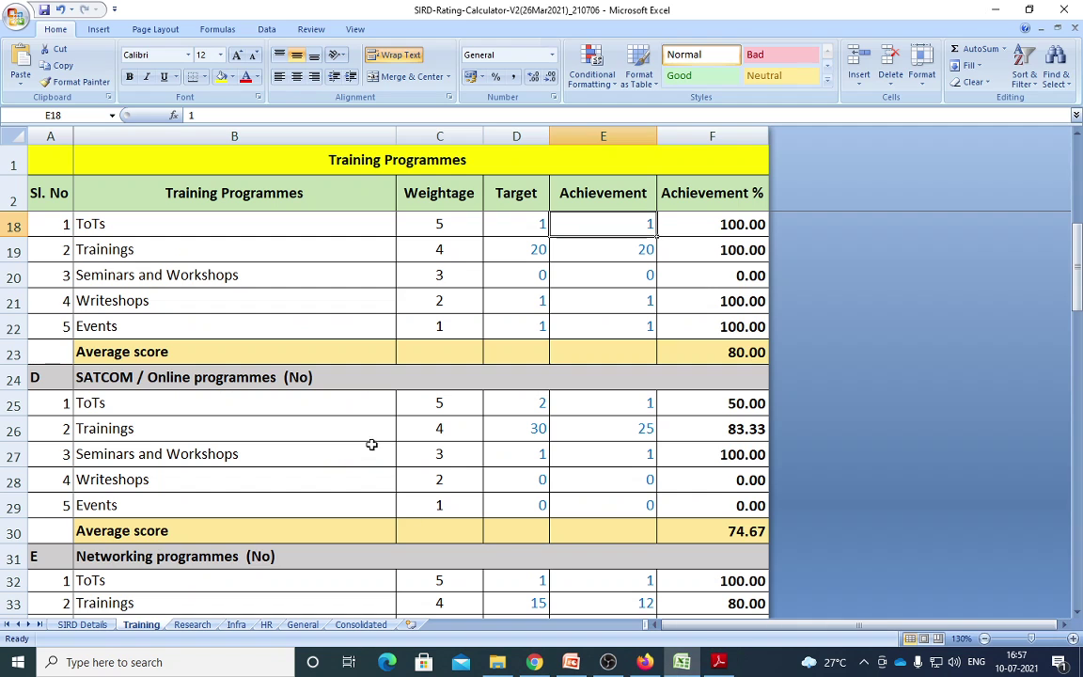